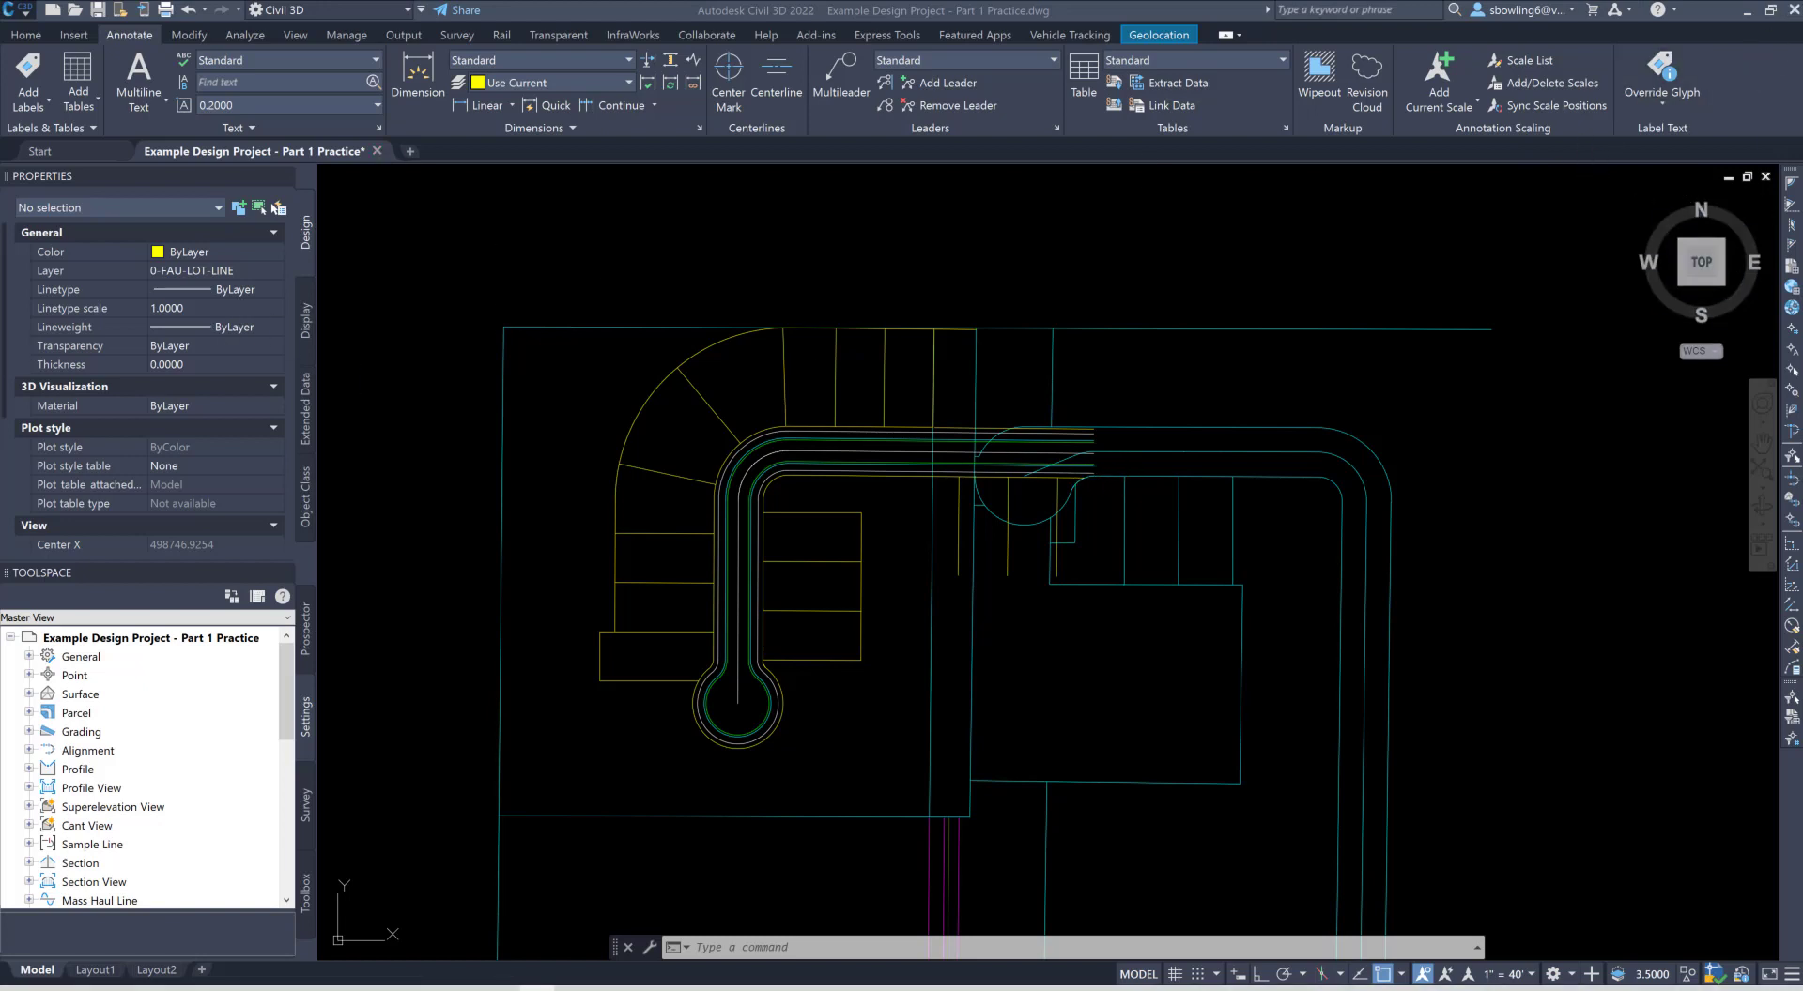
Step: Examine the drawing's layers in the Layer Properties Manager, searching the list for names beginning with C
{"action": "left_click", "coordinate": [810, 948]}
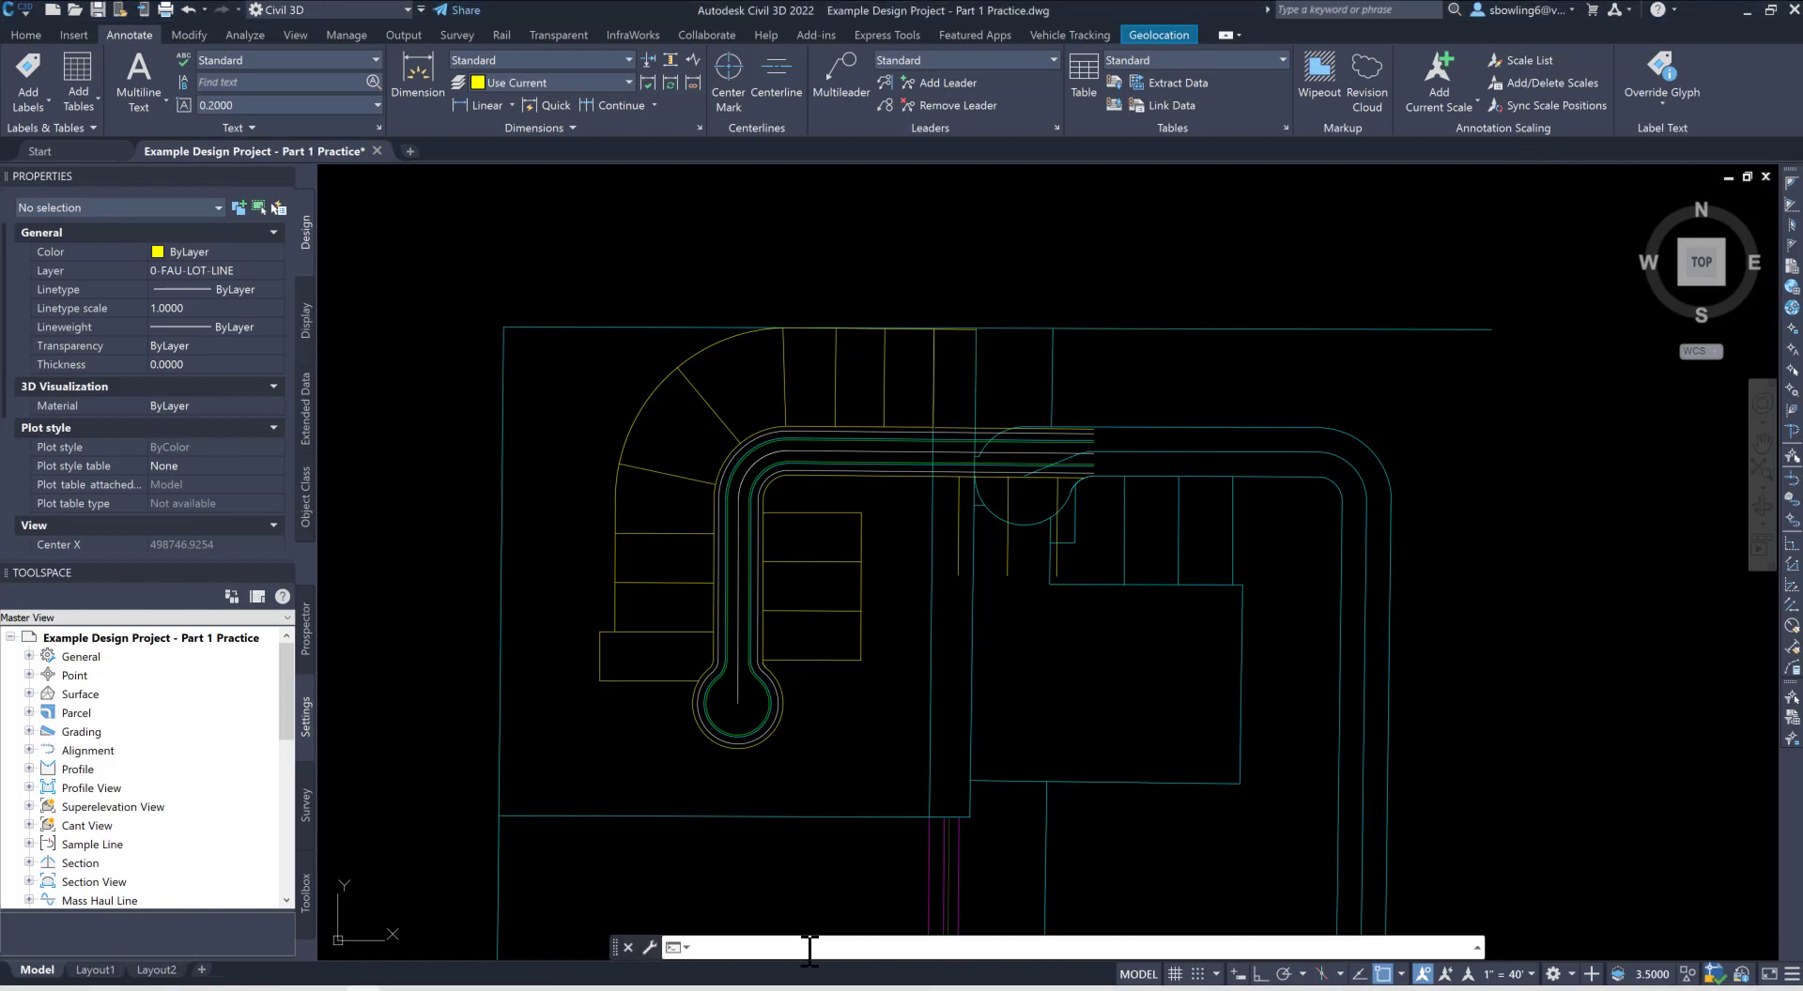
{"action": "type", "text": "la"}
{"action": "key", "text": "Return"}
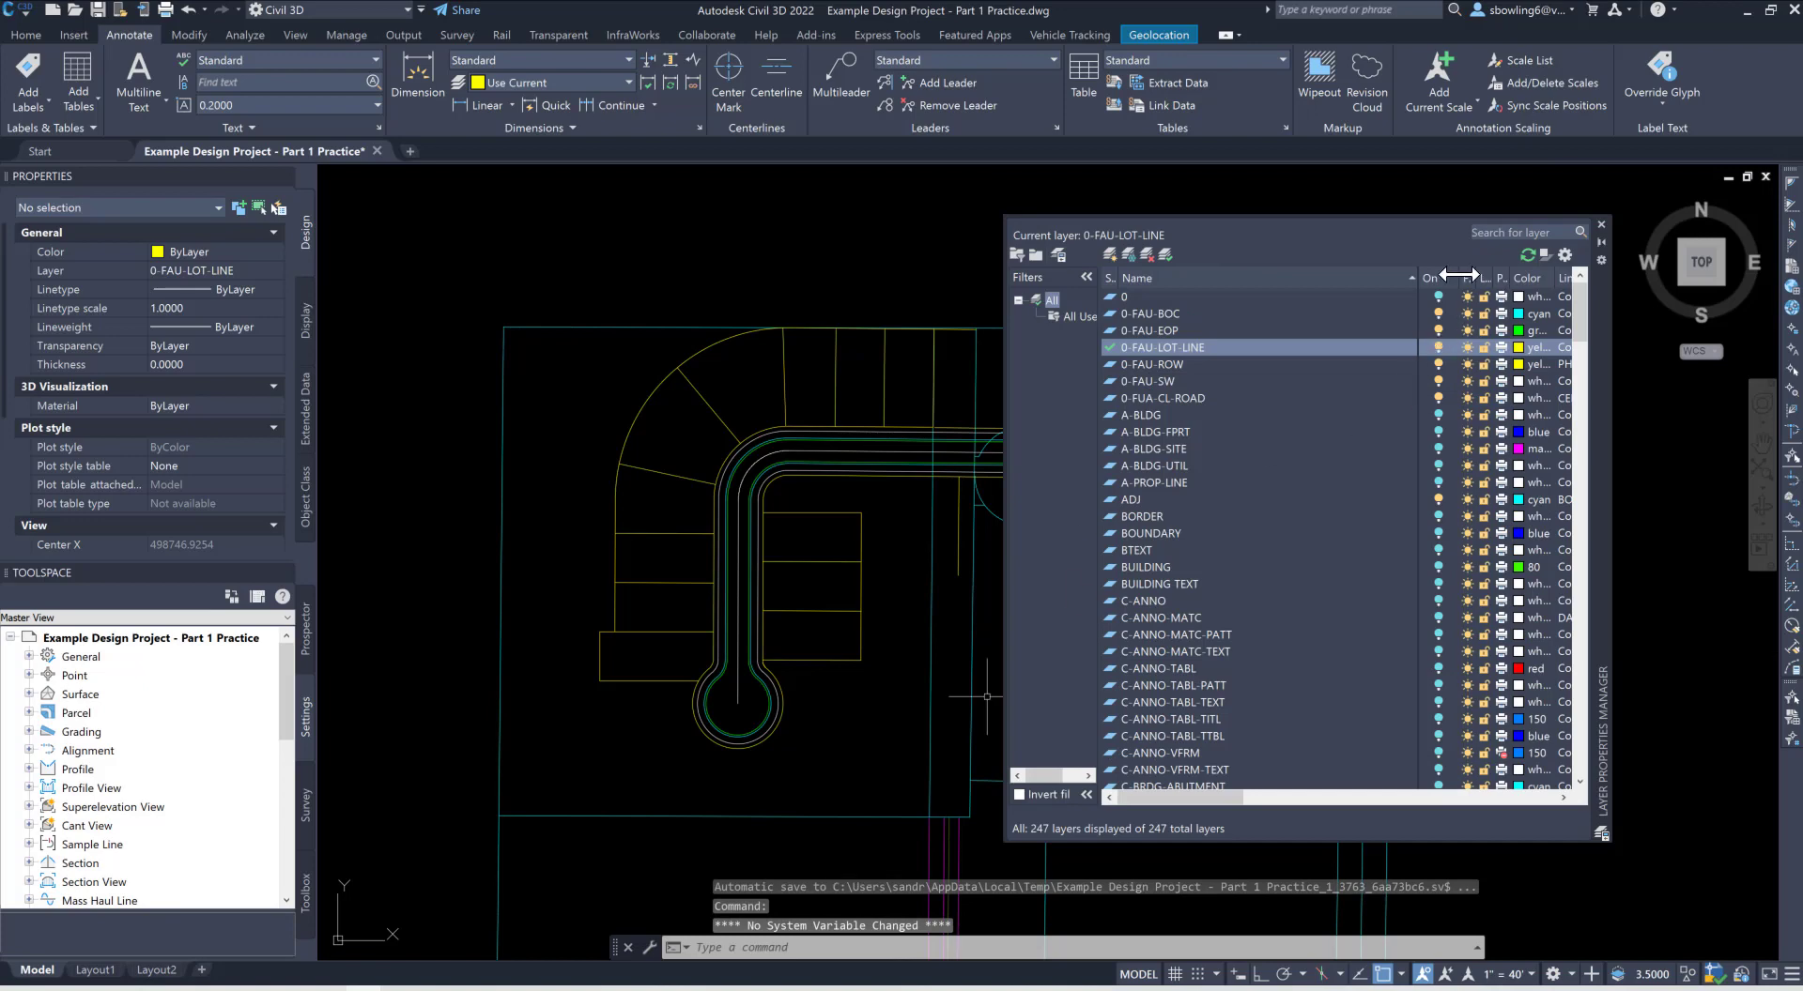
{"action": "left_click", "coordinate": [1495, 234]}
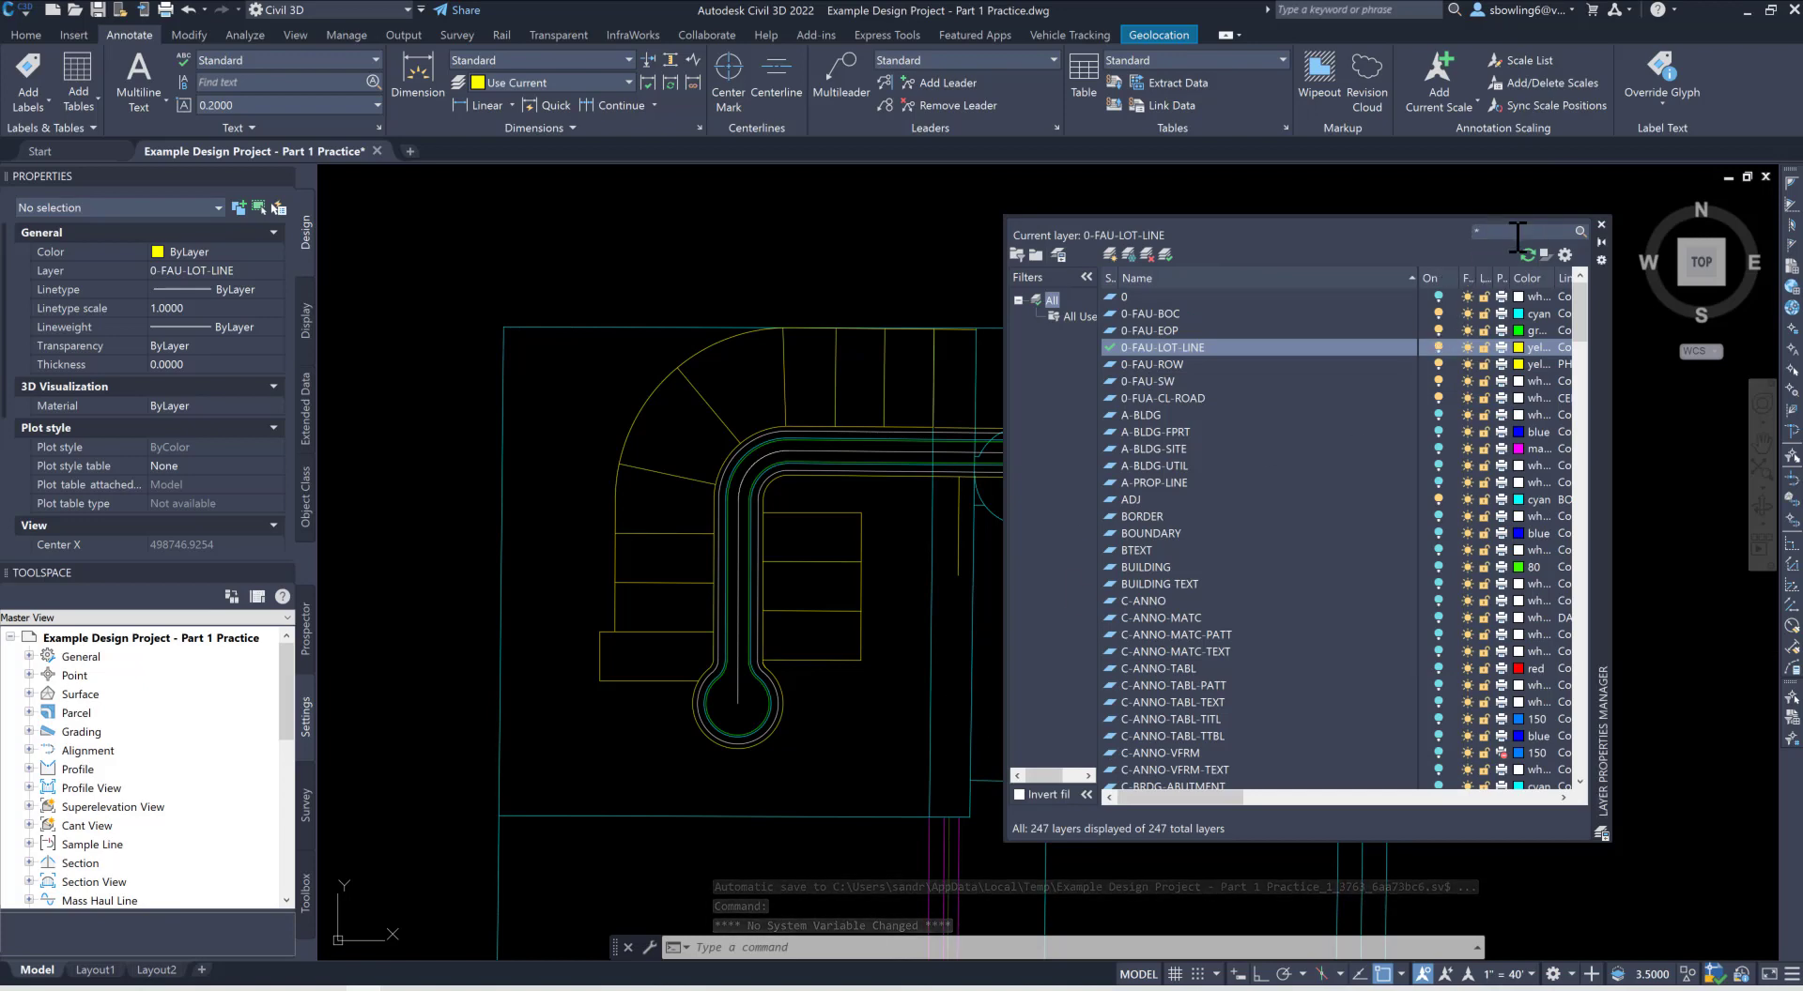
{"action": "type", "text": "C"}
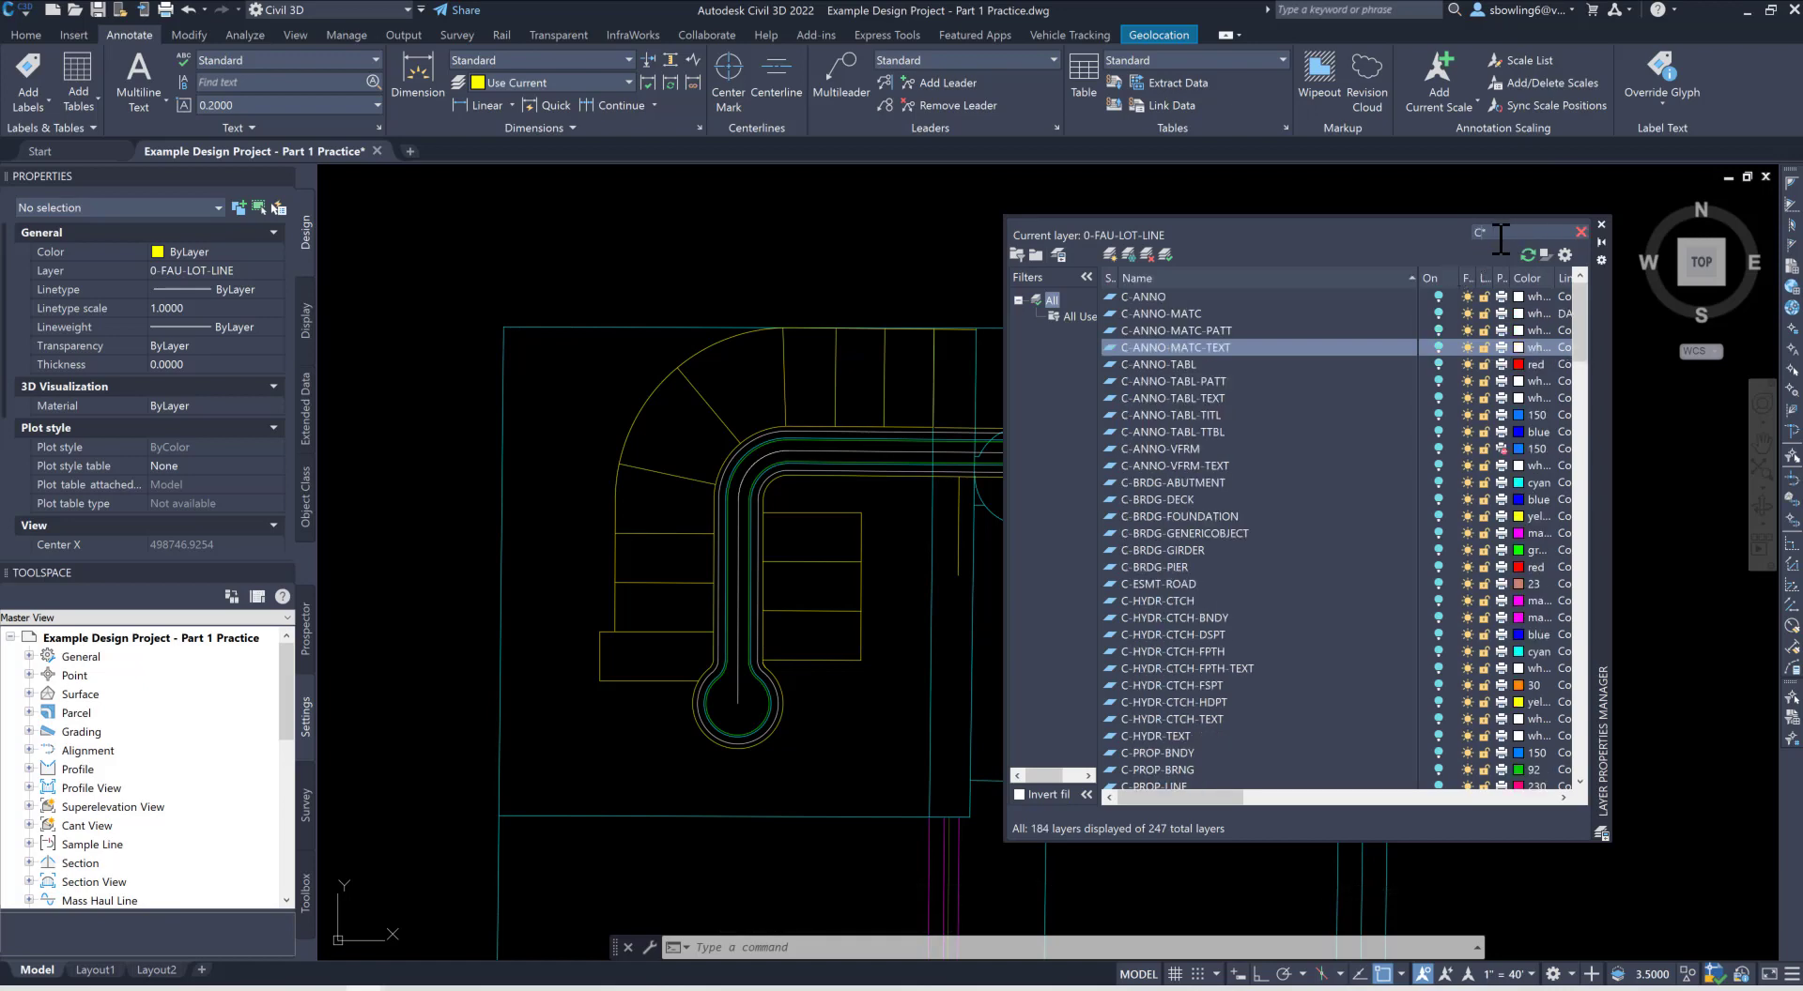
{"action": "left_click", "coordinate": [1133, 298]}
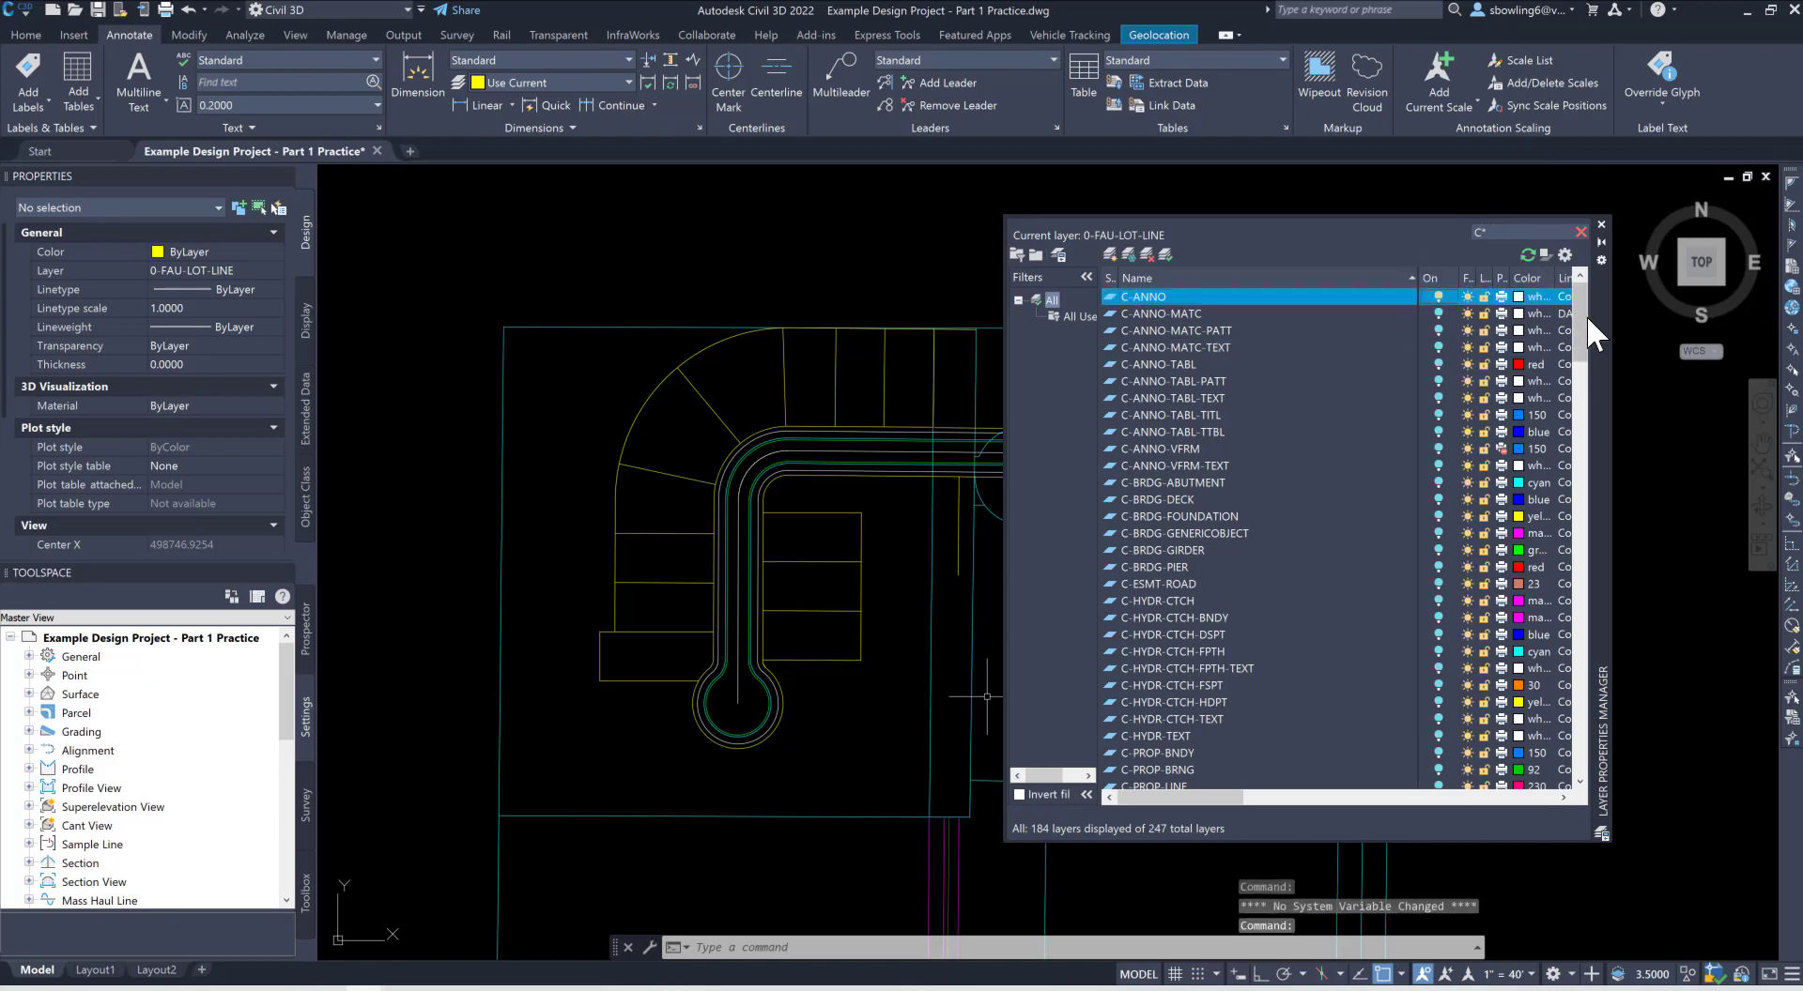
{"action": "left_click", "coordinate": [1581, 230]}
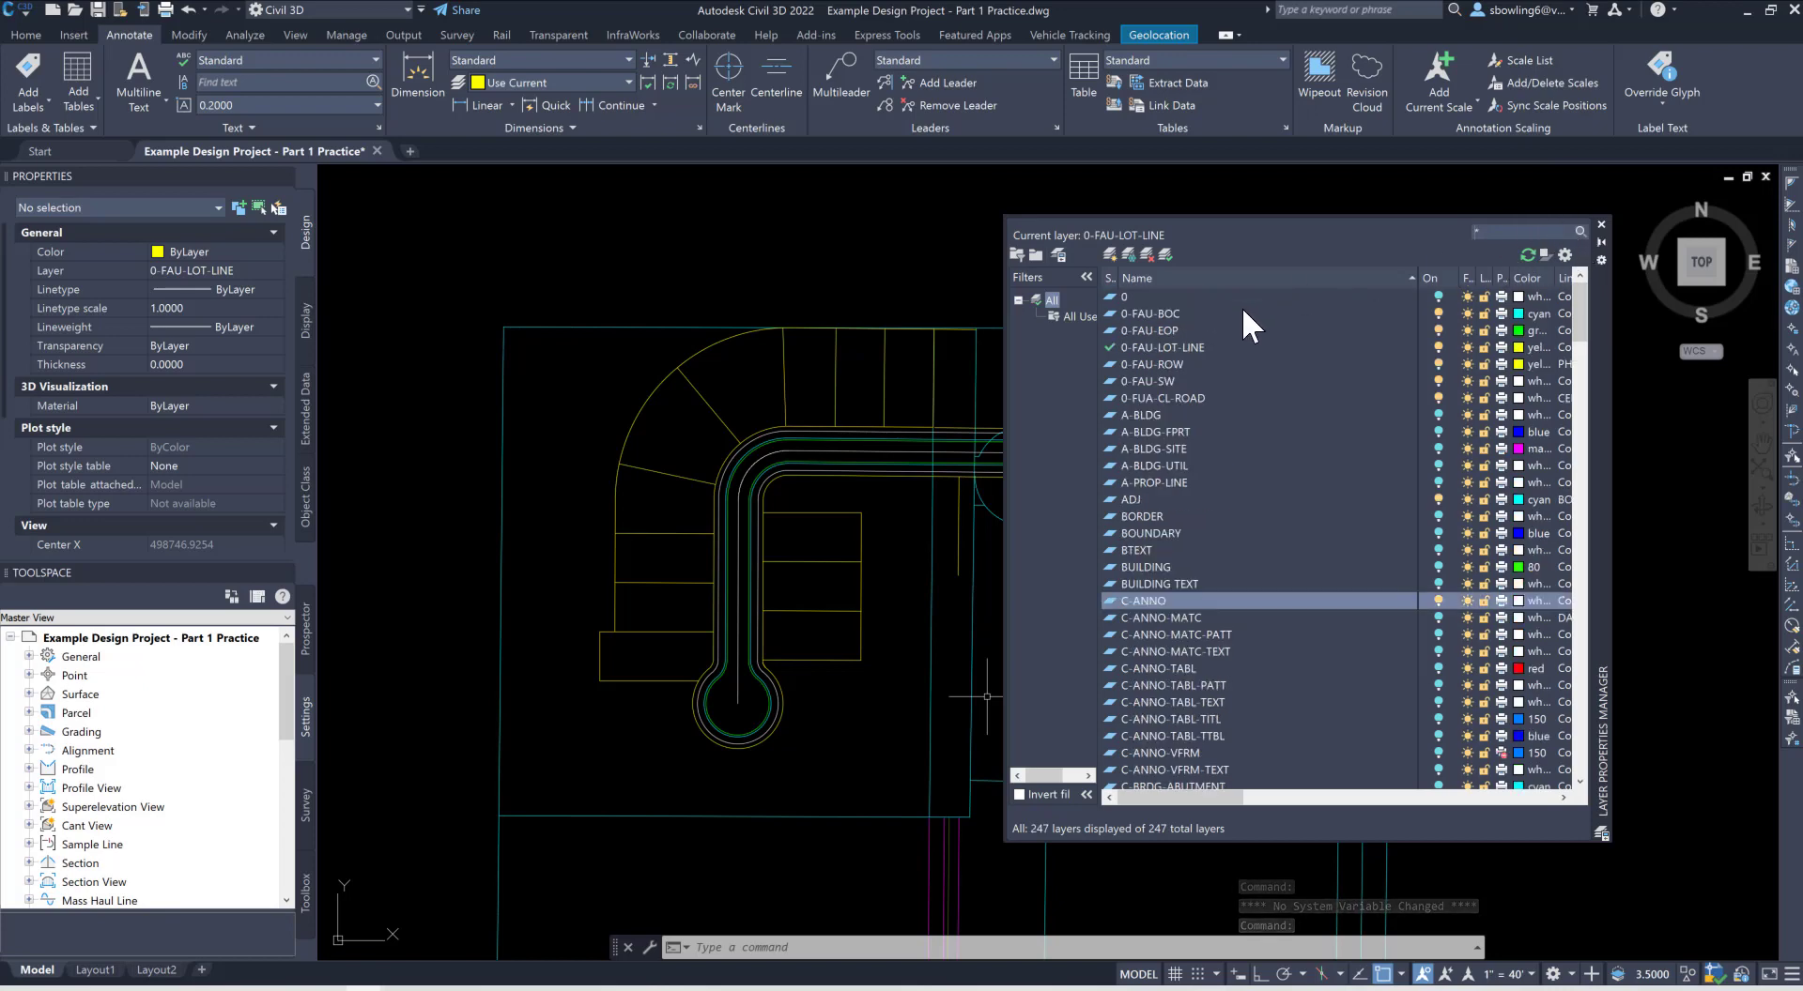
{"action": "left_click", "coordinate": [1427, 297]}
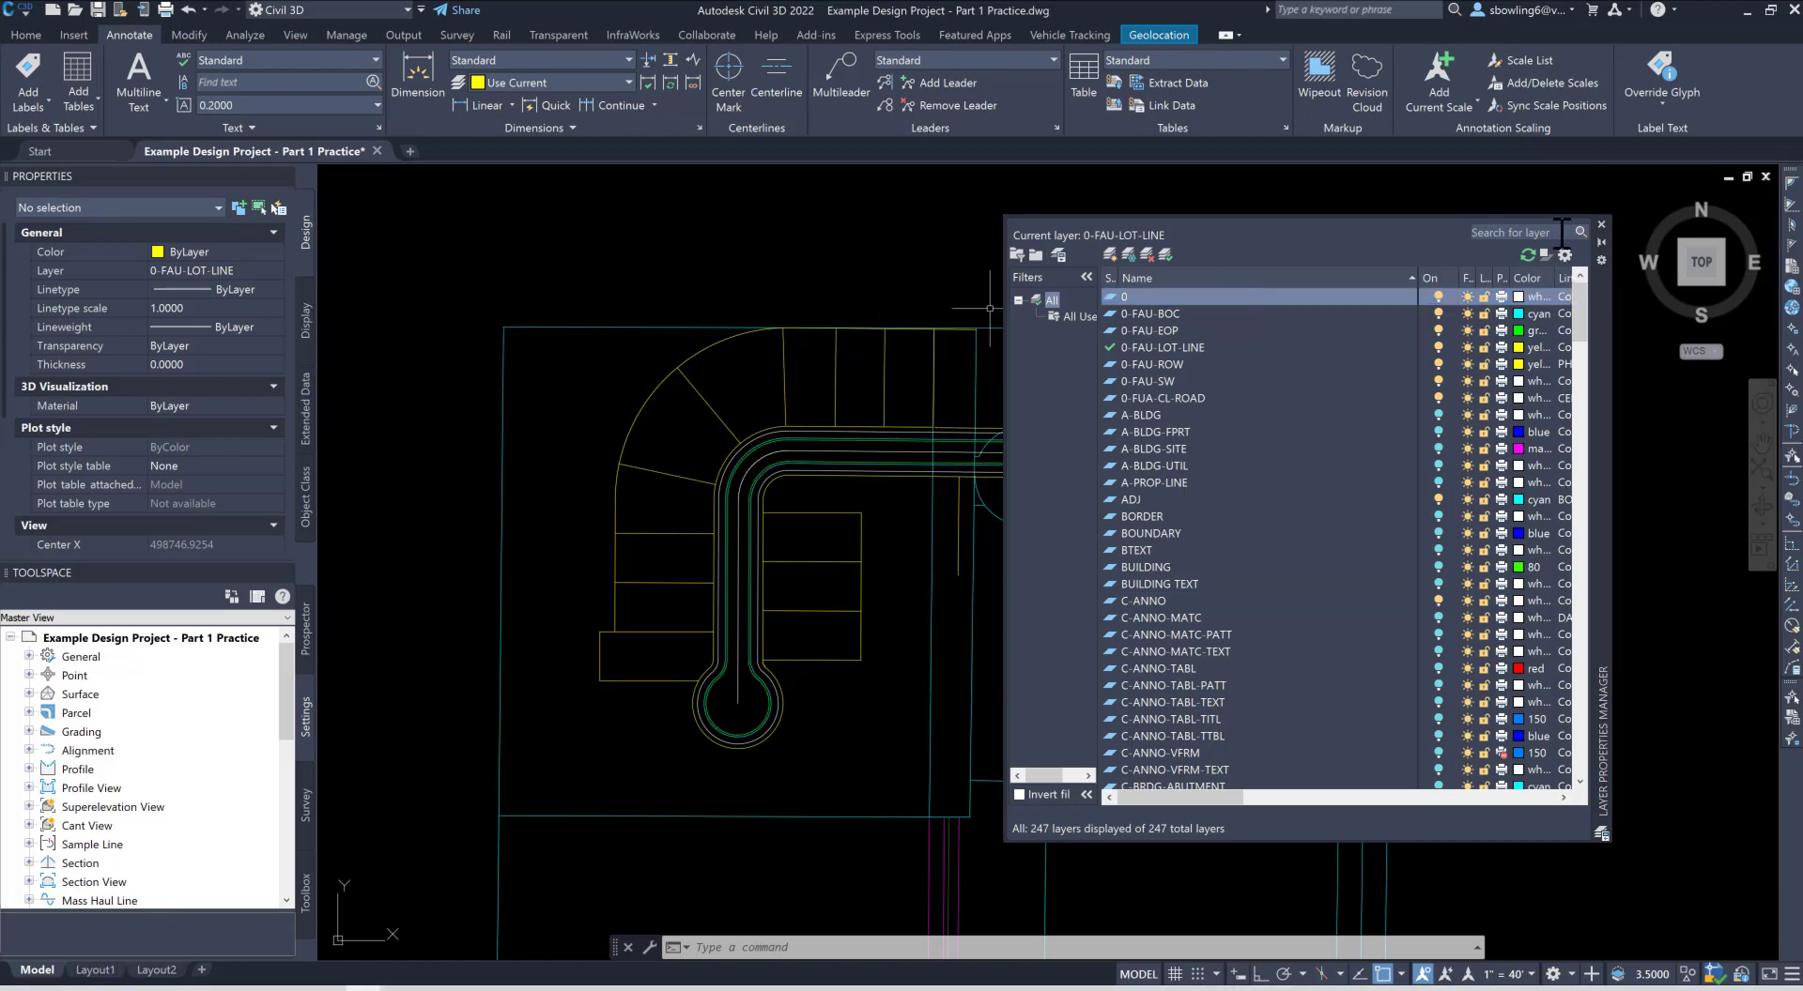
{"action": "left_click", "coordinate": [1601, 223]}
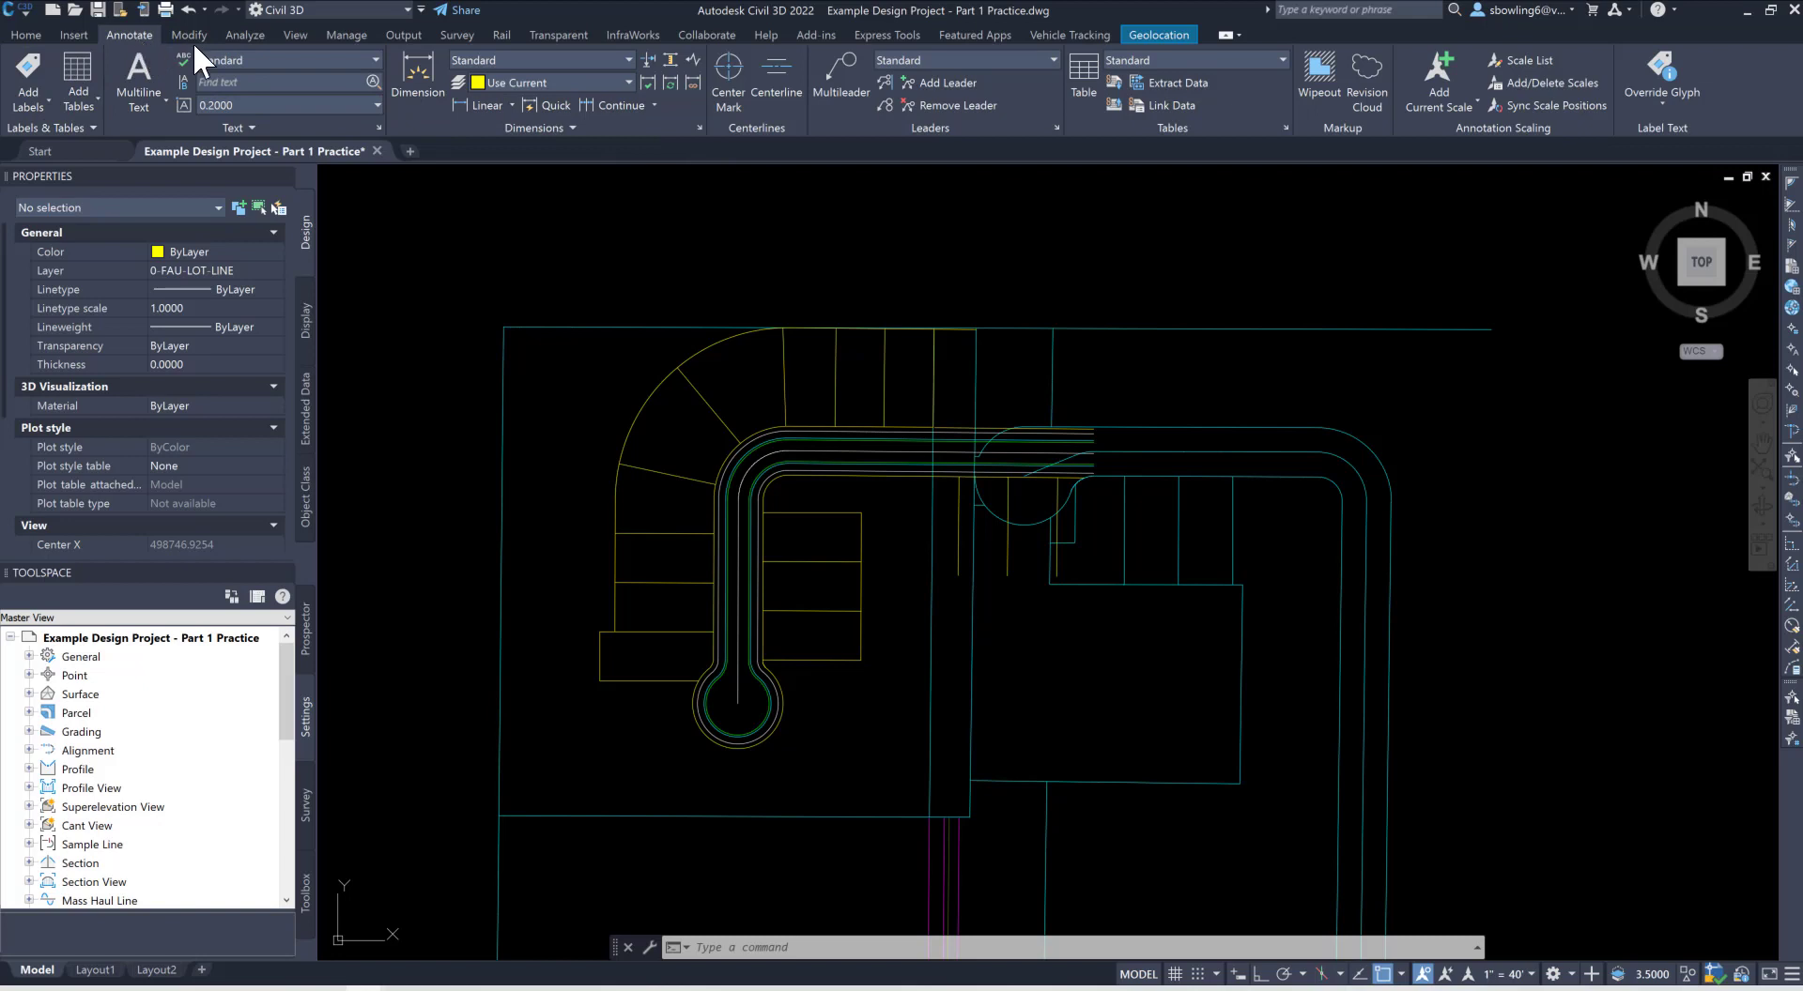
Step: Set up Line and Curve single-segment labels with Bearing over Distance for lines and Distance-Radius and Delta for curves
{"action": "left_click", "coordinate": [75, 36]}
{"action": "left_click", "coordinate": [129, 36]}
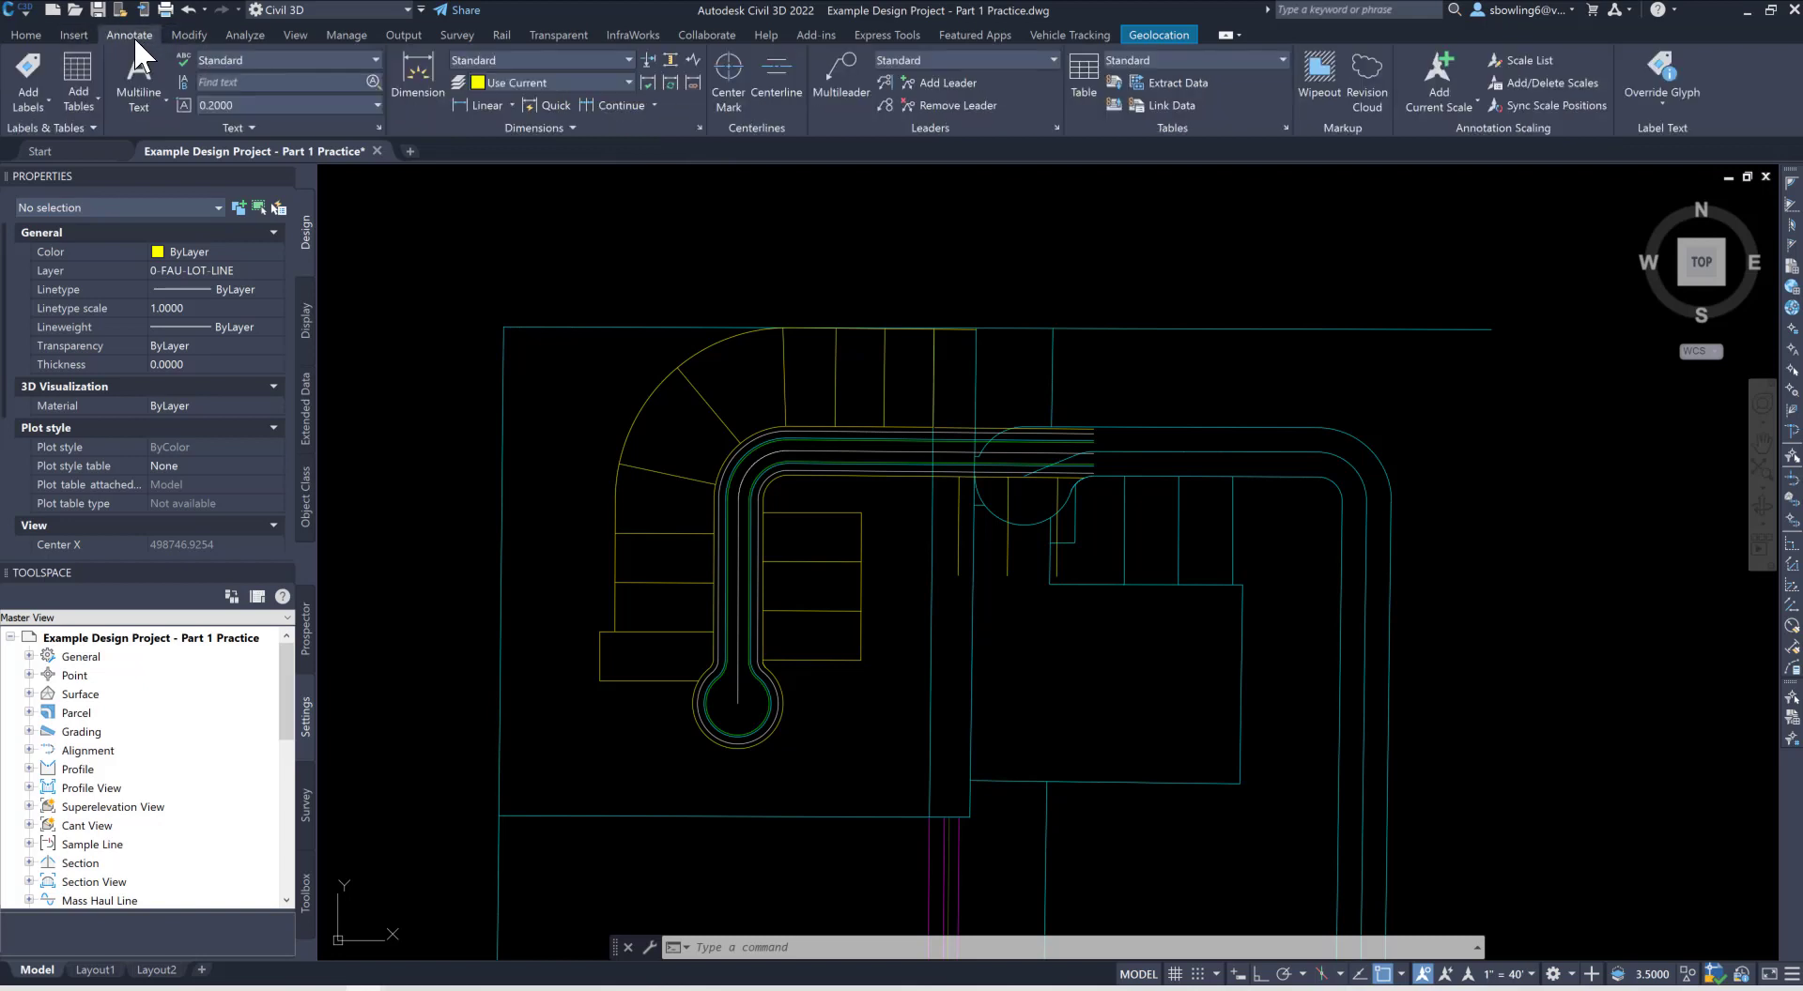
{"action": "left_click", "coordinate": [28, 71]}
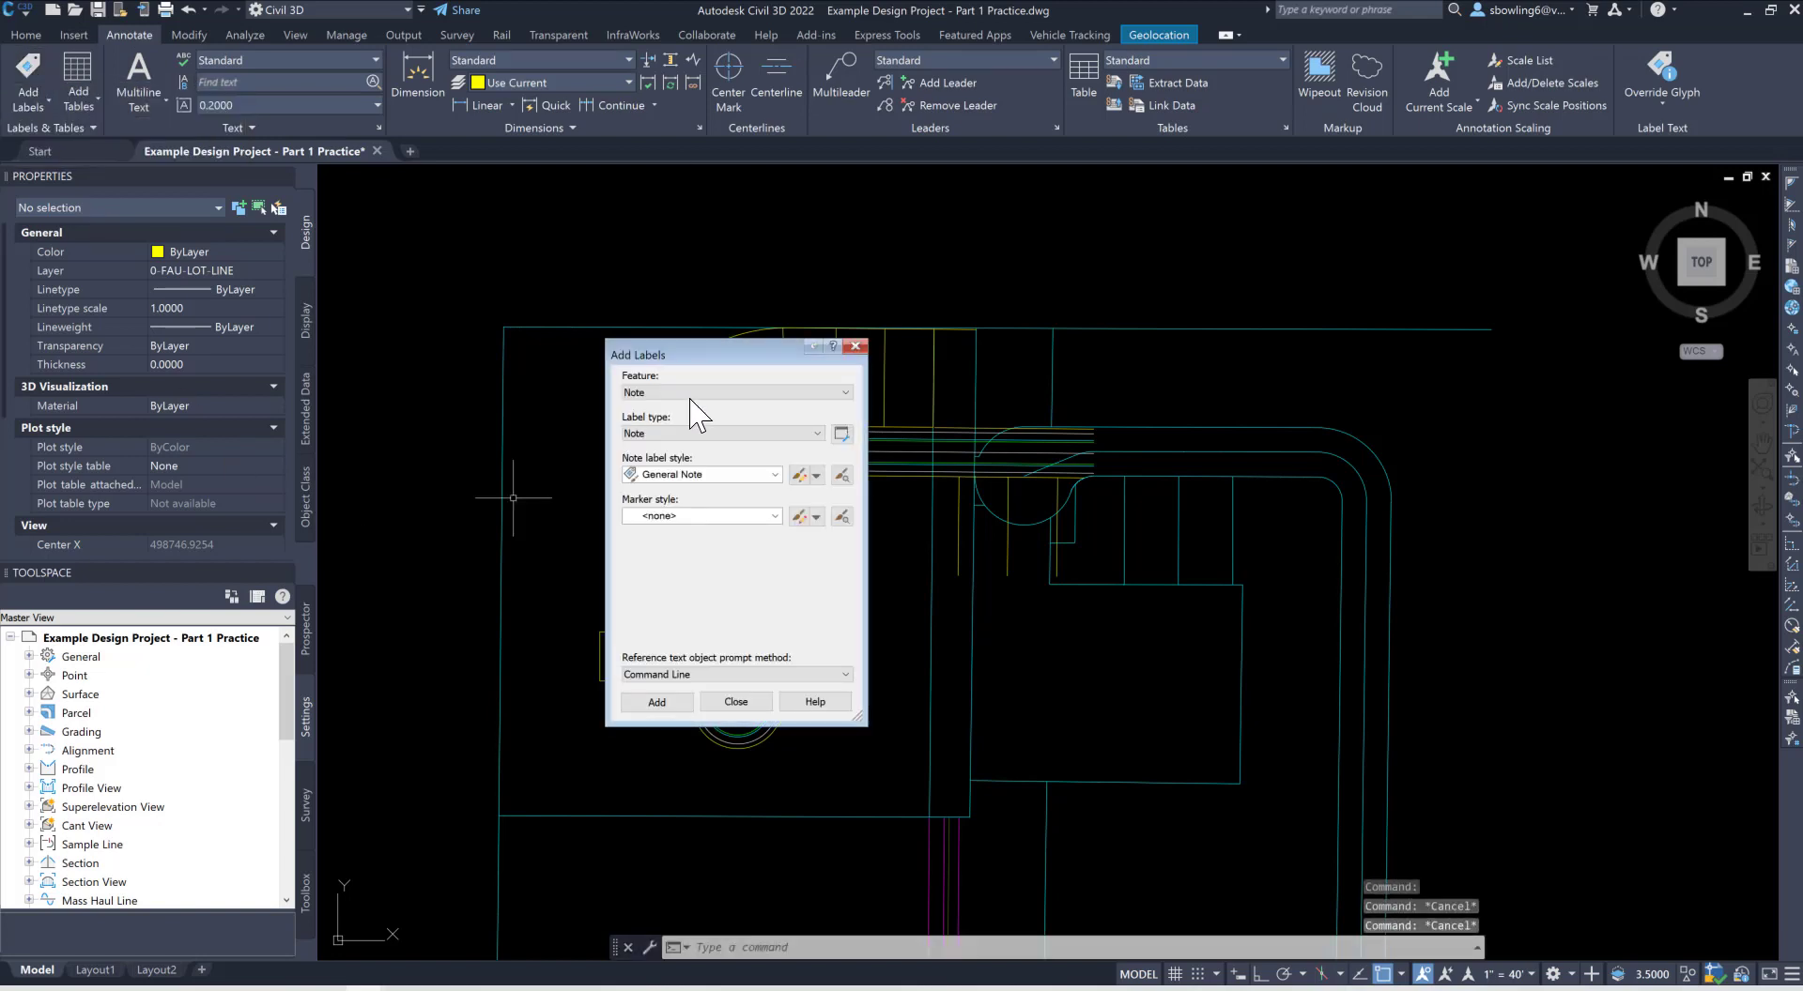
{"action": "left_click", "coordinate": [676, 393]}
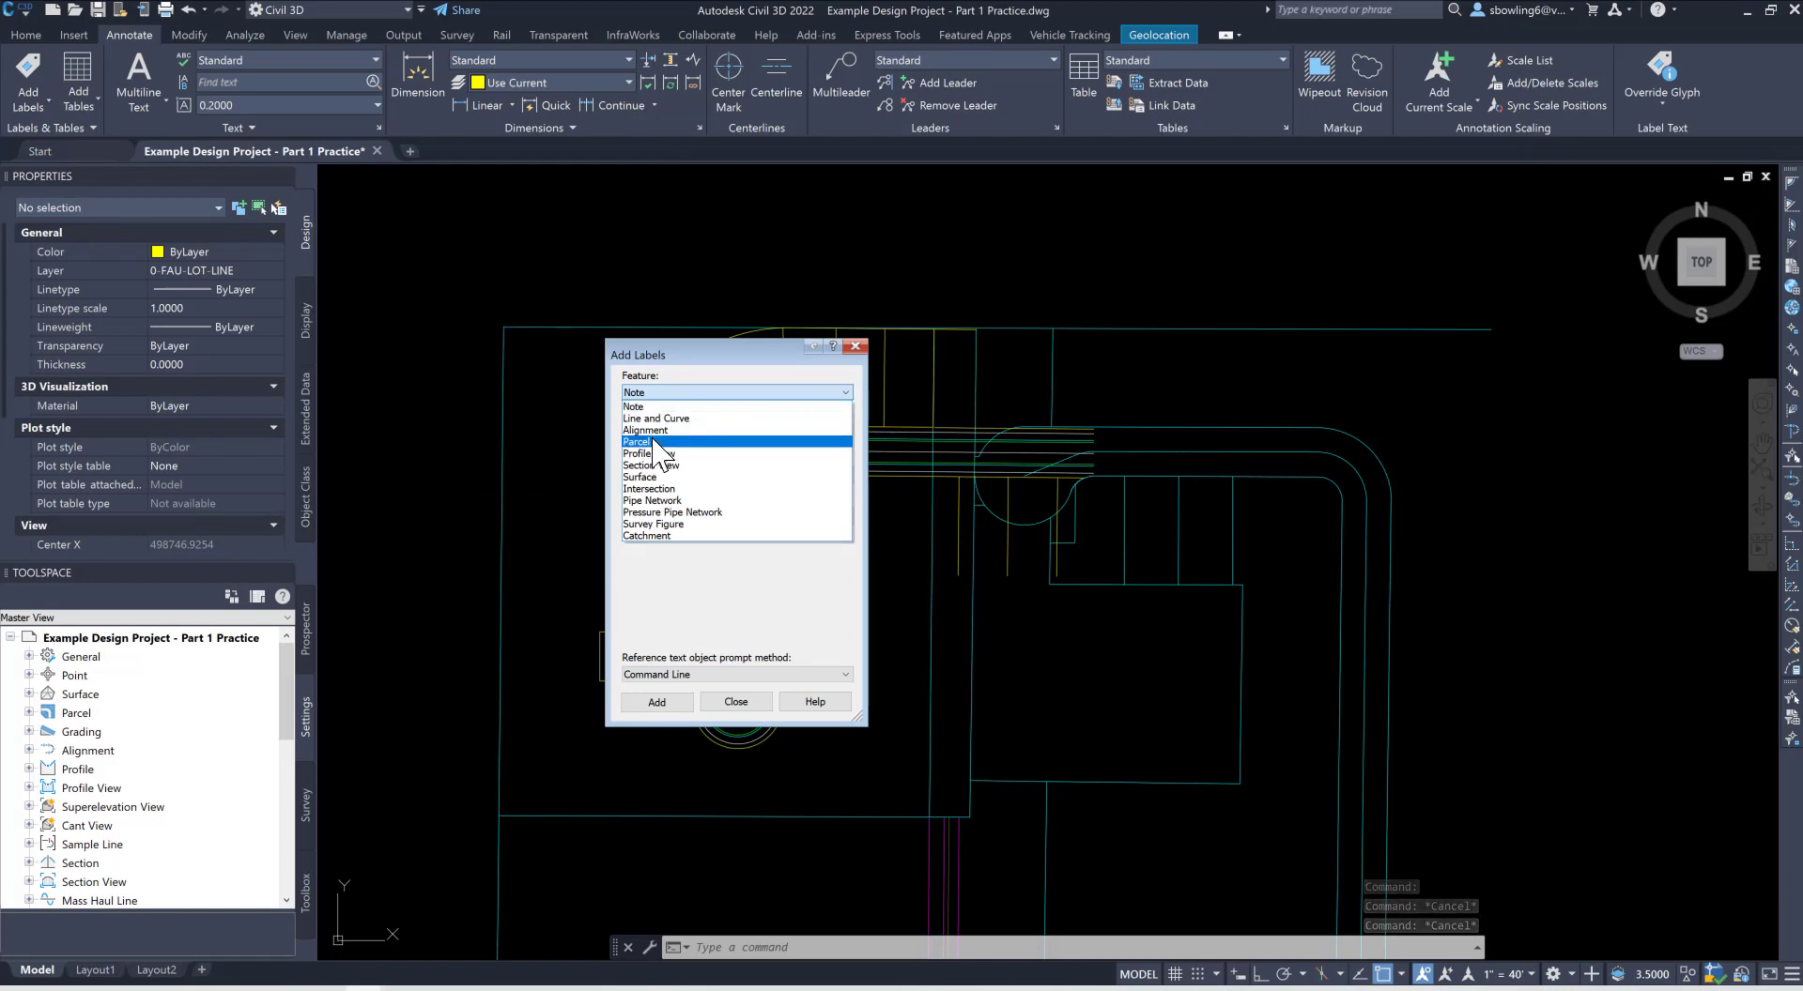
{"action": "left_click", "coordinate": [651, 419]}
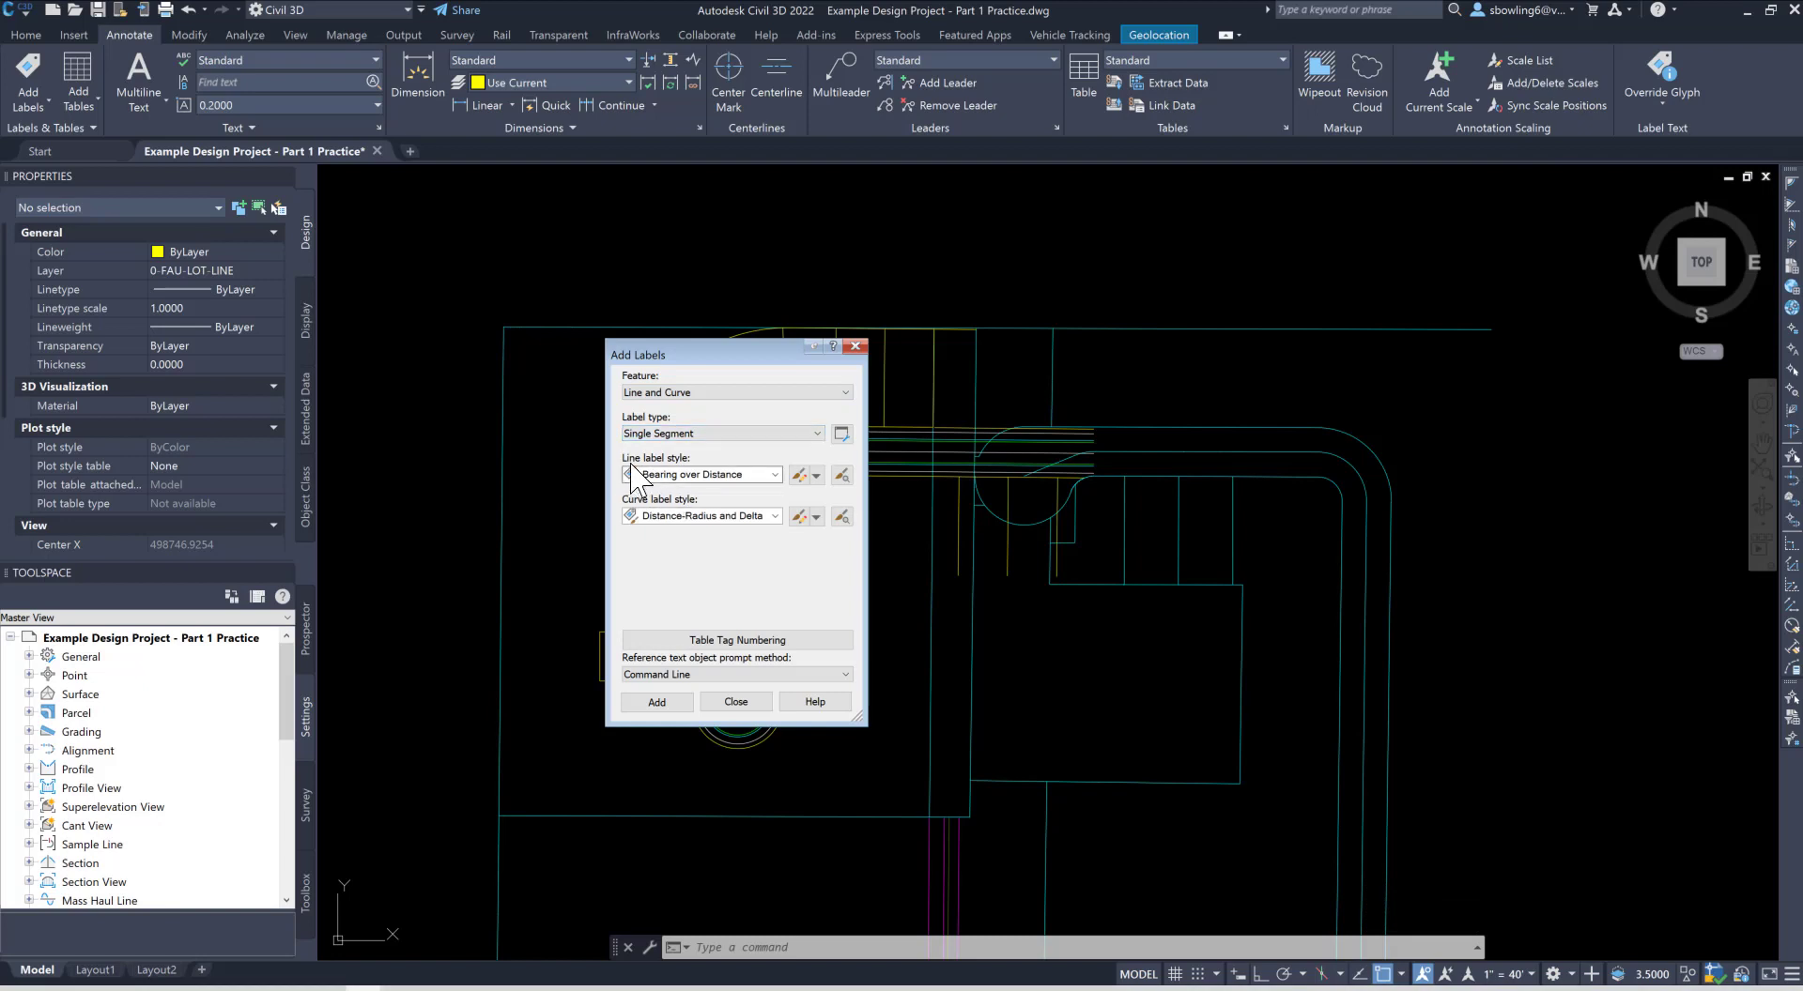
{"action": "left_click", "coordinate": [683, 476]}
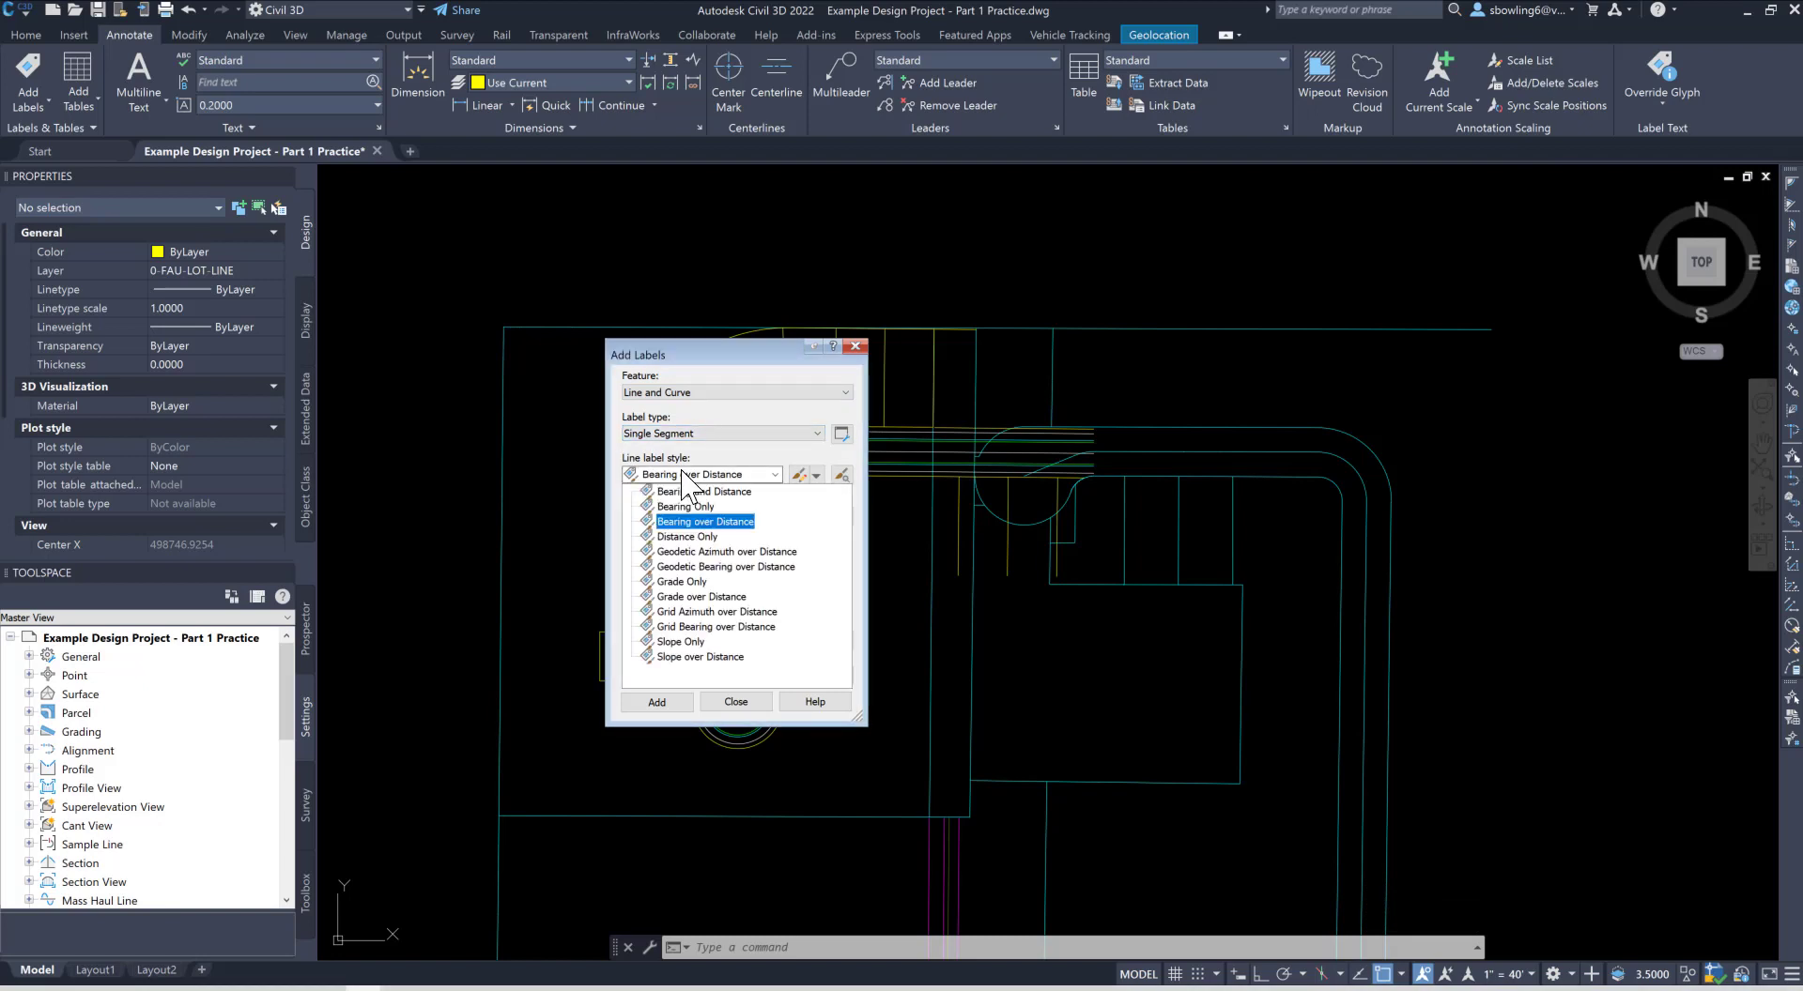
{"action": "left_click", "coordinate": [683, 476]}
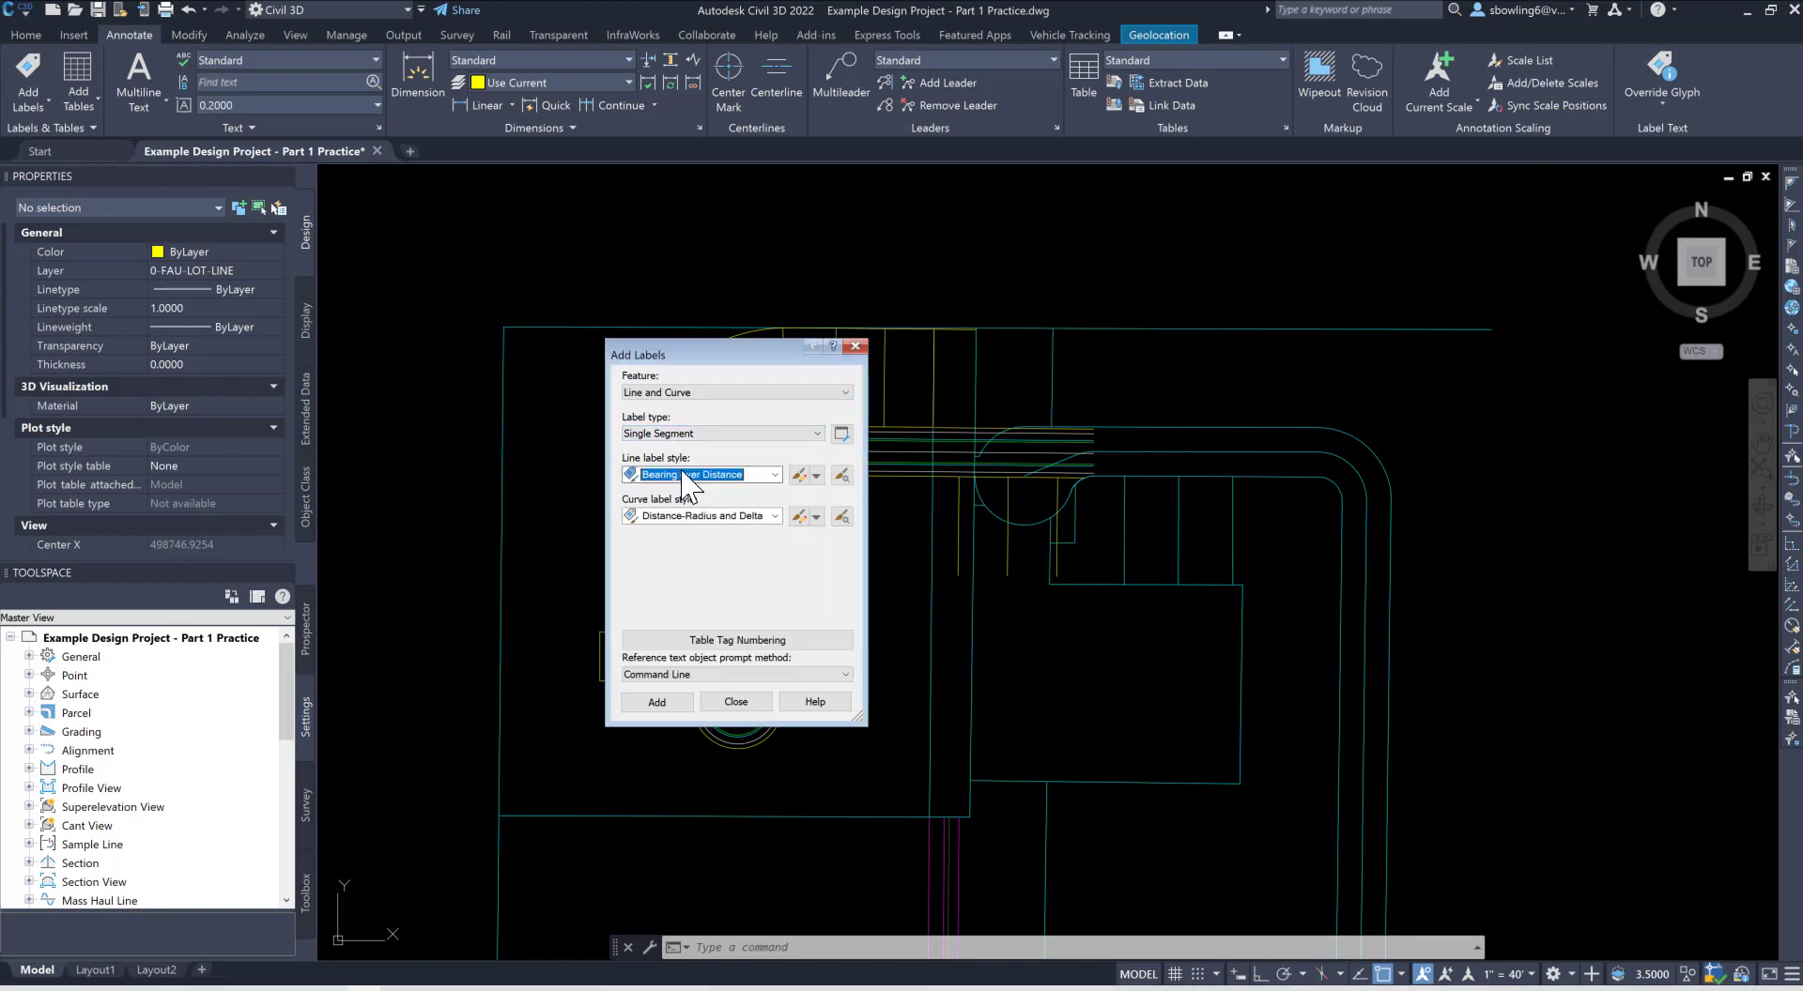
{"action": "left_click", "coordinate": [659, 518]}
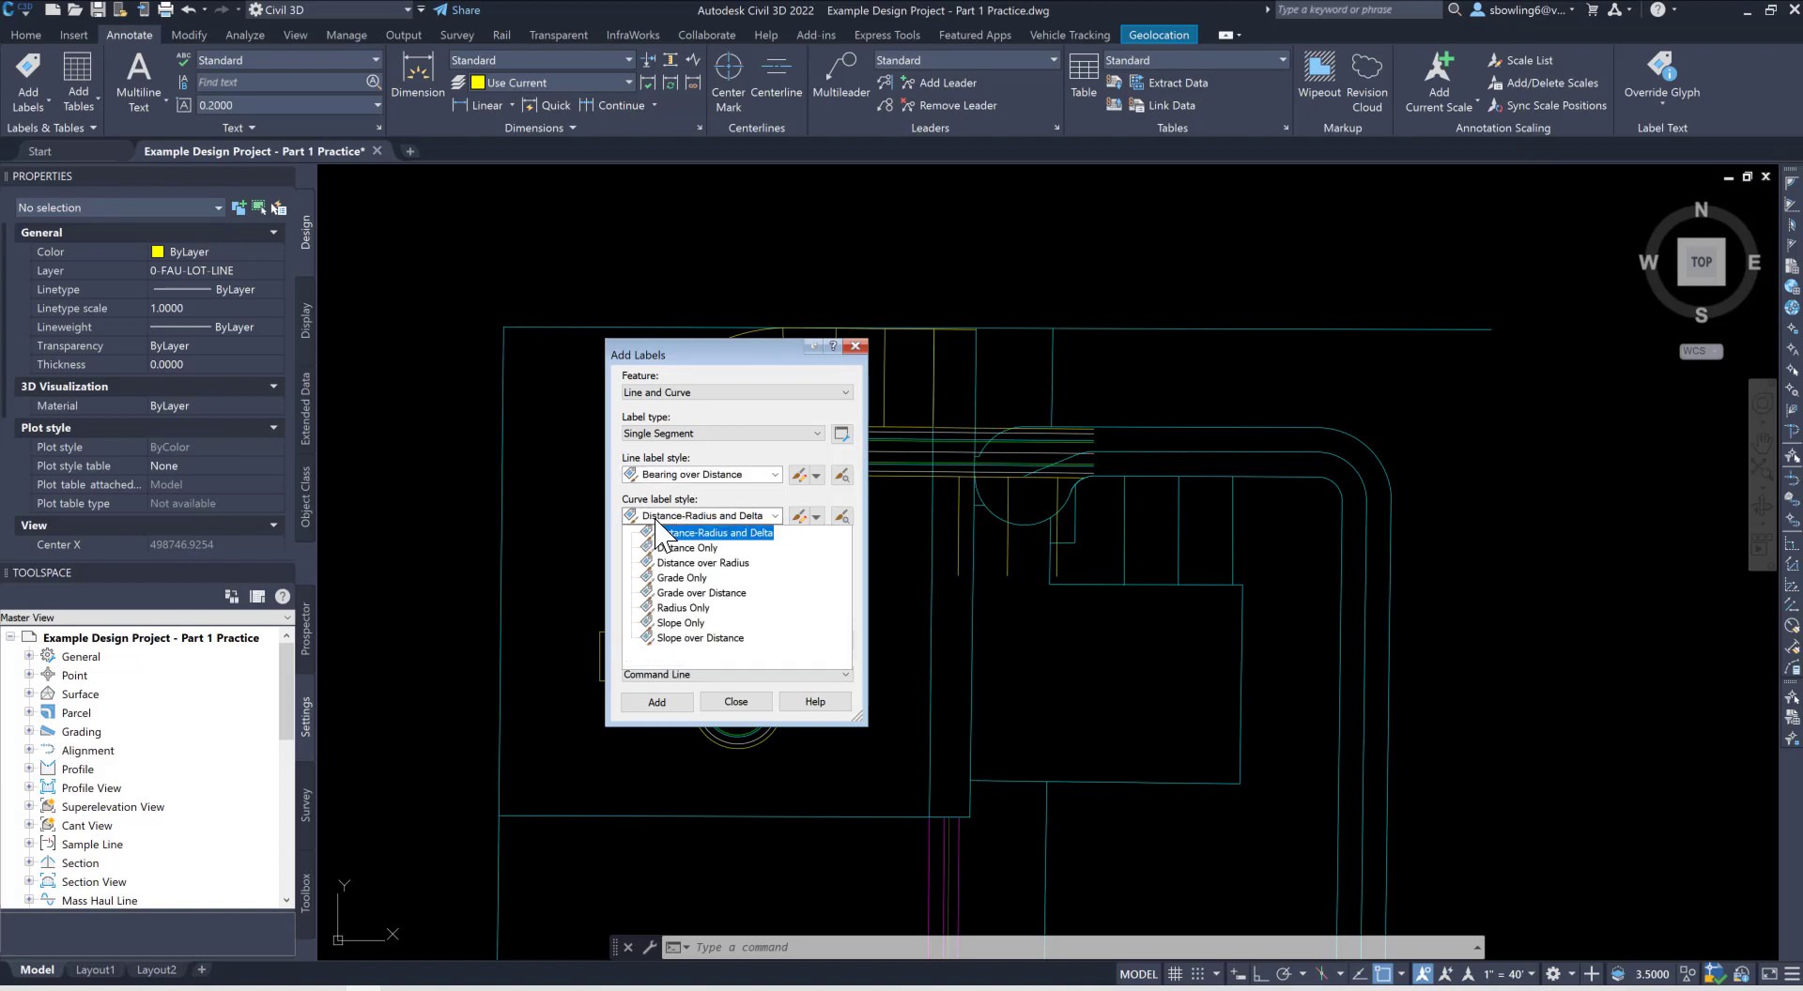
{"action": "left_click", "coordinate": [662, 532]}
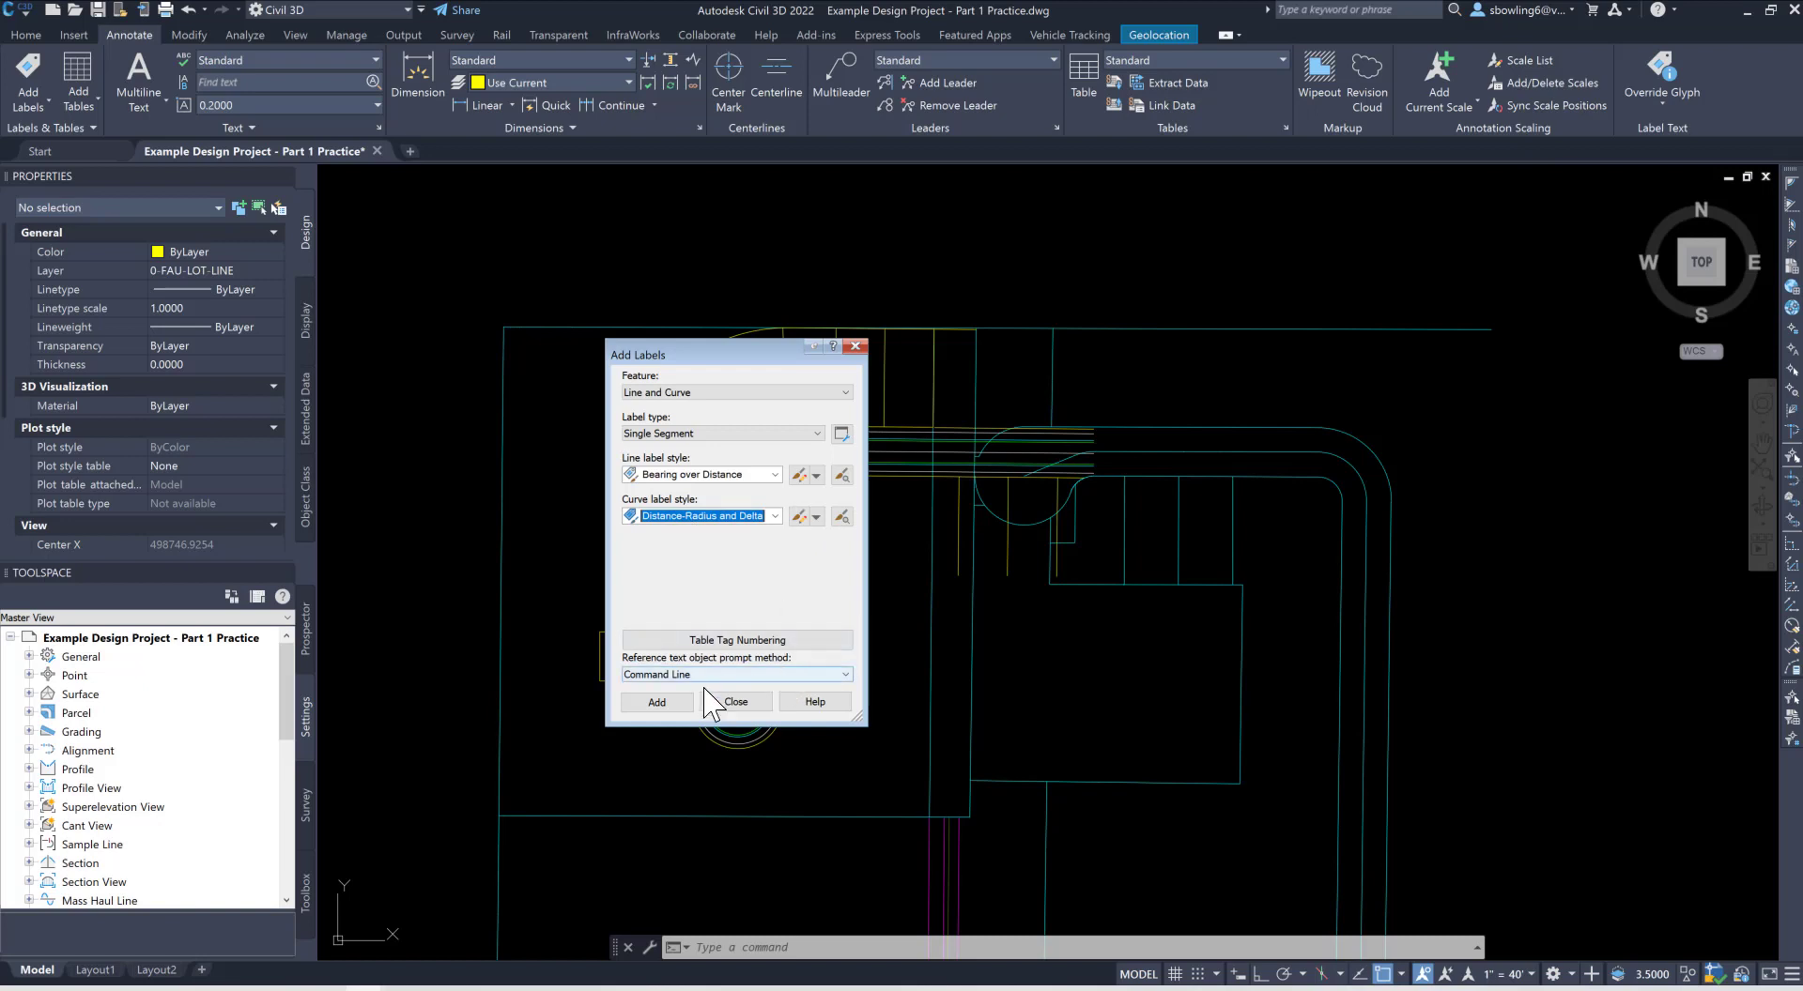
Step: Add a bearing and distance label to the third vertical lot line in the row of lots north of the road
{"action": "left_click", "coordinate": [654, 709]}
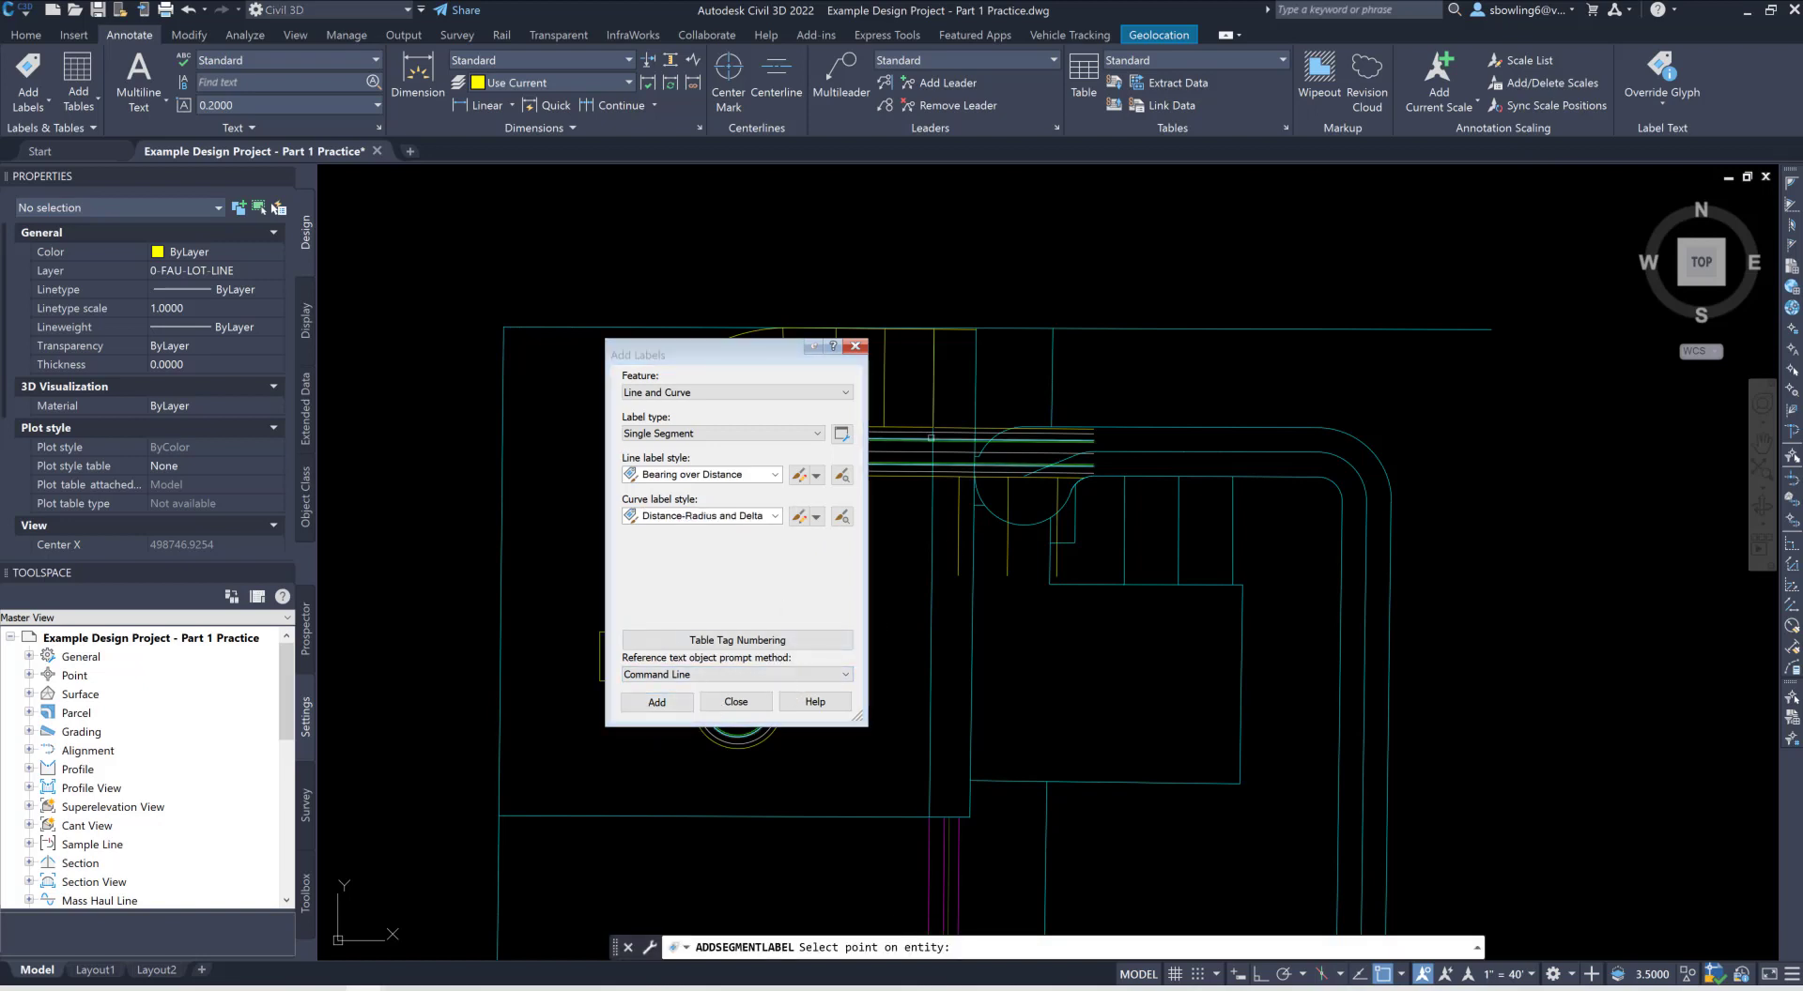
{"action": "left_click_drag", "start_coordinate": [700, 352], "coordinate": [1409, 365]}
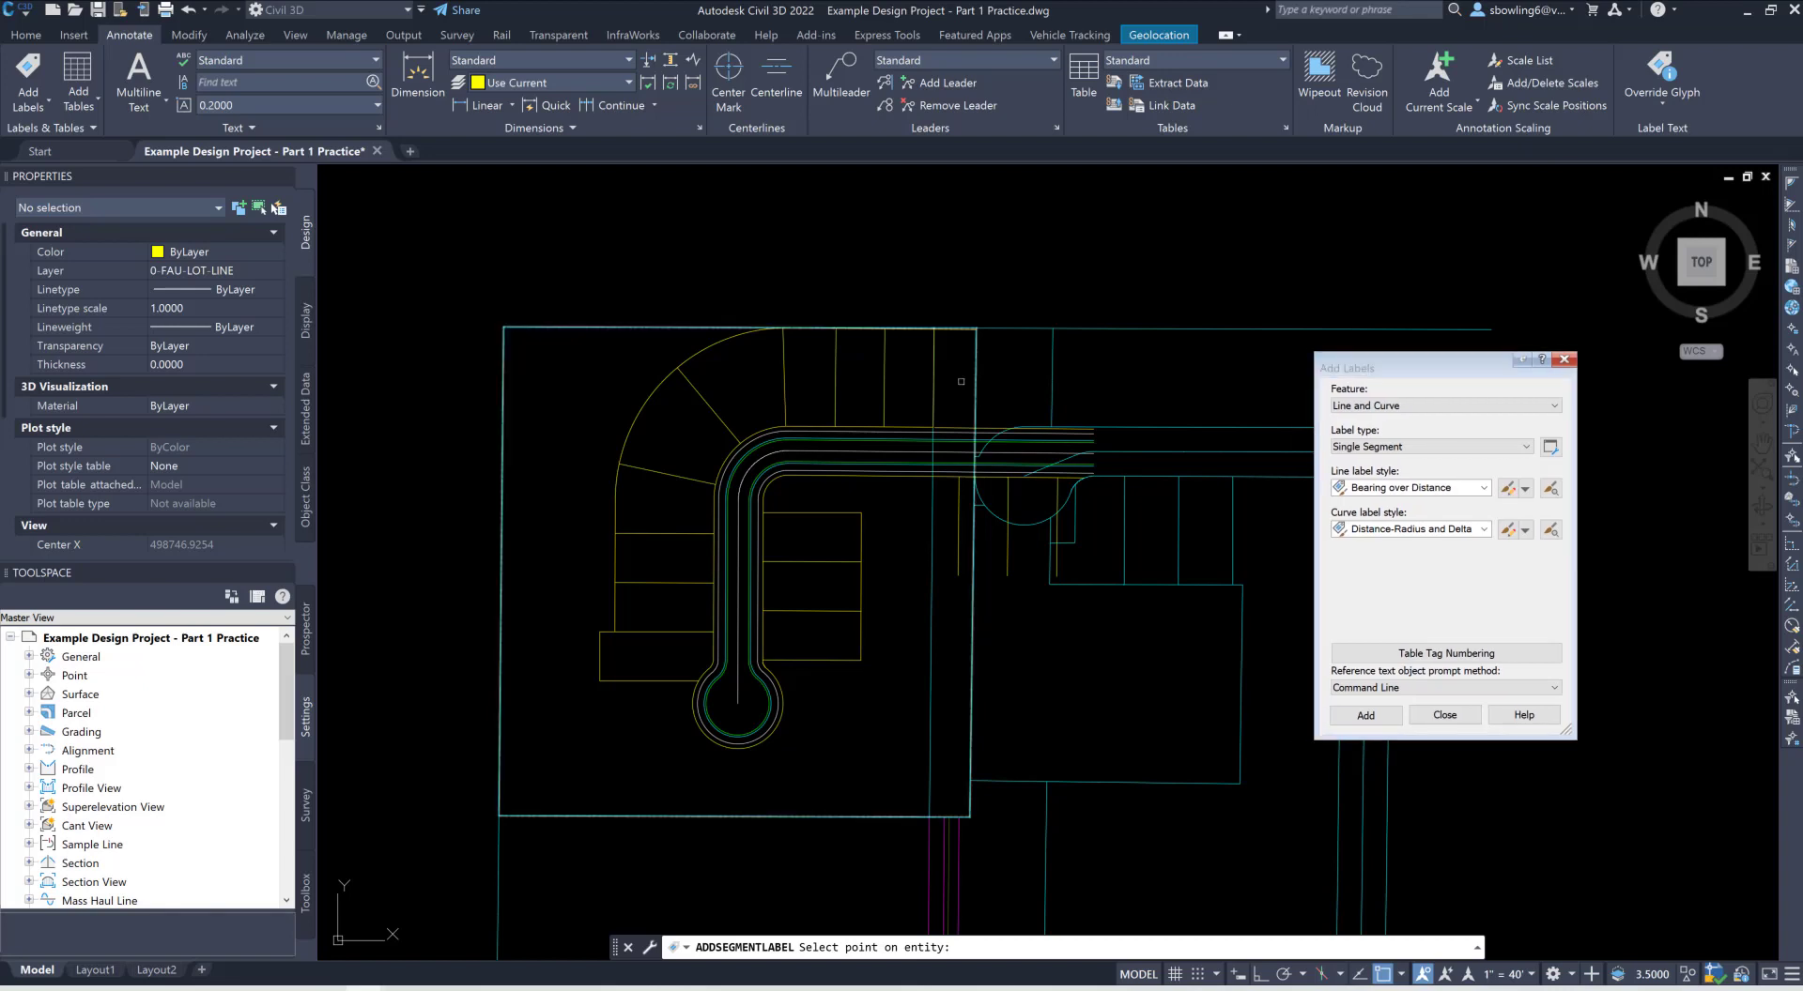
{"action": "left_click", "coordinate": [885, 378]}
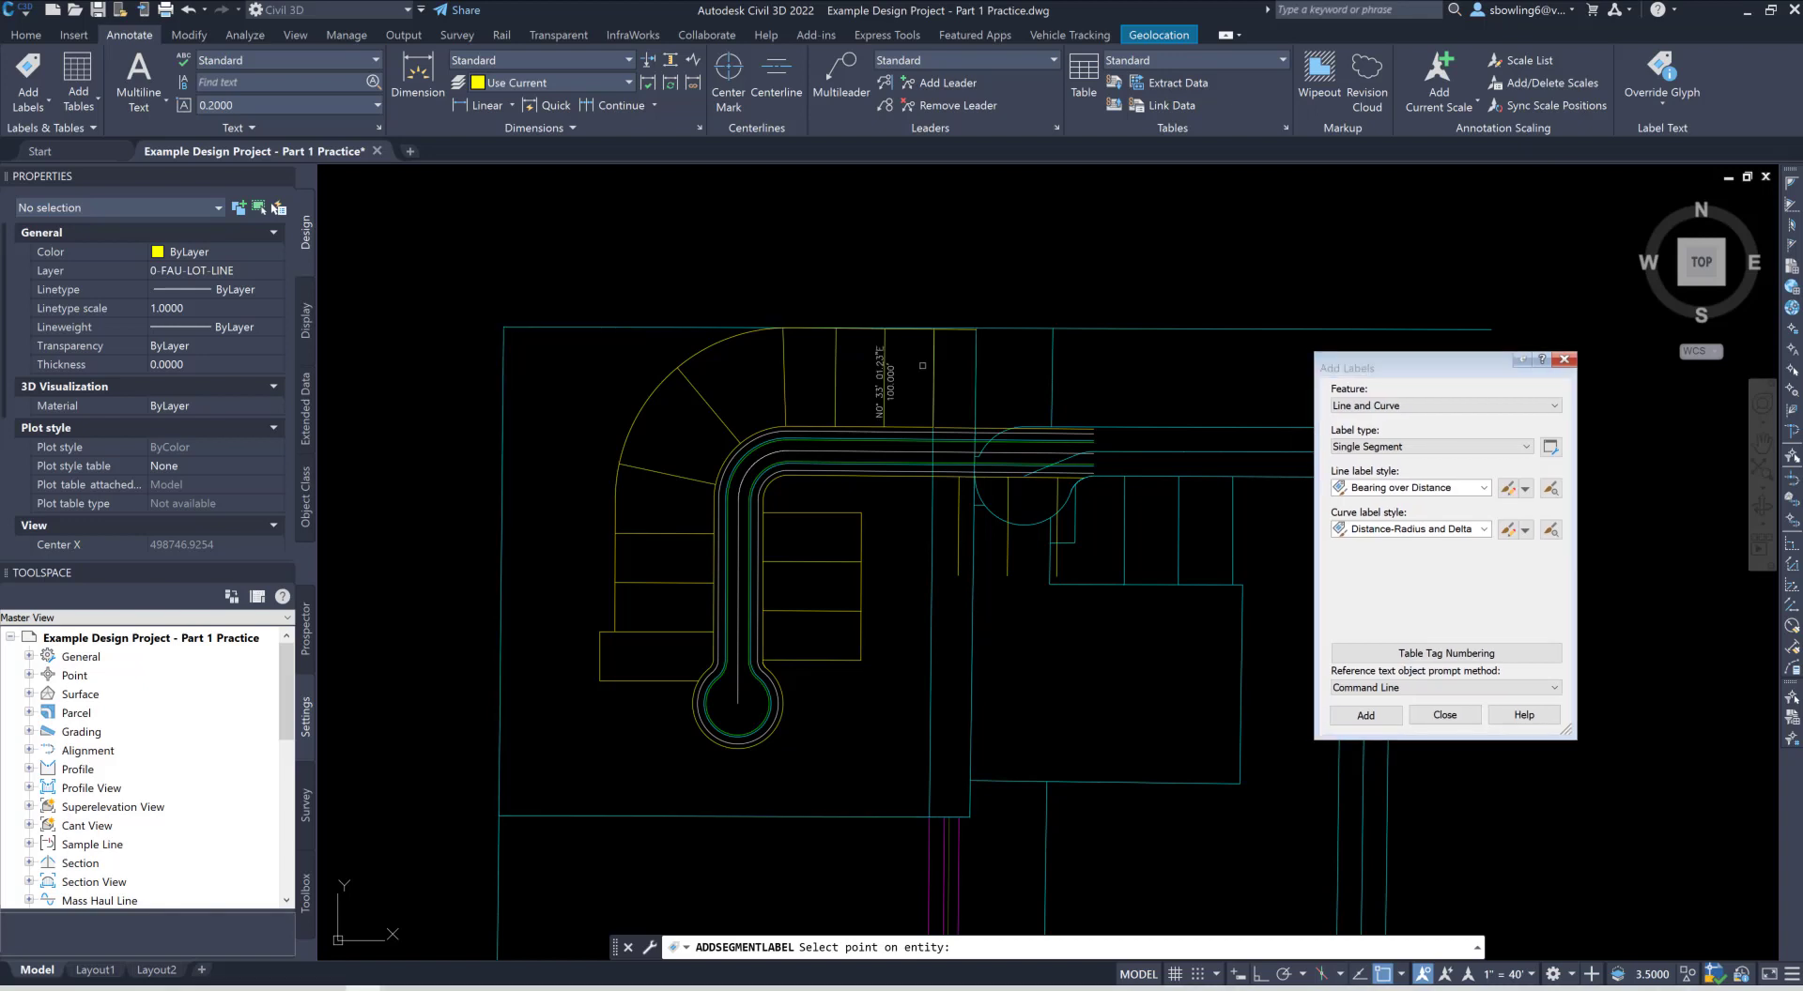
{"action": "key", "text": "Escape"}
{"action": "scroll", "coordinate": [906, 367], "scroll_direction": "up", "scroll_amount": 2}
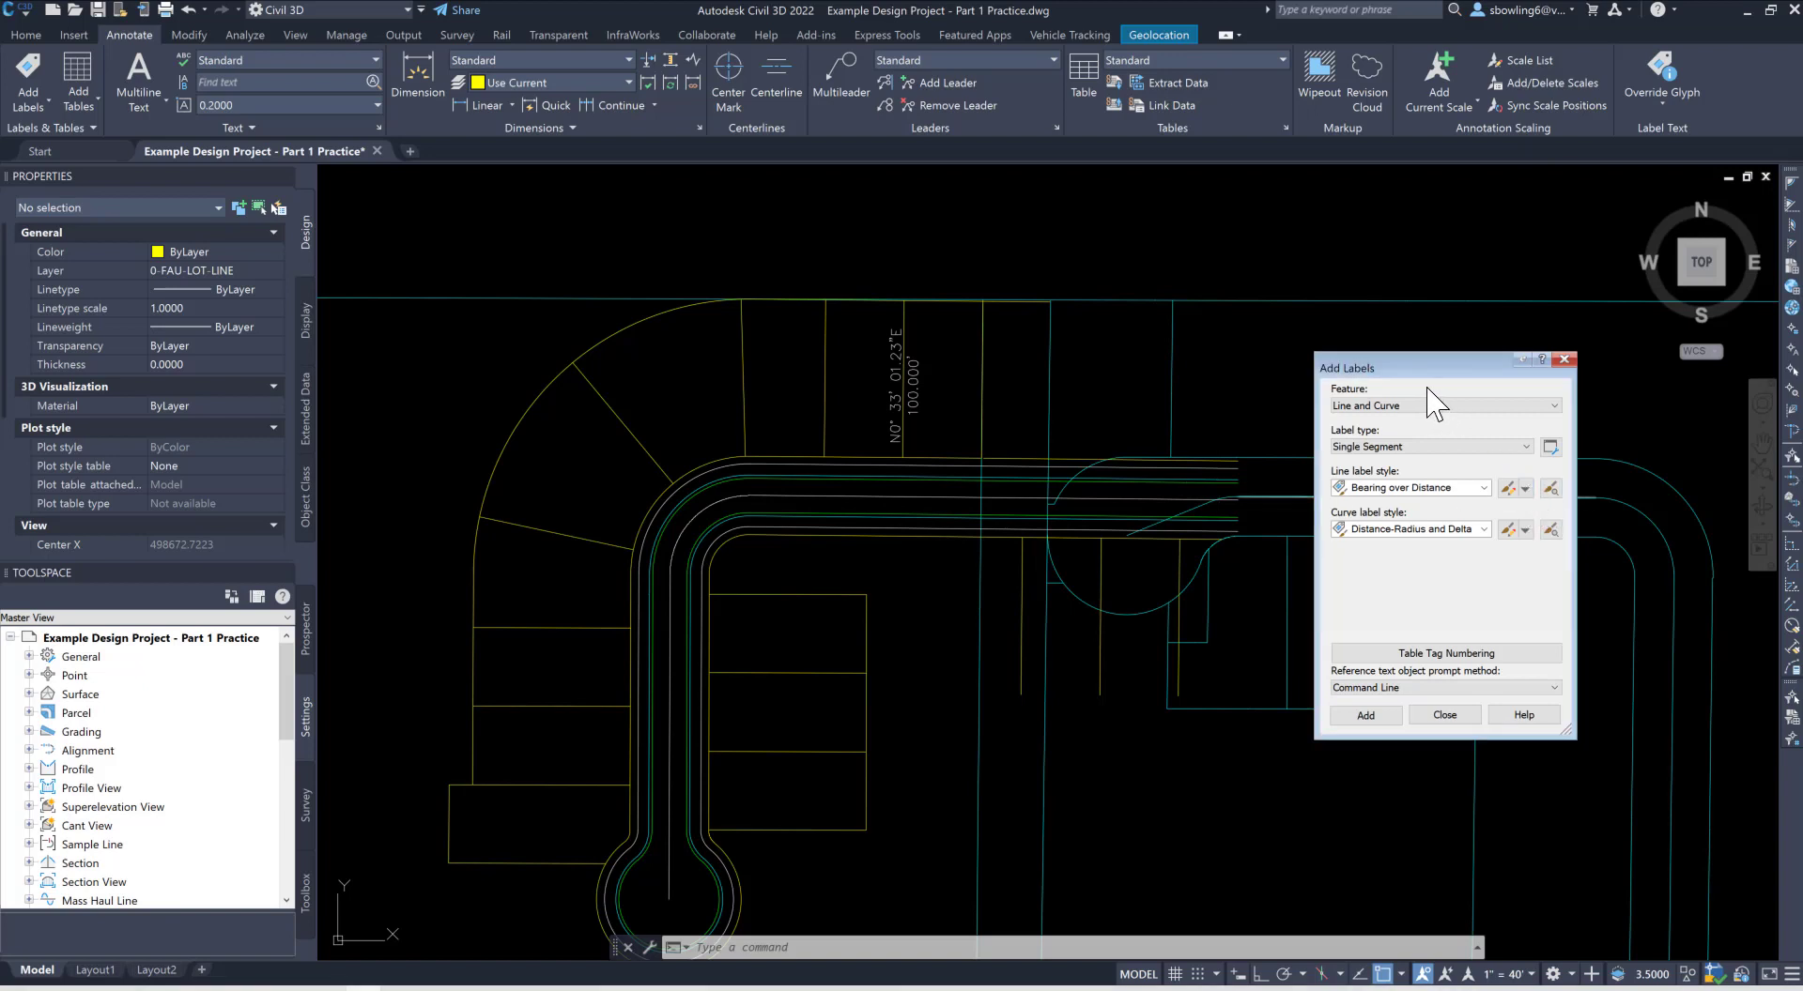
Step: Edit the Bearing over Distance line label style and set its Bearing component's text height to 0.08"
{"action": "left_click_drag", "start_coordinate": [1408, 376], "coordinate": [1368, 298]}
{"action": "left_click", "coordinate": [1485, 409]}
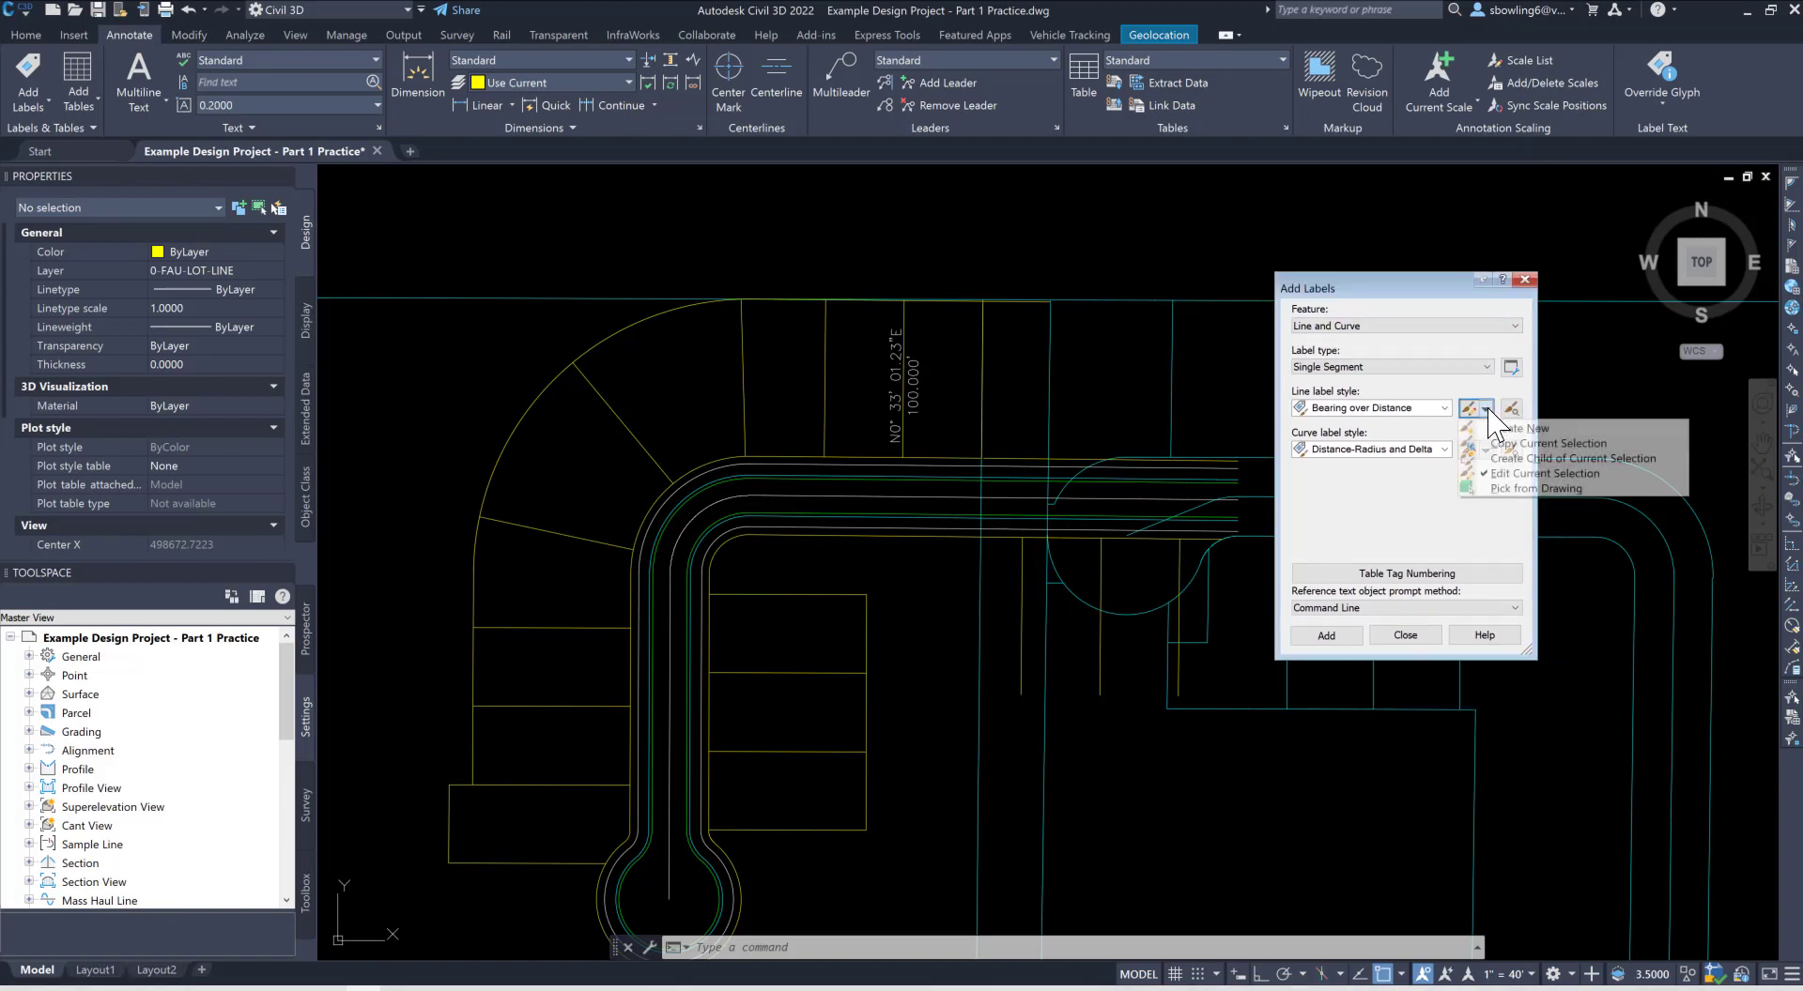
{"action": "left_click", "coordinate": [1525, 475]}
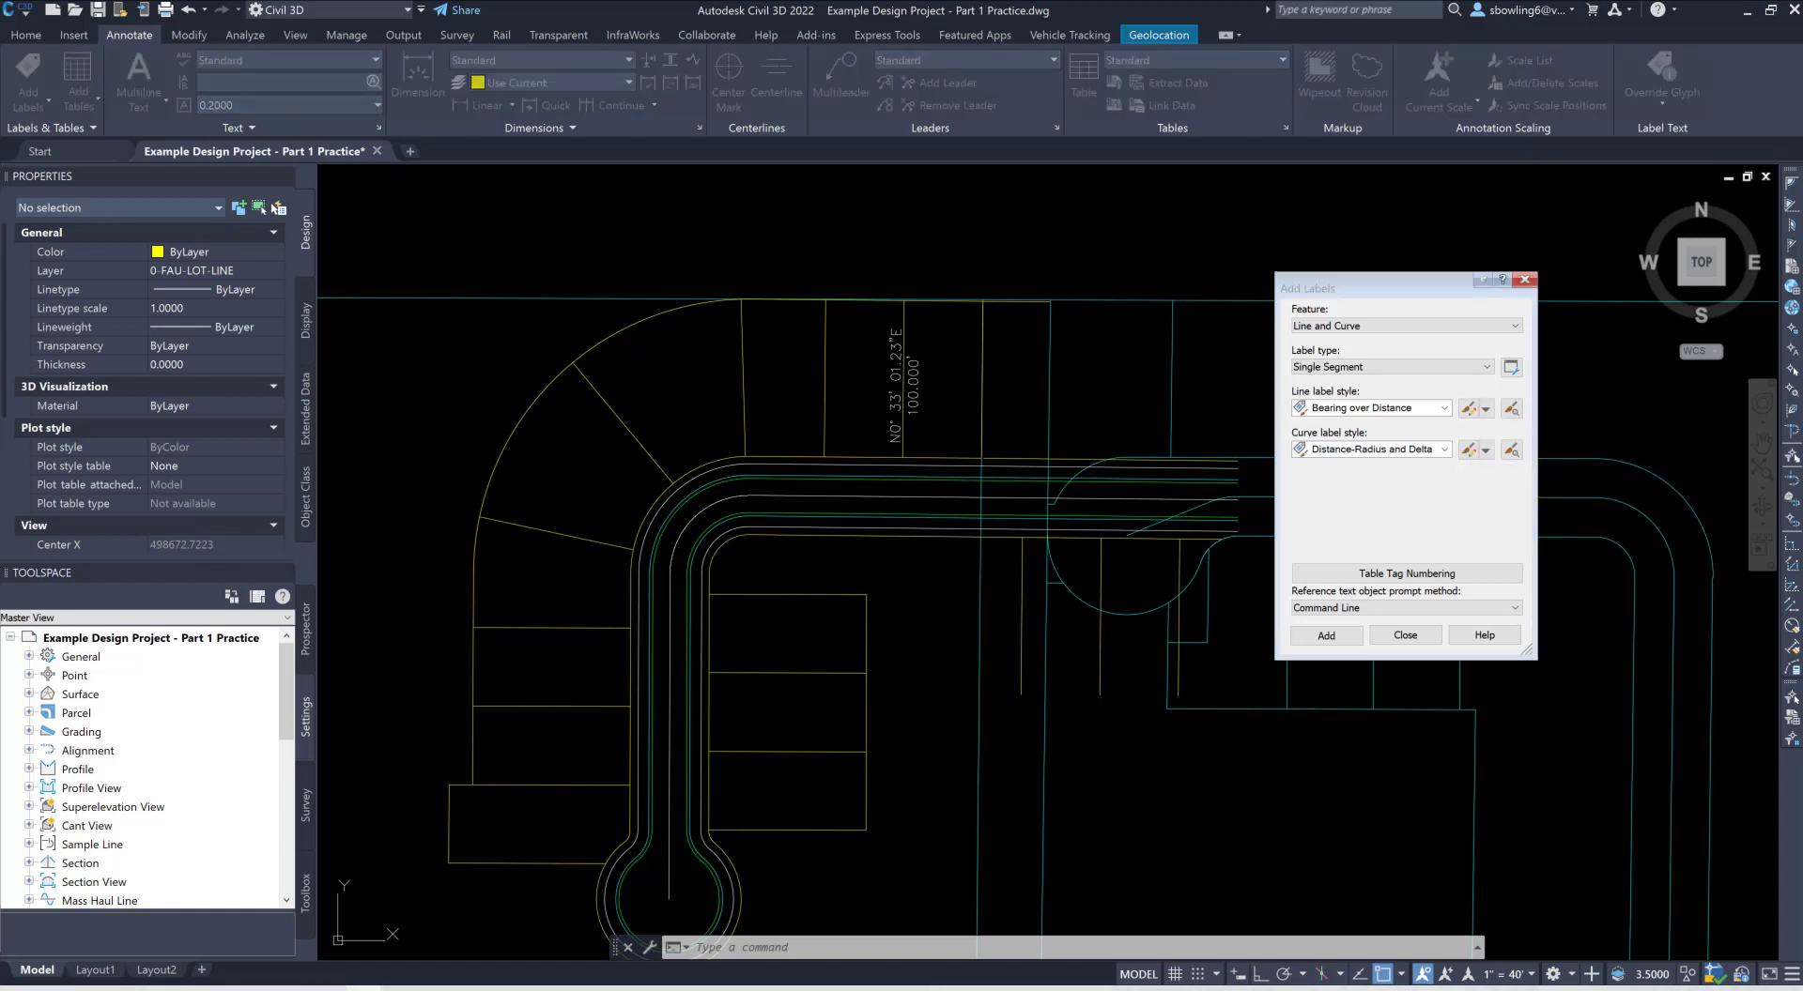
{"action": "left_click_drag", "start_coordinate": [601, 474], "coordinate": [884, 285]}
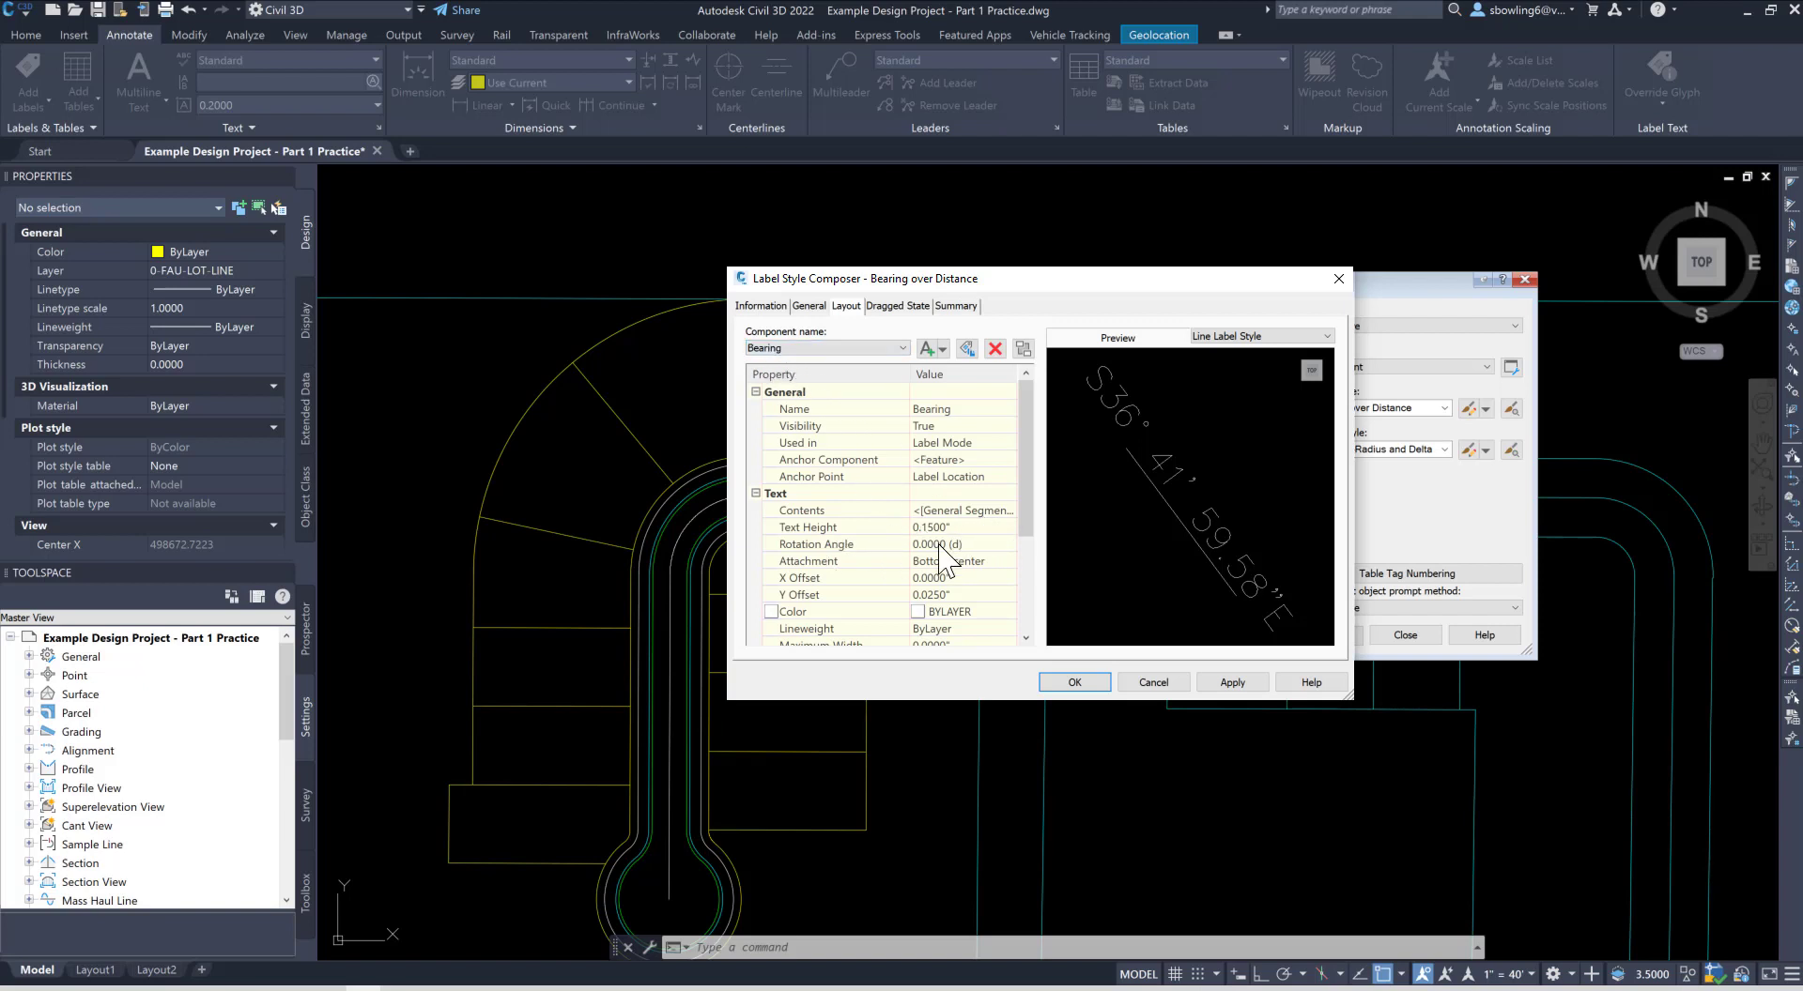
{"action": "left_click", "coordinate": [962, 527]}
{"action": "type", "text": ".08"}
{"action": "key", "text": "Return"}
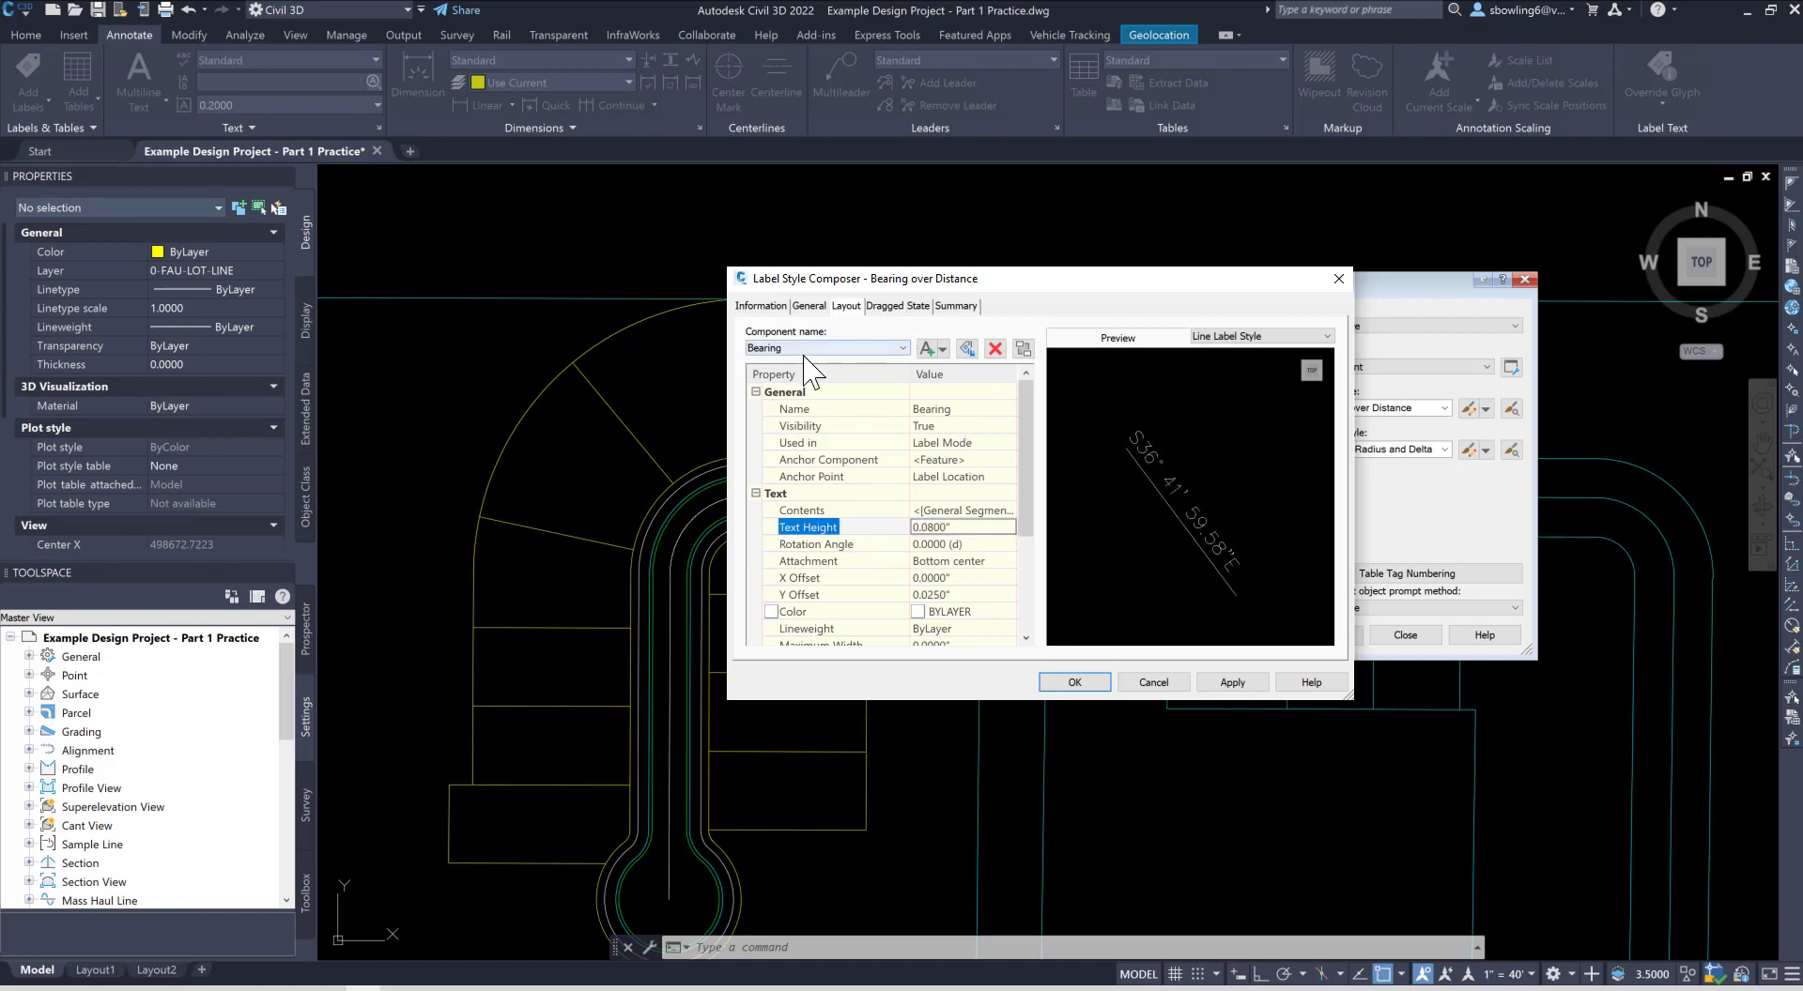
Step: Set the text height of the Distance component to 0.08"
{"action": "left_click", "coordinate": [862, 350]}
{"action": "left_click", "coordinate": [779, 376]}
{"action": "left_click", "coordinate": [958, 527]}
{"action": "type", "text": ".08"}
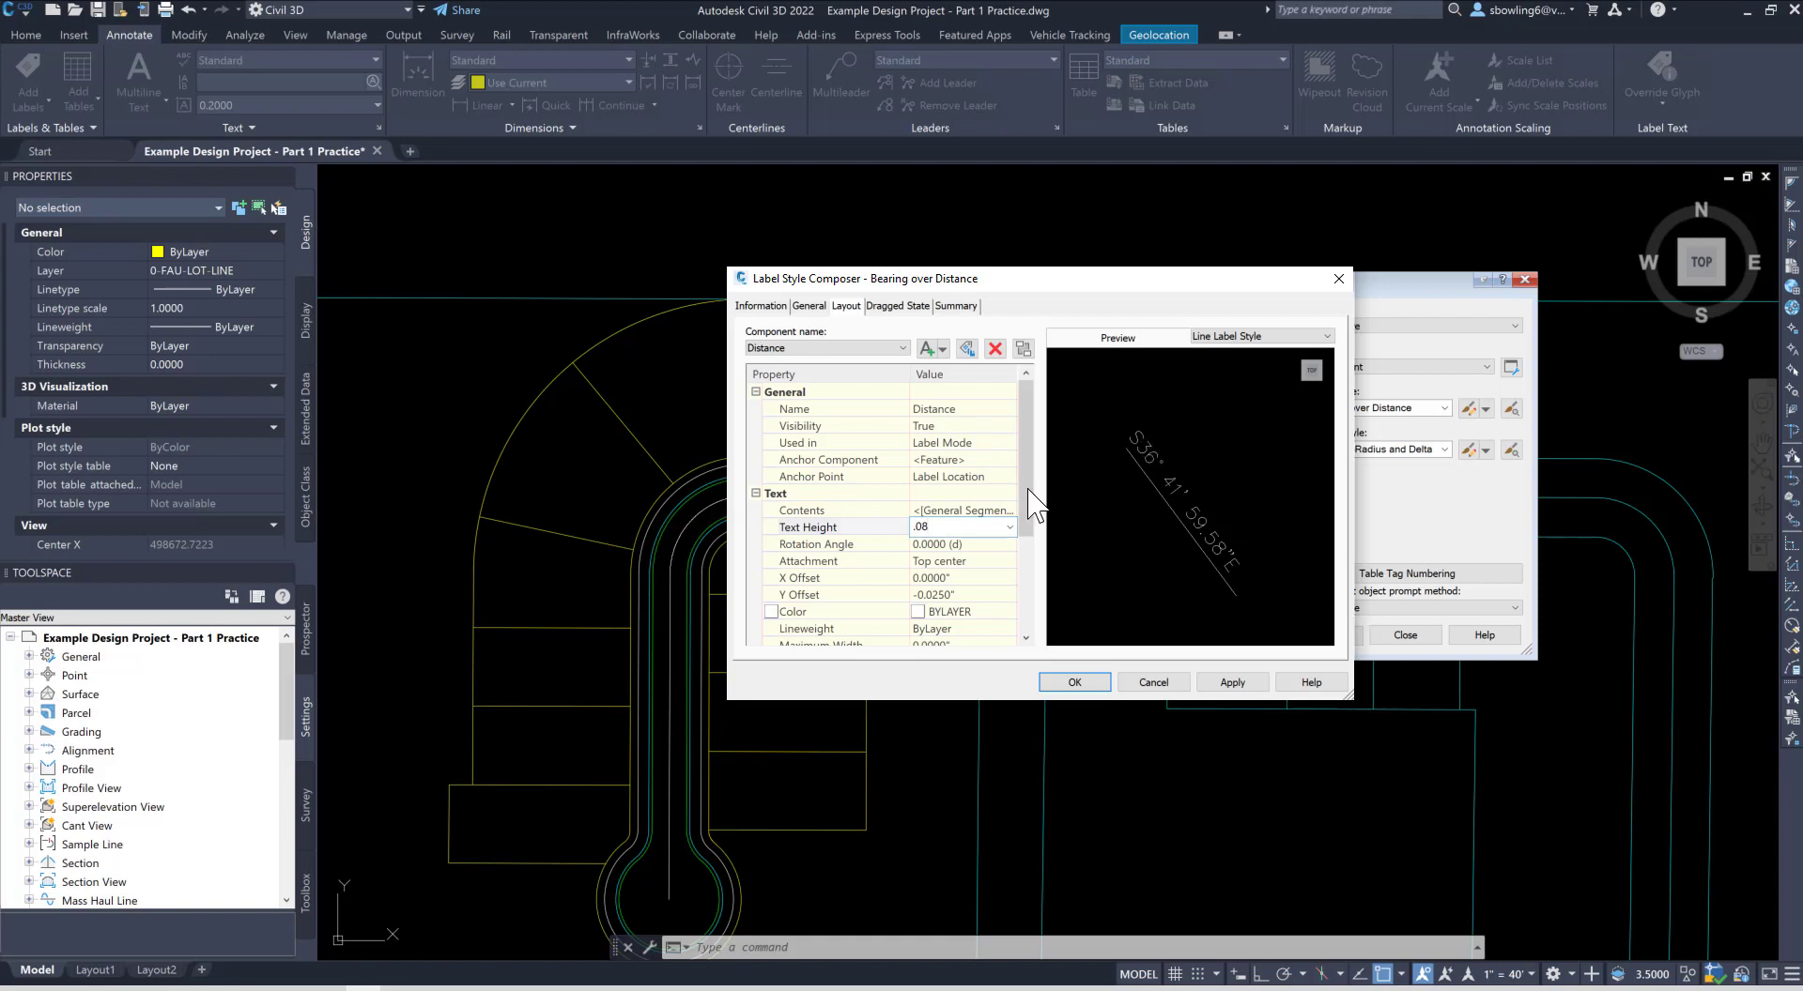
{"action": "left_click", "coordinate": [906, 507]}
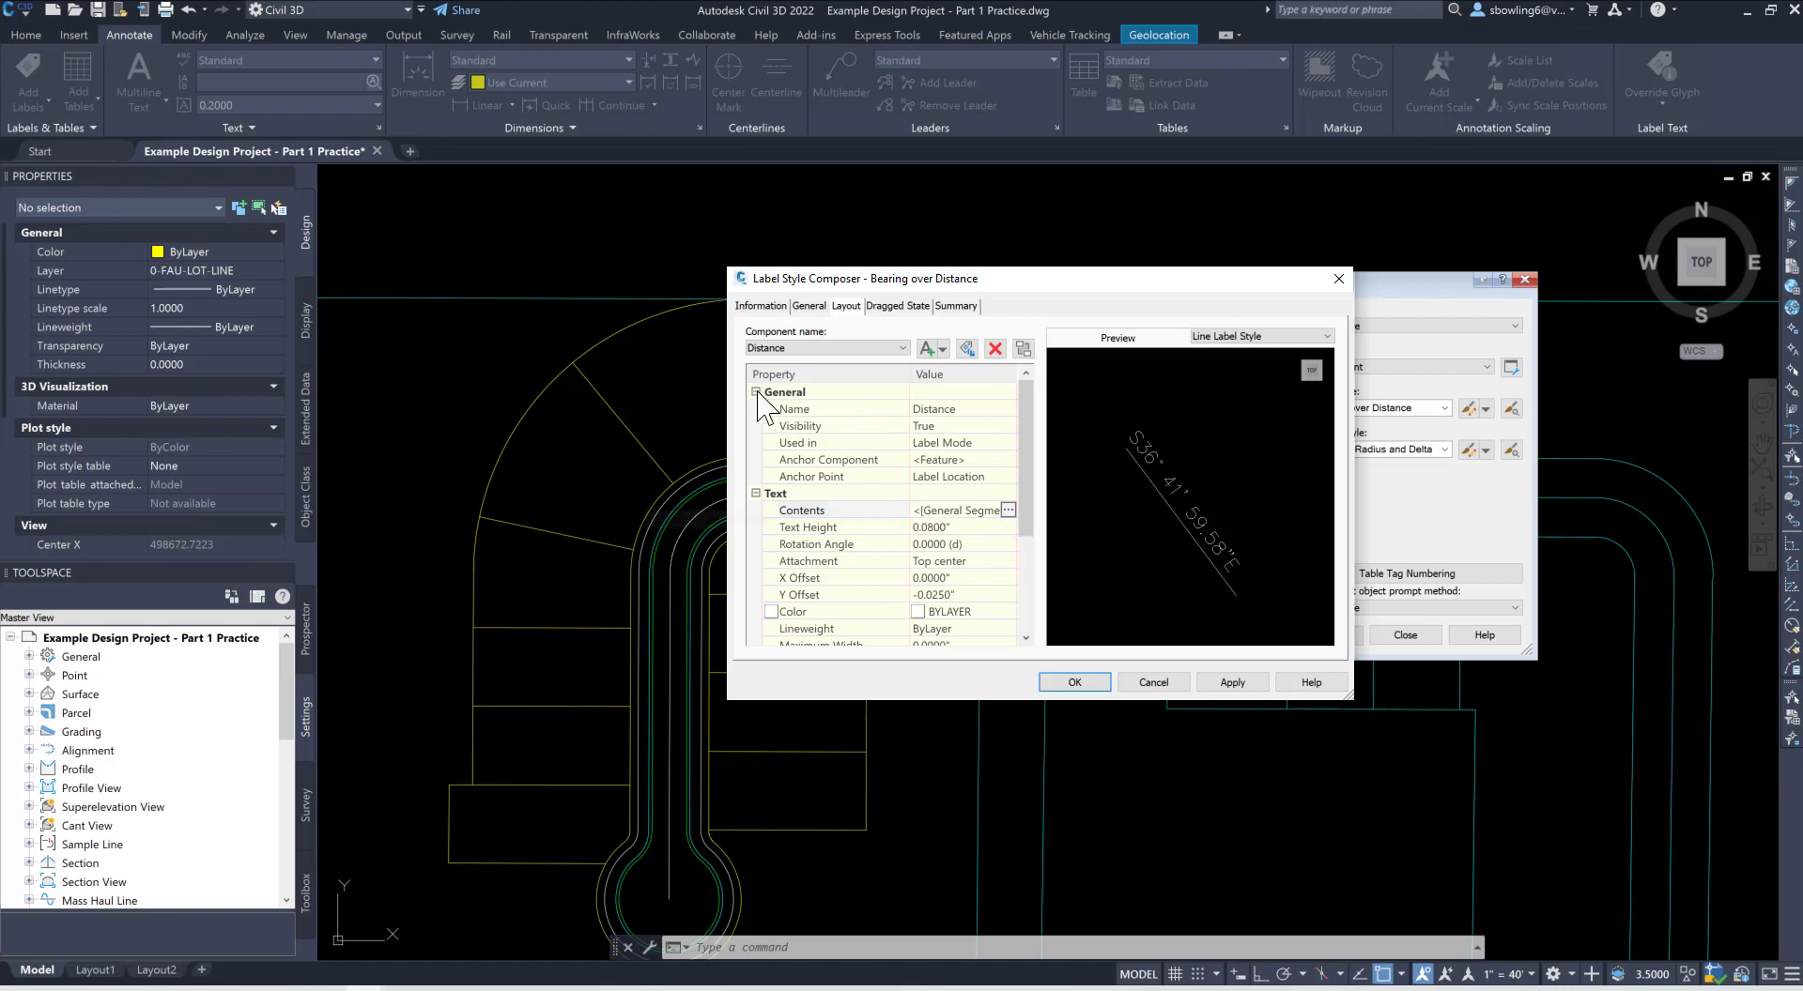
Step: Change the Bearing component's General Segment Direction precision to 1 second and update its text contents
{"action": "left_click", "coordinate": [900, 349]}
{"action": "left_click", "coordinate": [779, 364]}
{"action": "left_click", "coordinate": [995, 512]}
{"action": "left_click", "coordinate": [1007, 511]}
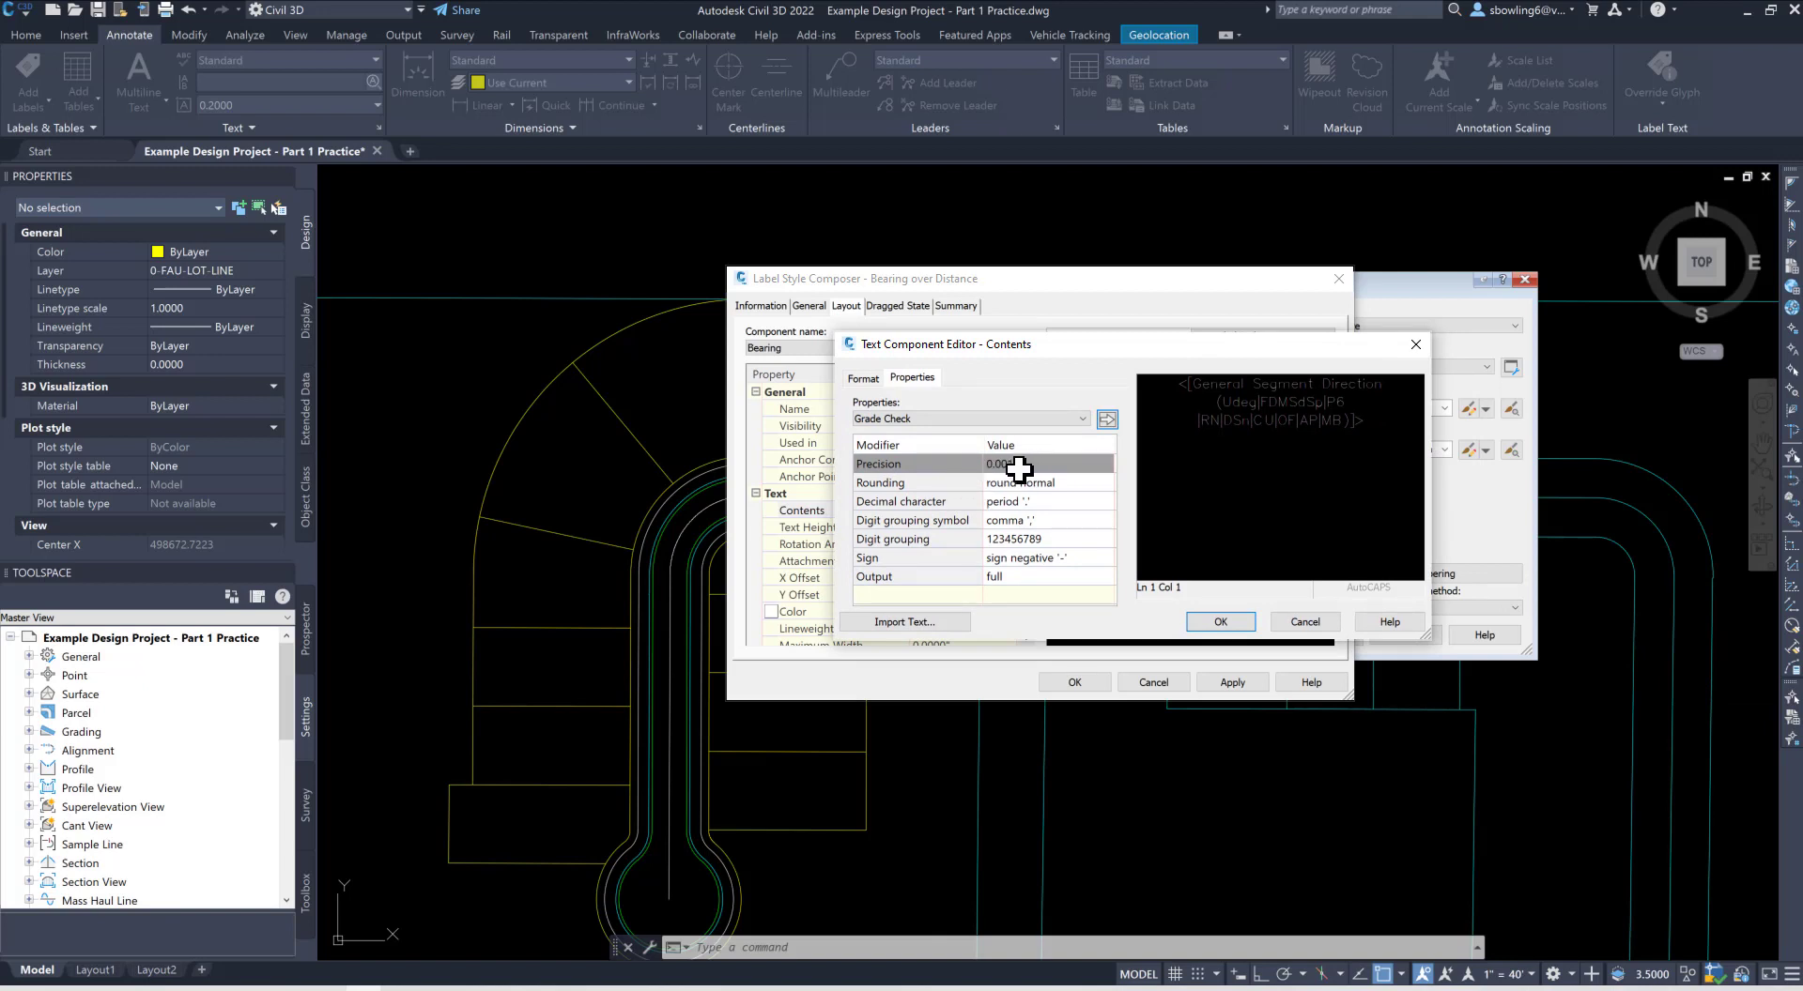
{"action": "left_click", "coordinate": [1290, 430]}
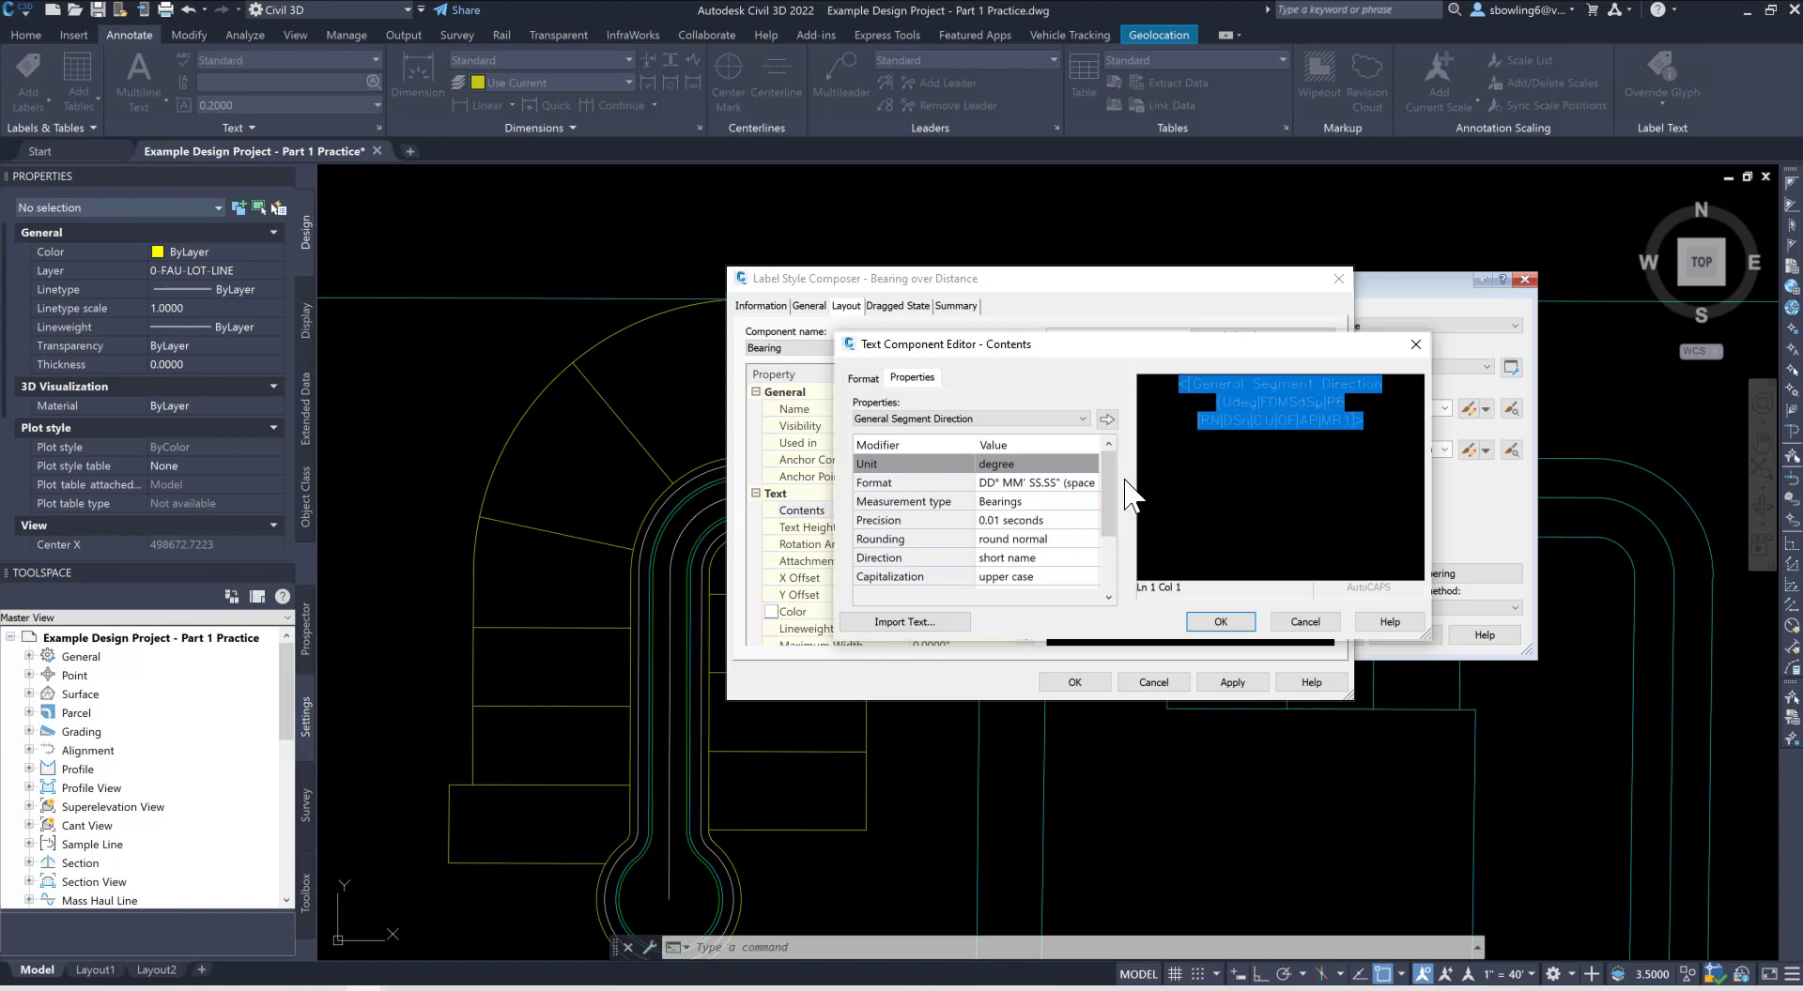
{"action": "left_click", "coordinate": [1033, 519]}
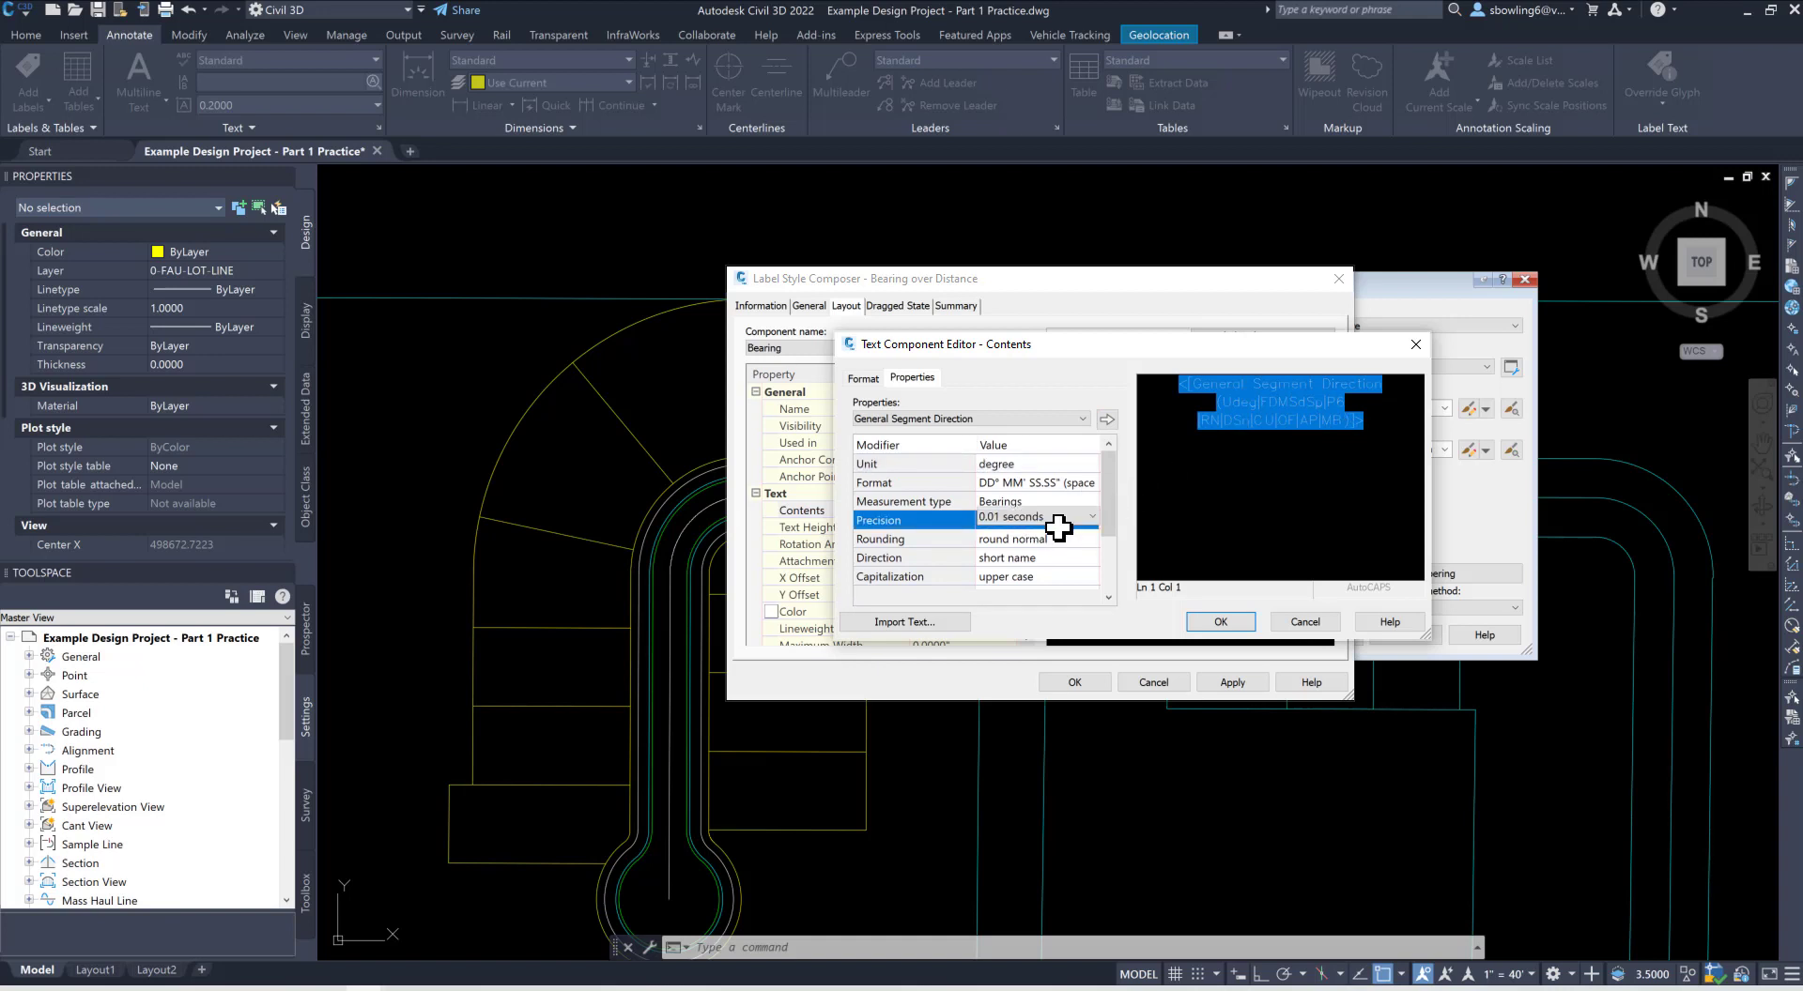
{"action": "left_click", "coordinate": [1059, 526]}
{"action": "left_click", "coordinate": [996, 535]}
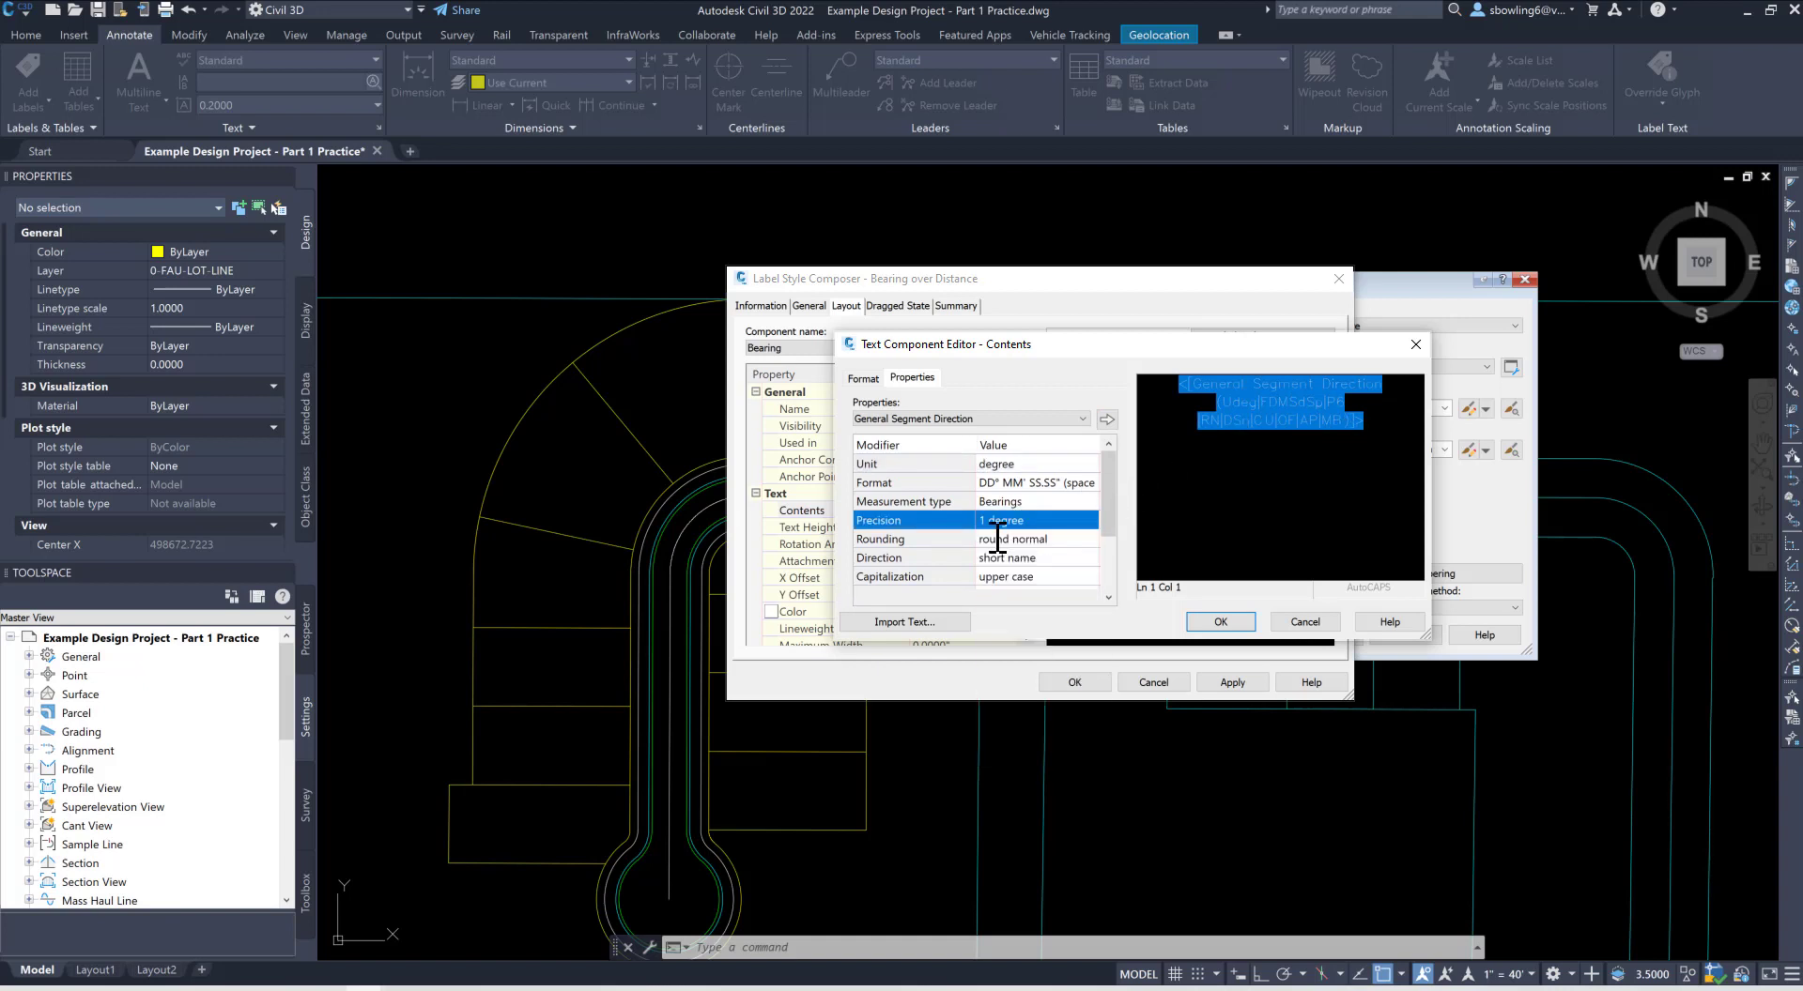
{"action": "left_click", "coordinate": [1022, 521]}
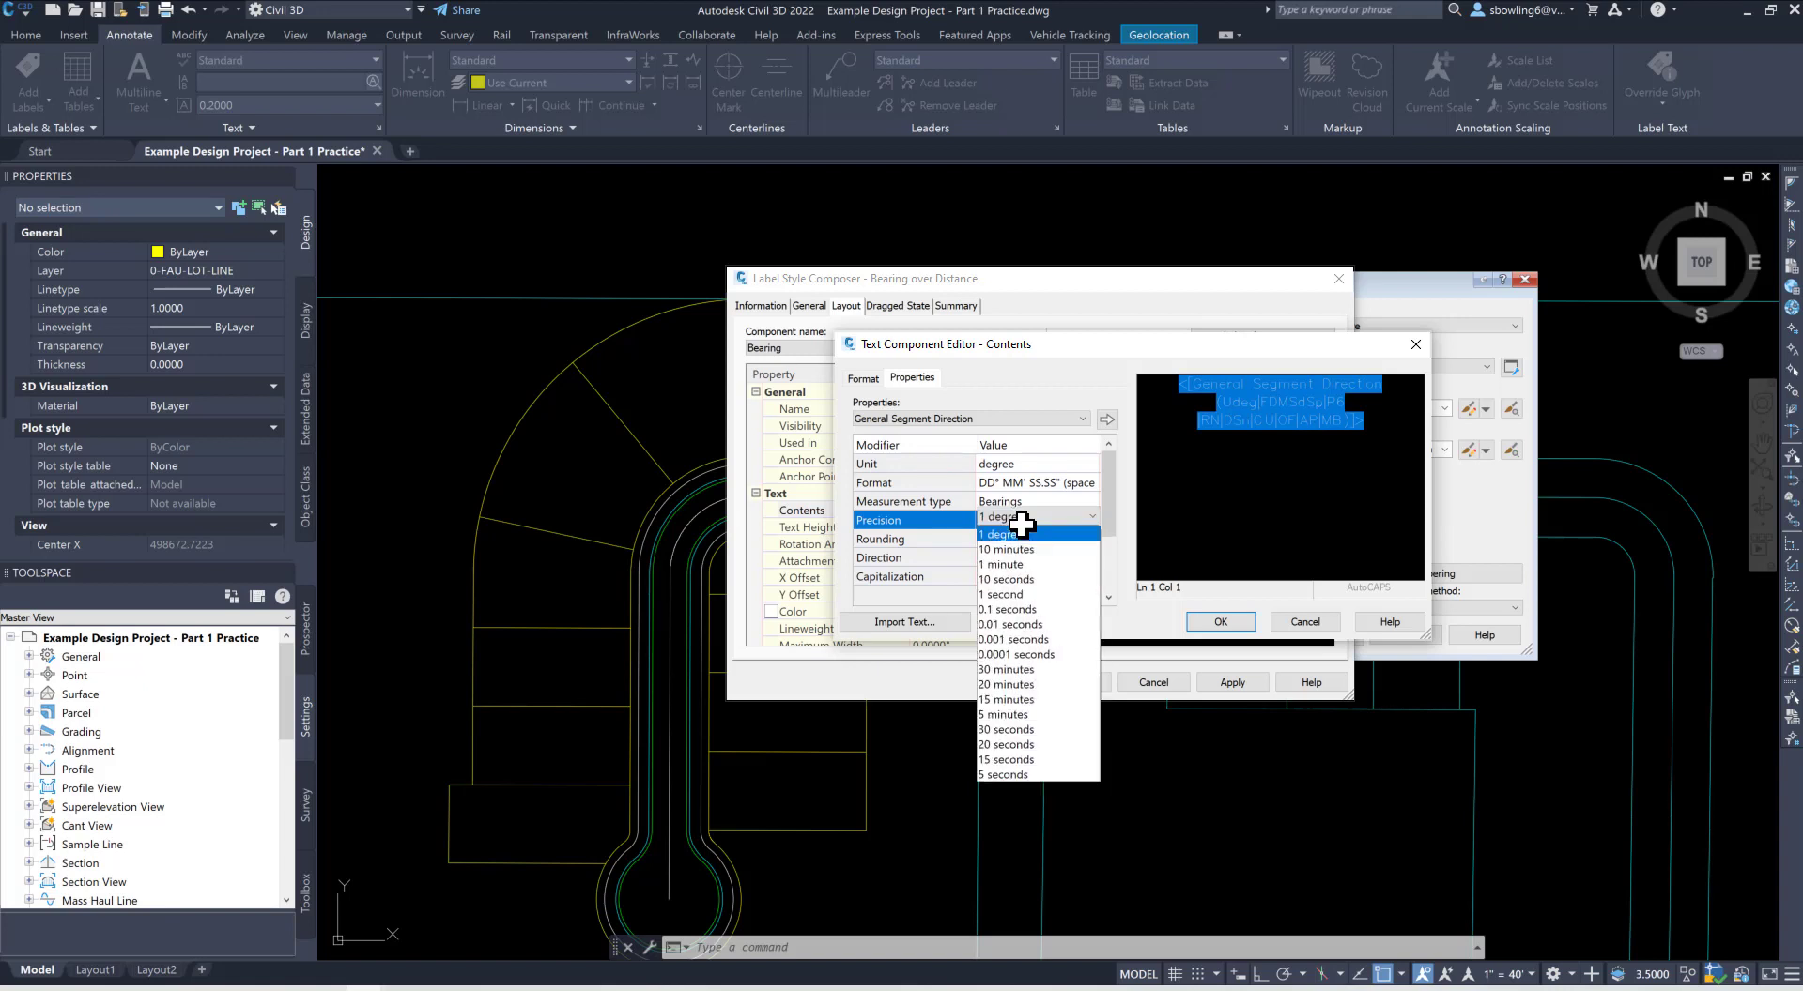
{"action": "left_click", "coordinate": [1013, 594]}
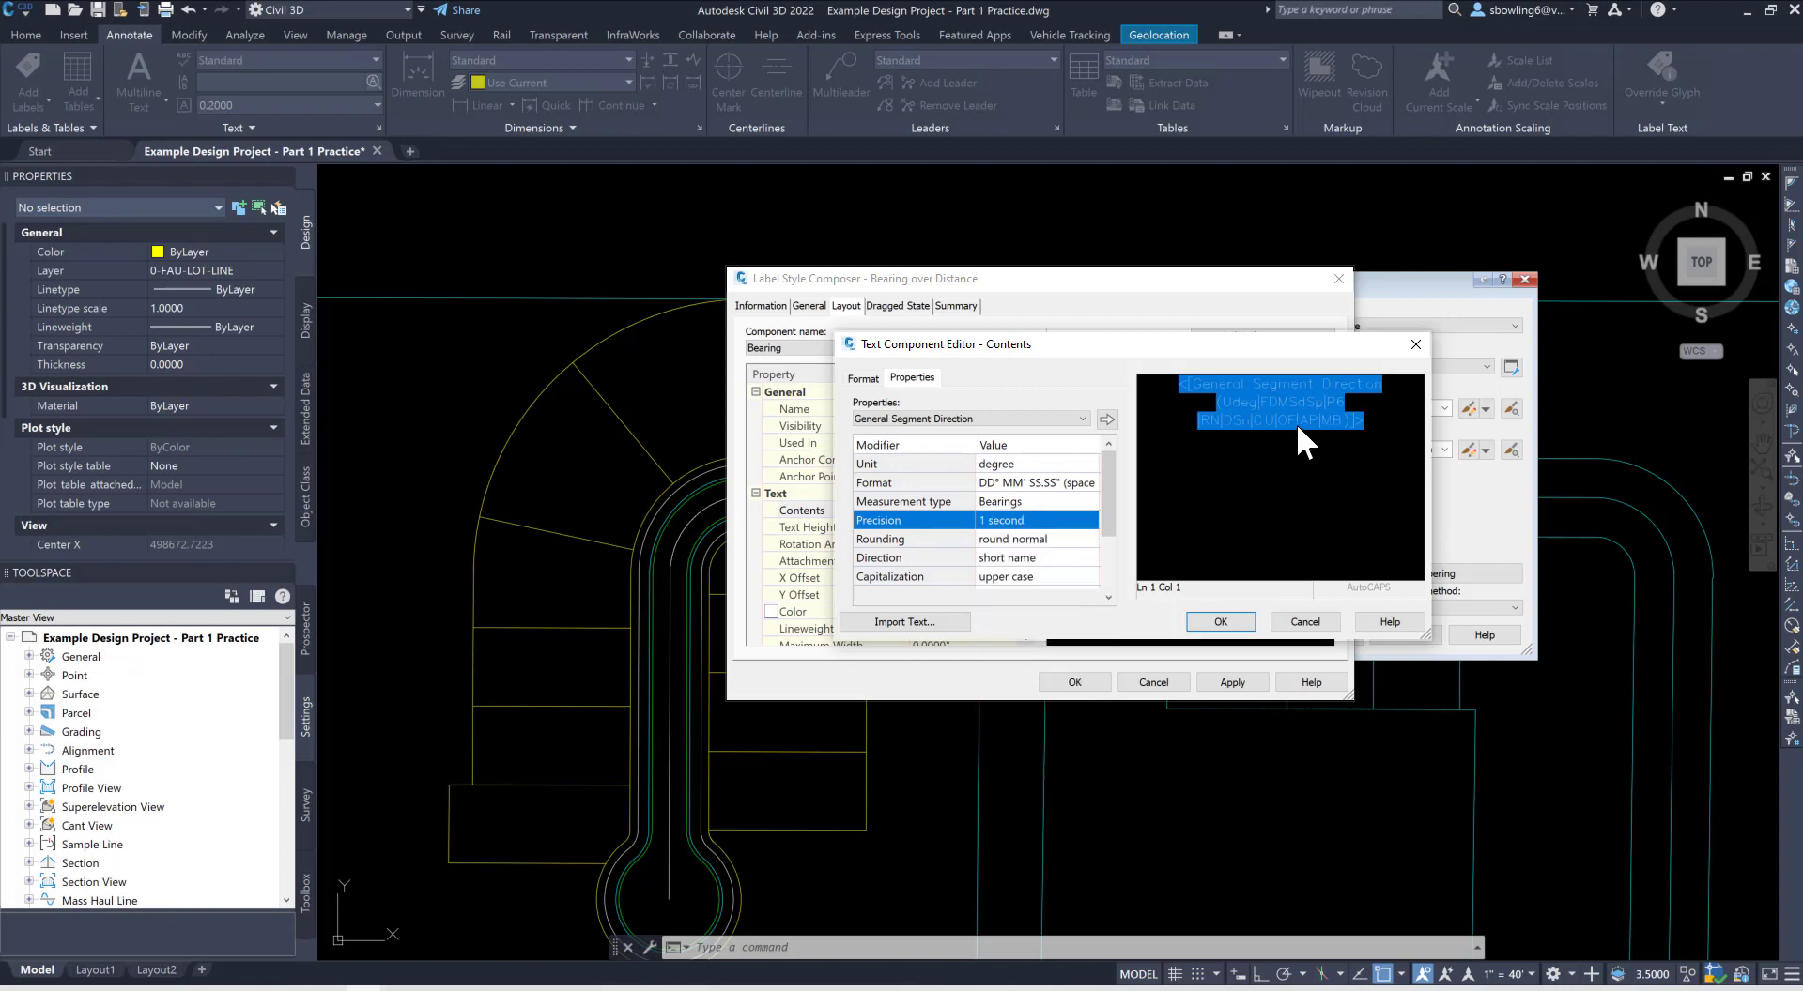
{"action": "left_click", "coordinate": [1107, 419]}
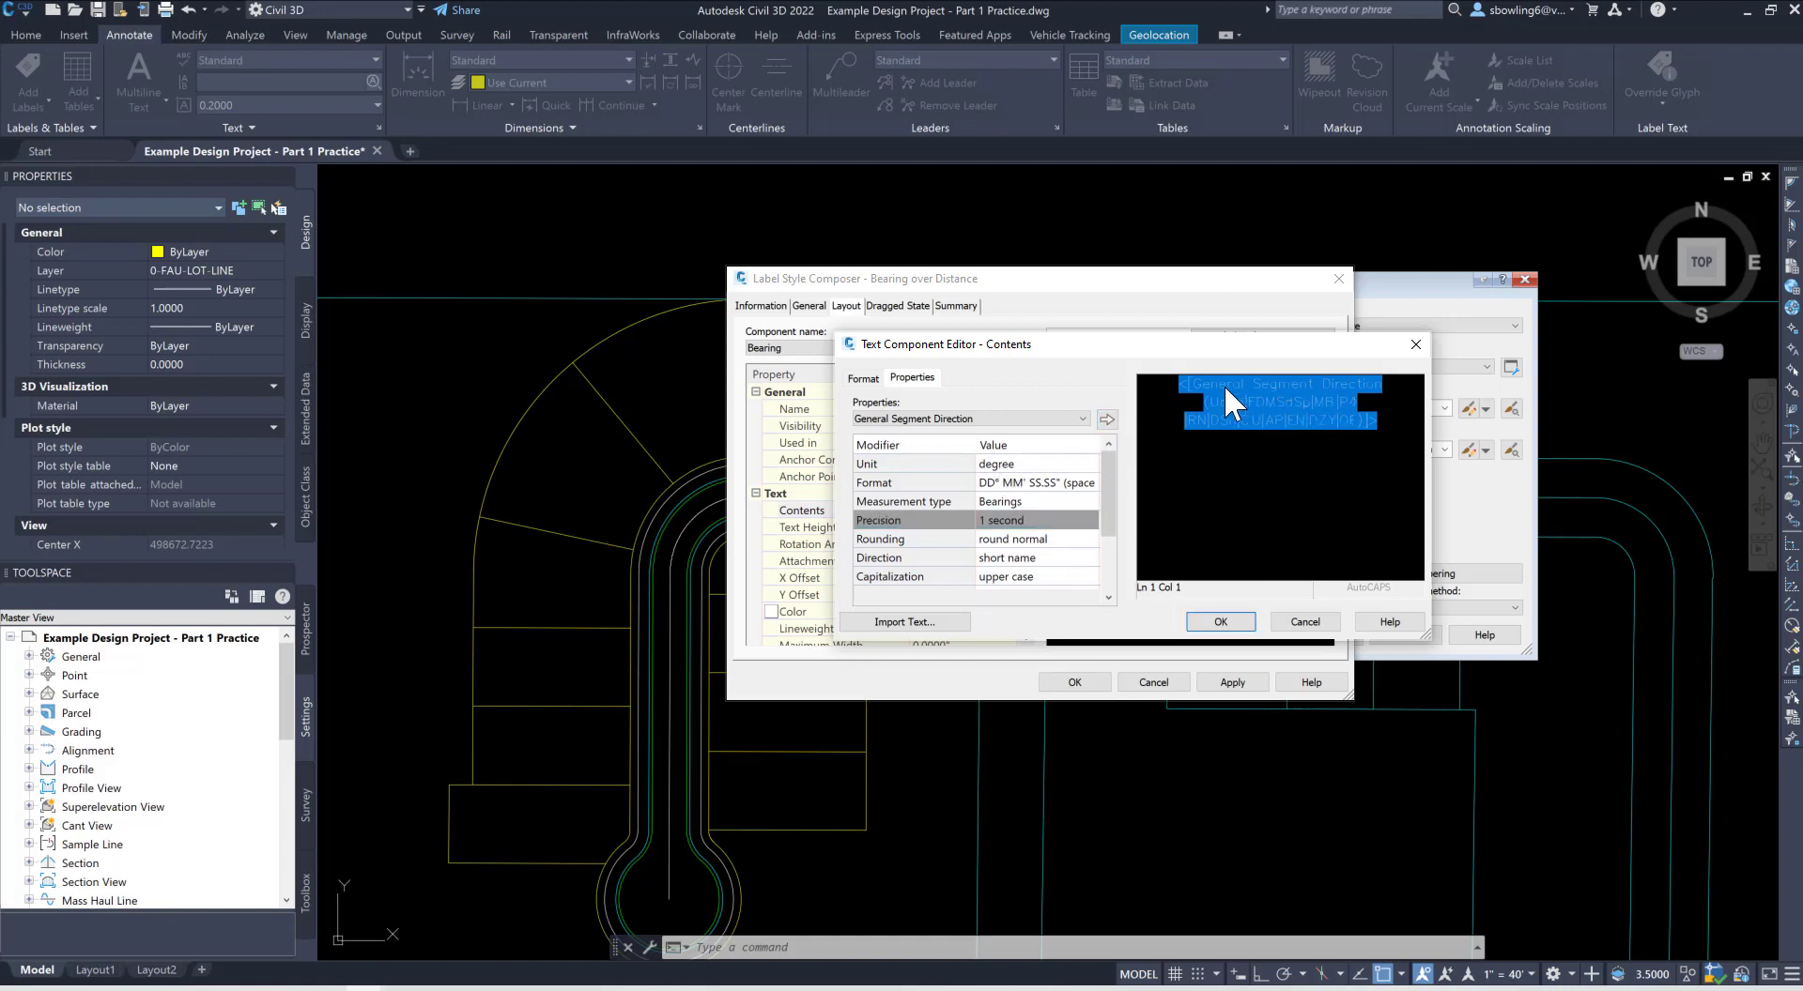
{"action": "left_click", "coordinate": [1220, 621]}
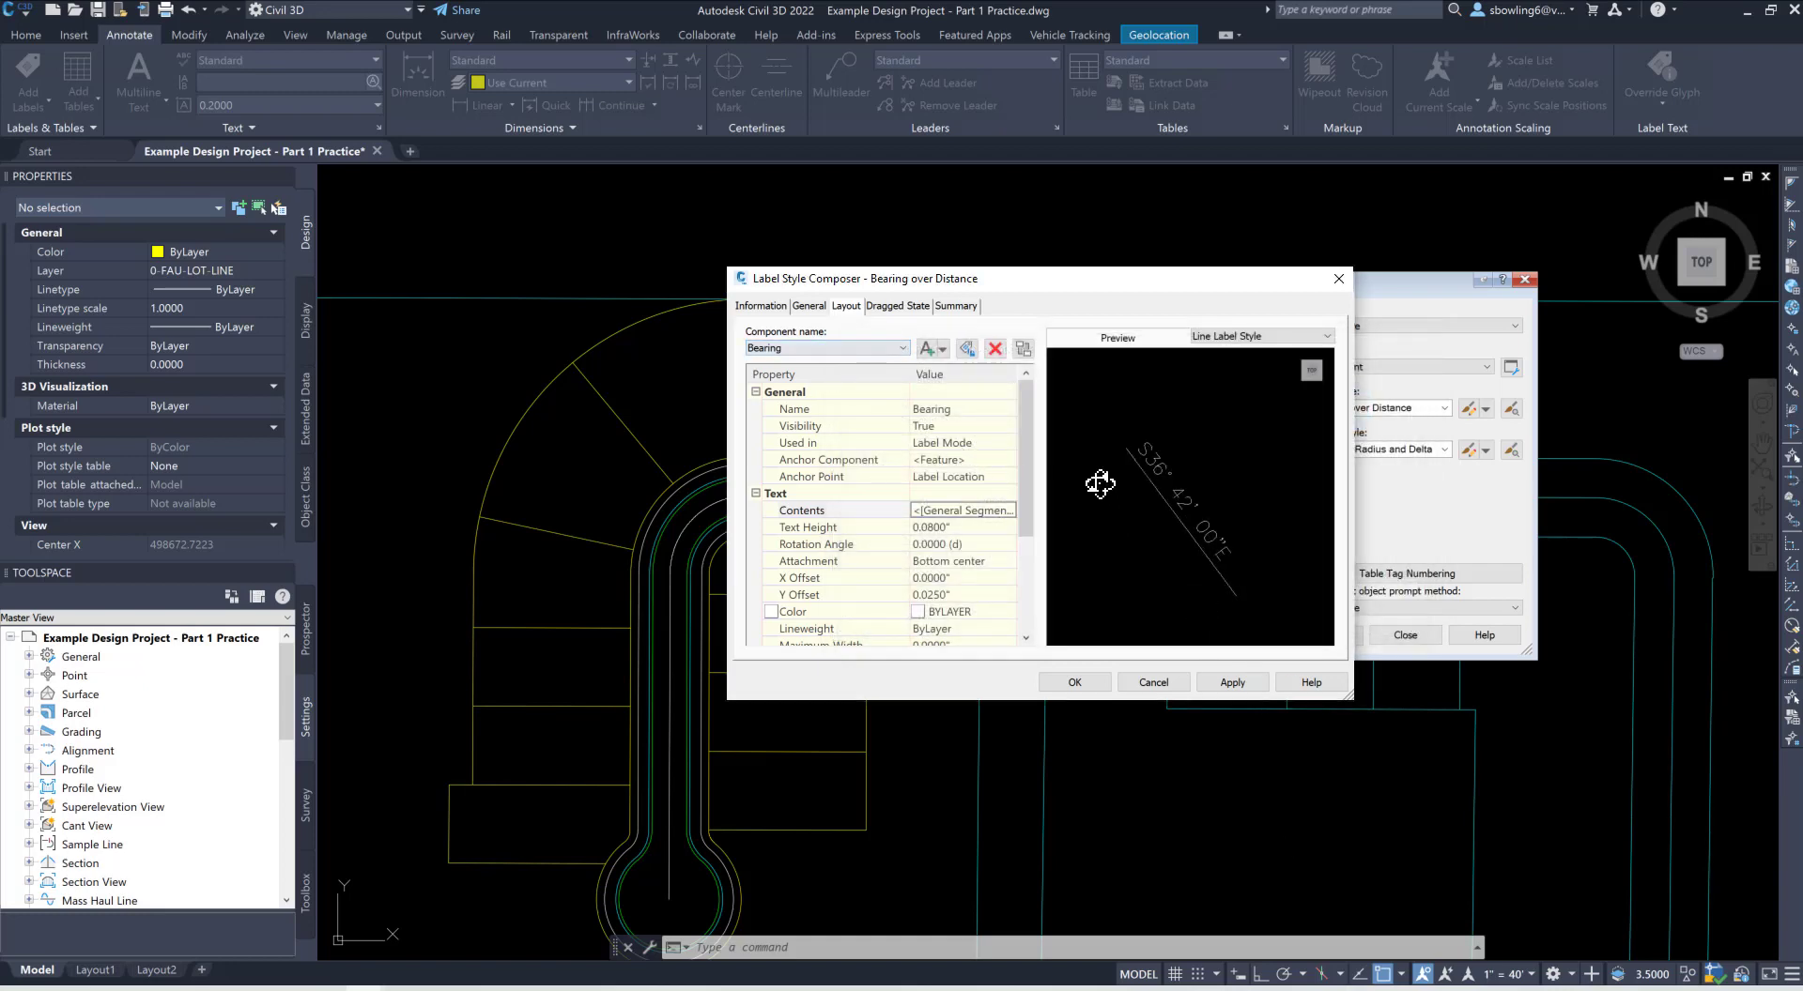
Step: Set the Distance component's General Segment Length precision to 0.01, update its text contents, and save the label style
{"action": "left_click", "coordinate": [896, 348]}
{"action": "left_click", "coordinate": [808, 377]}
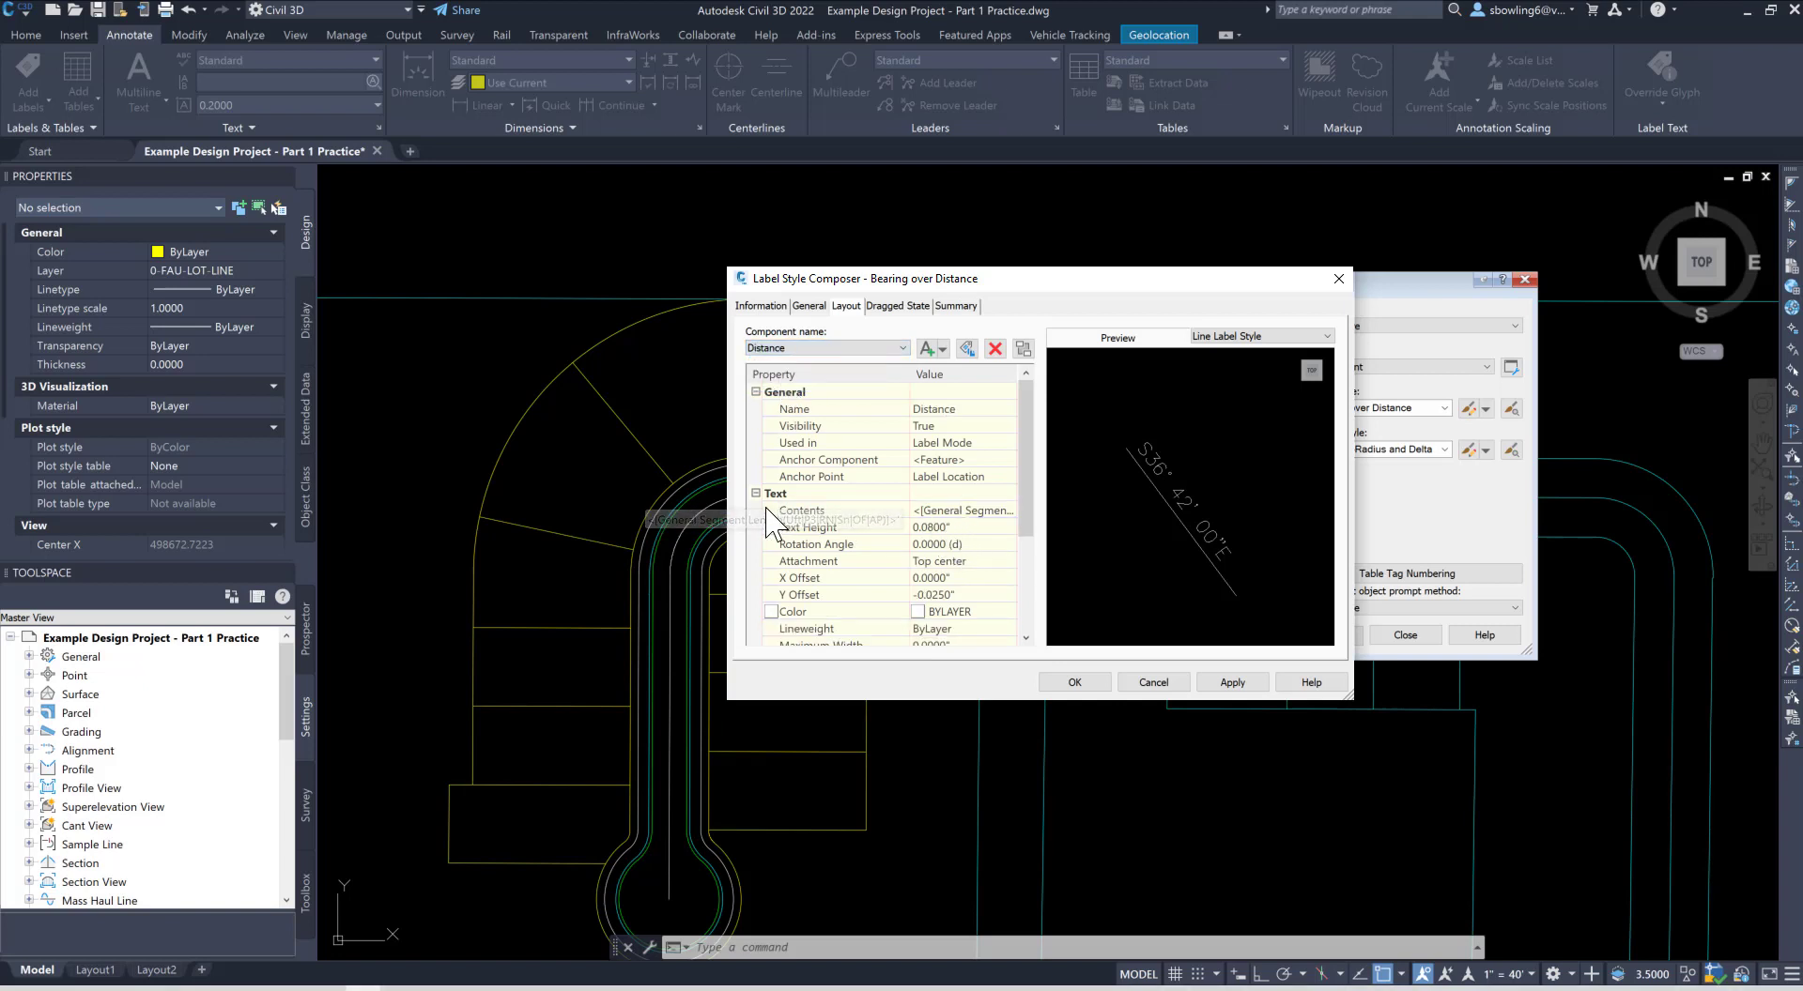
{"action": "left_click", "coordinate": [958, 510]}
{"action": "left_click", "coordinate": [1008, 510]}
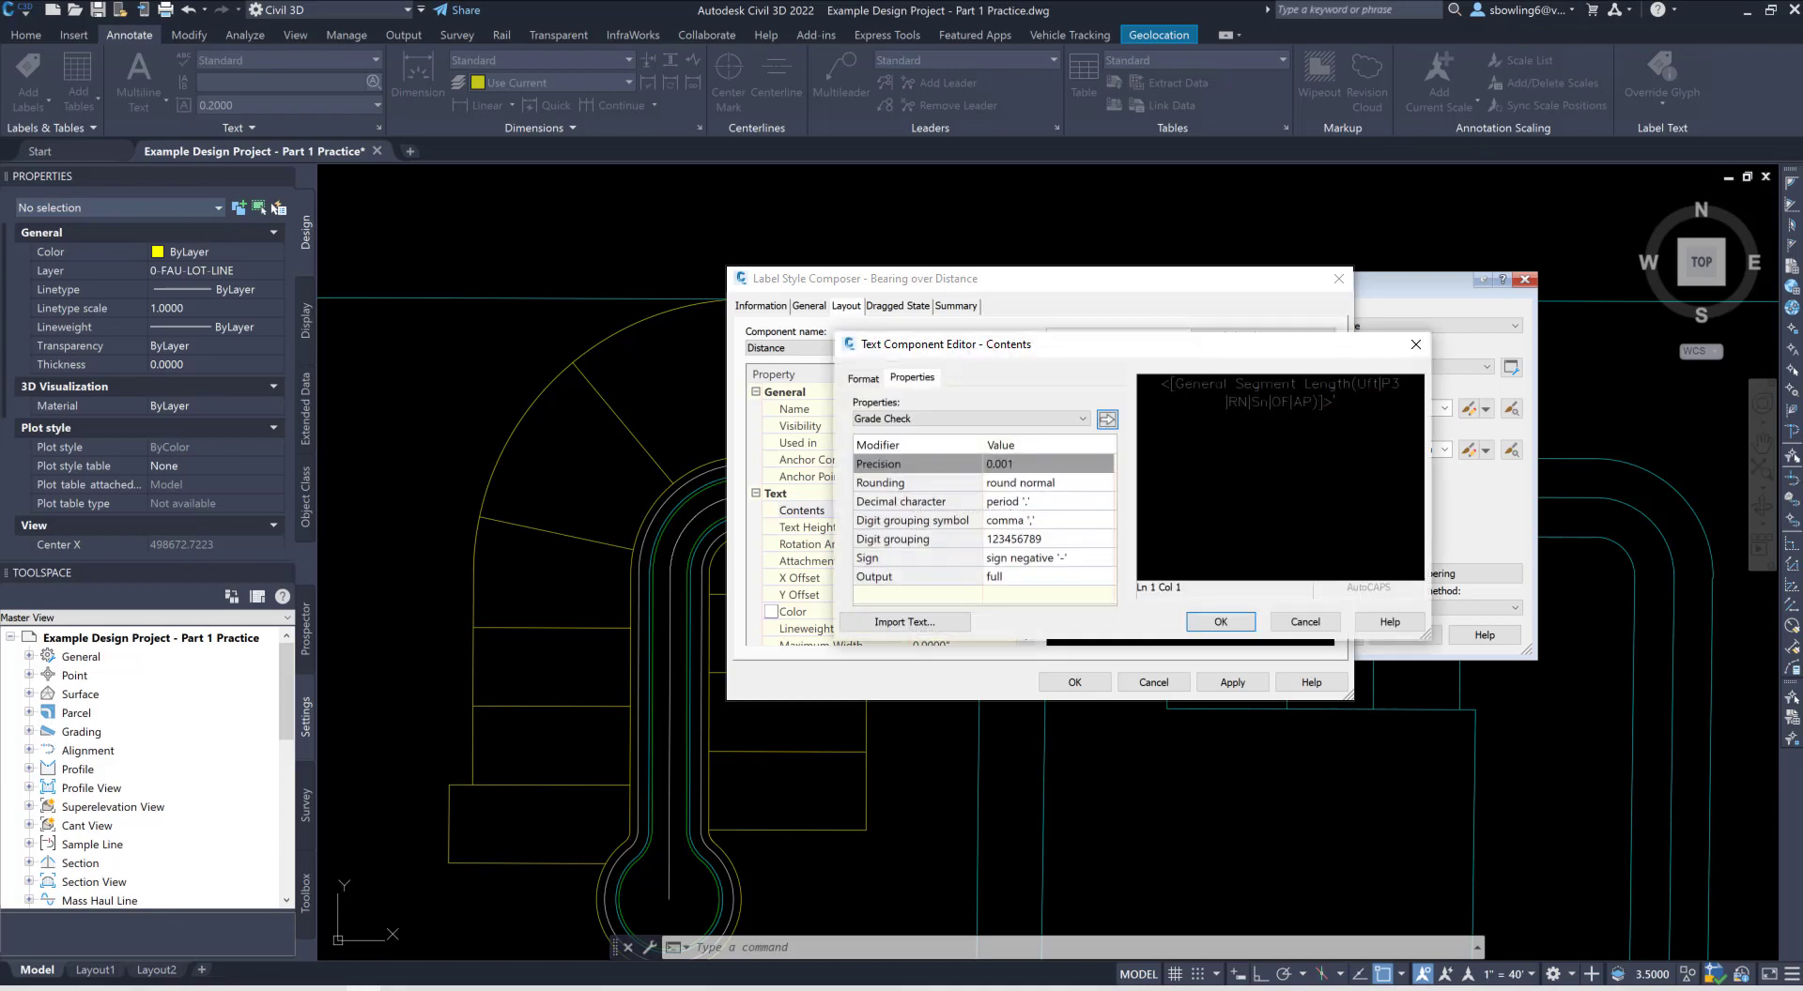
{"action": "left_click", "coordinate": [1220, 381]}
{"action": "left_click", "coordinate": [1046, 483]}
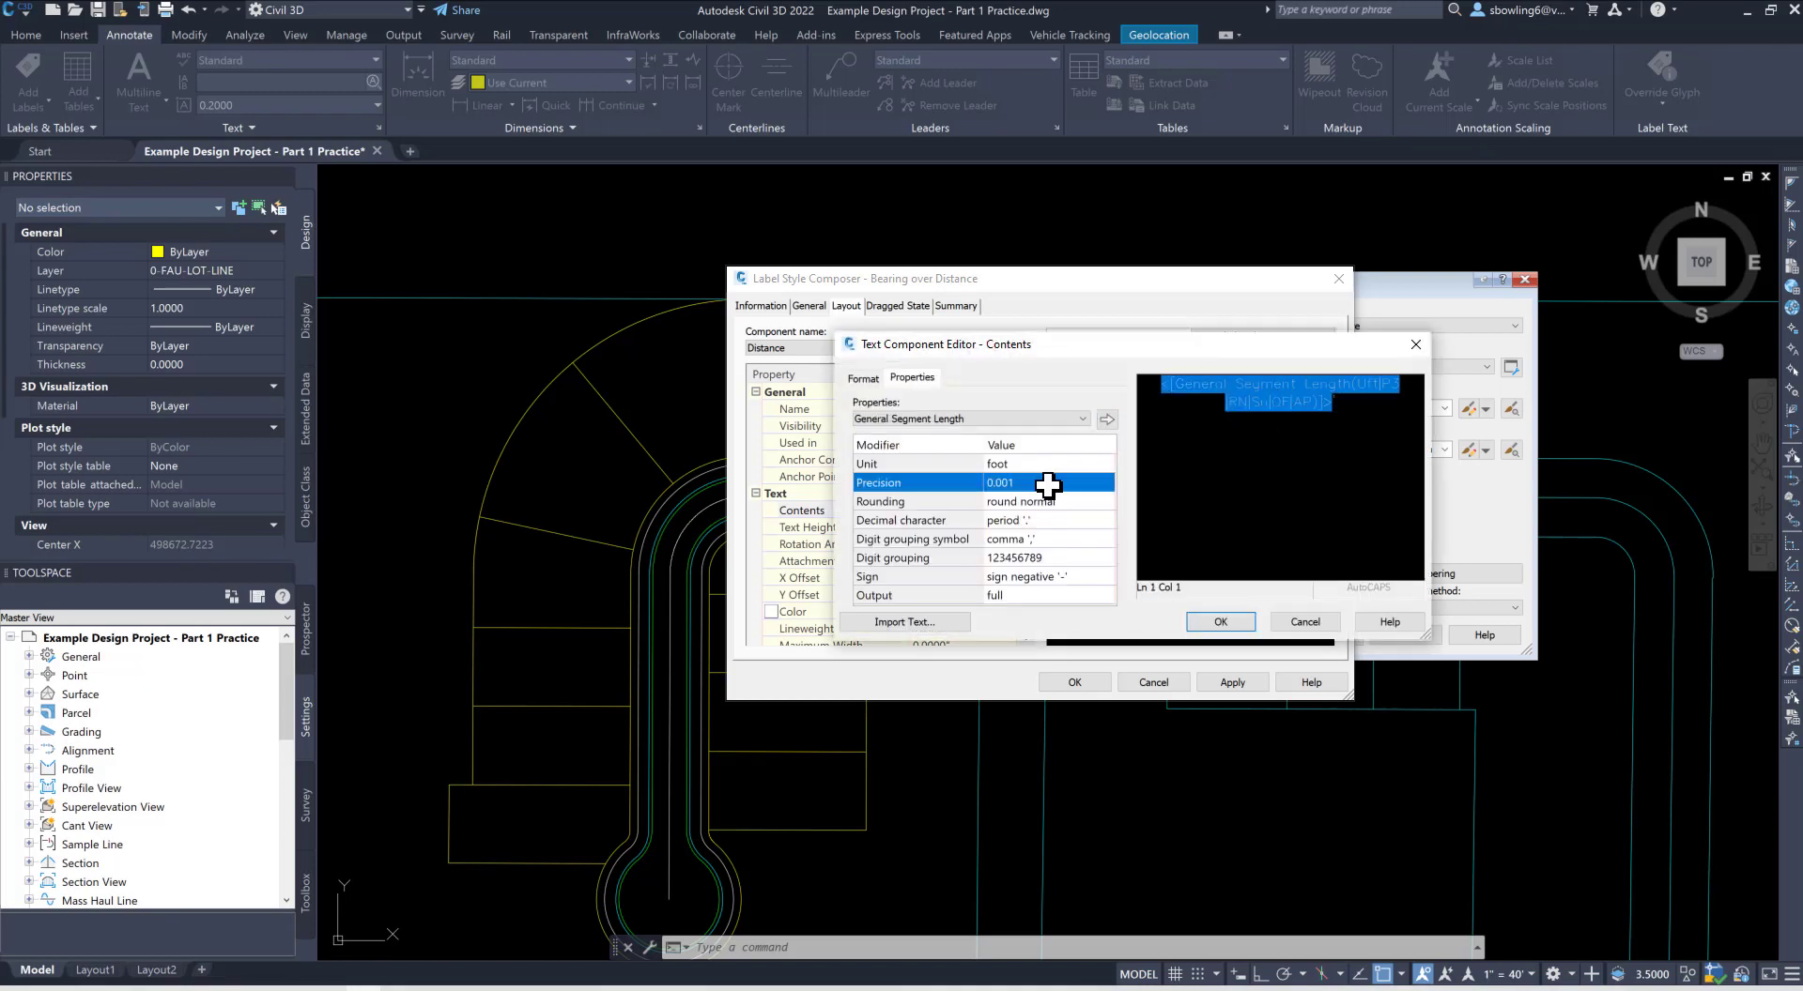
{"action": "left_click", "coordinate": [1046, 480]}
{"action": "left_click", "coordinate": [1005, 527]}
{"action": "left_click", "coordinate": [1107, 420]}
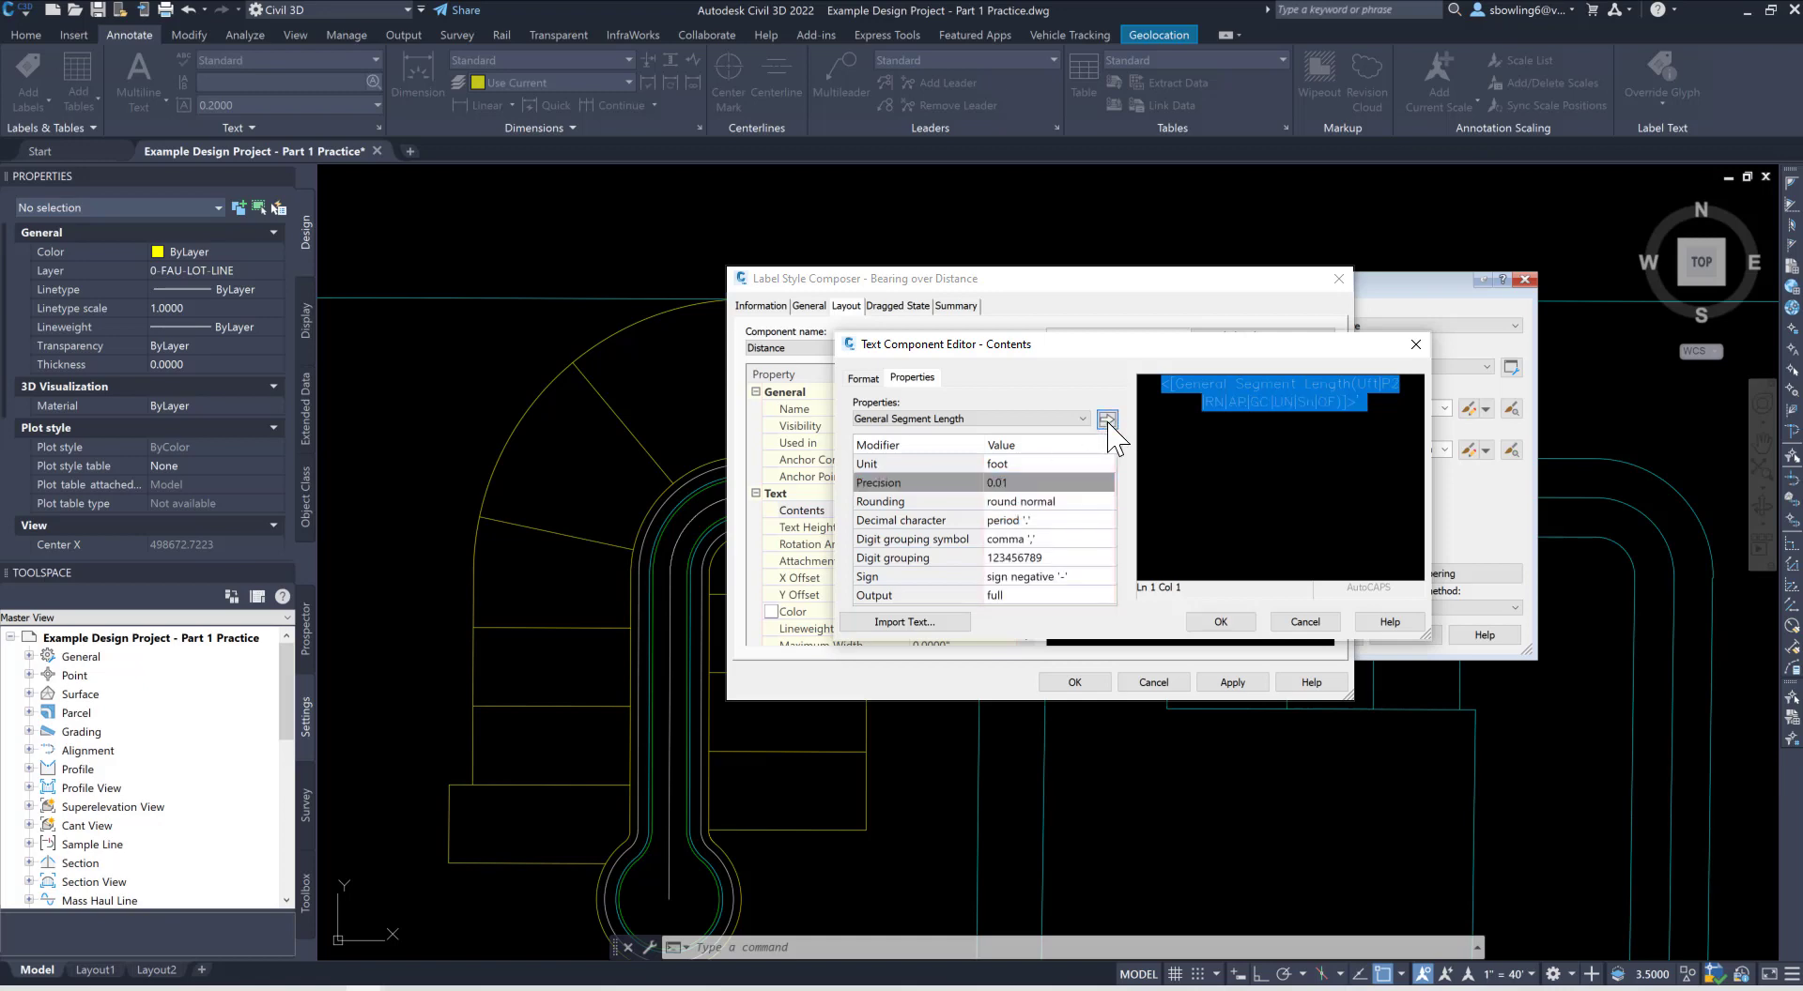
{"action": "left_click", "coordinate": [1220, 622]}
{"action": "left_click", "coordinate": [1222, 688]}
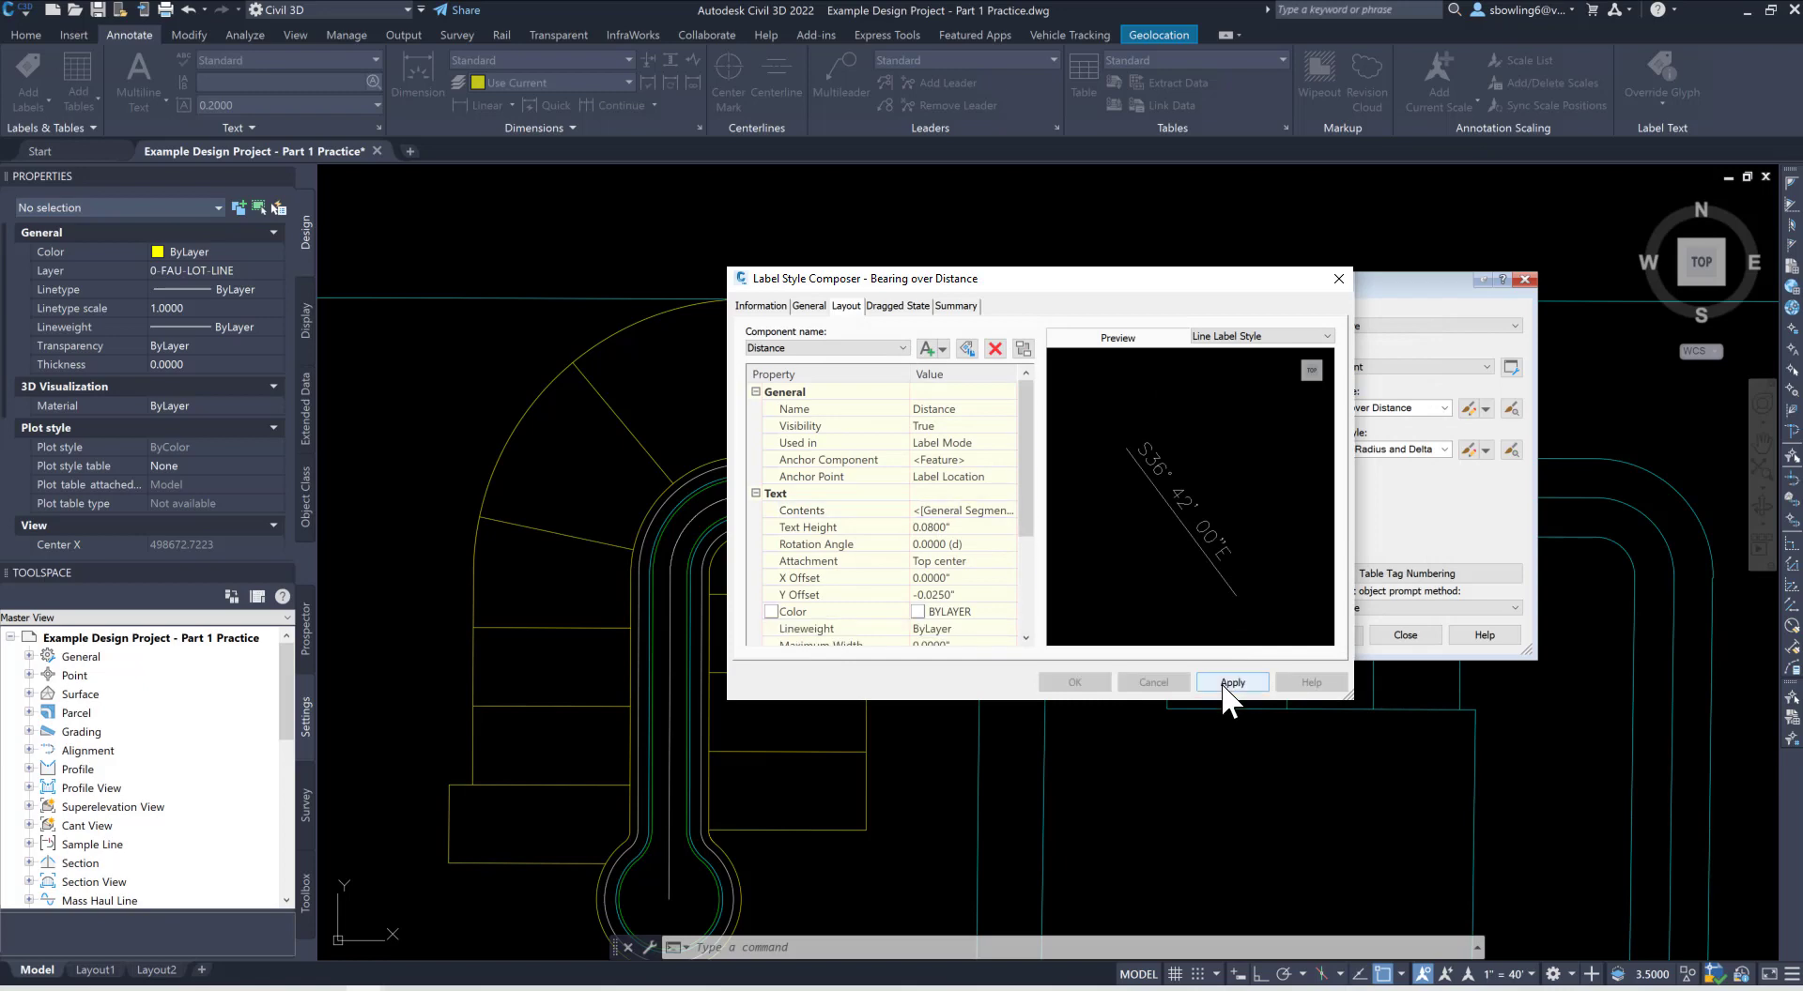
{"action": "left_click", "coordinate": [1075, 683]}
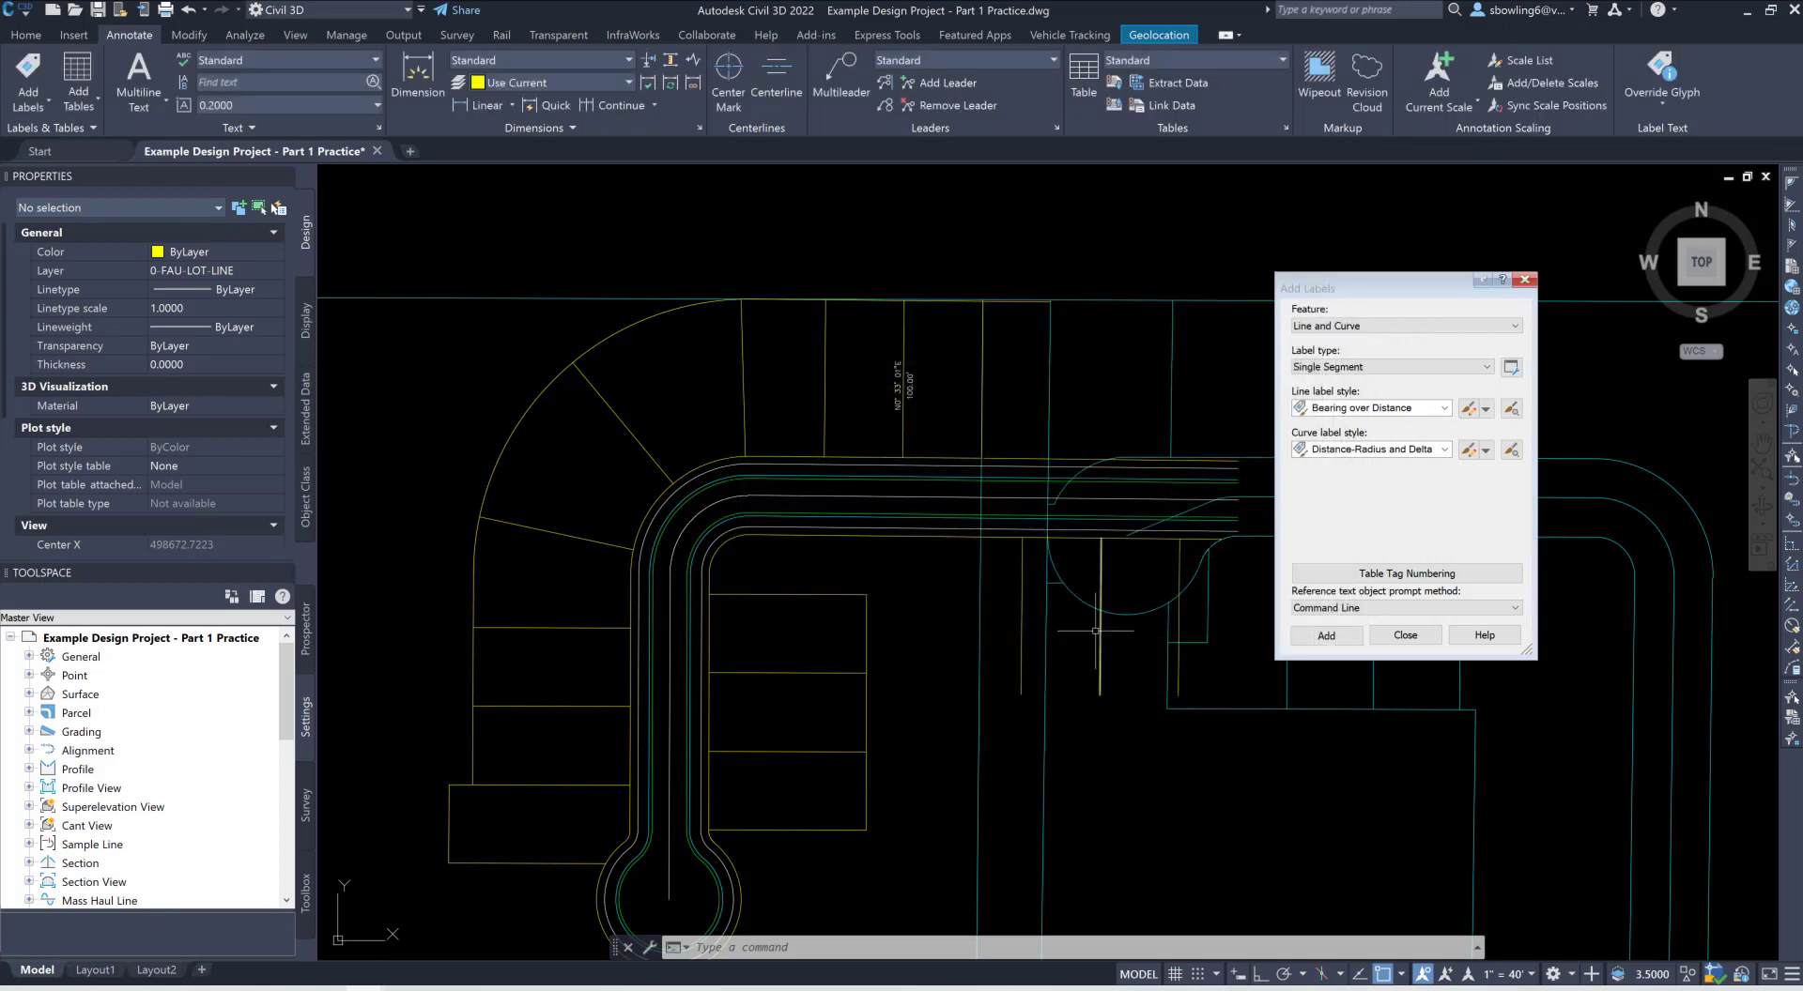
Step: Add bearing and distance labels to the remaining interior lot lines, from the second vertical line around the bend down to the lowest lot
{"action": "left_click", "coordinate": [903, 360]}
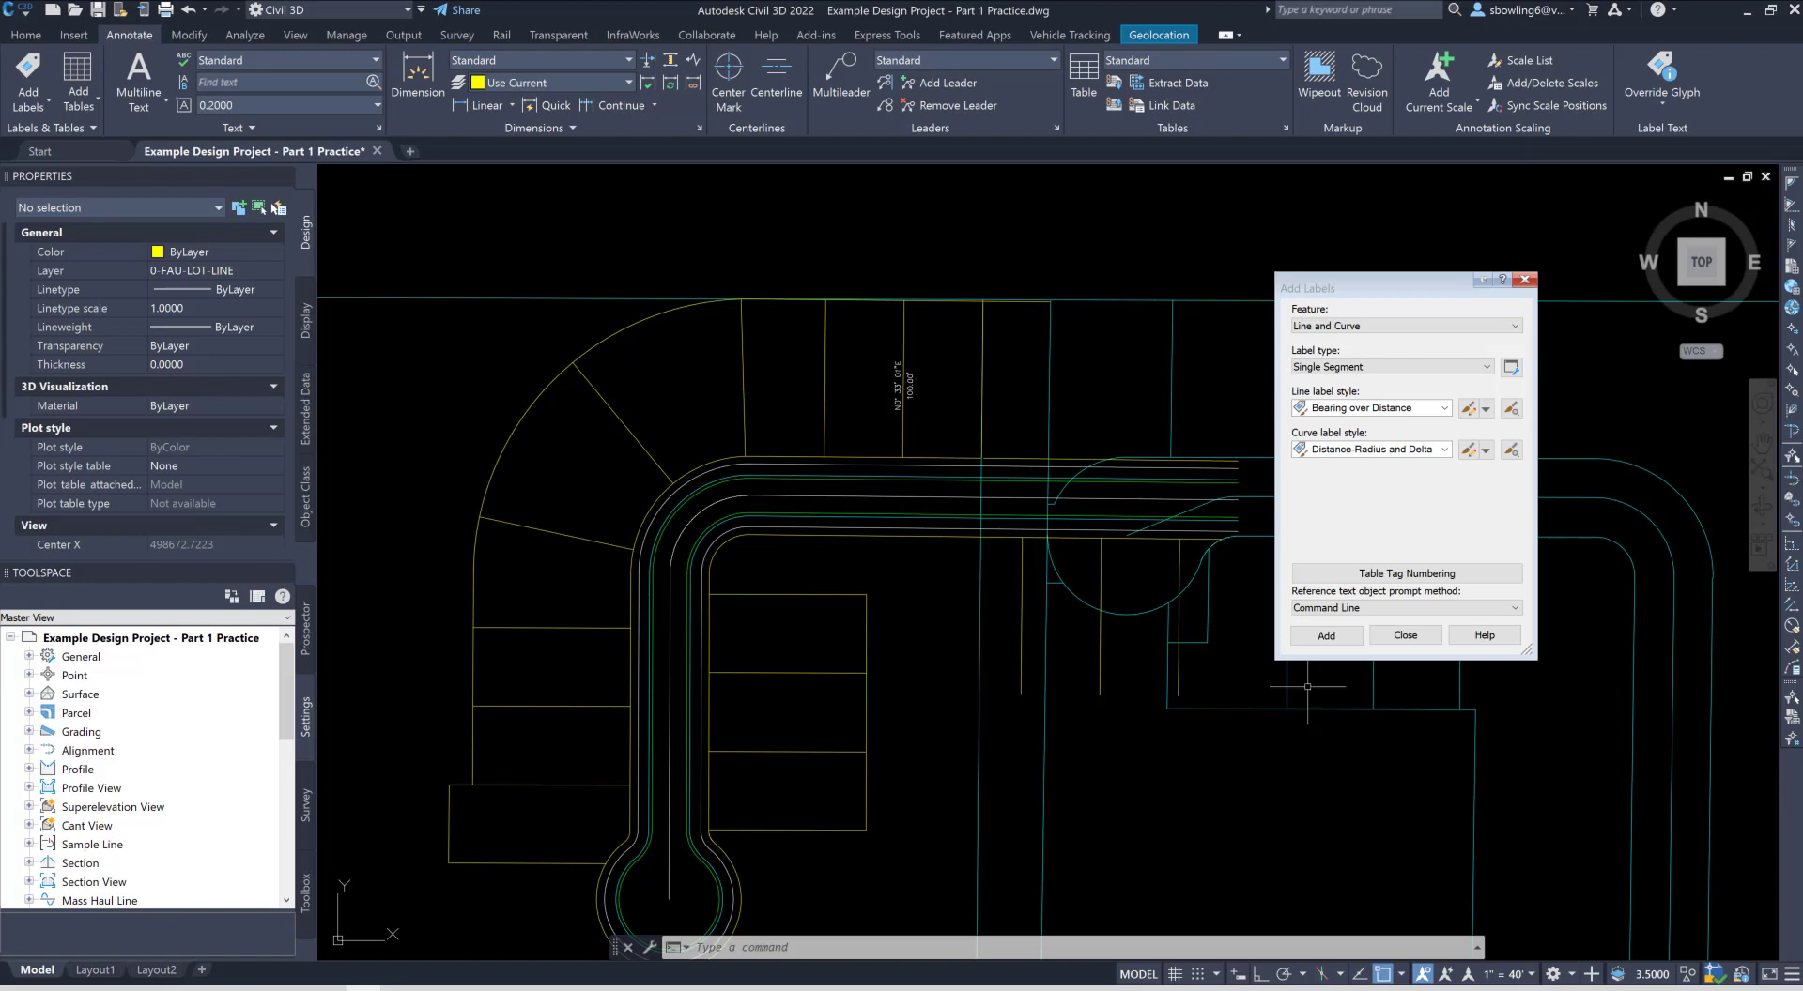
{"action": "left_click", "coordinate": [1326, 636]}
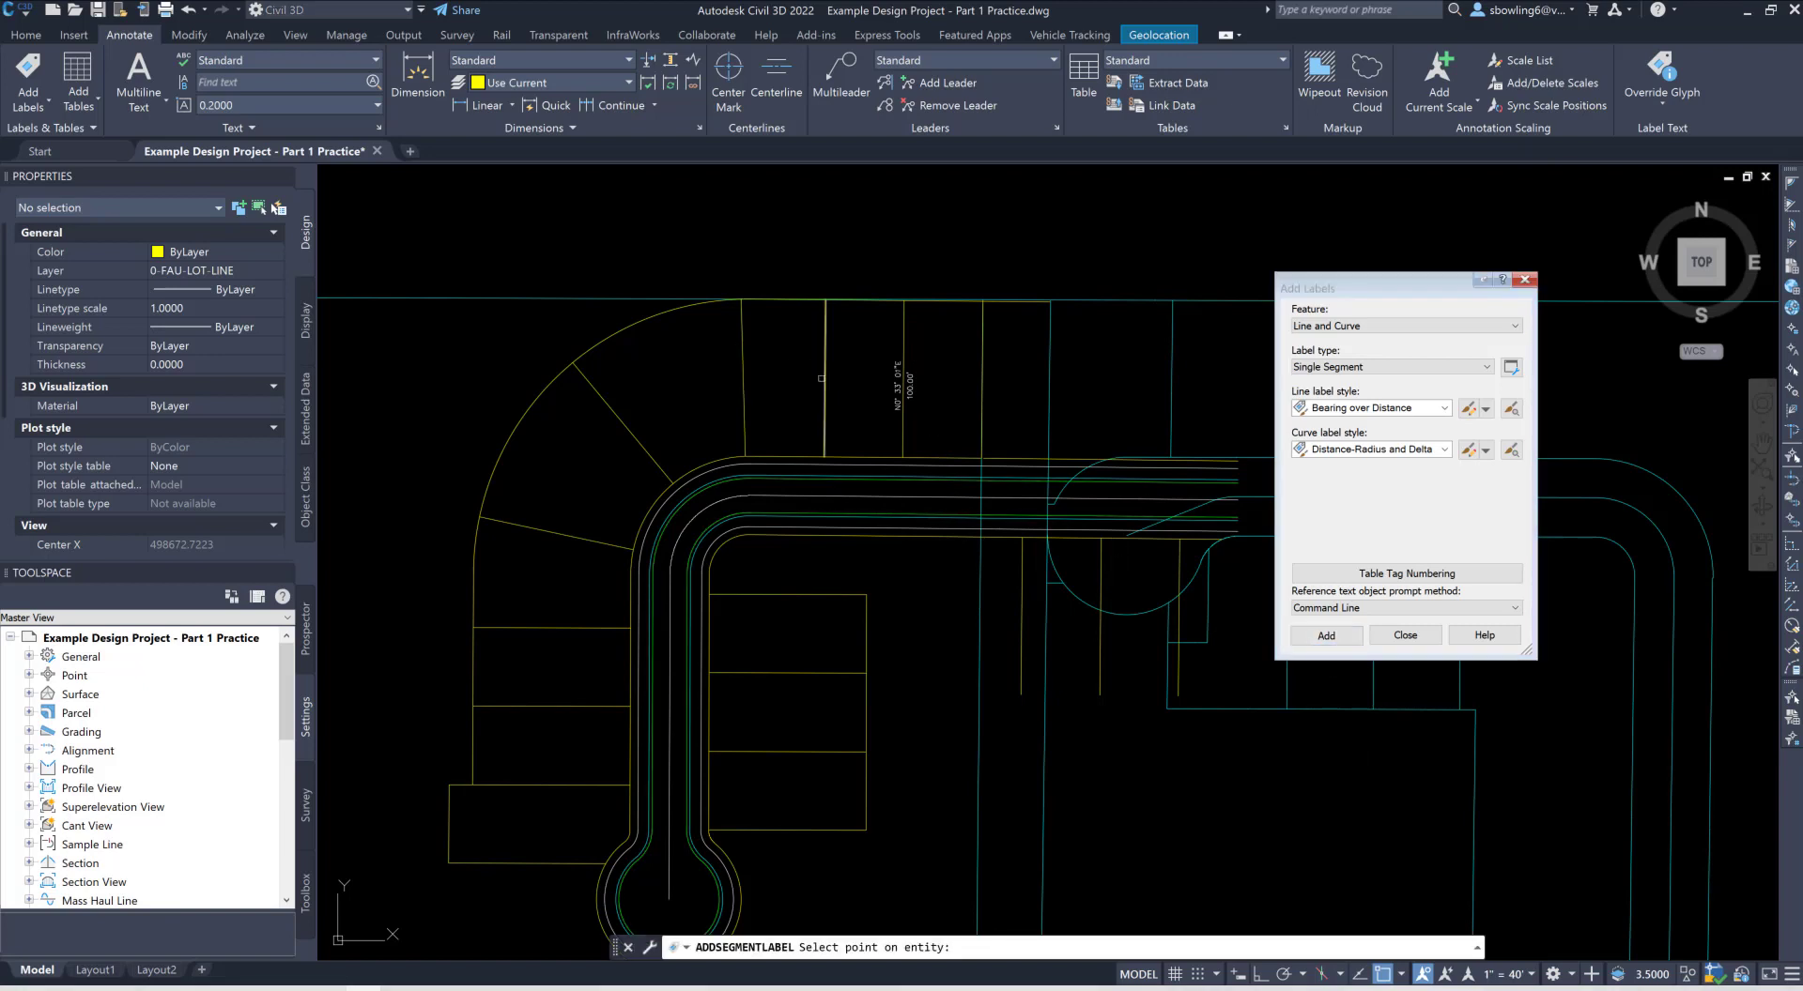
{"action": "left_click", "coordinate": [825, 391]}
{"action": "left_click", "coordinate": [623, 430]}
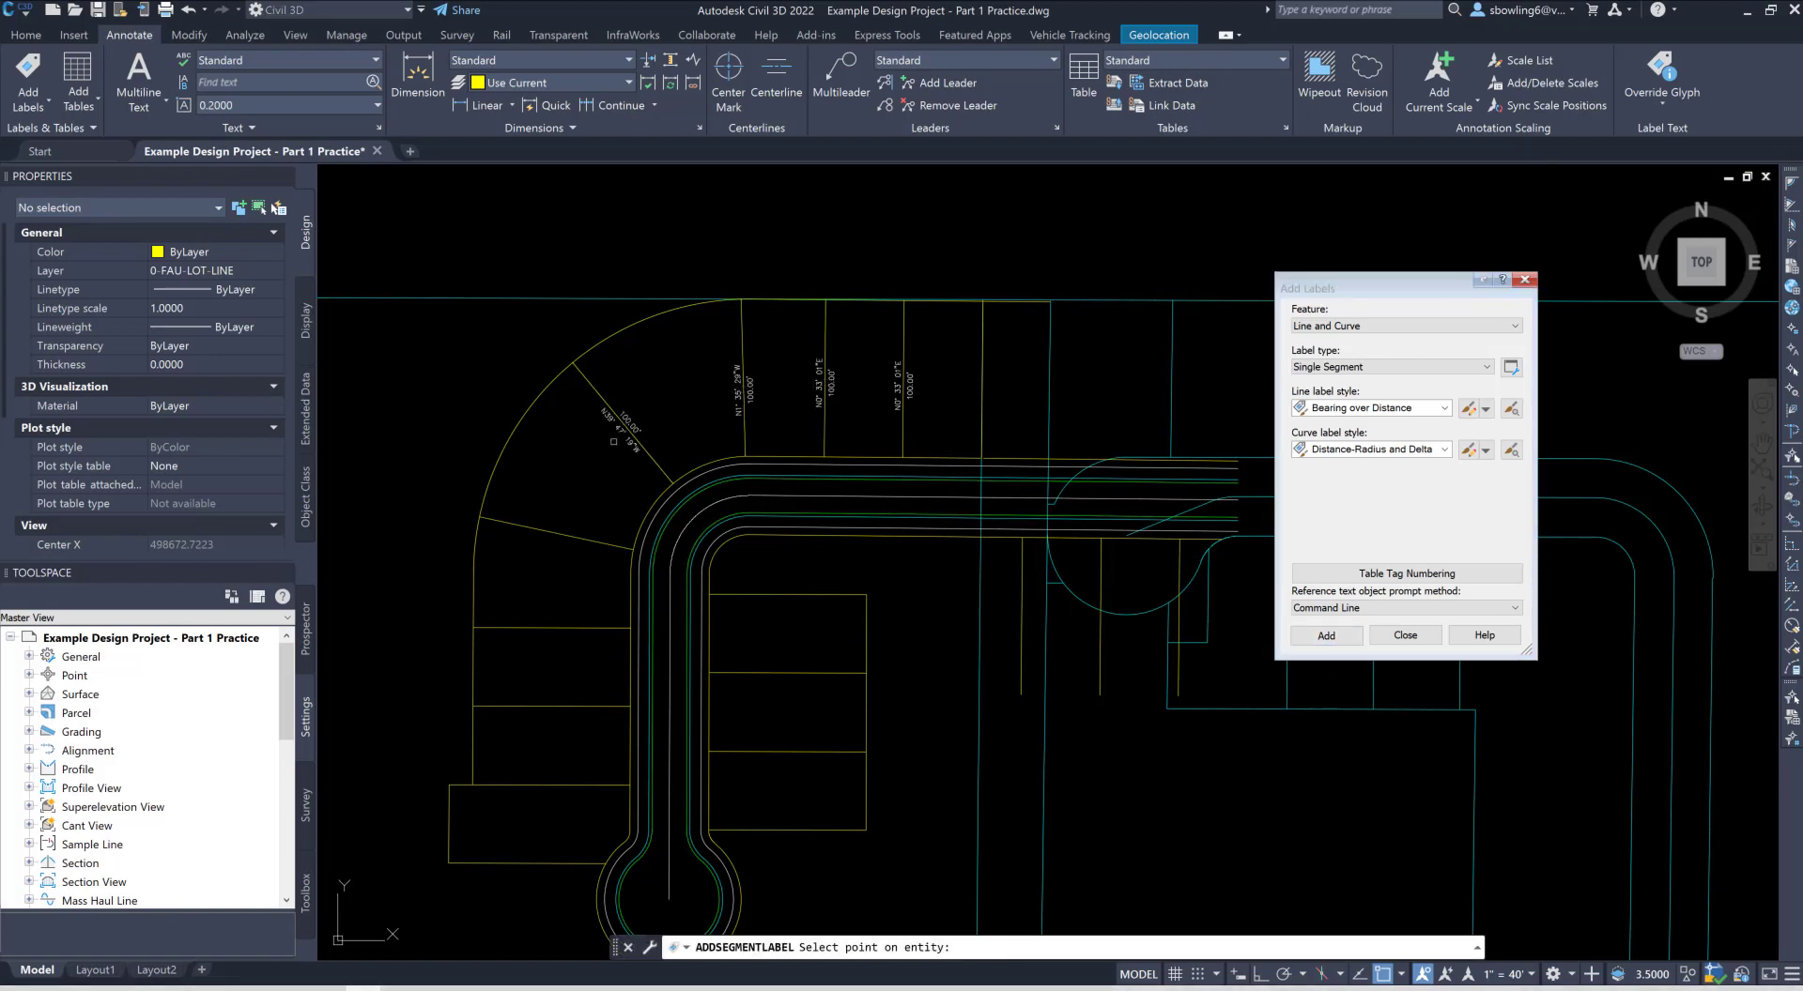
{"action": "left_click", "coordinate": [548, 530]}
{"action": "left_click", "coordinate": [555, 710]}
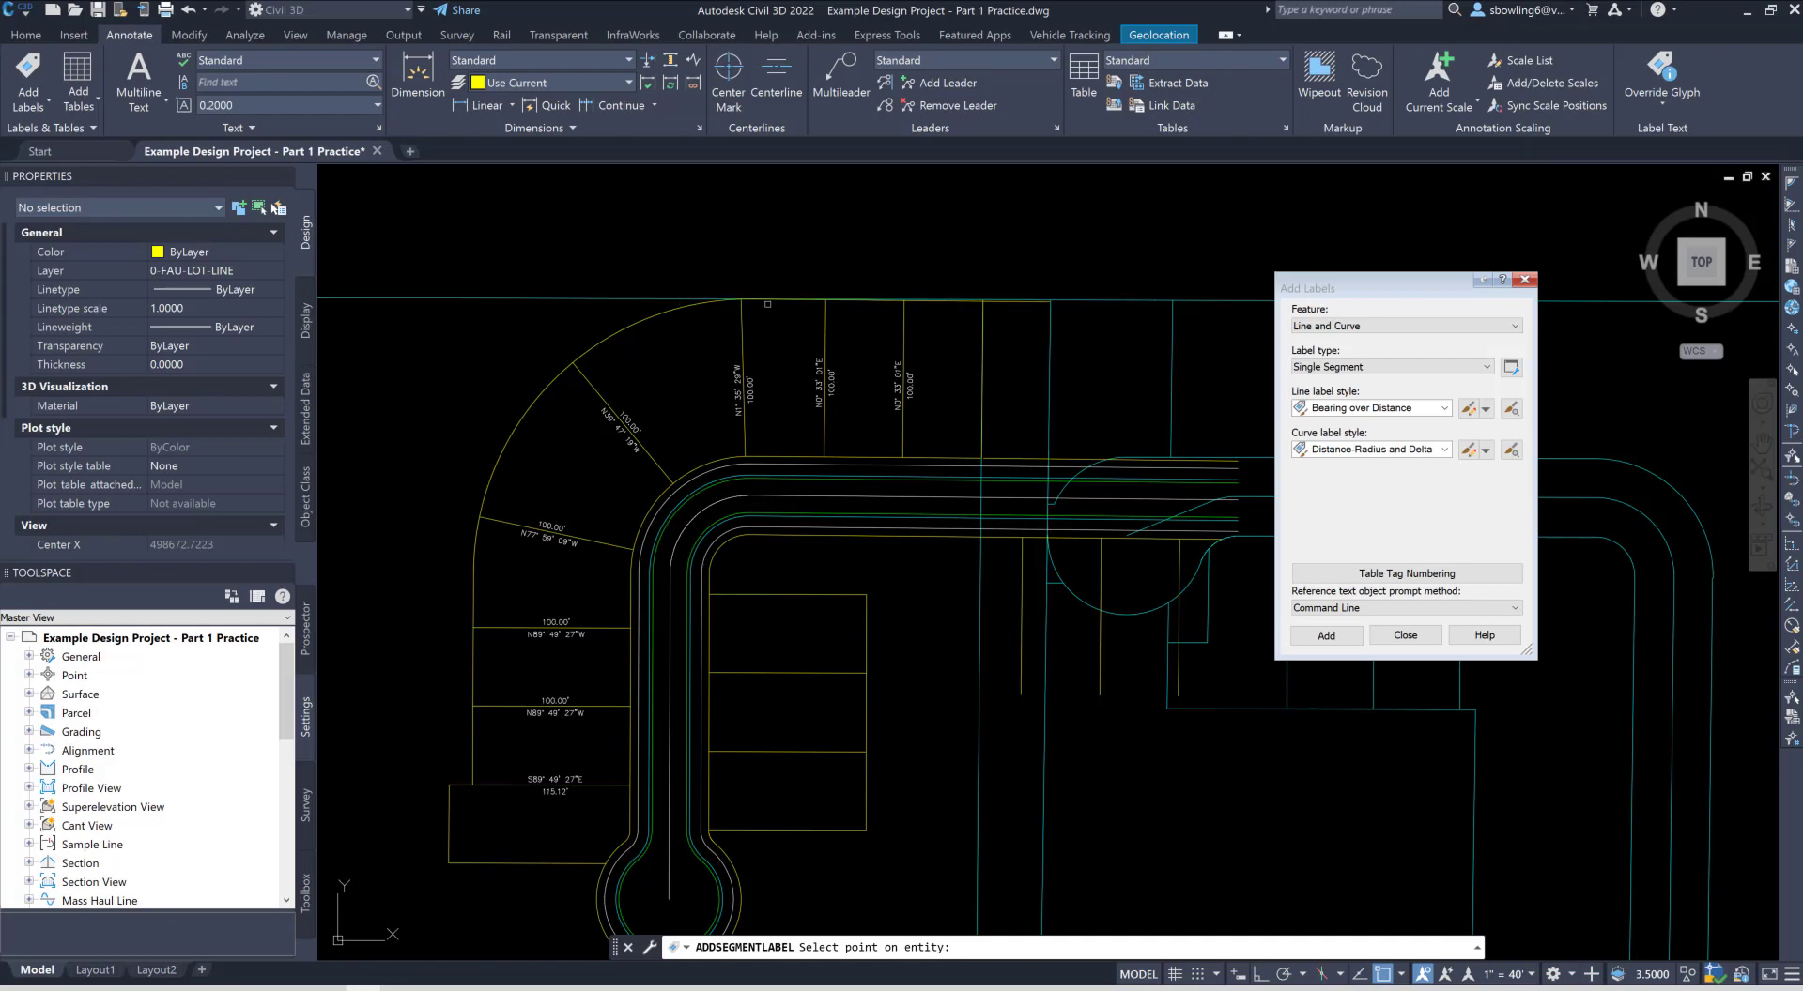
Step: Label the outer lot curve around the bend and the straight rear lot line along the north side
{"action": "scroll", "coordinate": [920, 310], "scroll_direction": "up", "scroll_amount": 2}
{"action": "left_click", "coordinate": [619, 337]}
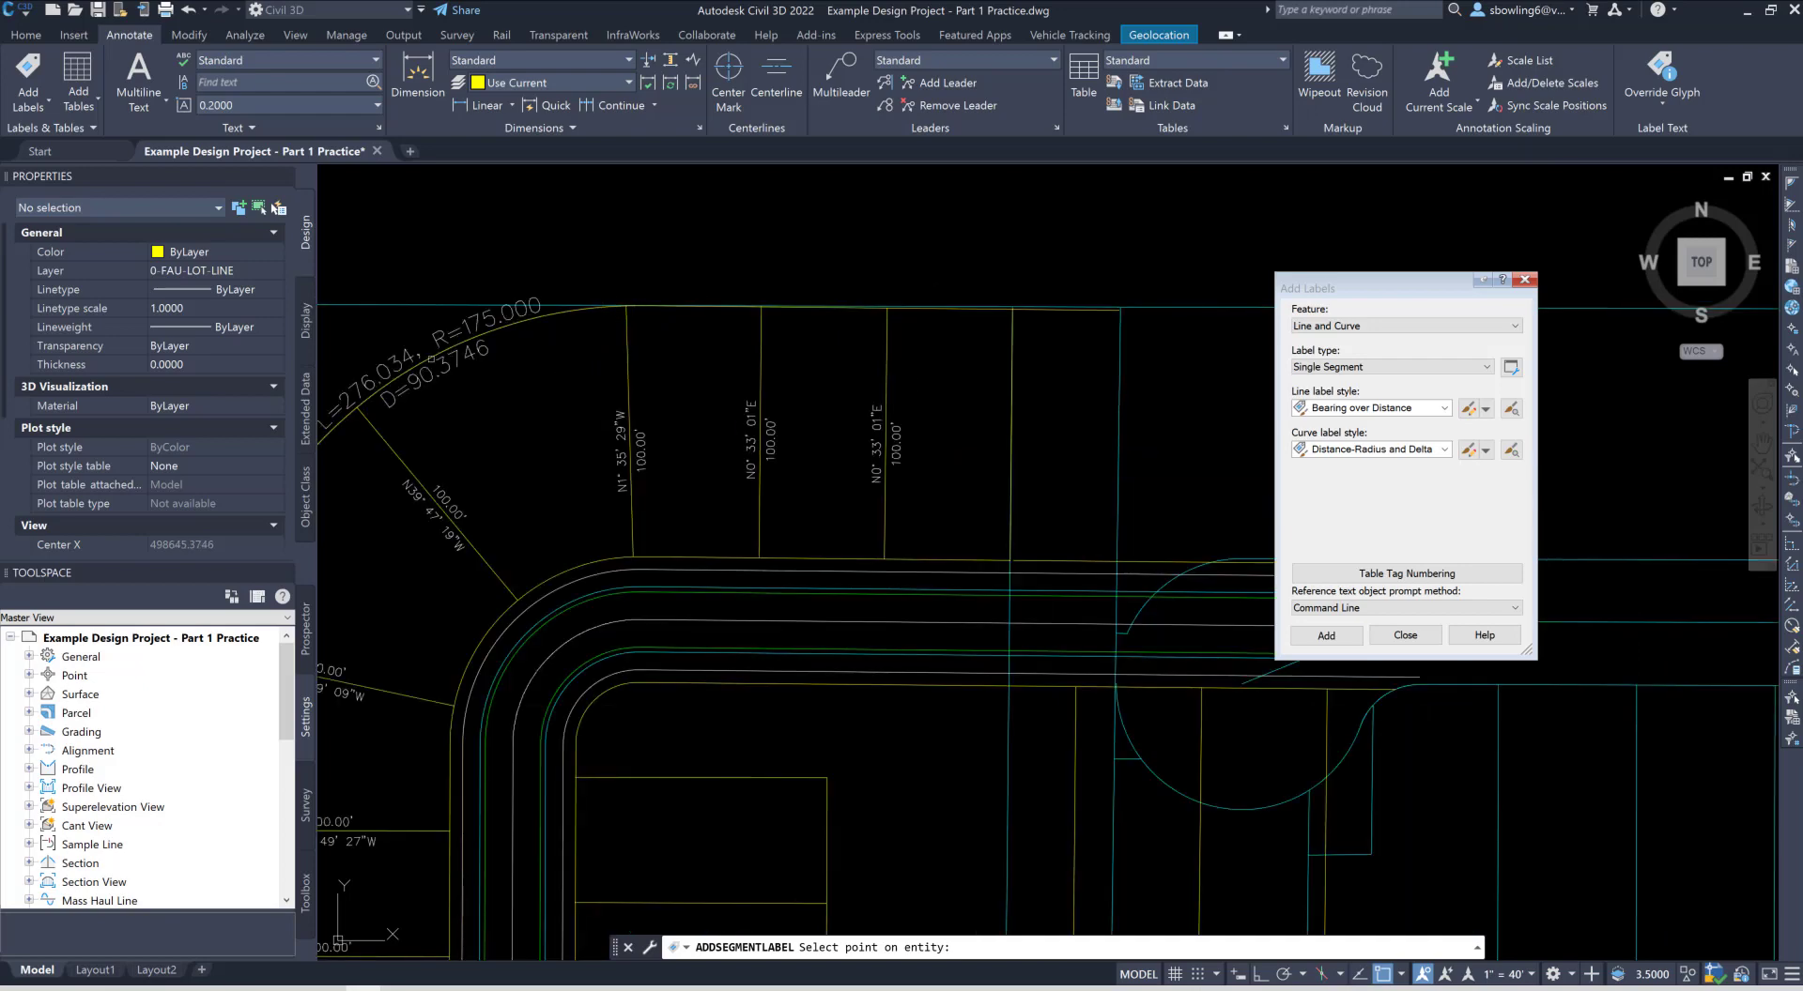
{"action": "scroll", "coordinate": [850, 310], "scroll_direction": "up", "scroll_amount": 5}
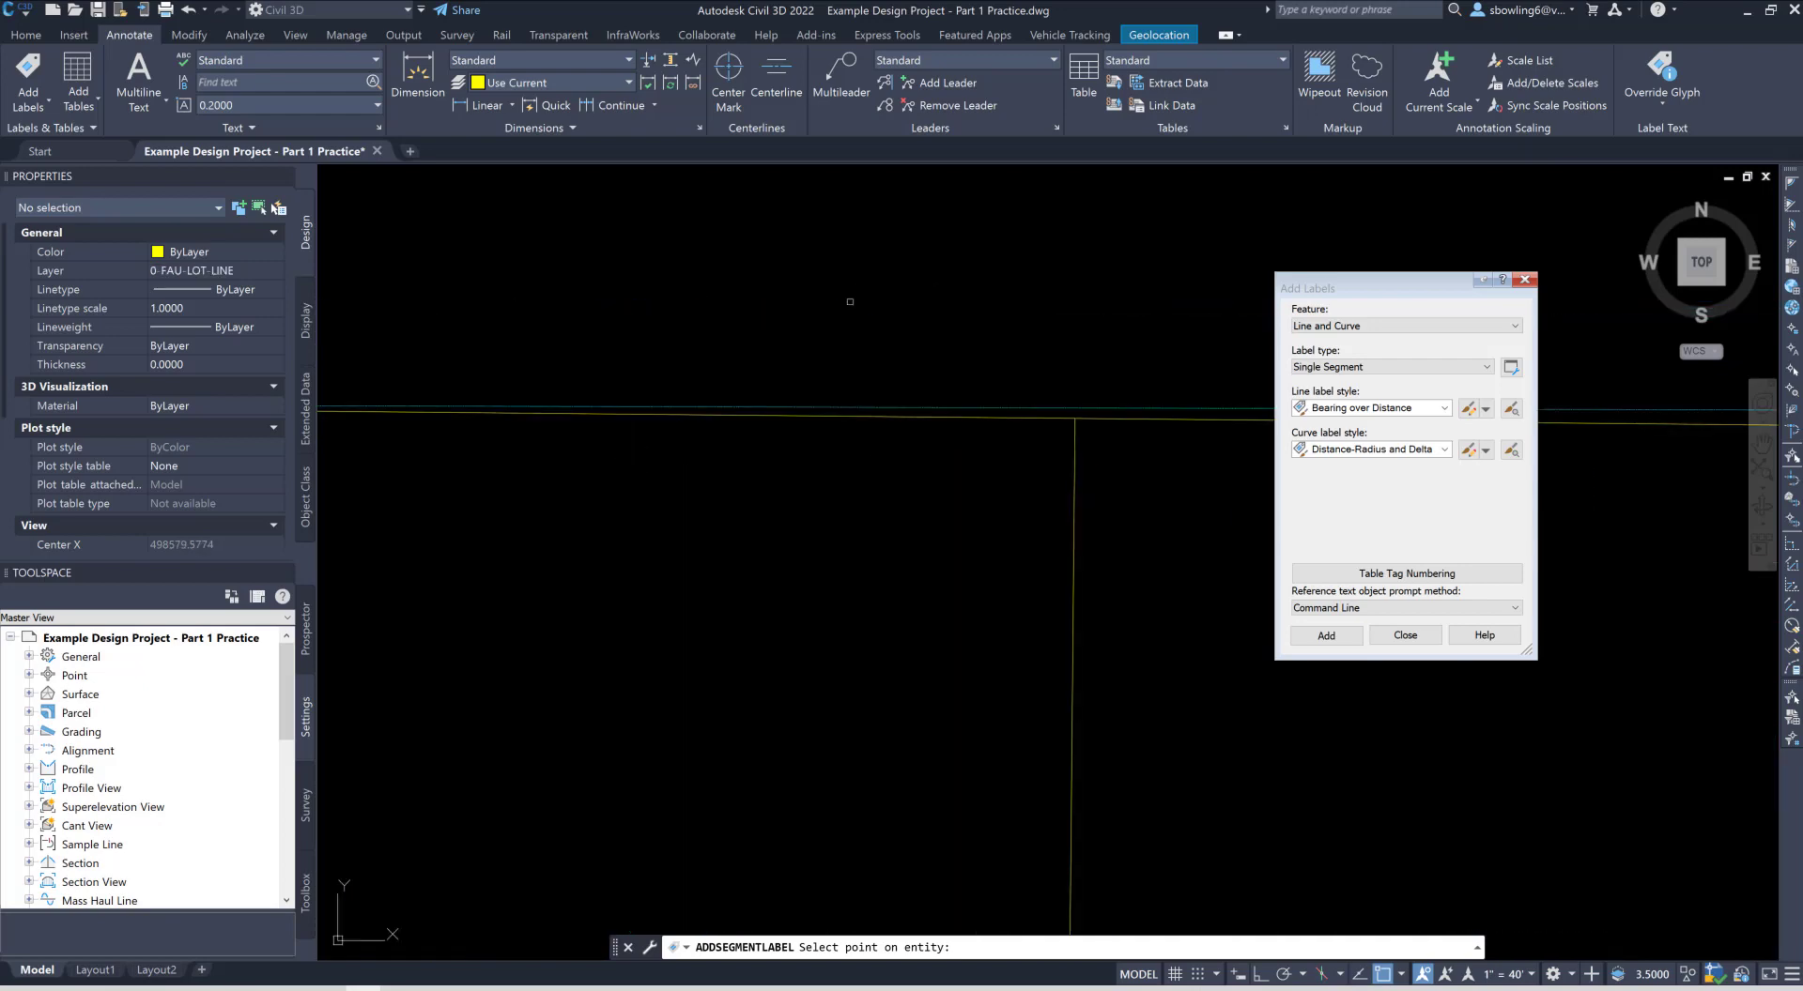
{"action": "left_click", "coordinate": [904, 417]}
Step: Add three bearing and distance labels along the straight rear lot line on the west side, one beside each lot
{"action": "scroll", "coordinate": [1003, 415], "scroll_direction": "down", "scroll_amount": 5}
{"action": "left_click", "coordinate": [580, 707]}
{"action": "left_click", "coordinate": [580, 765]}
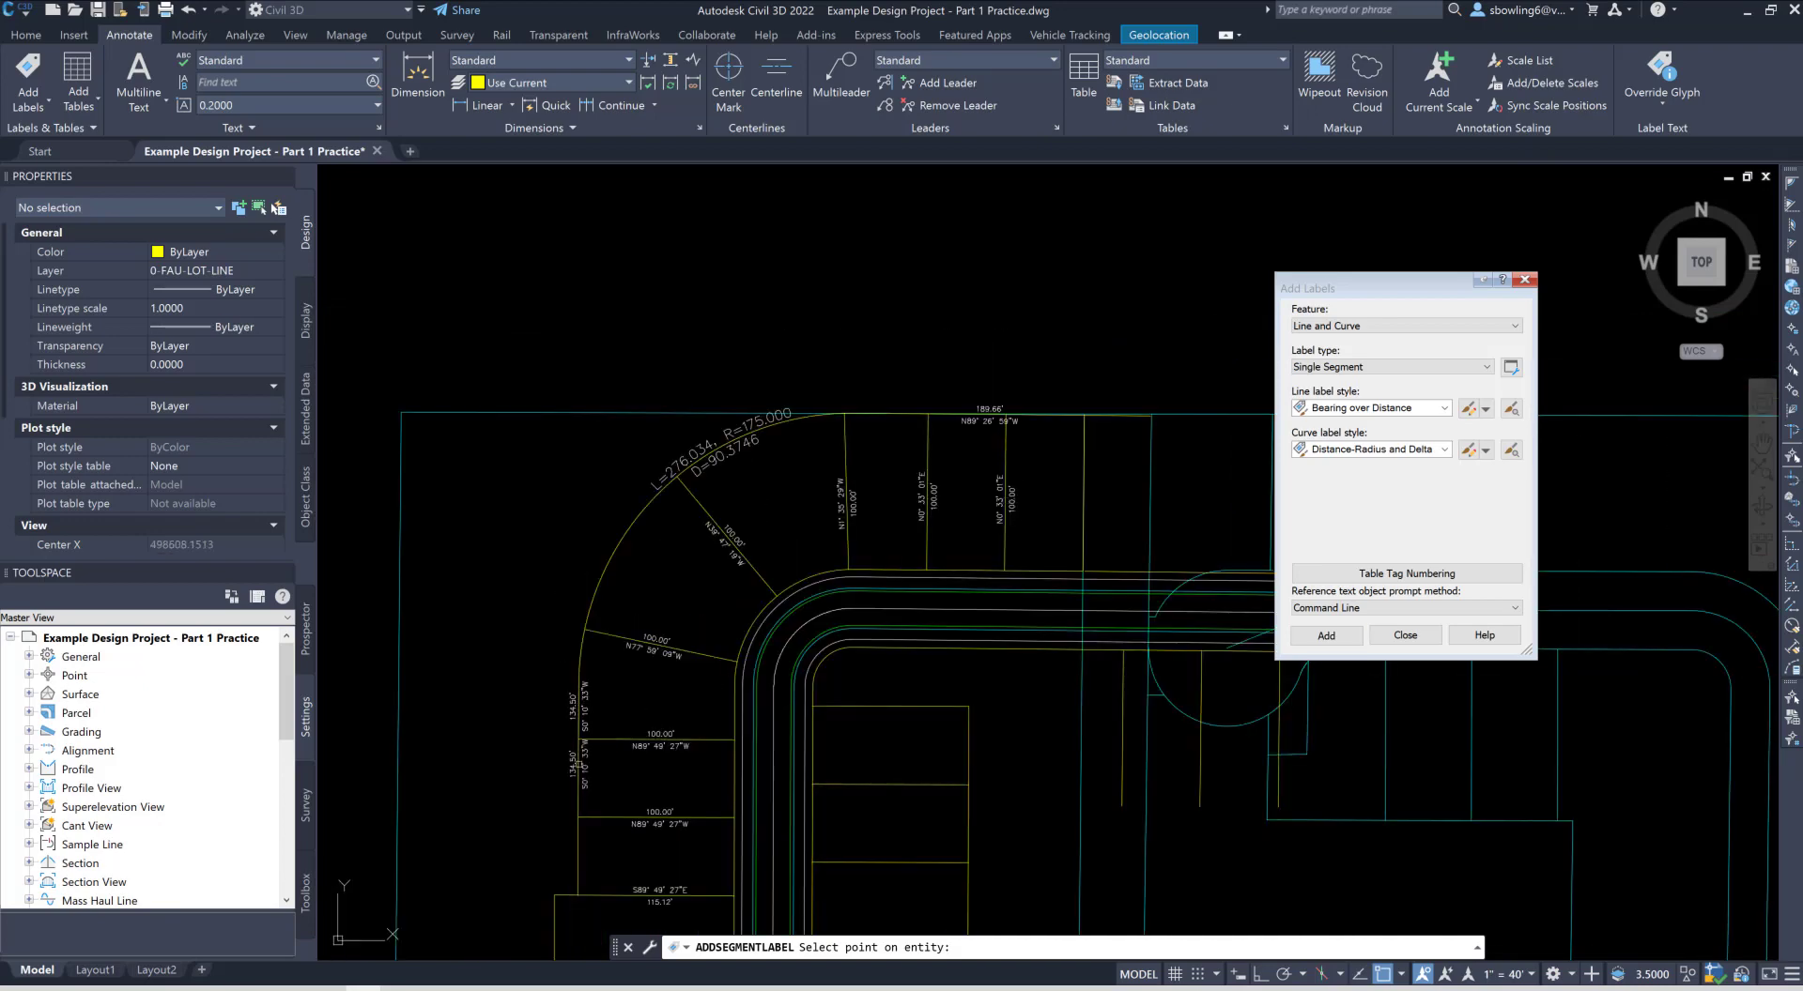
{"action": "left_click", "coordinate": [580, 854]}
Step: End labeling and delete the upper two duplicate labels on the west rear lot line, keeping the lowest one
{"action": "scroll", "coordinate": [612, 798], "scroll_direction": "up", "scroll_amount": 2}
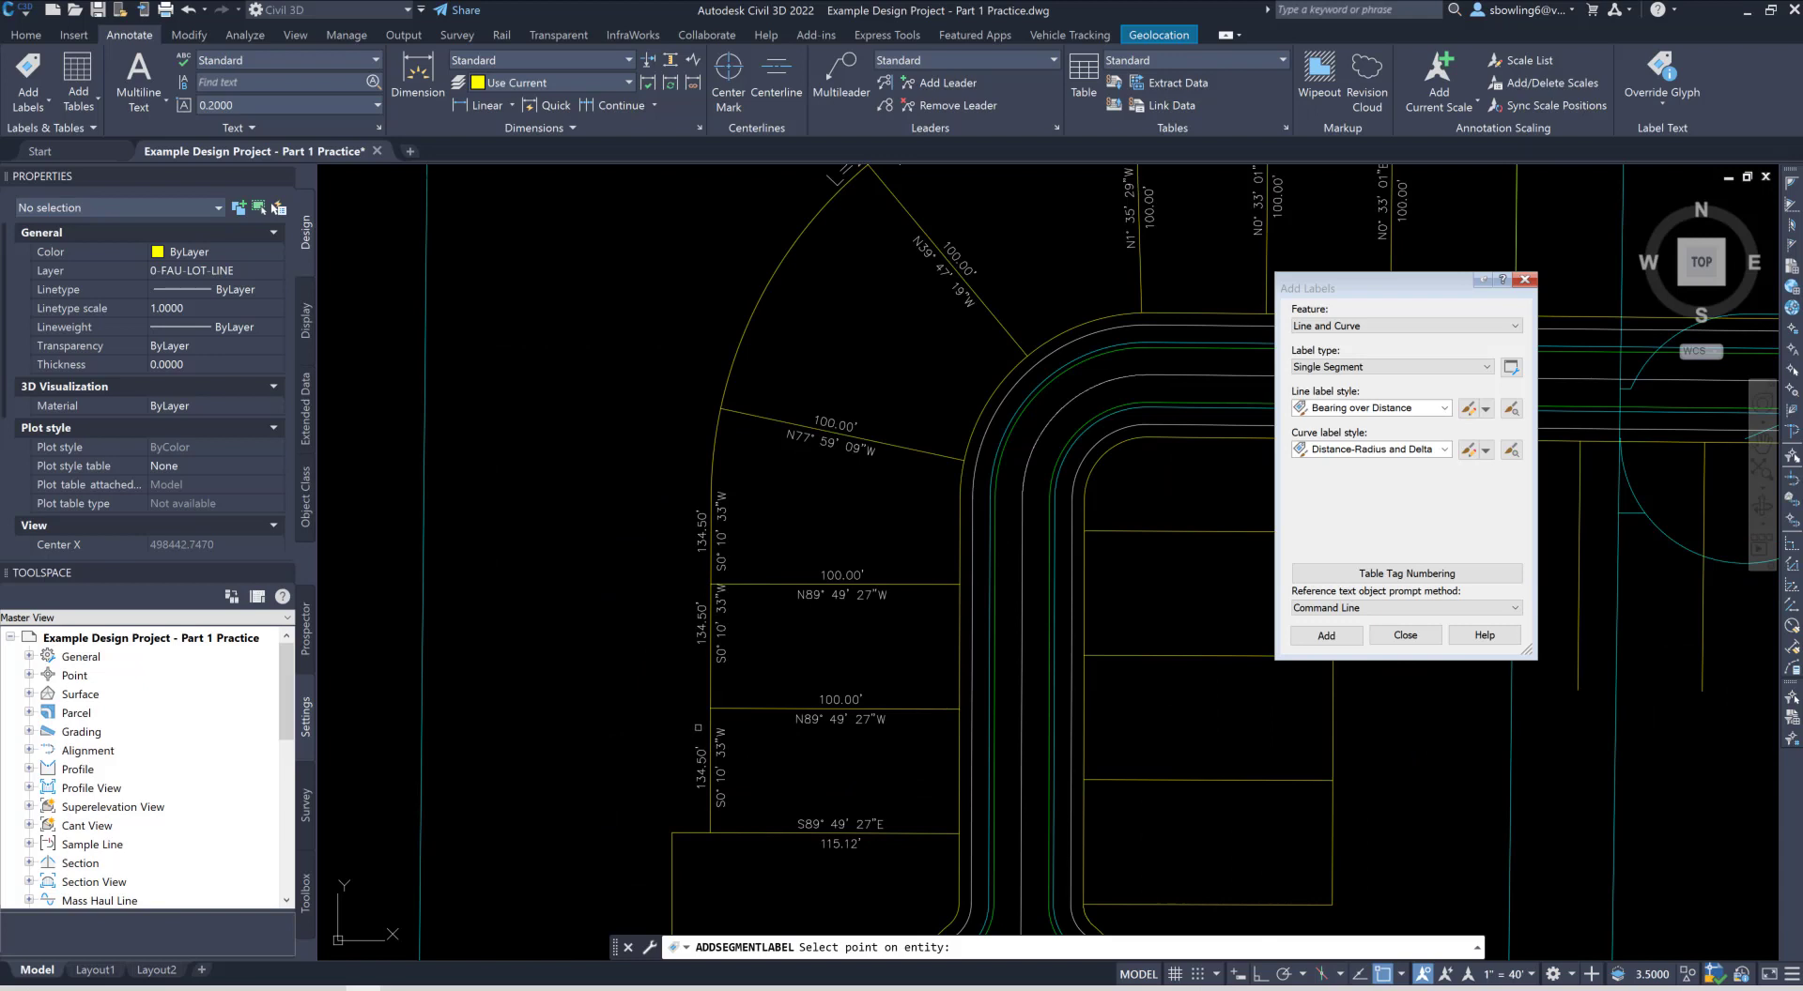
{"action": "left_click", "coordinate": [727, 533]}
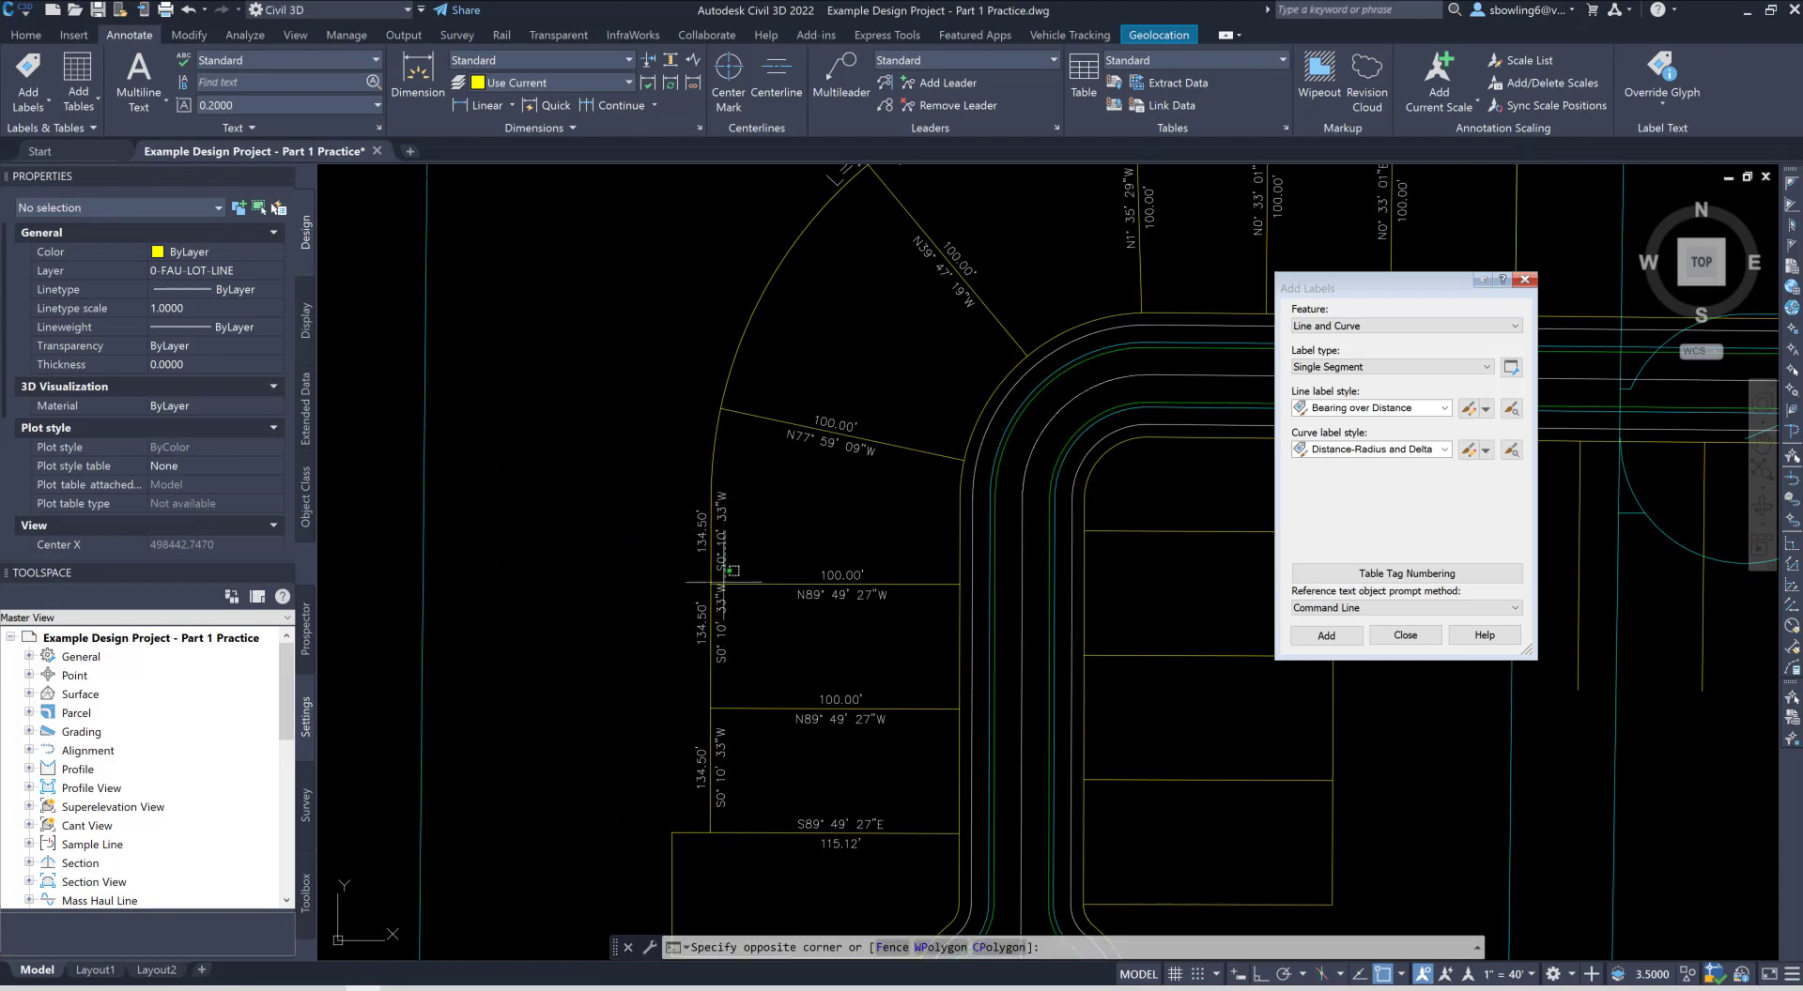
{"action": "left_click", "coordinate": [719, 544]}
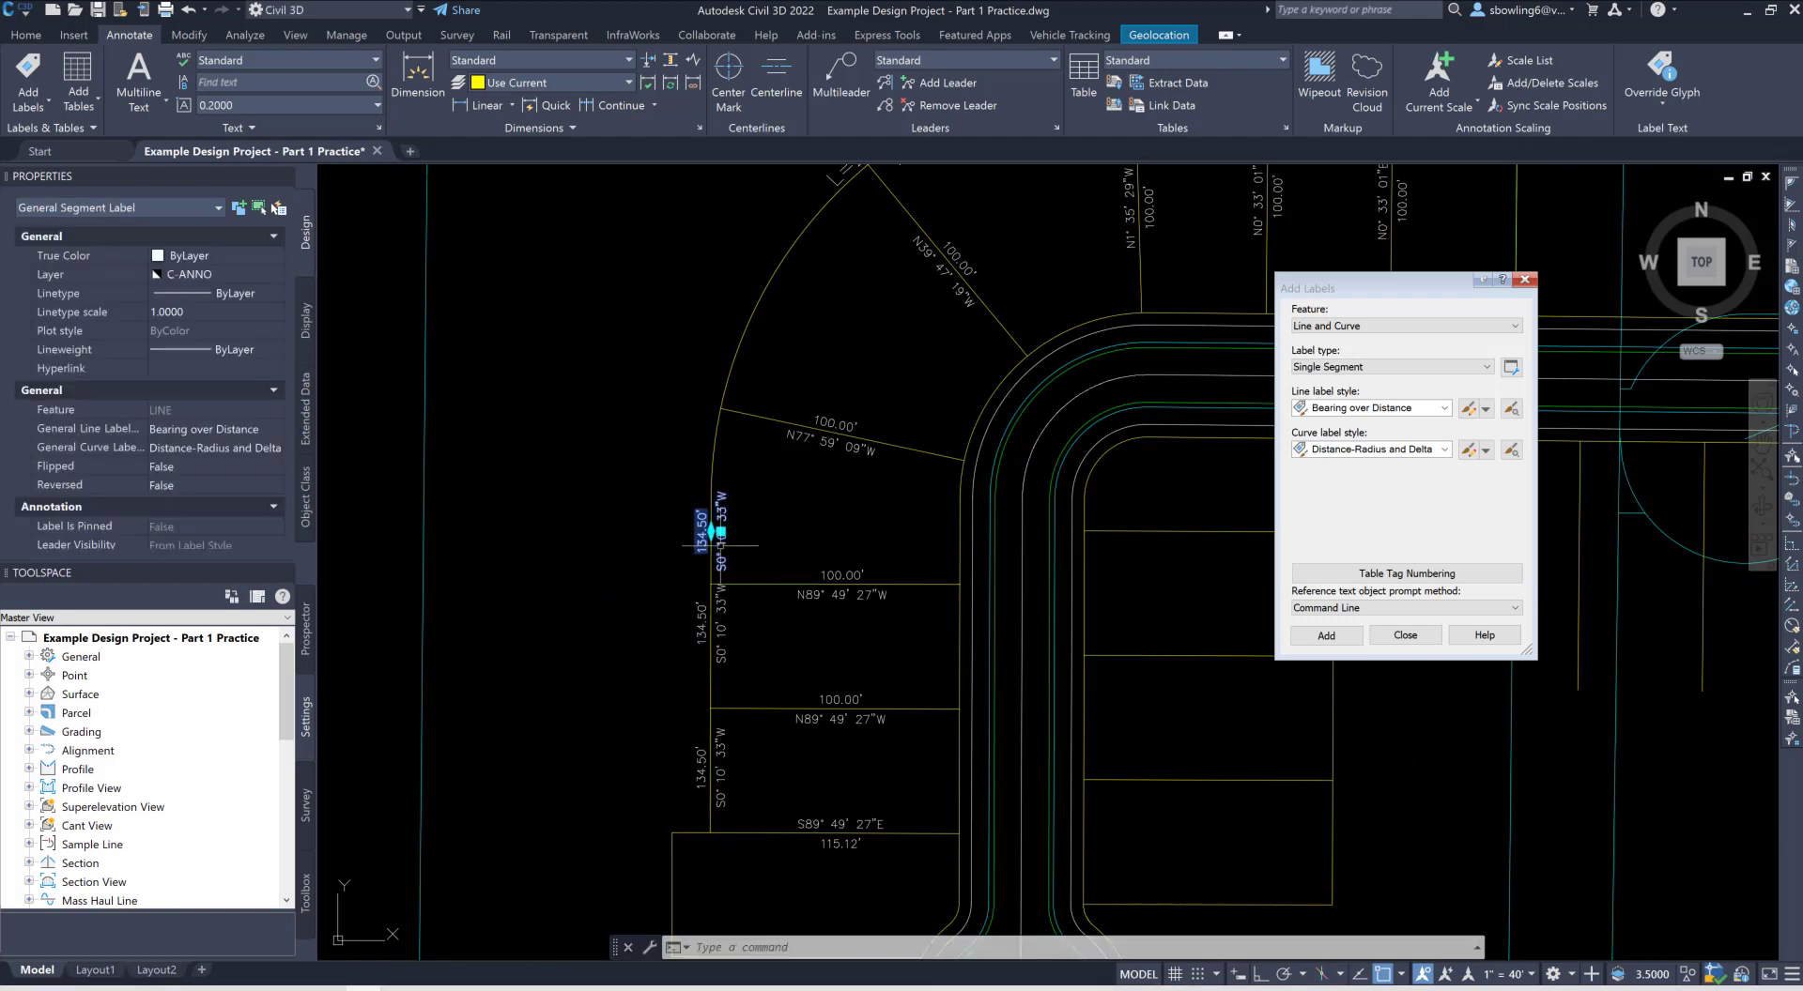
{"action": "left_click", "coordinate": [719, 624]}
{"action": "left_click", "coordinate": [721, 771]}
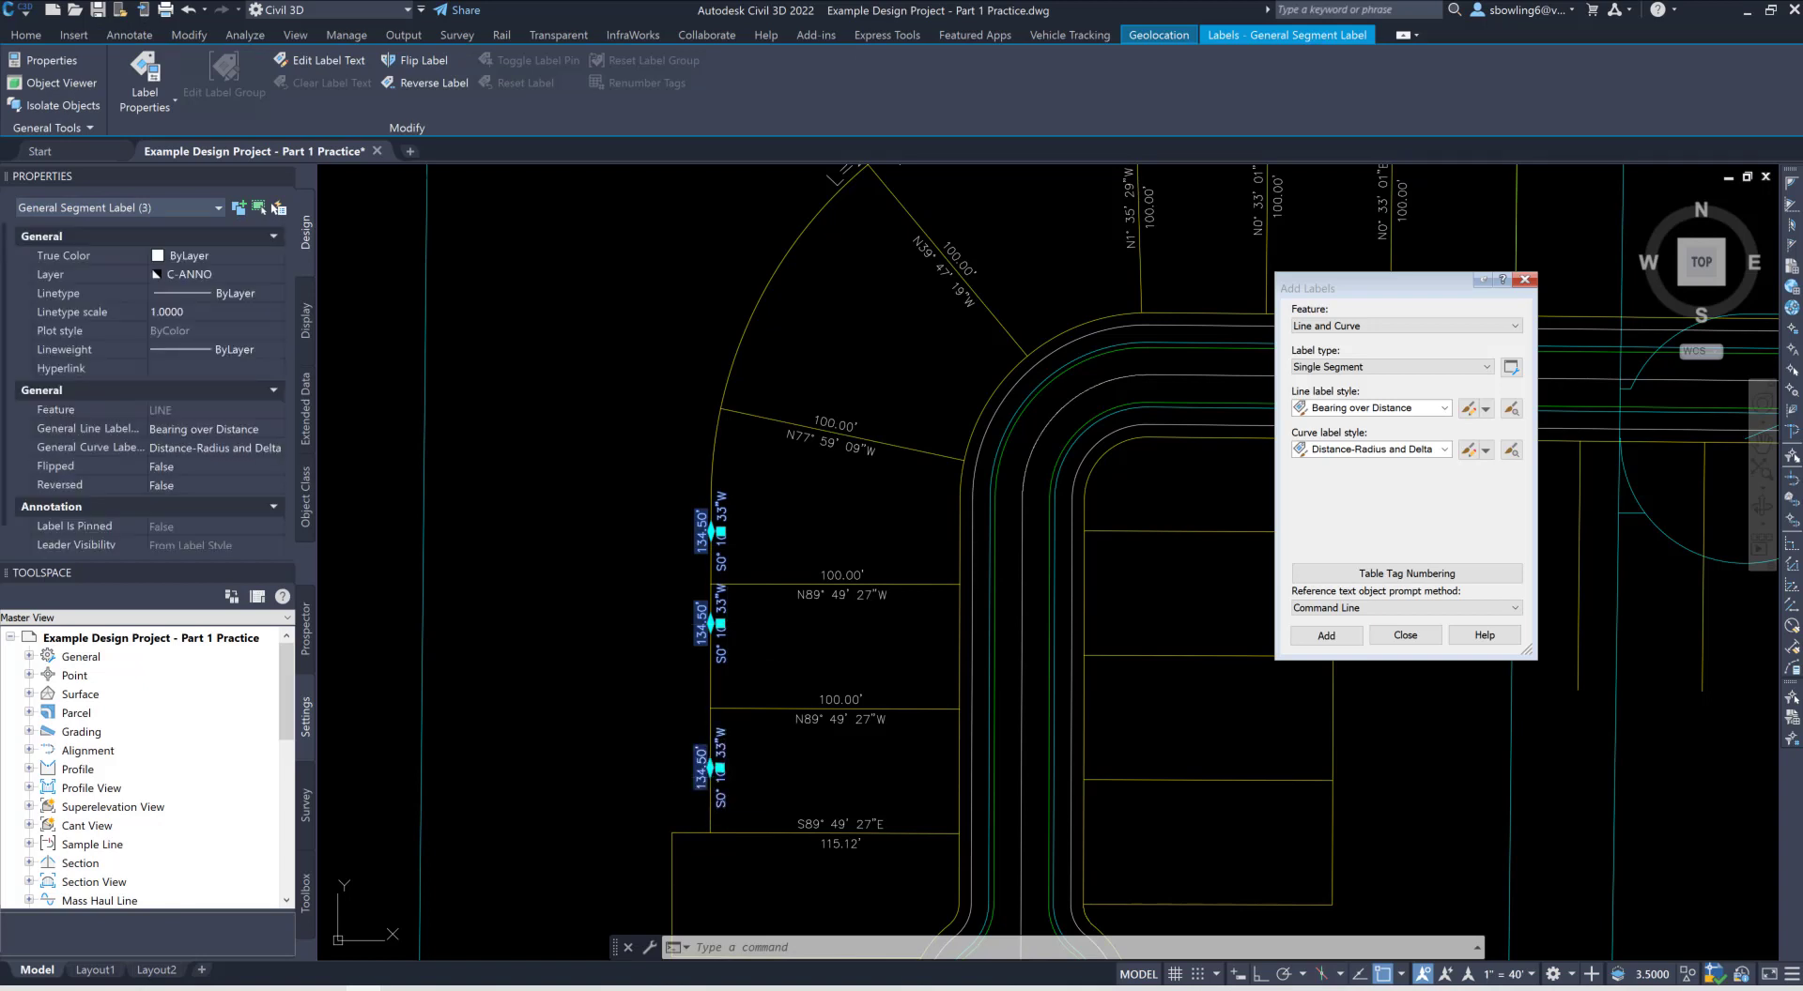
{"action": "left_click", "coordinate": [721, 772], "text": "shift"}
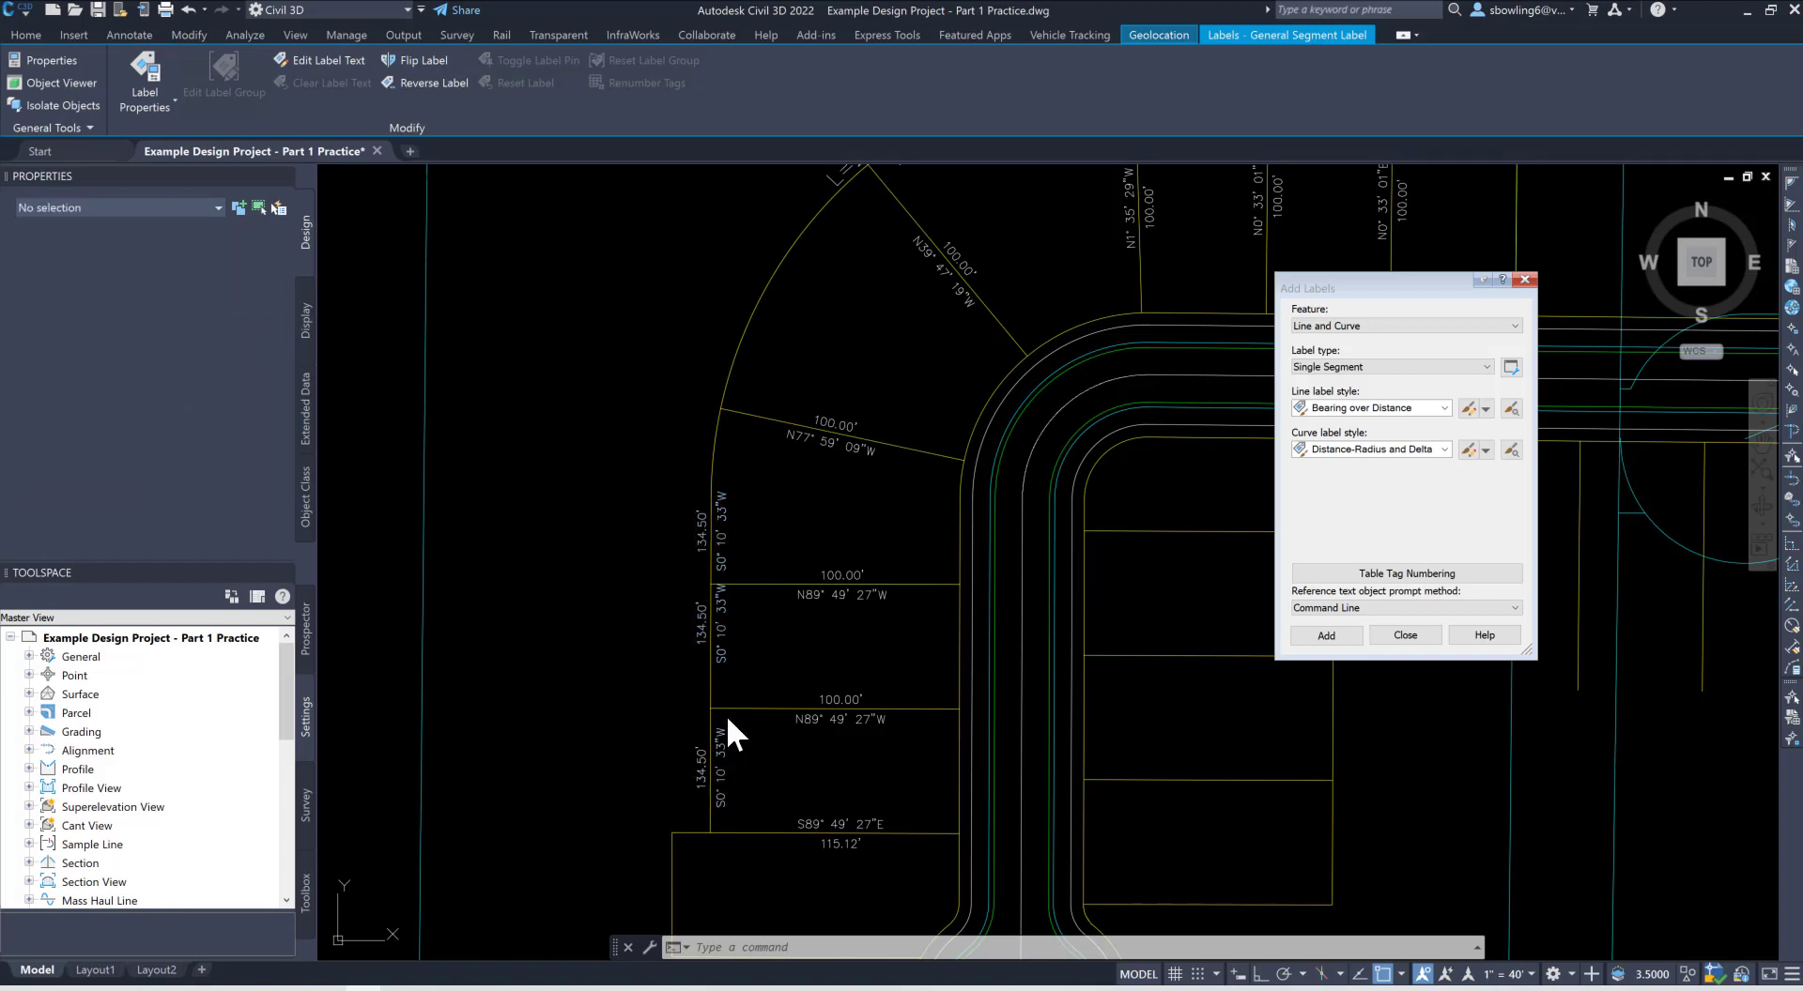
{"action": "left_click", "coordinate": [725, 546], "text": "shift"}
{"action": "left_click", "coordinate": [718, 540]}
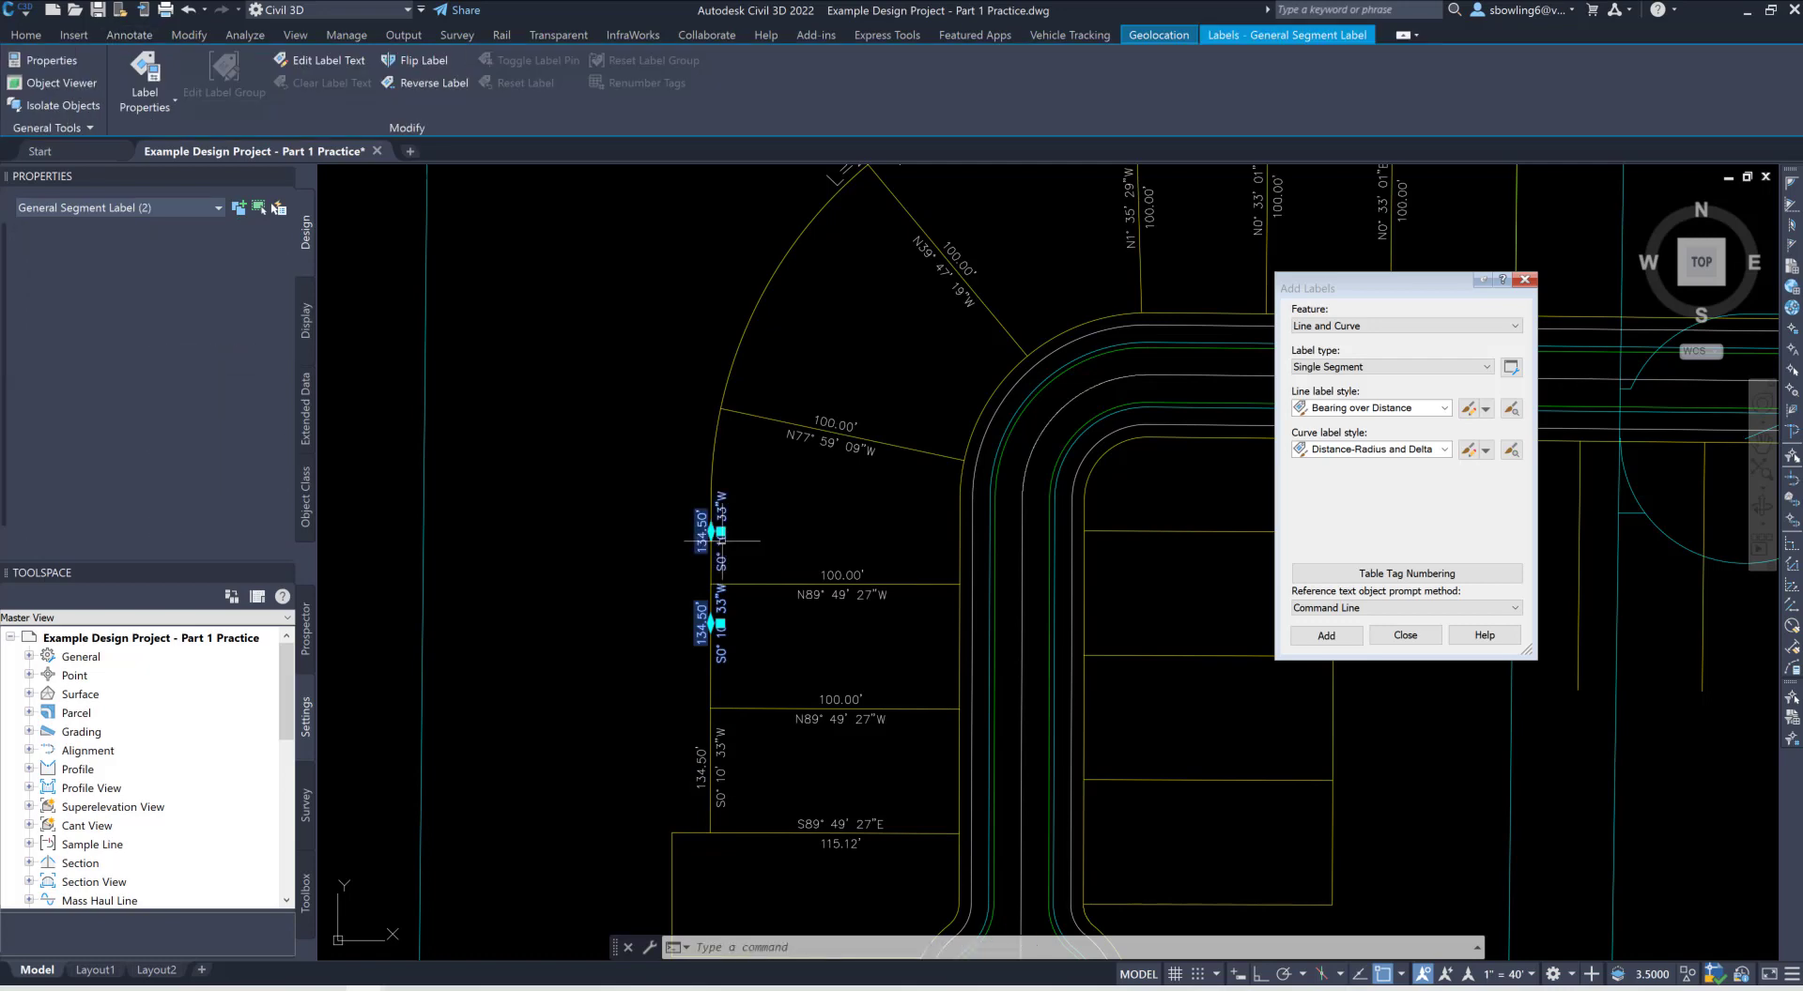
{"action": "key", "text": "Escape"}
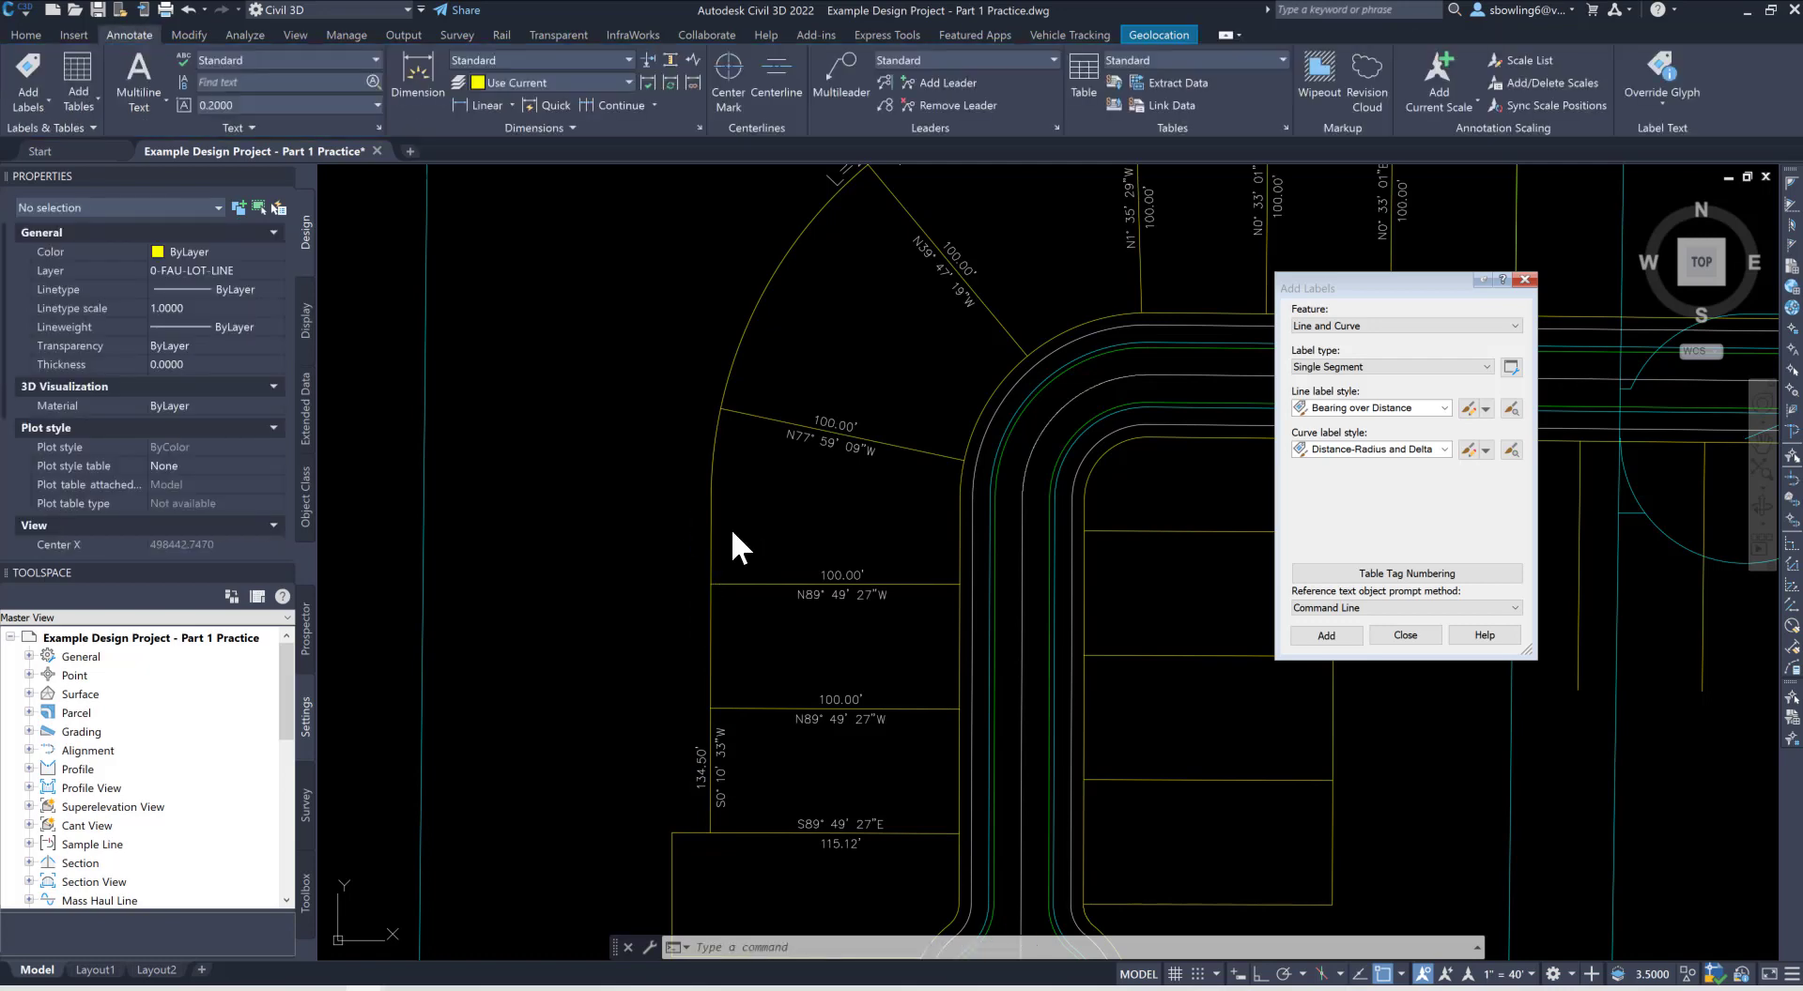
Step: Change the remaining west rear lot line label's general line label style to Bearing and Distance
{"action": "left_click", "coordinate": [720, 732]}
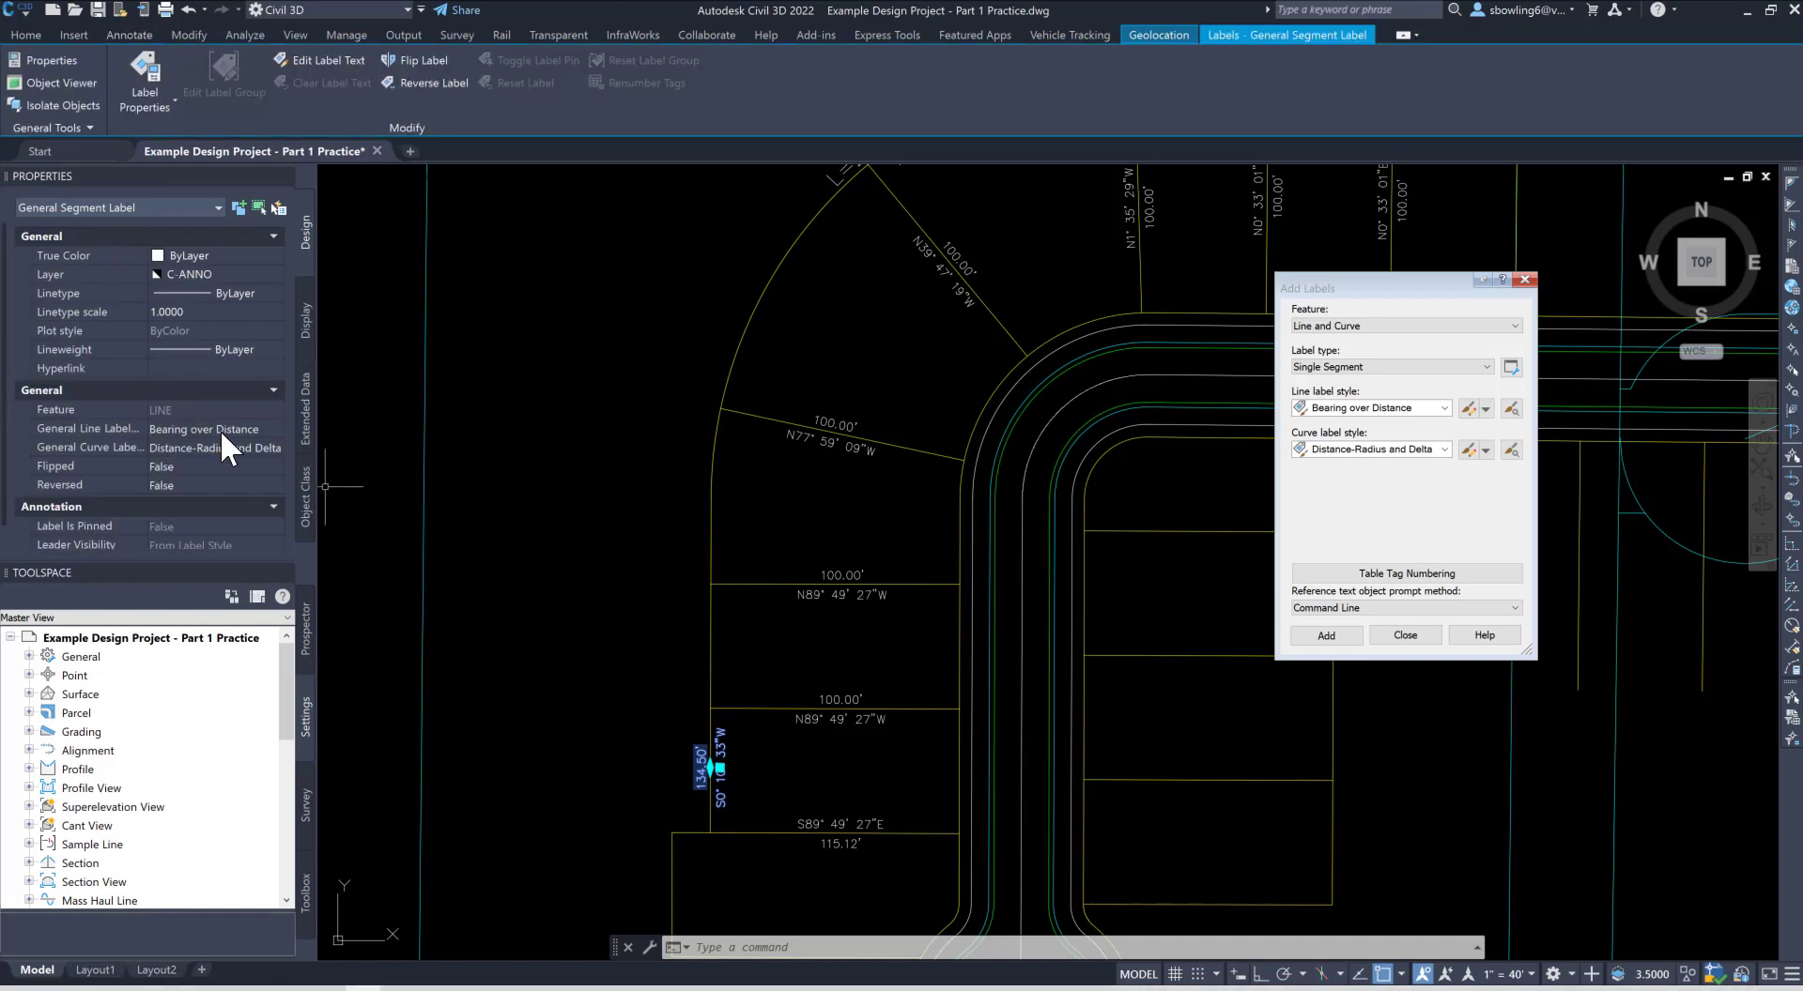
{"action": "left_click", "coordinate": [244, 429]}
{"action": "left_click", "coordinate": [245, 428]}
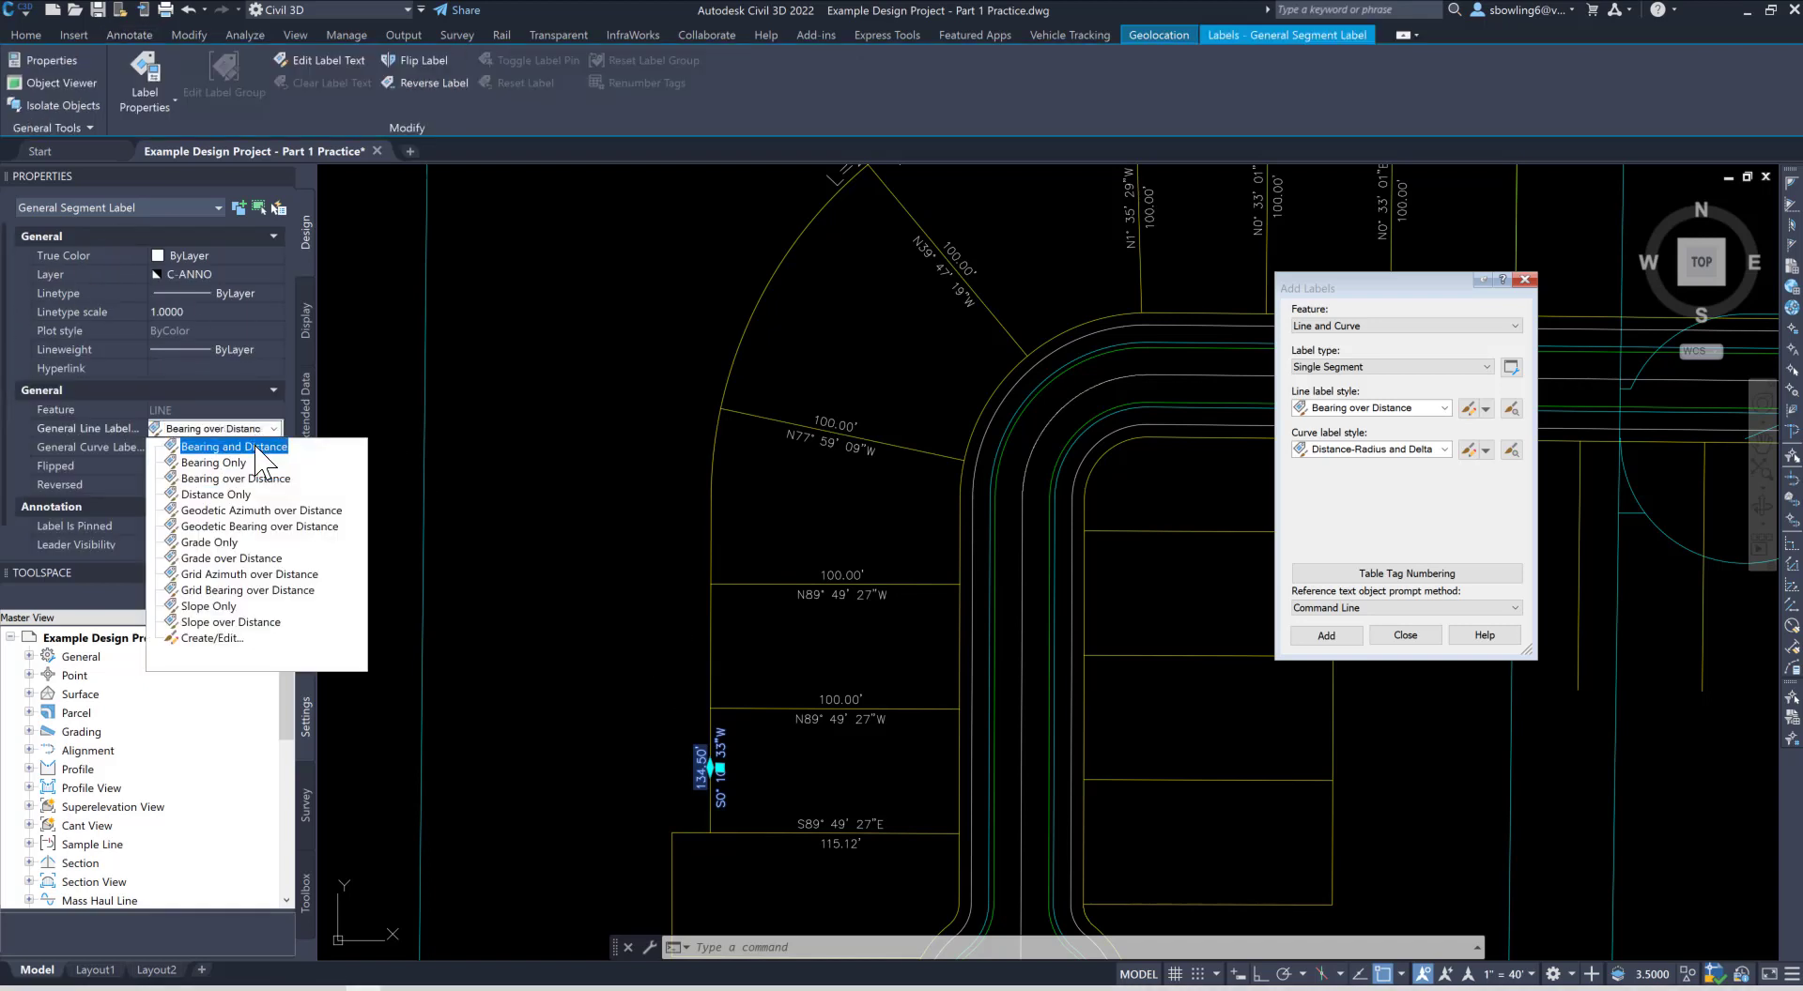
{"action": "left_click", "coordinate": [234, 447]}
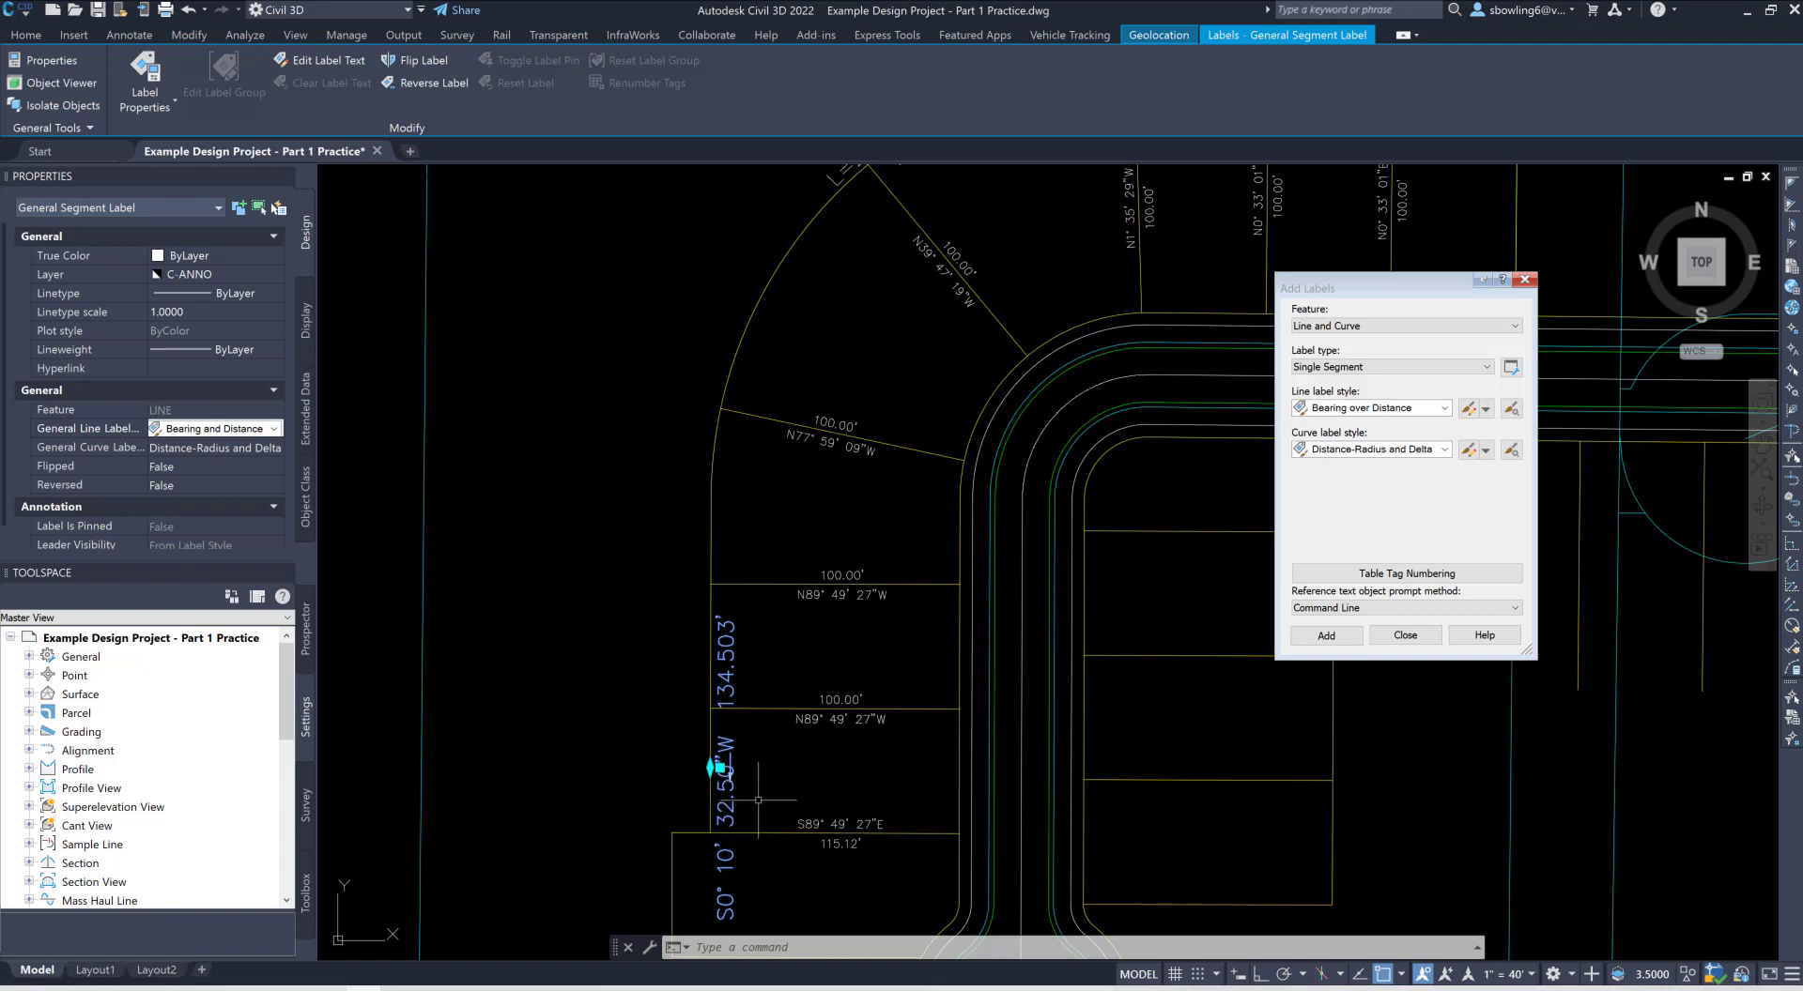
Step: Flip the label to the outer side of the west rear lot line and slide it to the line's middle
{"action": "left_click", "coordinate": [430, 60]}
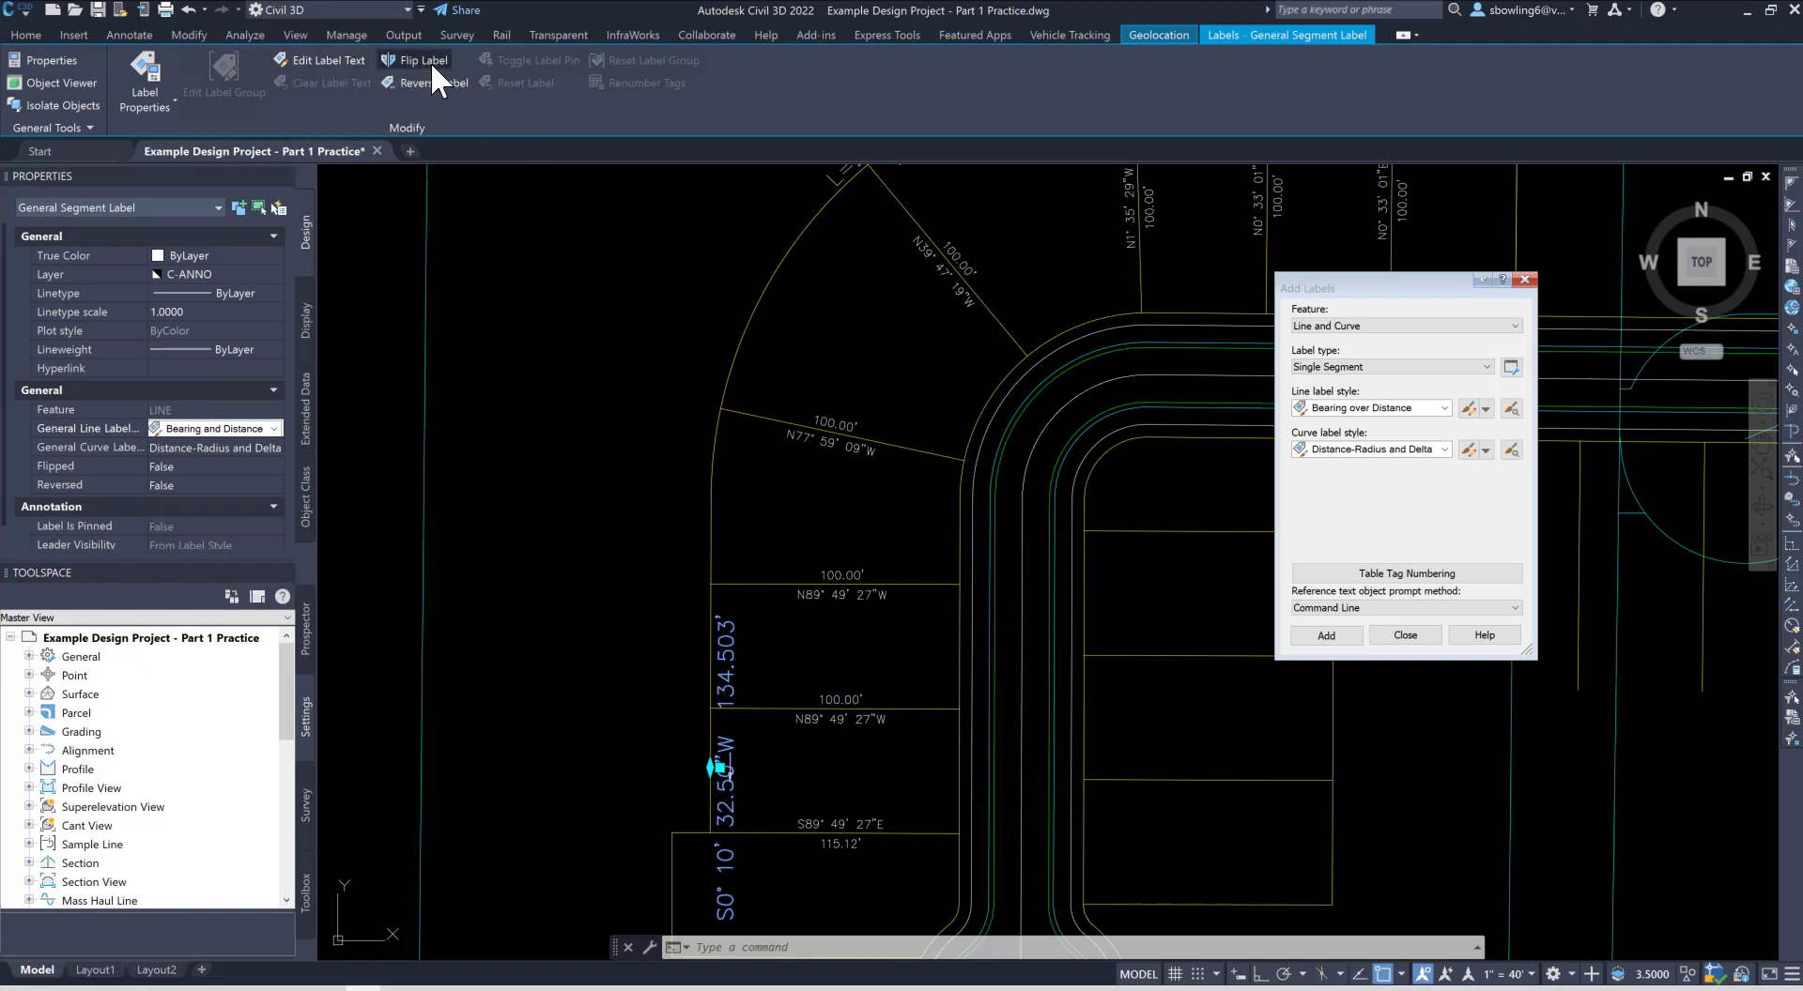
{"action": "left_click", "coordinate": [715, 767]}
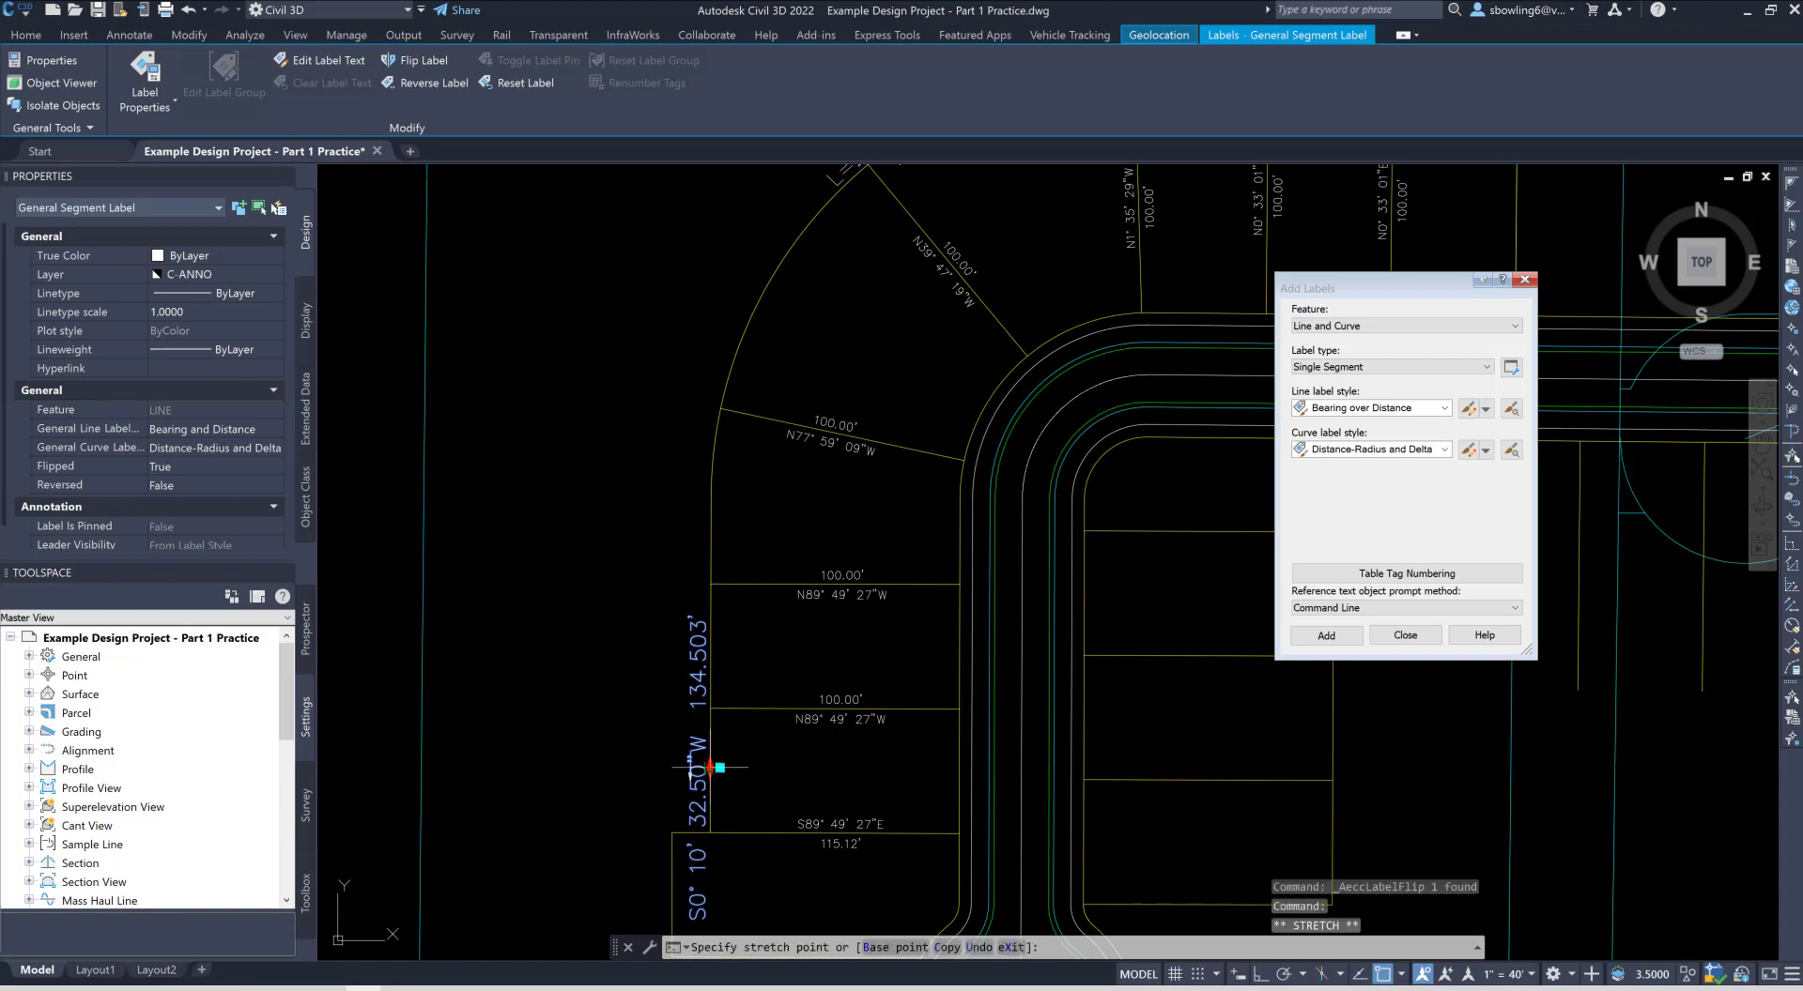
{"action": "left_click", "coordinate": [720, 665]}
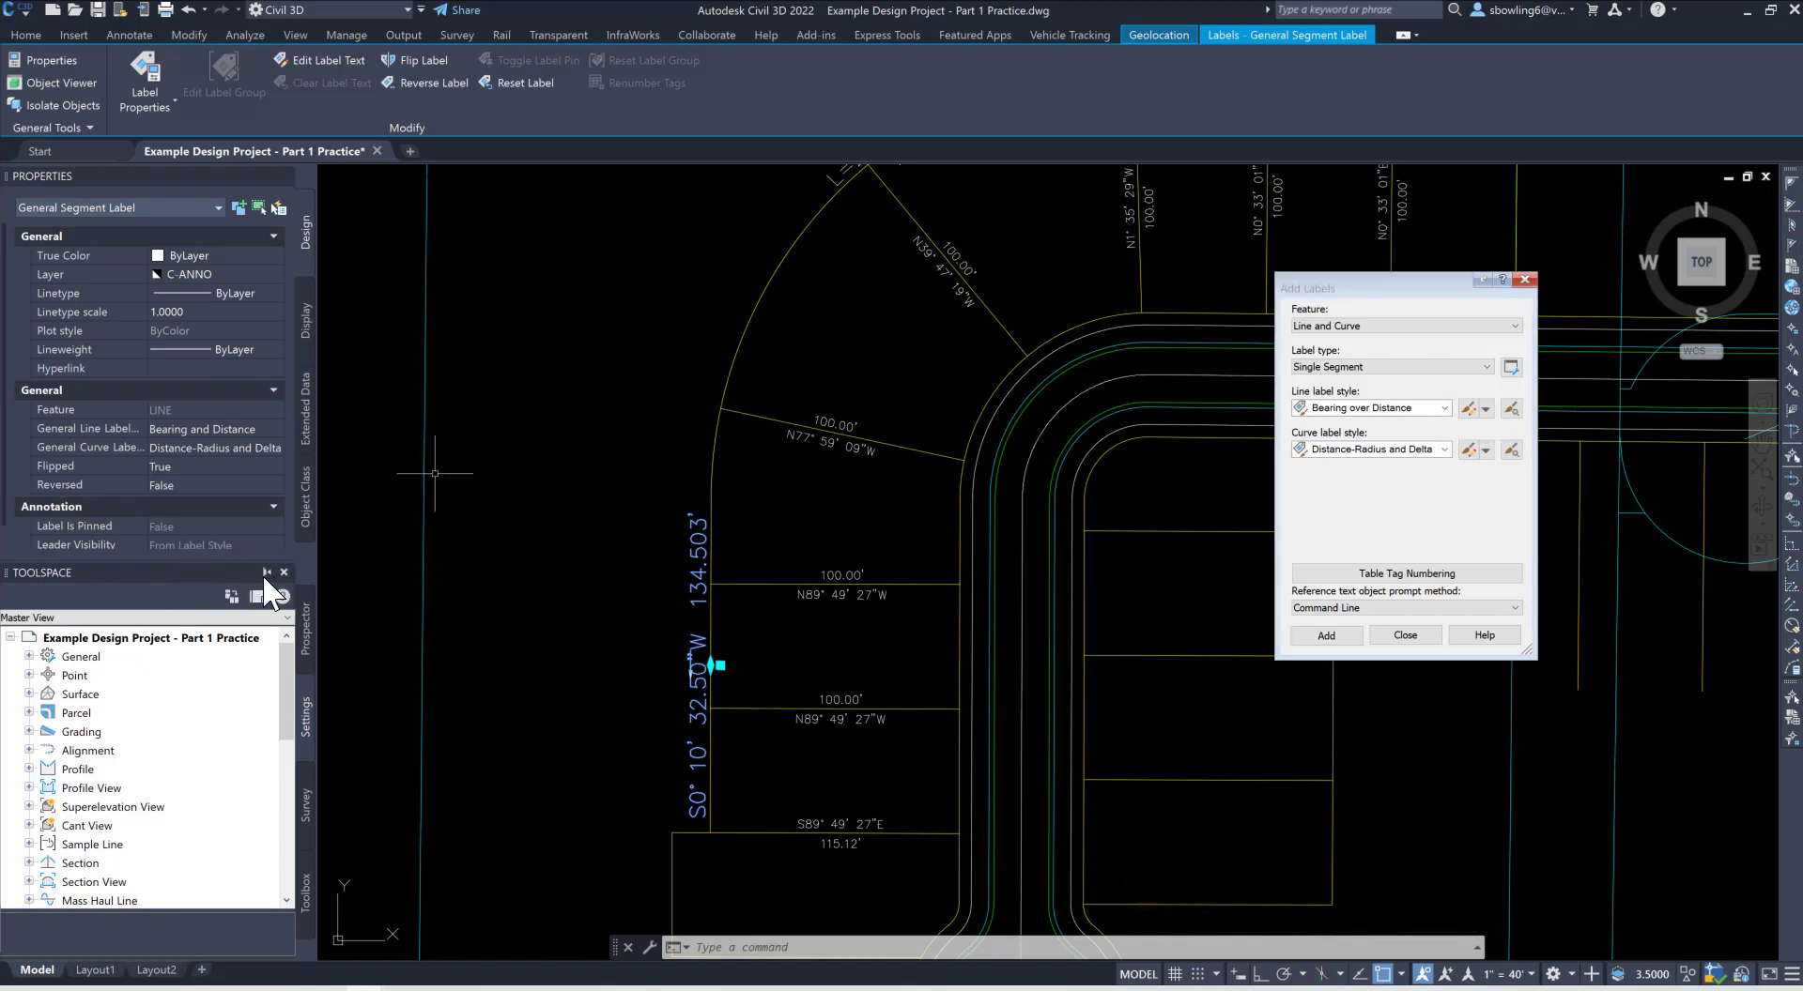
Step: Close the Toolspace and open the label's Bearing and Distance line label style for editing
{"action": "left_click", "coordinate": [284, 572]}
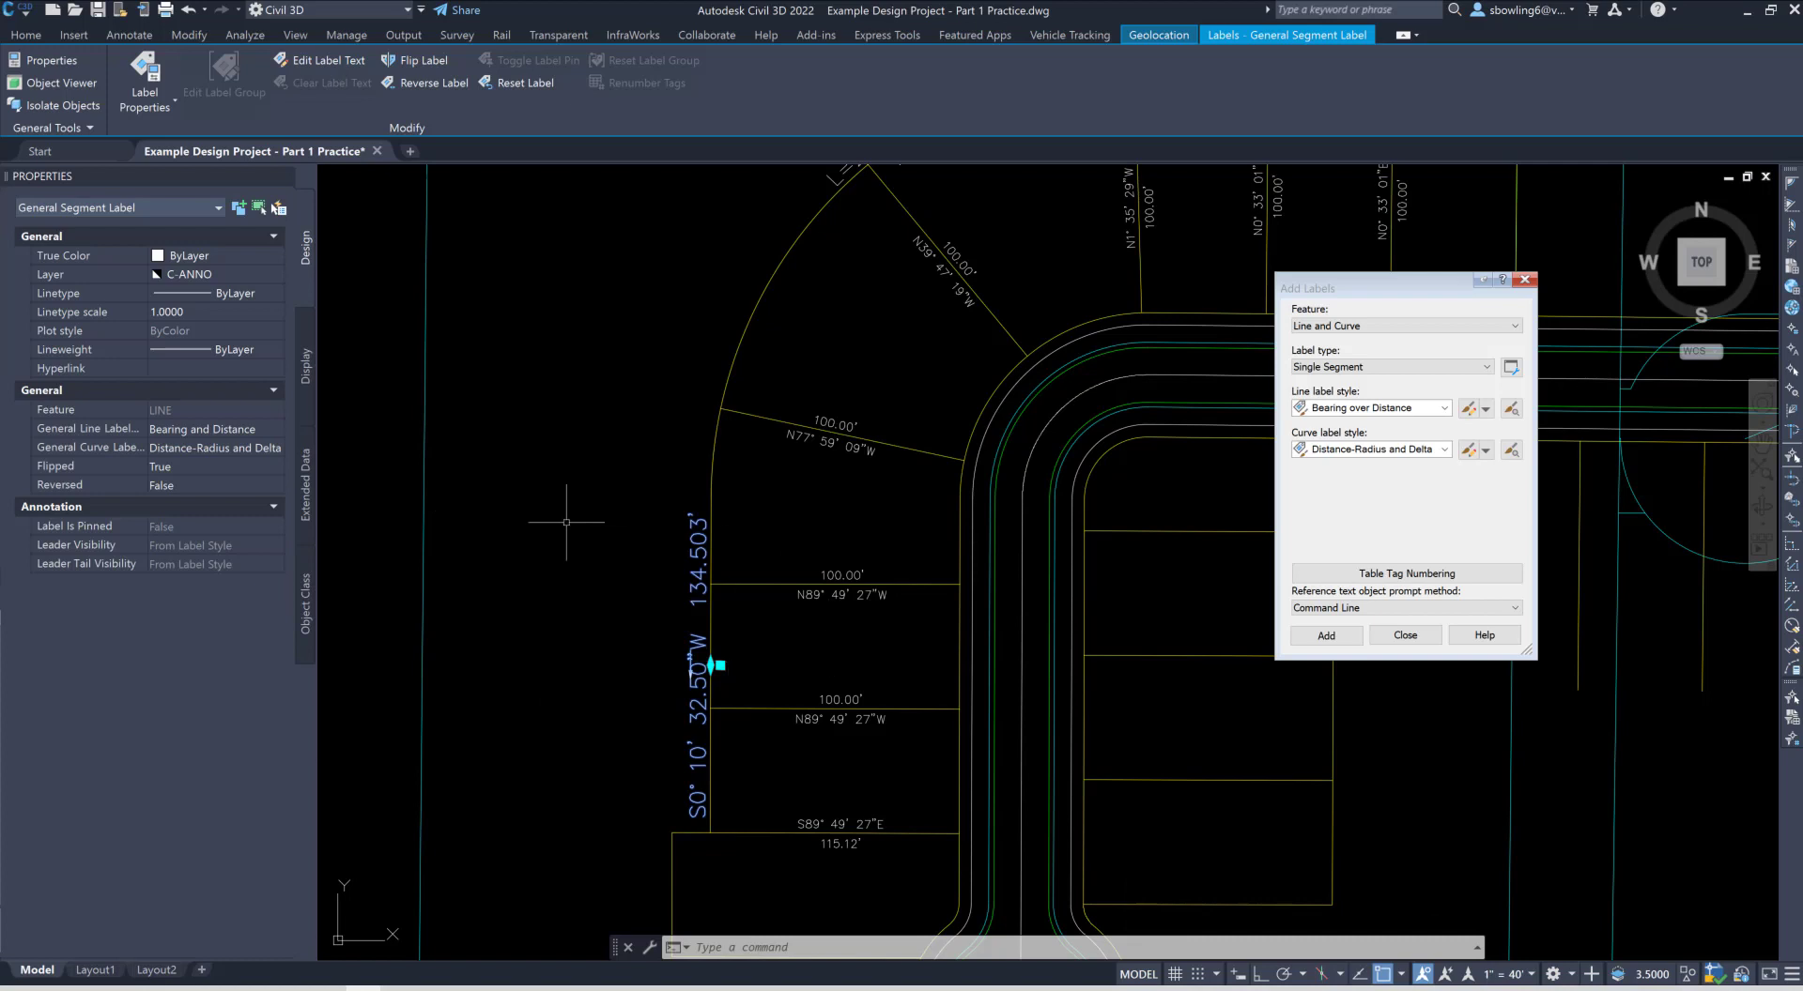
{"action": "left_click", "coordinate": [264, 430]}
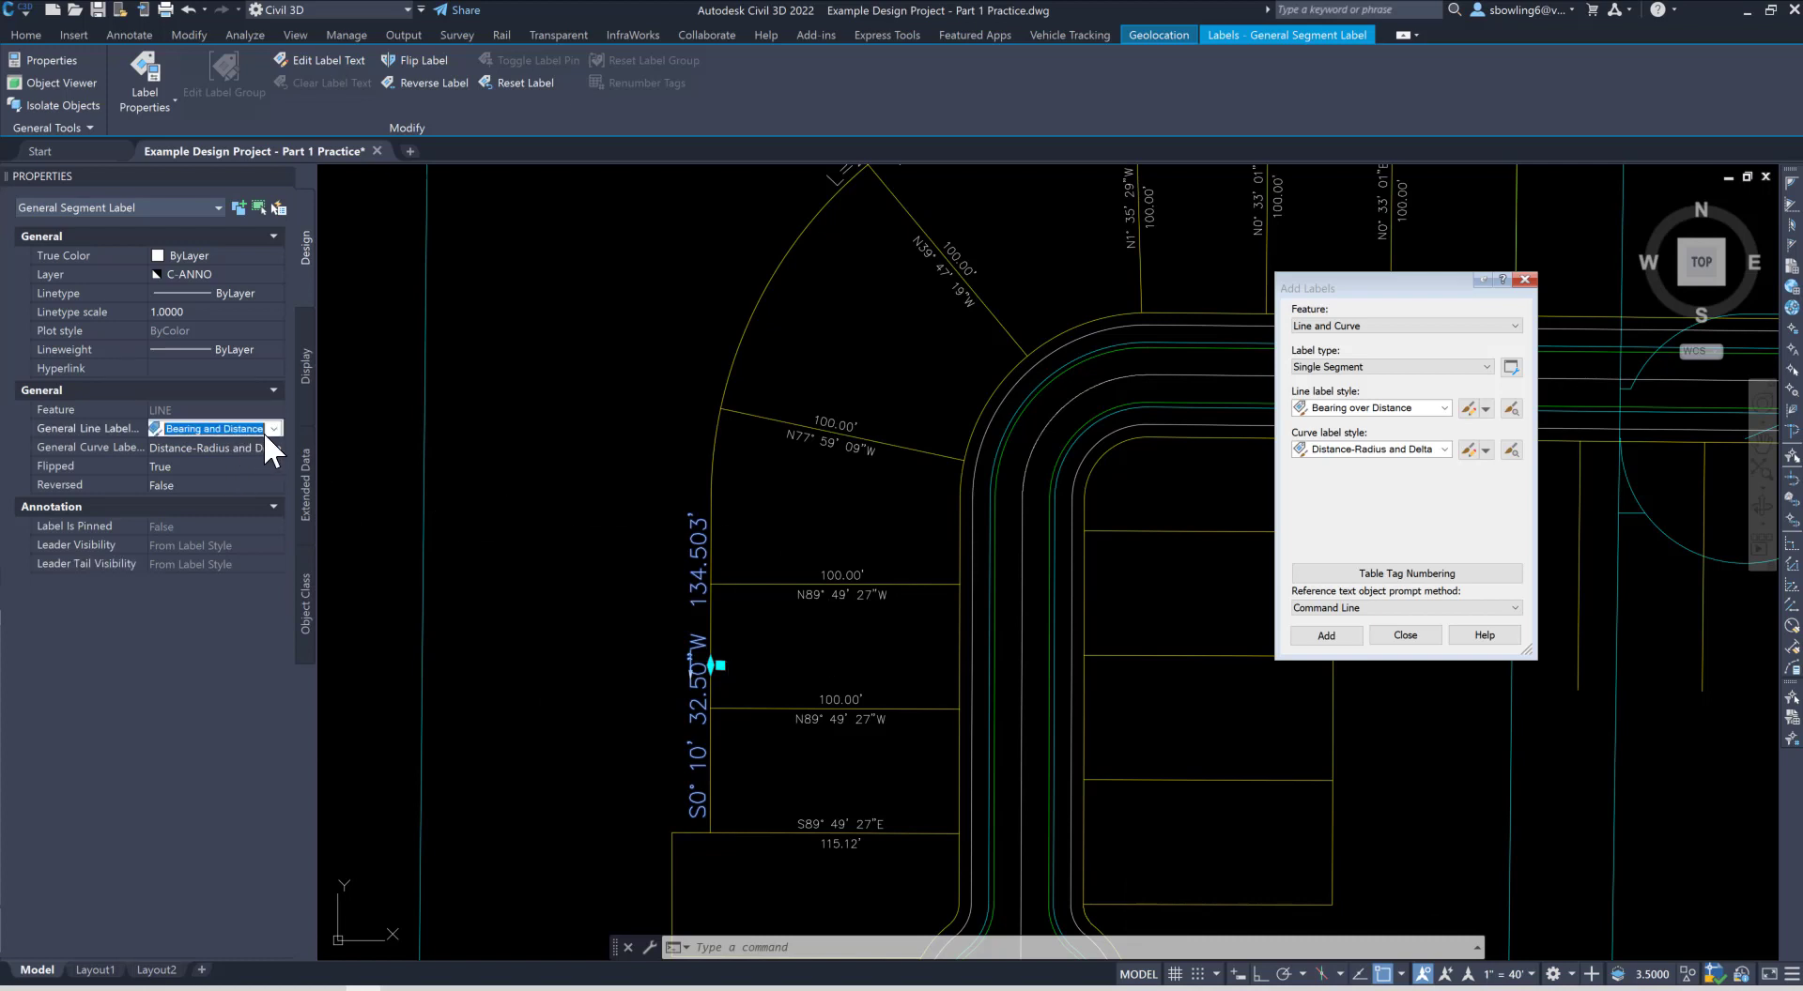
{"action": "left_click", "coordinate": [273, 428]}
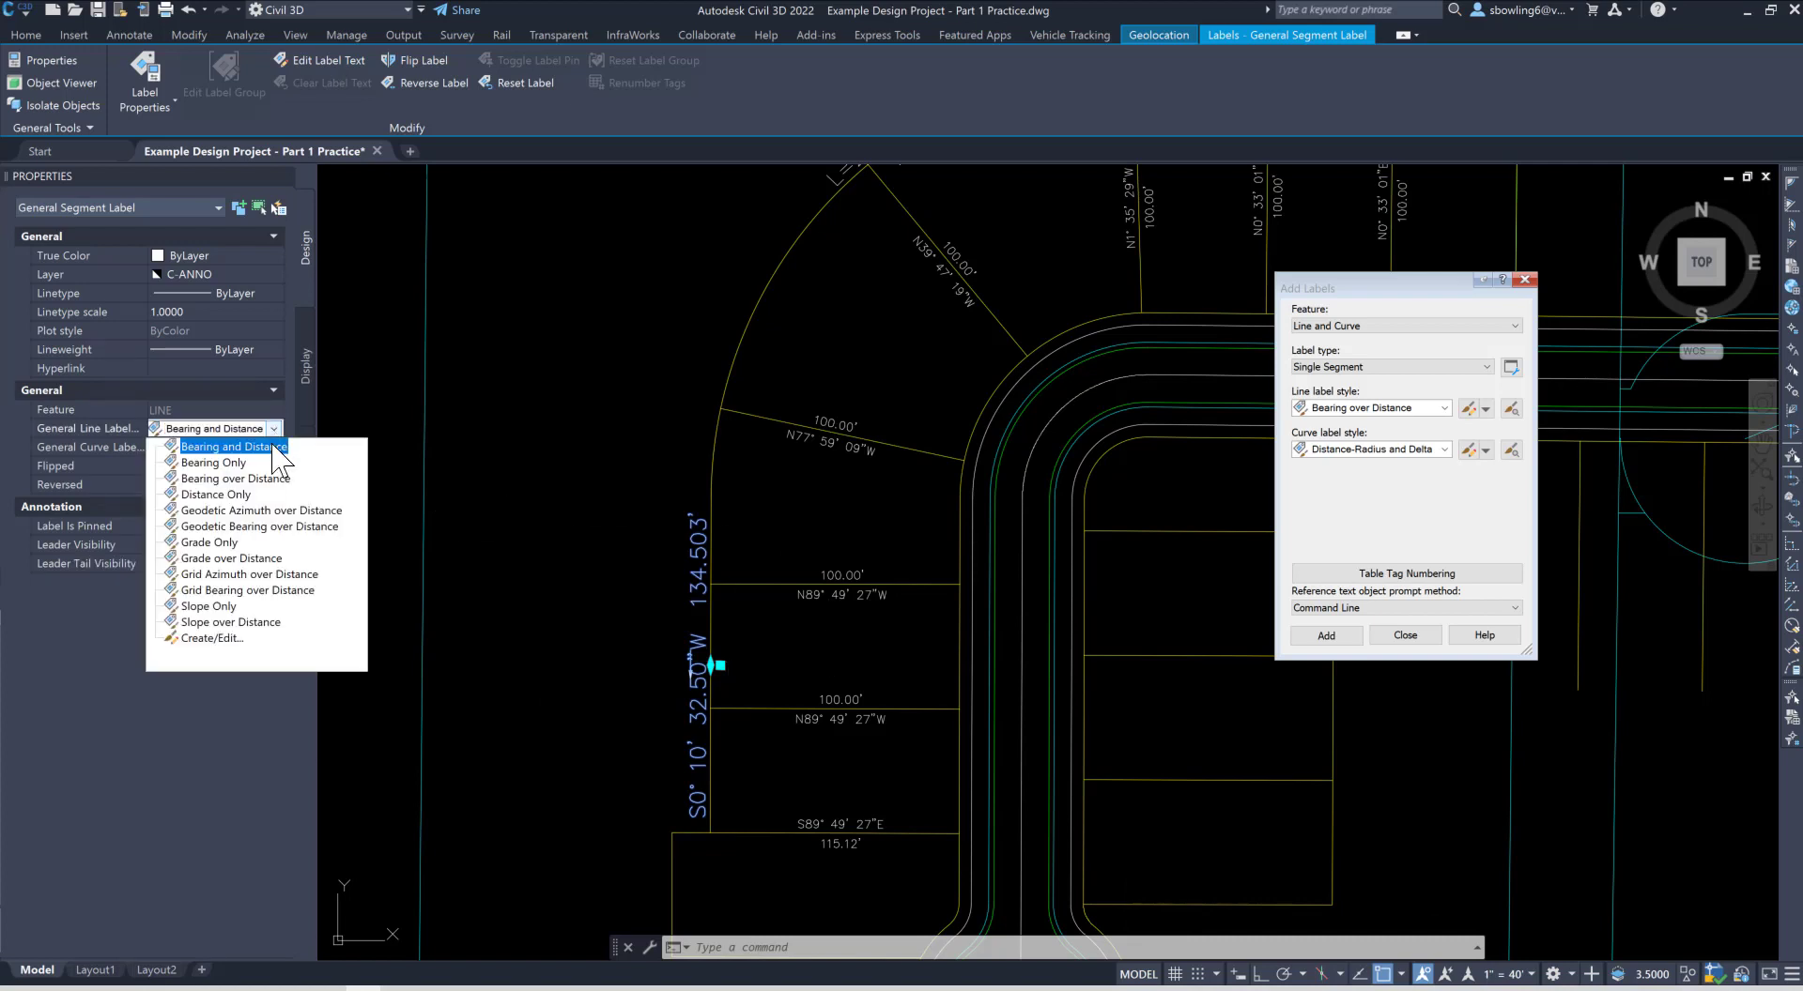
{"action": "left_click", "coordinate": [214, 639]}
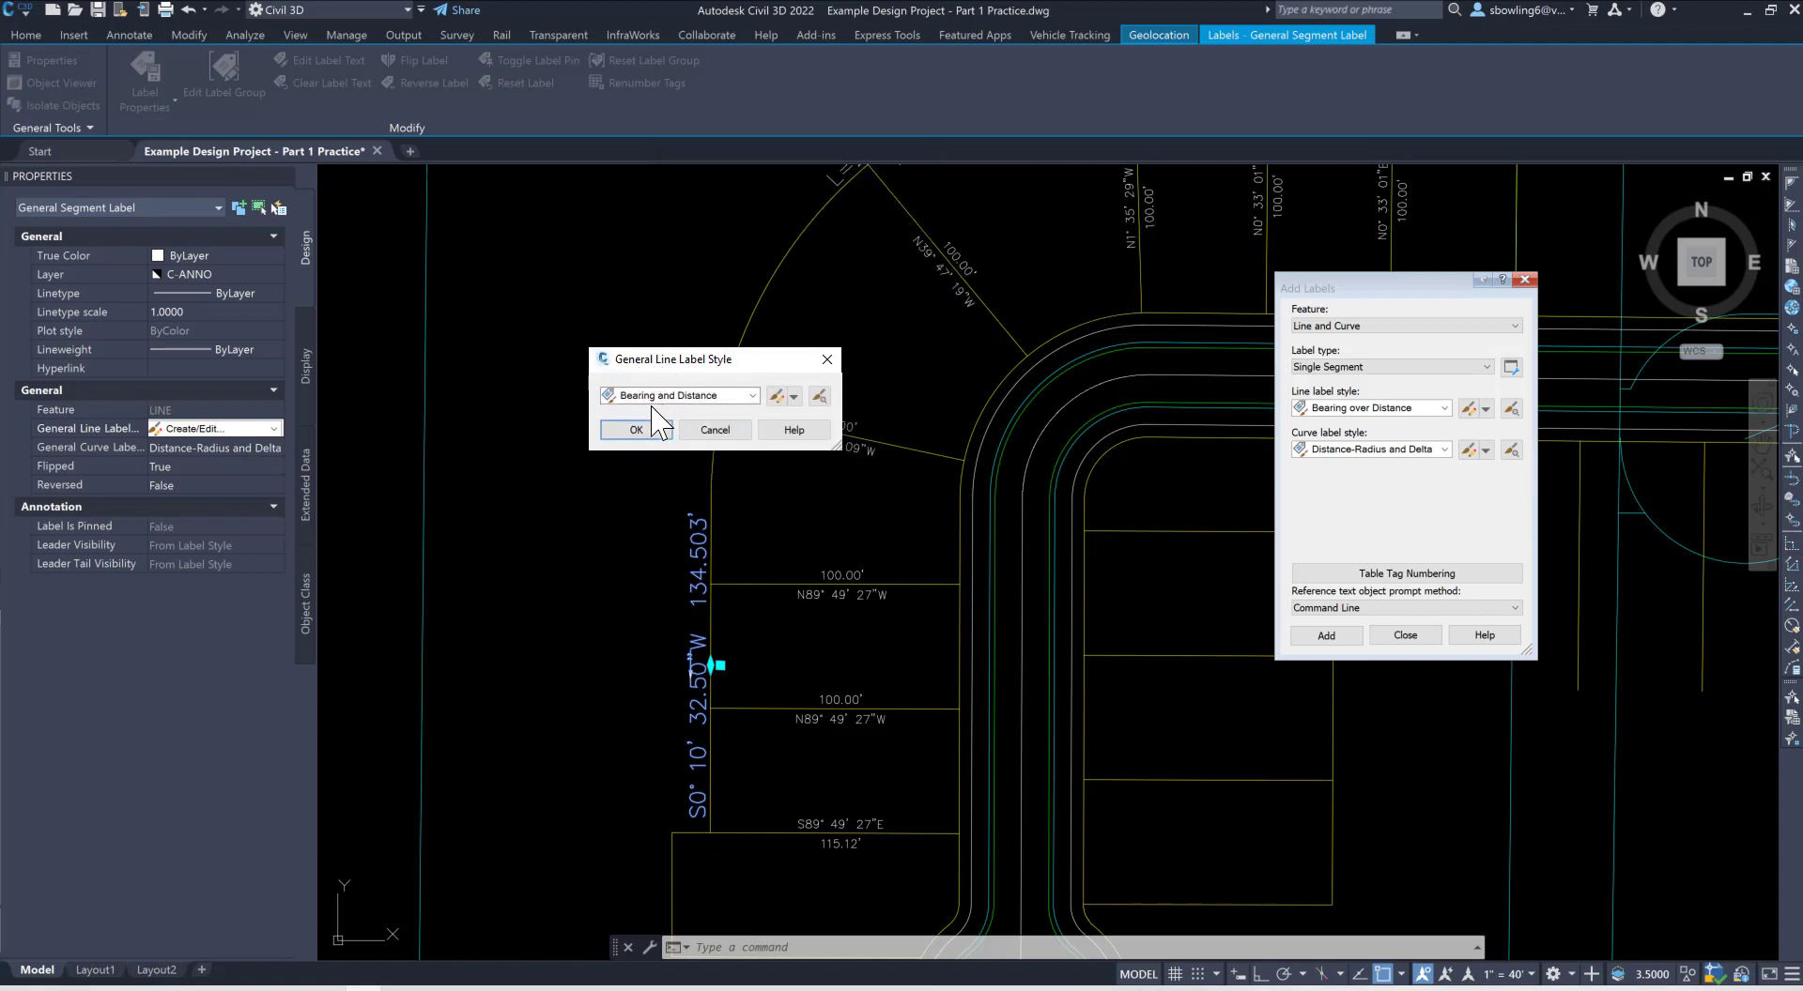
{"action": "left_click", "coordinate": [793, 396]}
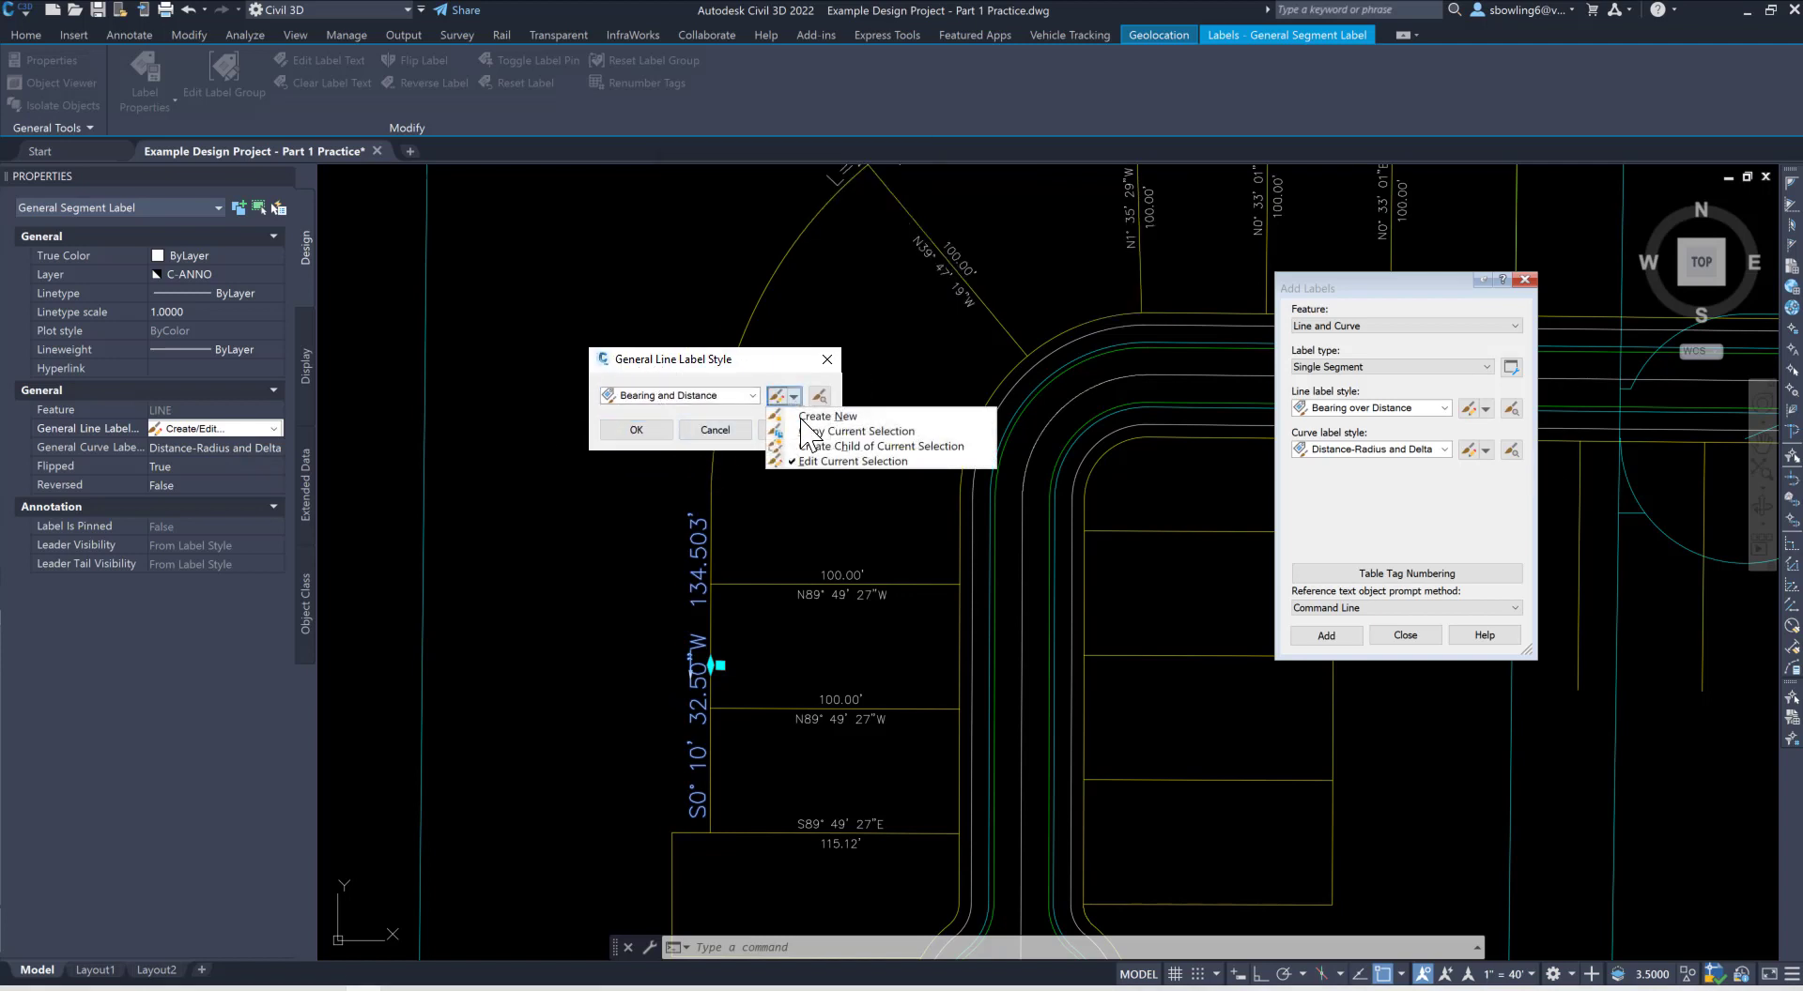
{"action": "left_click", "coordinate": [845, 462]}
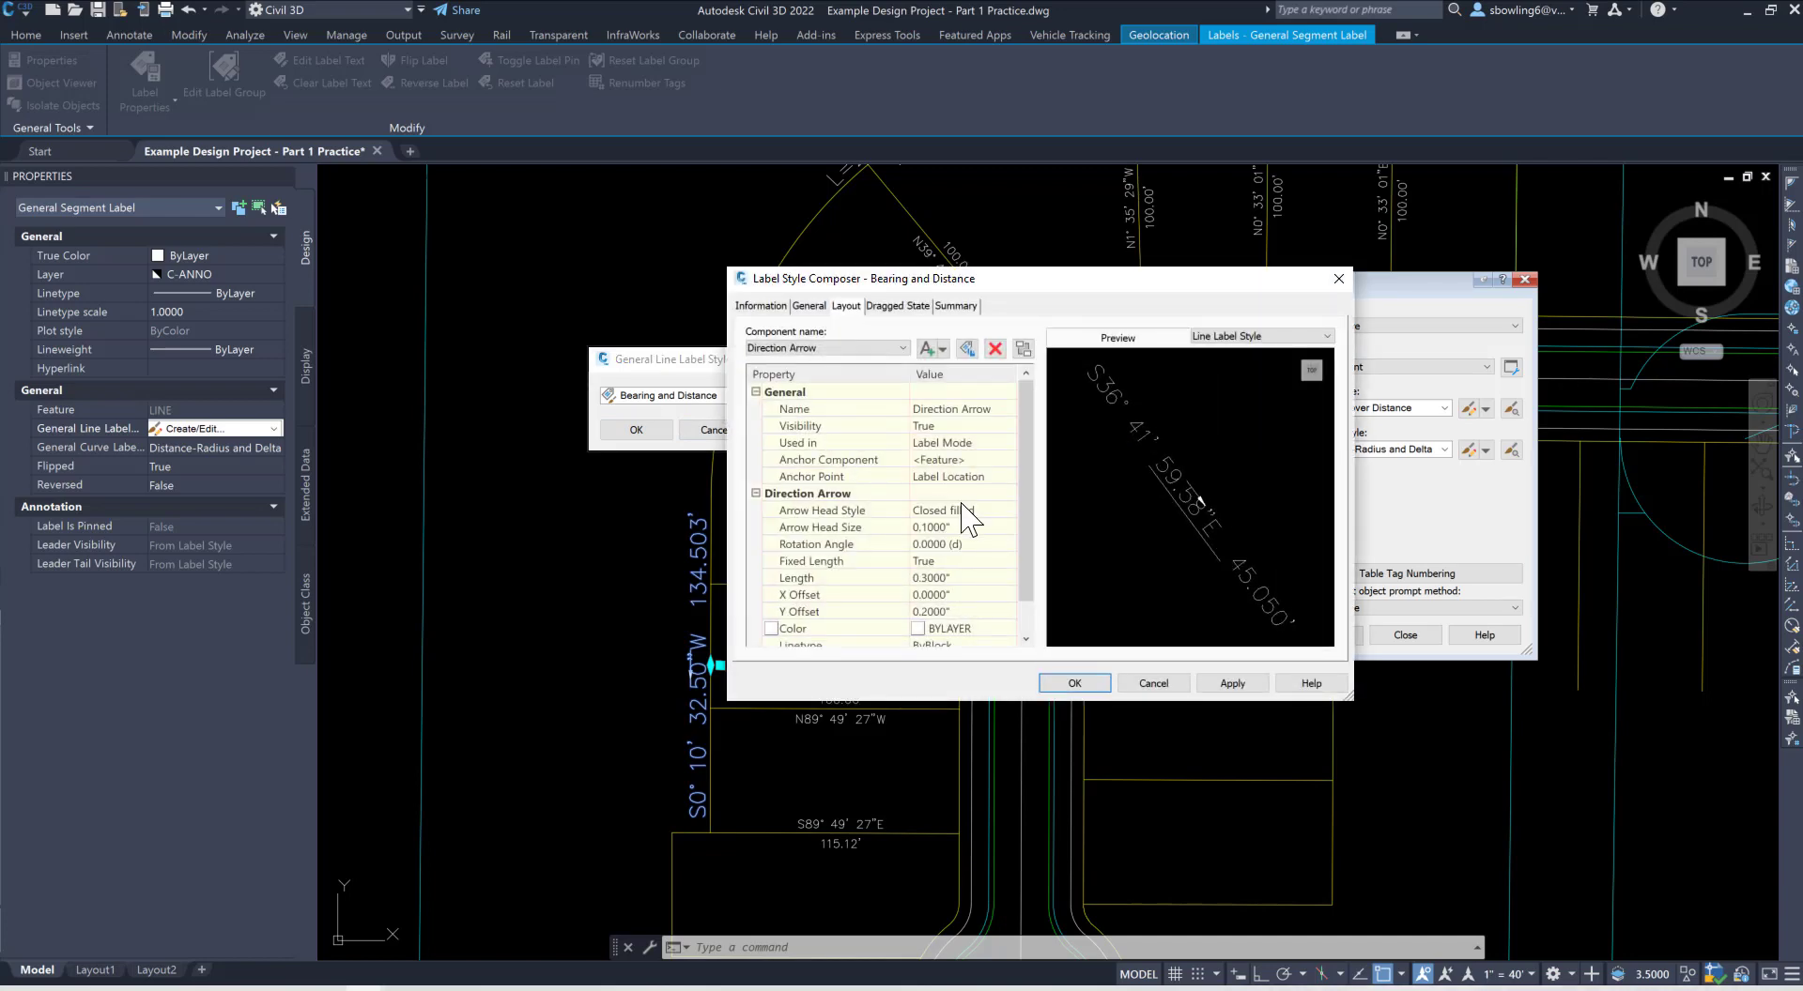
Step: Set the text height of the label style's Bearing component to 0.08 inches
{"action": "left_click", "coordinate": [965, 529]}
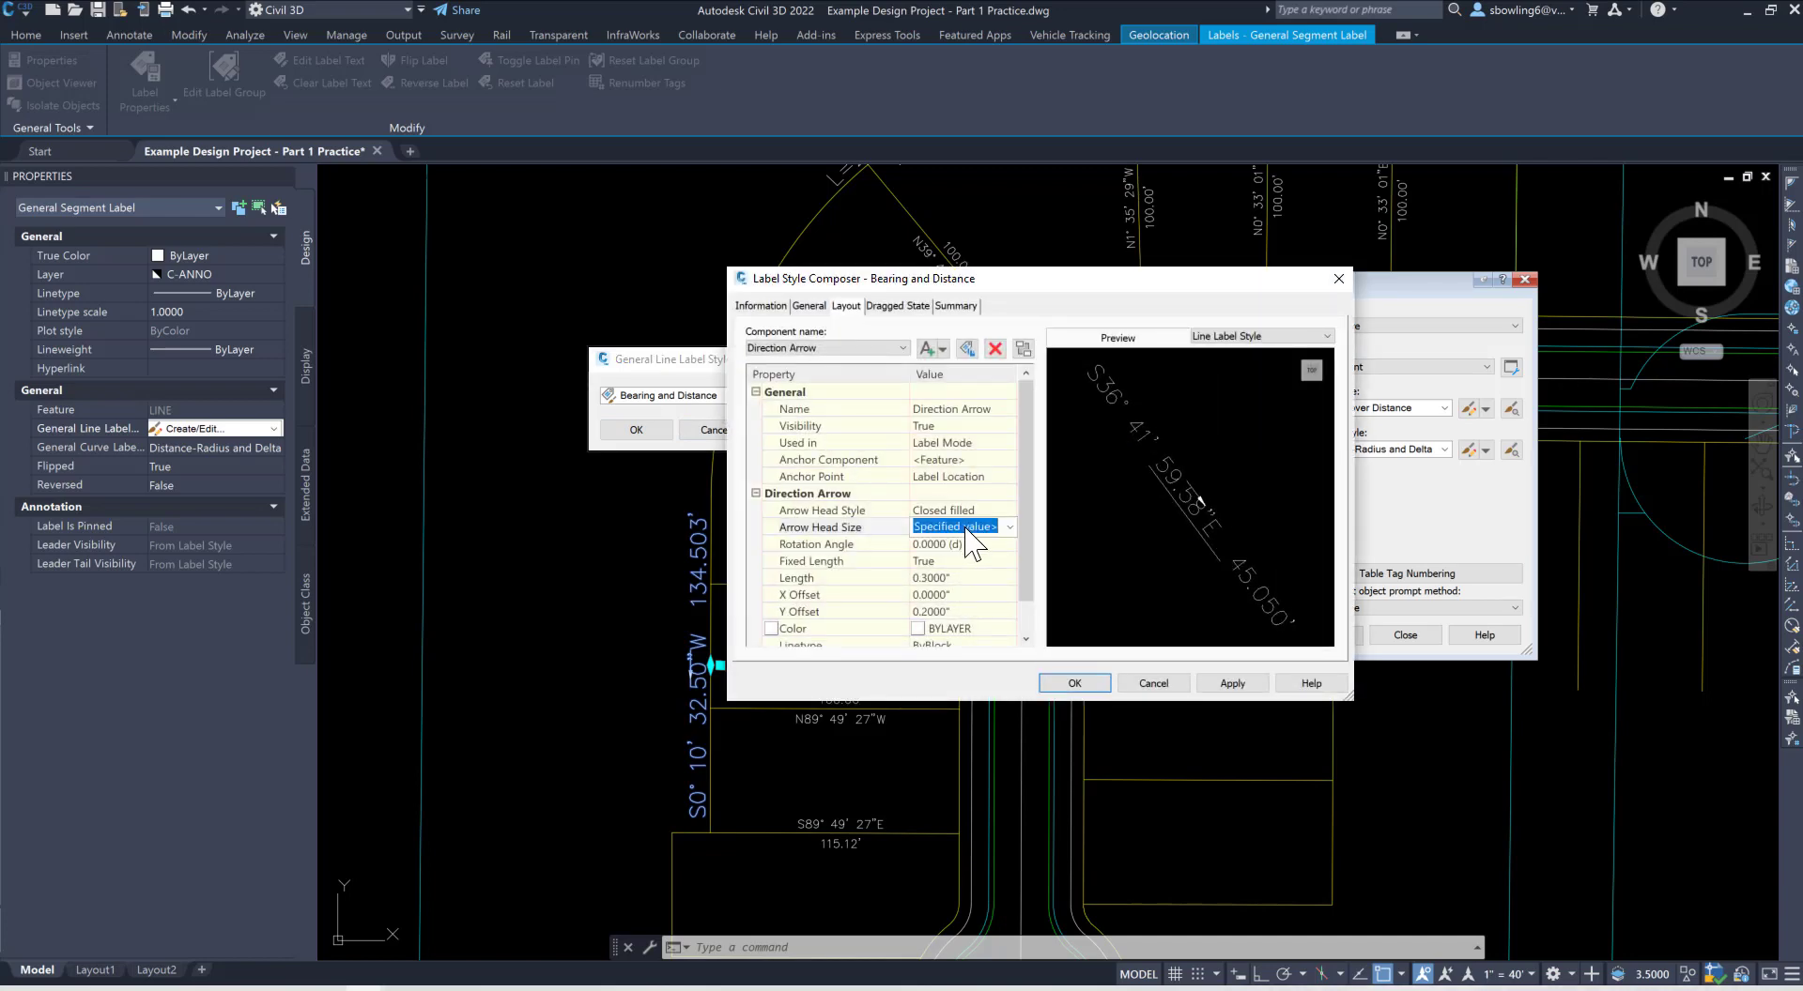
{"action": "left_click", "coordinate": [858, 348]}
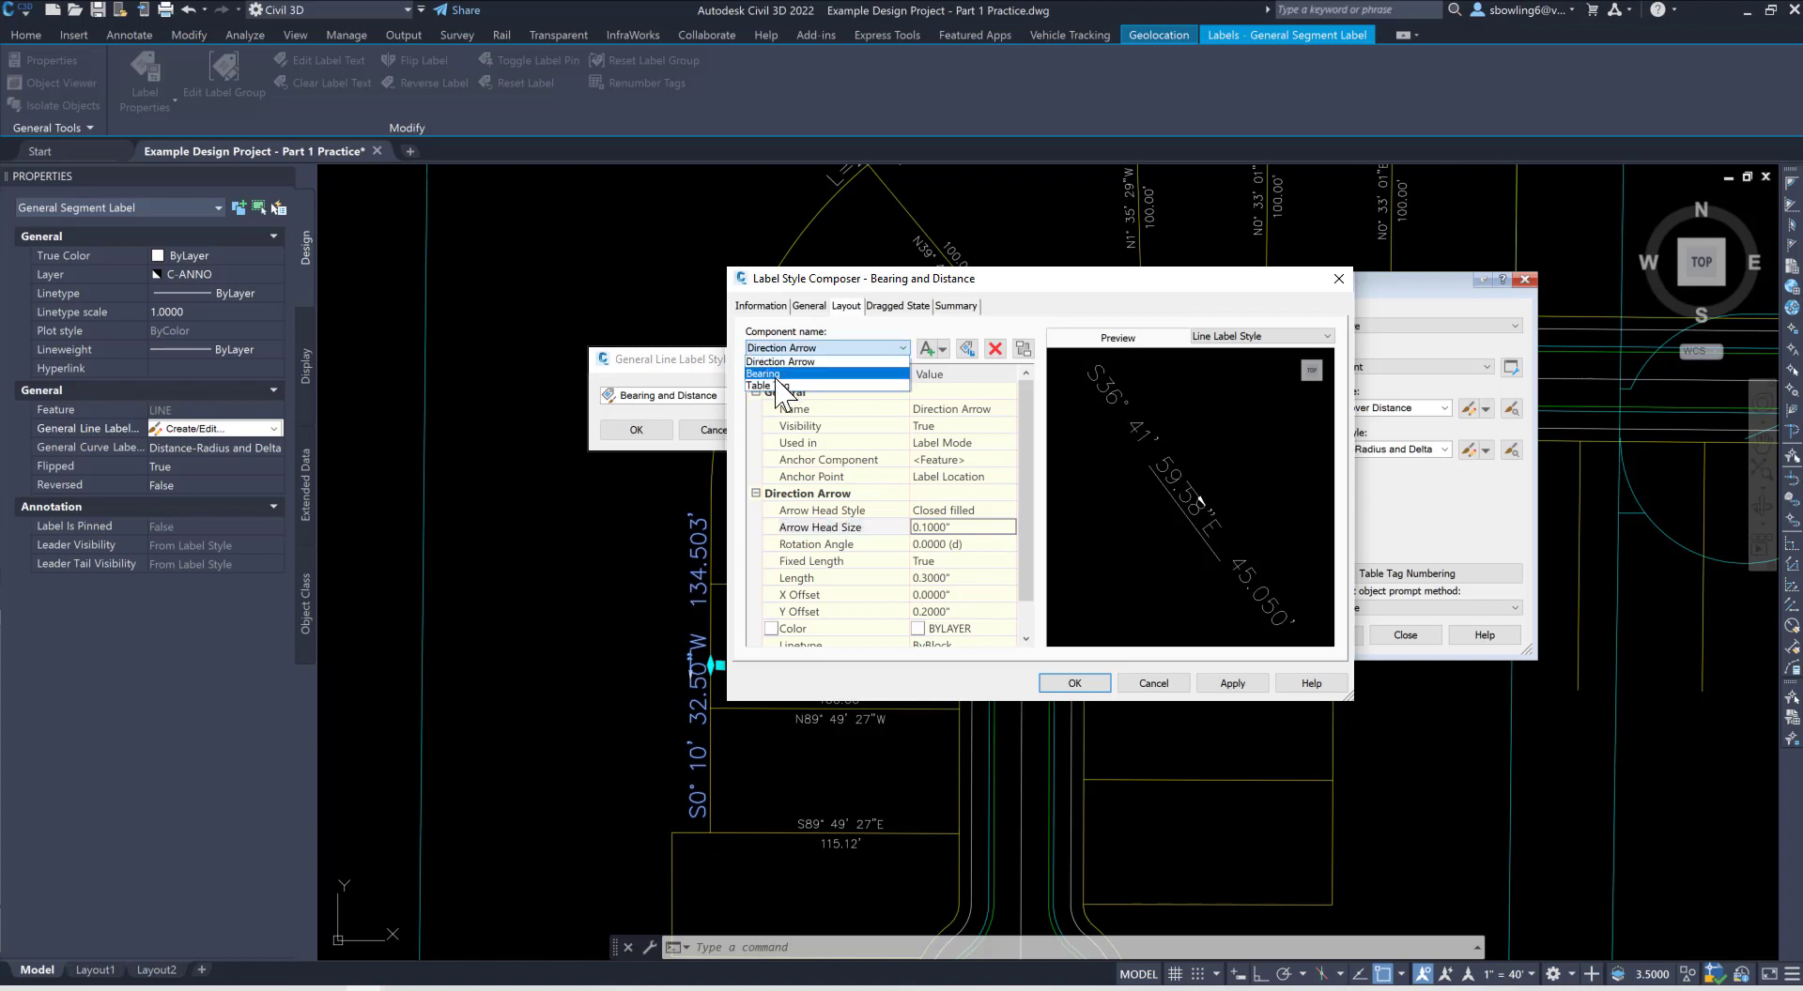
{"action": "left_click", "coordinate": [776, 374]}
{"action": "left_click", "coordinate": [967, 527]}
{"action": "type", "text": "."}
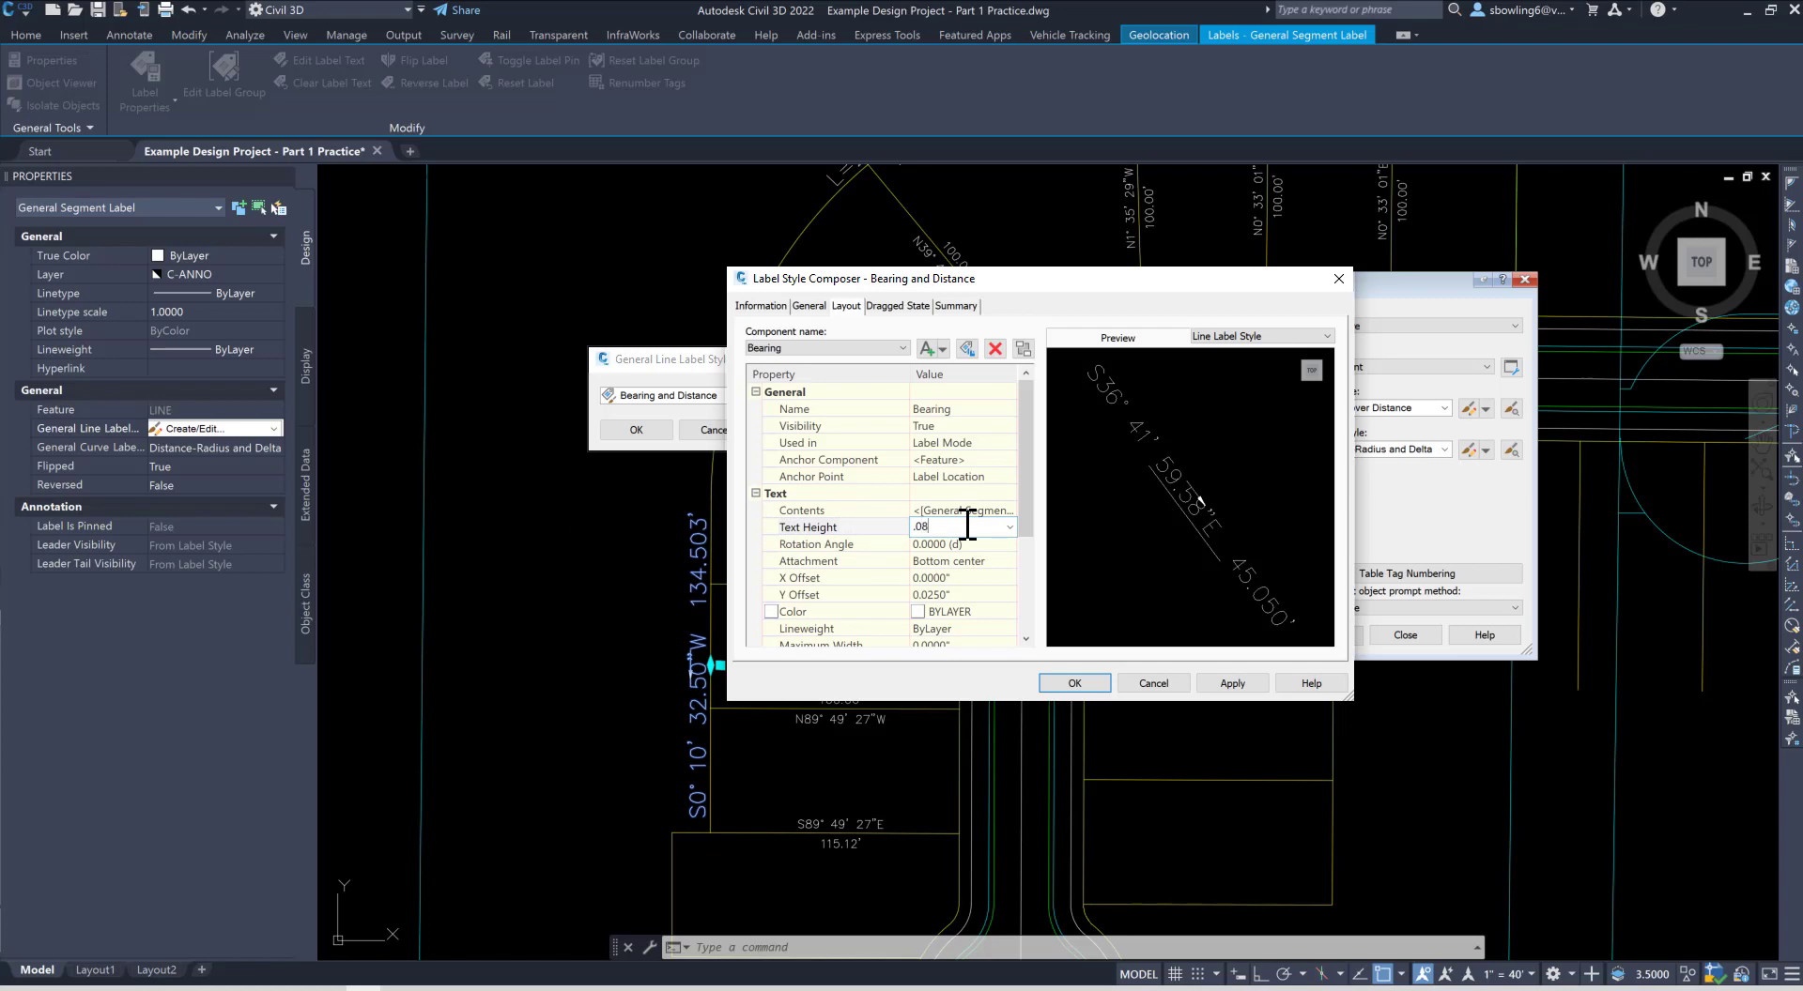
{"action": "type", "text": "08"}
Step: Open the Bearing component's text contents for editing and select its General Segment Direction field
{"action": "left_click", "coordinate": [1001, 511]}
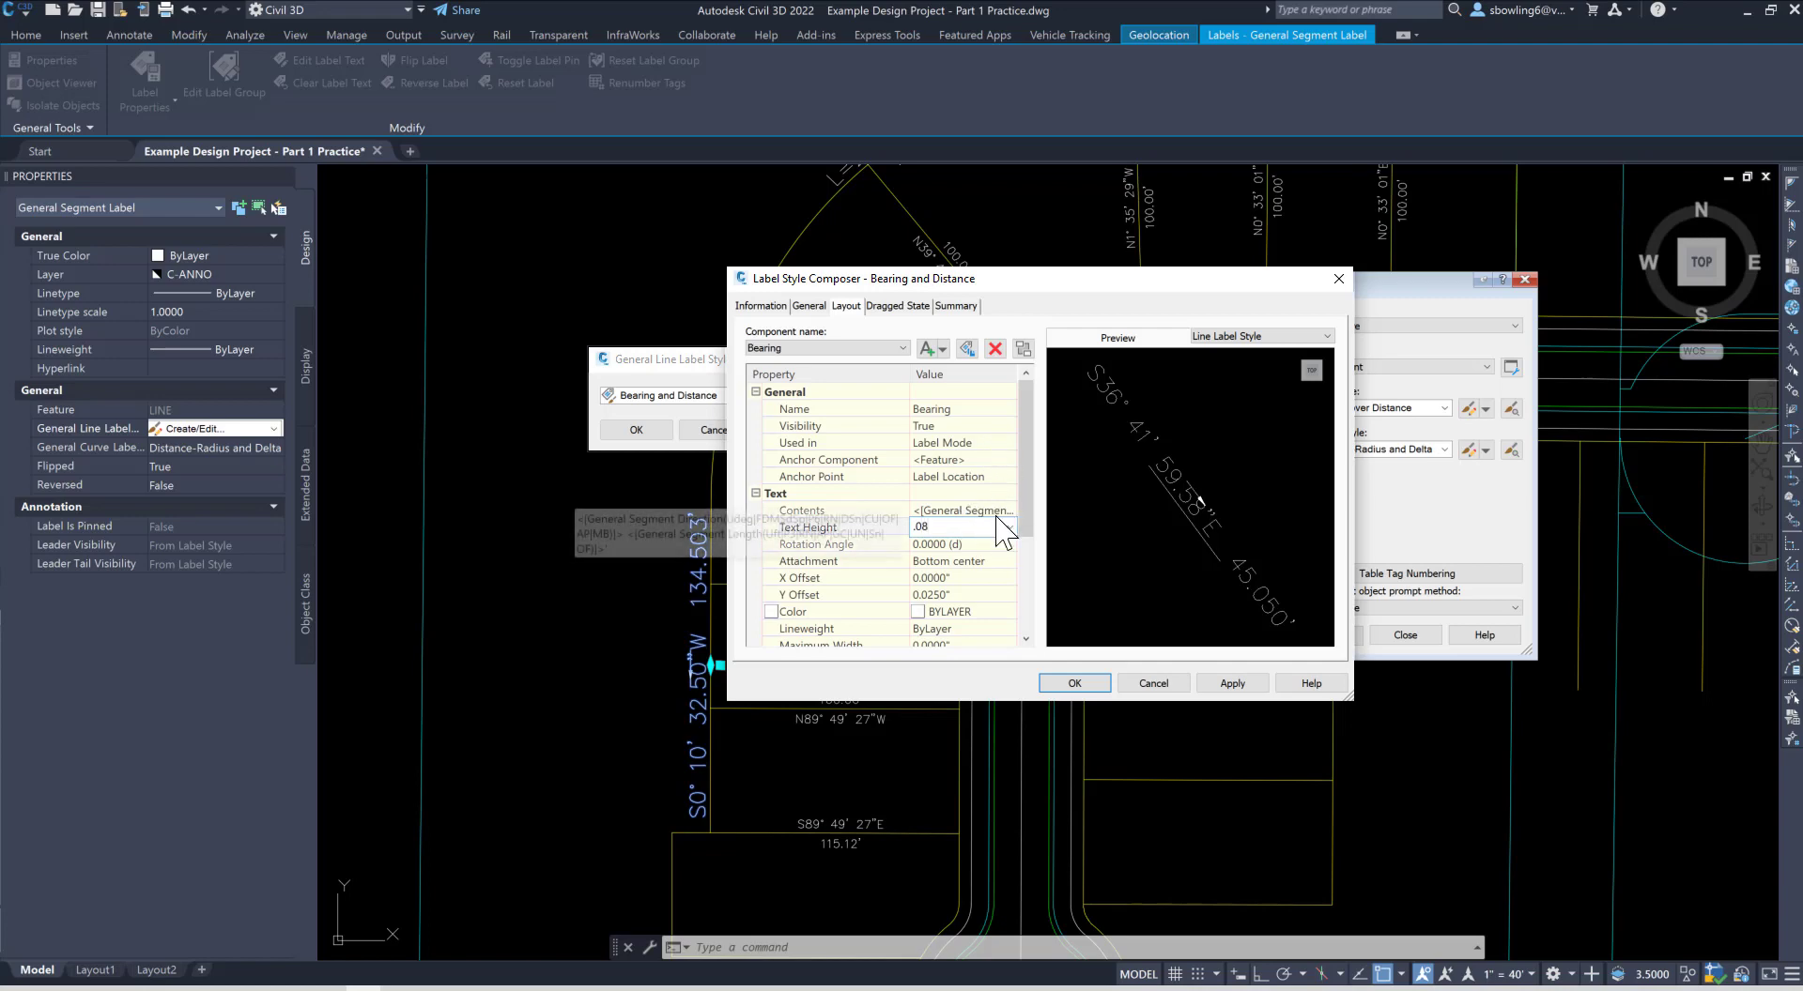
{"action": "left_click", "coordinate": [1007, 511]}
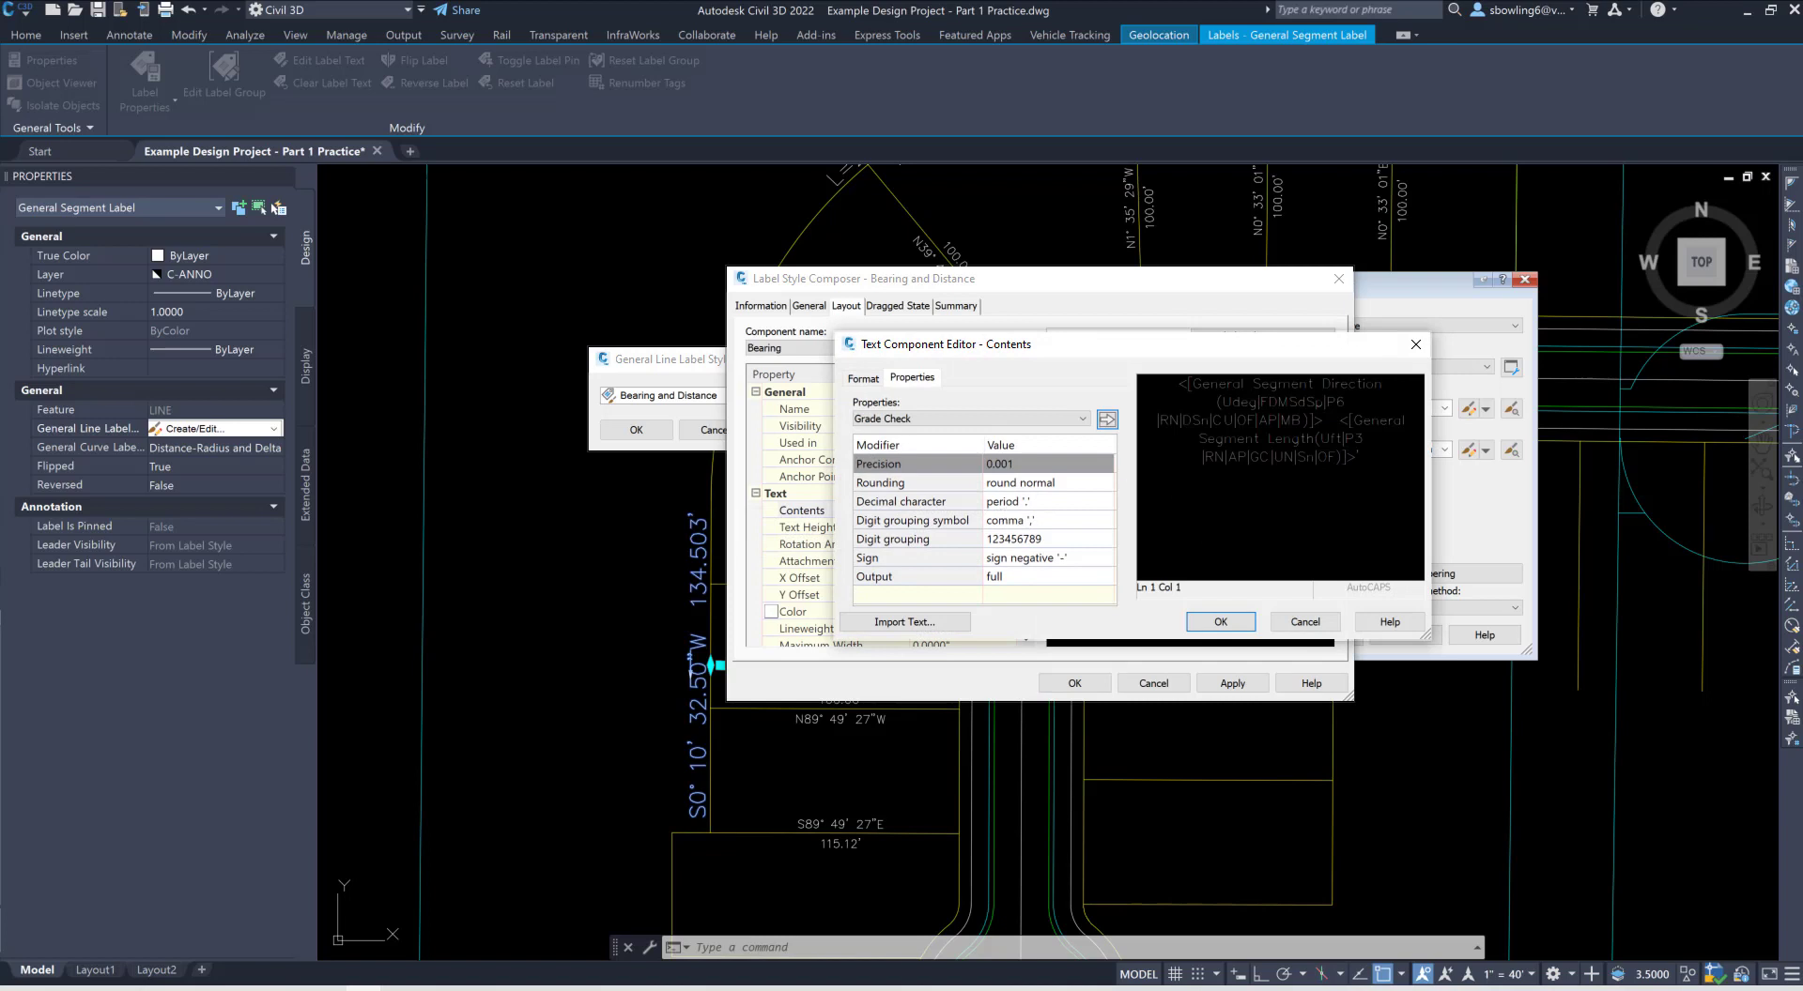
{"action": "left_click", "coordinate": [1277, 439]}
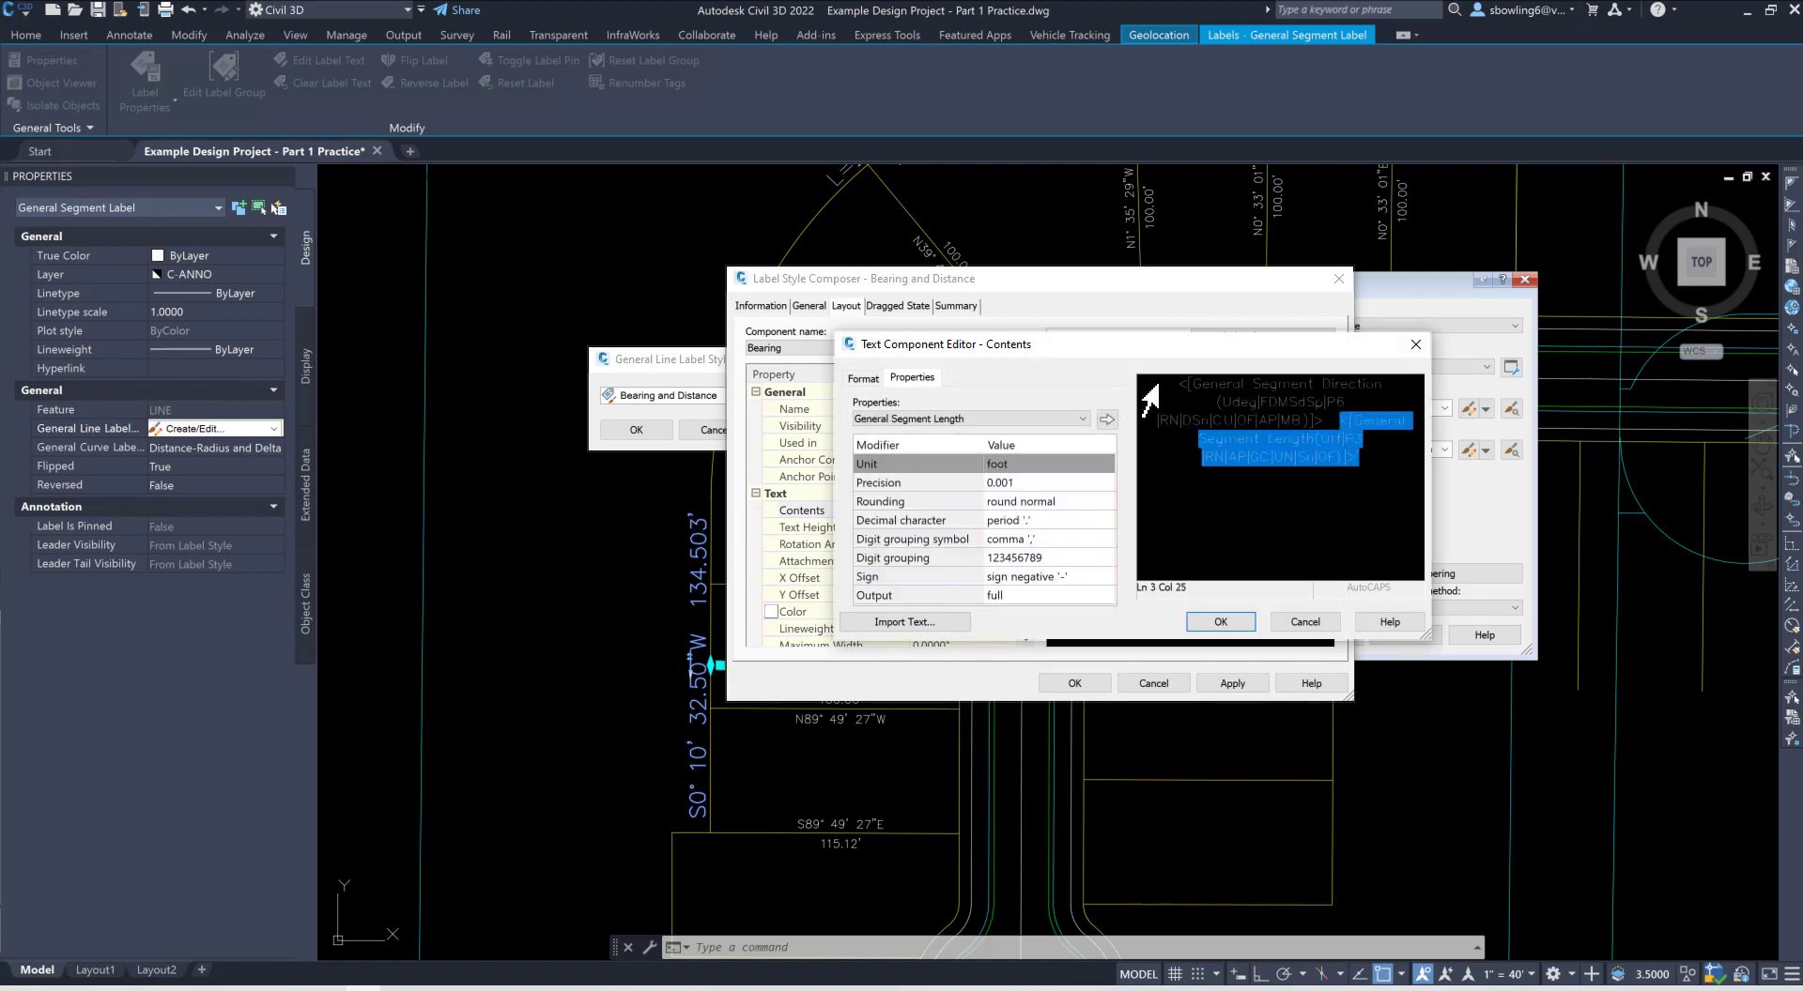
{"action": "left_click", "coordinate": [1293, 428]}
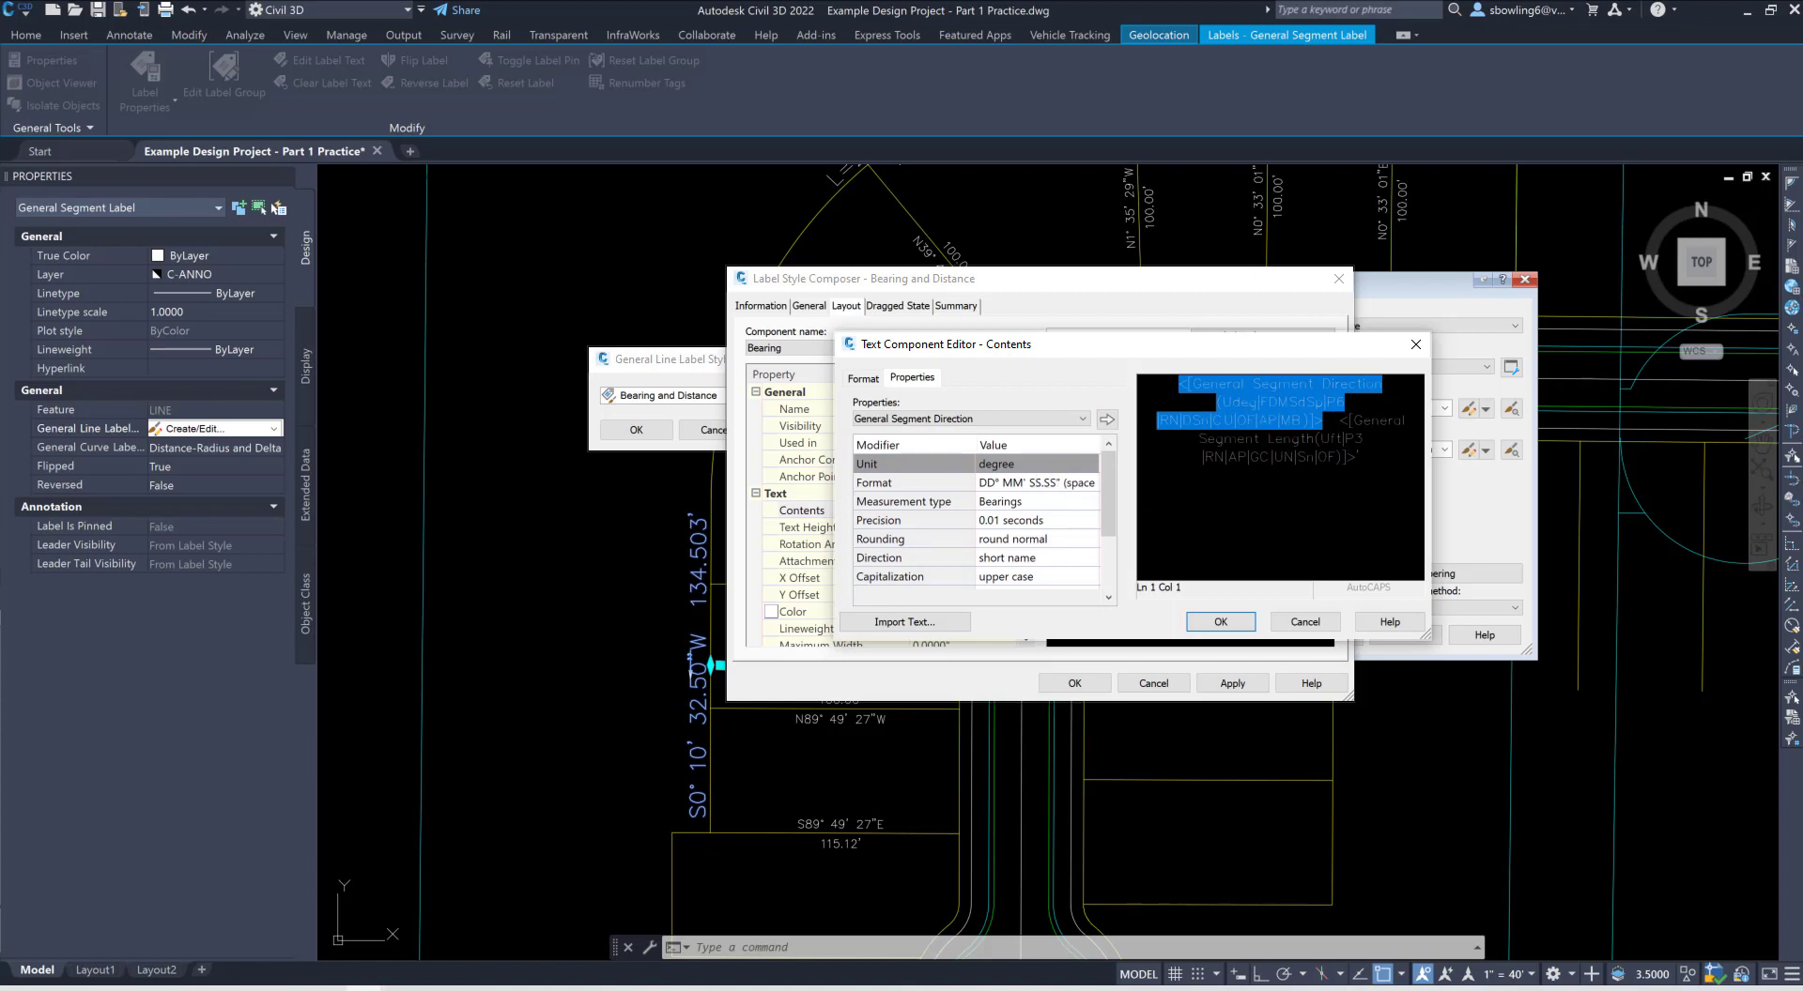
Step: Set the General Segment Direction precision to 1 degree and update the field in the label text
{"action": "left_click", "coordinate": [1085, 482]}
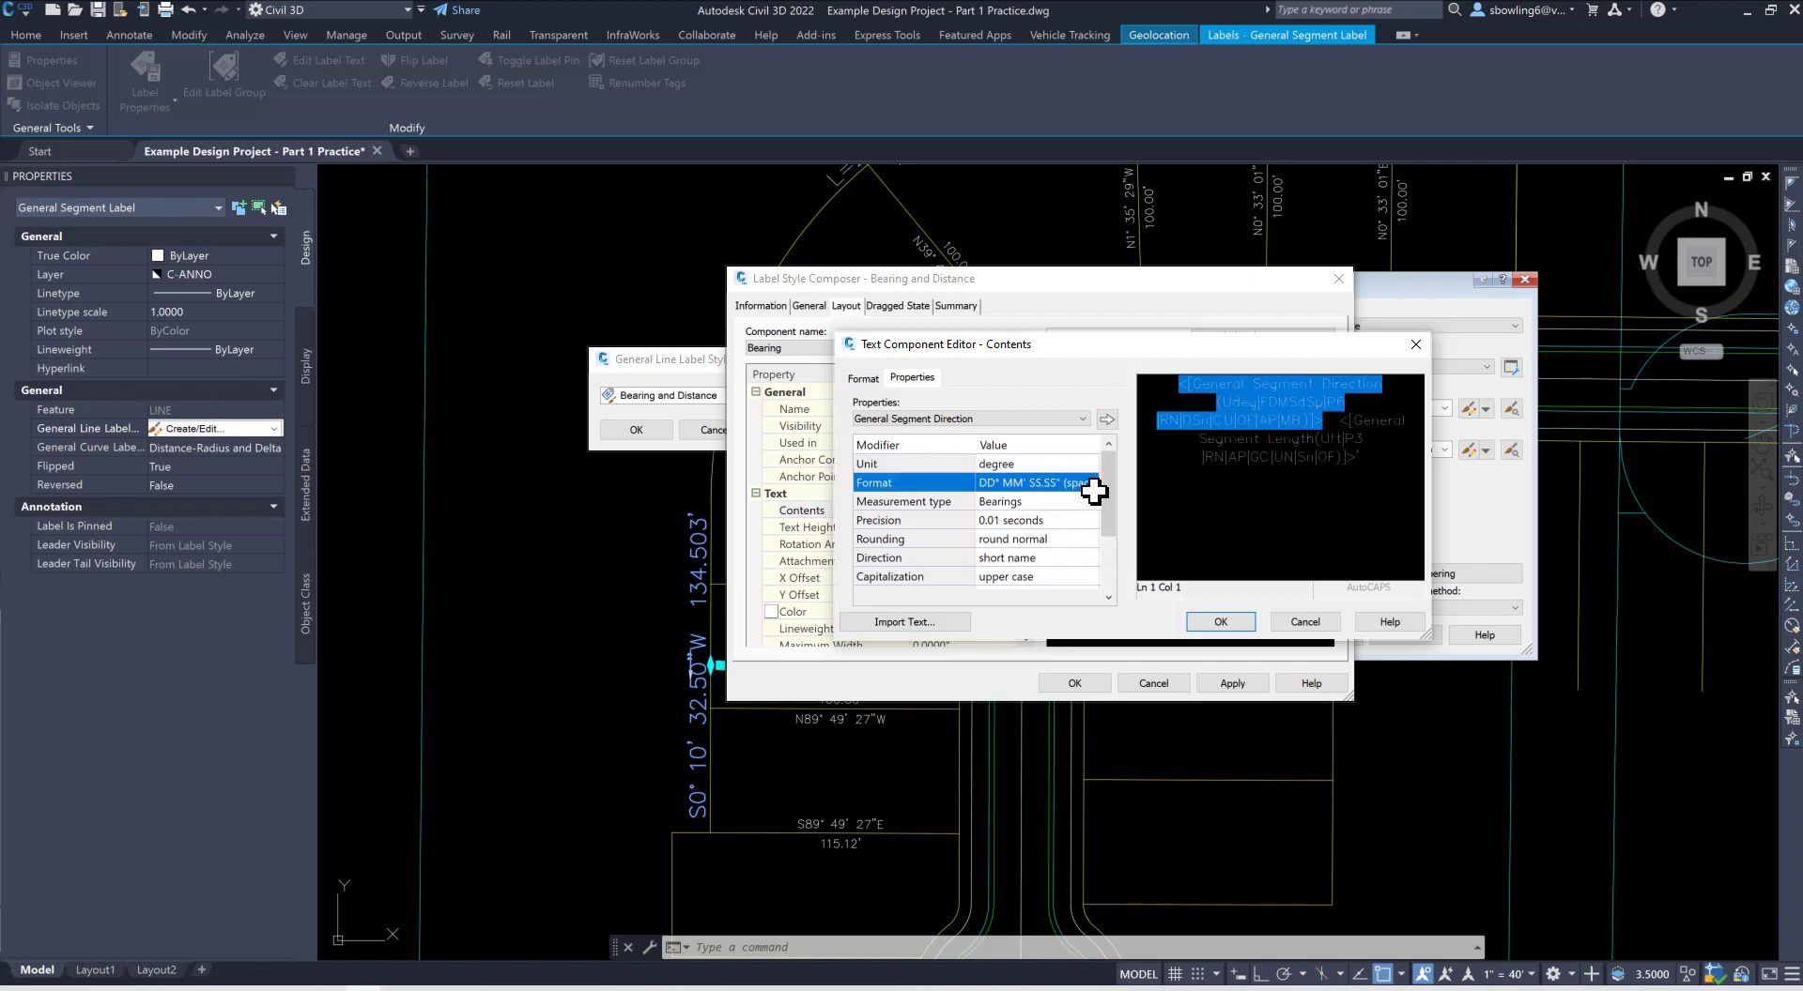
{"action": "left_click", "coordinate": [1087, 481]}
{"action": "left_click", "coordinate": [1088, 525]}
{"action": "left_click", "coordinate": [1036, 535]}
{"action": "left_click", "coordinate": [1035, 524]}
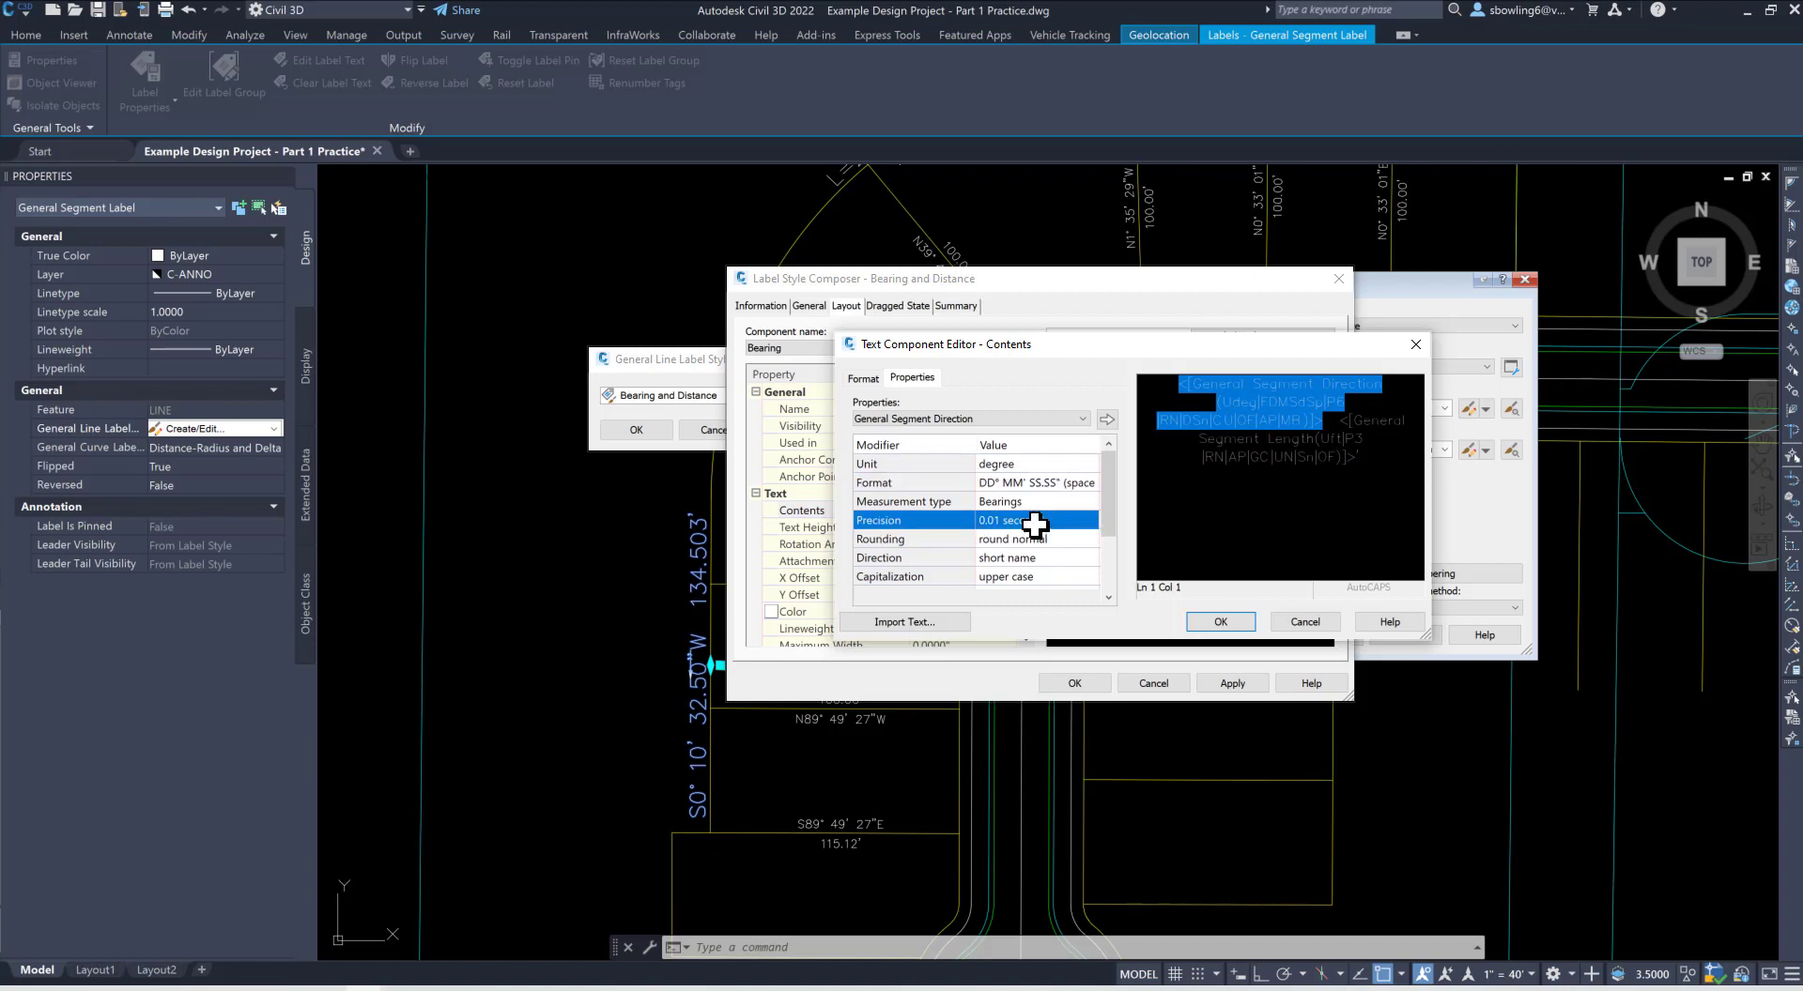
{"action": "left_click", "coordinate": [1035, 522]}
{"action": "left_click", "coordinate": [1022, 536]}
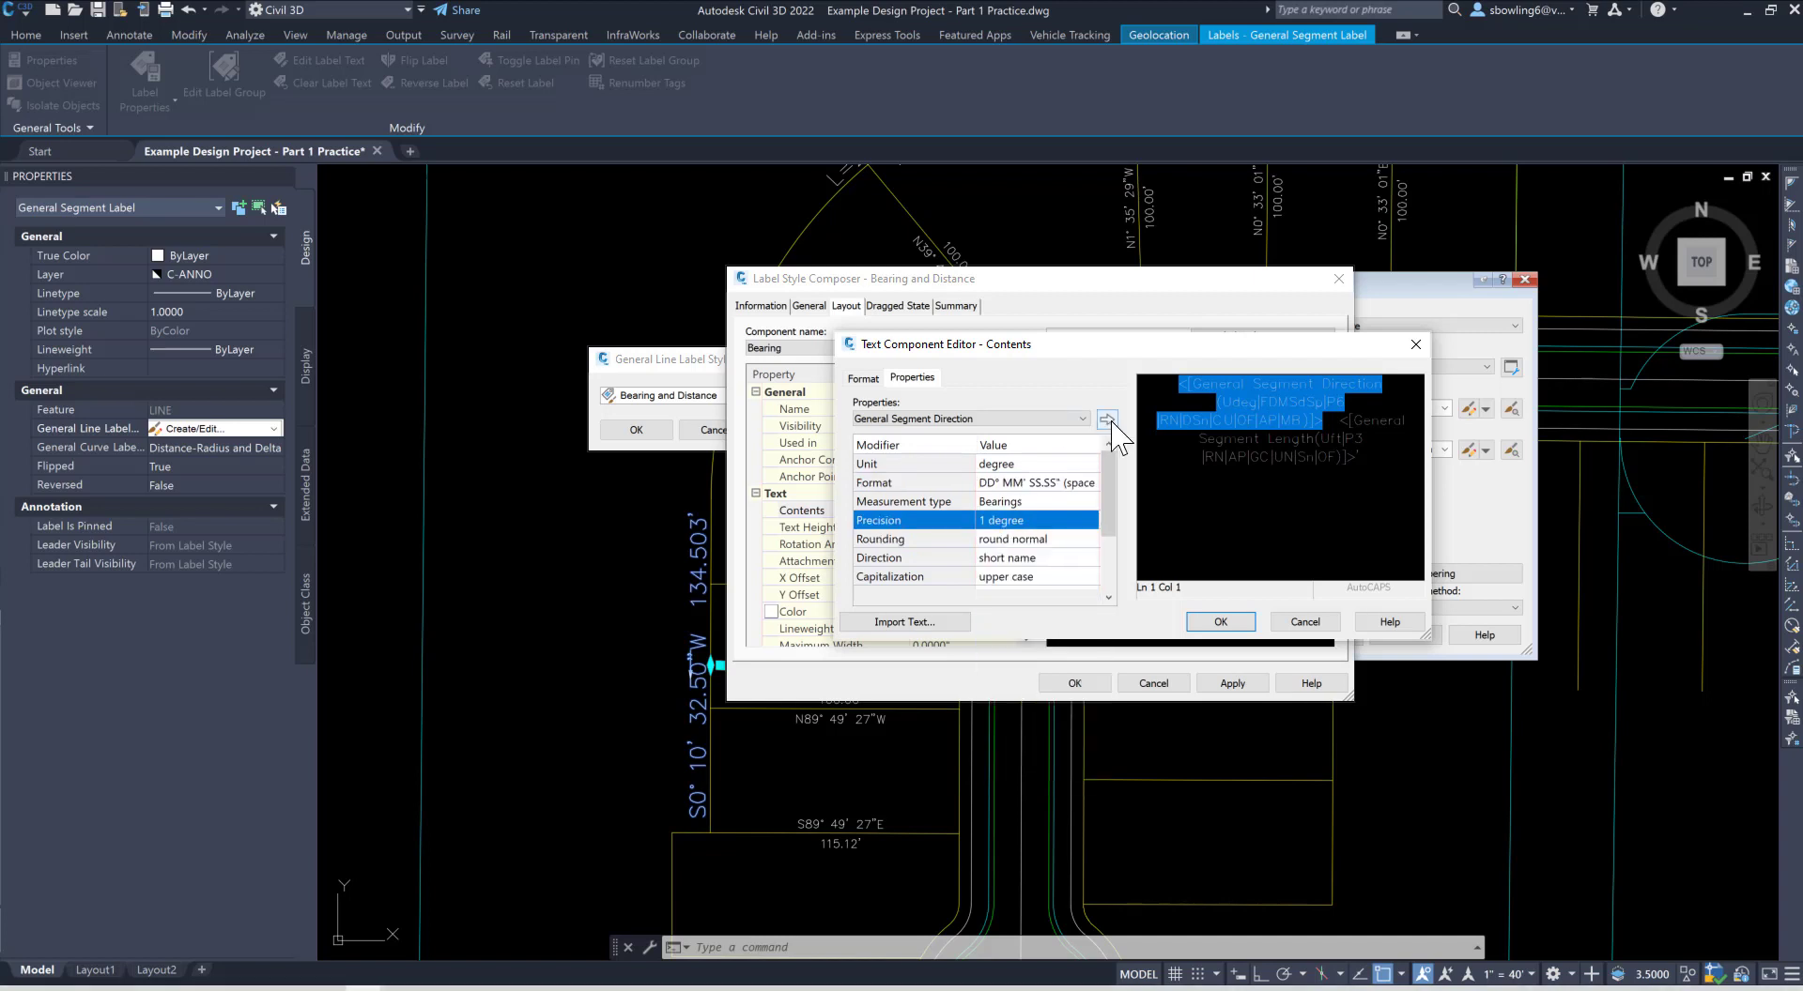
{"action": "left_click", "coordinate": [1109, 421]}
Step: Set the General Segment Direction precision to 1 second and update the field in the label text
{"action": "left_click", "coordinate": [1050, 526]}
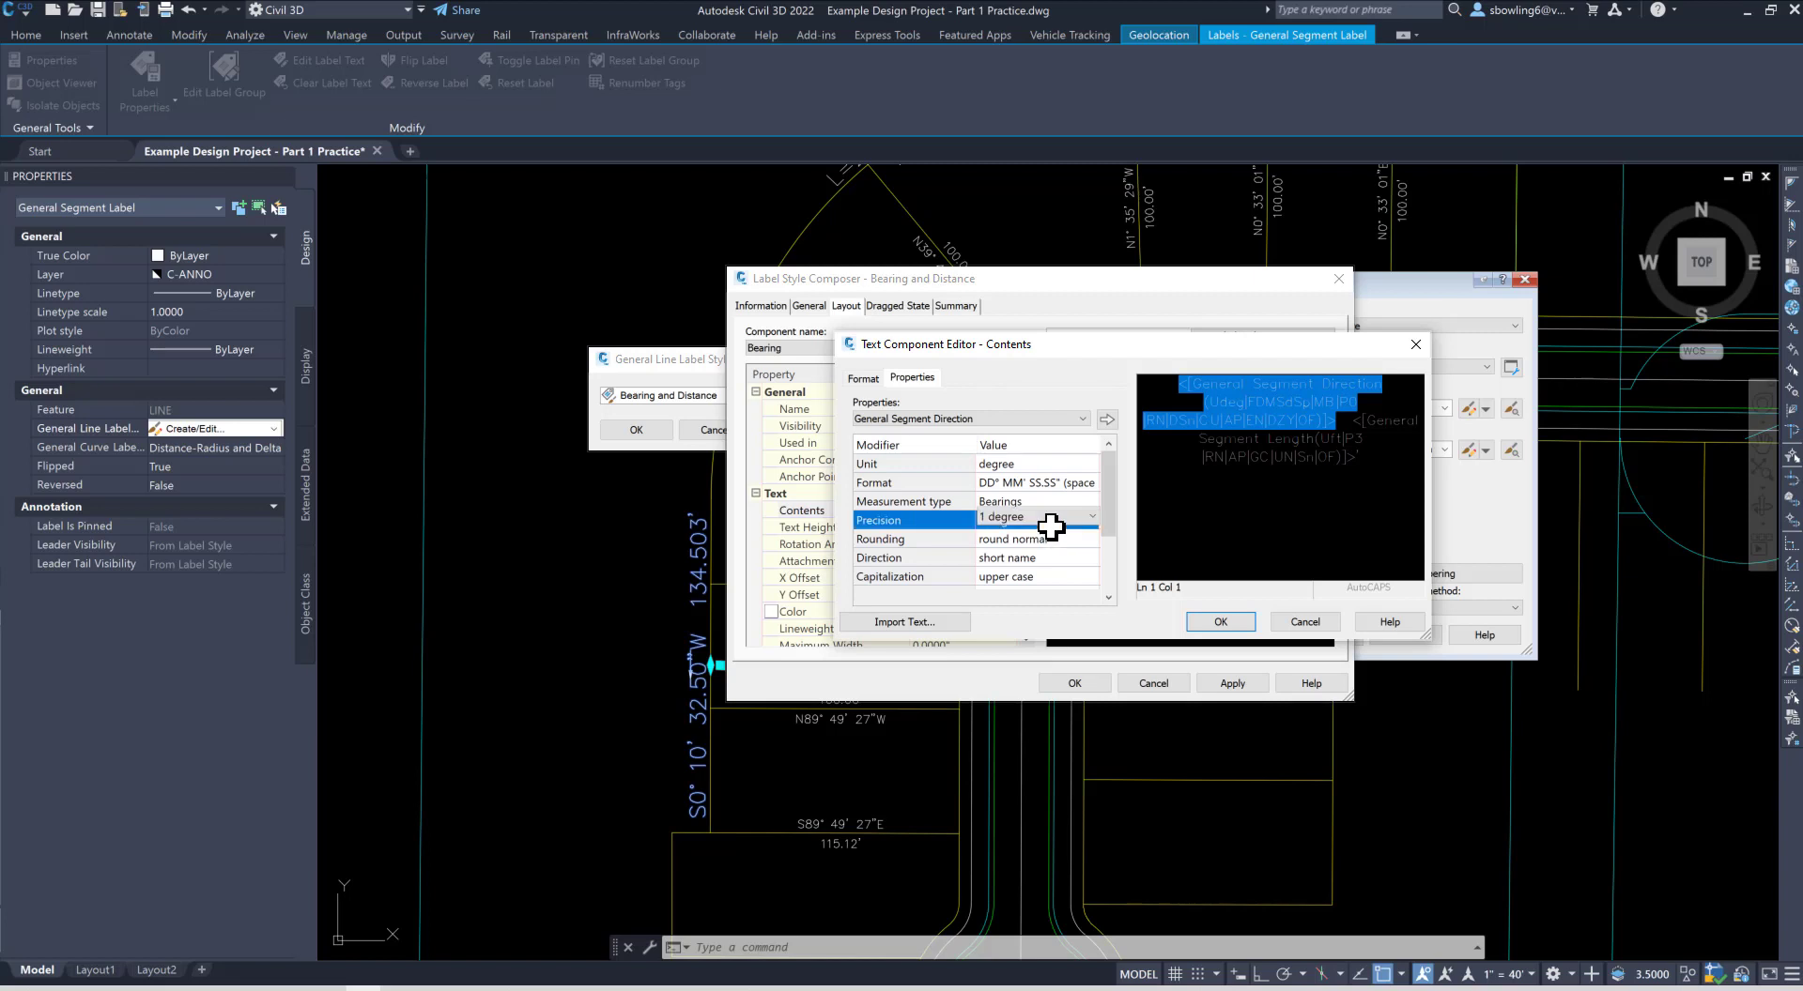
{"action": "left_click", "coordinate": [1050, 527]}
{"action": "left_click", "coordinate": [1032, 595]}
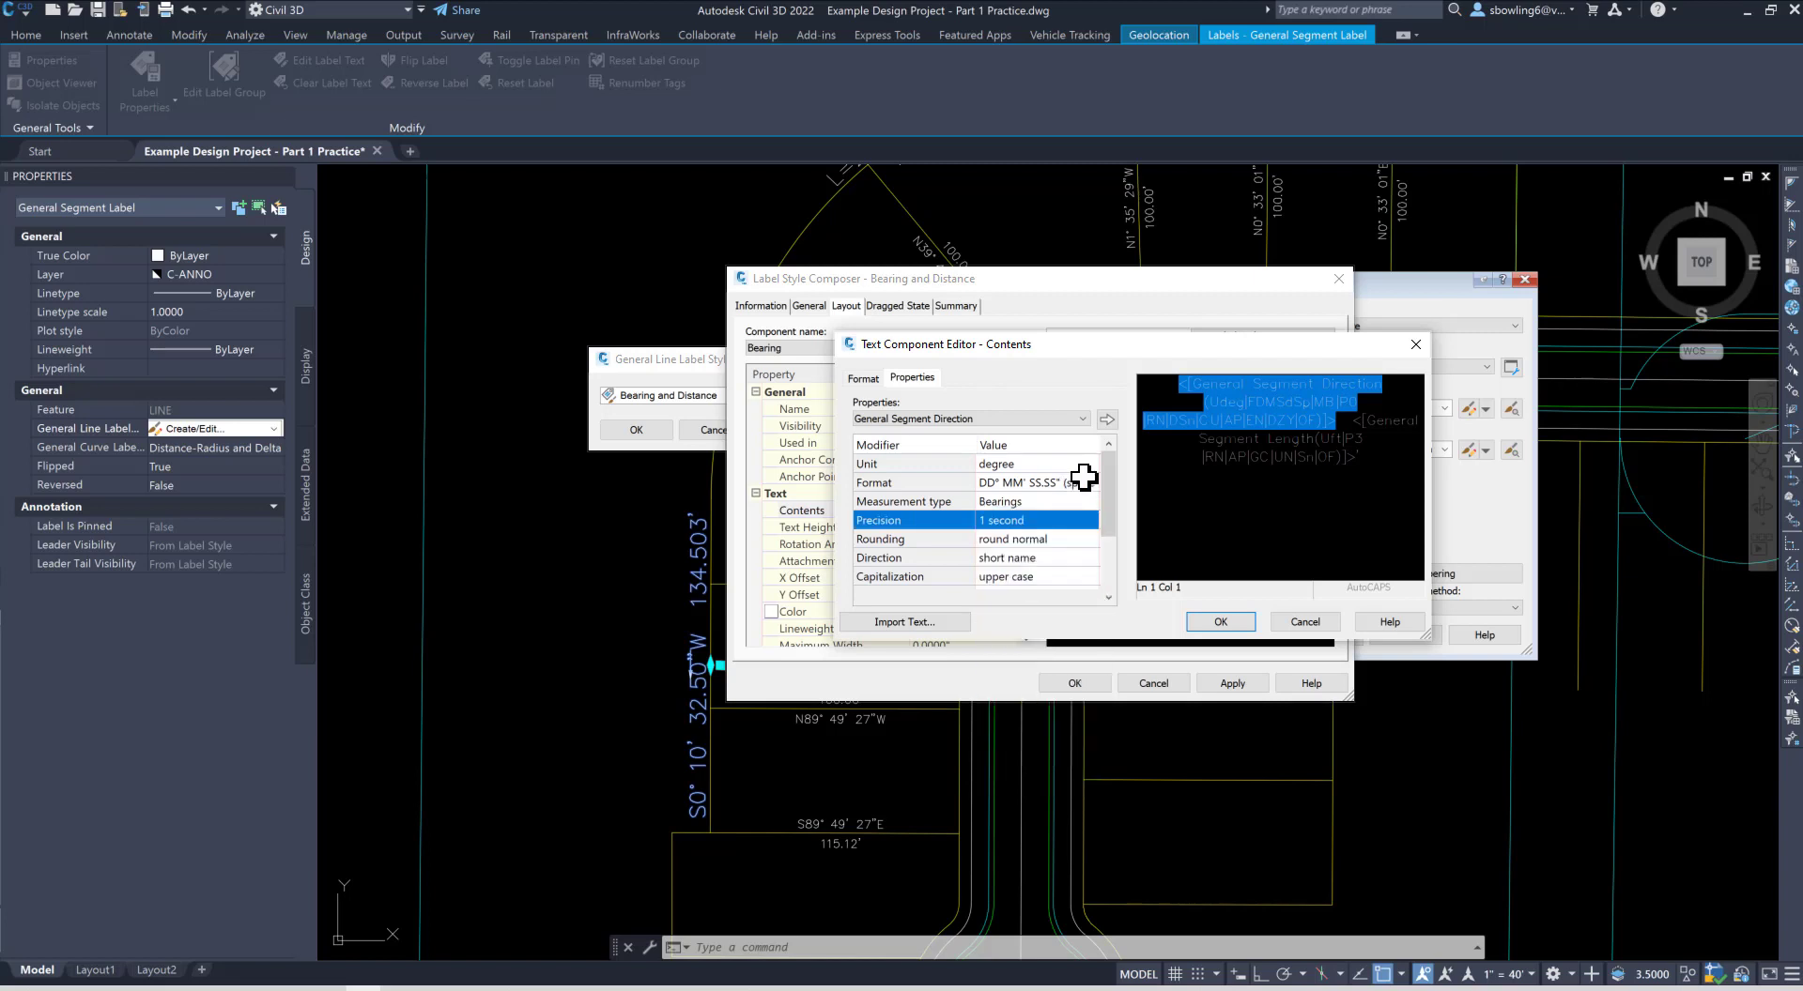
{"action": "left_click", "coordinate": [1109, 419]}
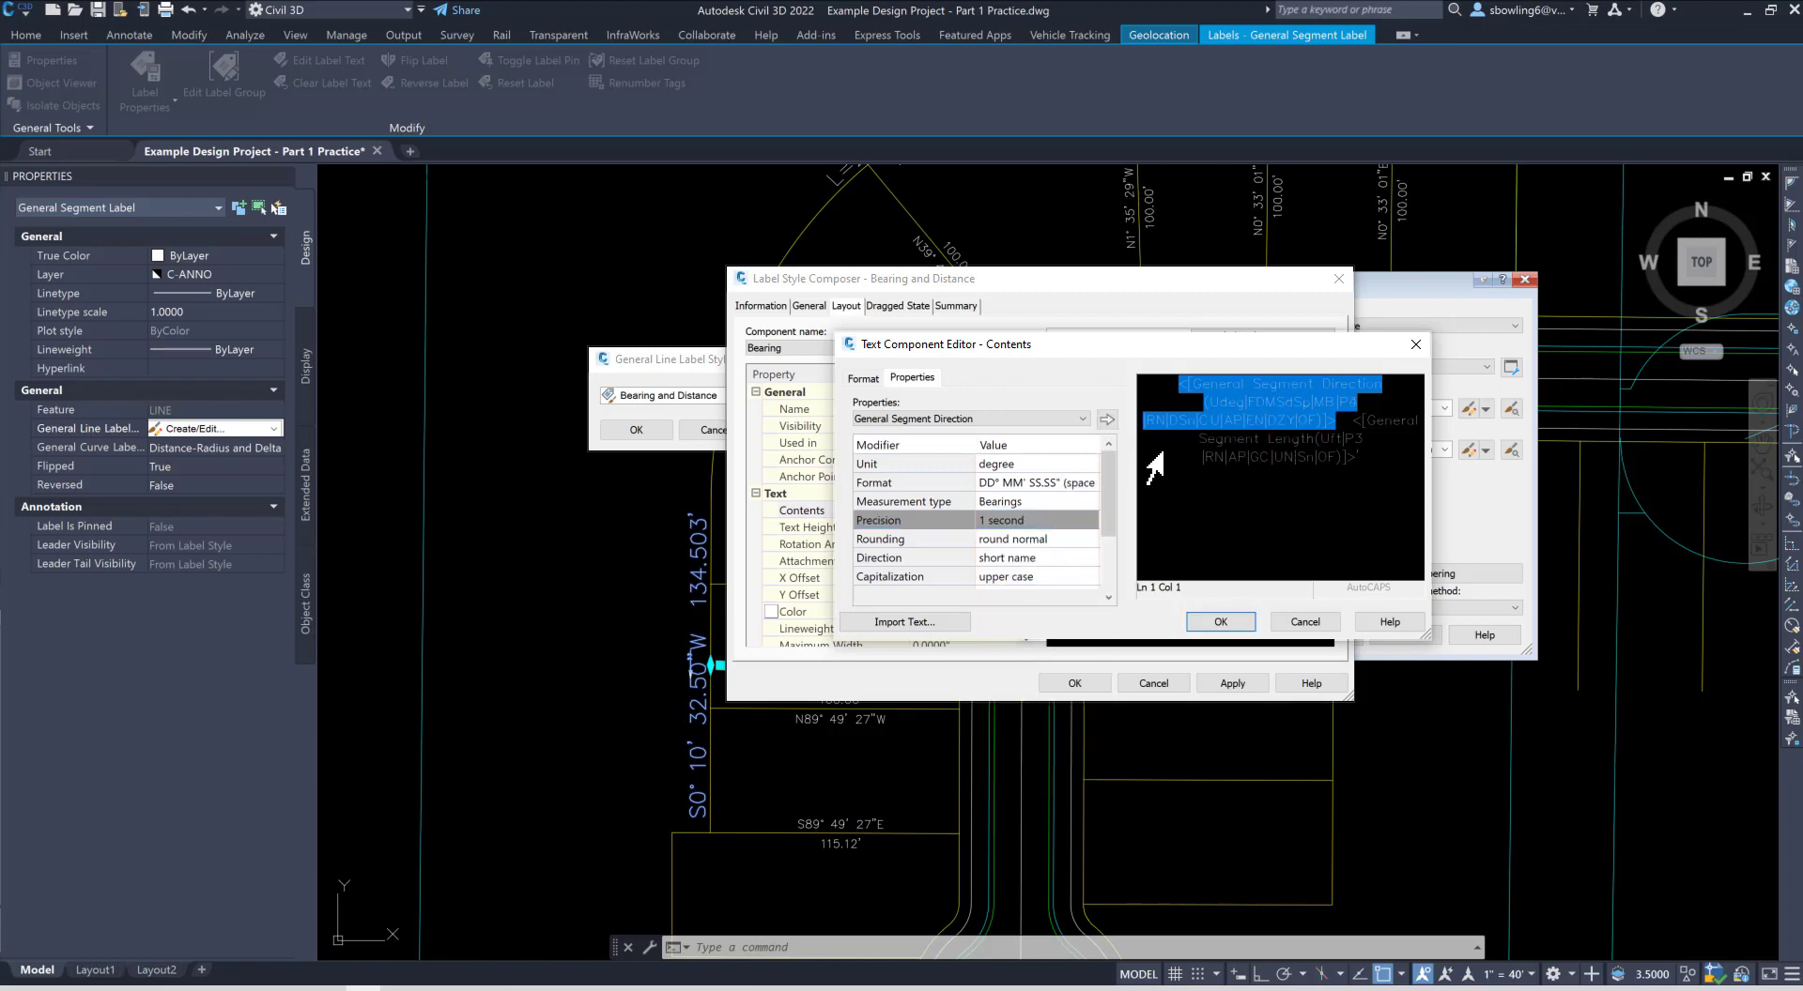
Step: Set the General Segment Length precision to 0.01, update its field in the label text and accept the edited contents
{"action": "left_click", "coordinate": [1368, 435]}
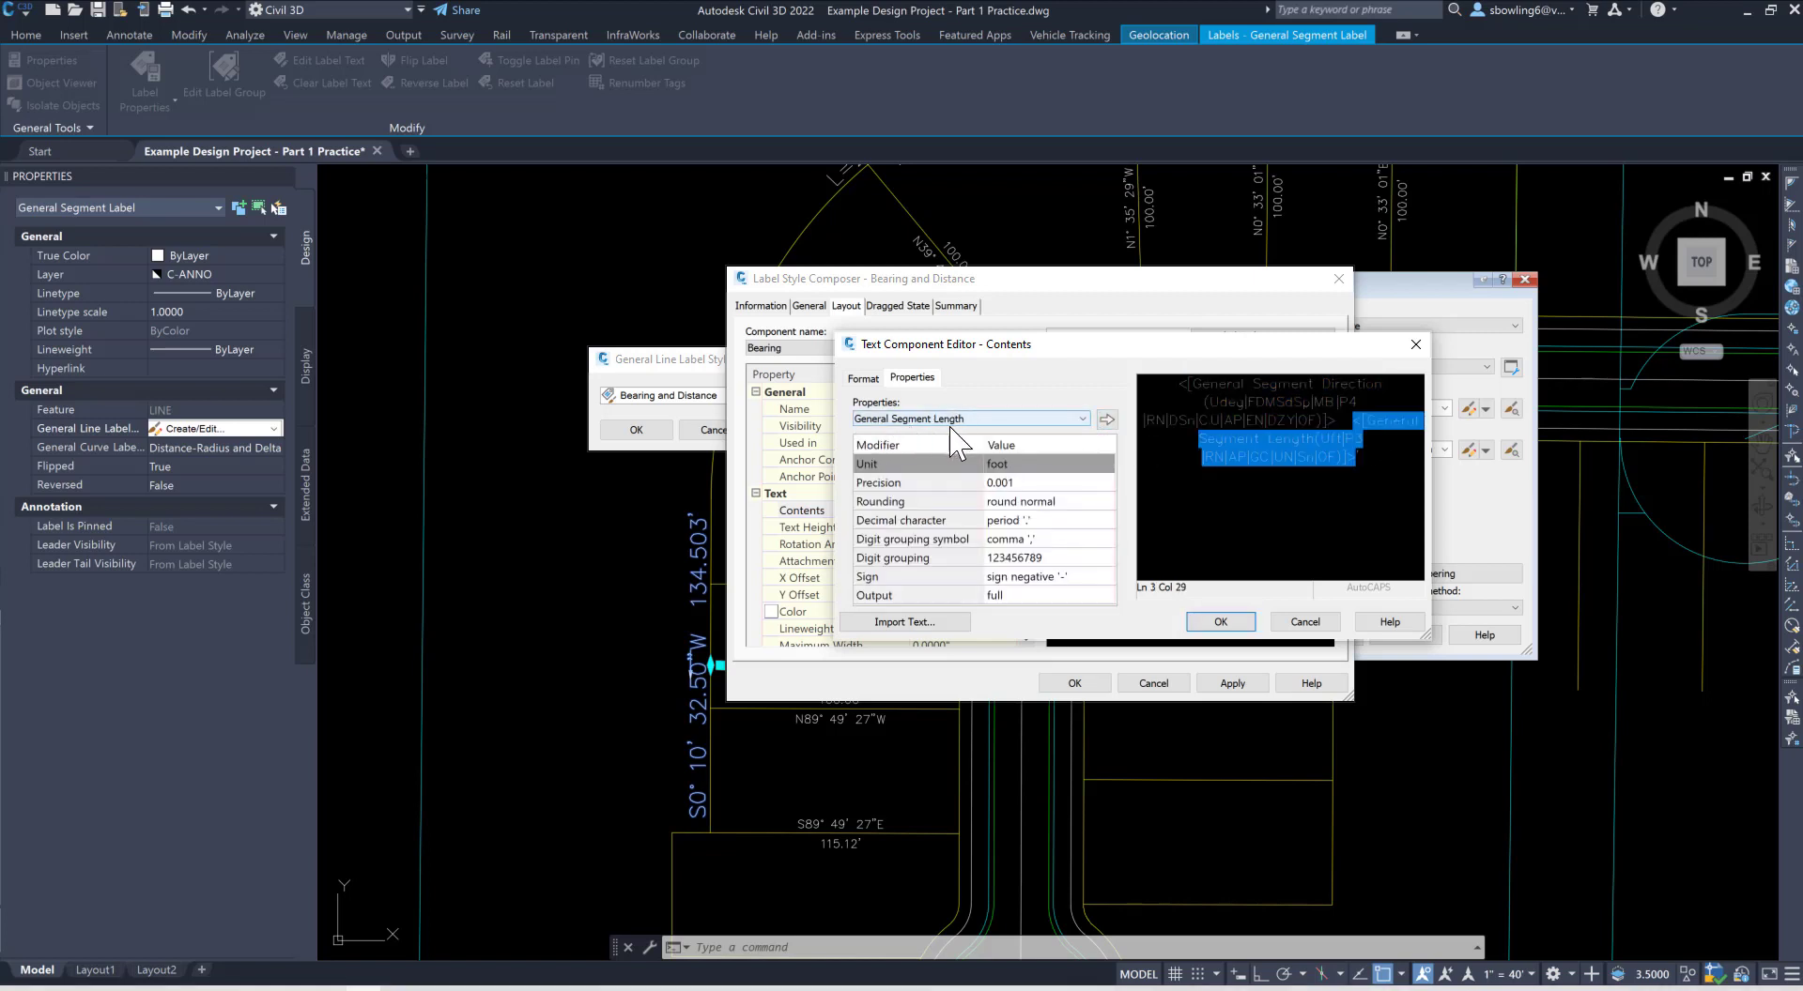
{"action": "left_click", "coordinate": [1056, 483]}
{"action": "left_click", "coordinate": [1051, 479]}
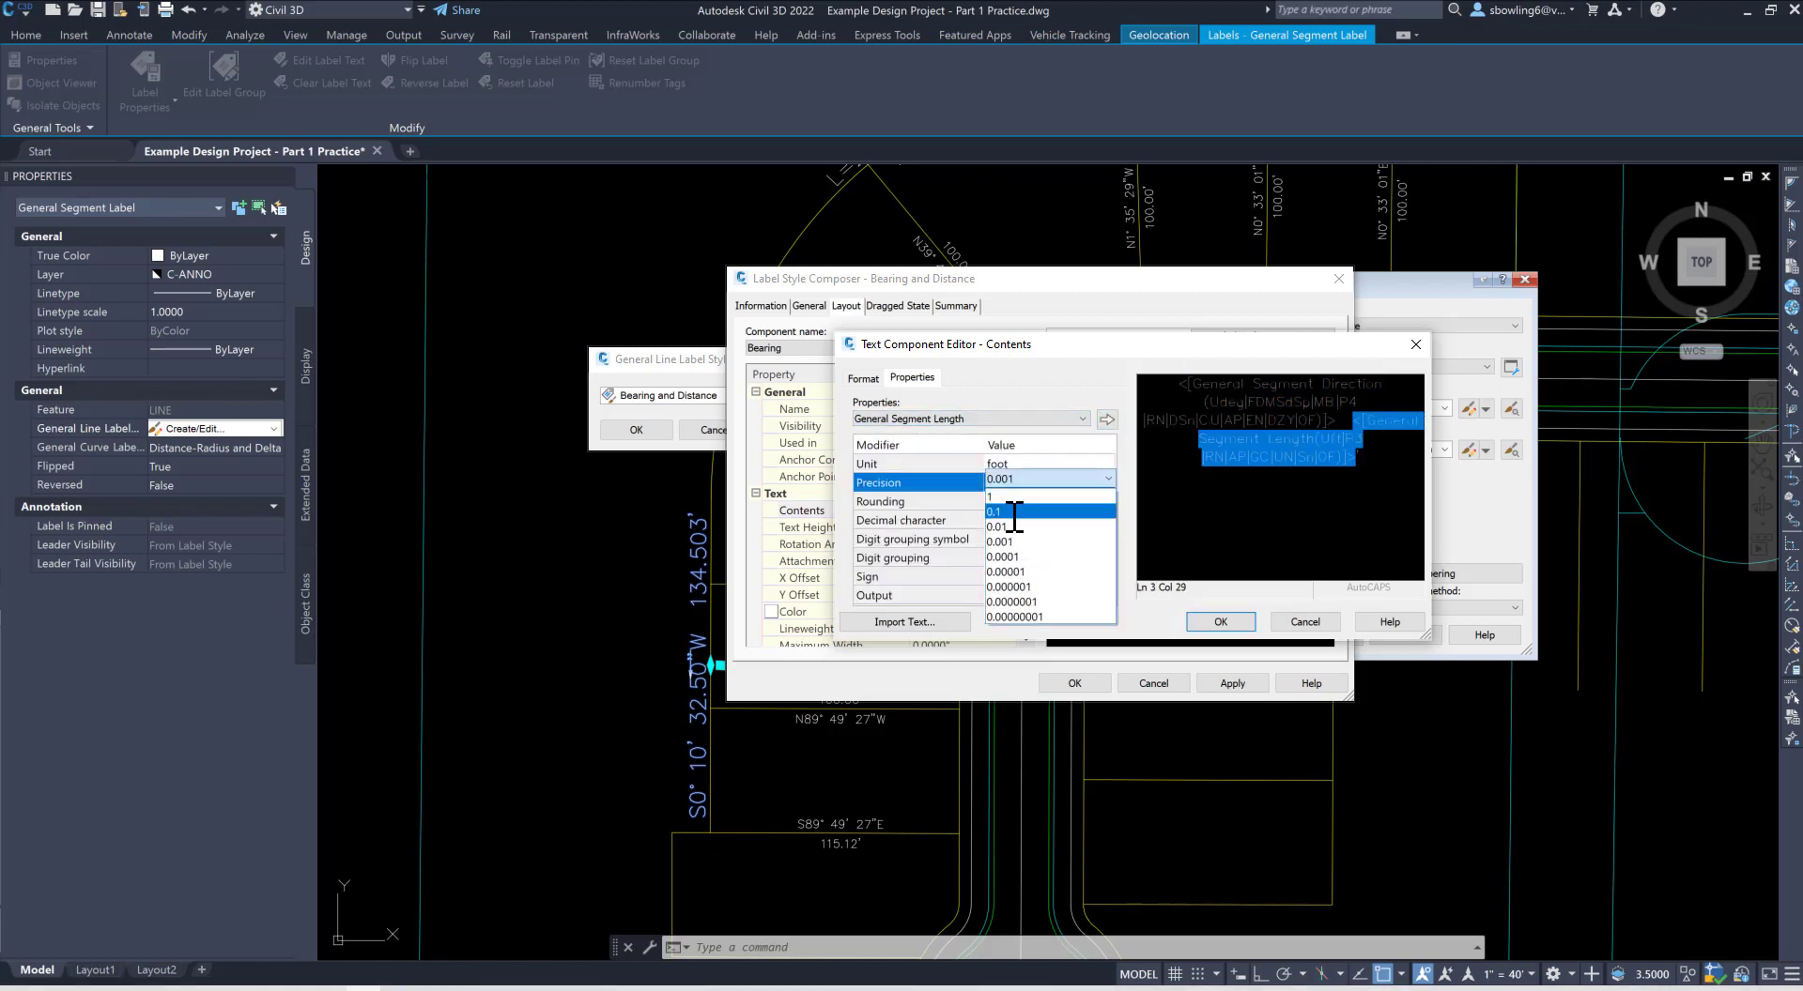
{"action": "left_click", "coordinate": [1014, 526]}
{"action": "left_click", "coordinate": [1107, 420]}
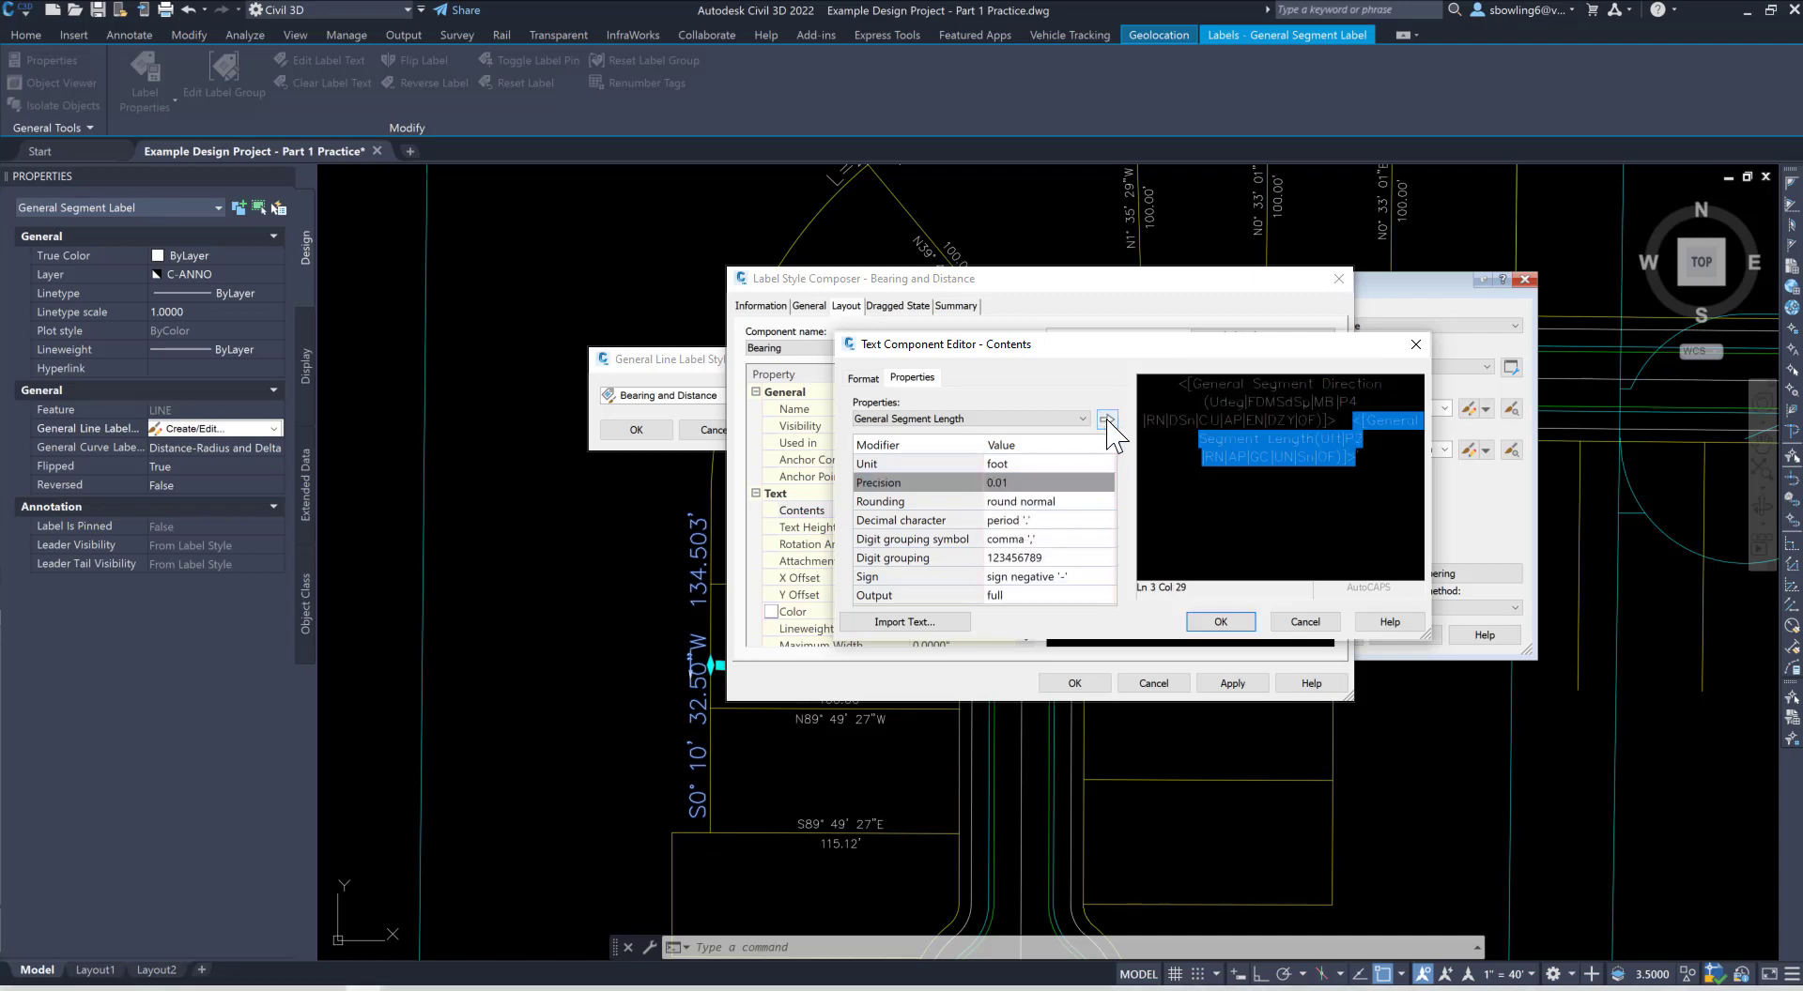
{"action": "left_click", "coordinate": [1211, 620]}
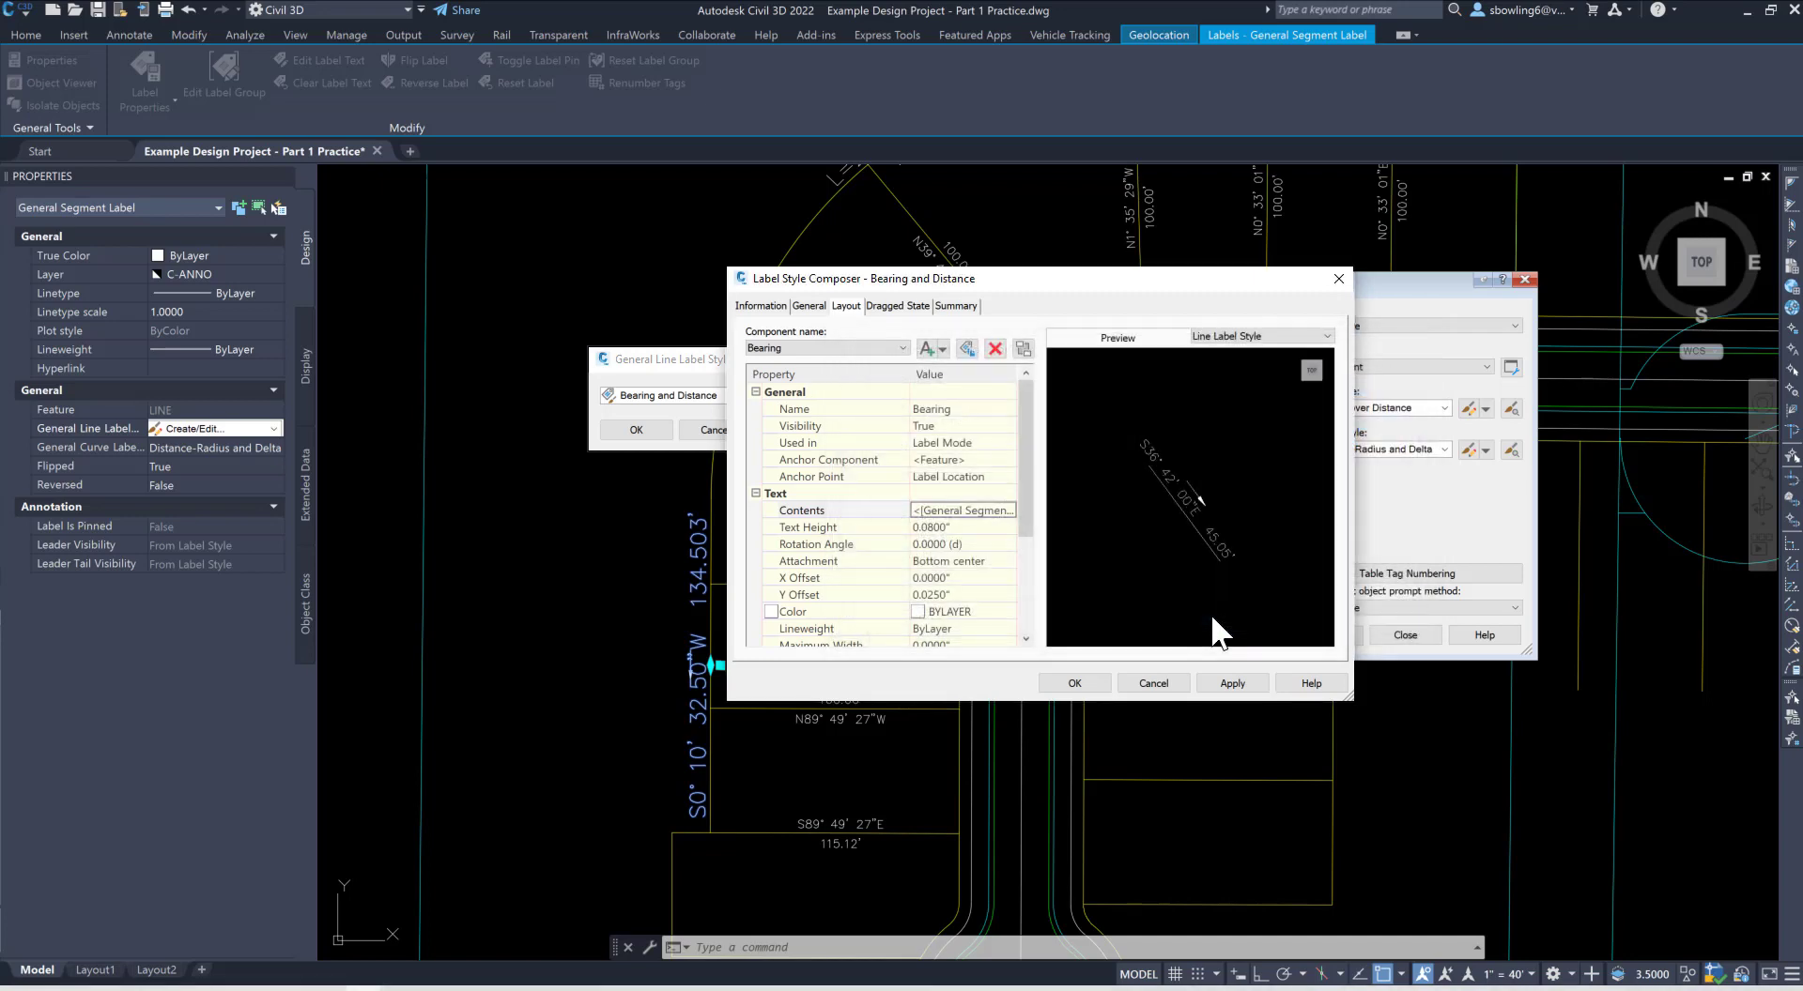
Step: Apply and accept the Bearing and Distance style changes, and deselect the west rear lot line label
{"action": "left_click", "coordinate": [1230, 685]}
{"action": "left_click", "coordinate": [1233, 685]}
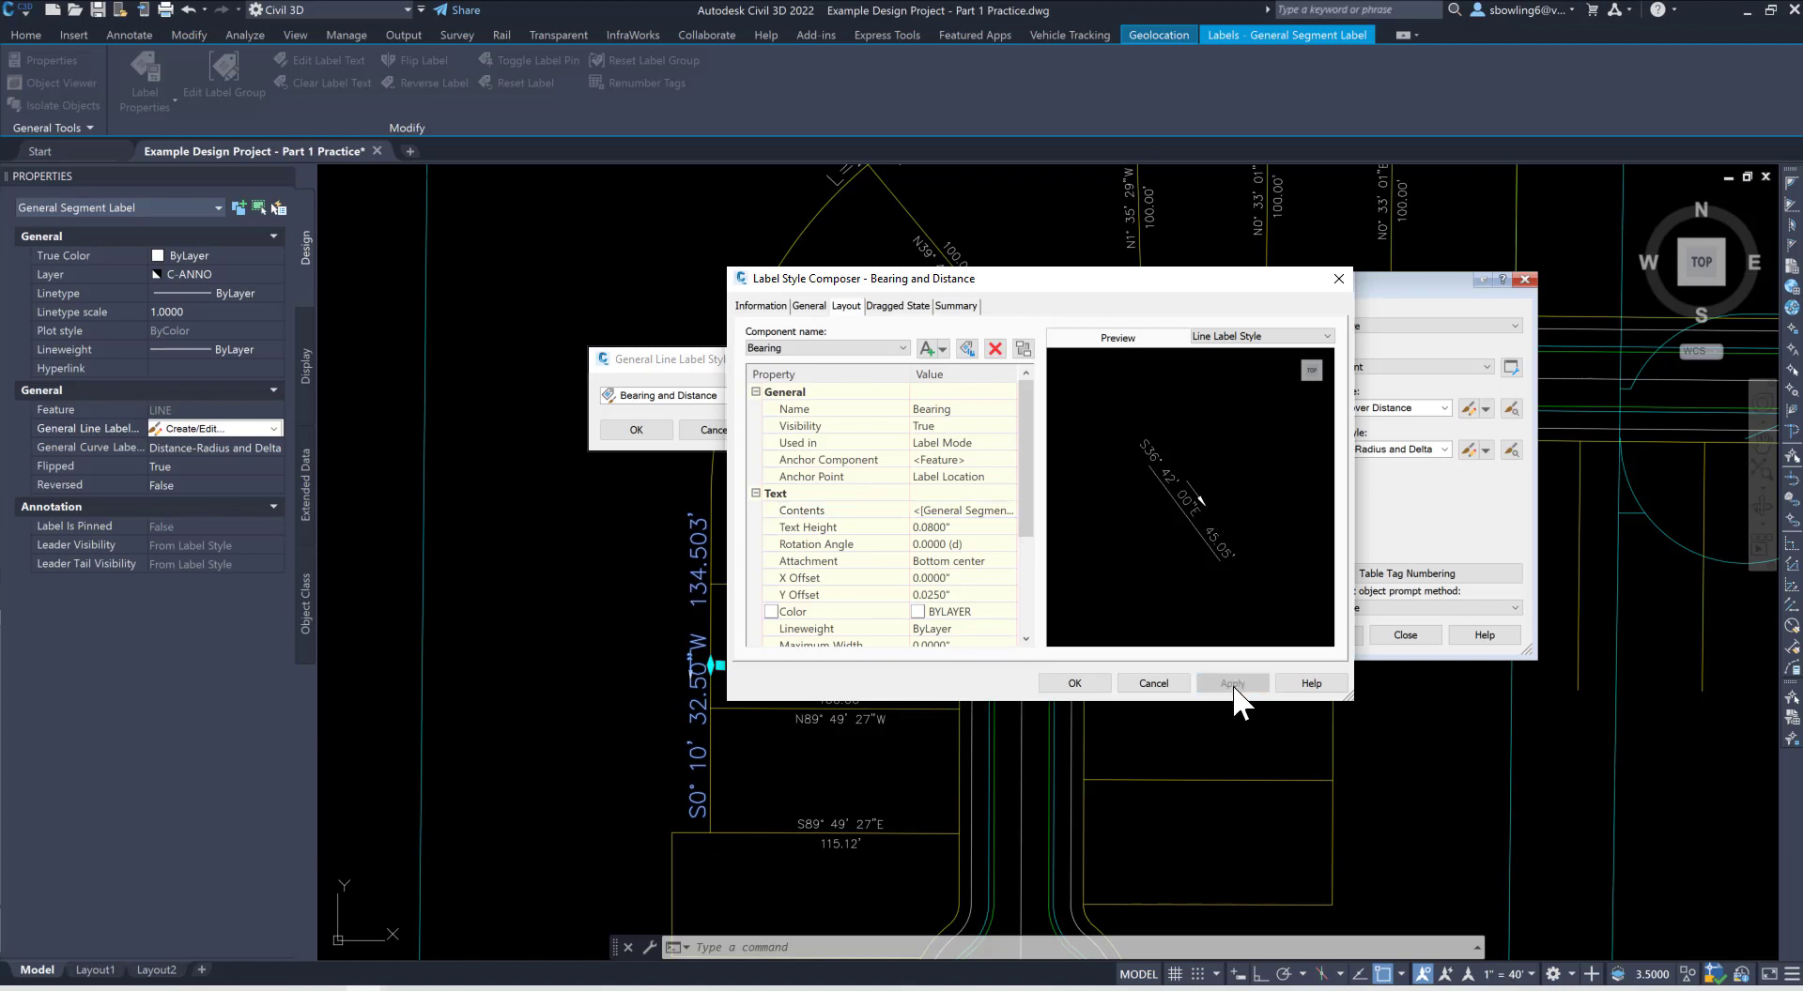
{"action": "left_click", "coordinate": [1073, 684]}
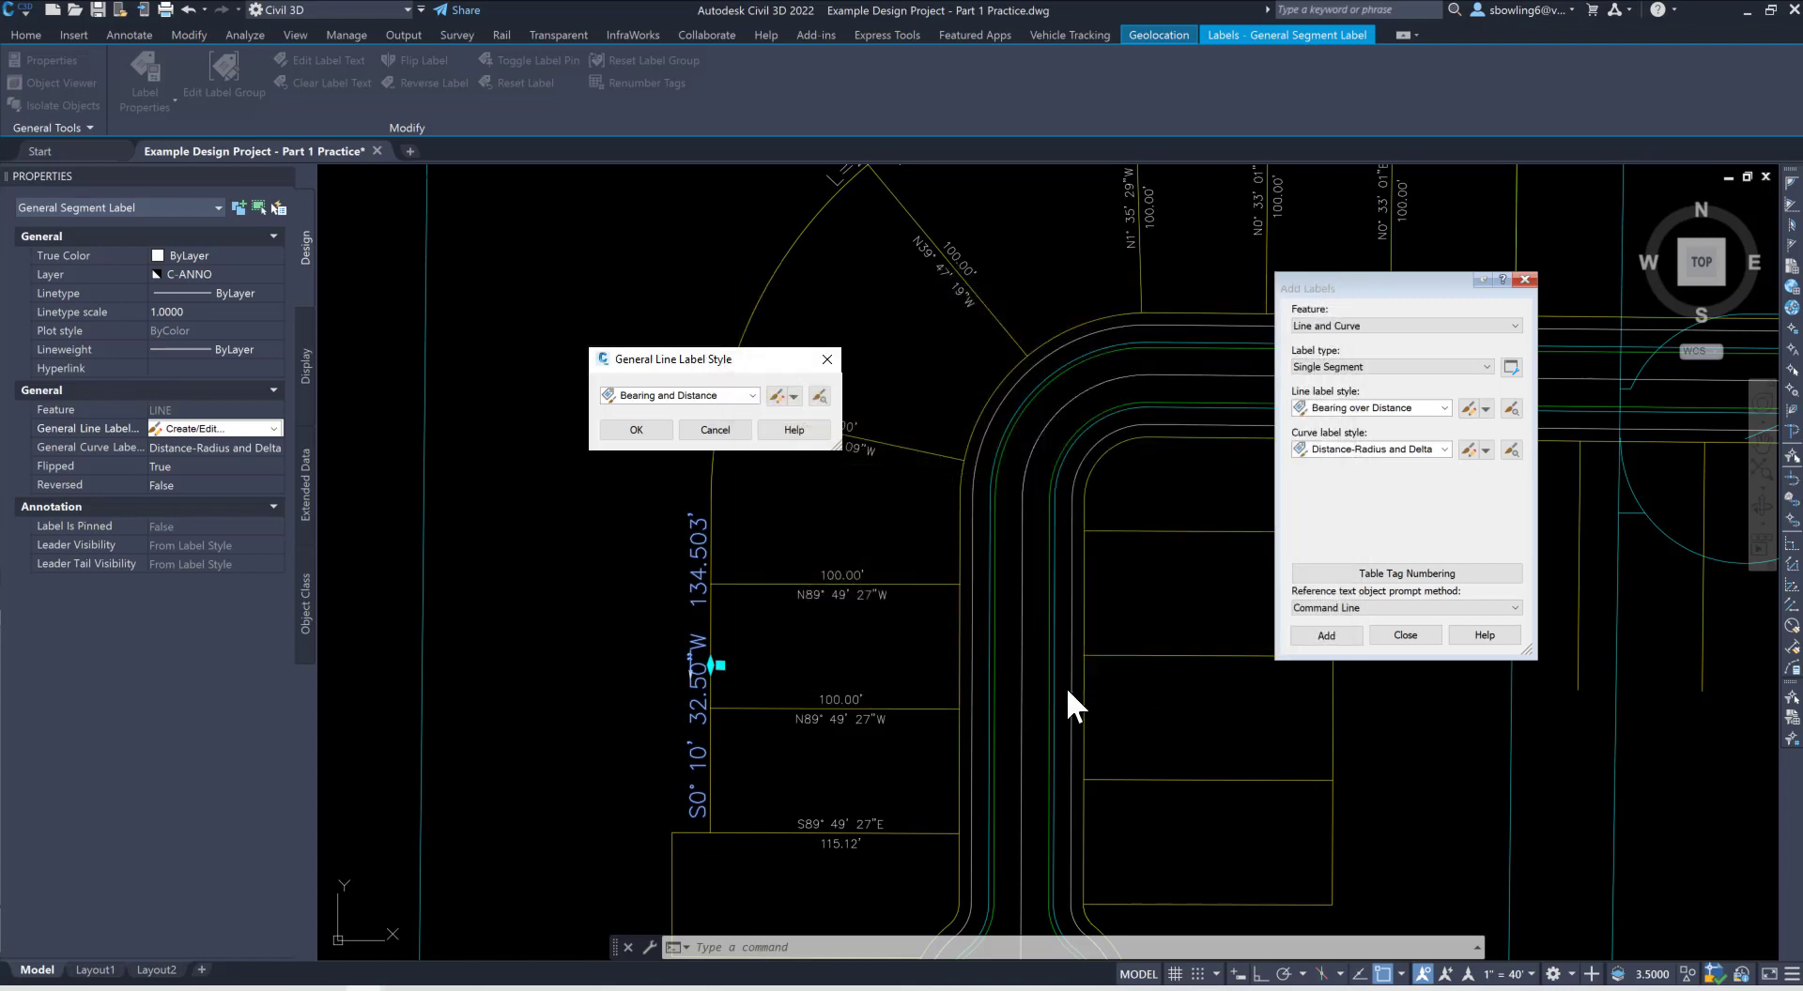
{"action": "left_click", "coordinate": [633, 430]}
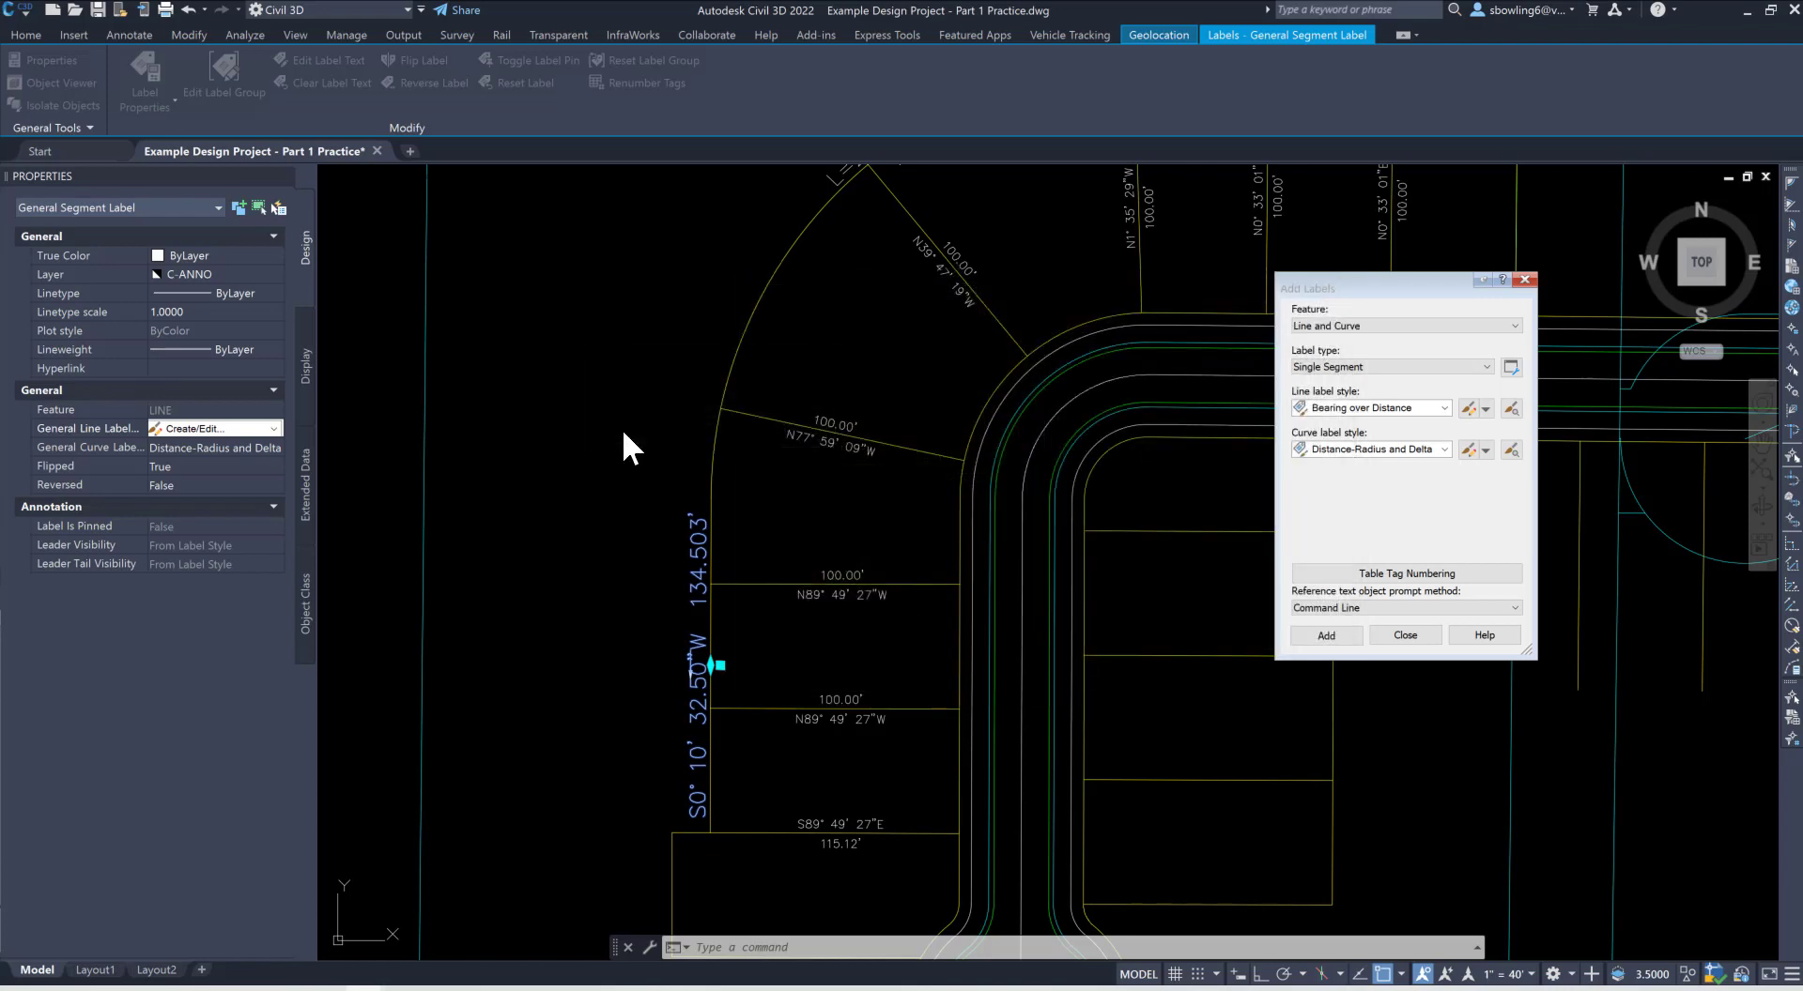
{"action": "left_click", "coordinate": [716, 664]}
{"action": "key", "text": "Escape"}
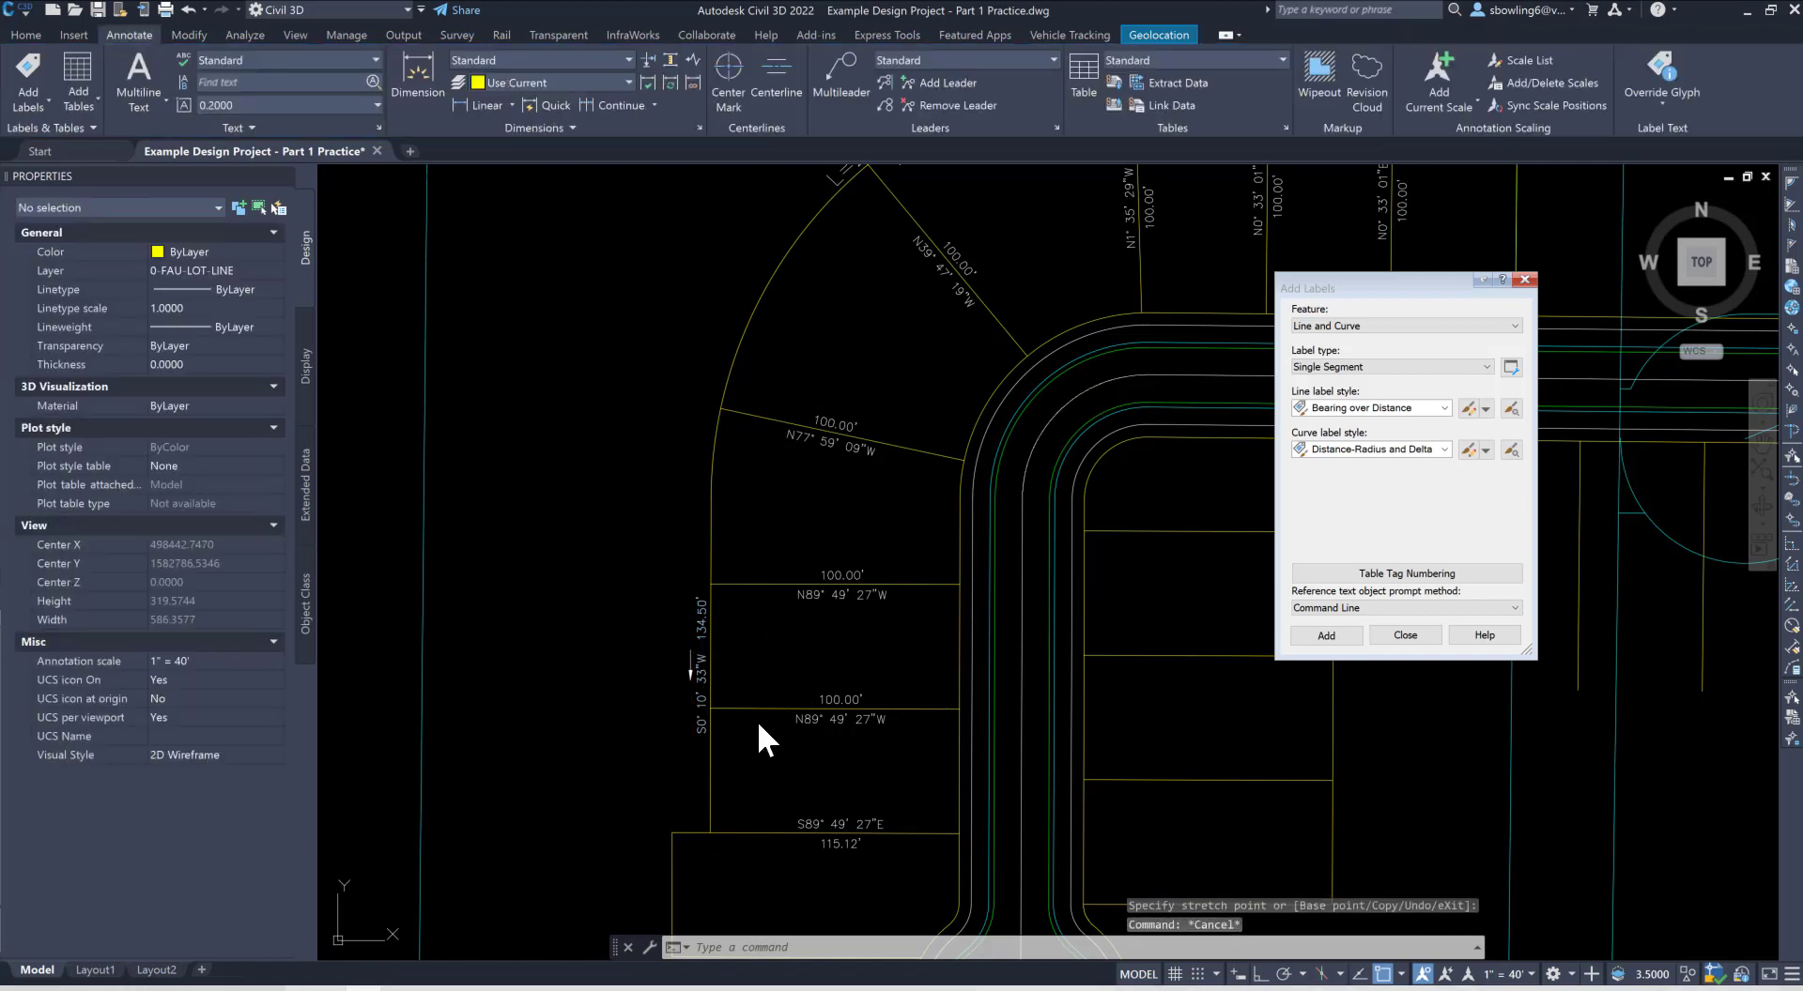
Step: Restart Add Labels and set it to Line and Curve, Line between 2 points, with the Distance Only line label style
{"action": "left_click", "coordinate": [1340, 349]}
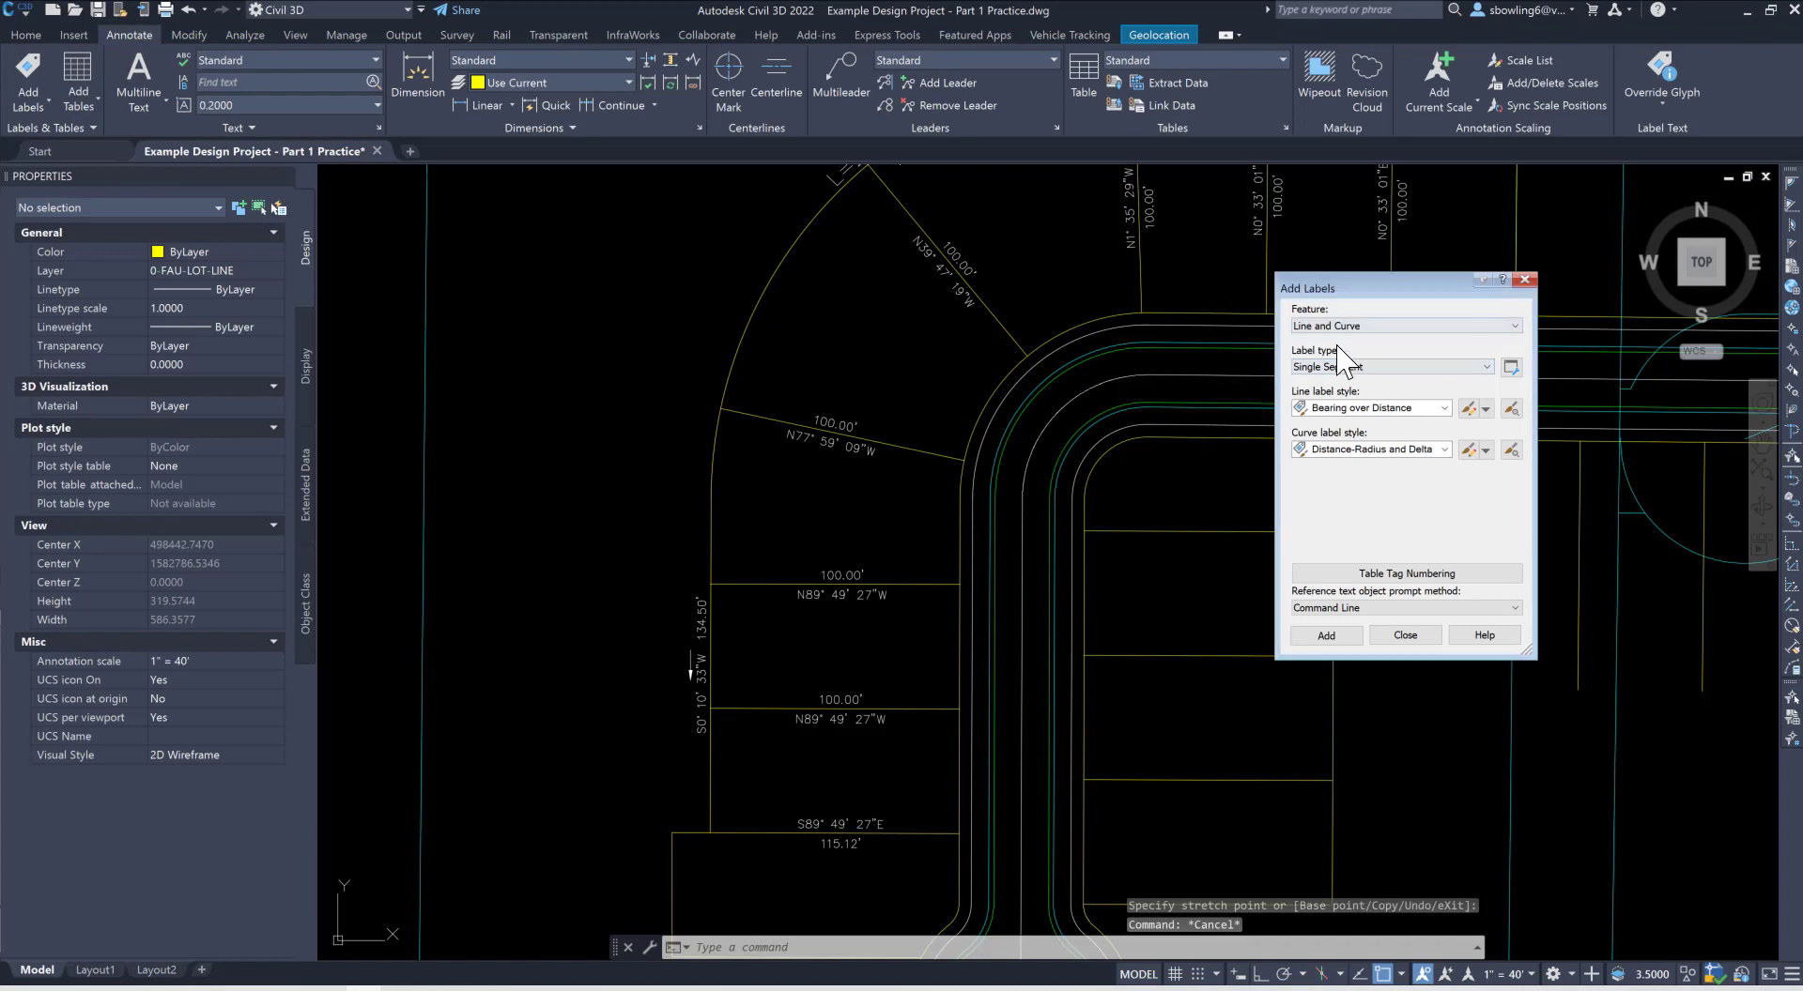
{"action": "left_click", "coordinate": [1524, 279]}
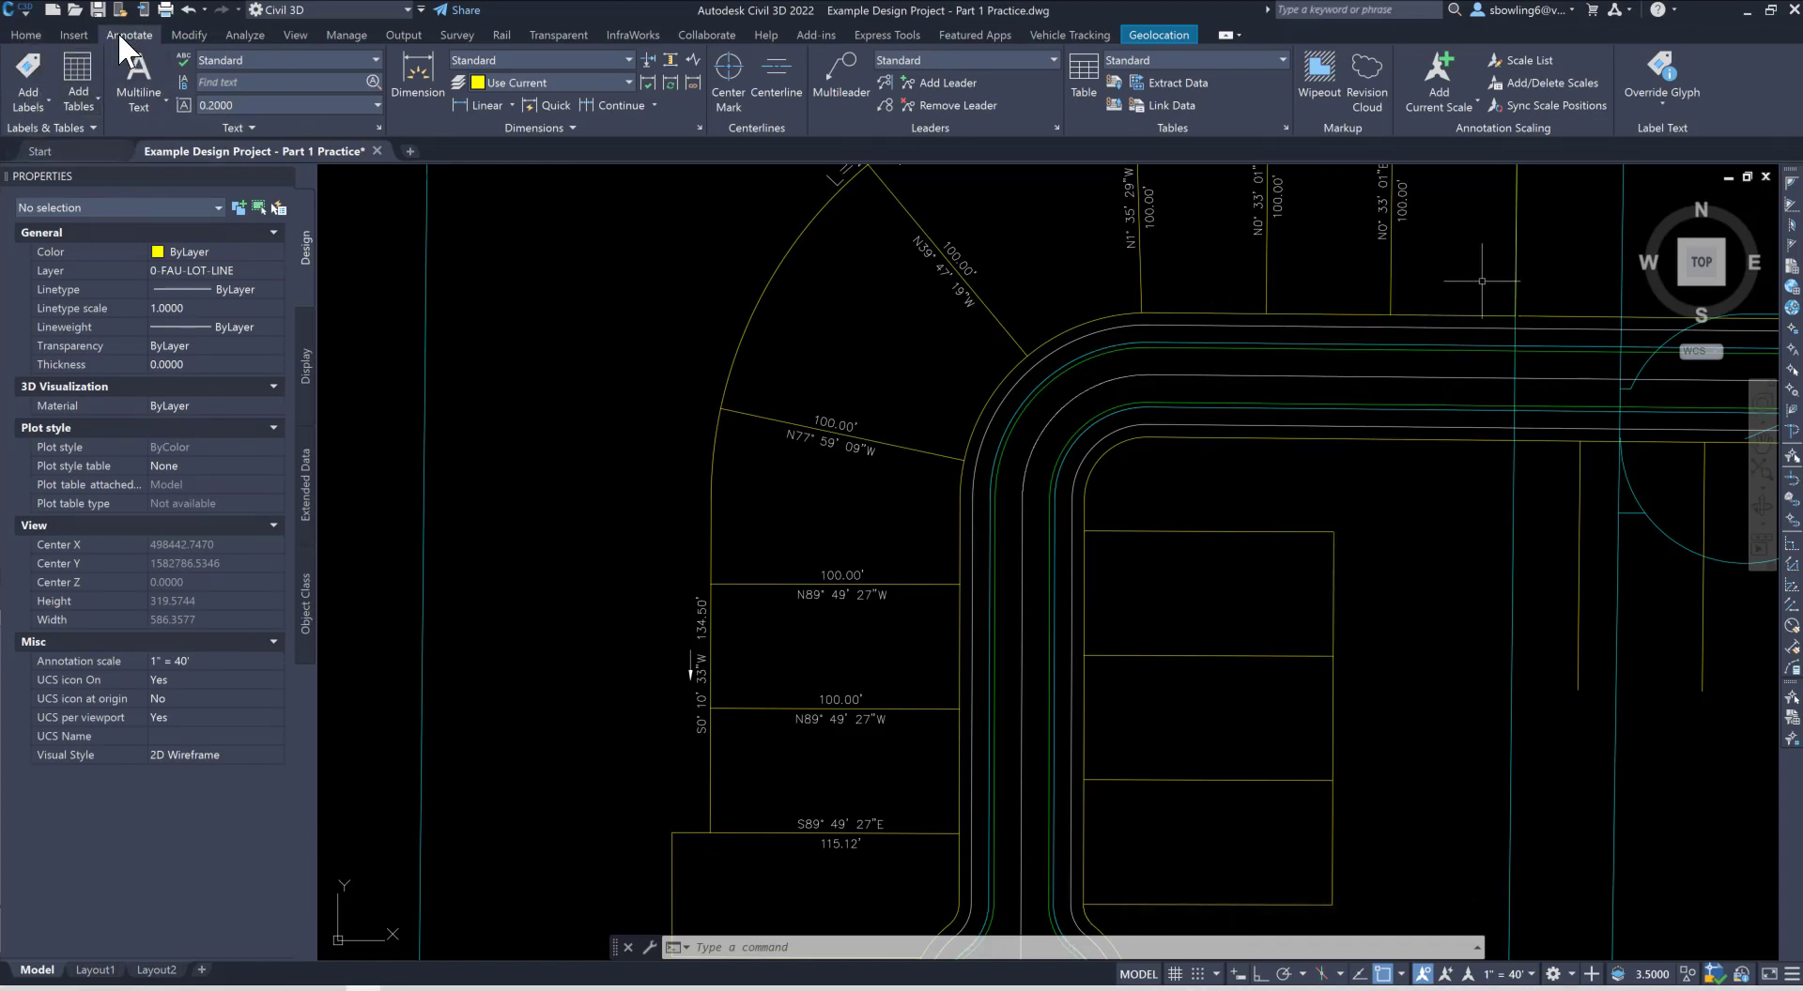
{"action": "left_click", "coordinate": [24, 61]}
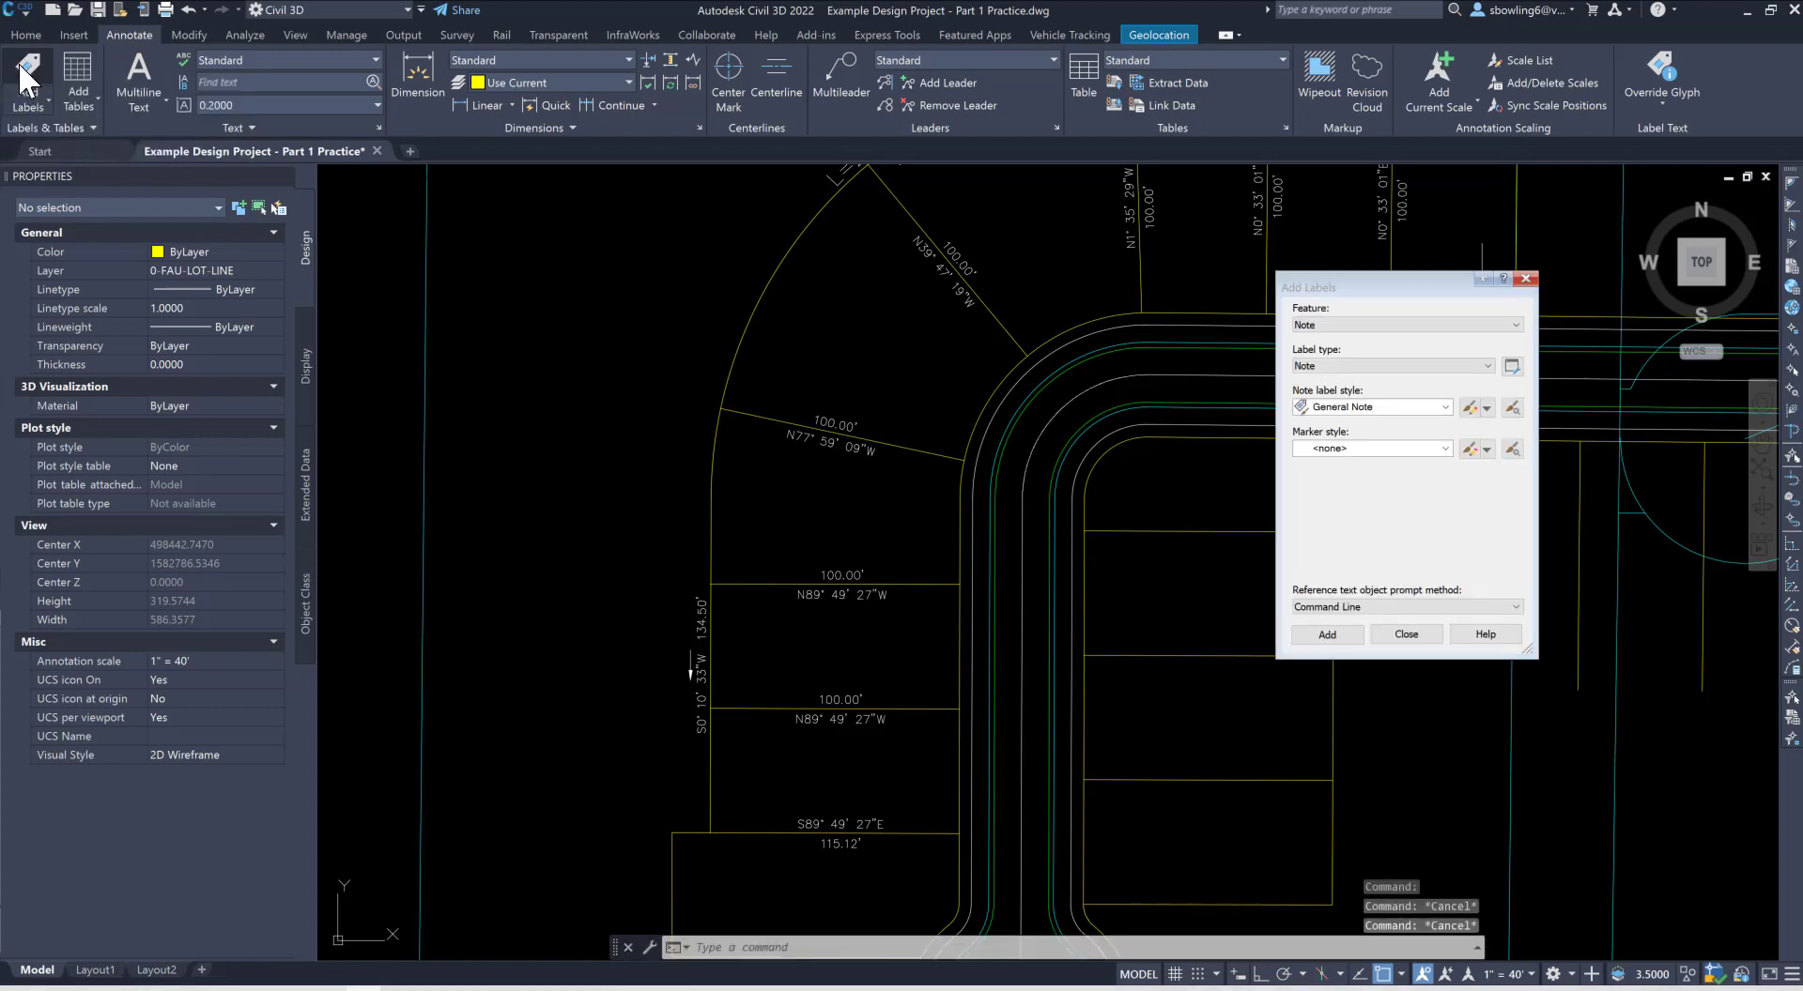
{"action": "left_click", "coordinate": [1367, 325]}
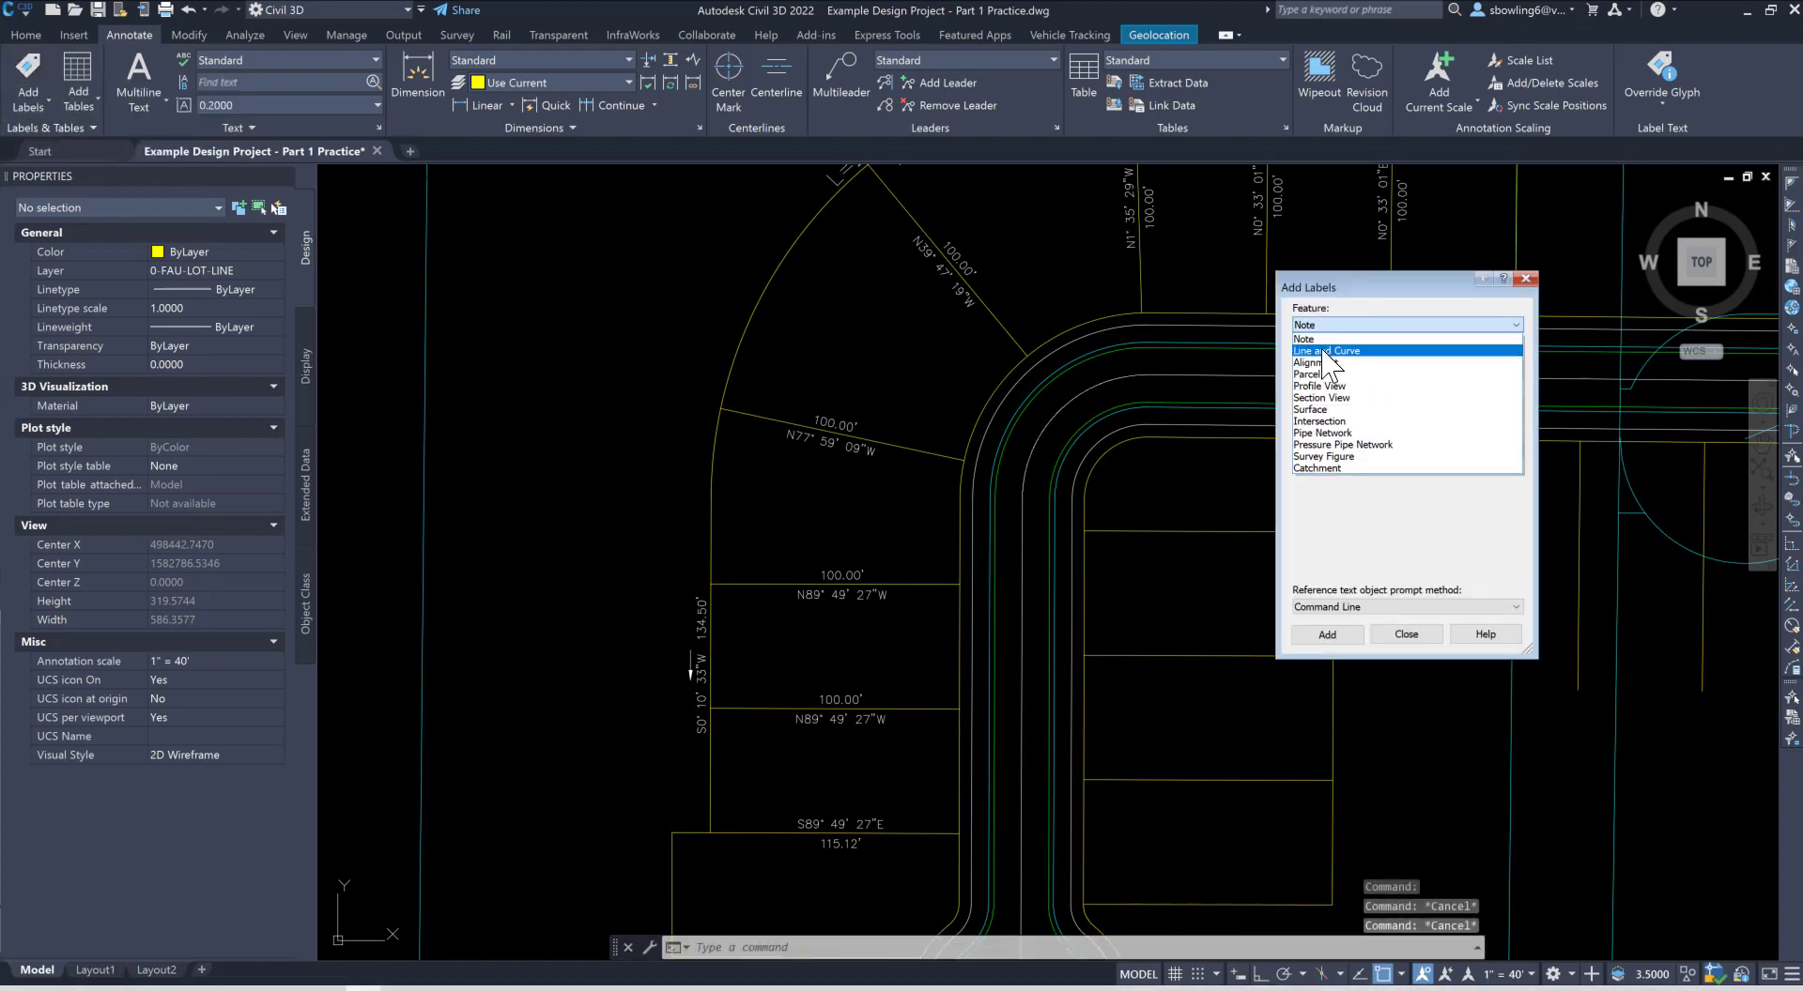
{"action": "left_click", "coordinate": [1326, 351]}
{"action": "left_click", "coordinate": [1341, 367]}
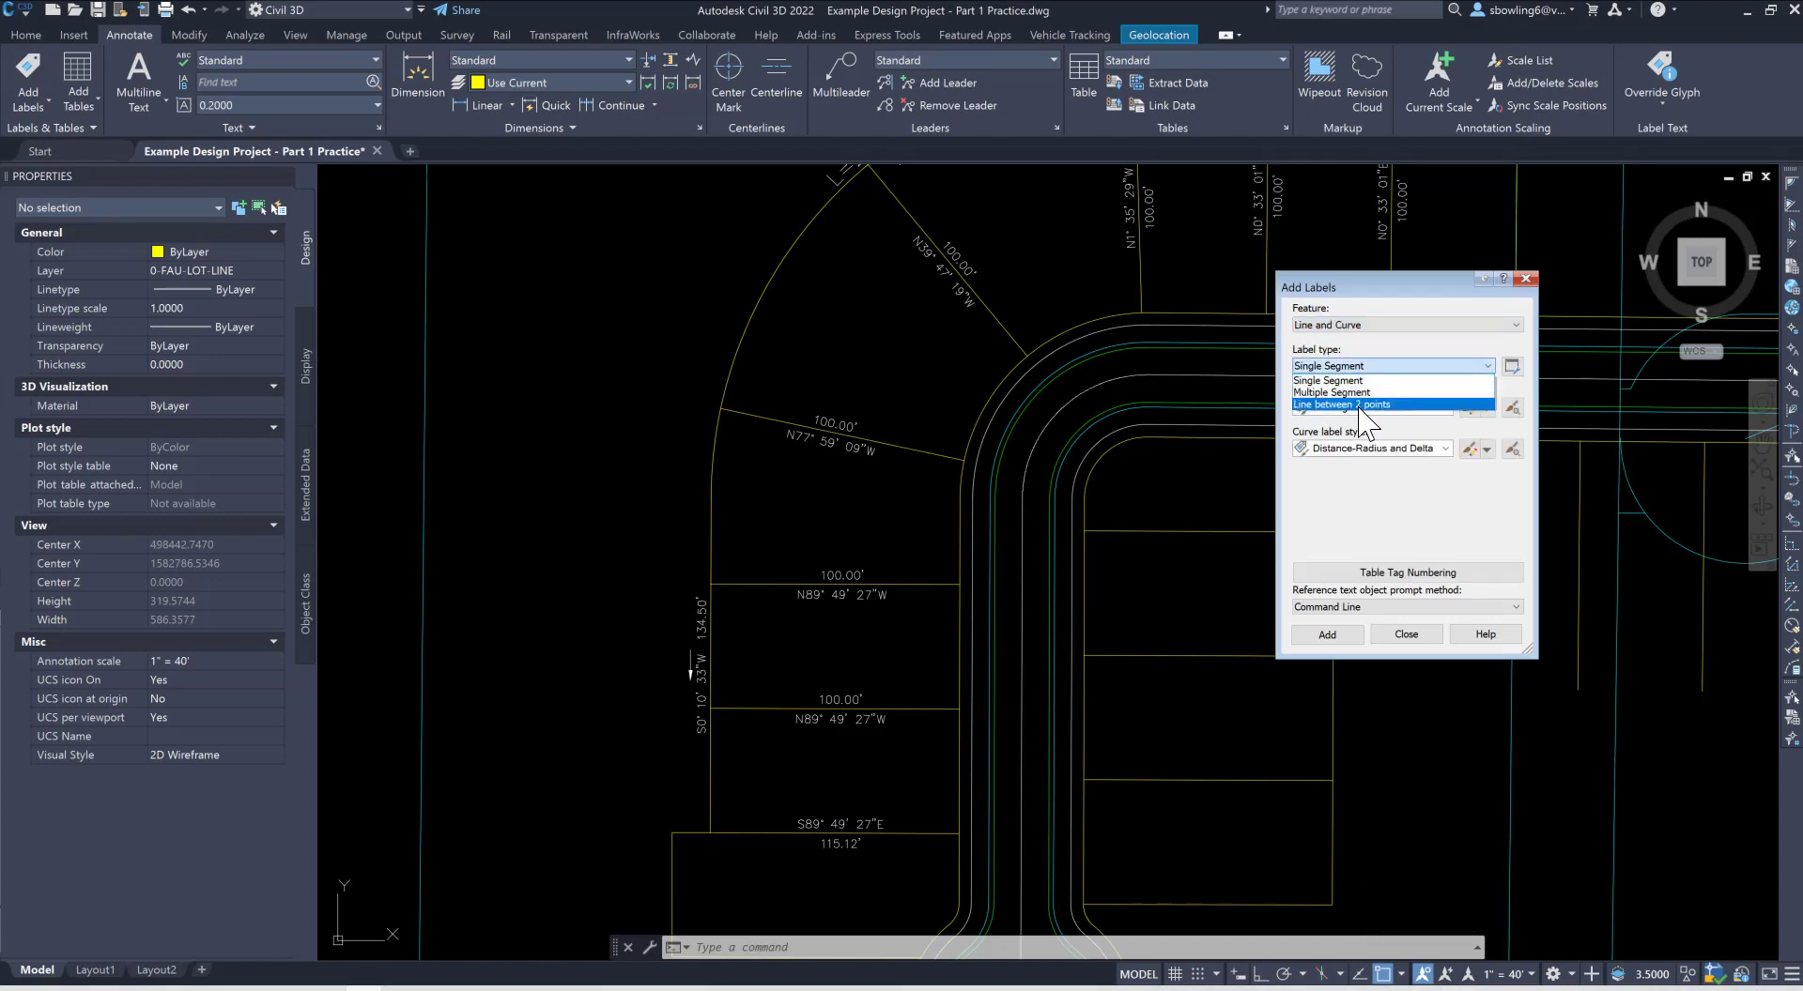
{"action": "left_click", "coordinate": [1359, 404]}
{"action": "left_click", "coordinate": [1359, 407]}
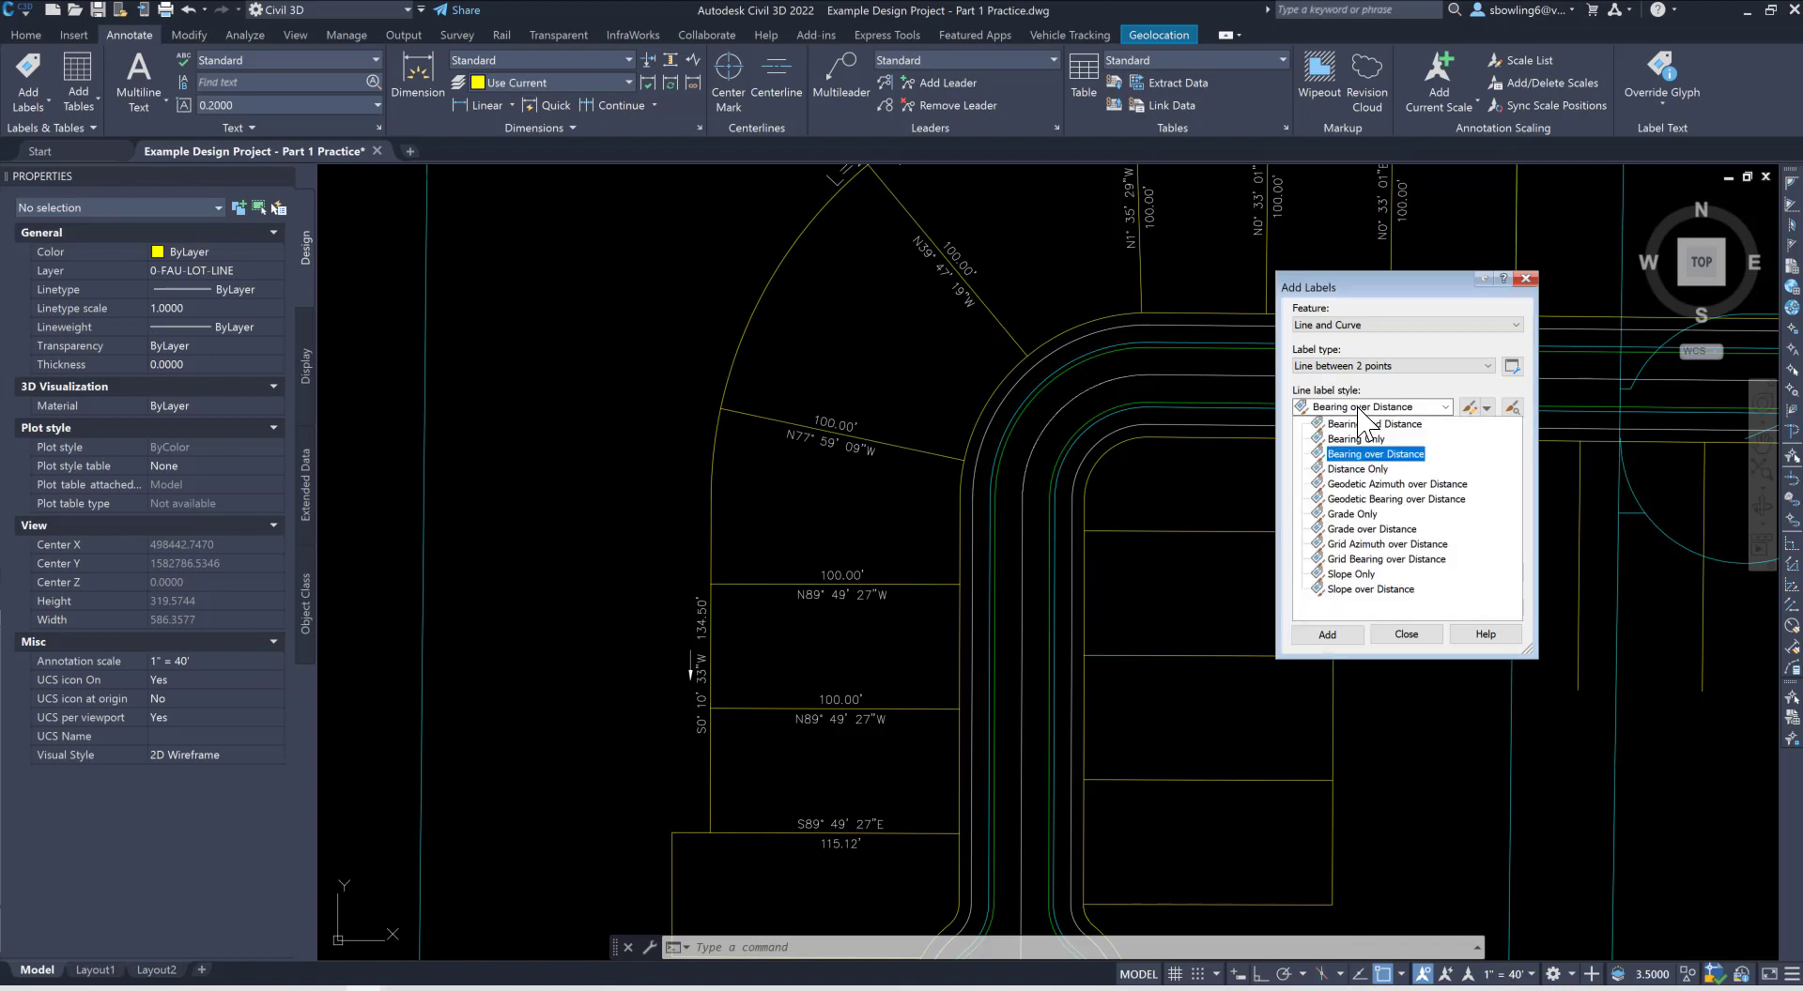
{"action": "left_click", "coordinate": [1358, 468]}
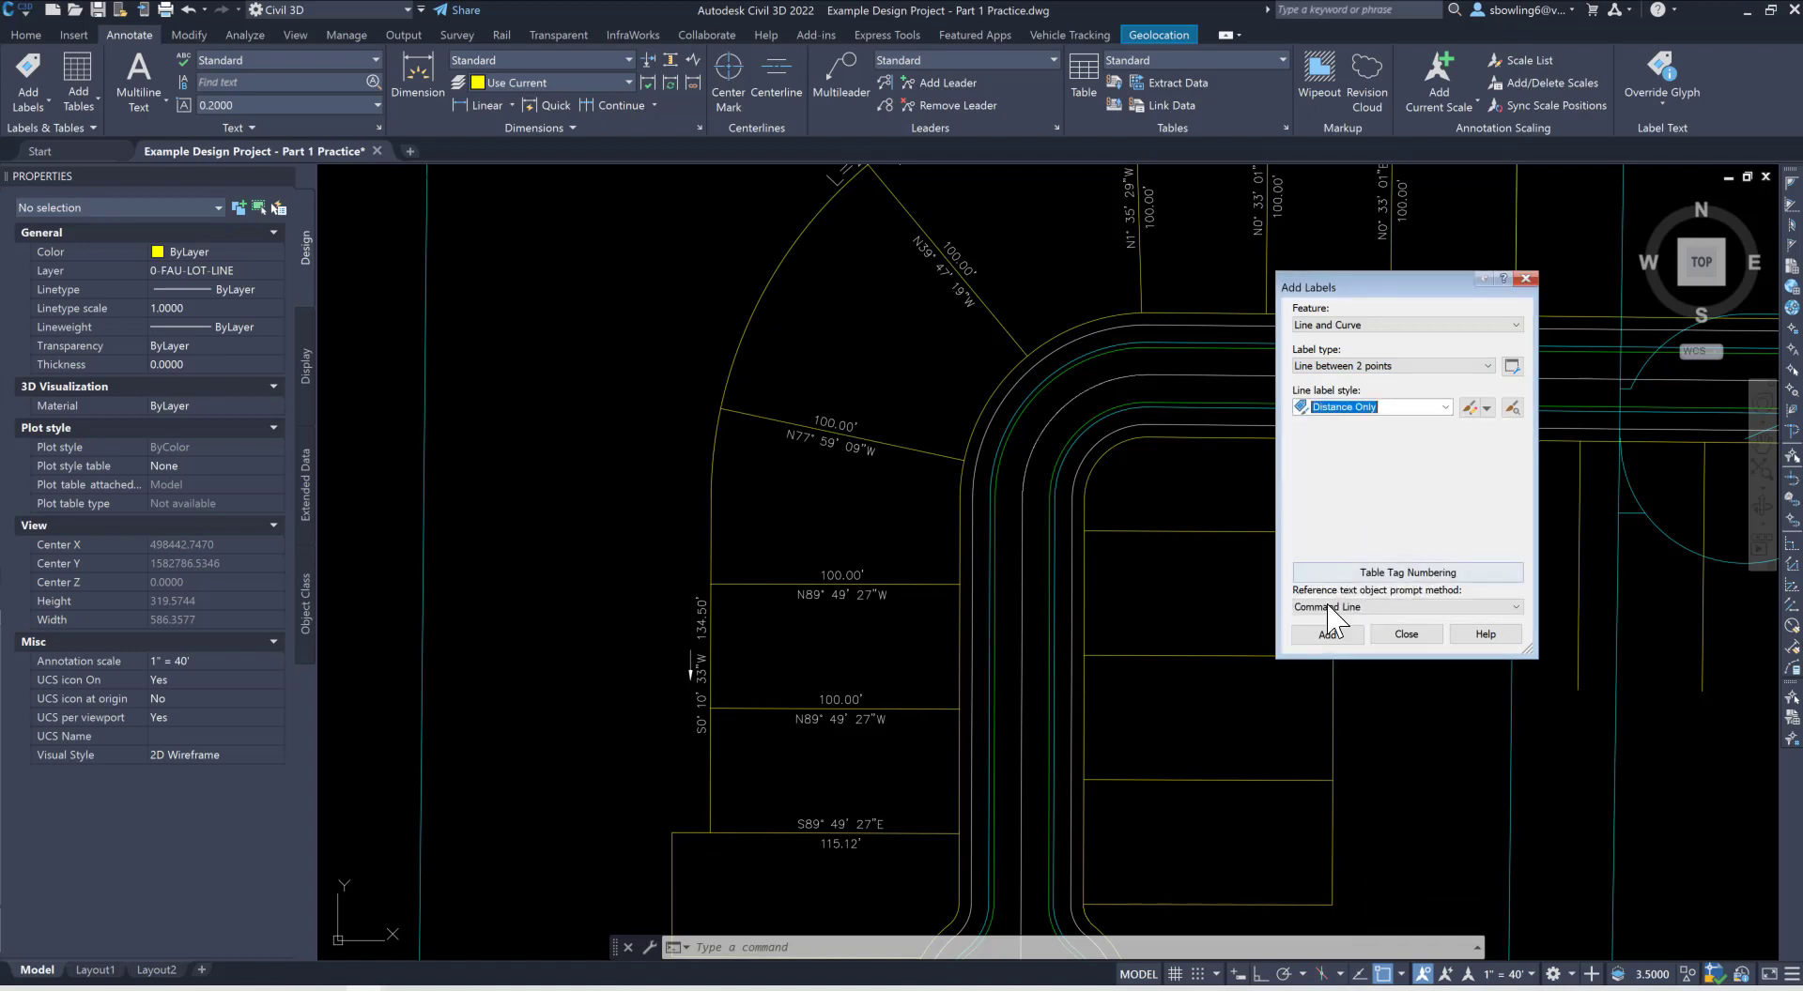
Step: Add distance labels between the lot corners for the three straight lot segments along the west rear lot line
{"action": "left_click", "coordinate": [1324, 636]}
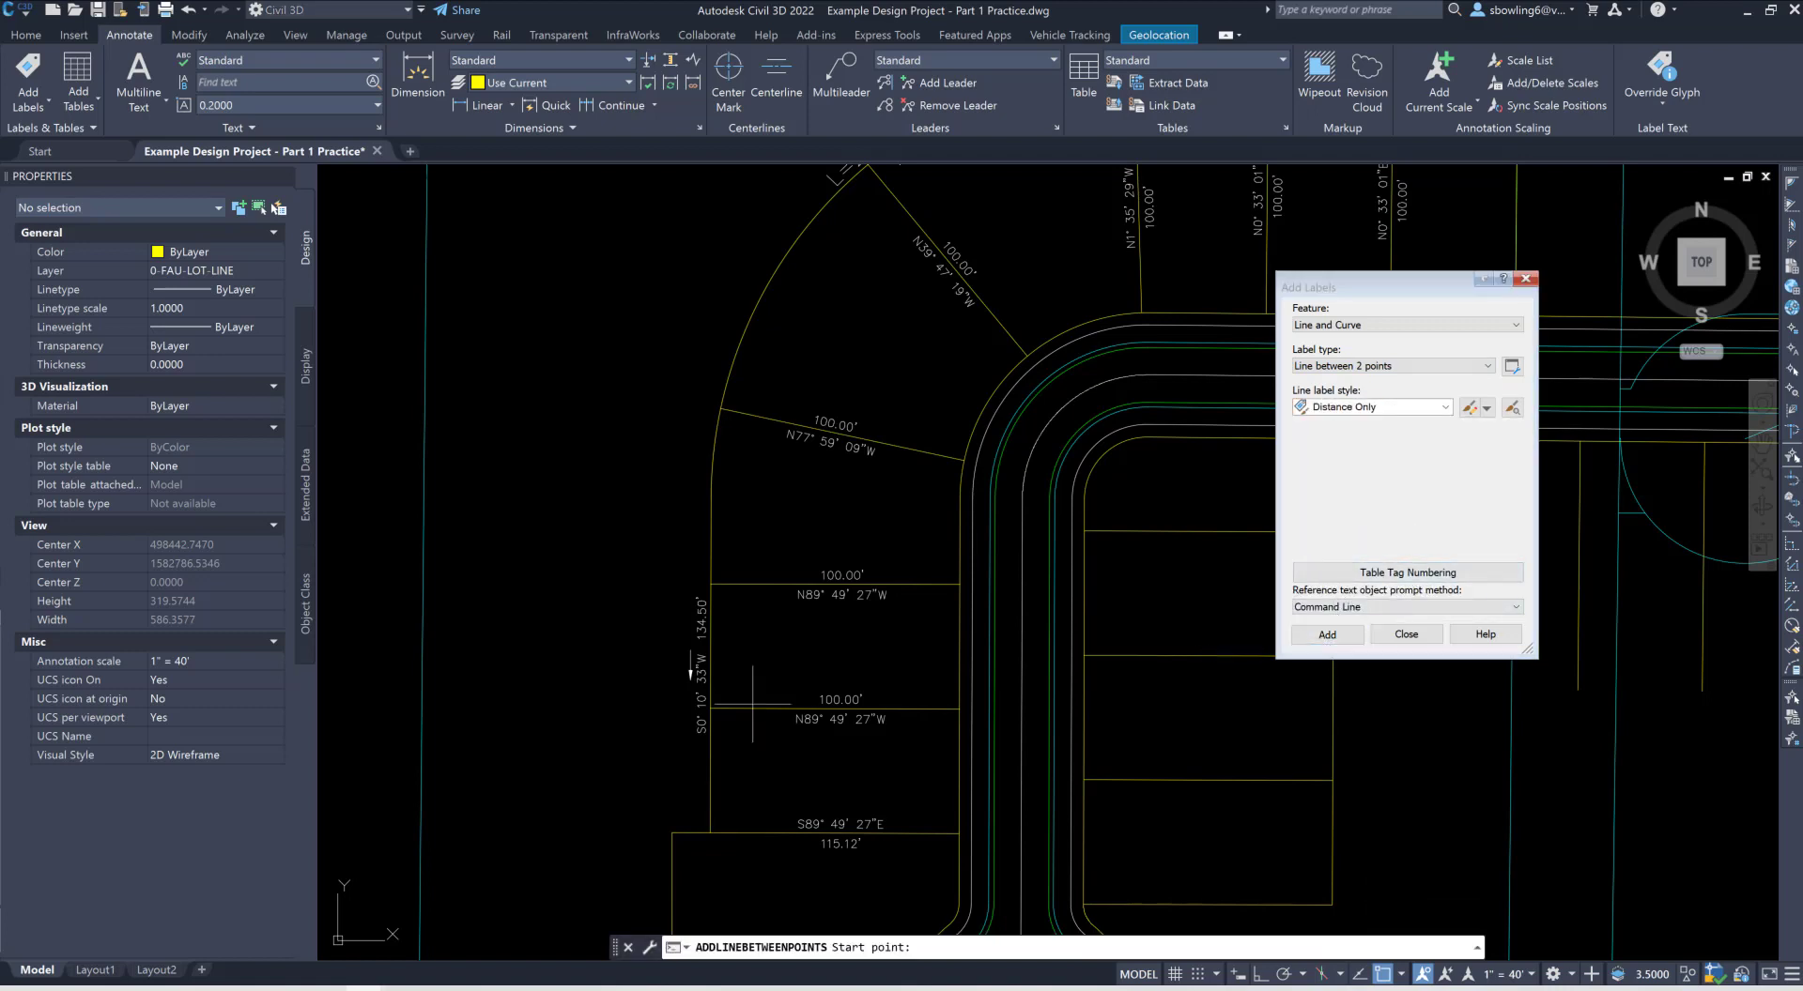
{"action": "left_click", "coordinate": [711, 710]}
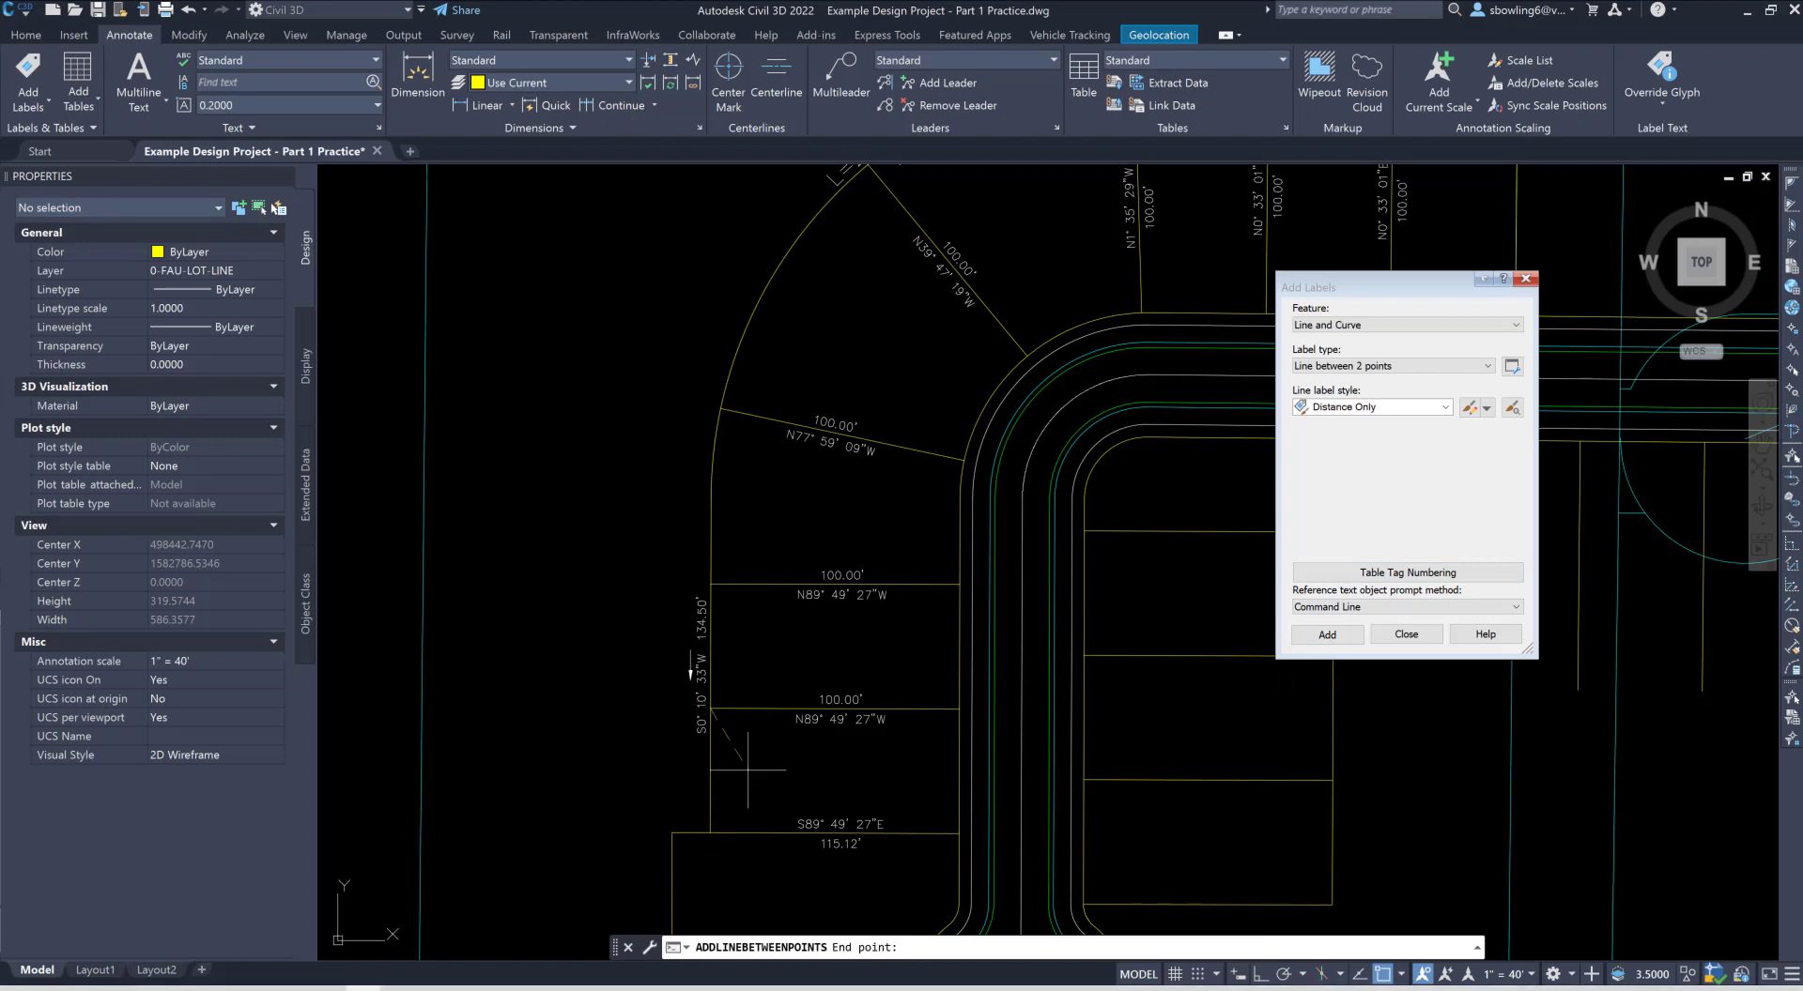
{"action": "left_click", "coordinate": [709, 833]}
{"action": "left_click", "coordinate": [711, 583]}
{"action": "left_click", "coordinate": [711, 708]}
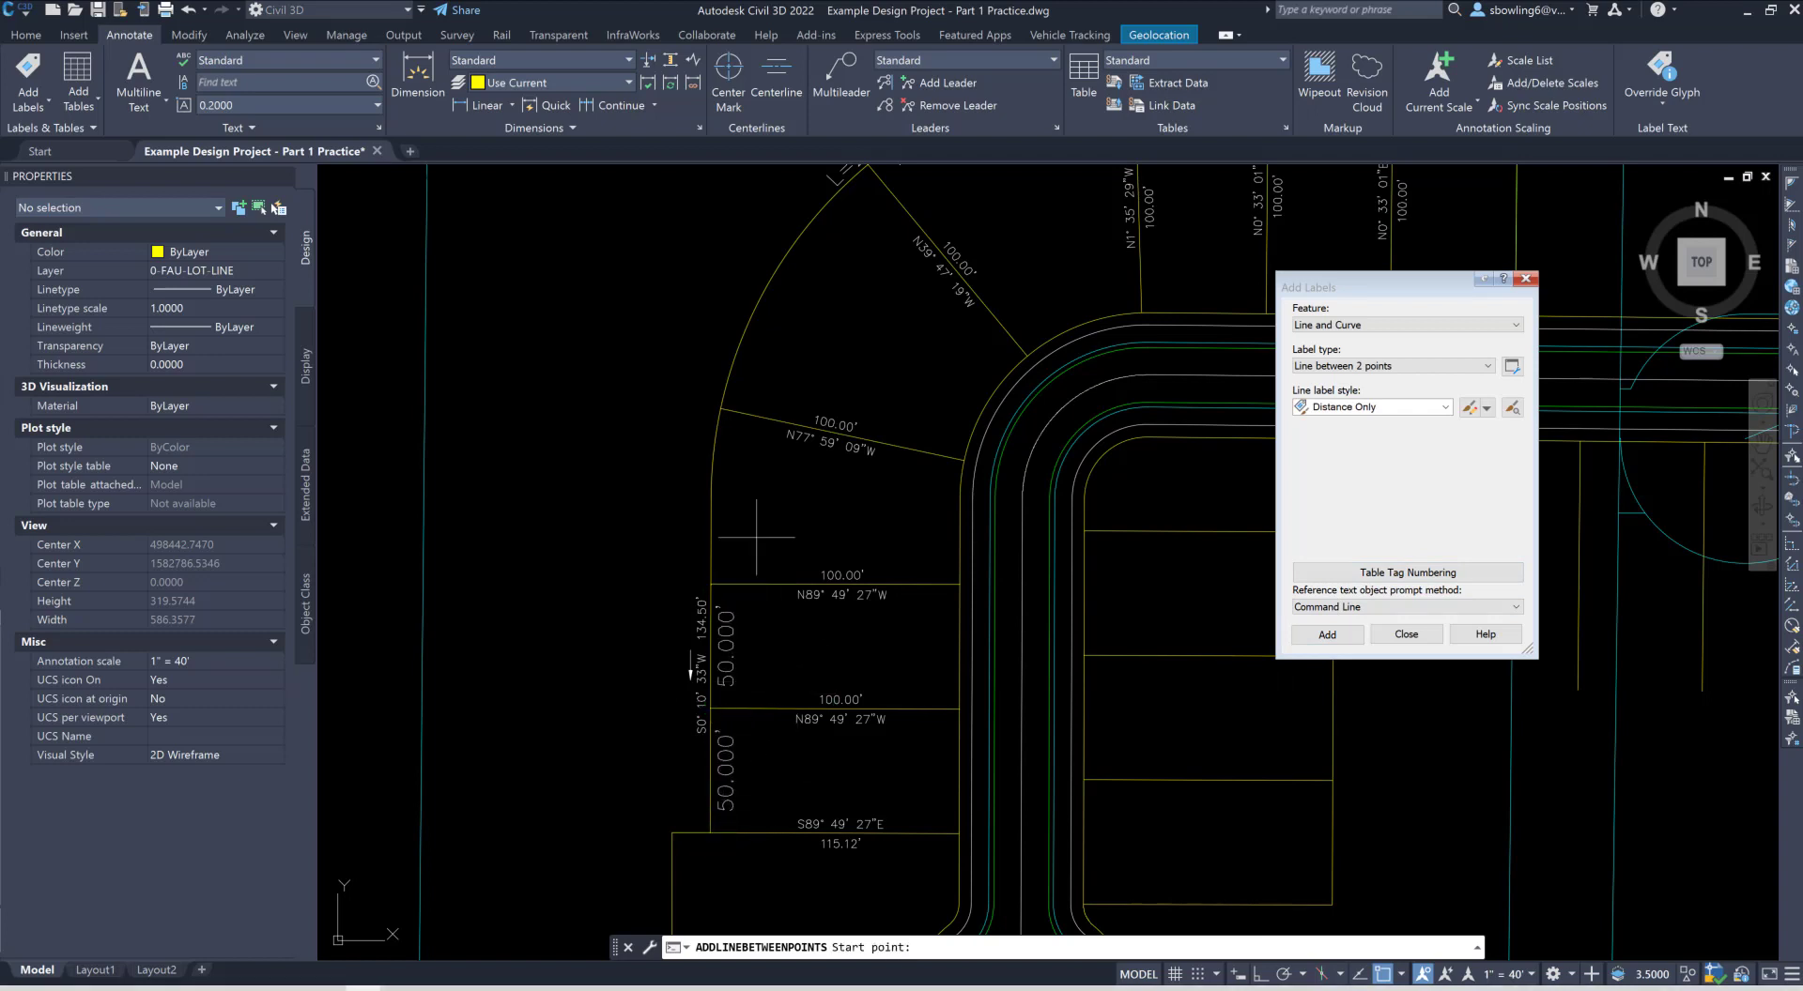
{"action": "left_click", "coordinate": [711, 498]}
Step: Label the upper two straight front lot segments along the road's west side, picking their lower ends first for labels inside the lots
{"action": "left_click", "coordinate": [959, 498]}
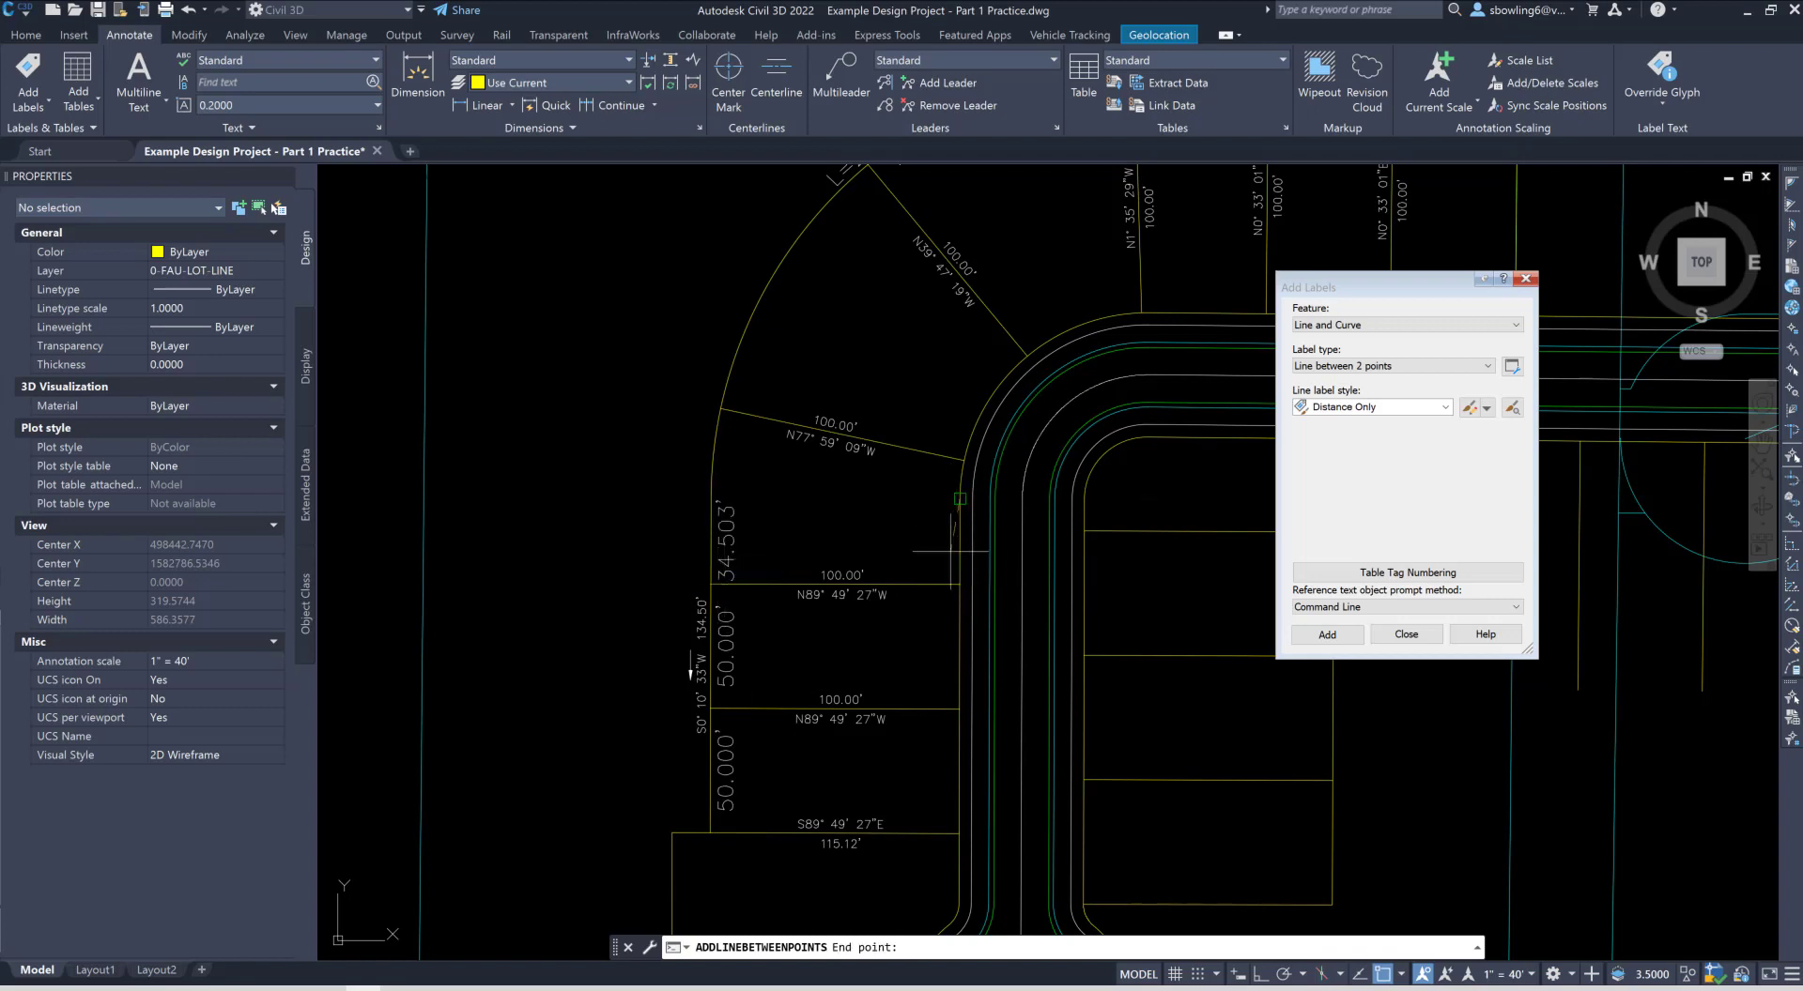
{"action": "left_click", "coordinate": [960, 584]}
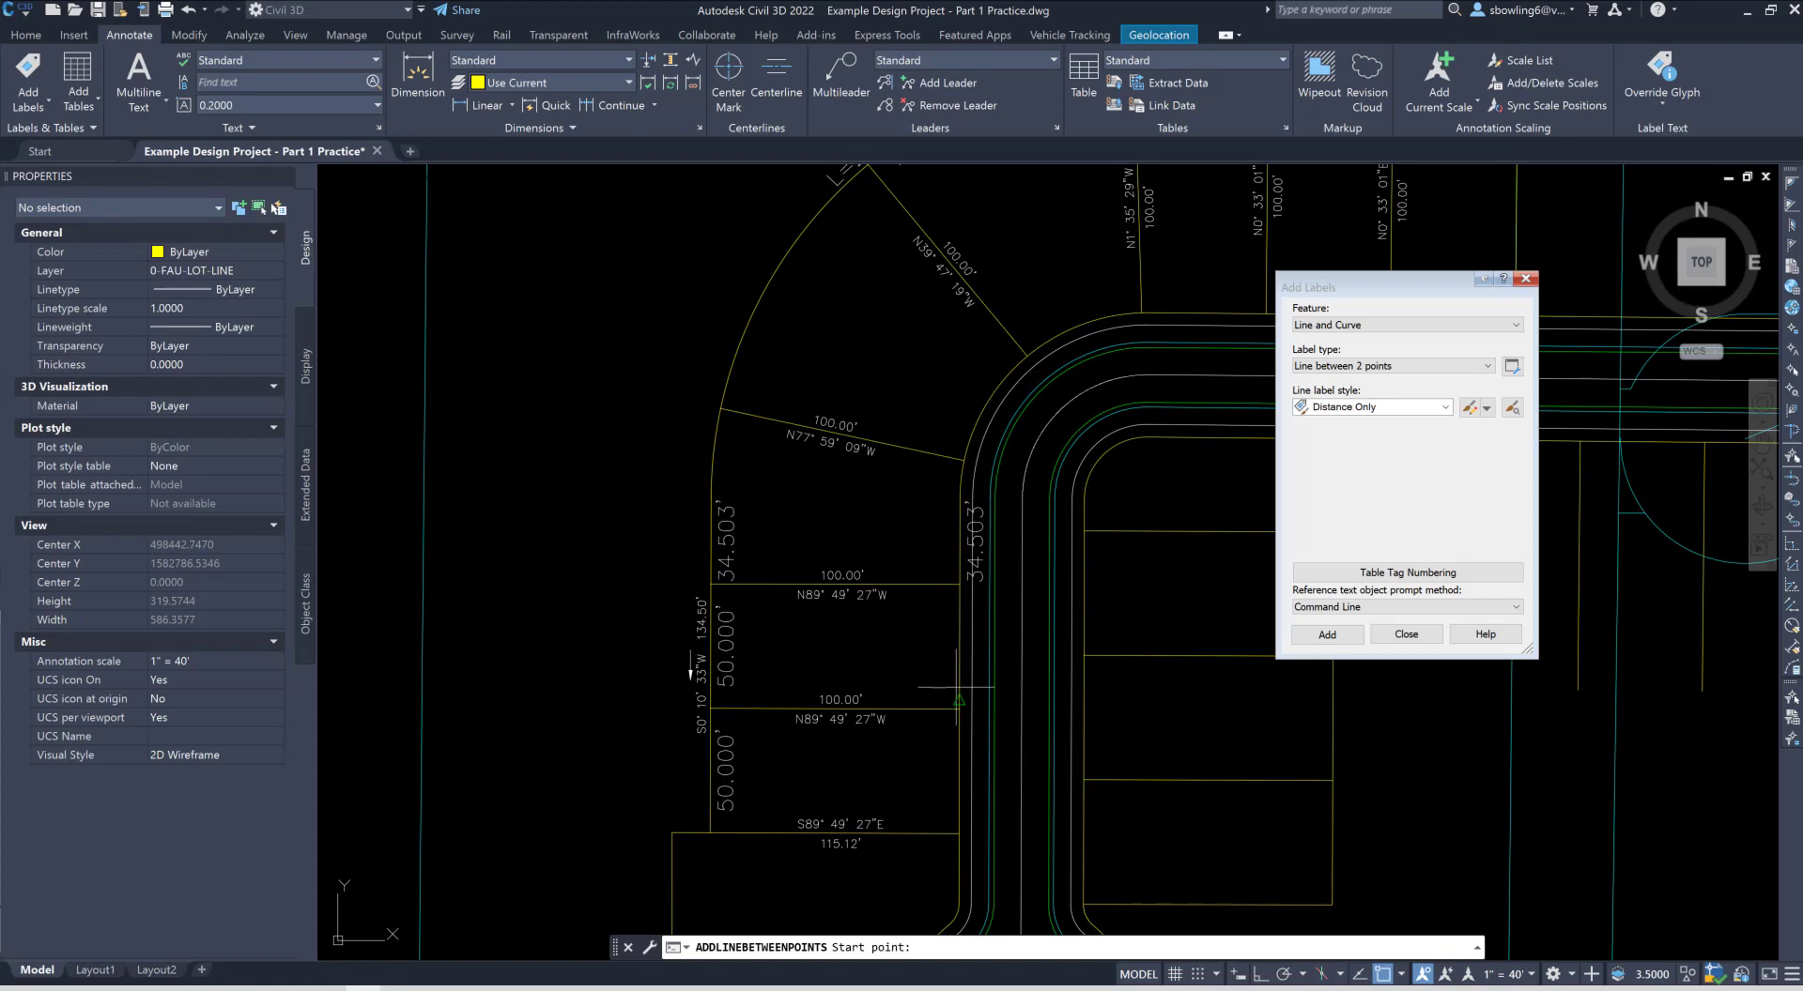
{"action": "left_click", "coordinate": [957, 585]}
{"action": "left_click", "coordinate": [959, 709]}
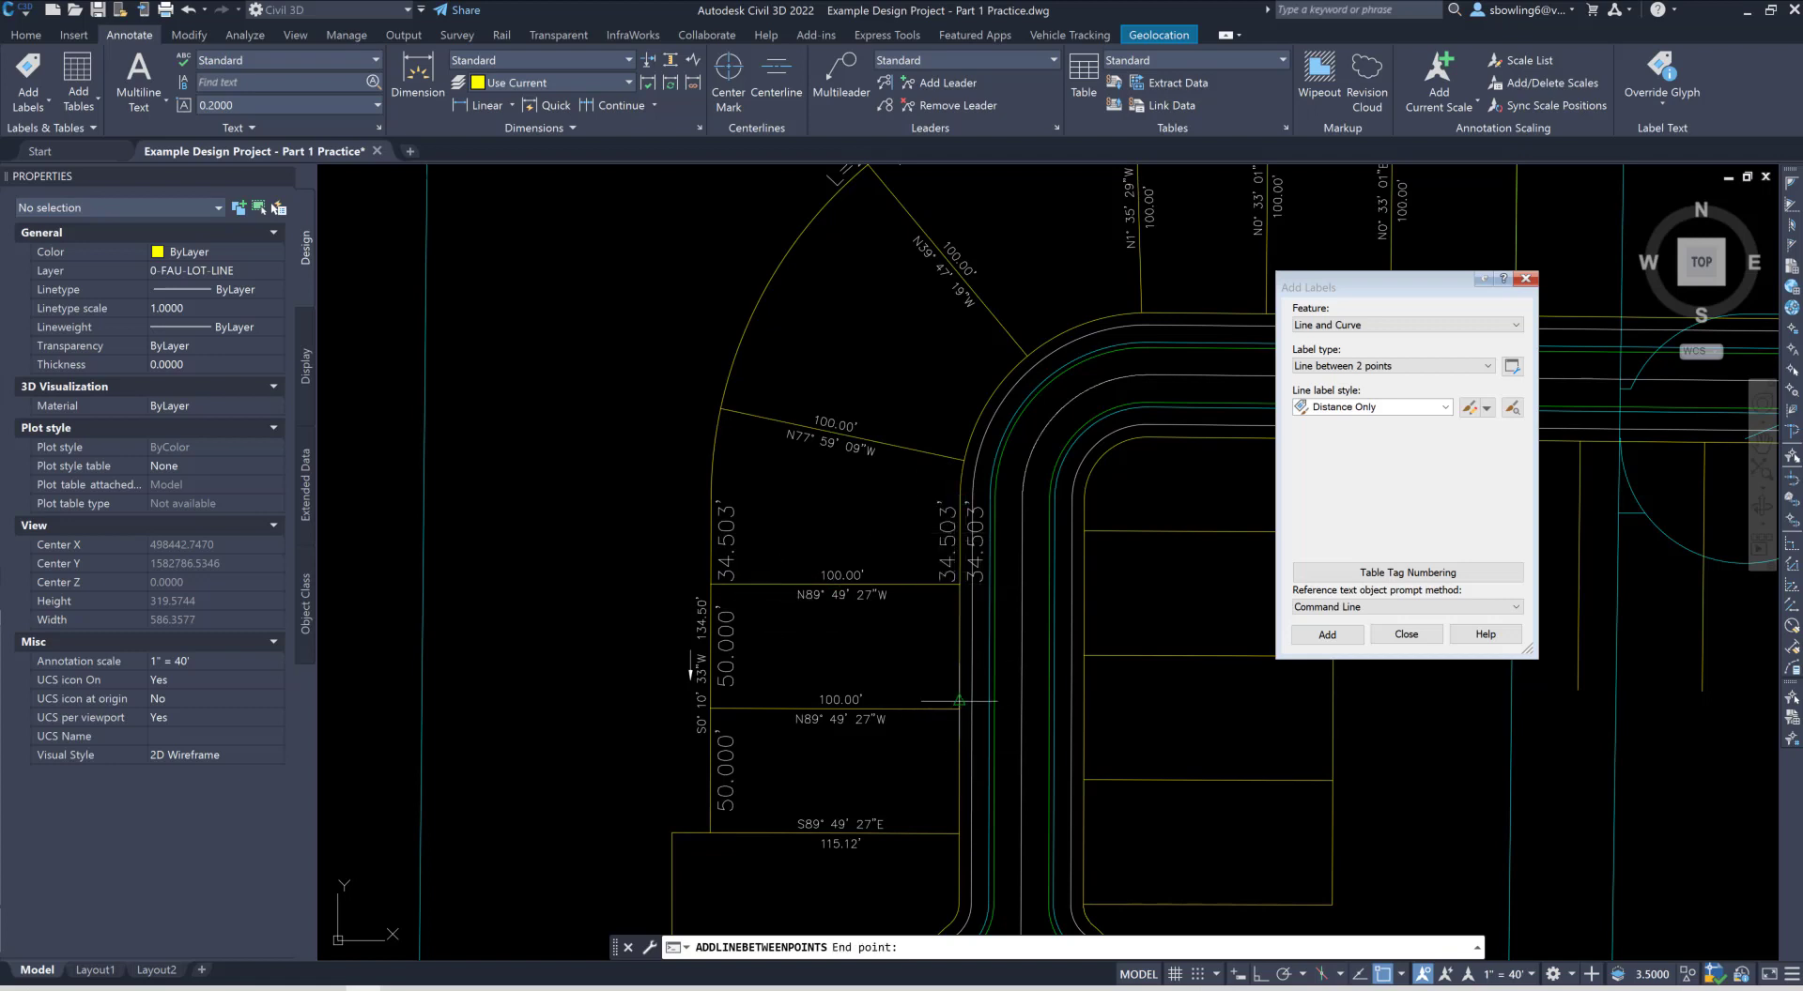
{"action": "left_click", "coordinate": [959, 585]}
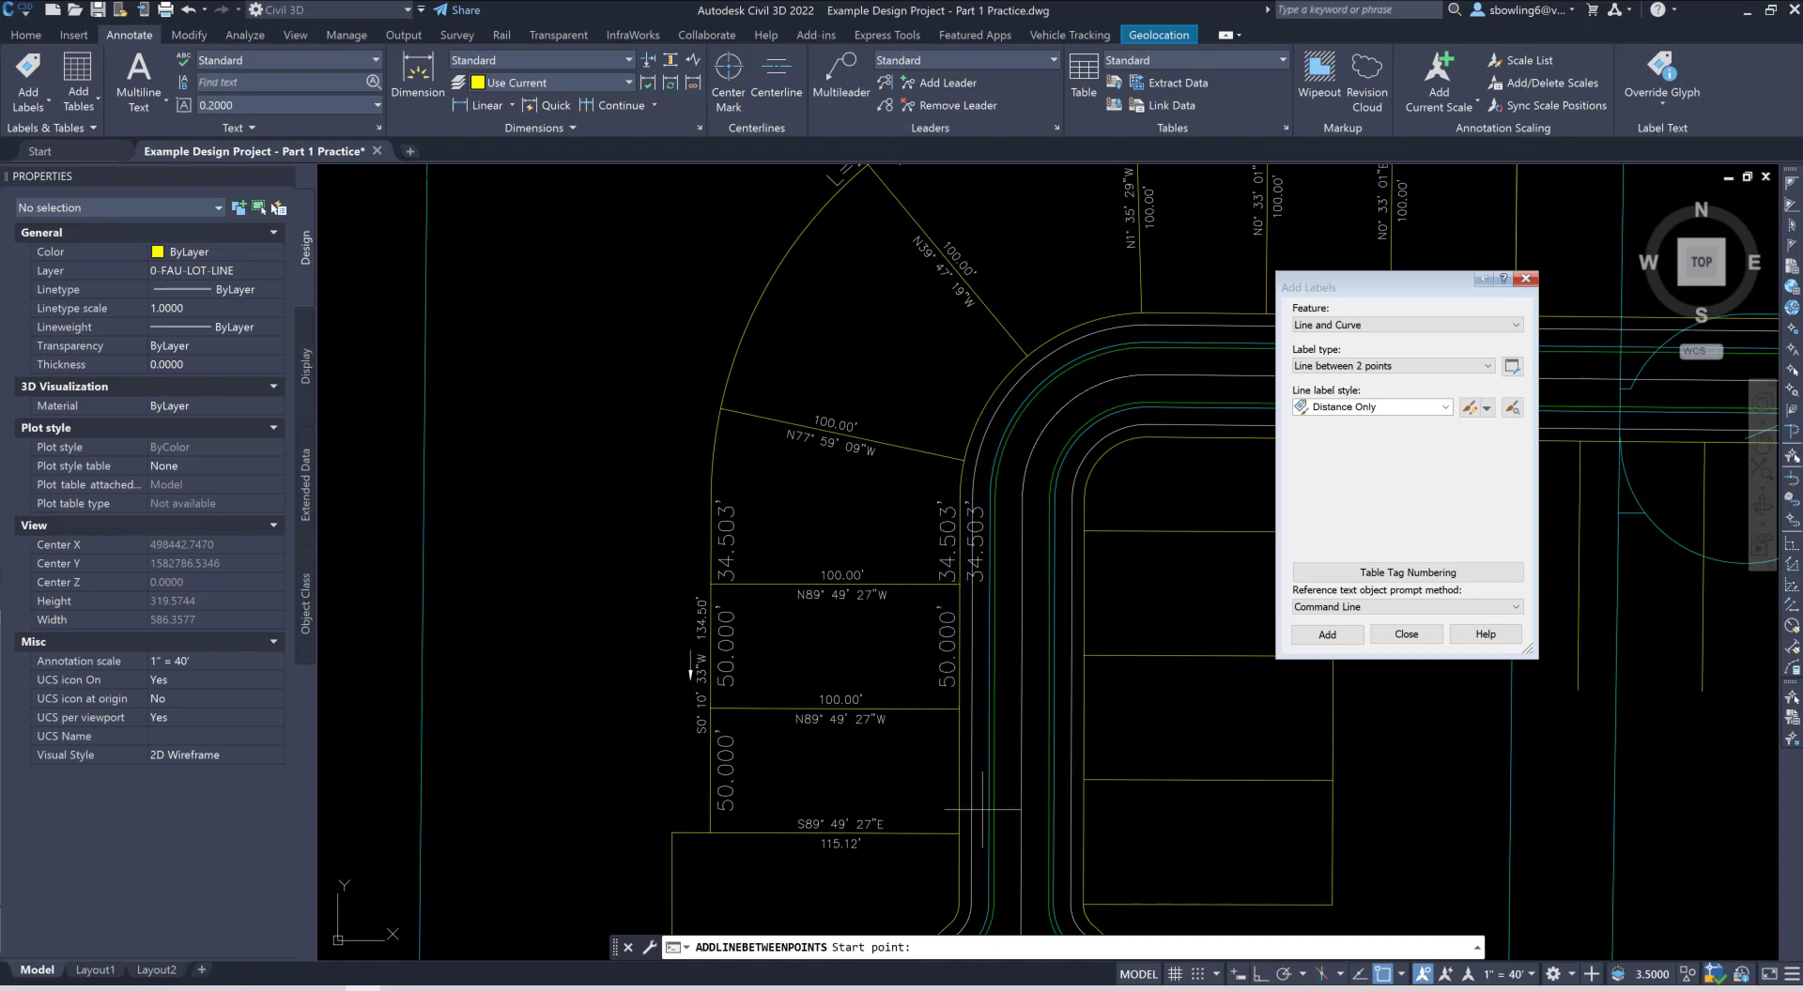
Step: Label the lowest straight front lot segment along the road's west side with its distance, picking its lower end first
{"action": "left_click", "coordinate": [958, 833]}
{"action": "left_click", "coordinate": [958, 701]}
{"action": "key", "text": "Escape"}
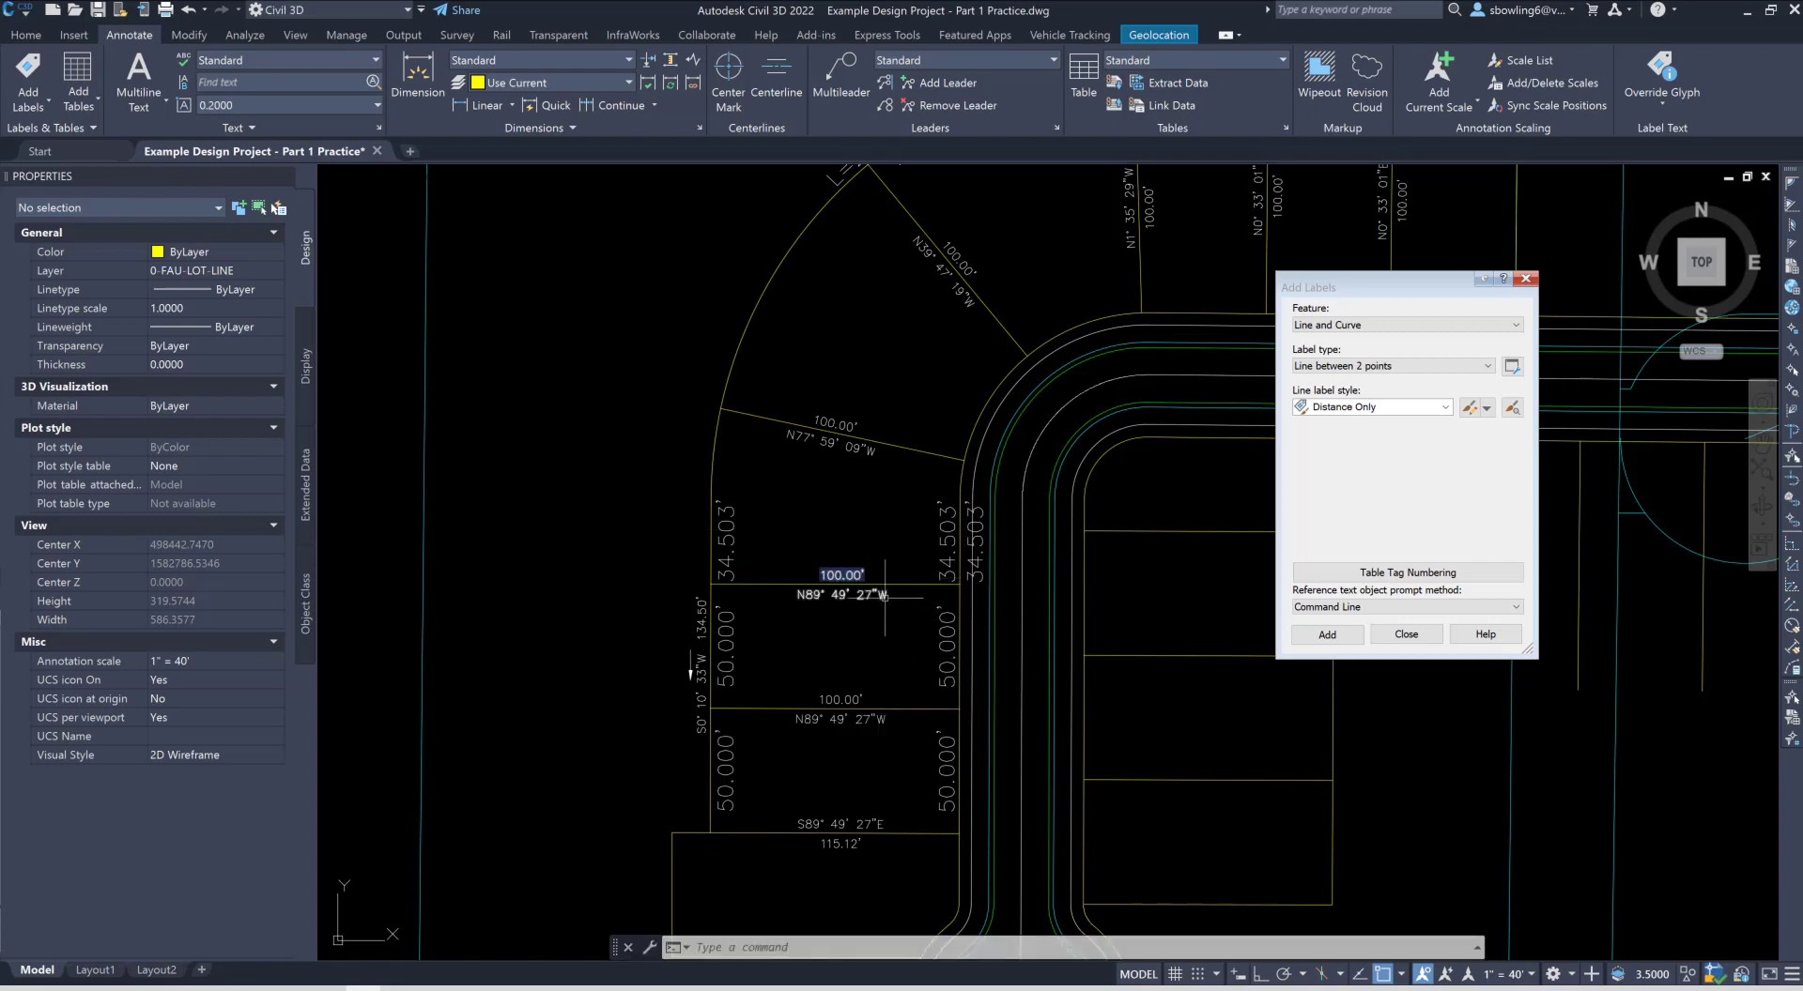
Step: Edit the Distance Only style from a front lot distance label, setting the General Segment Length precision in its contents to 0.01
{"action": "left_click", "coordinate": [942, 623]}
{"action": "right_click", "coordinate": [942, 623]}
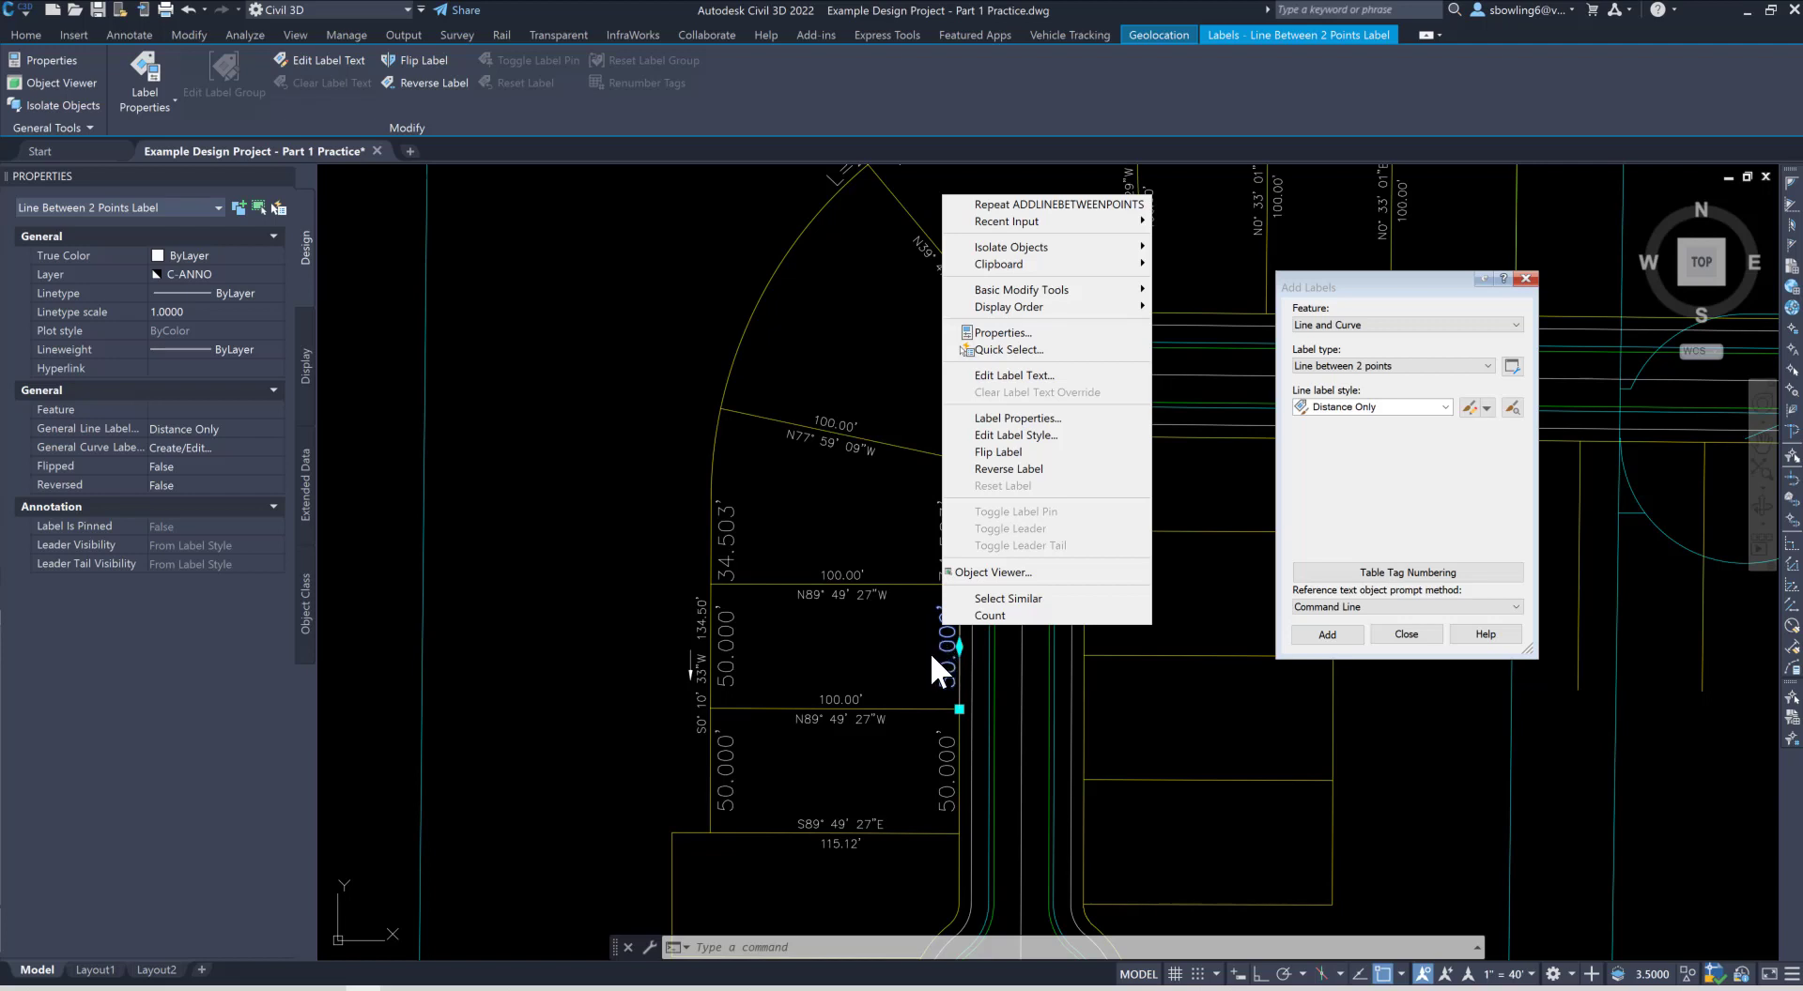
{"action": "left_click", "coordinate": [1012, 435]}
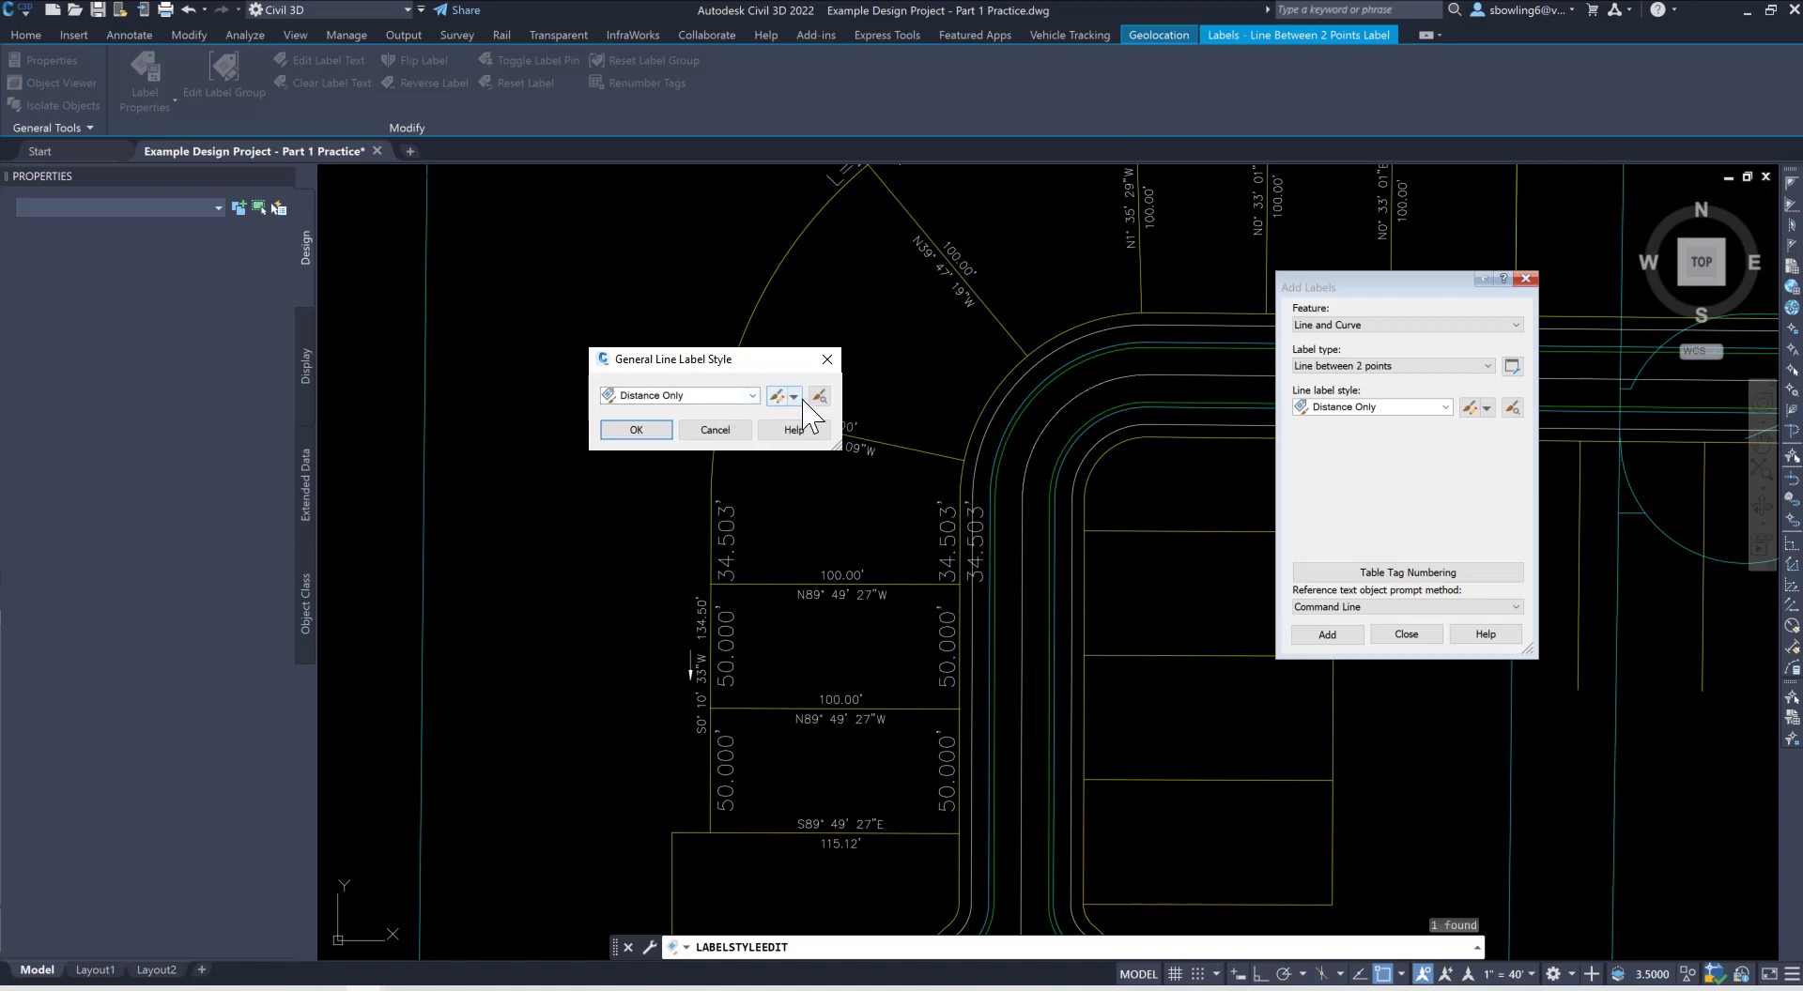
{"action": "left_click", "coordinate": [794, 397]}
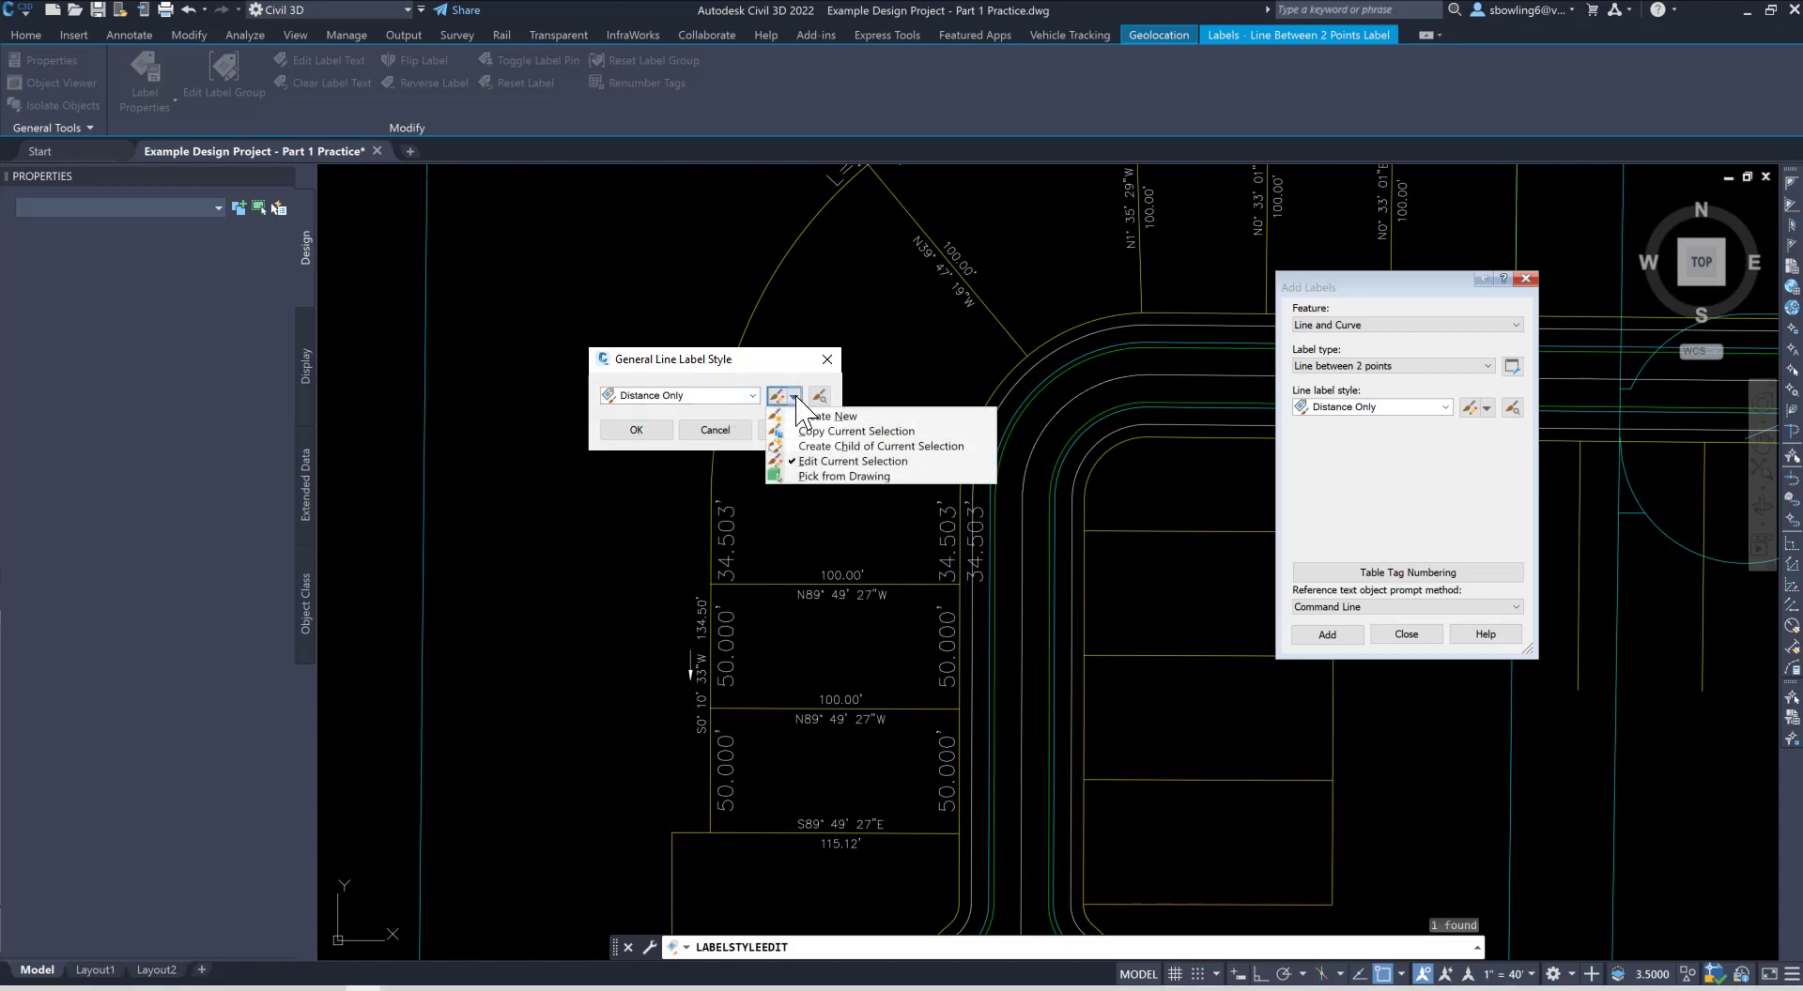
{"action": "left_click", "coordinate": [810, 460]}
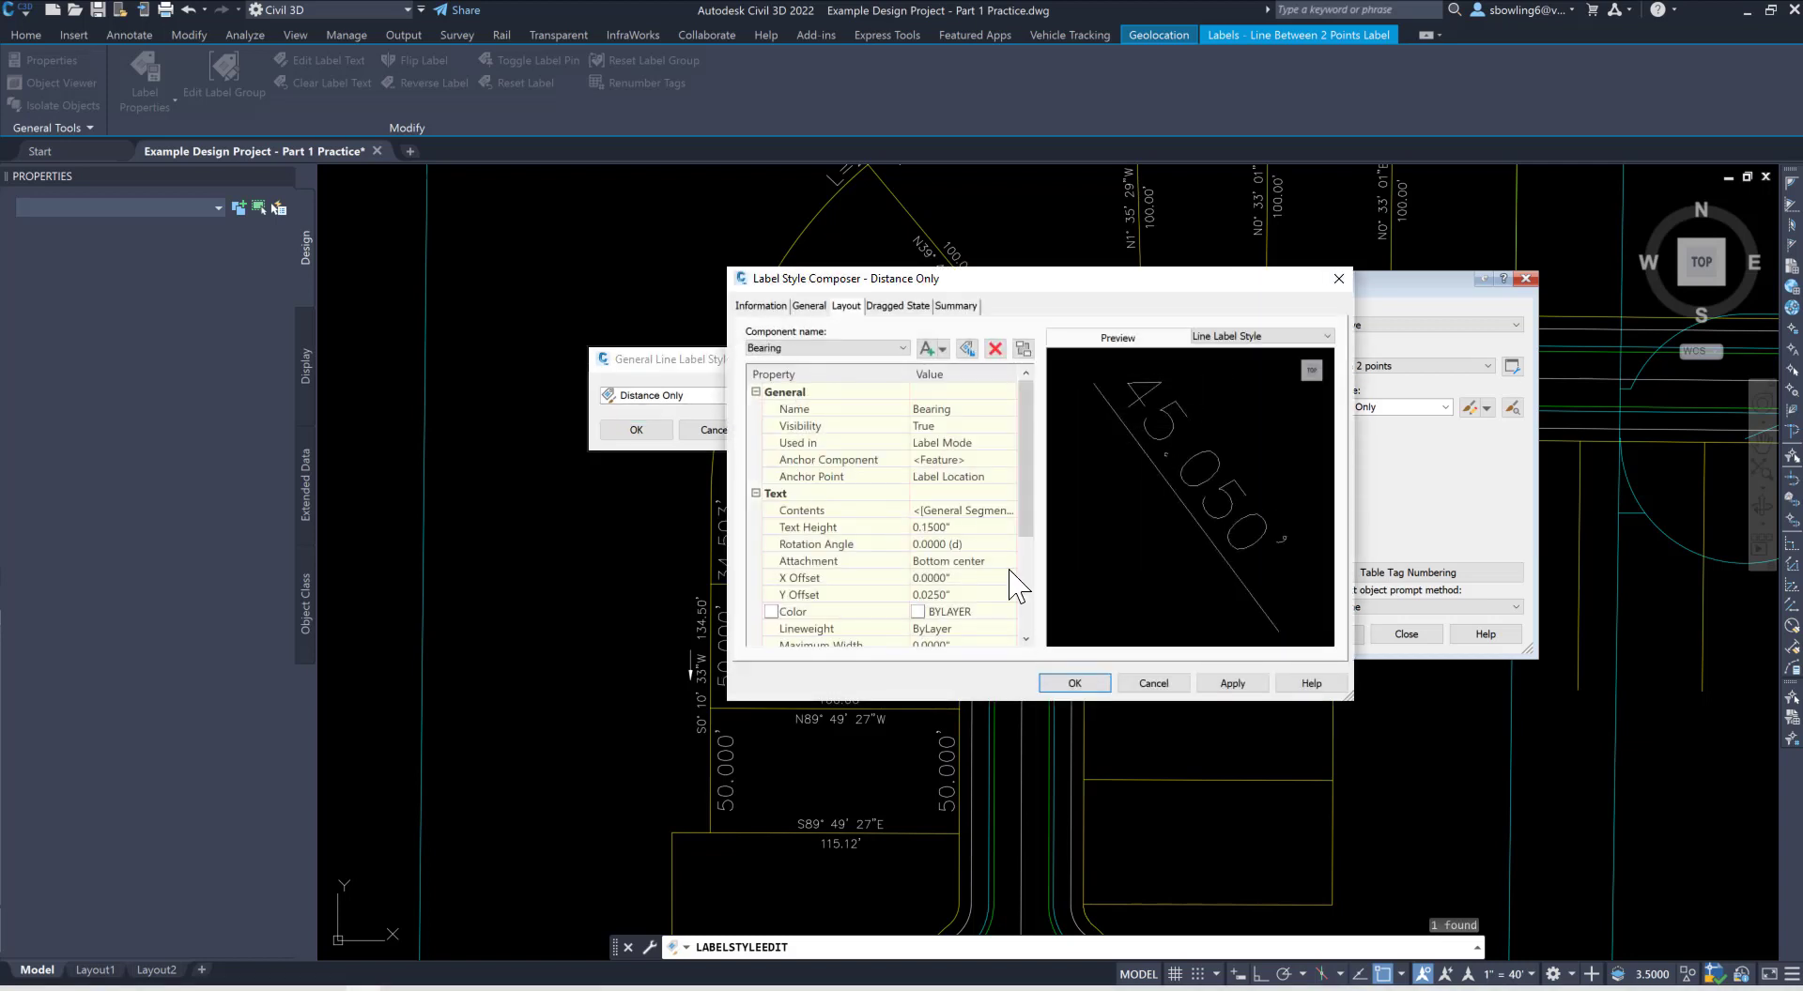
{"action": "left_click", "coordinate": [1000, 515]}
{"action": "left_click", "coordinate": [1008, 510]}
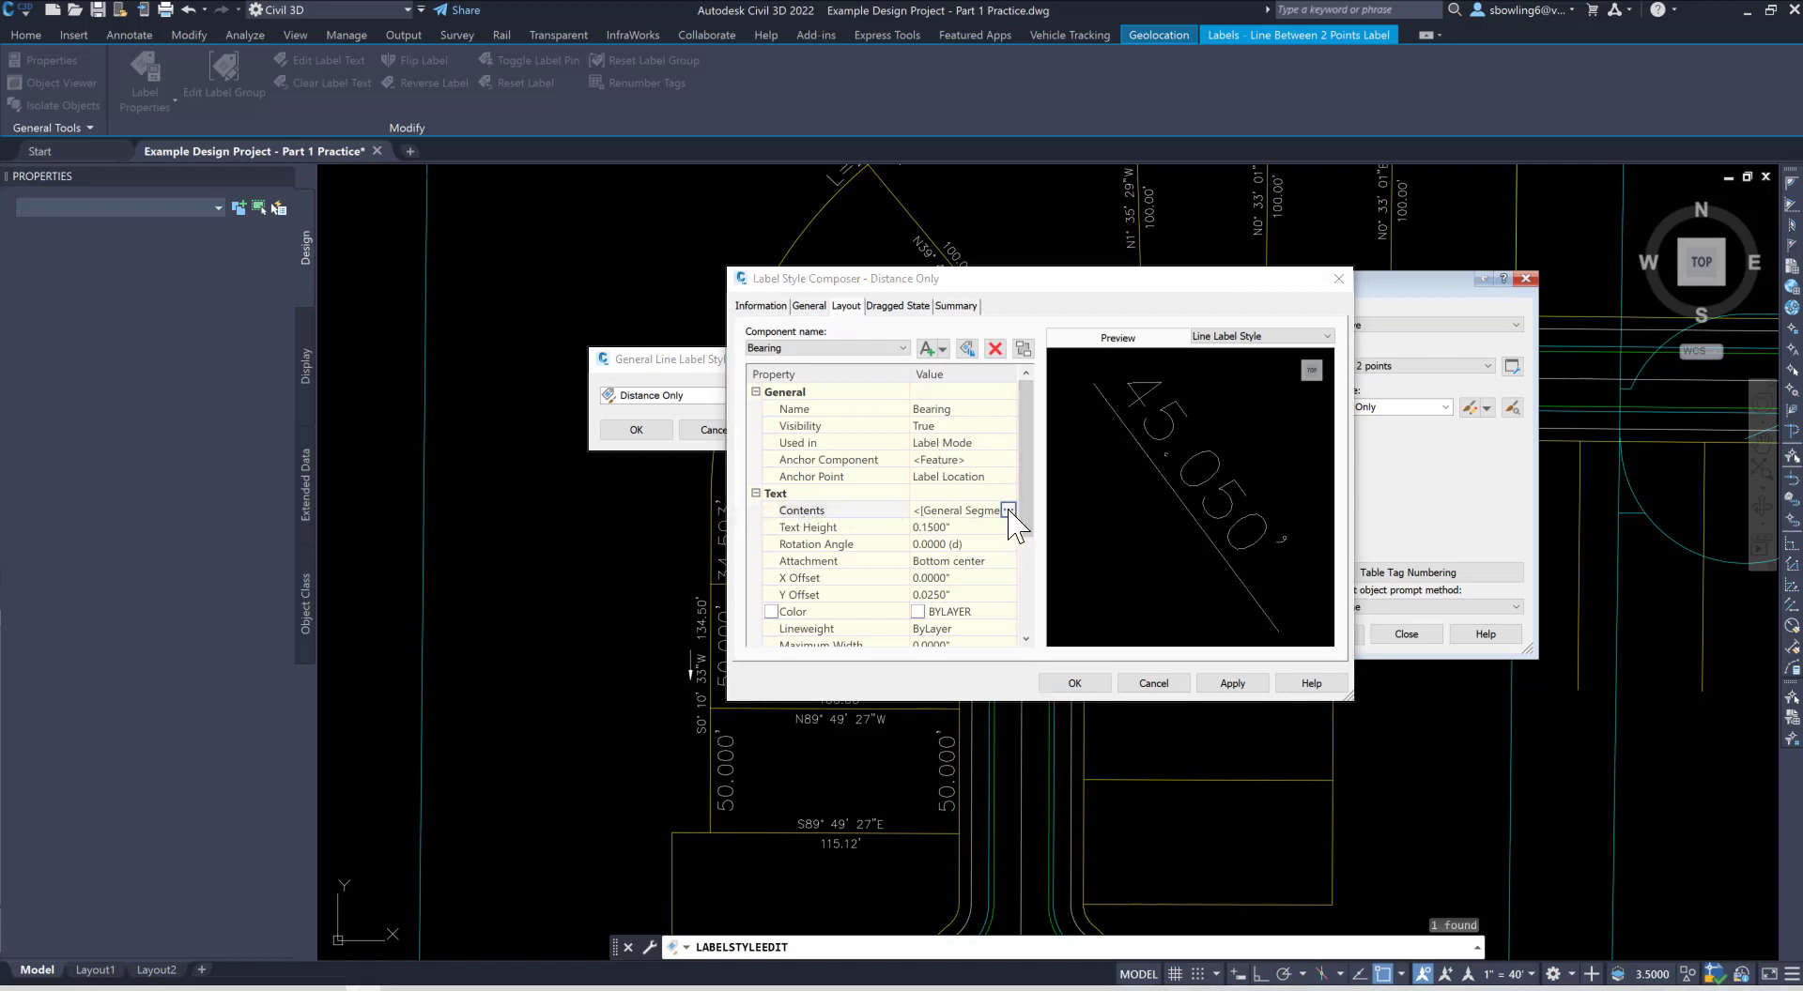
{"action": "left_click", "coordinate": [1282, 396]}
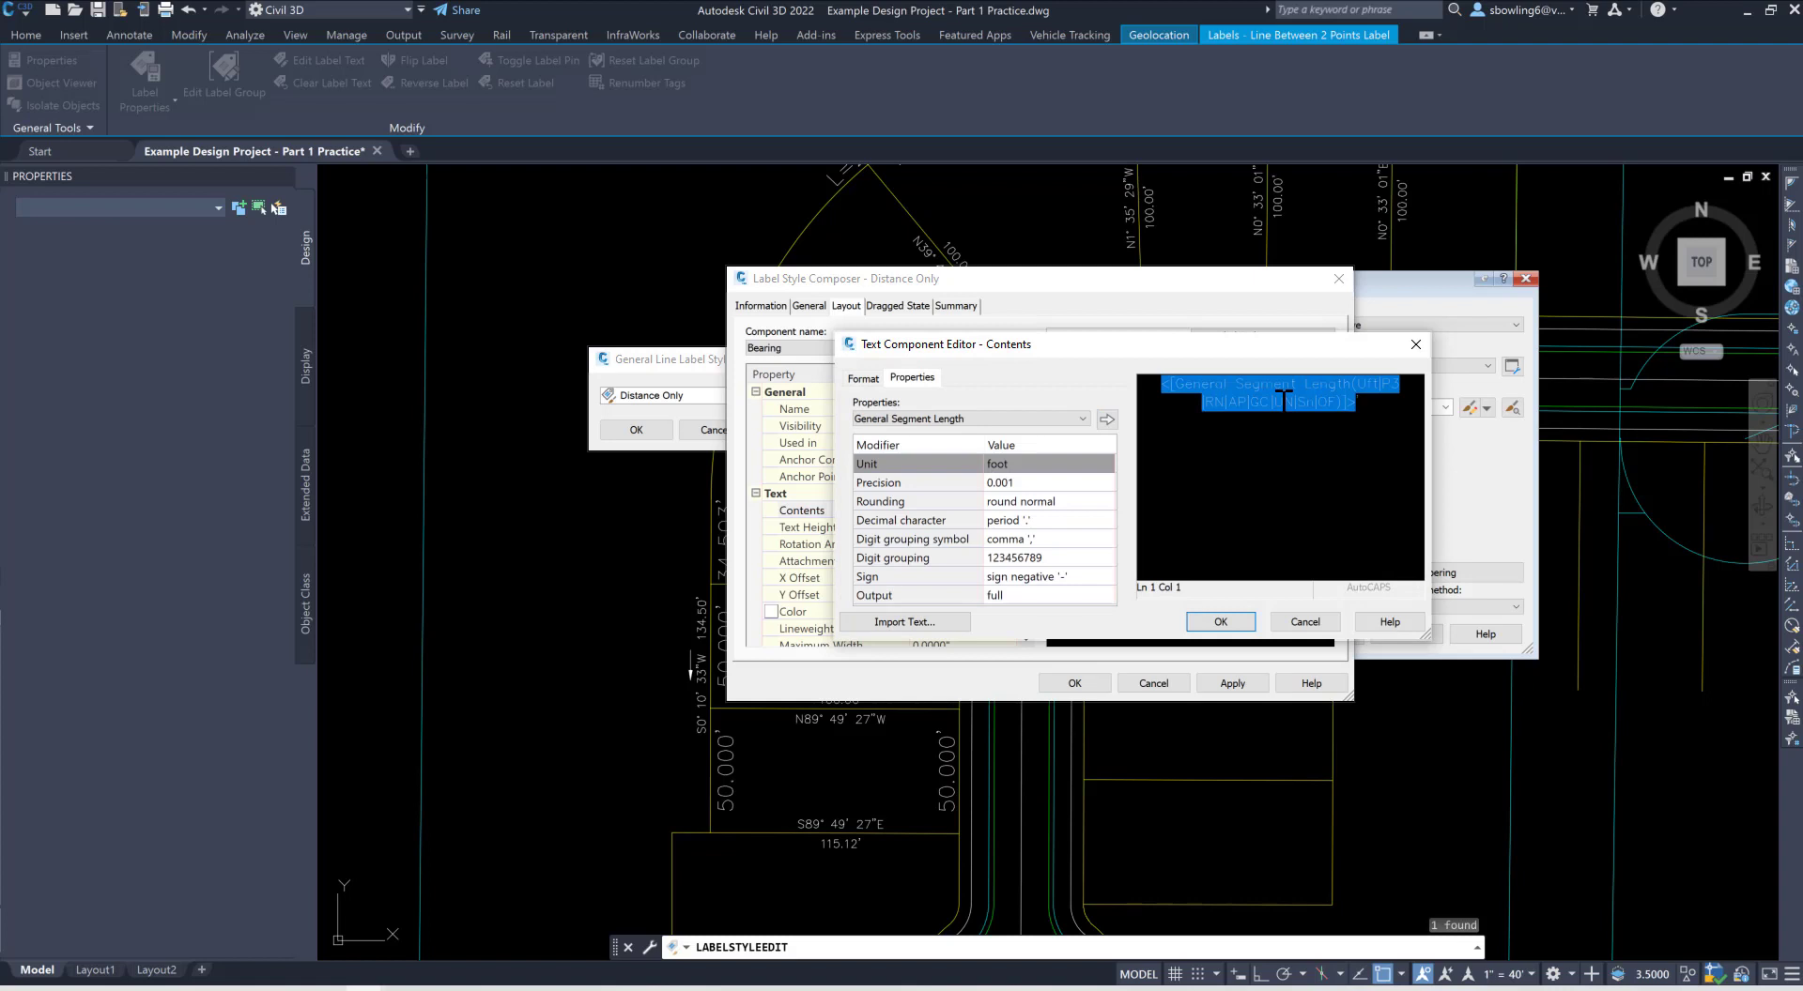
{"action": "left_click", "coordinate": [1063, 485]}
{"action": "left_click", "coordinate": [1063, 488]}
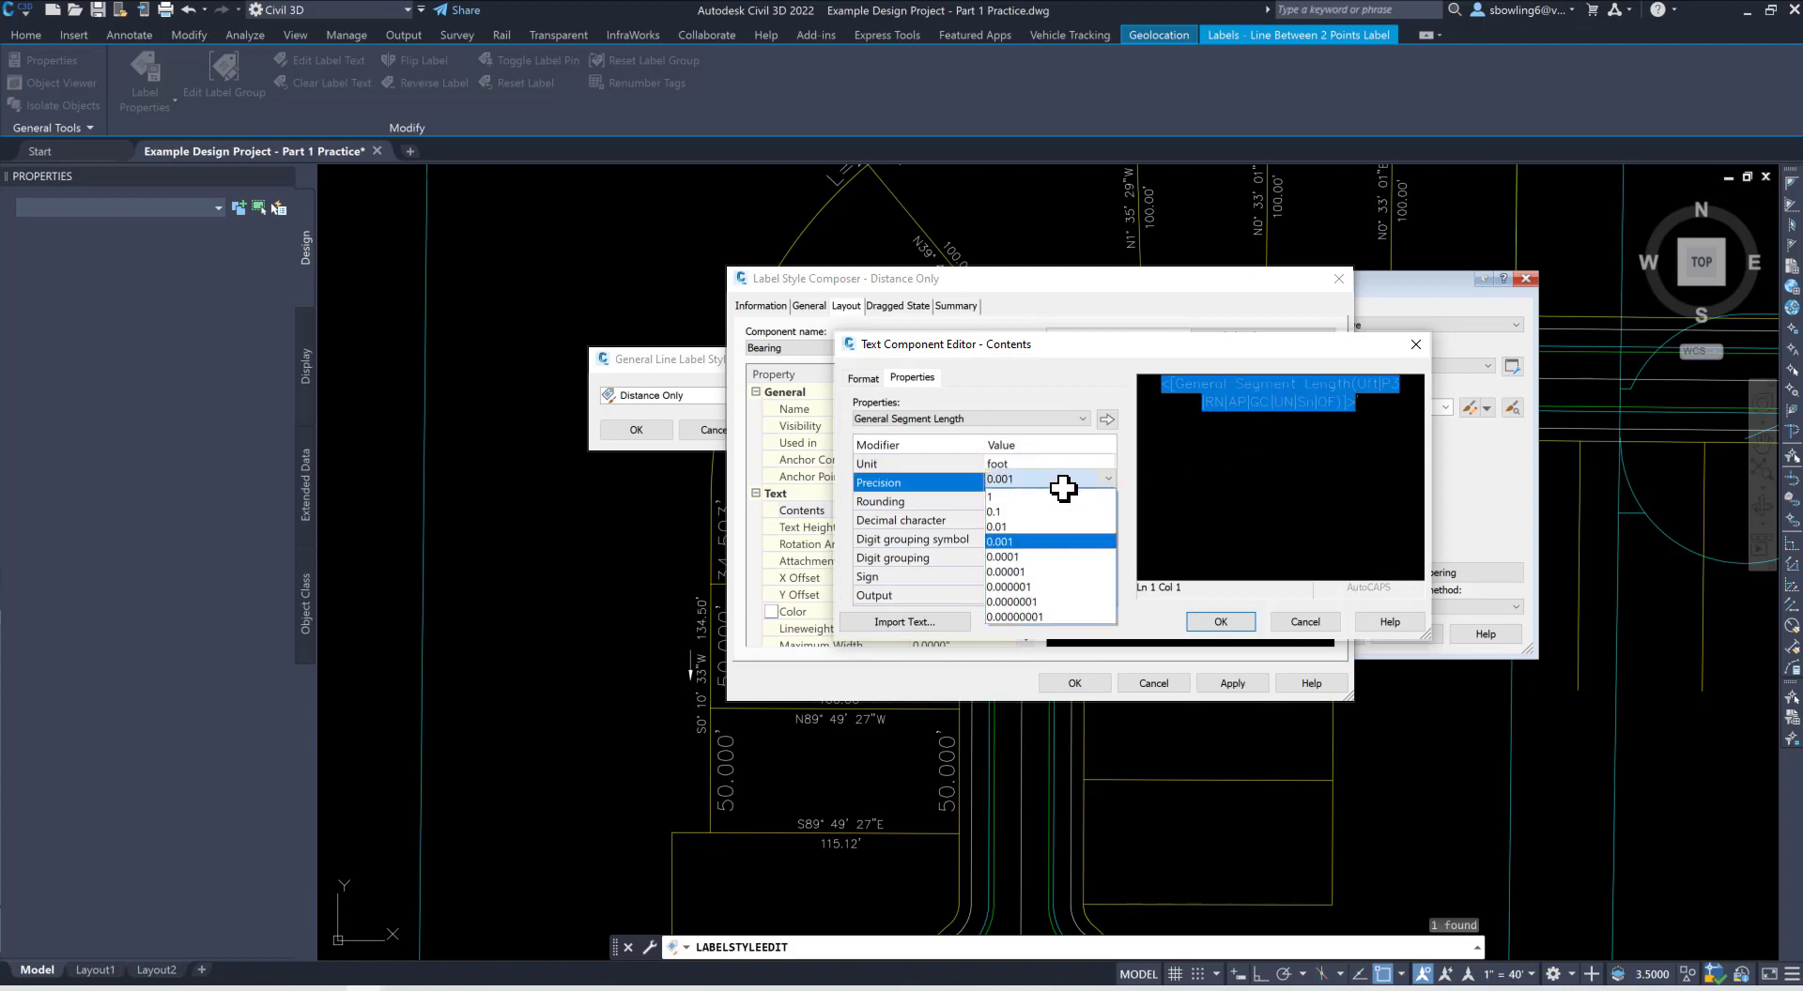
{"action": "left_click", "coordinate": [1061, 518]}
{"action": "left_click", "coordinate": [1107, 419]}
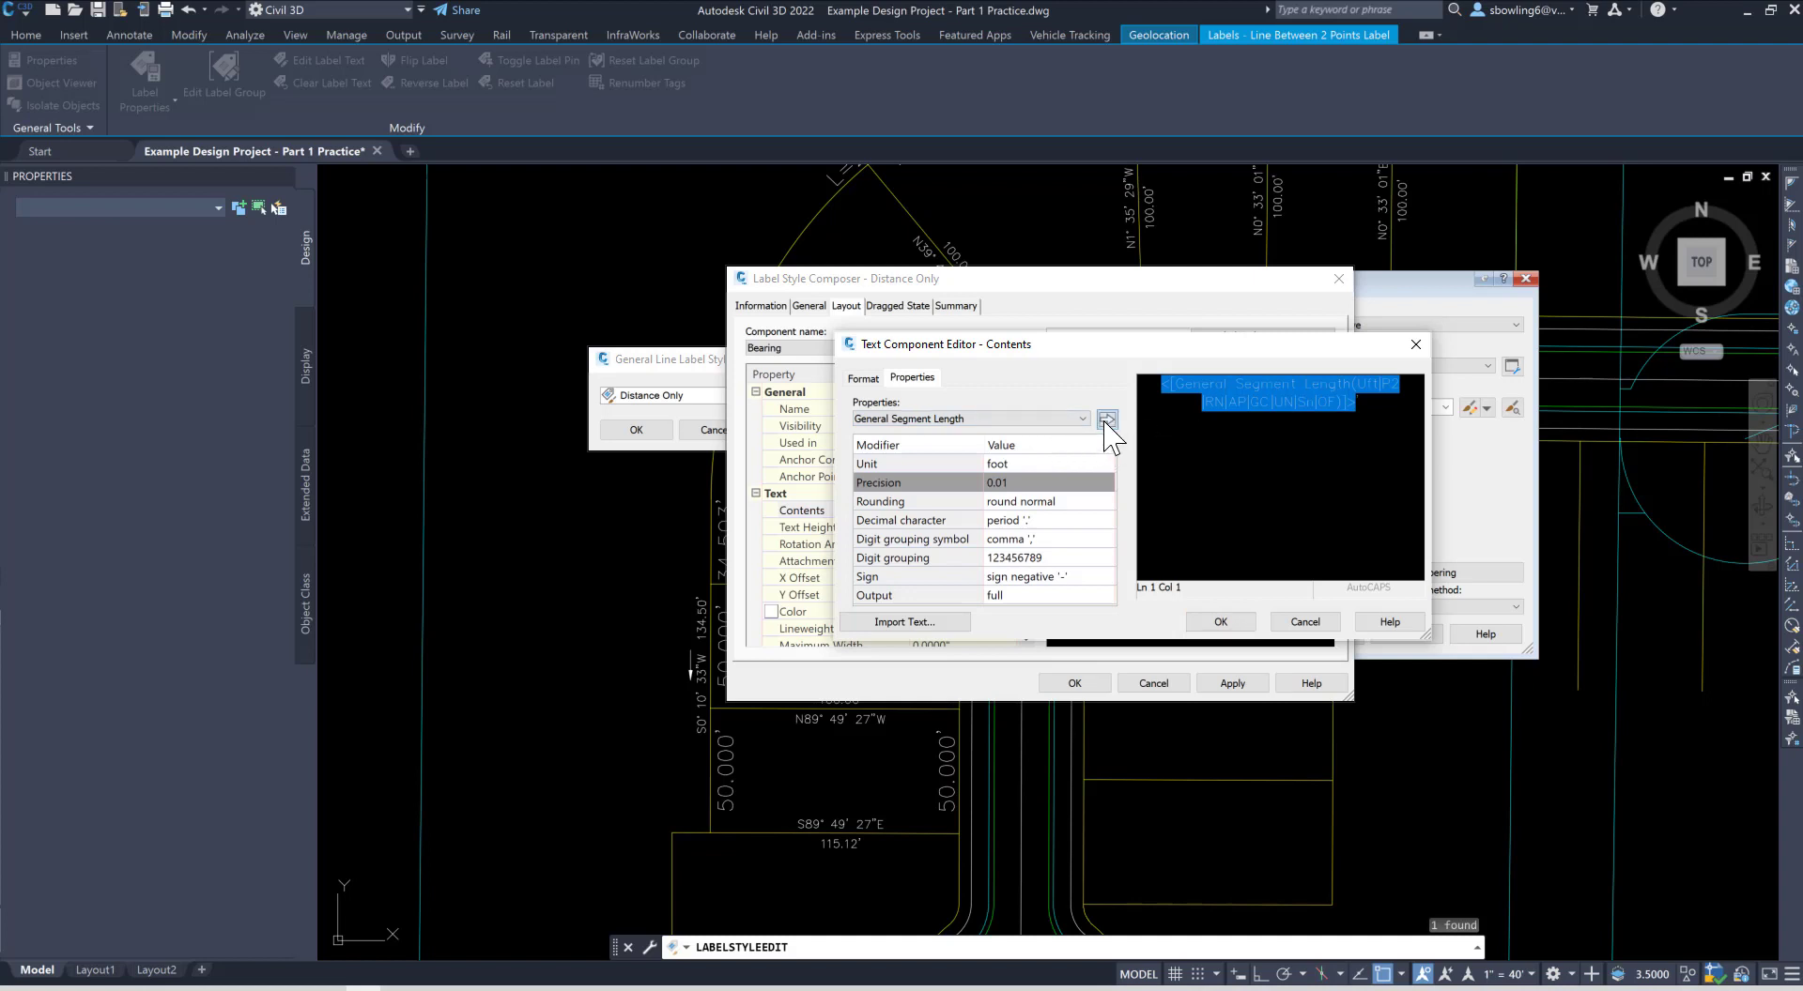
{"action": "left_click", "coordinate": [1230, 622]}
Step: Set the Distance Only style's text height to 0.08" and accept the style changes
{"action": "left_click", "coordinate": [956, 526]}
{"action": "type", "text": ".08"}
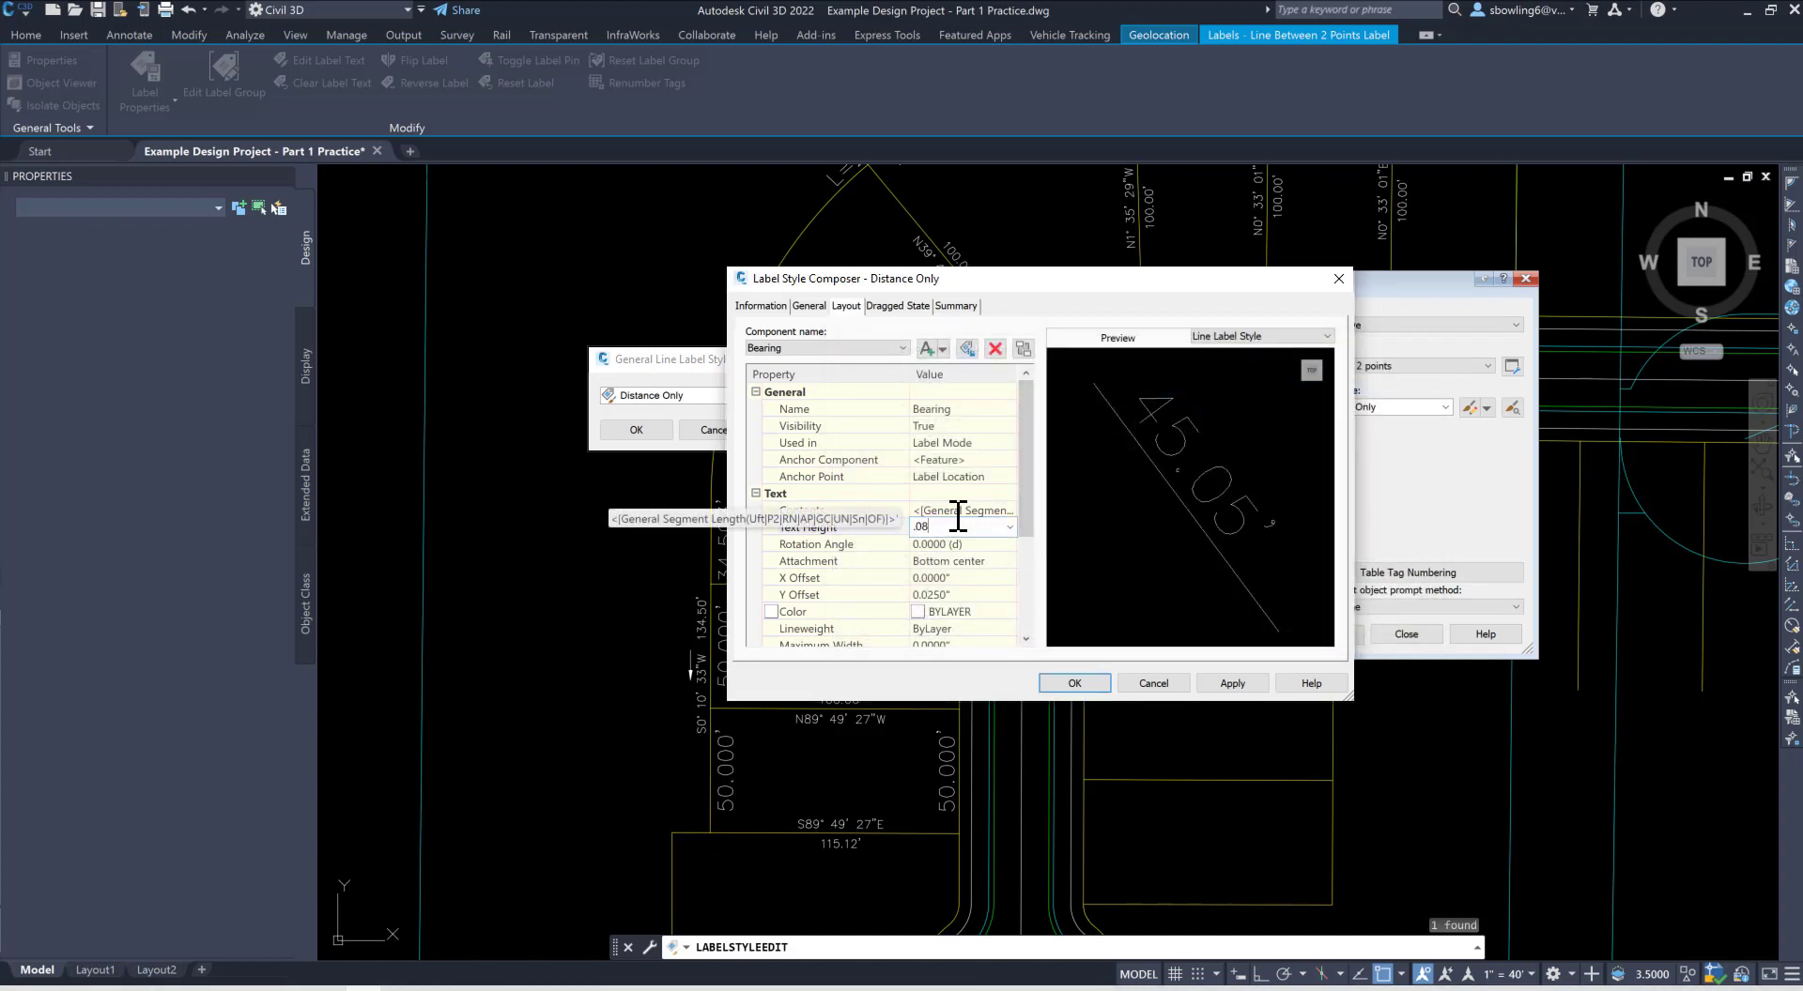
{"action": "left_click", "coordinate": [1078, 685]}
{"action": "left_click", "coordinate": [635, 430]}
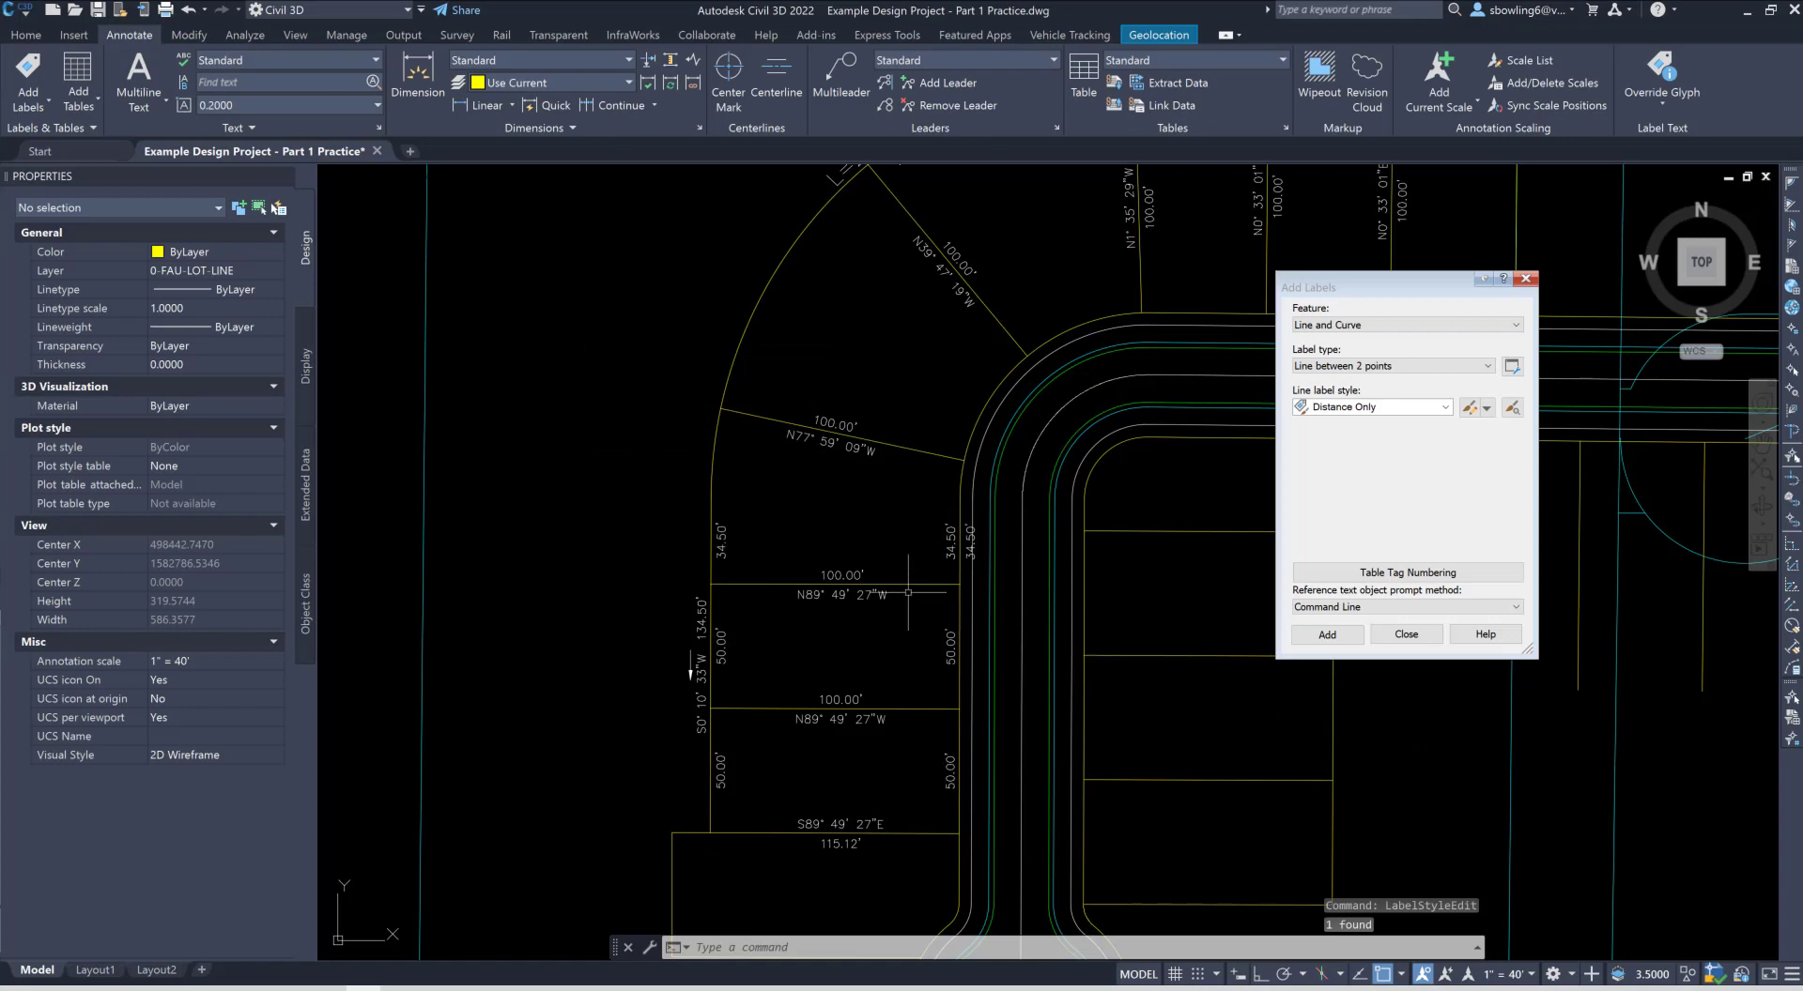
Step: Delete the duplicate 34.50' distance label on the road side of the upper straight front lot segment
{"action": "scroll", "coordinate": [925, 558], "scroll_direction": "up", "scroll_amount": 2}
{"action": "left_click", "coordinate": [995, 526]}
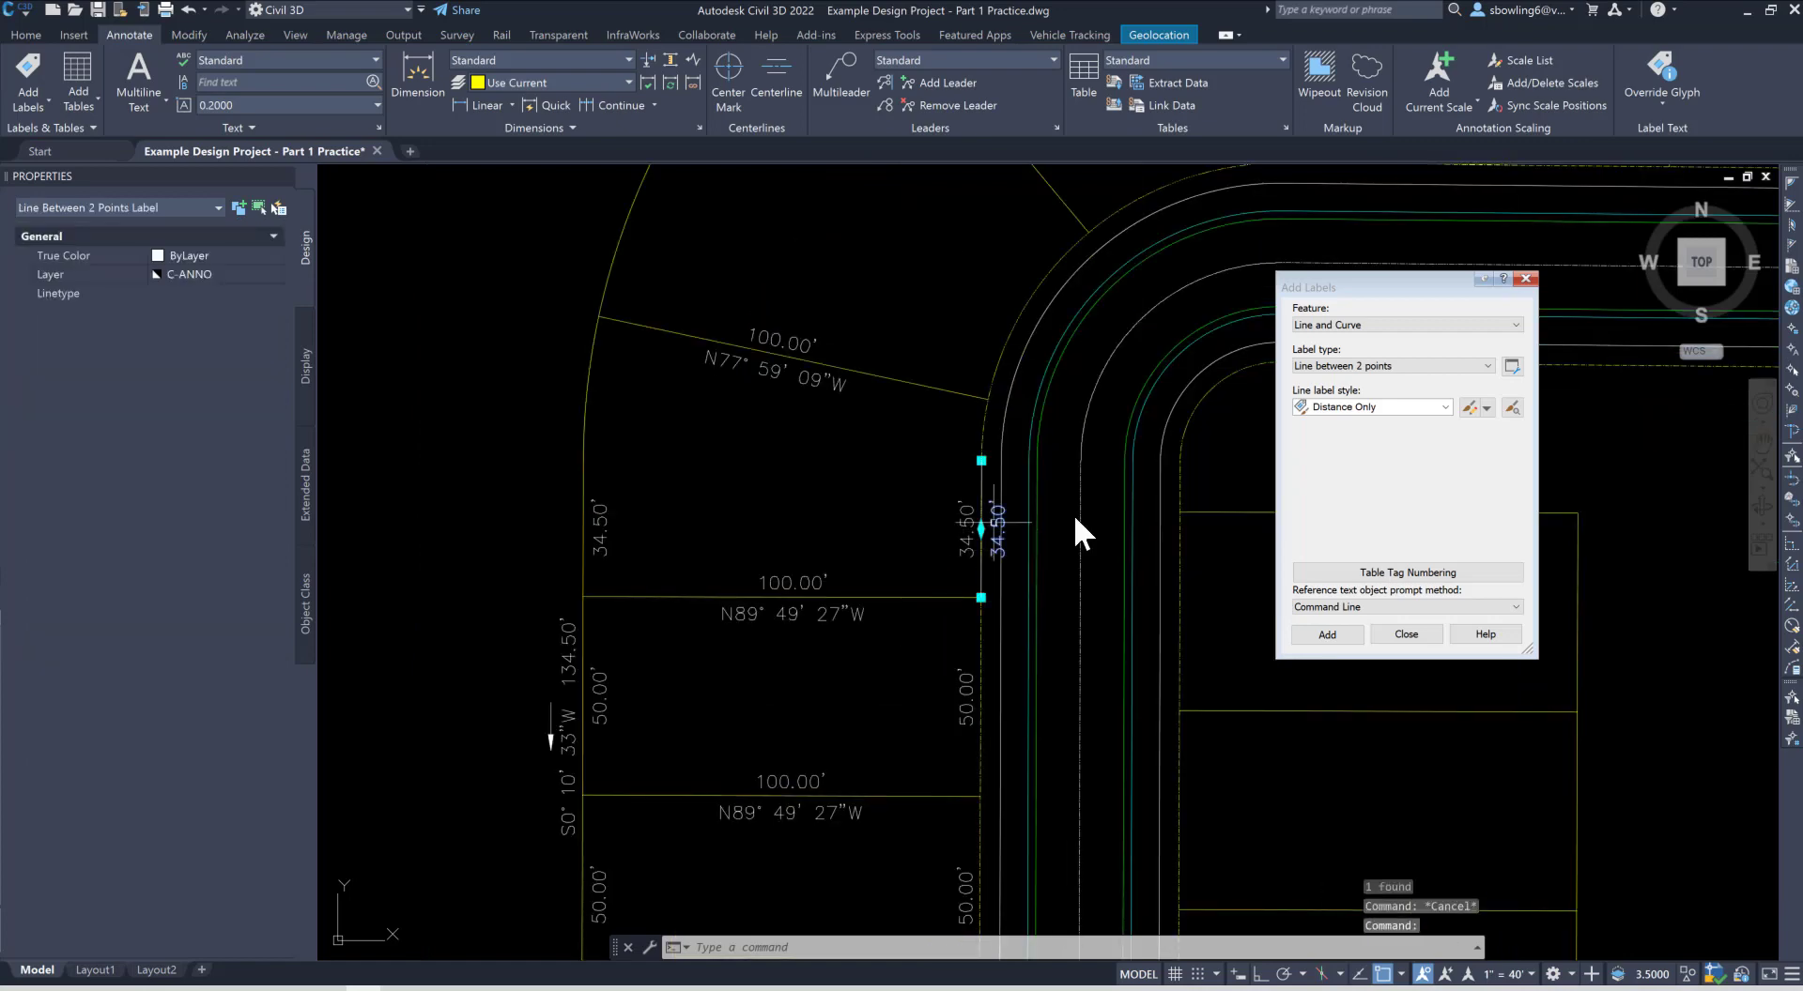
{"action": "key", "text": "Delete"}
Step: Edit the Distance-Radius and Delta style from the rear lot curve label, setting the Distance & Radius component's text height to 0.08"
{"action": "scroll", "coordinate": [842, 607], "scroll_direction": "down", "scroll_amount": 4}
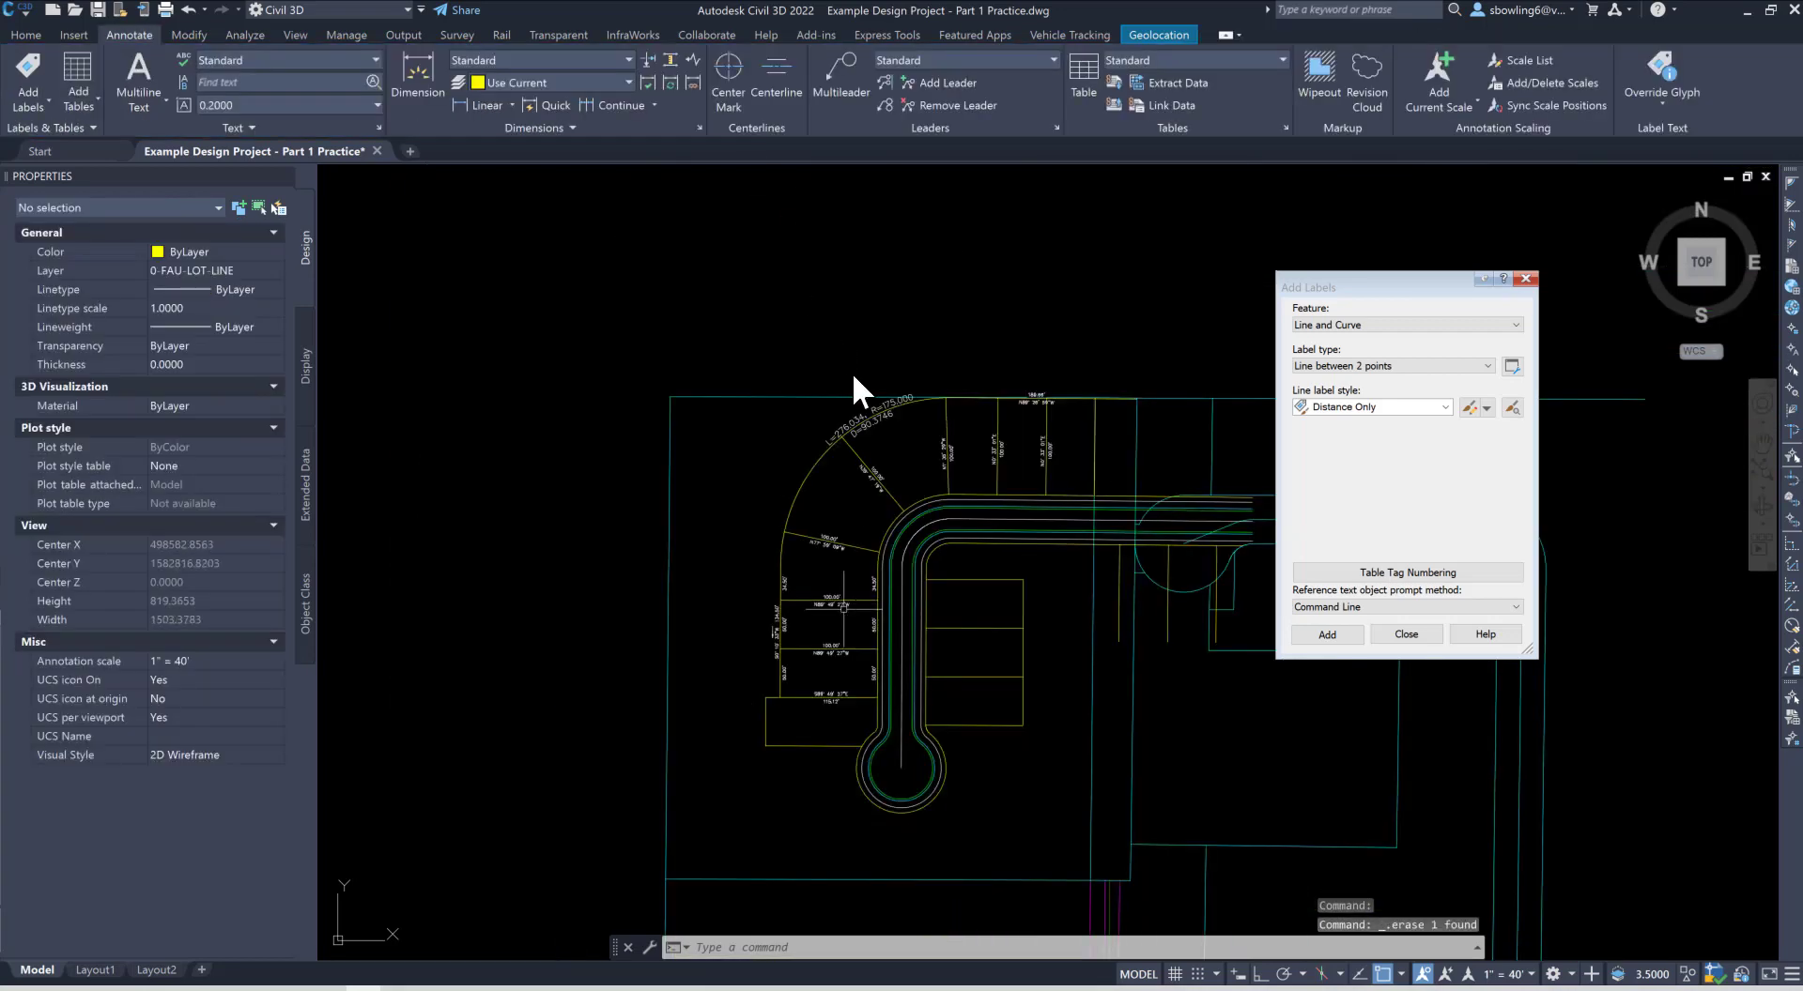
{"action": "scroll", "coordinate": [882, 410], "scroll_direction": "up", "scroll_amount": 2}
{"action": "left_click", "coordinate": [853, 430]}
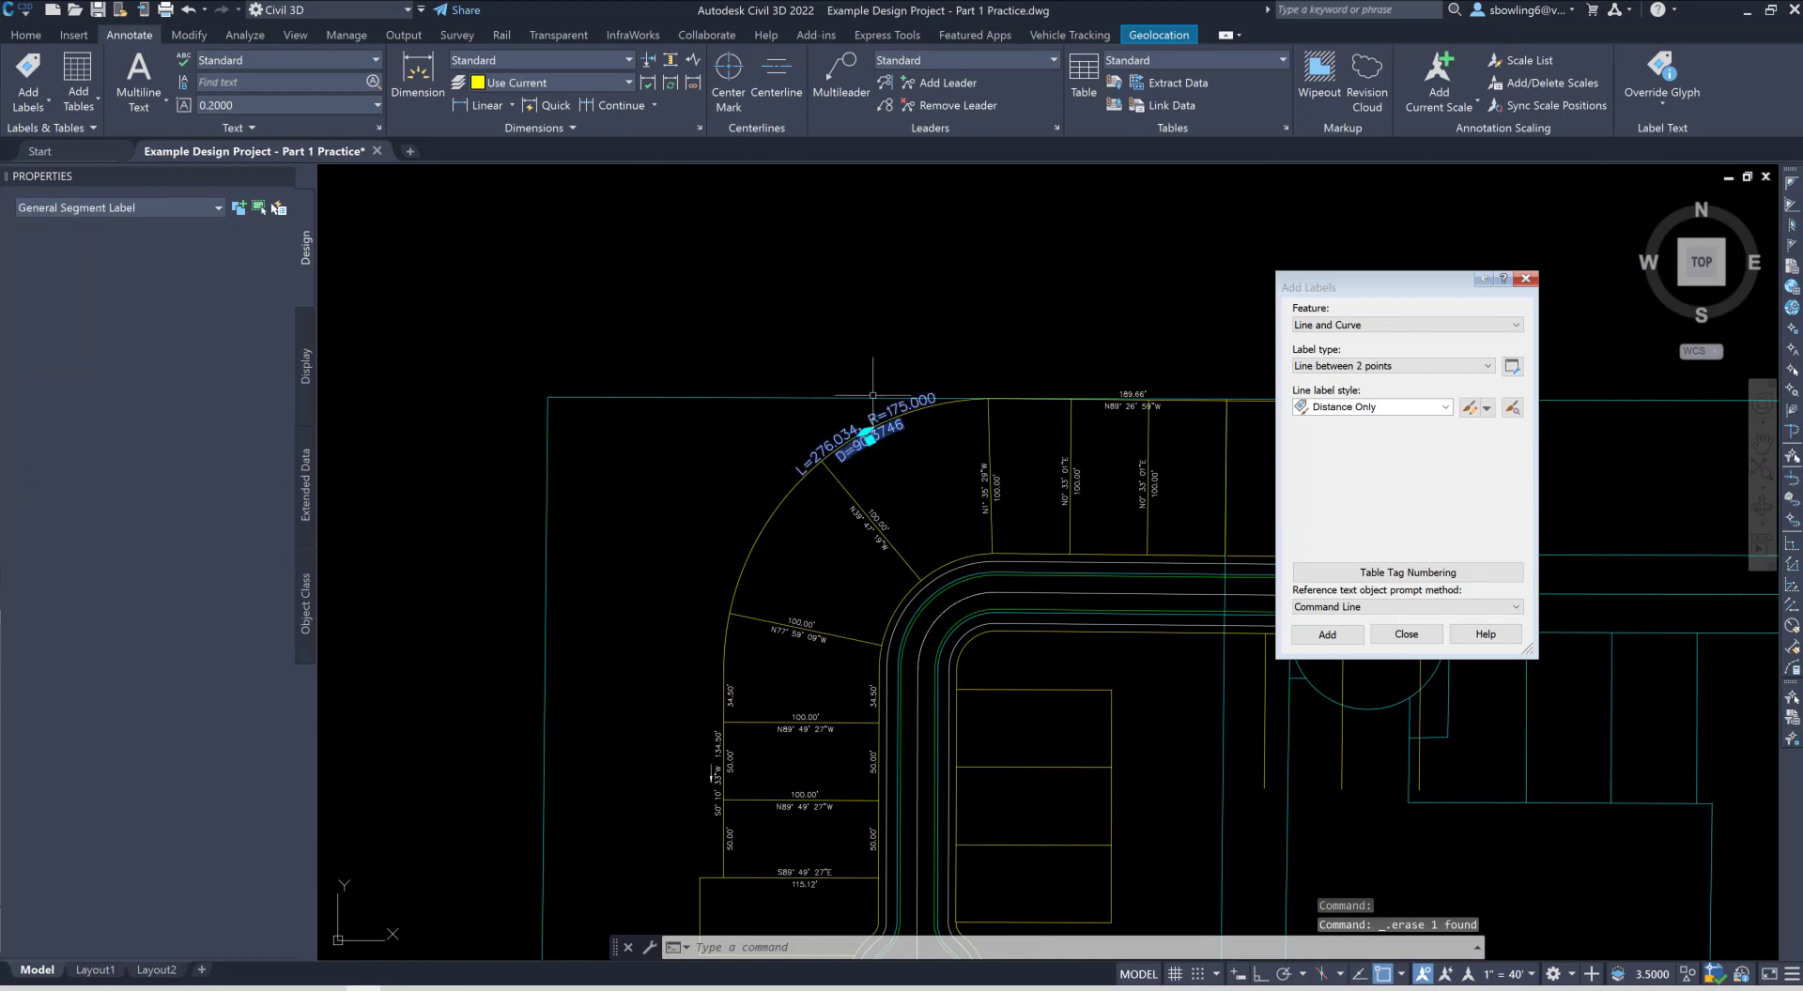
{"action": "right_click", "coordinate": [870, 428]}
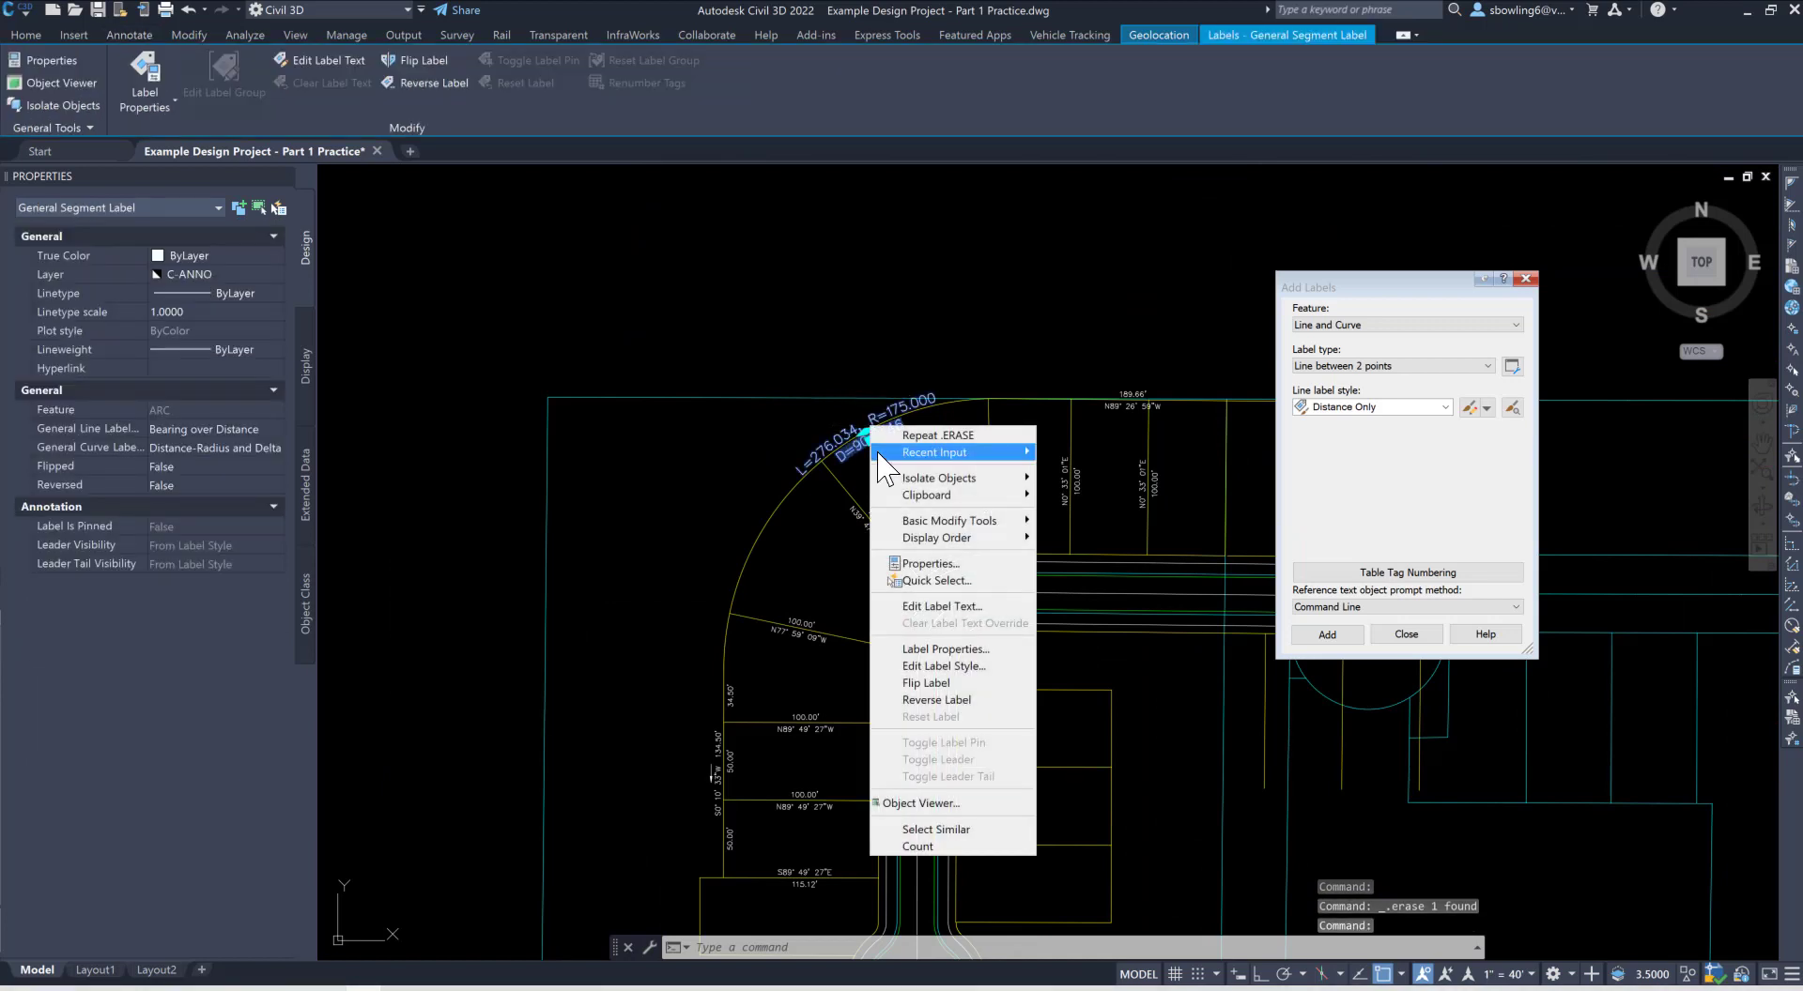
{"action": "left_click", "coordinate": [967, 666]}
{"action": "left_click", "coordinate": [795, 396]}
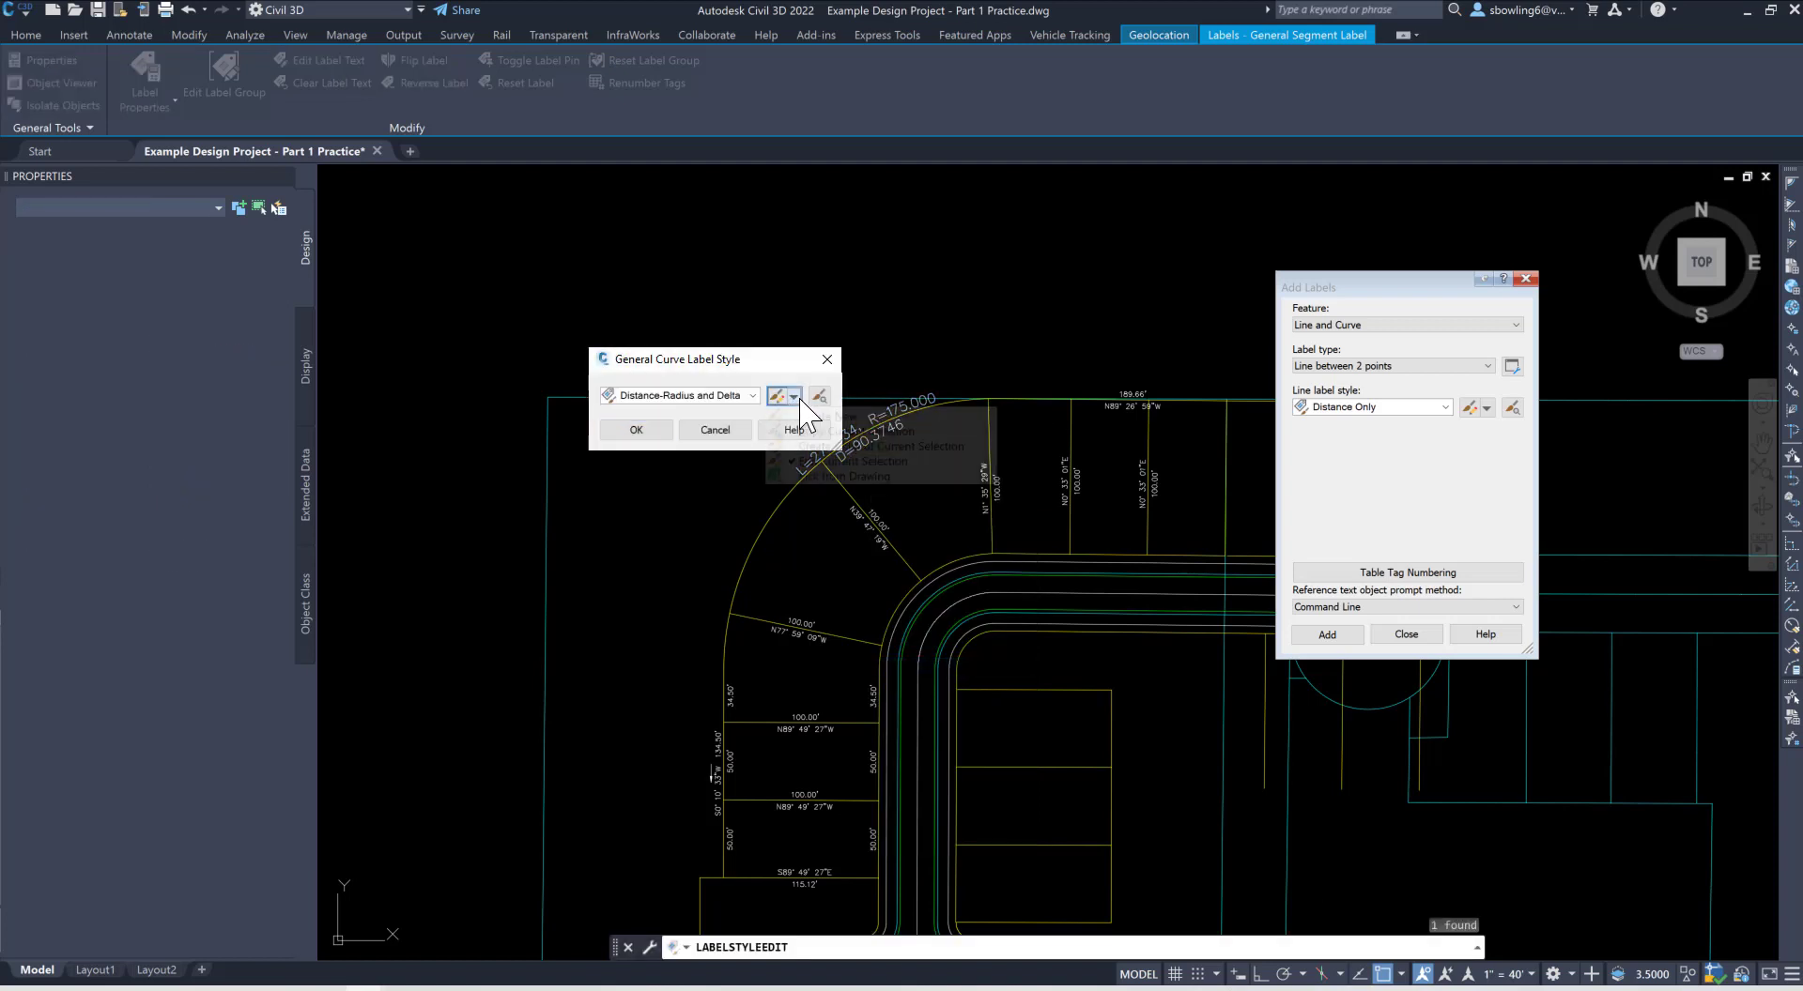
{"action": "left_click", "coordinate": [835, 461]}
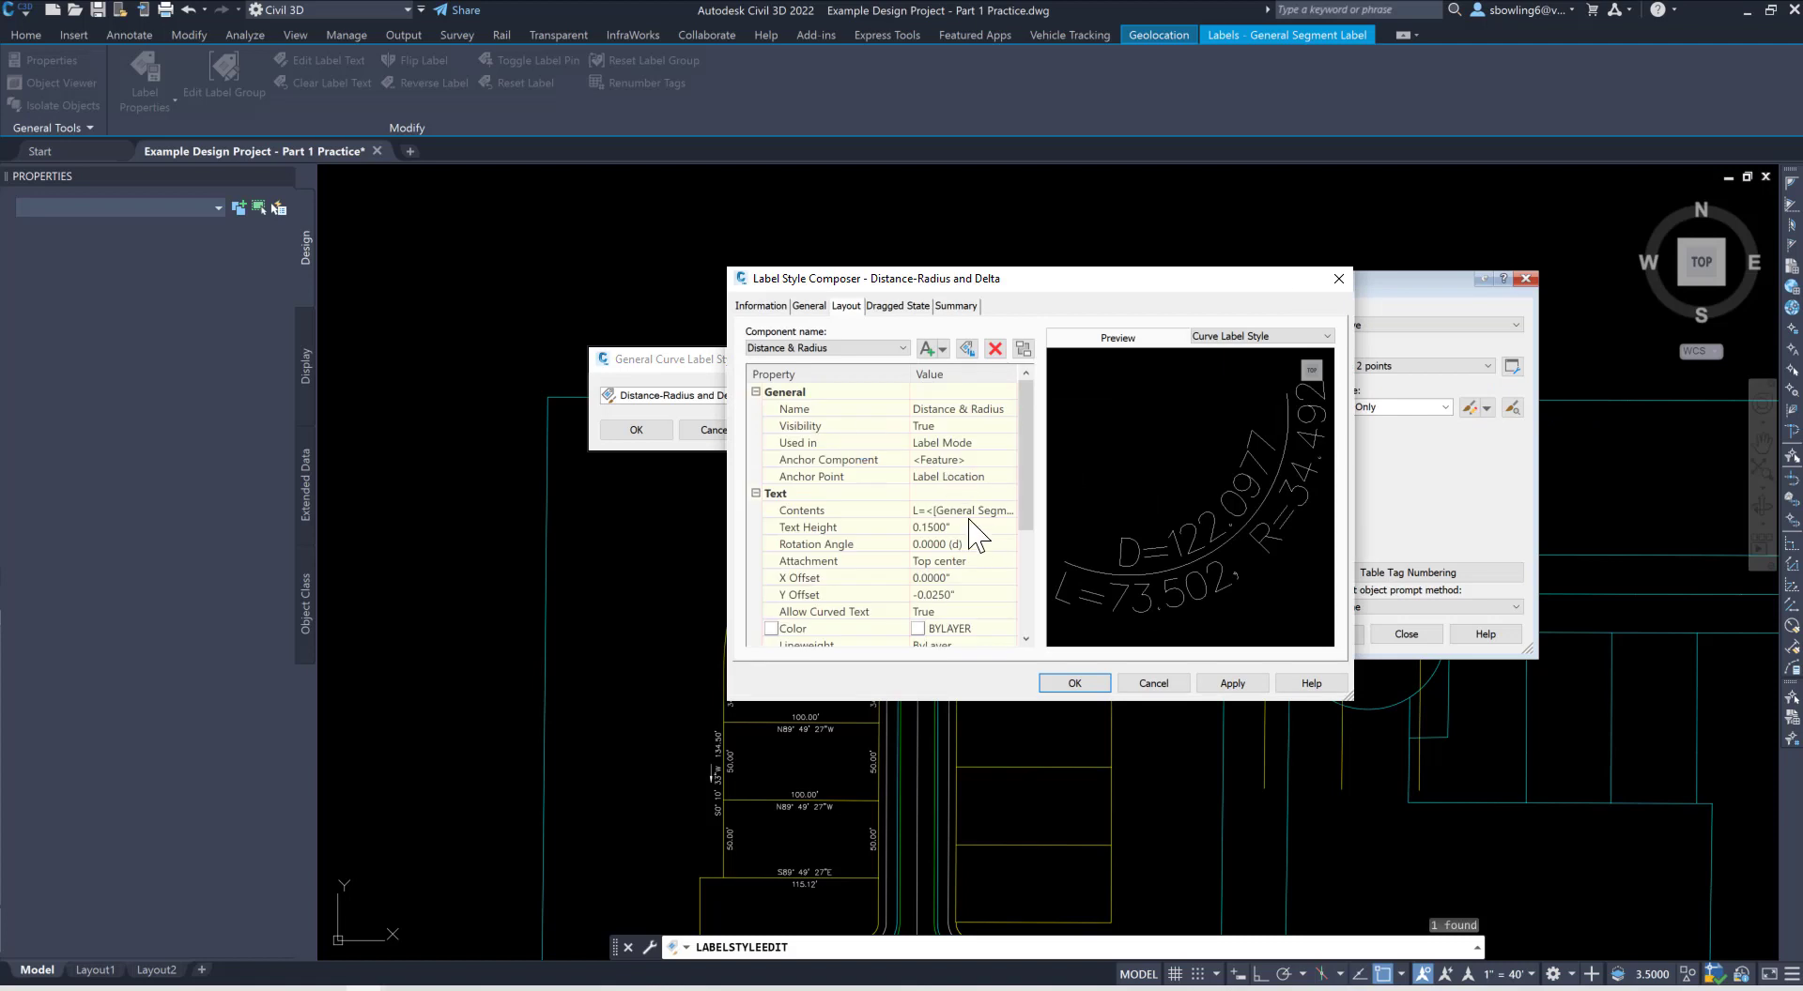
{"action": "left_click", "coordinate": [967, 526]}
{"action": "type", "text": ".08"}
Step: Set the General Segment Length precision to 0.01 in the Distance & Radius component's contents and update its text field
{"action": "left_click", "coordinate": [902, 348]}
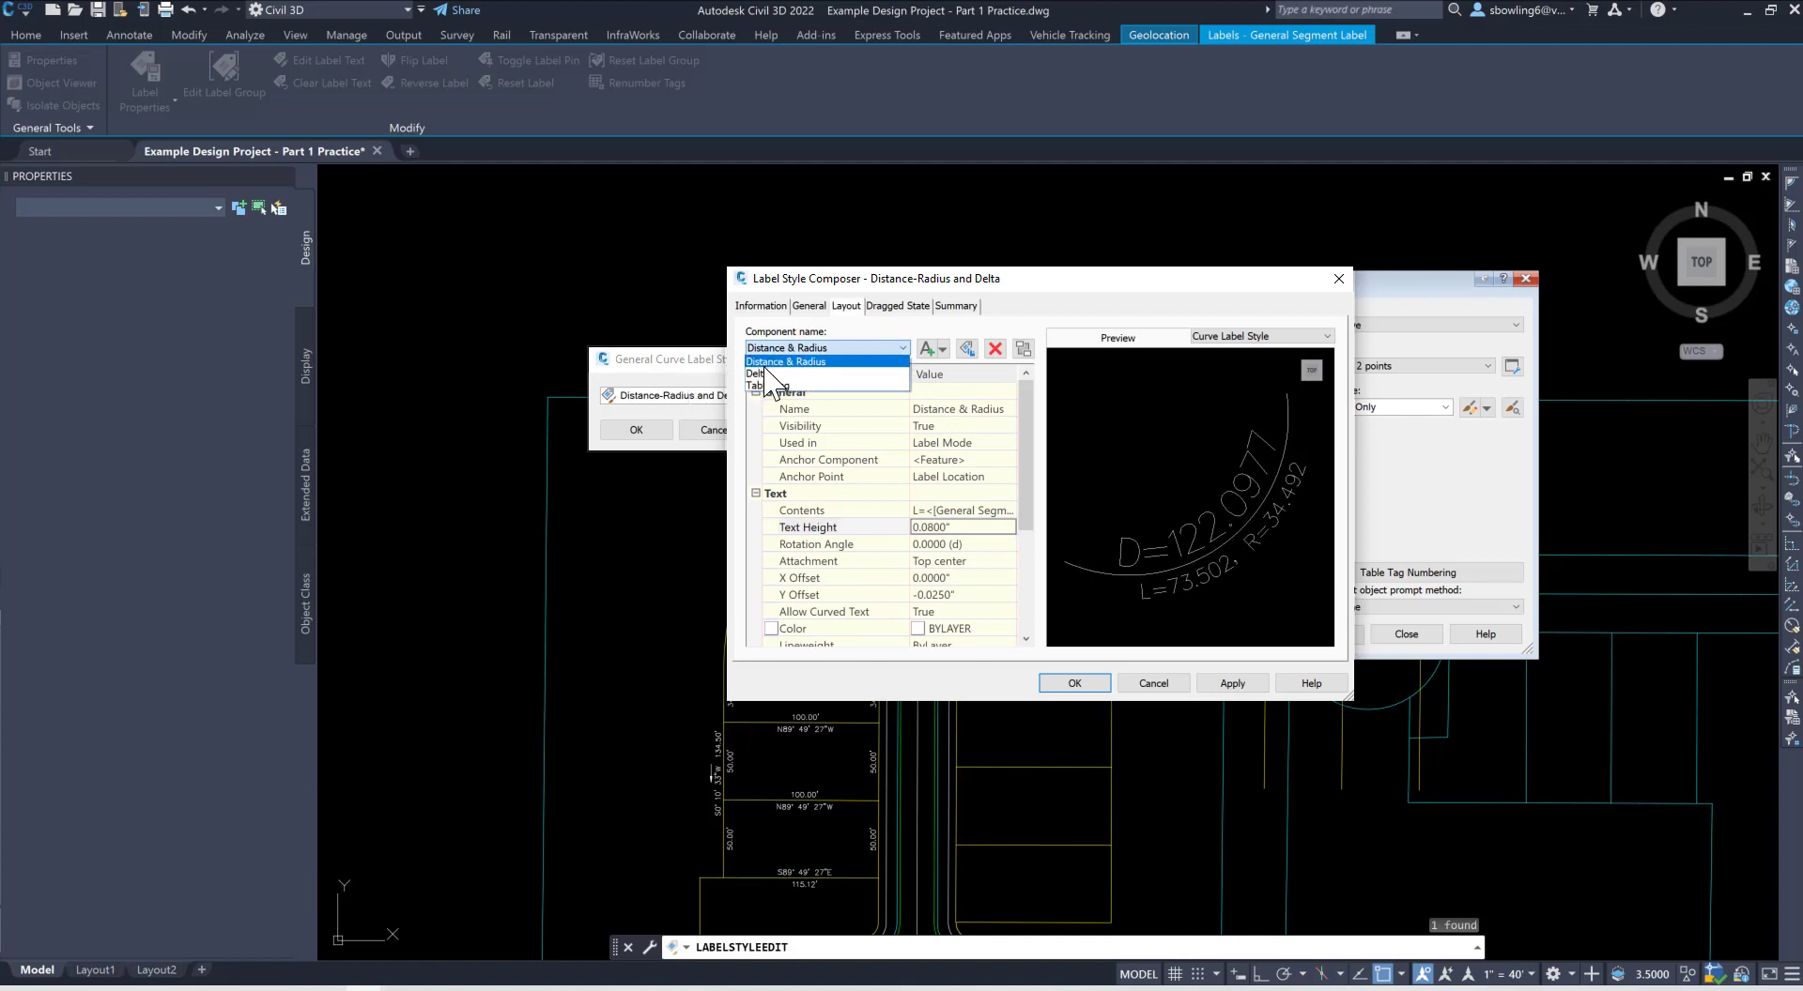
{"action": "left_click", "coordinate": [776, 362]}
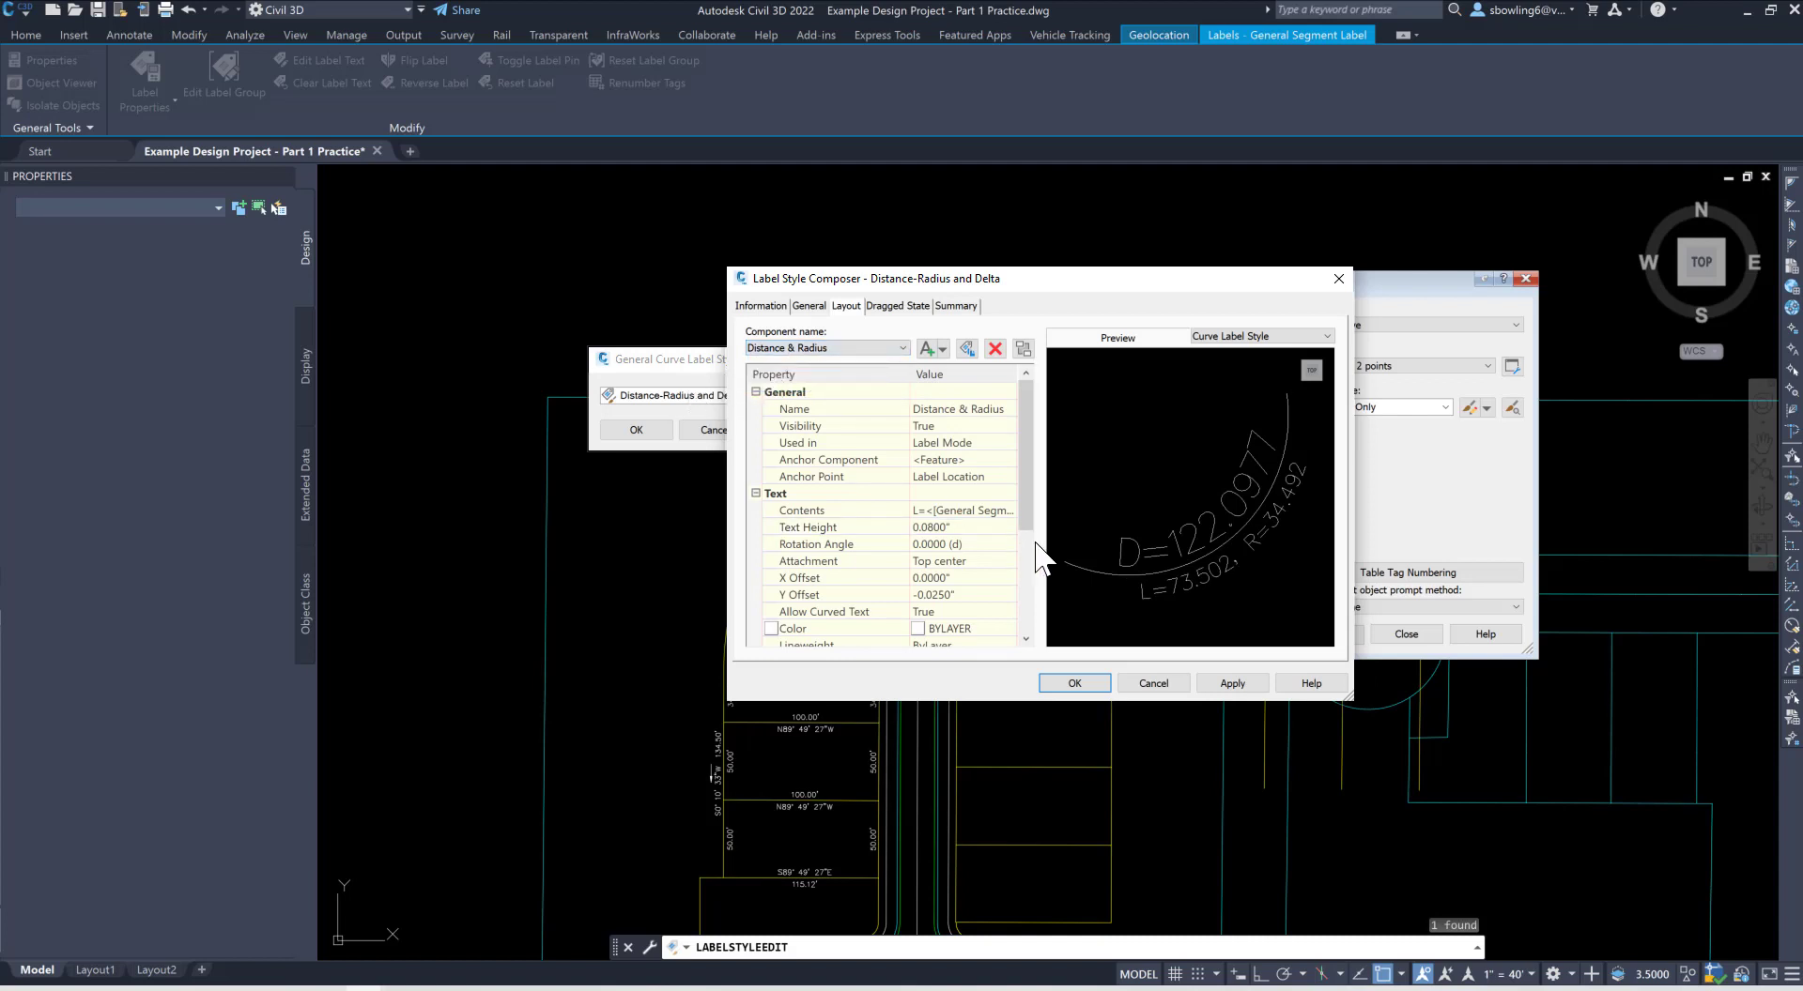
{"action": "left_click", "coordinate": [976, 510]}
{"action": "left_click", "coordinate": [1009, 510]}
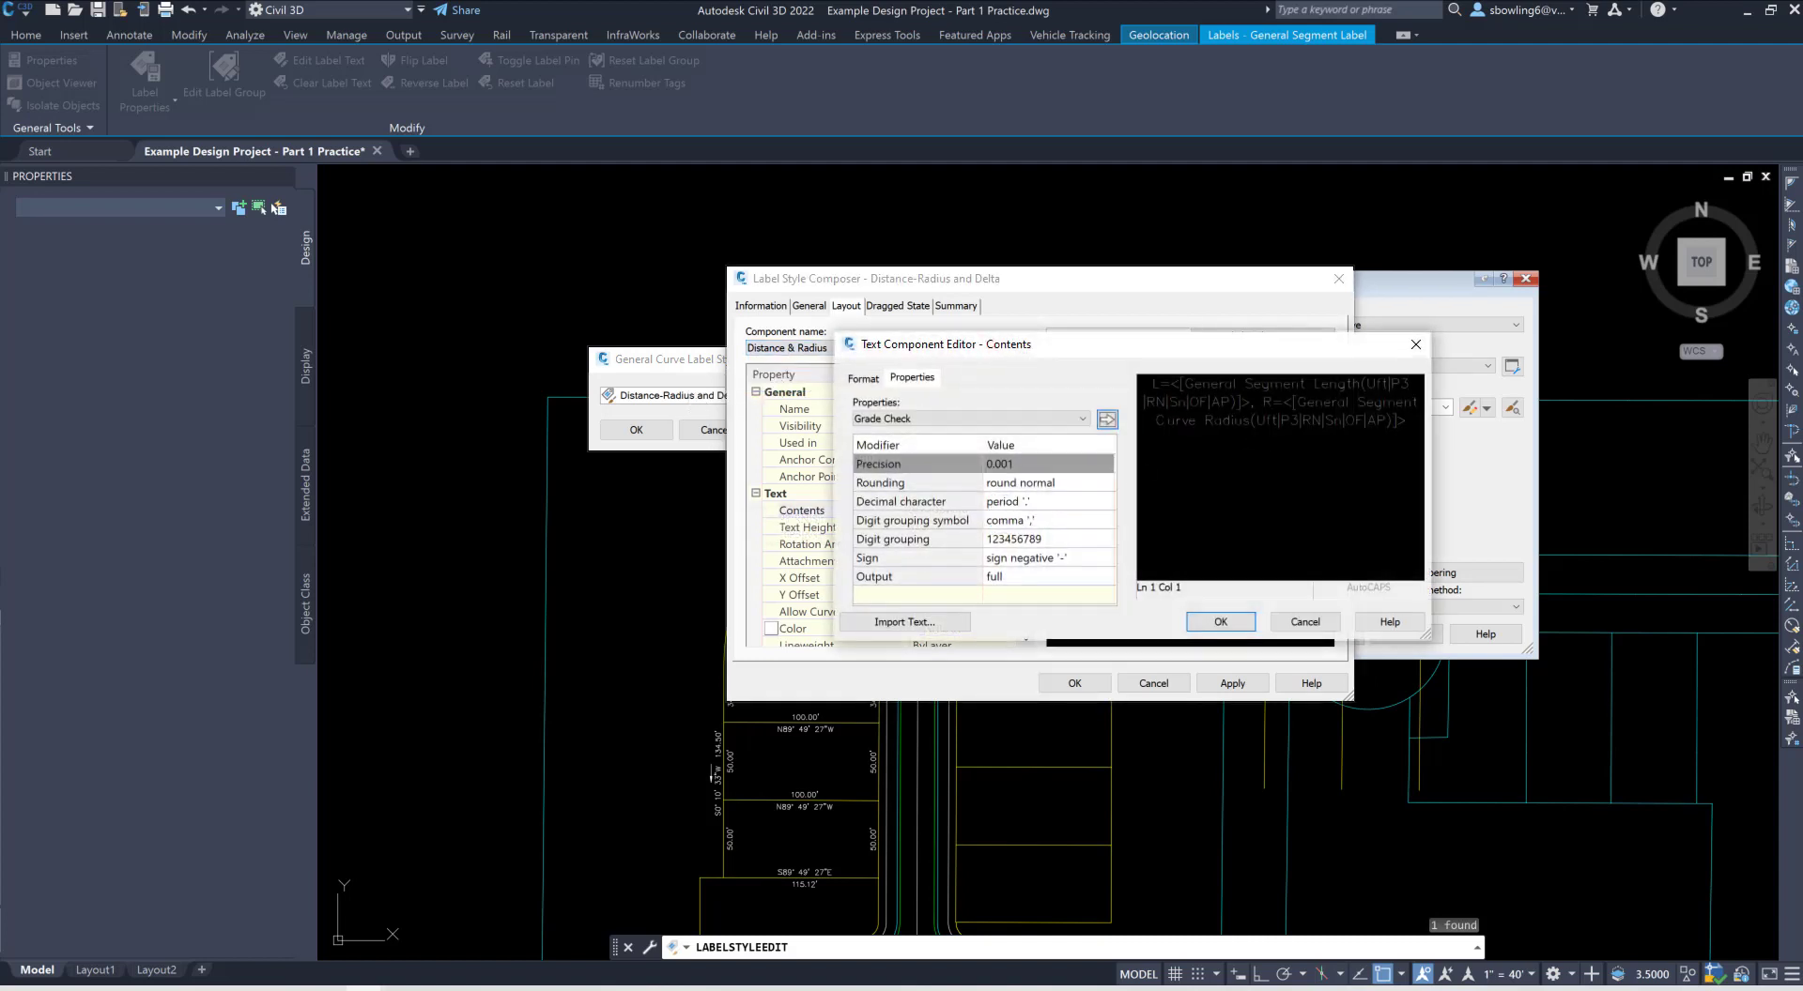
{"action": "left_click", "coordinate": [1259, 380]}
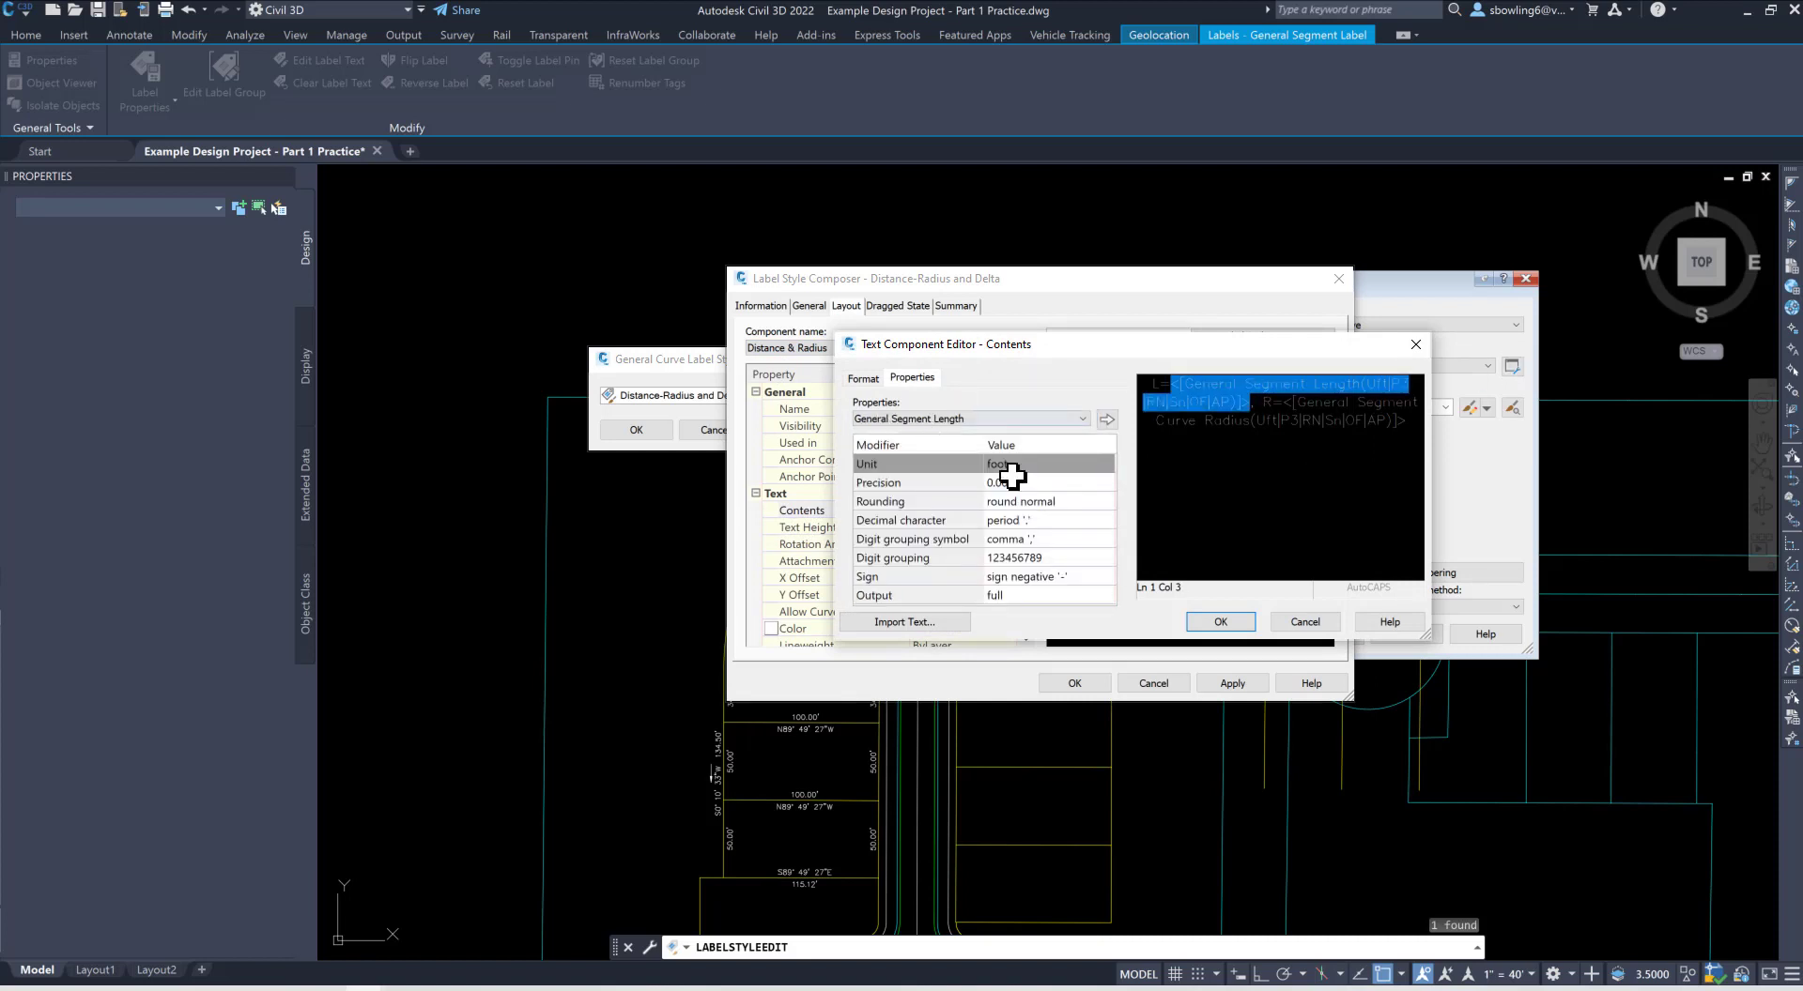
{"action": "left_click", "coordinate": [1026, 485]}
{"action": "left_click", "coordinate": [1026, 483]}
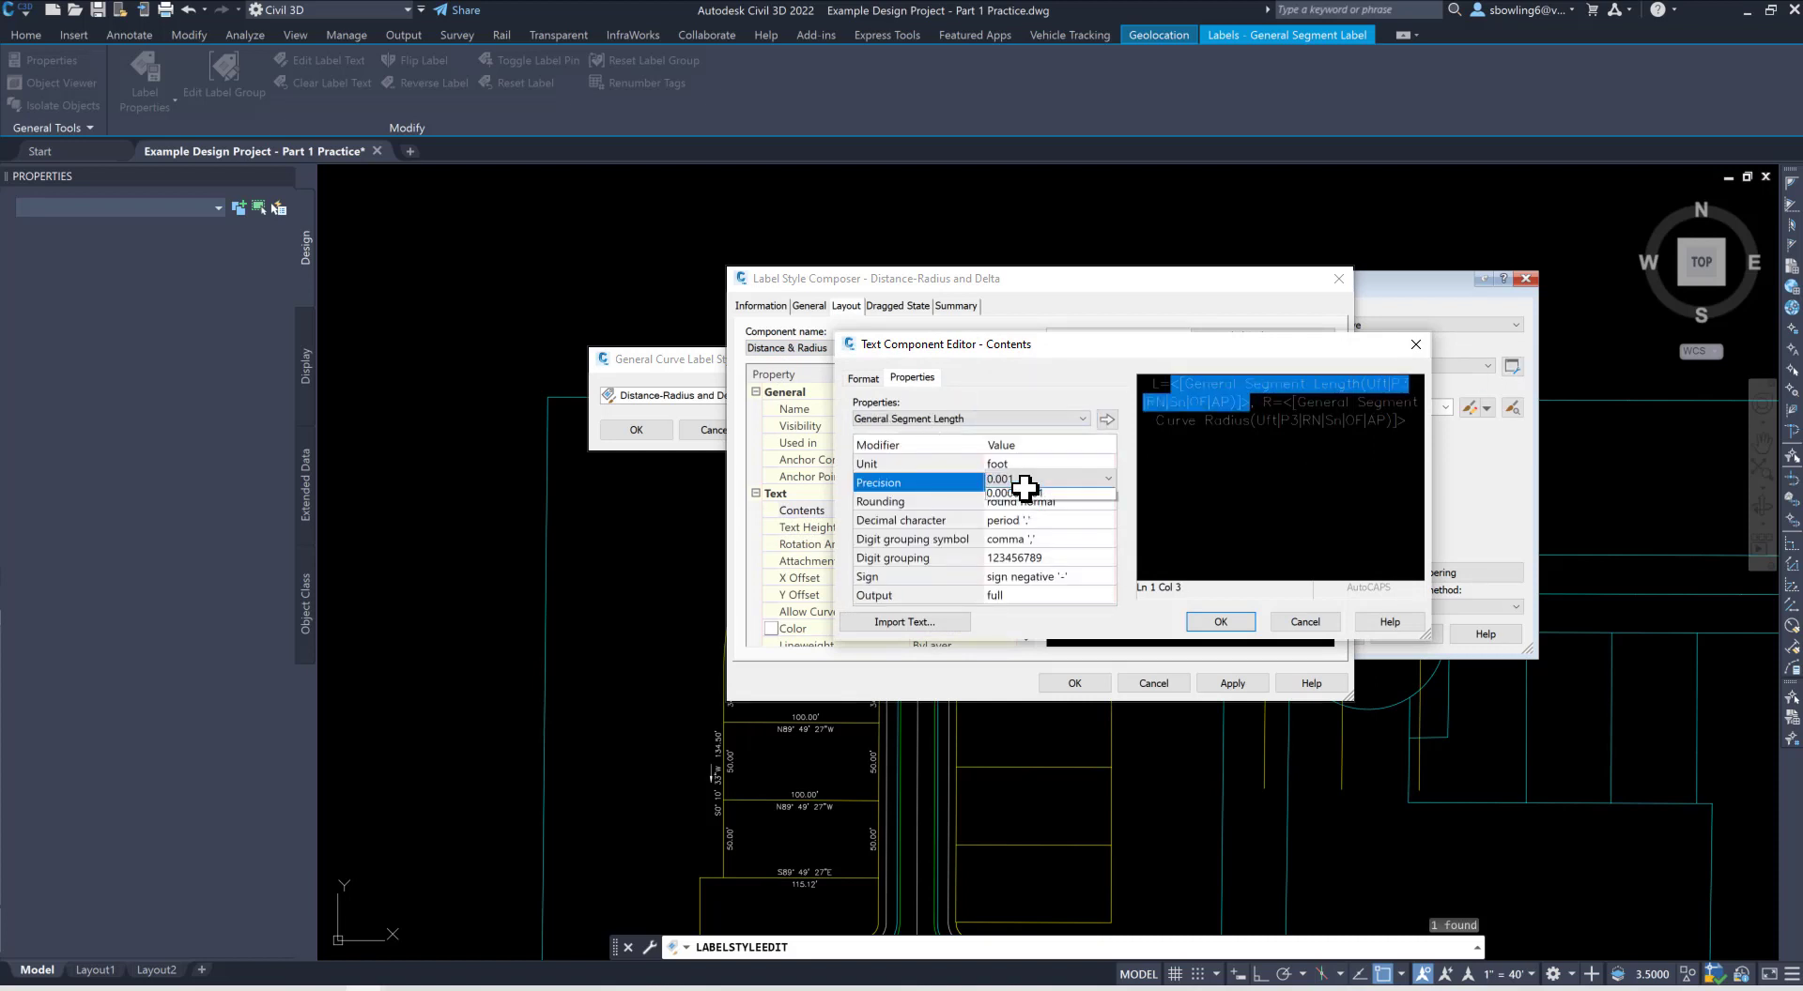
{"action": "left_click", "coordinate": [1026, 480]}
{"action": "left_click", "coordinate": [1023, 523]}
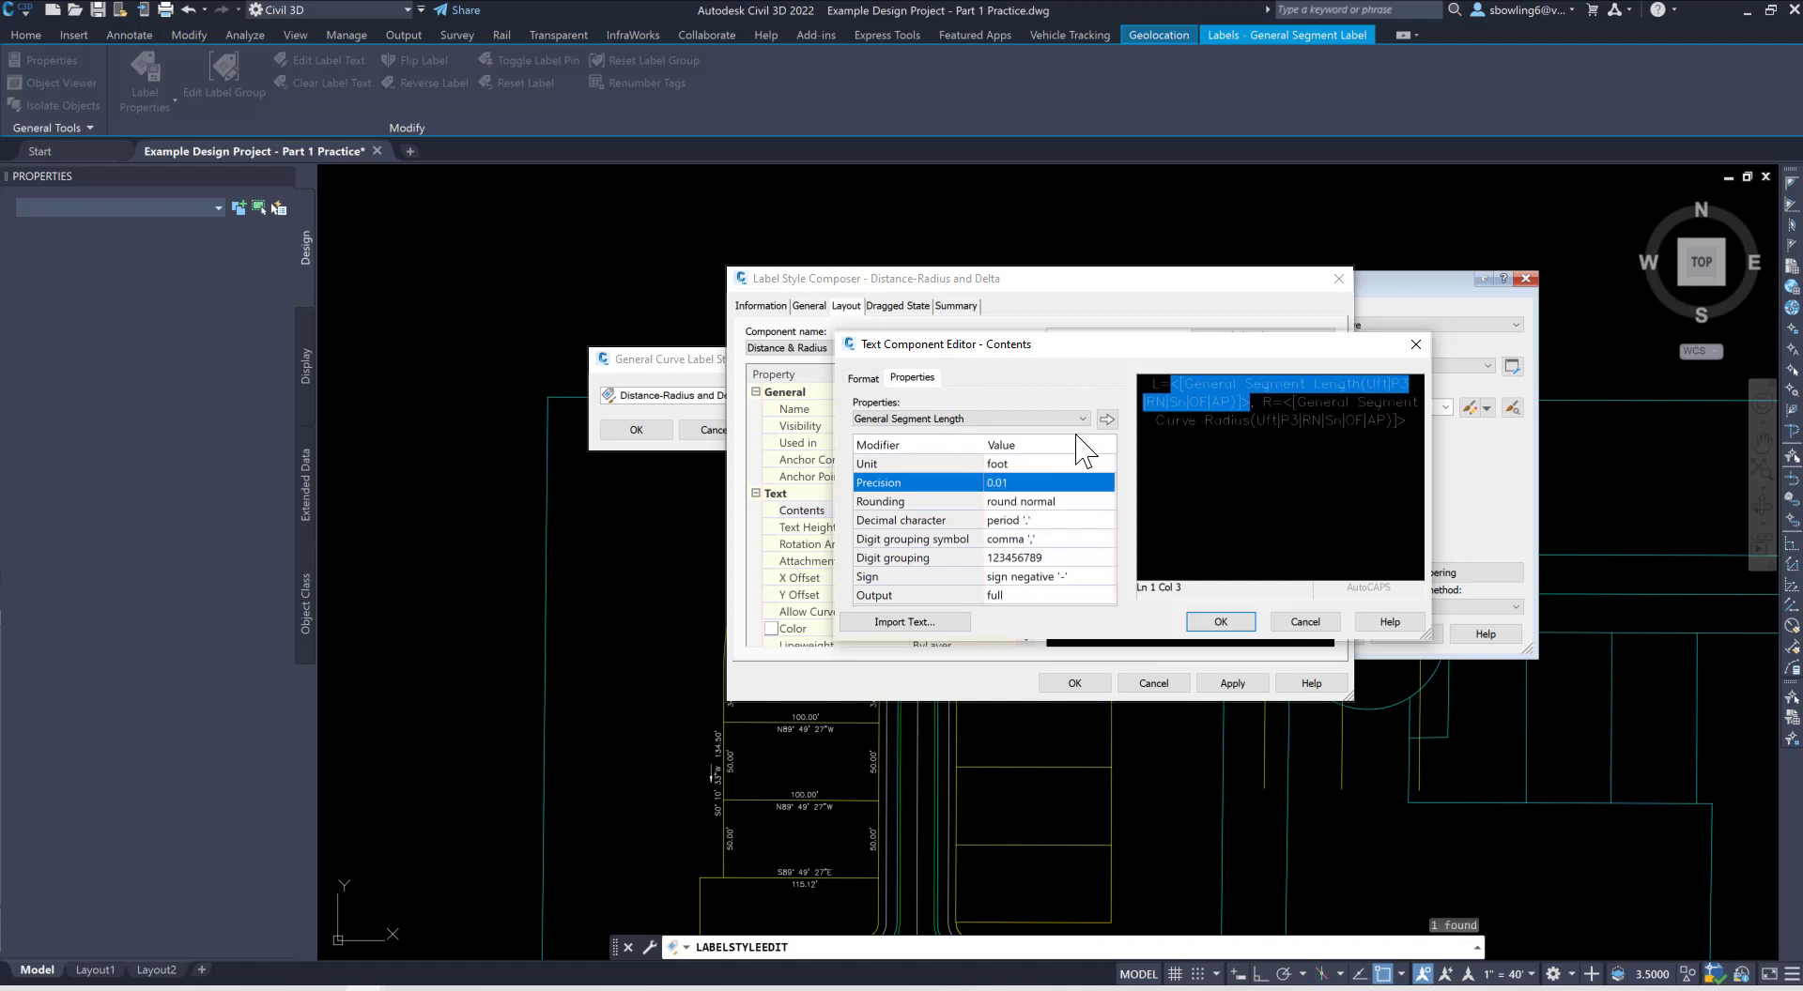
{"action": "left_click", "coordinate": [1107, 418]}
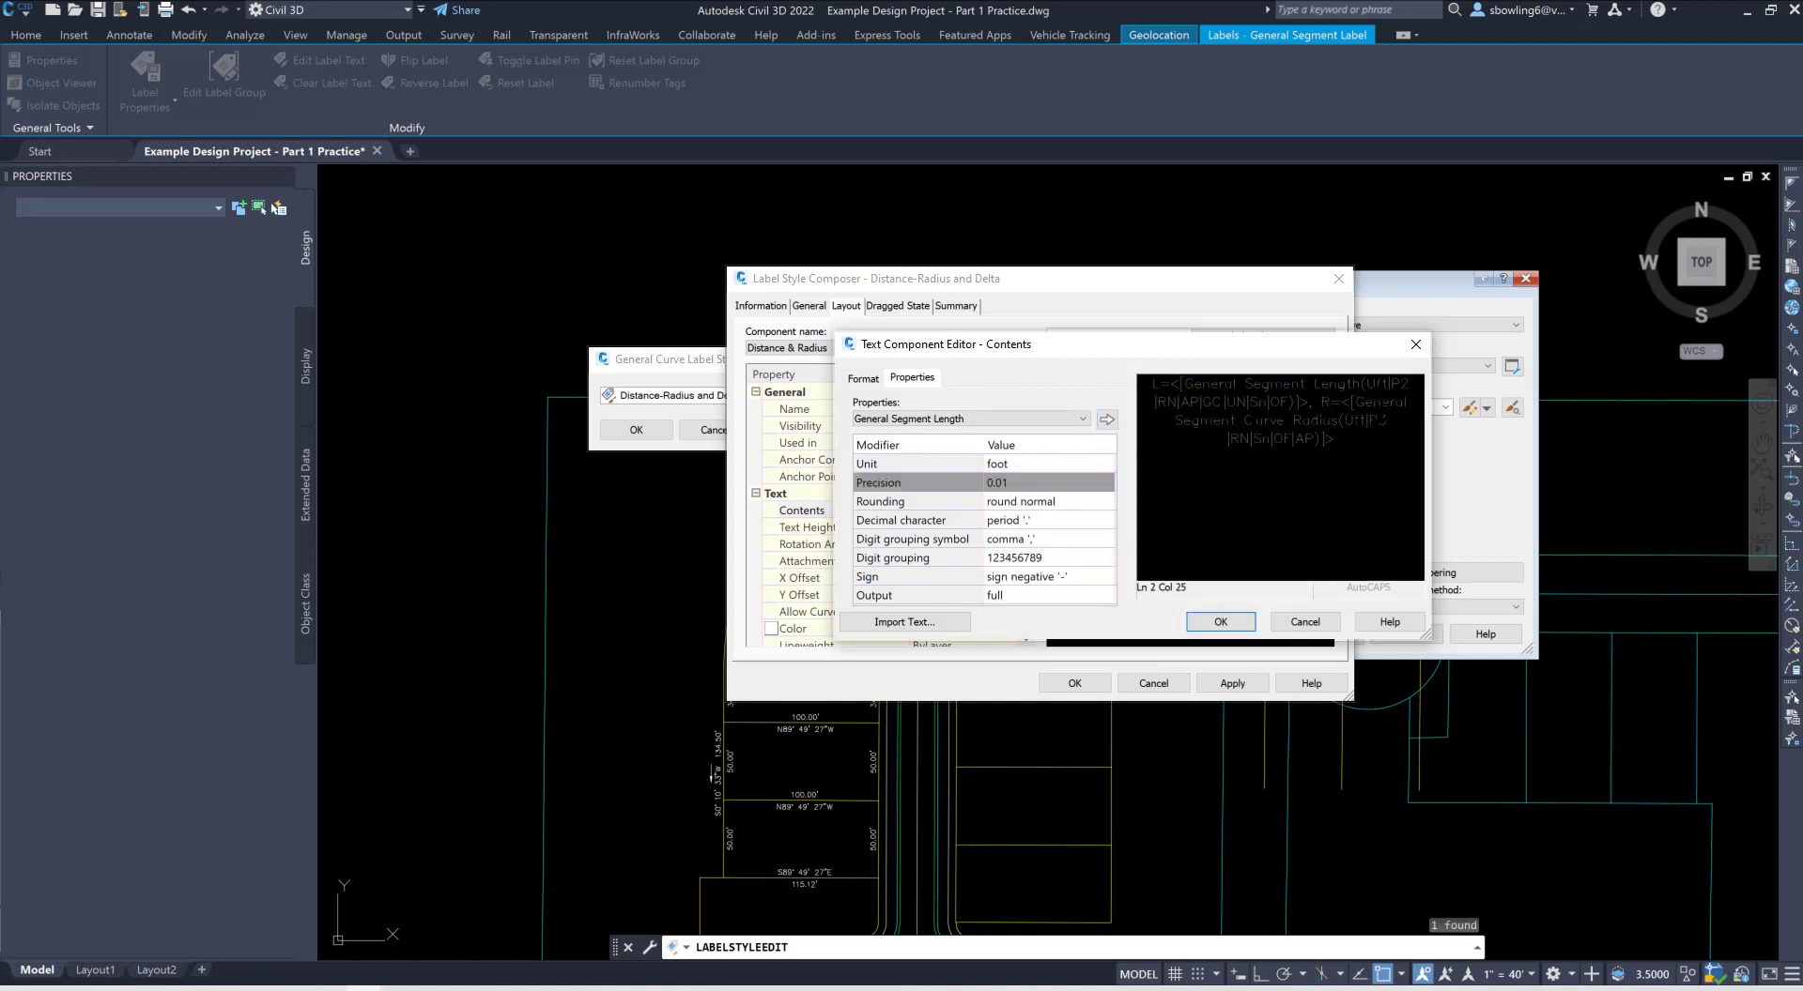
Step: Set the General Segment Curve Radius precision to 0.01 in the same contents and accept the text changes
{"action": "left_click", "coordinate": [1361, 406]}
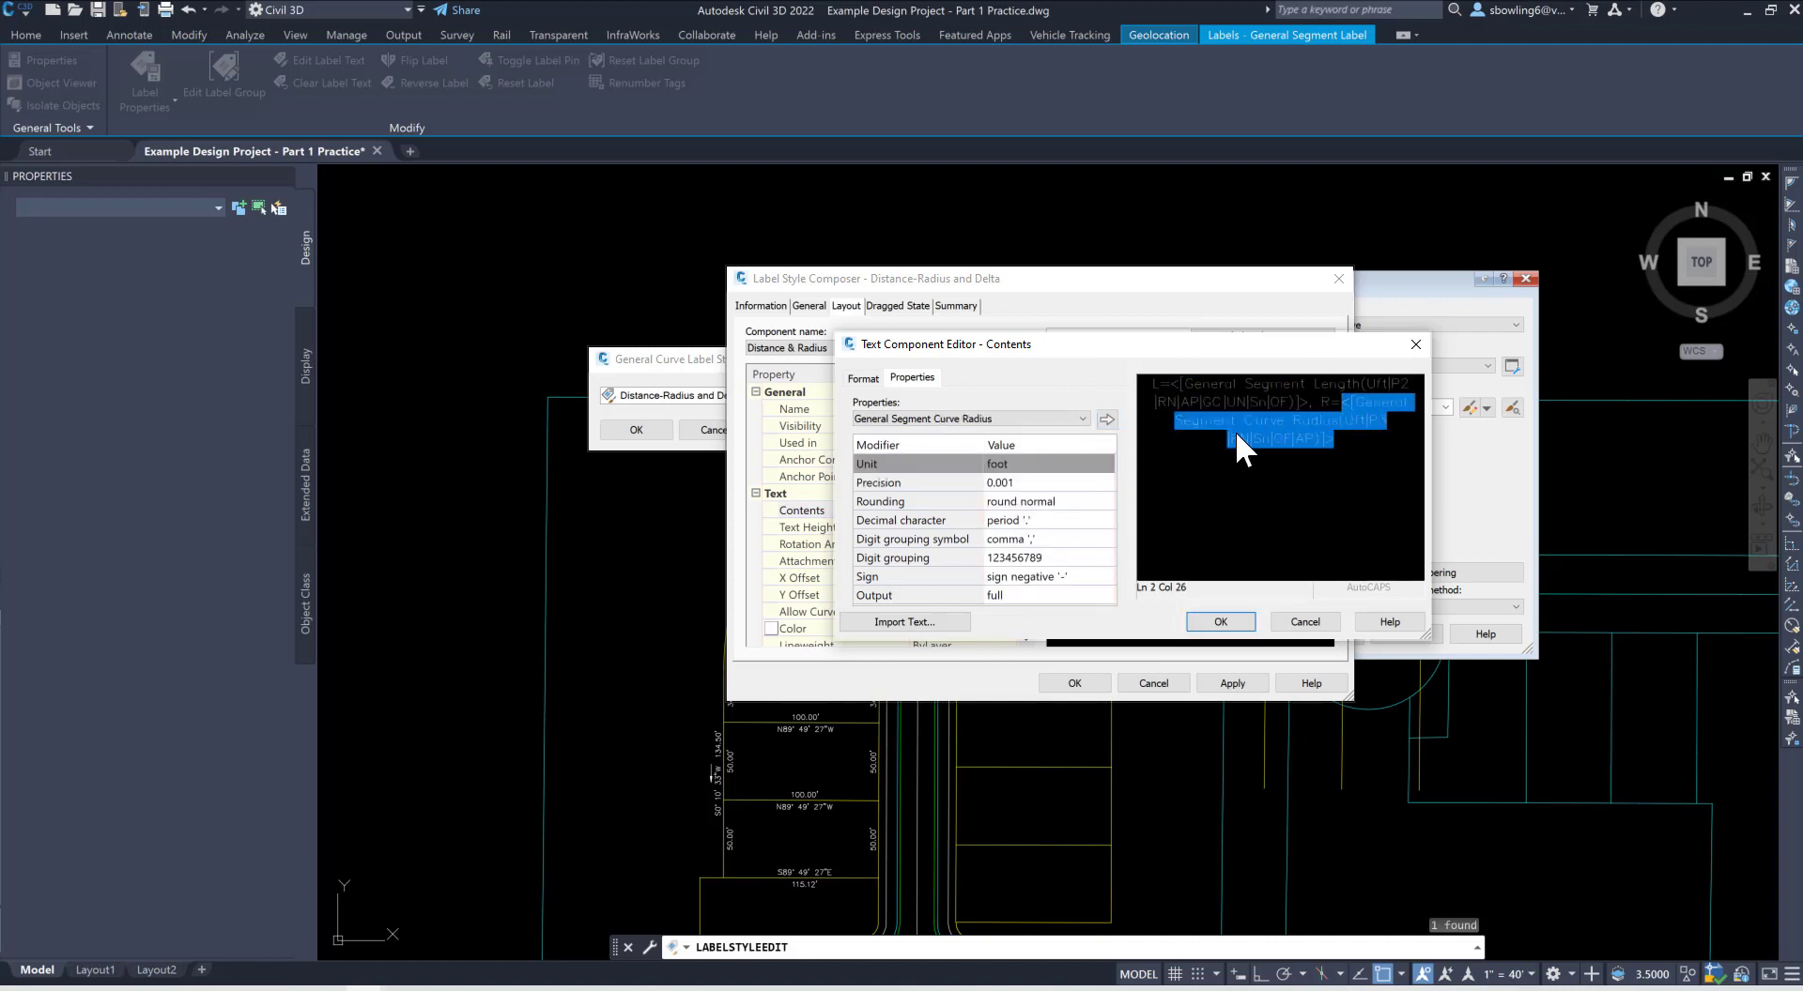
{"action": "left_click", "coordinate": [1018, 484]}
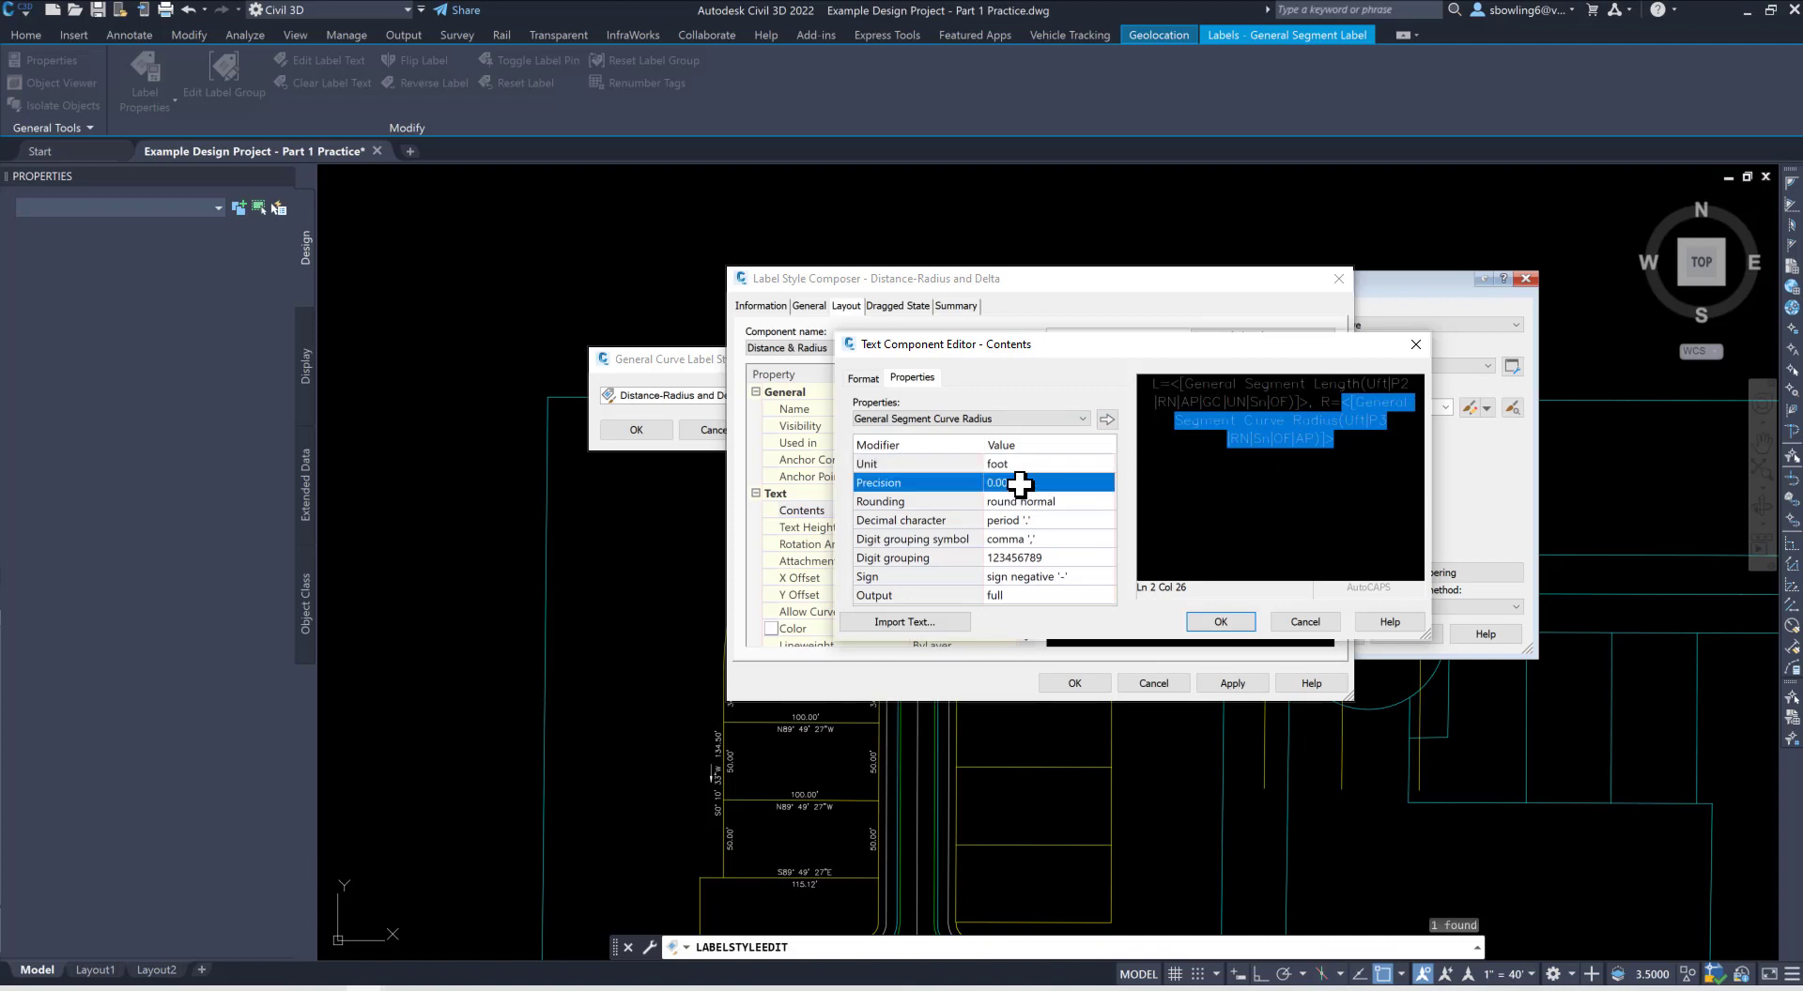
{"action": "left_click", "coordinate": [1023, 481]}
{"action": "left_click", "coordinate": [1014, 524]}
{"action": "left_click", "coordinate": [1218, 620]}
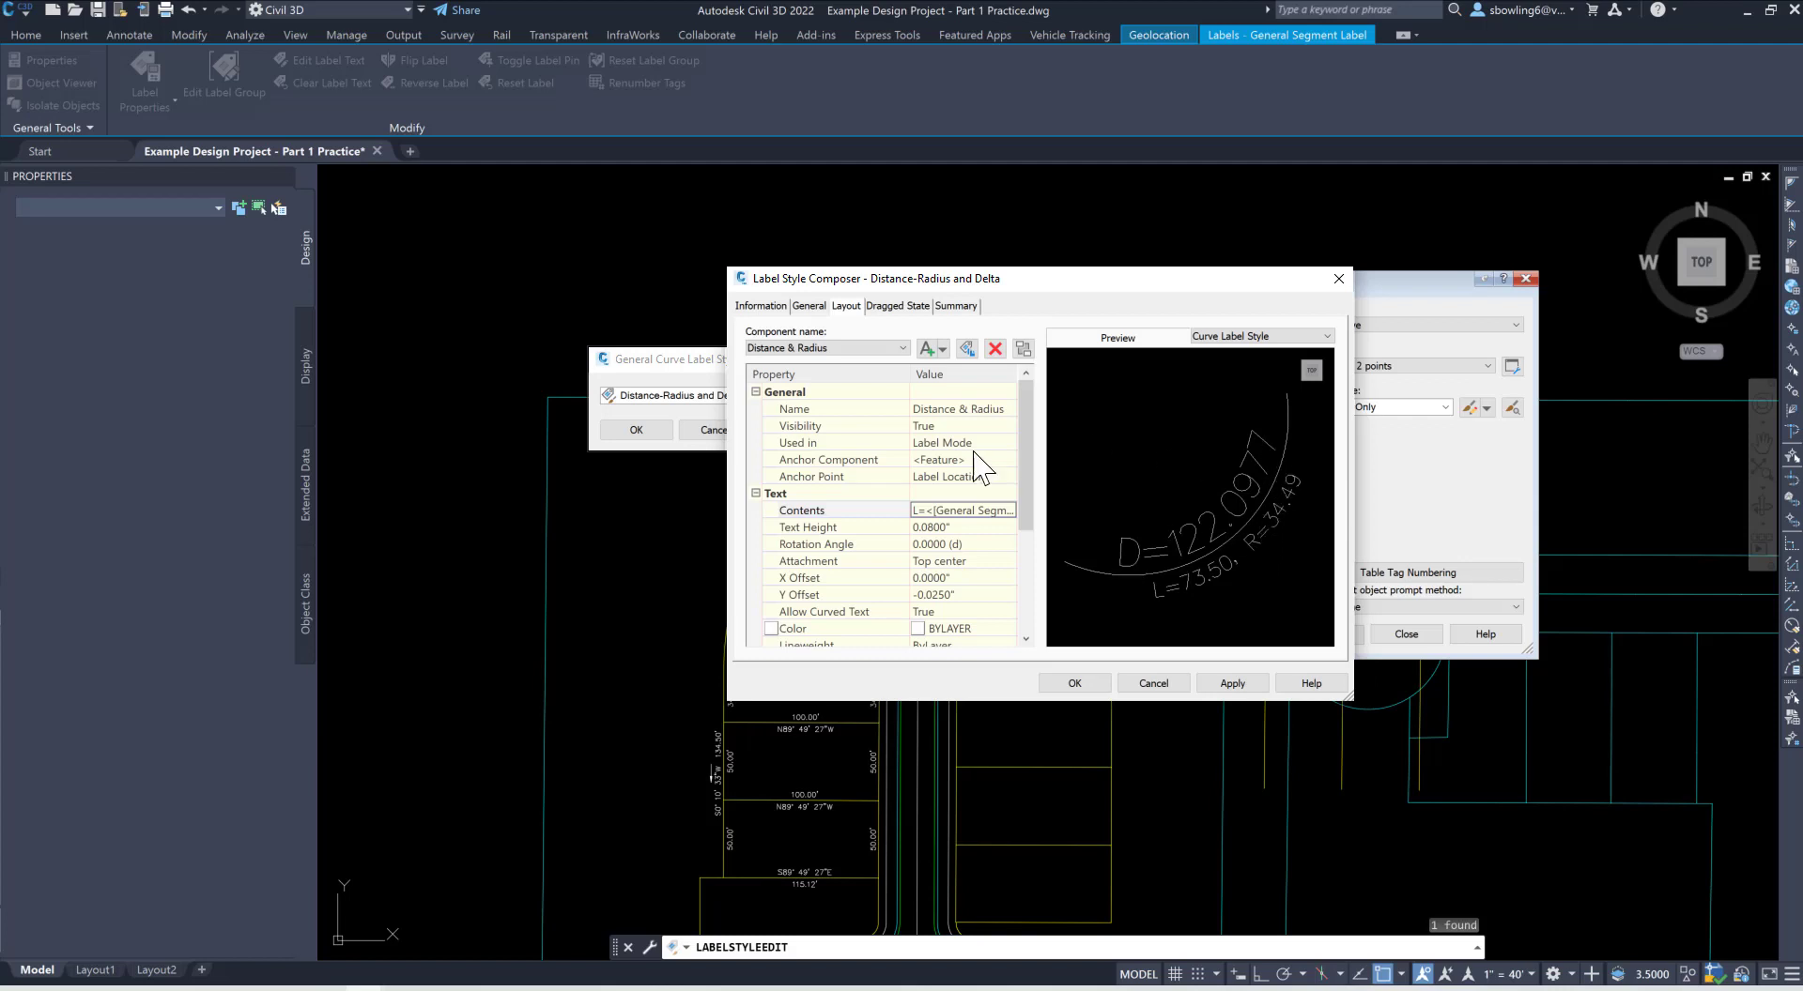
Step: Set the text height of the curve style's Delta component to 0.08"
{"action": "left_click", "coordinate": [869, 349]}
{"action": "left_click", "coordinate": [762, 375]}
{"action": "left_click", "coordinate": [976, 528]}
{"action": "type", "text": "."}
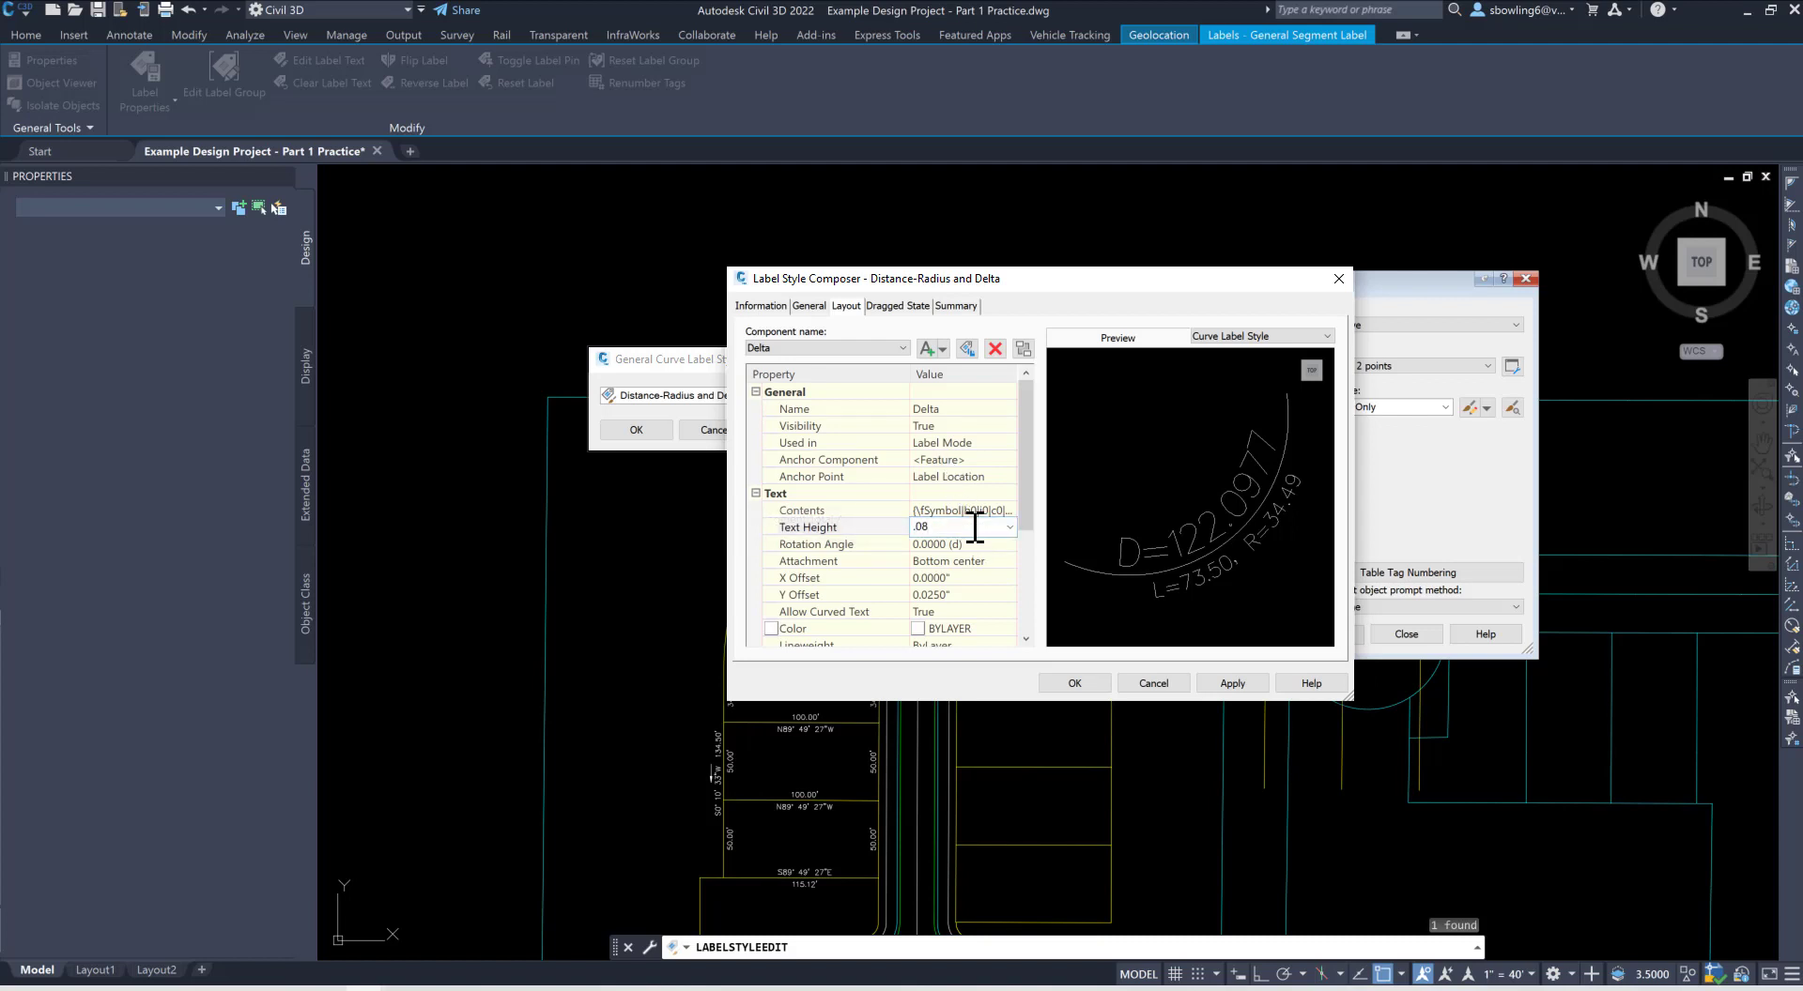
{"action": "type", "text": "08"}
{"action": "key", "text": "Return"}
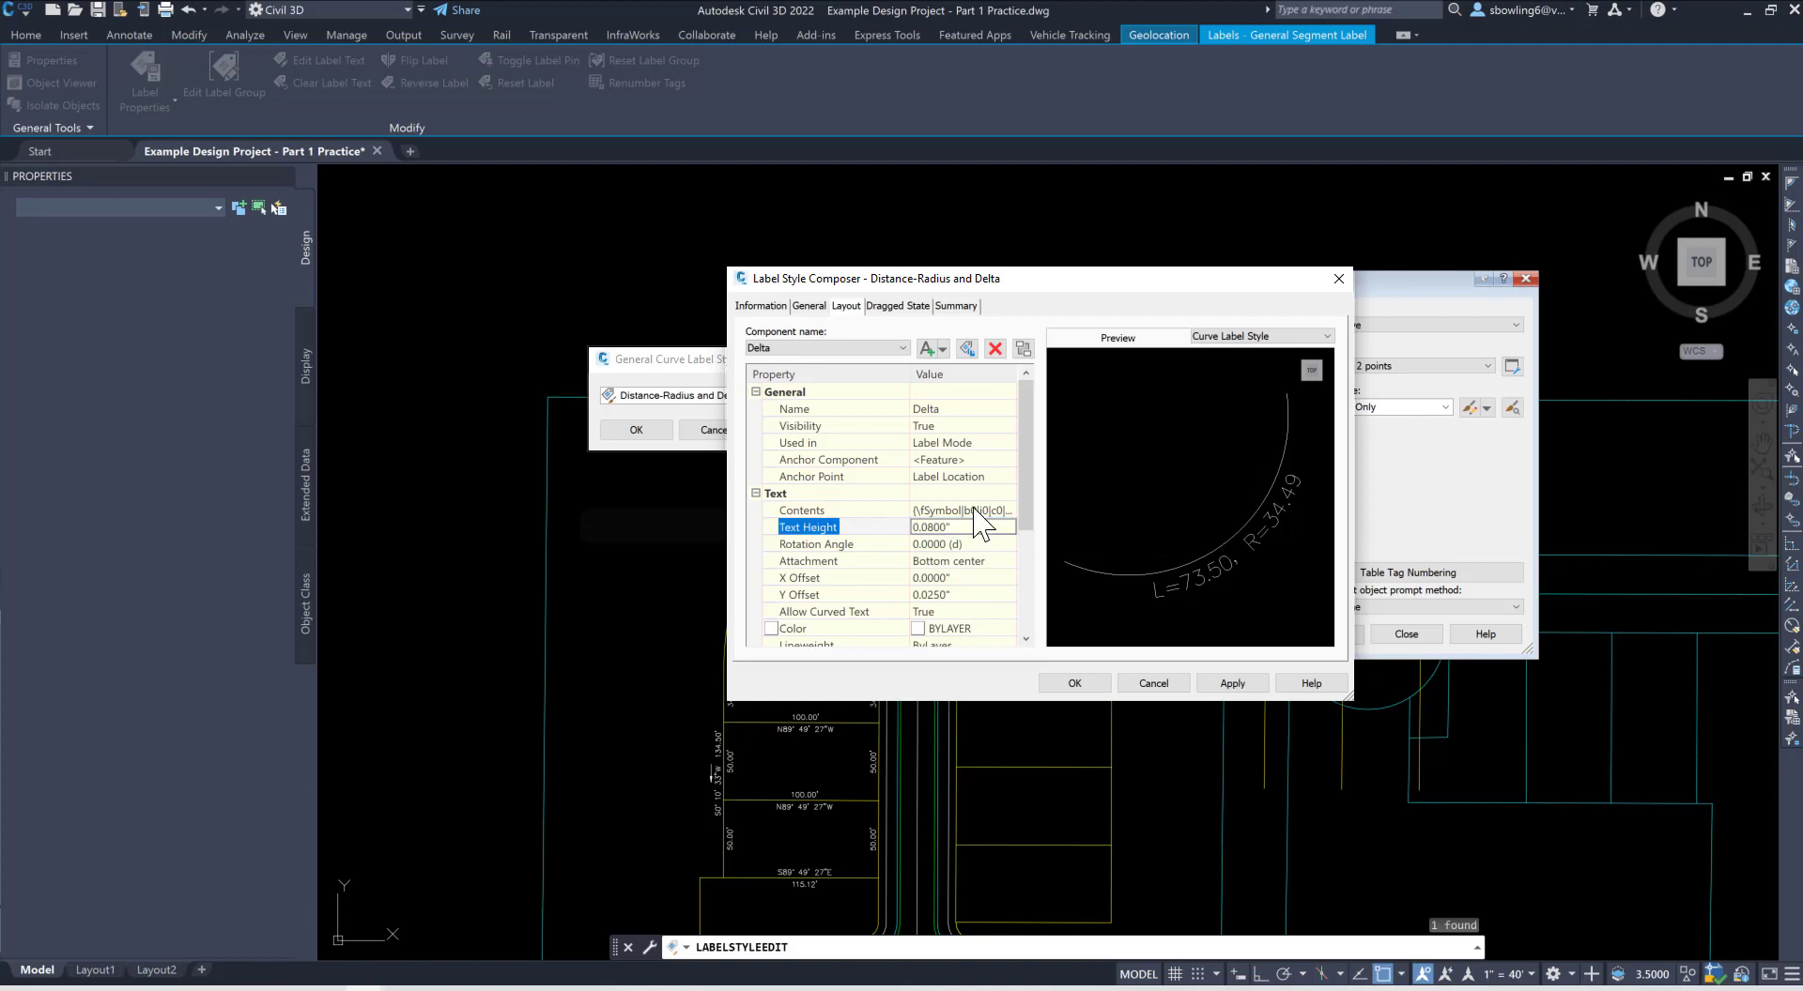
Step: Set the General Segment Total Angle in the Delta component's contents to degree with the DD°MM'SS.SS" format and update its text field
{"action": "left_click", "coordinate": [977, 511]}
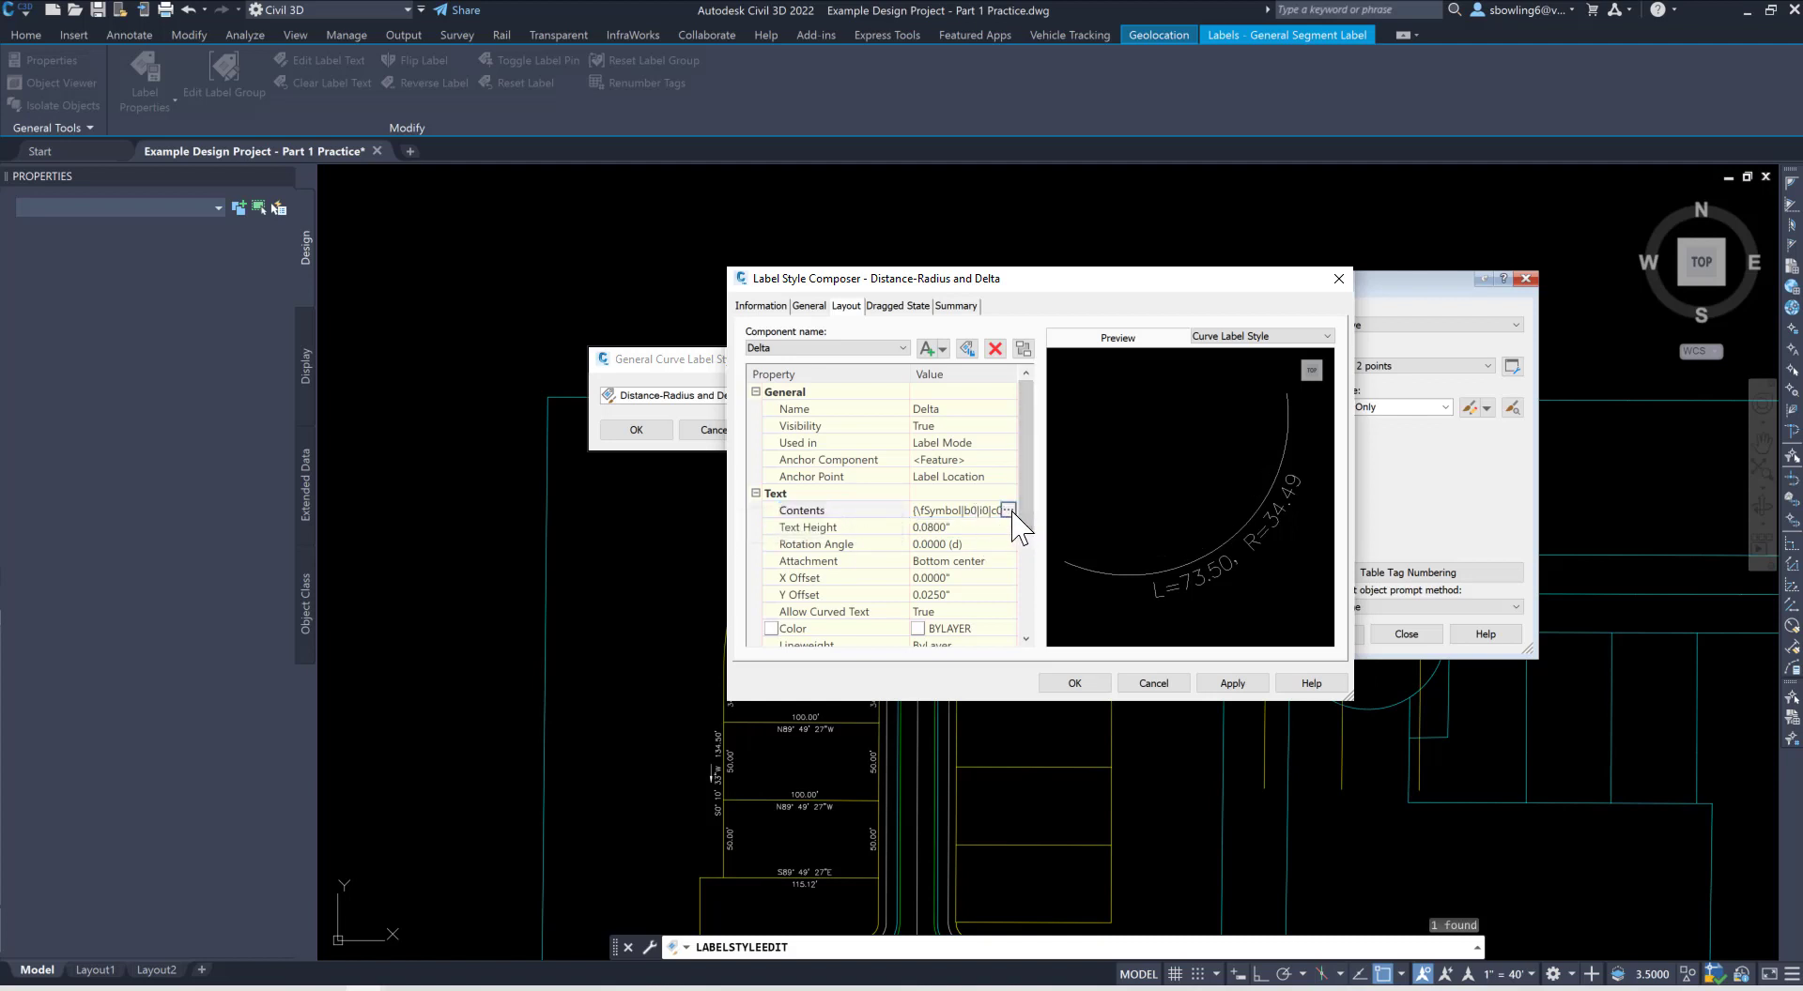
{"action": "left_click", "coordinate": [1008, 509]}
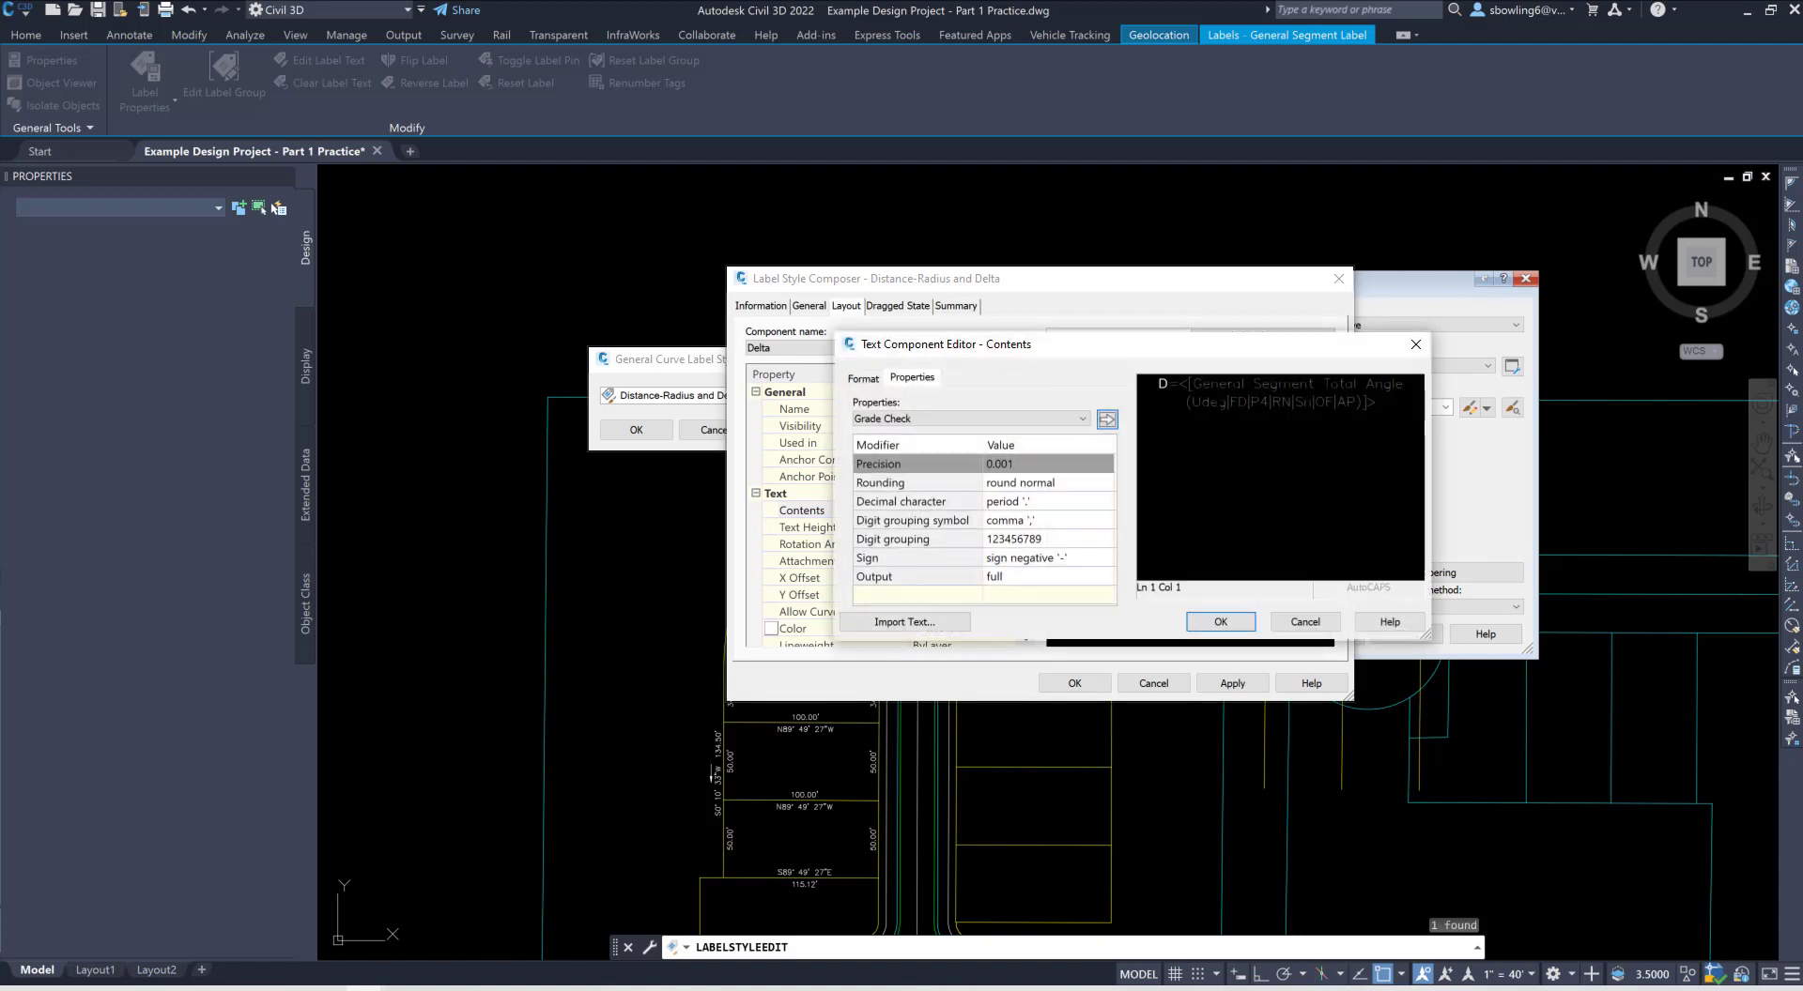
{"action": "left_click", "coordinate": [1220, 385]}
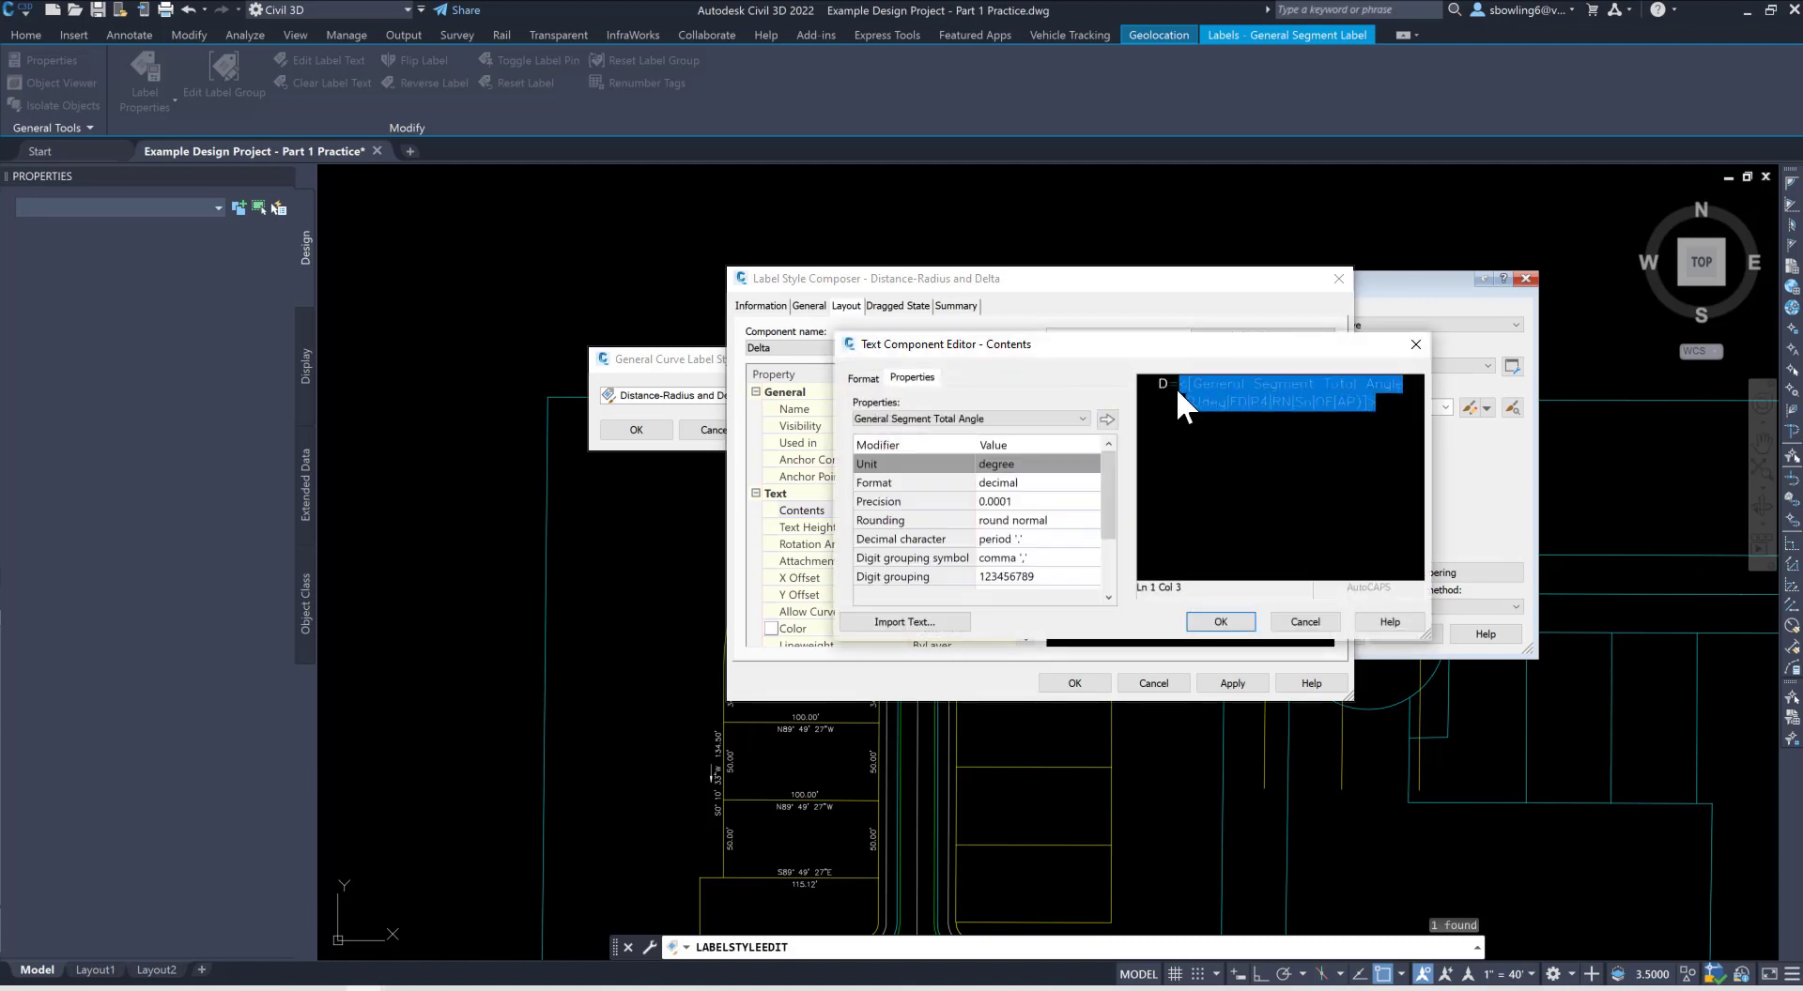
{"action": "left_click", "coordinate": [1033, 465]}
{"action": "left_click", "coordinate": [1034, 468]}
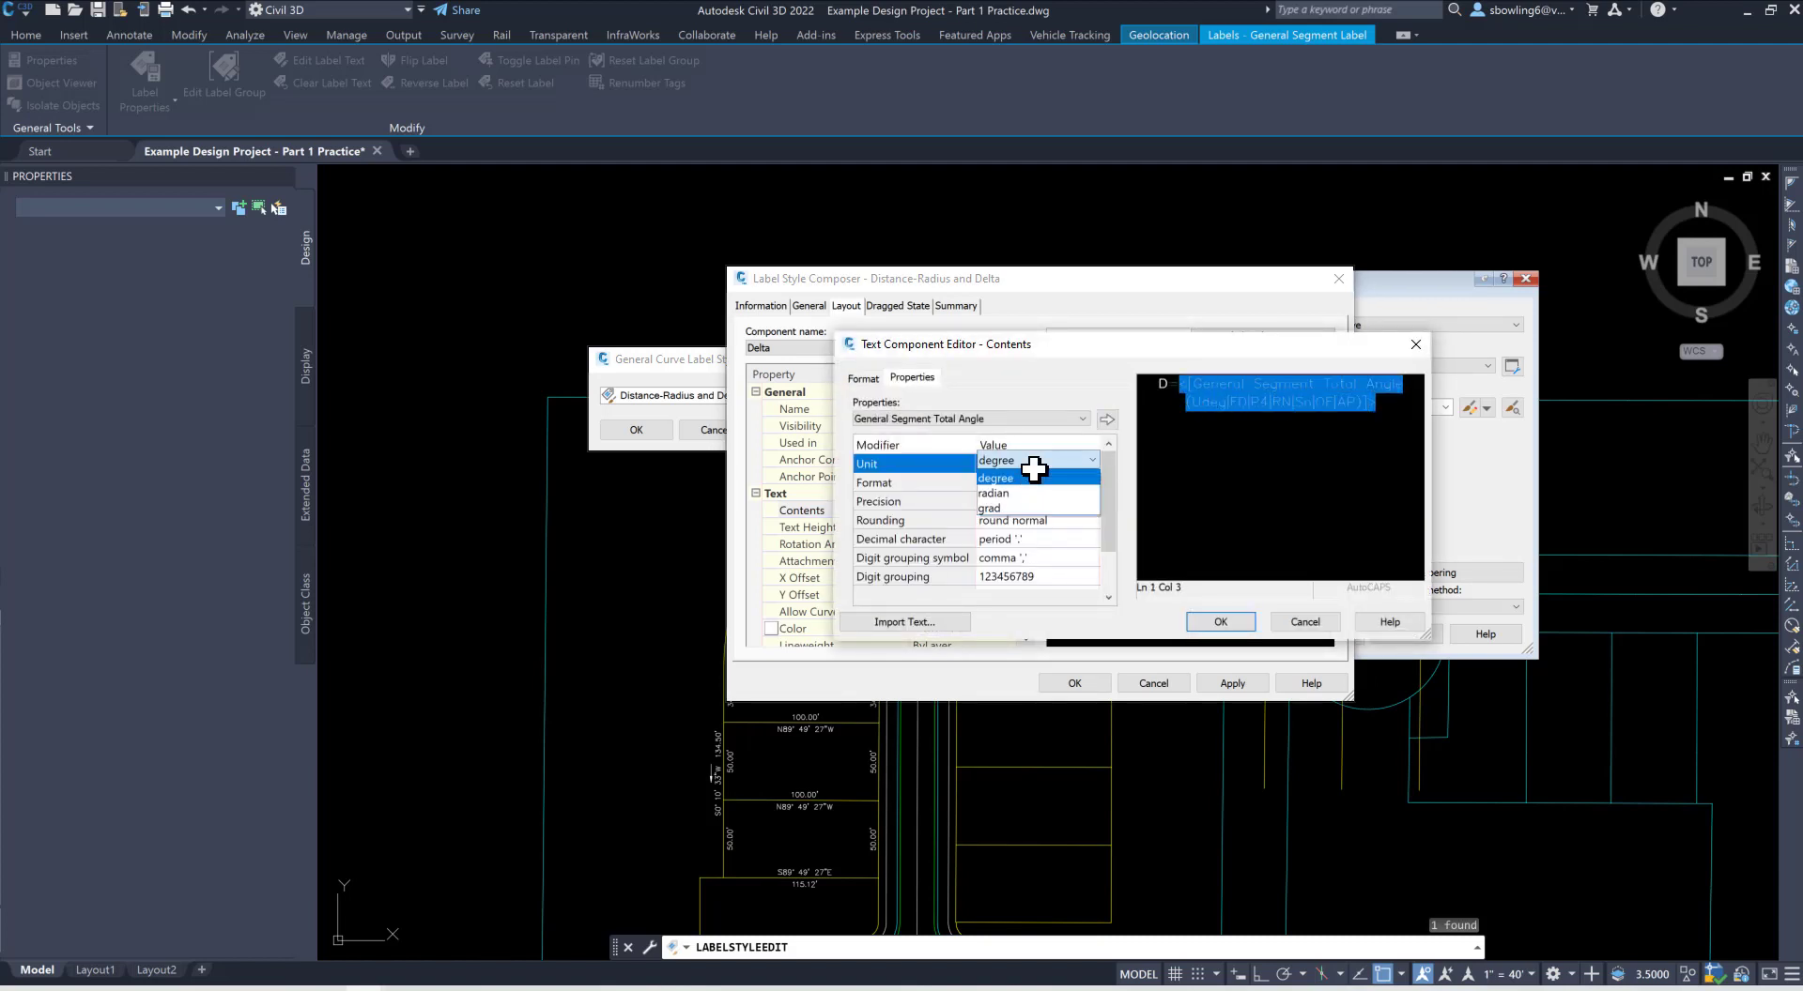
{"action": "left_click", "coordinate": [1014, 474]}
{"action": "left_click", "coordinate": [1043, 484]}
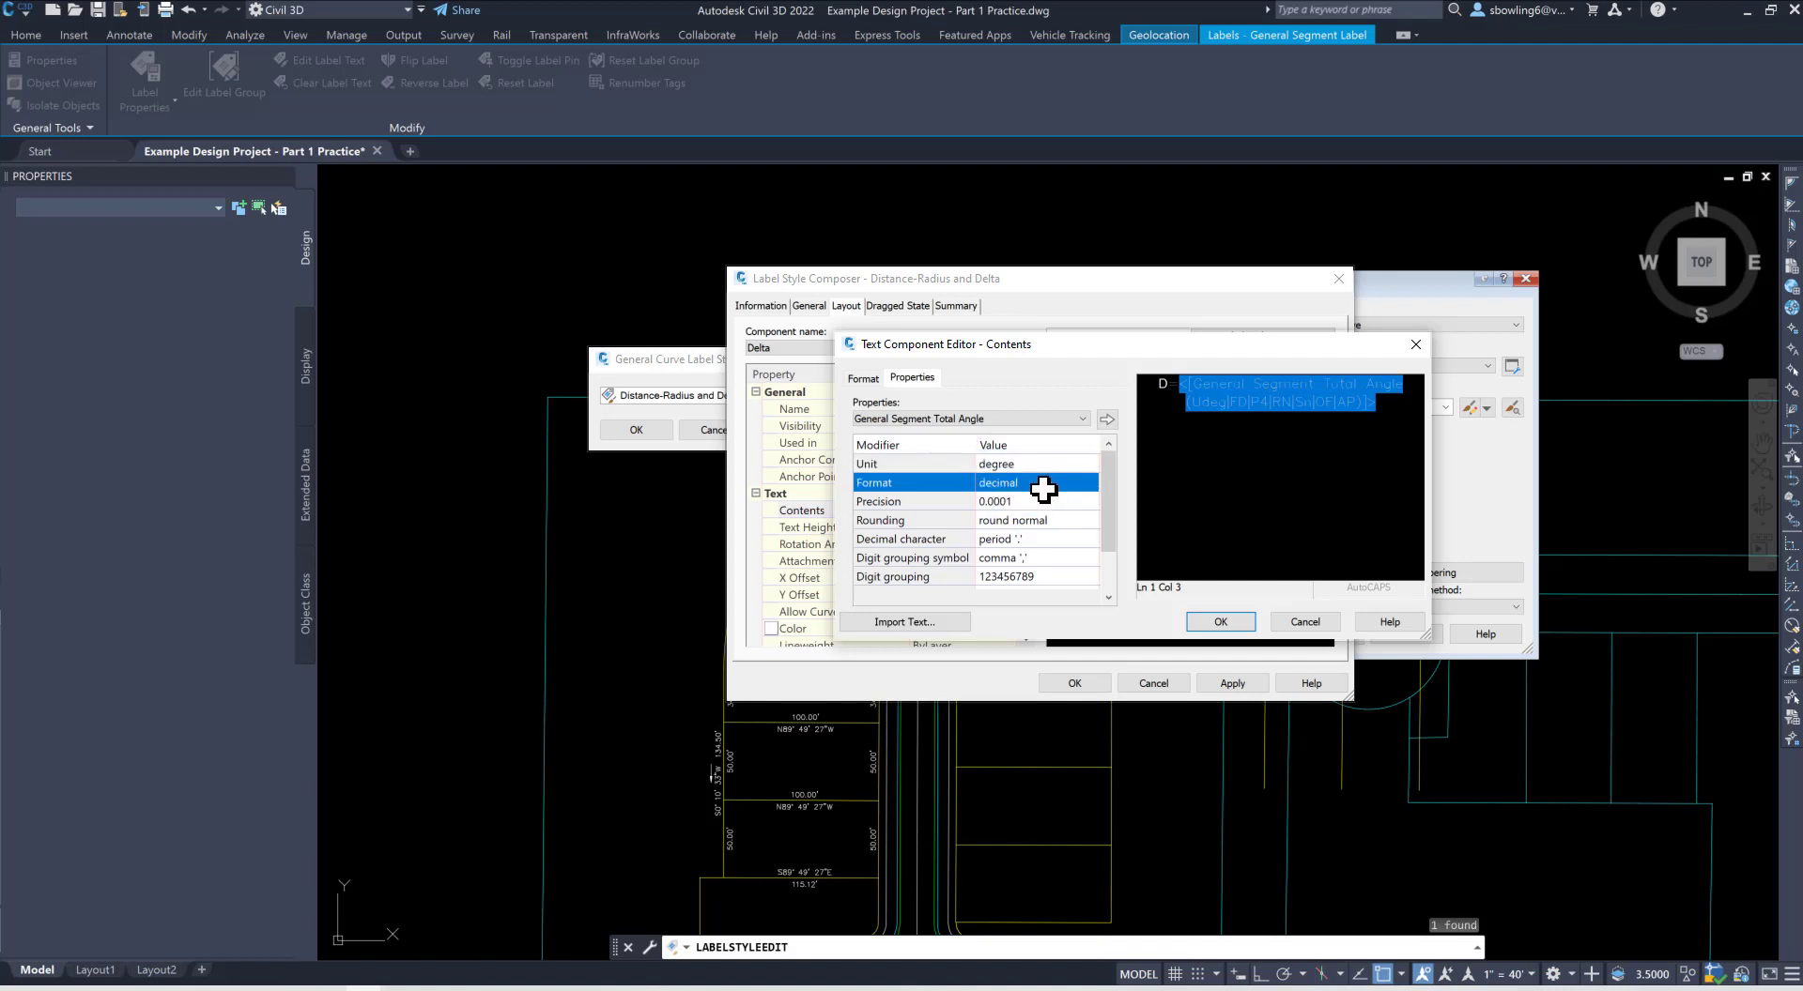
{"action": "left_click", "coordinate": [1043, 488]}
{"action": "left_click", "coordinate": [1039, 483]}
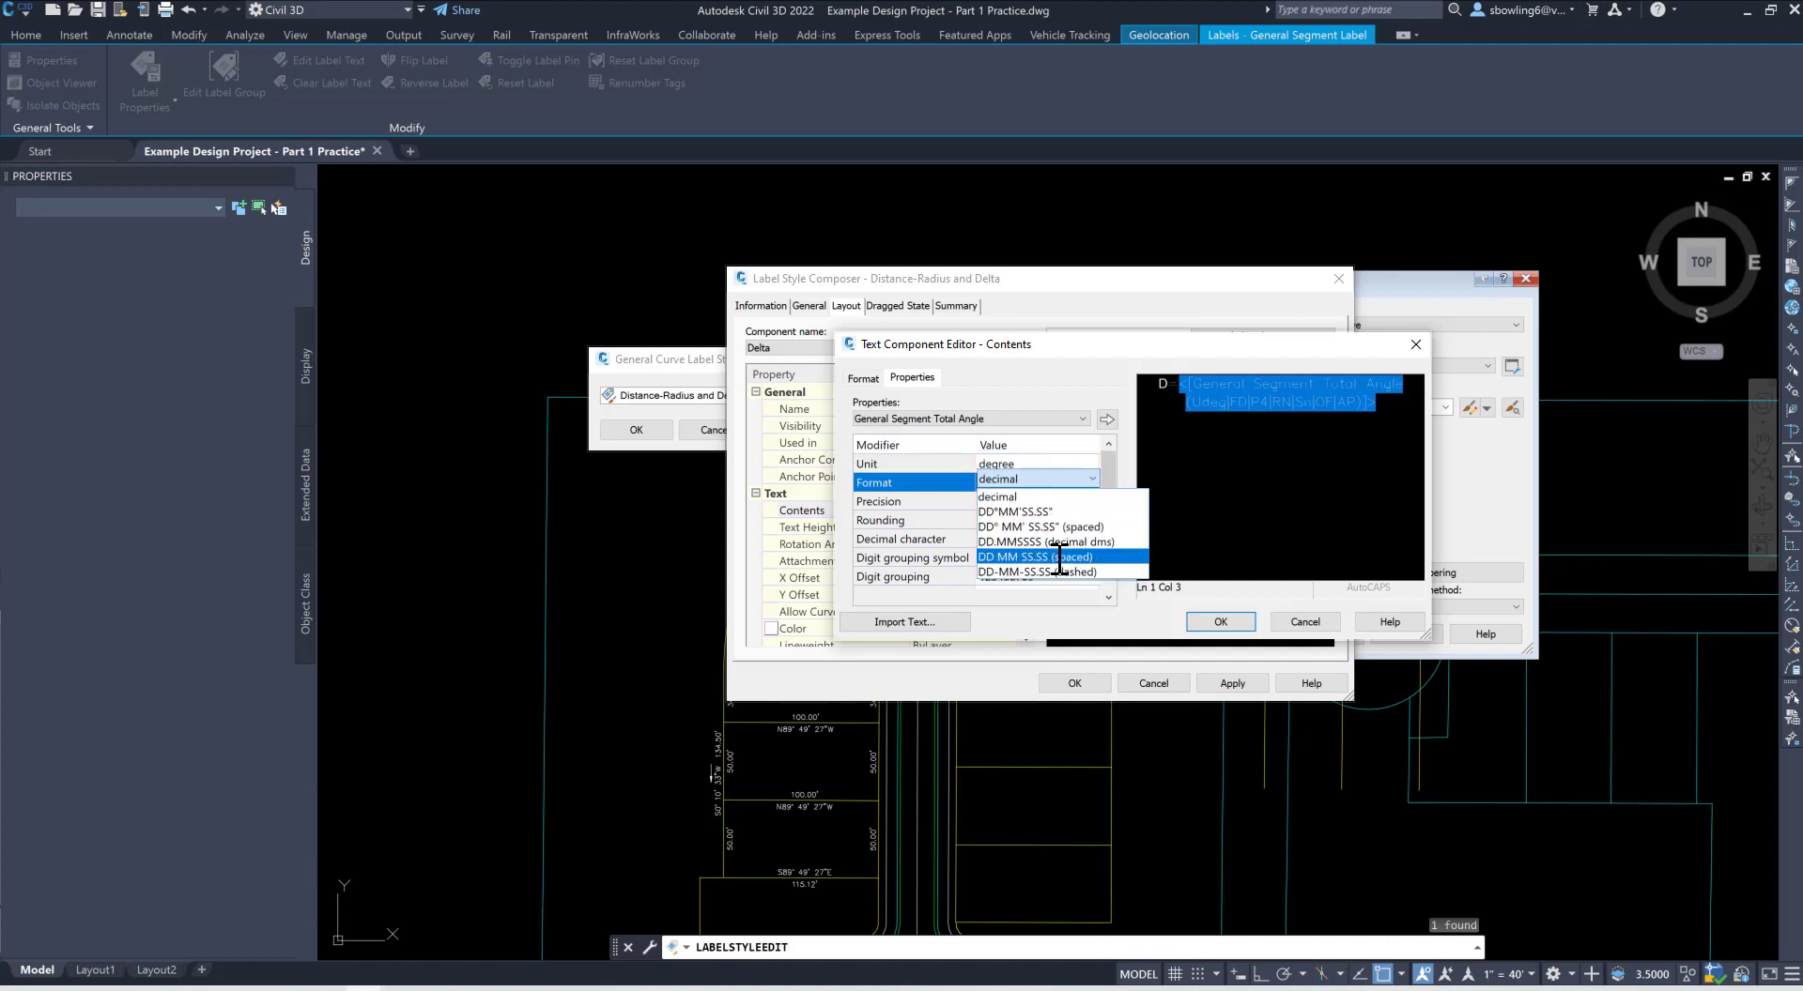
{"action": "left_click", "coordinate": [1042, 512]}
{"action": "left_click", "coordinate": [1037, 505]}
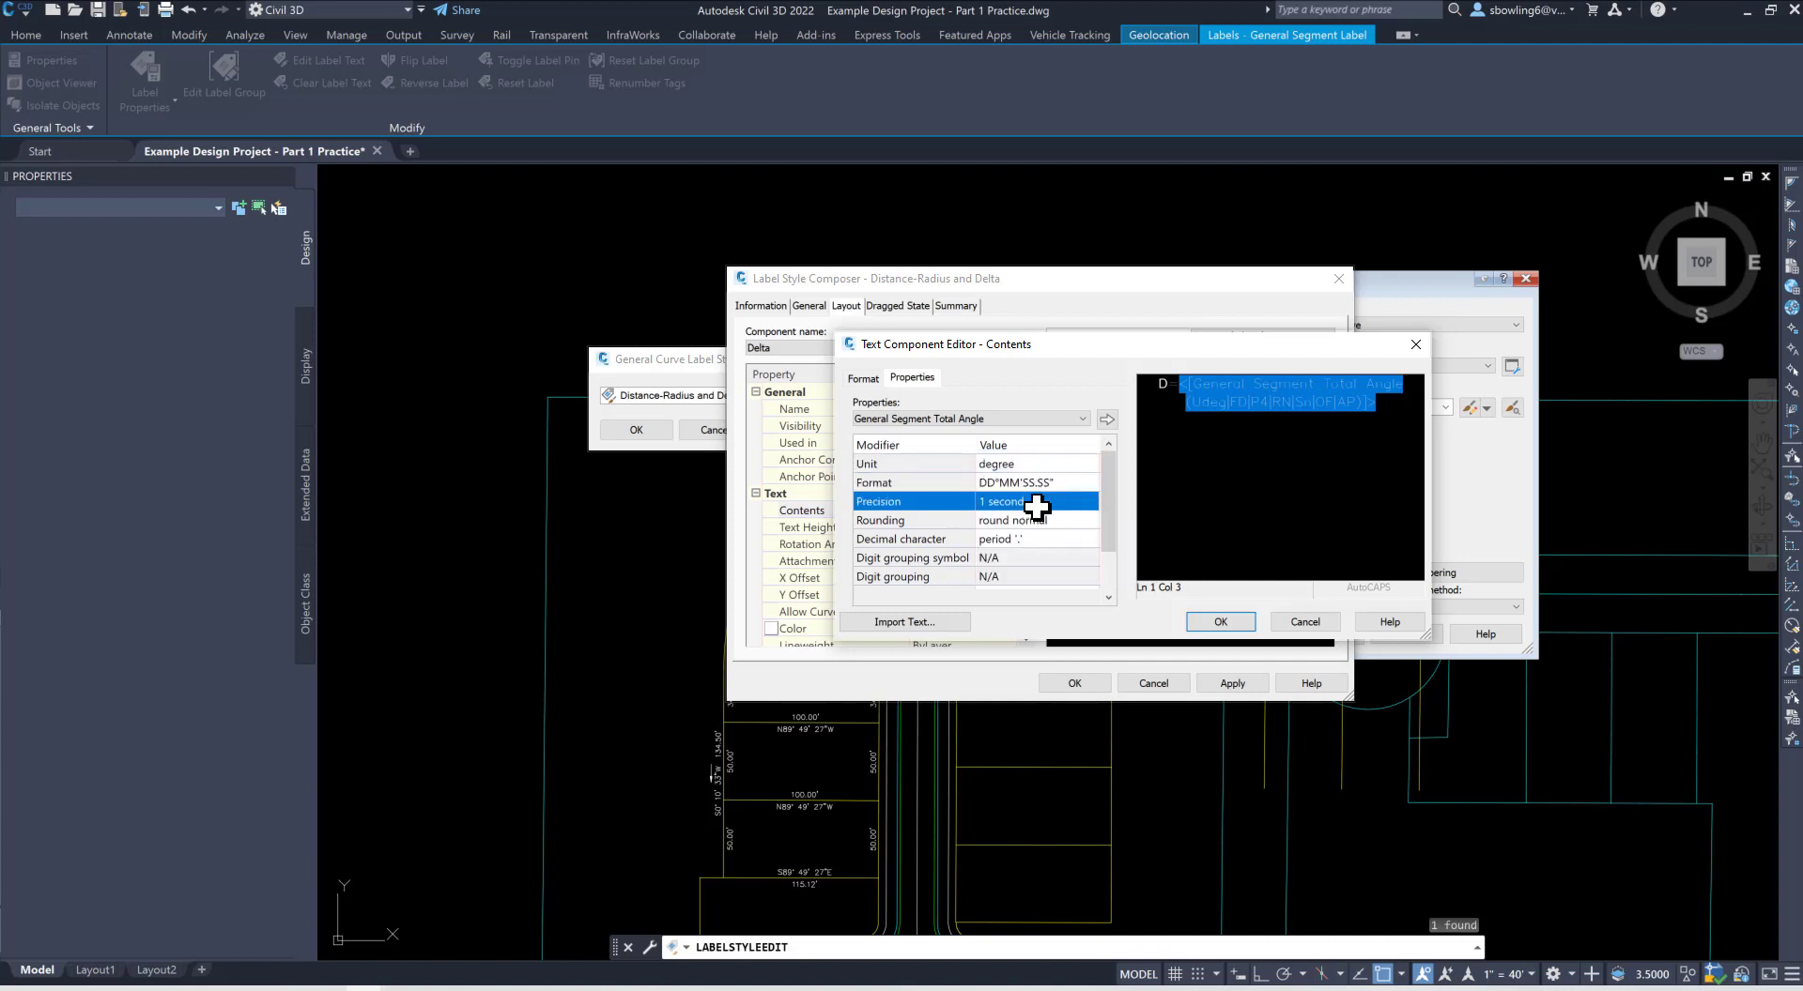
{"action": "left_click", "coordinate": [1107, 419]}
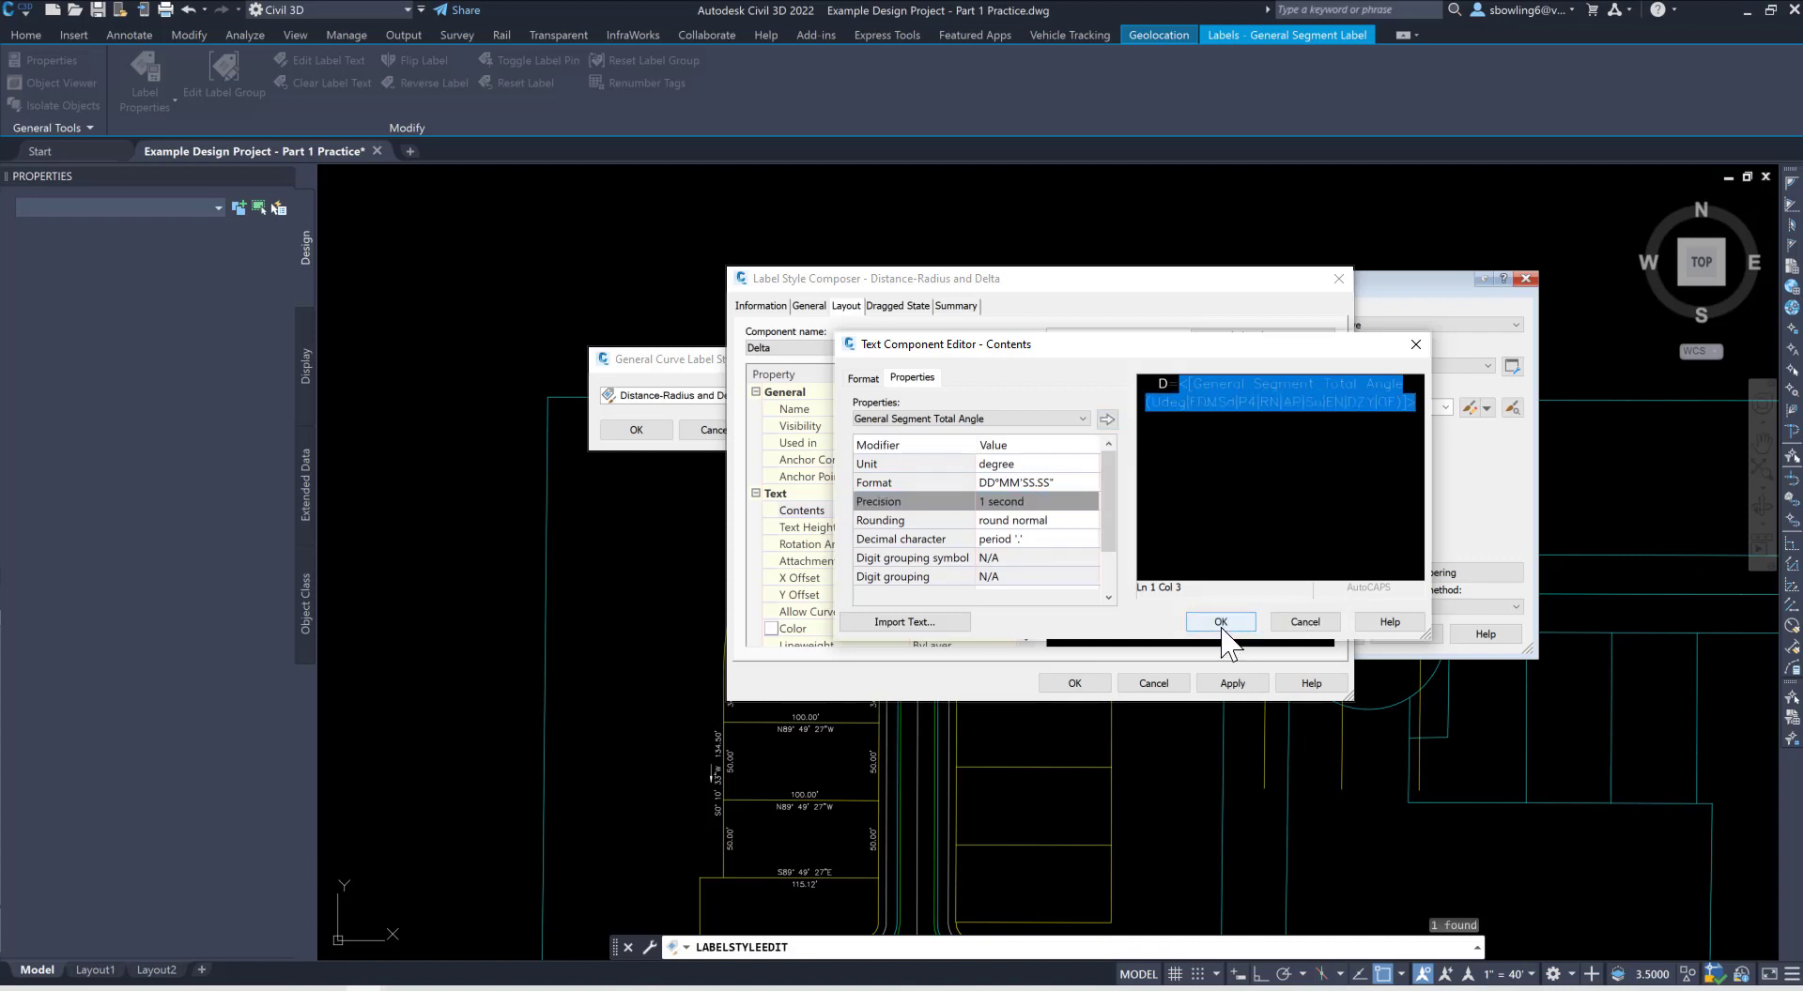
Step: Accept the Delta contents and apply the Distance-Radius and Delta style changes to the rear lot curve label
{"action": "left_click", "coordinate": [1220, 625]}
{"action": "left_click", "coordinate": [1237, 683]}
{"action": "left_click", "coordinate": [1076, 683]}
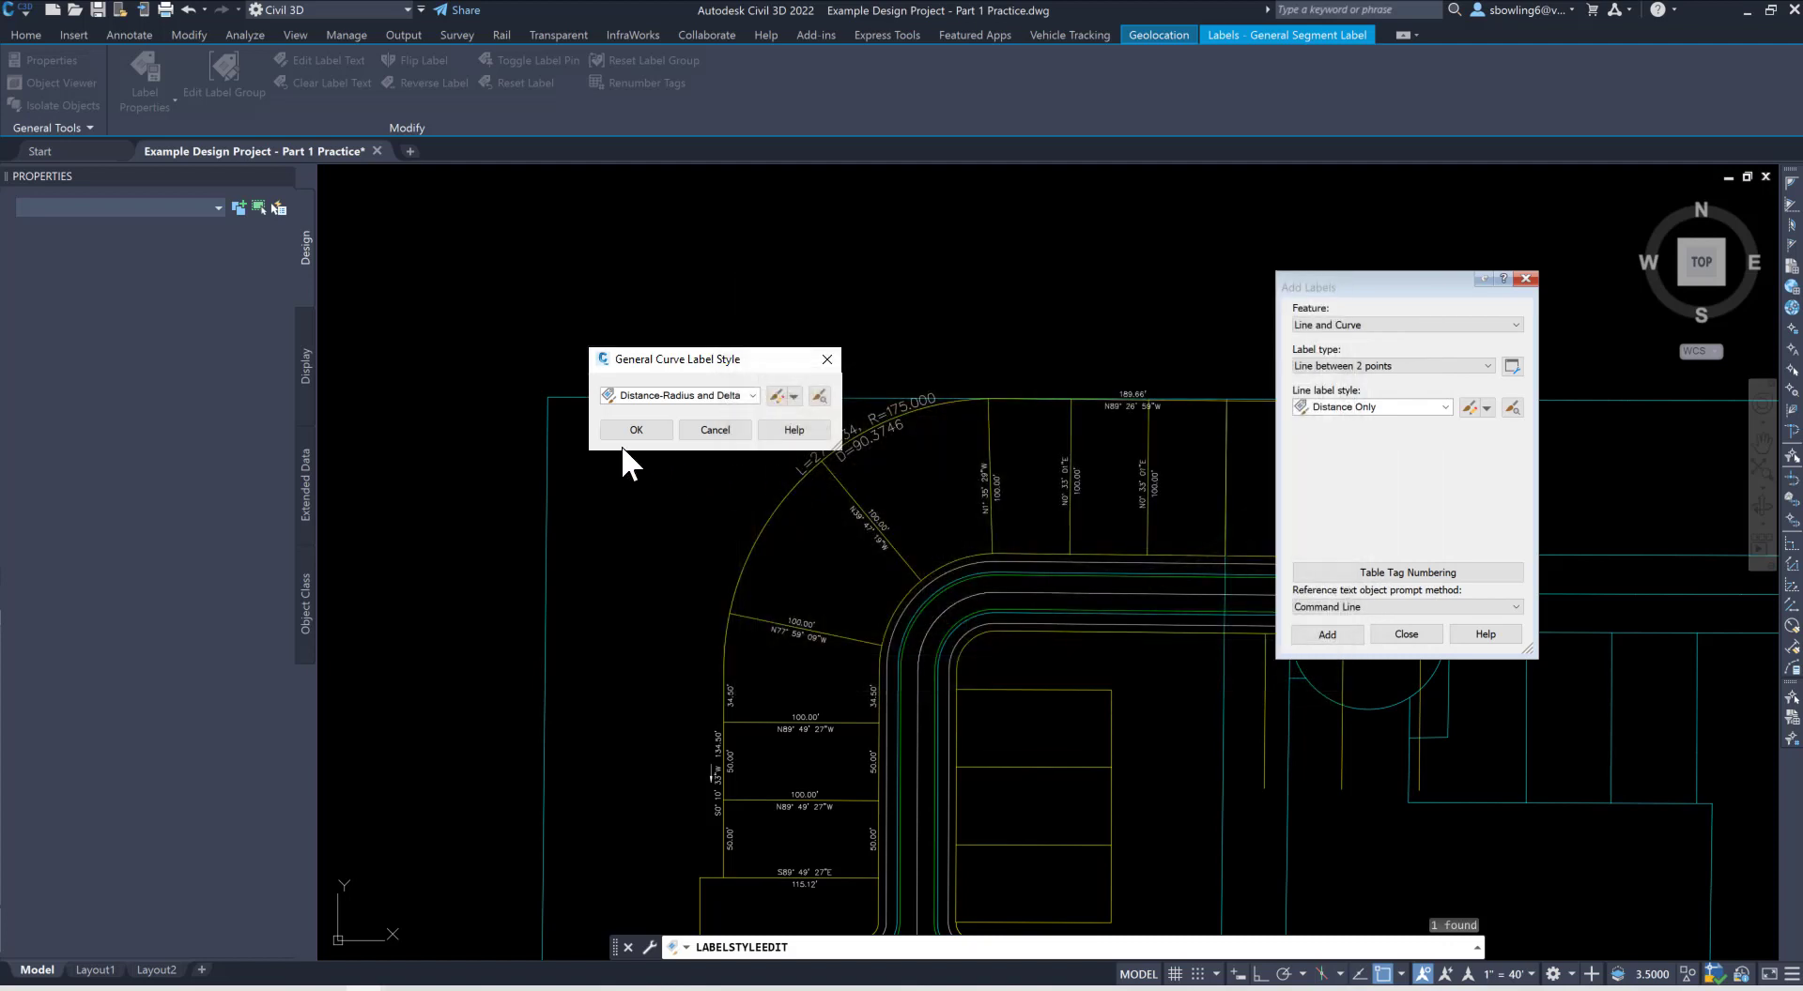
{"action": "left_click", "coordinate": [622, 433]}
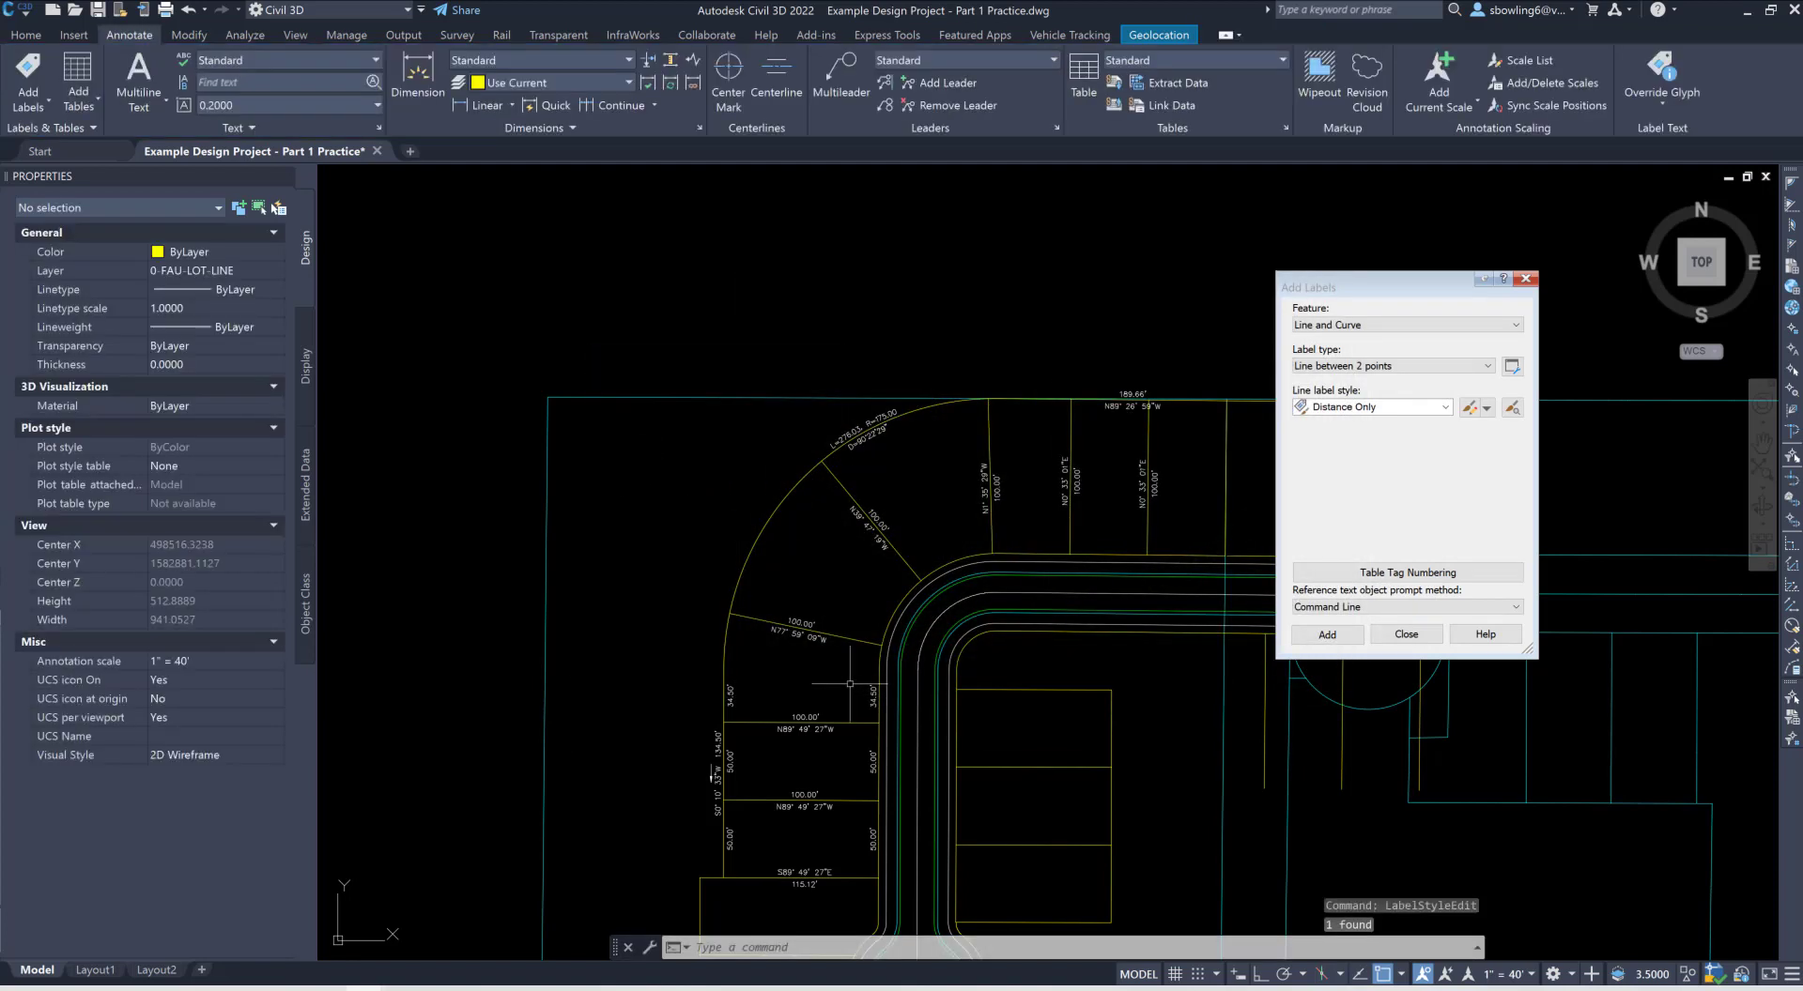
{"action": "scroll", "coordinate": [1015, 572], "scroll_direction": "down", "scroll_amount": 2}
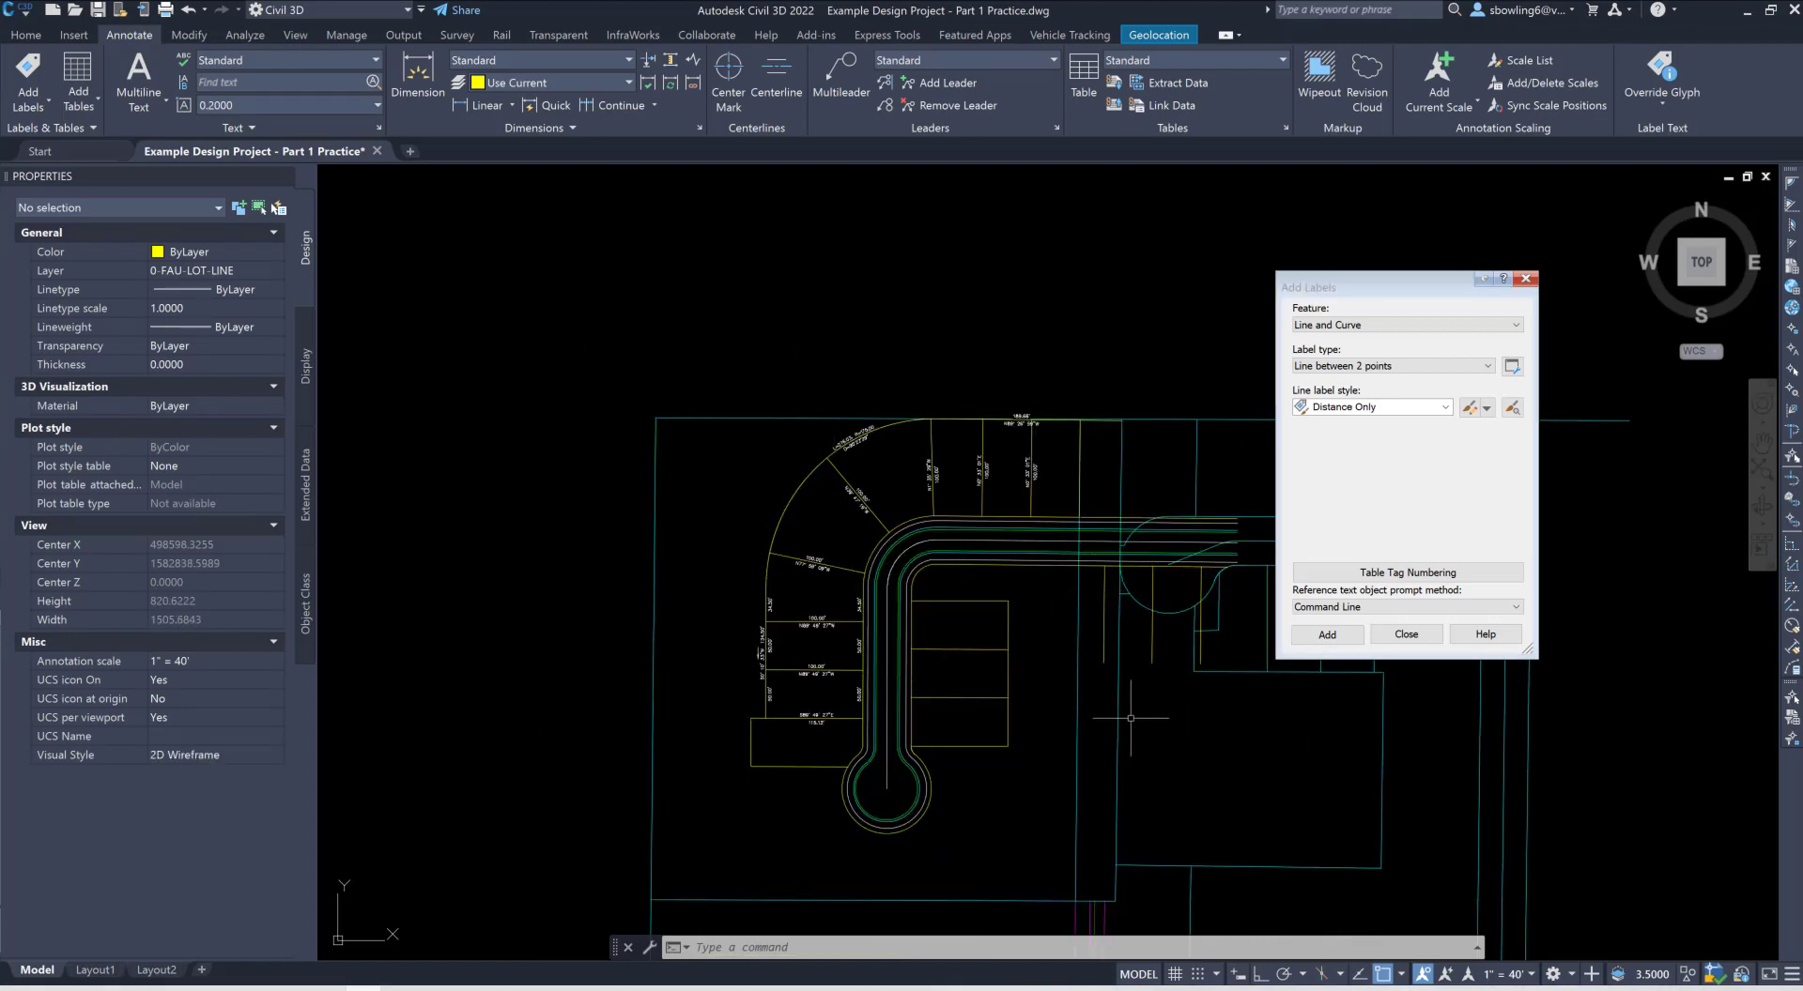
{"action": "scroll", "coordinate": [1048, 786], "scroll_direction": "up", "scroll_amount": 2}
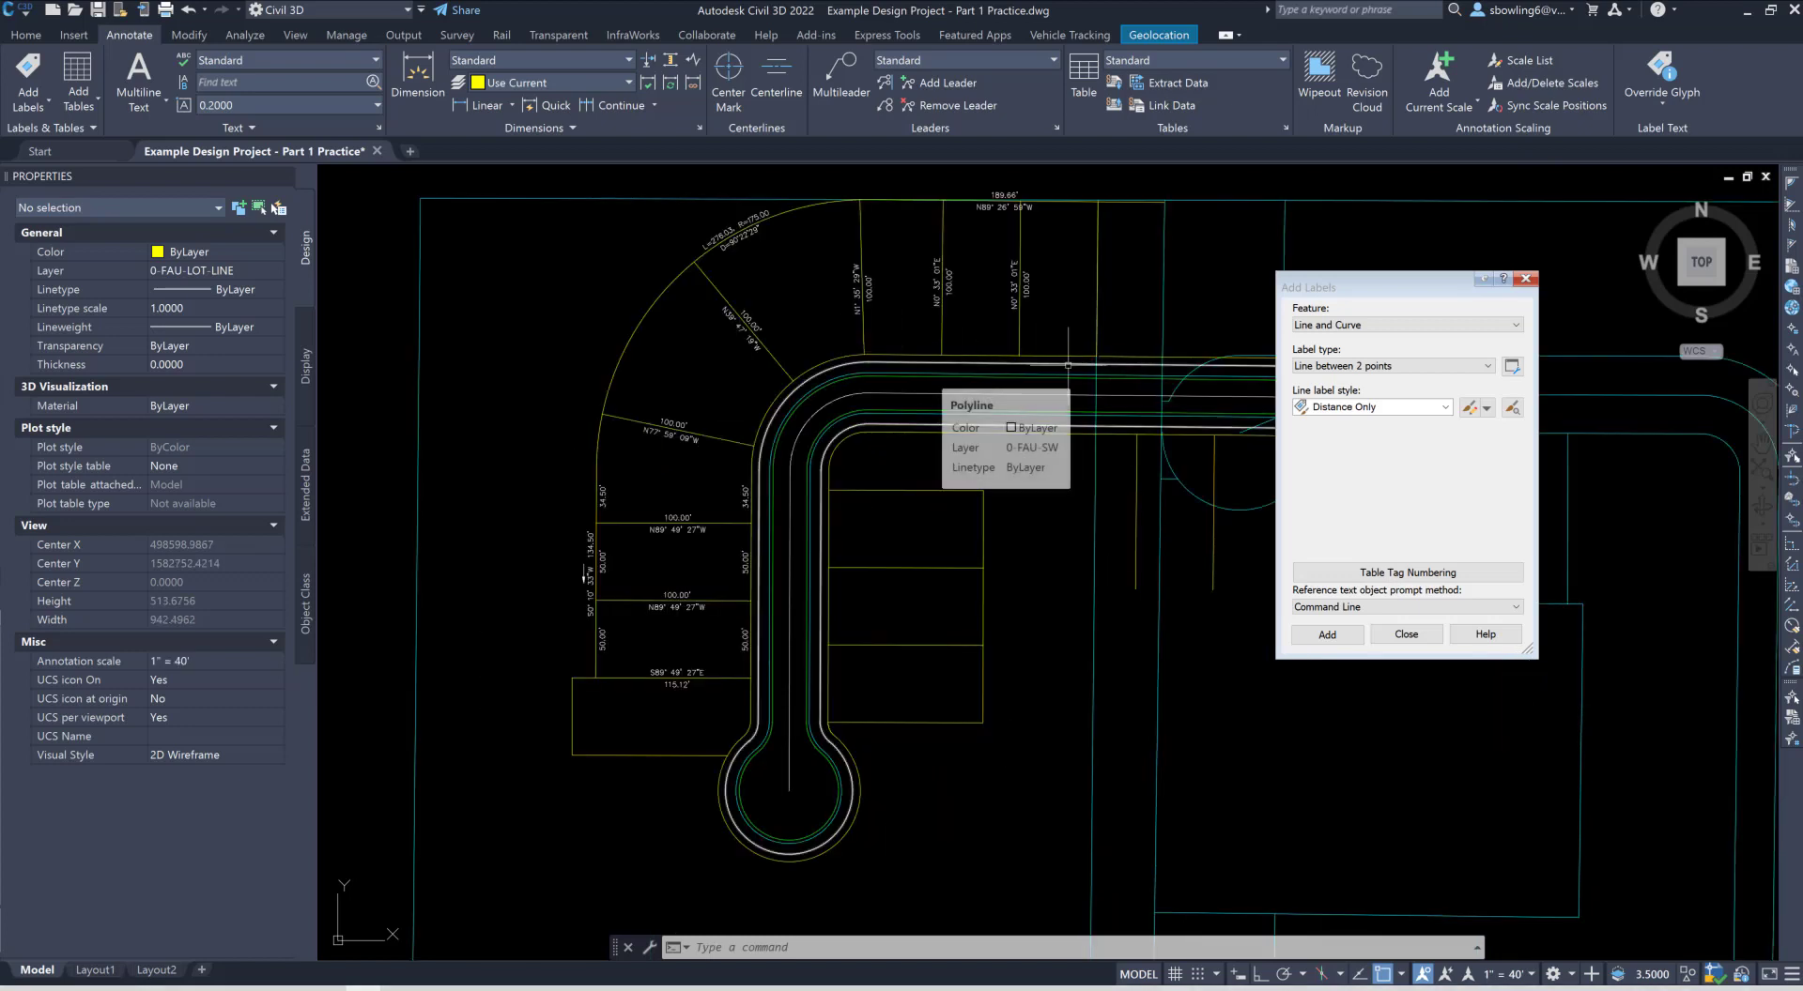
Step: Select the road centerline polyline on layer 0-FUA-CL-ROAD and close the Add Labels window
{"action": "left_click_drag", "start_coordinate": [1411, 289], "coordinate": [1509, 292]}
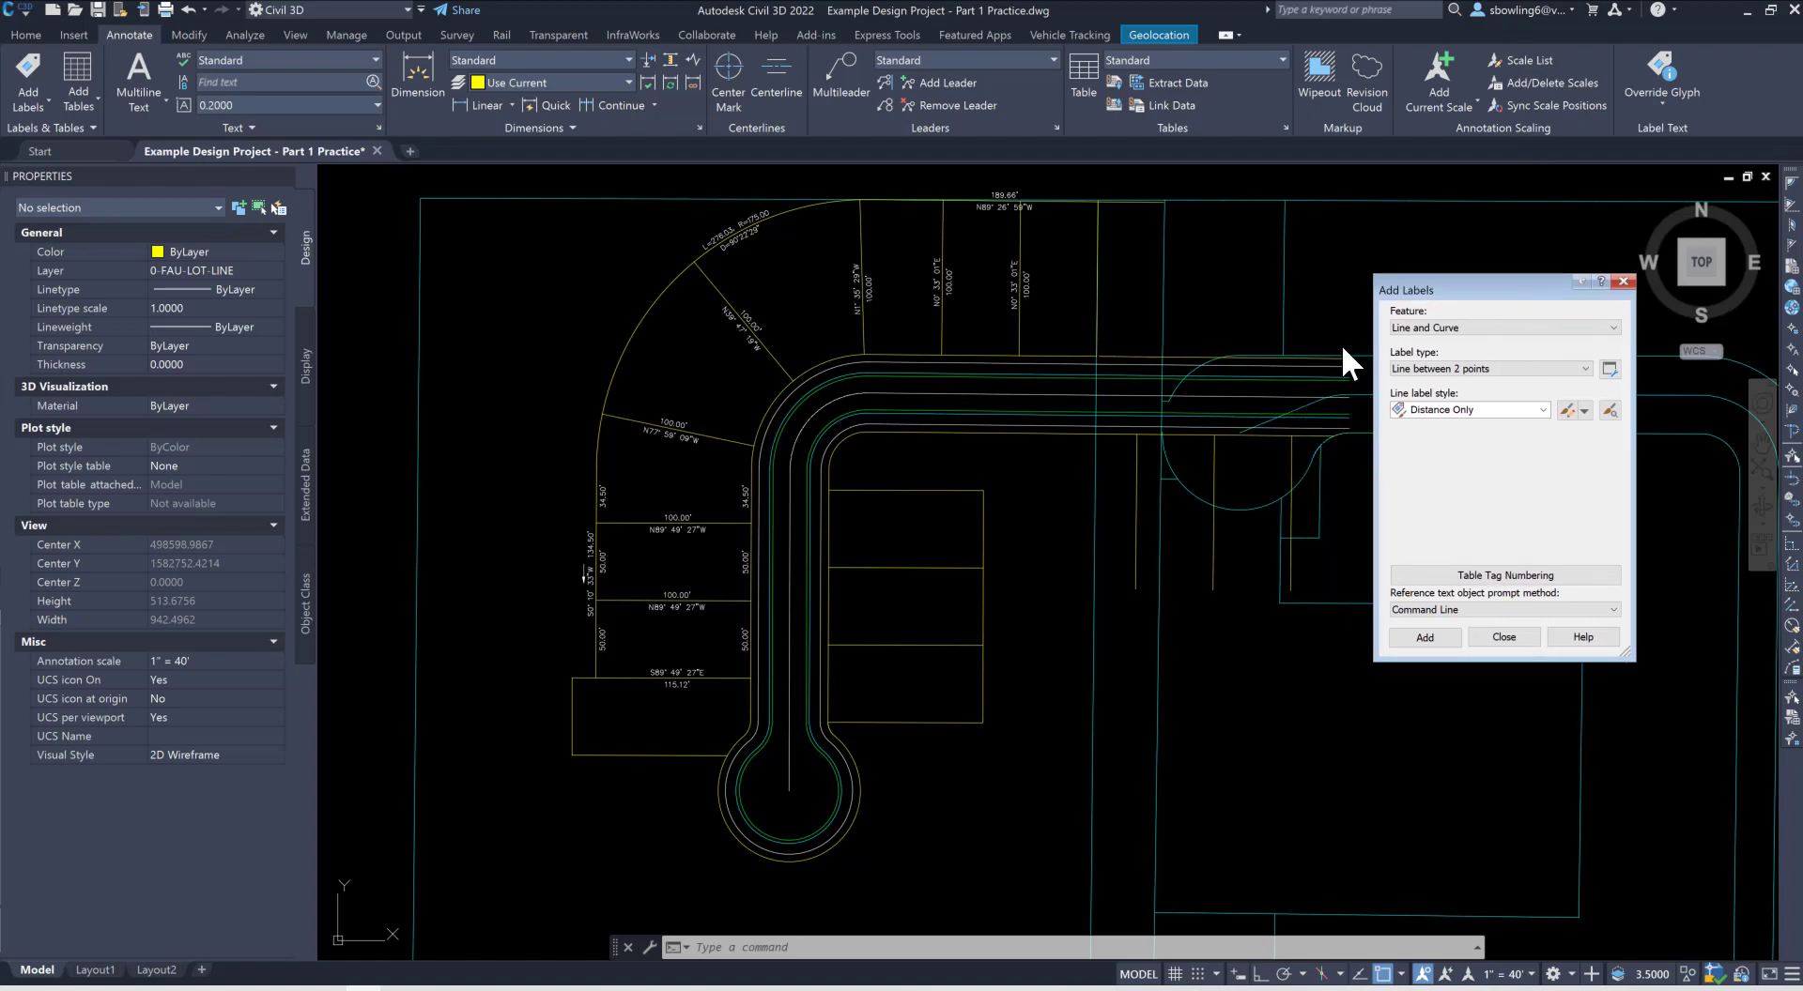
{"action": "left_click", "coordinate": [1253, 396]}
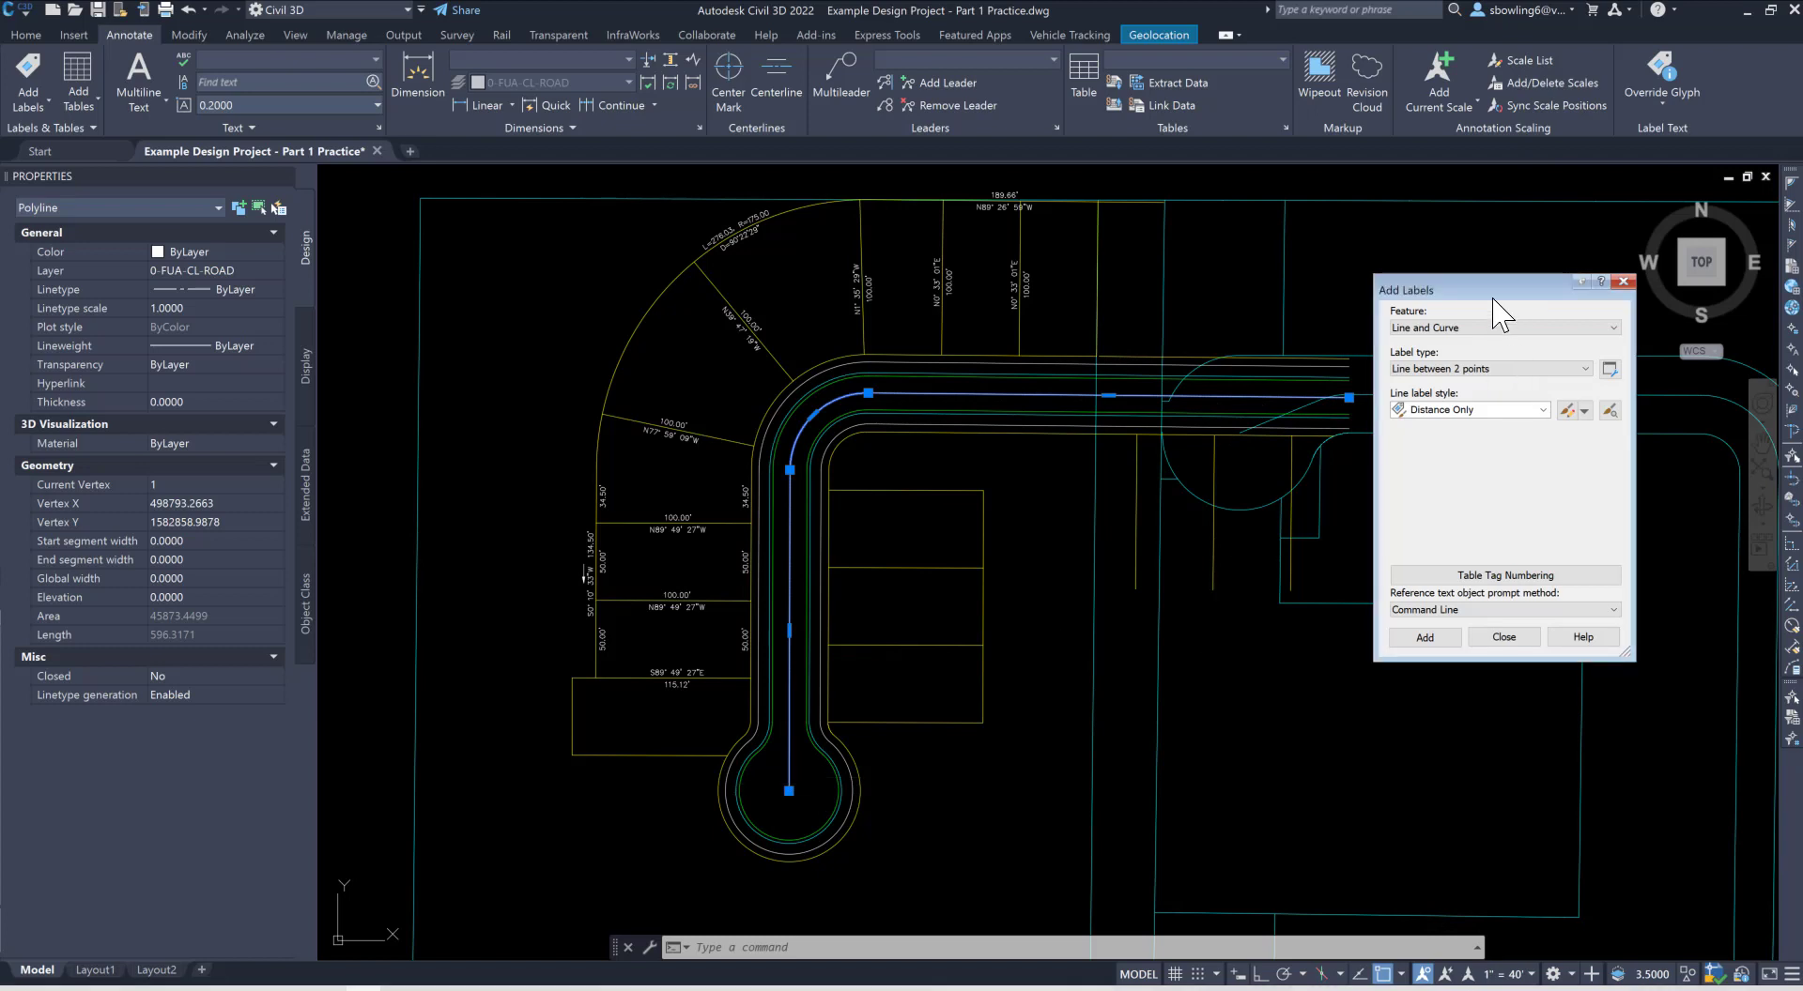
{"action": "left_click", "coordinate": [1622, 281]}
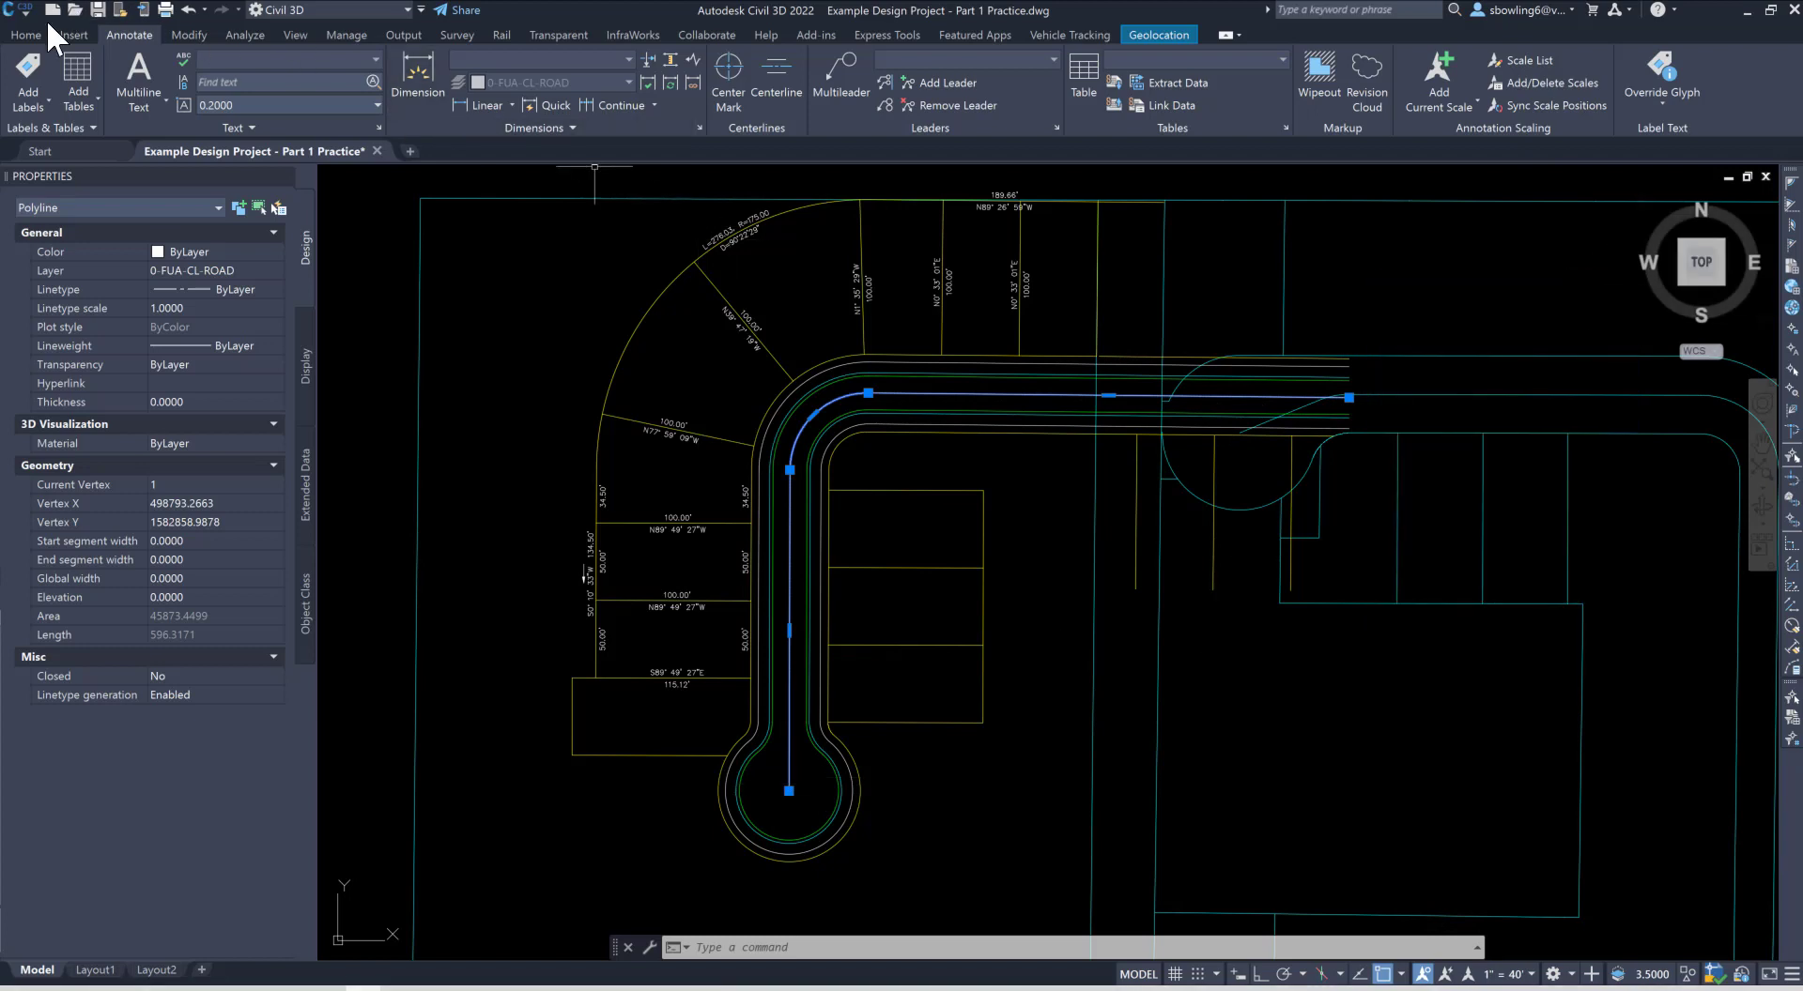
Step: Start Create Alignment from Objects with the road centerline polyline and accept the default alignment direction
{"action": "left_click", "coordinate": [26, 35]}
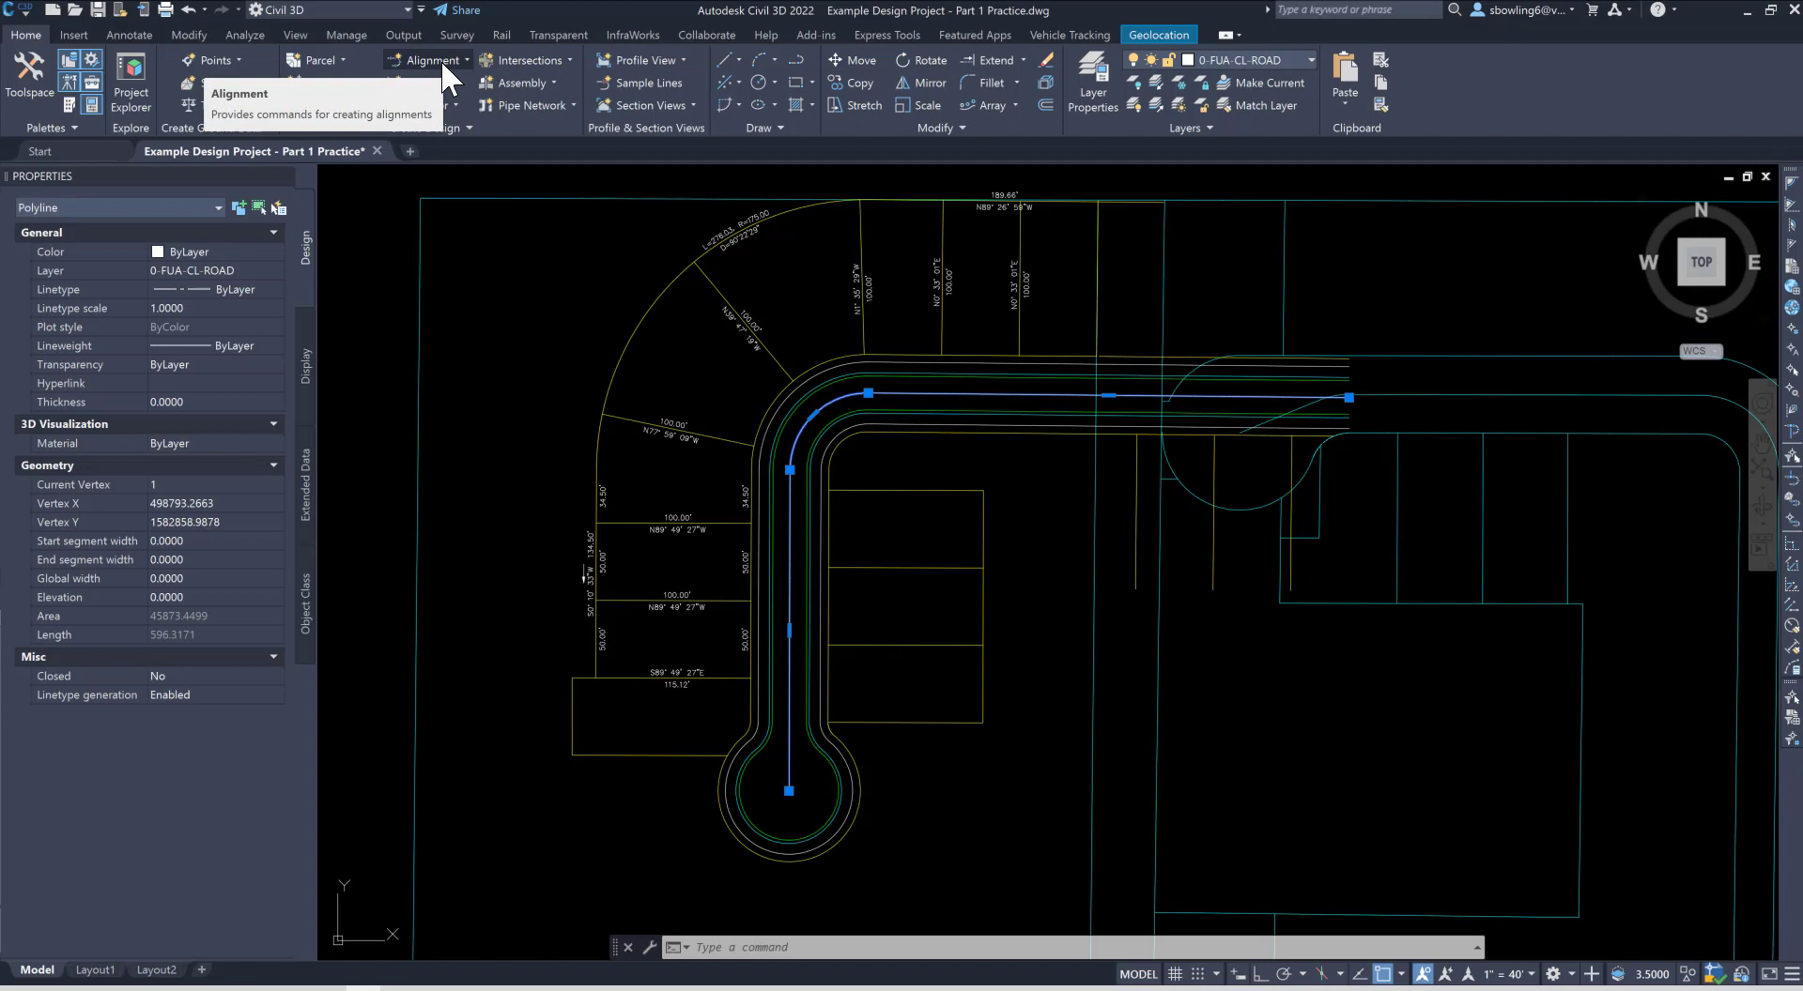
{"action": "left_click", "coordinate": [466, 60]}
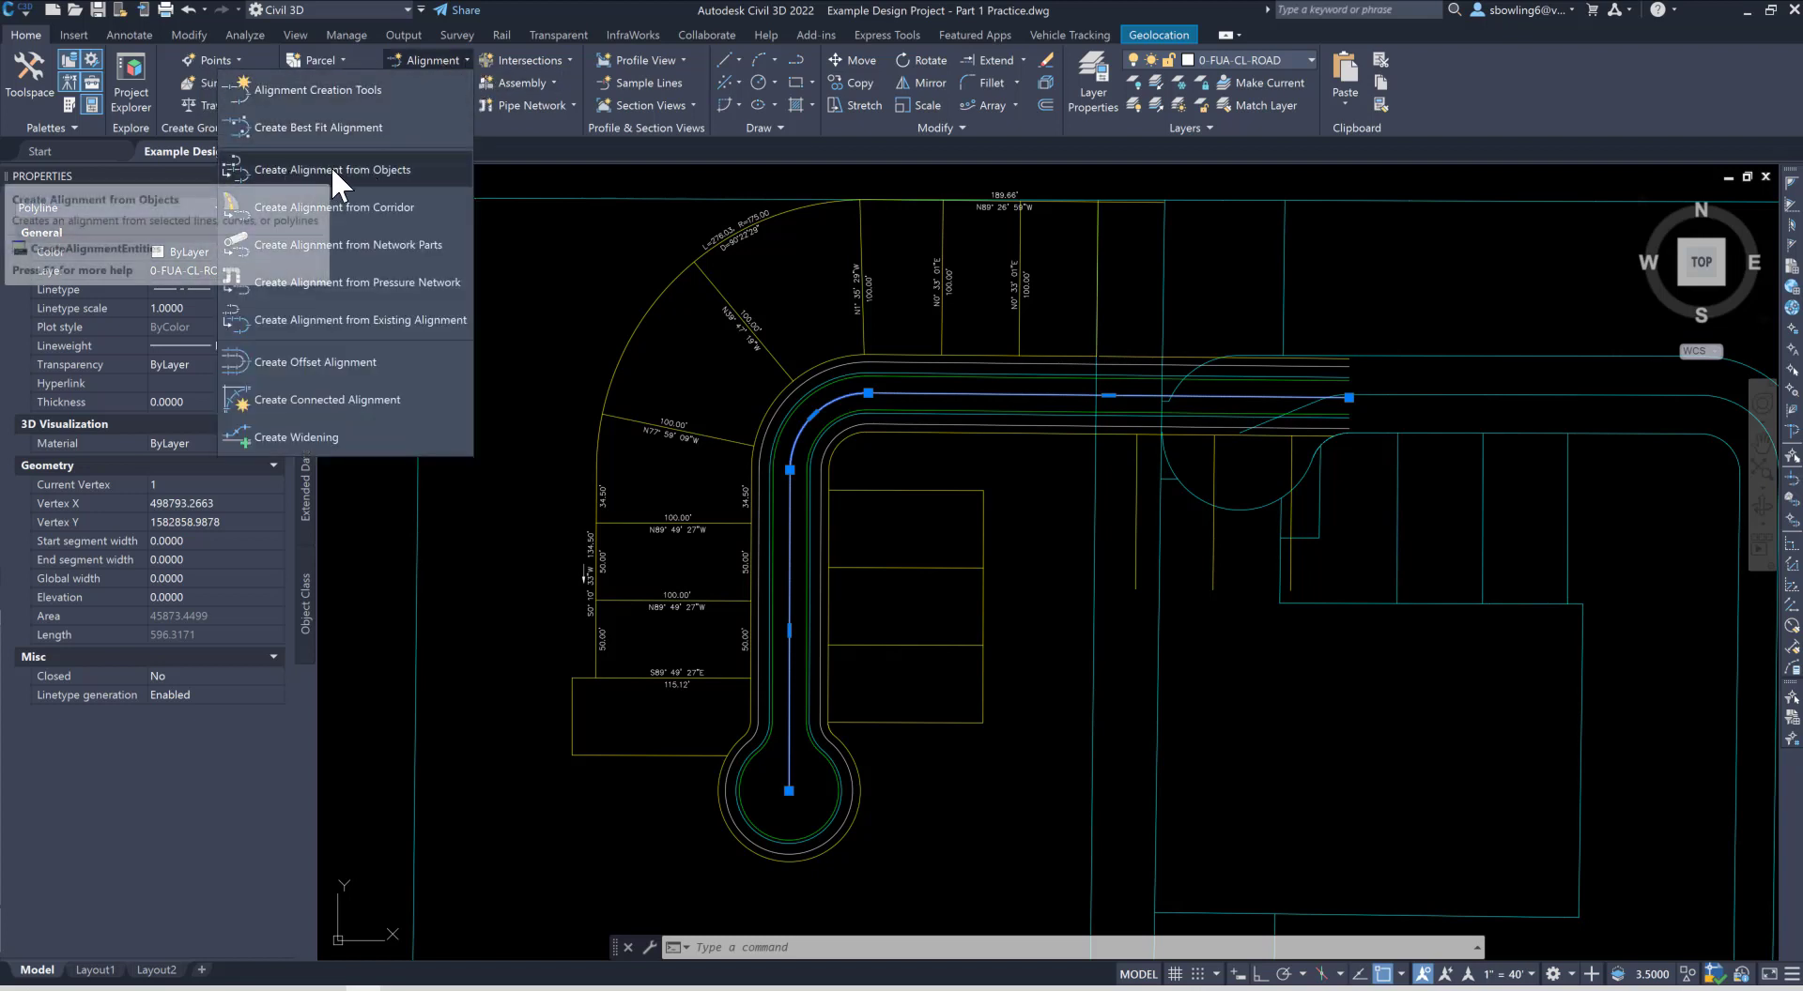
{"action": "left_click", "coordinate": [364, 169]}
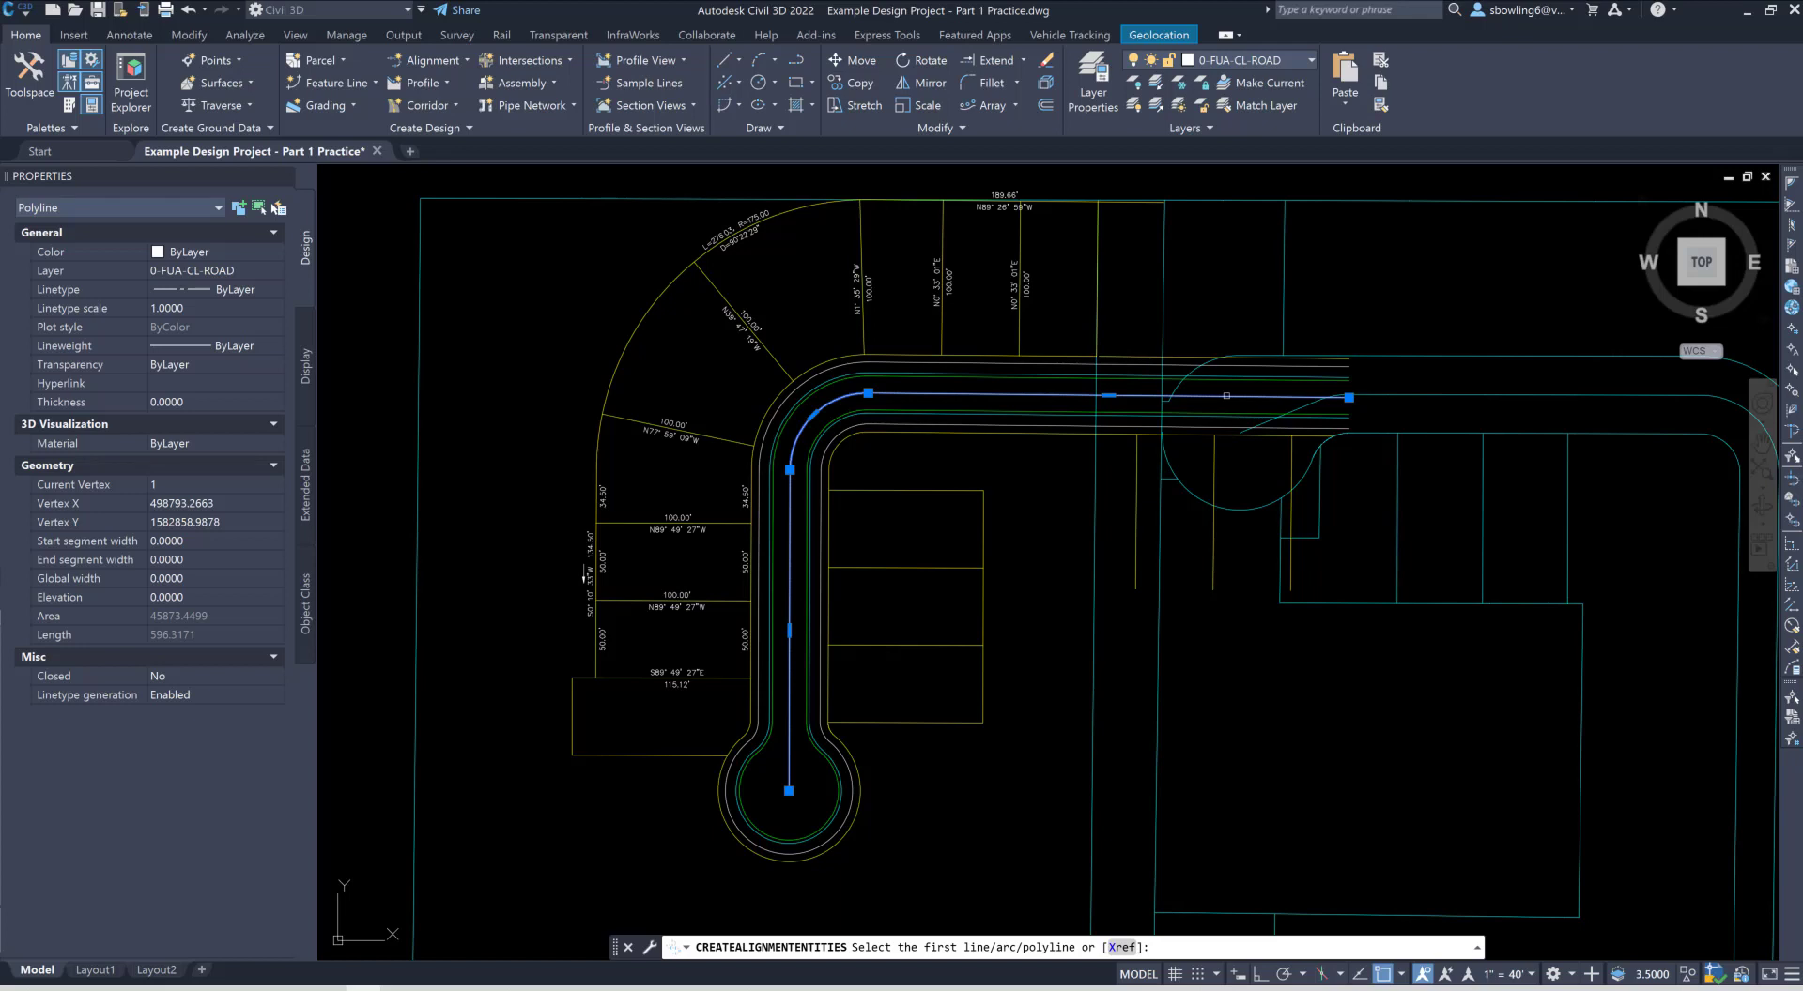
{"action": "left_click", "coordinate": [813, 413]}
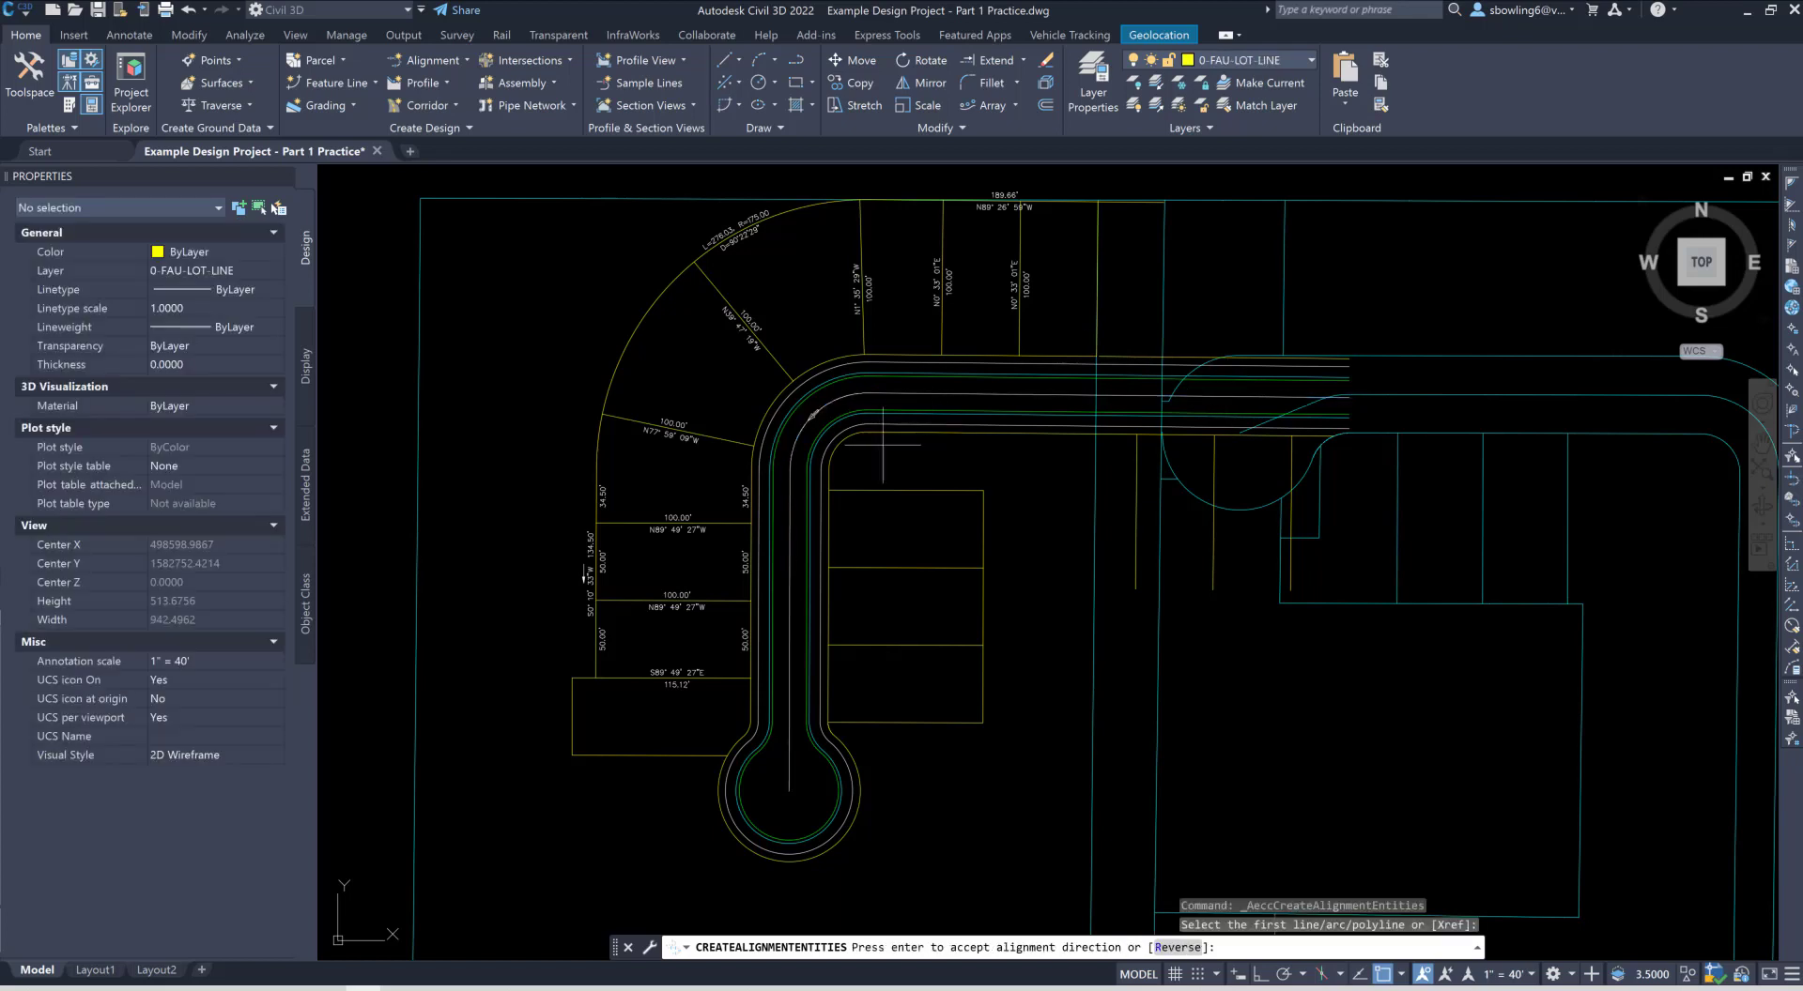
{"action": "scroll", "coordinate": [803, 441], "scroll_direction": "up", "scroll_amount": 4}
{"action": "scroll", "coordinate": [802, 436], "scroll_direction": "down", "scroll_amount": 4}
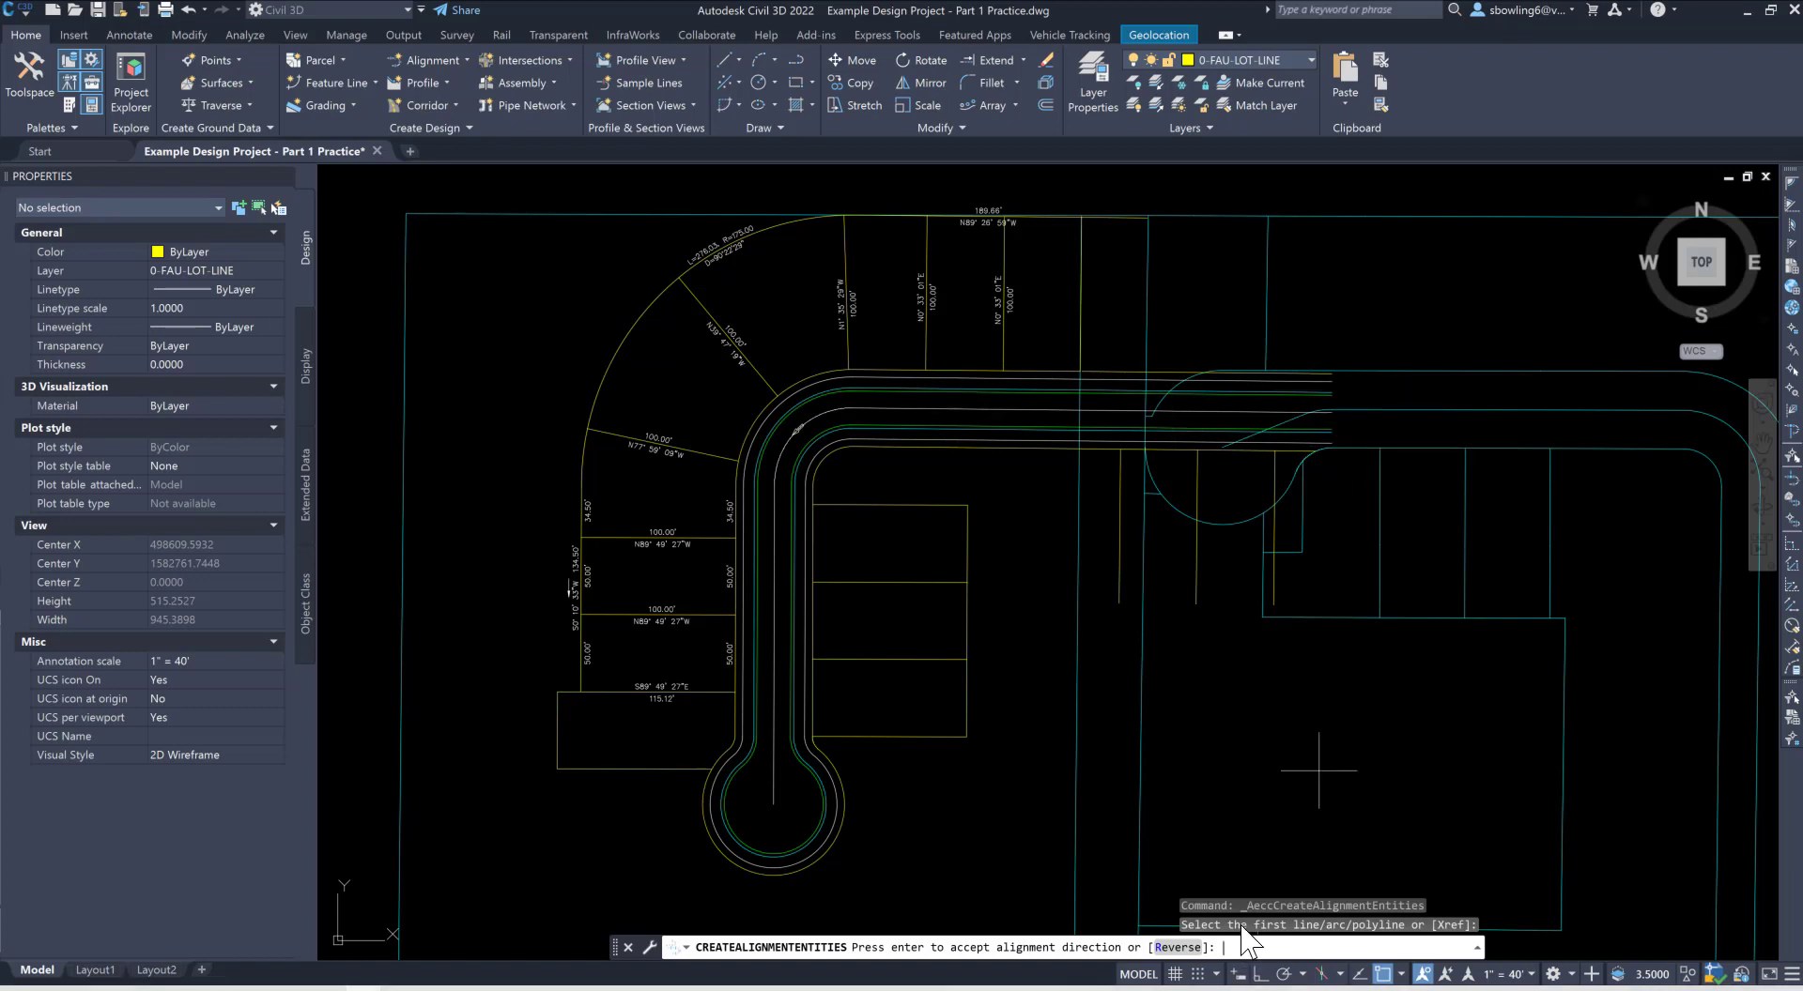
{"action": "key", "text": "Return"}
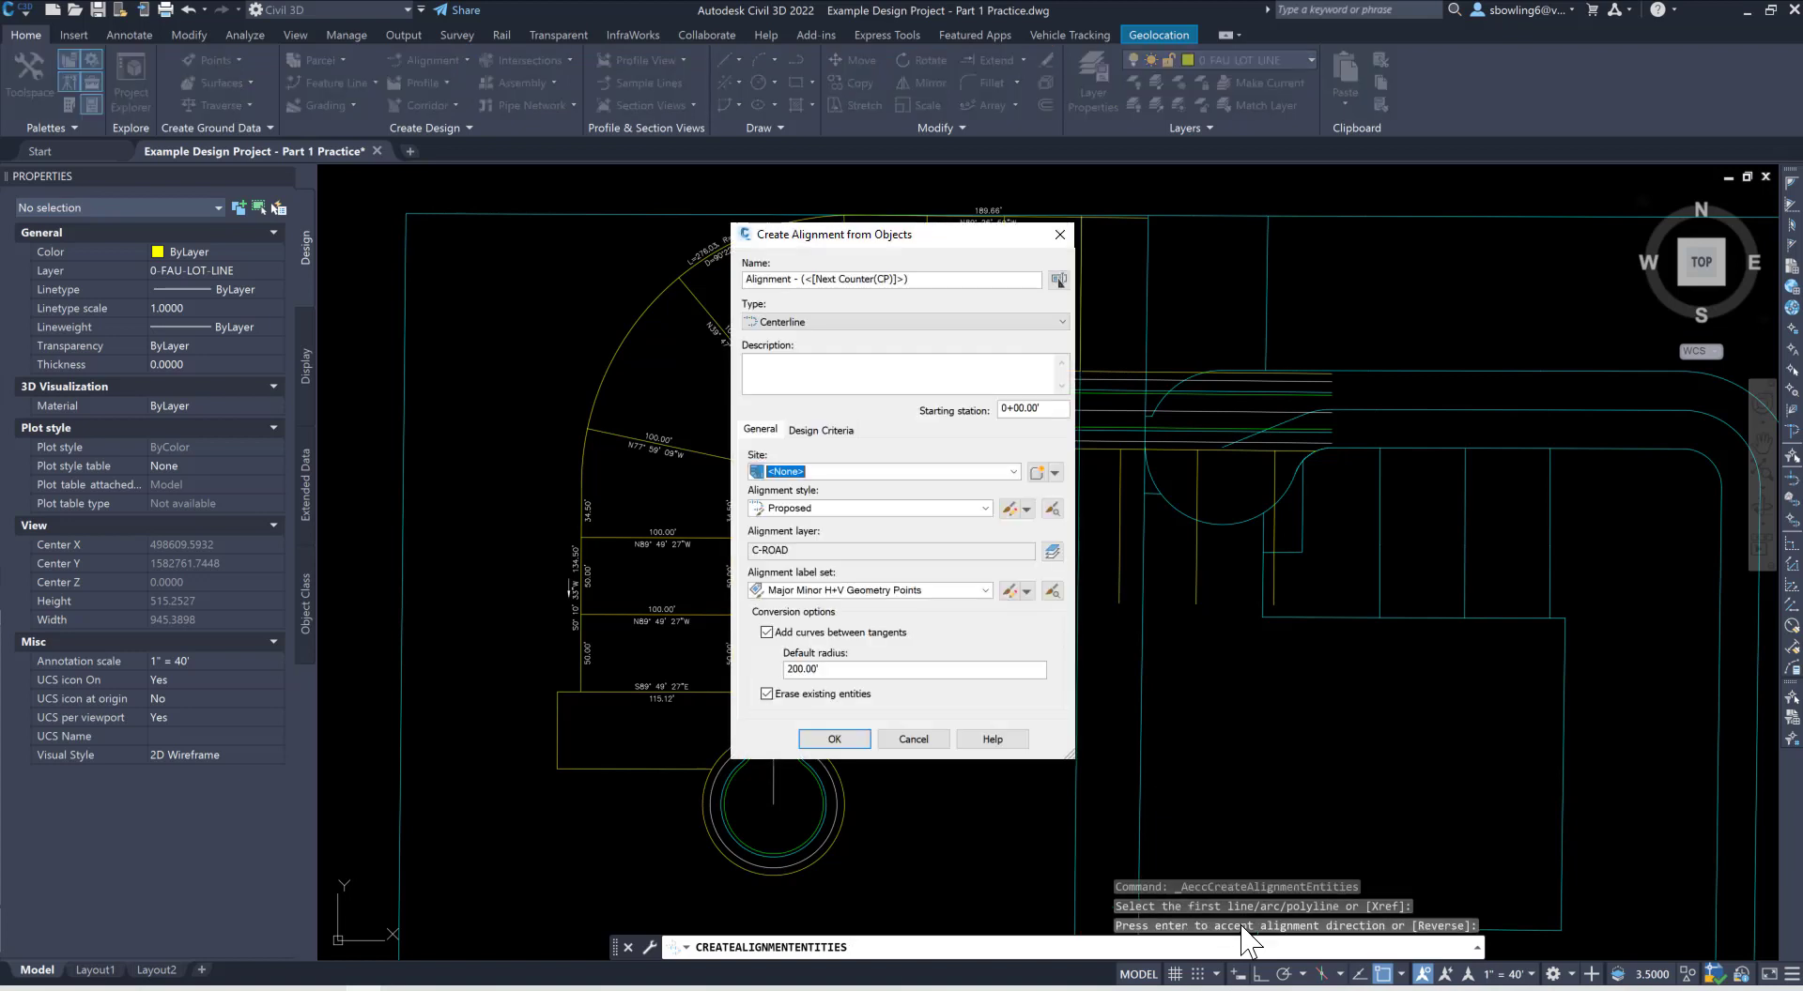
Step: Name the new alignment STREET A and set its starting station to 10+00.00'
{"action": "left_click", "coordinate": [940, 279]}
{"action": "type", "text": "STREET A"}
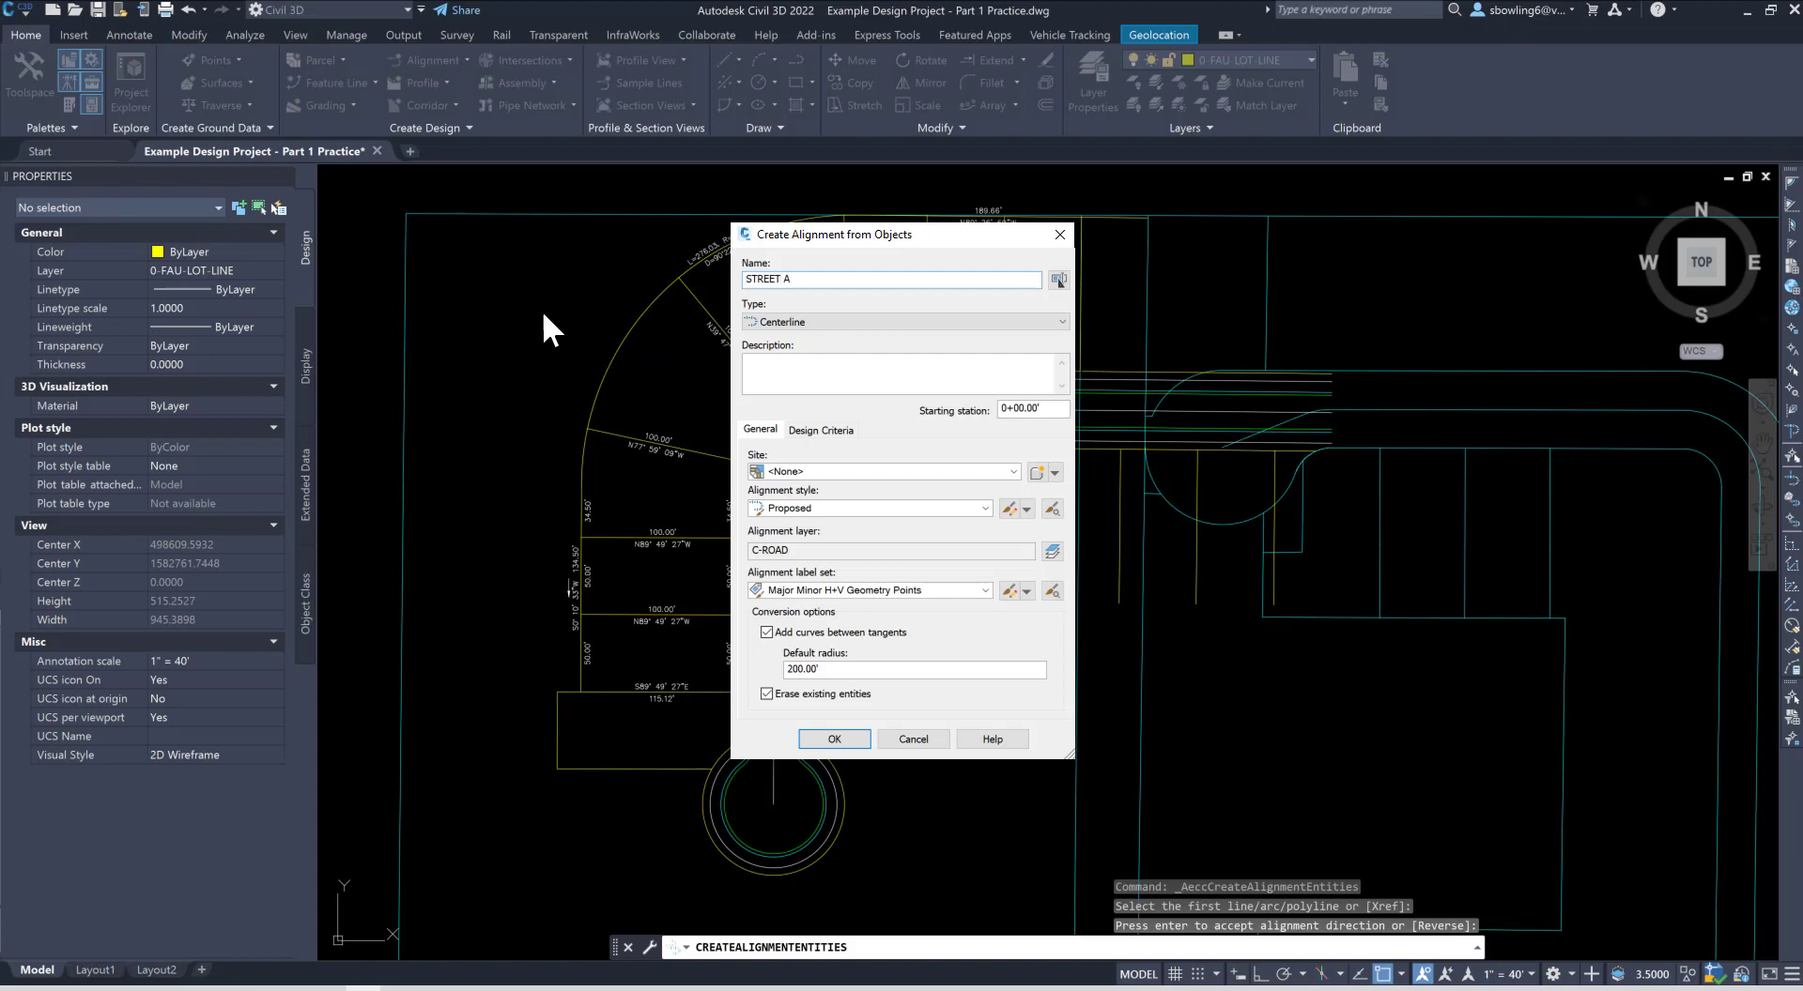
{"action": "left_click", "coordinate": [1002, 408]}
{"action": "type", "text": "1"}
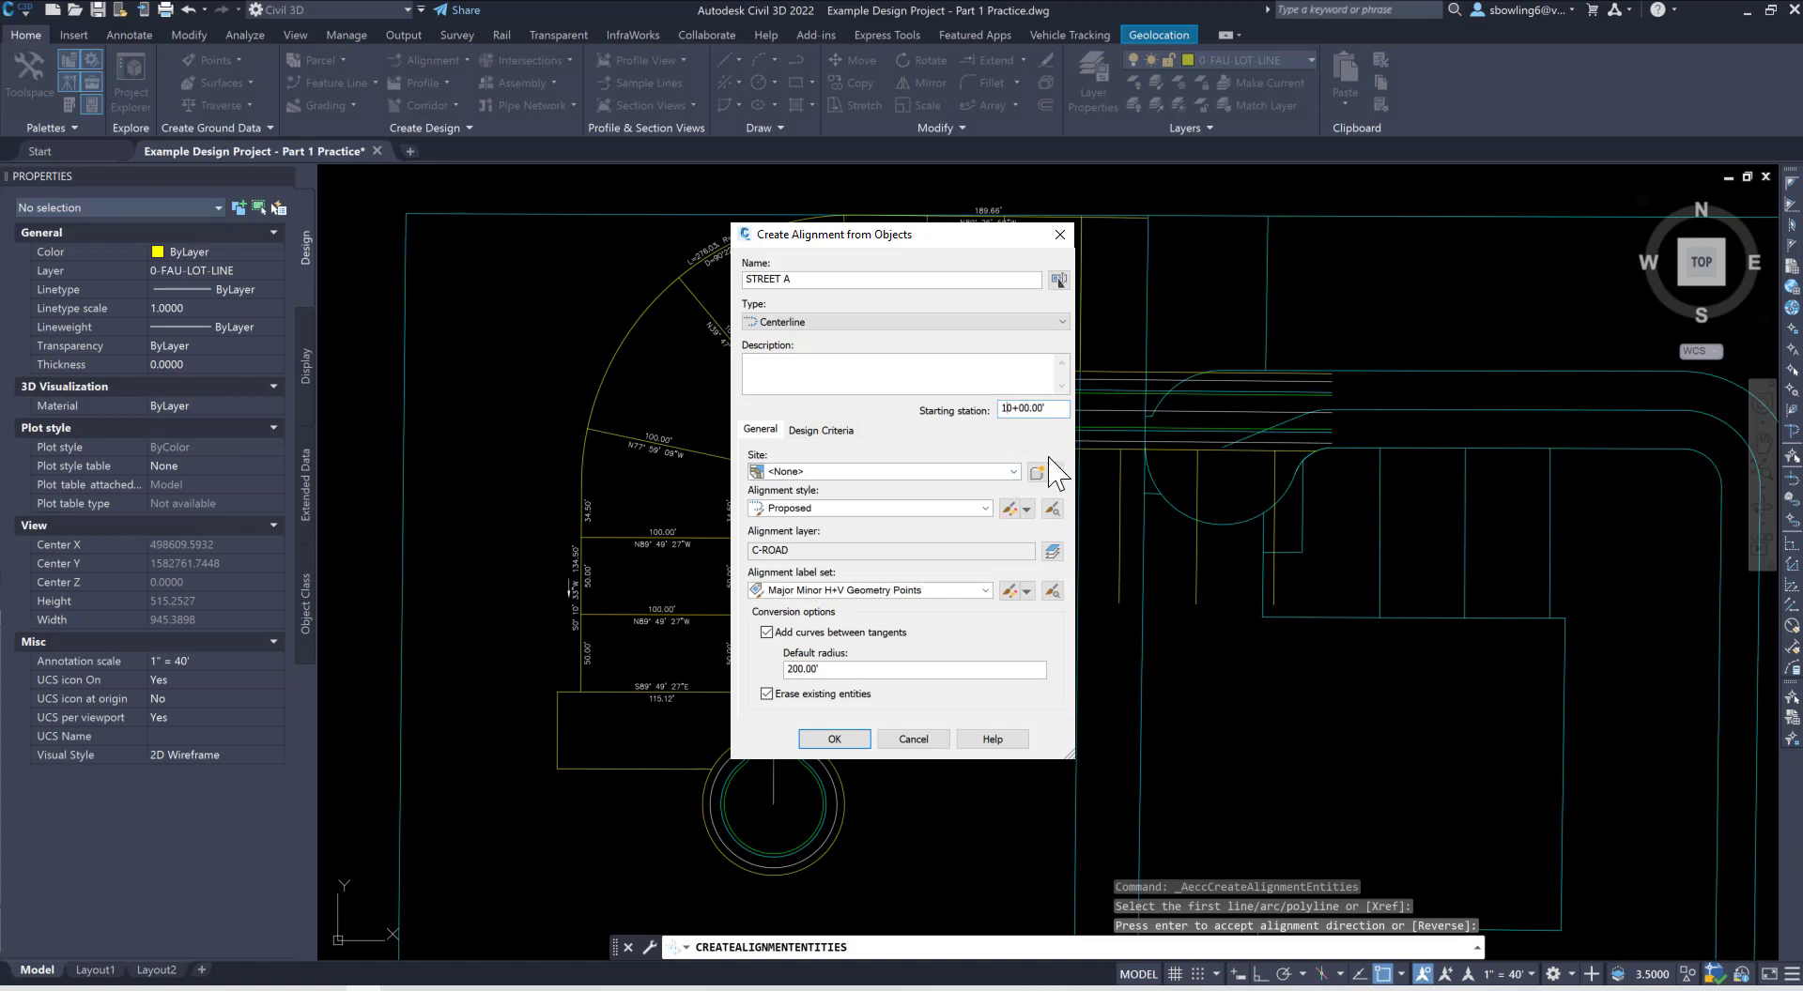
Step: Turn off adding curves between tangents and create the STREET A alignment
{"action": "left_click", "coordinate": [793, 639]}
{"action": "left_click", "coordinate": [792, 635]}
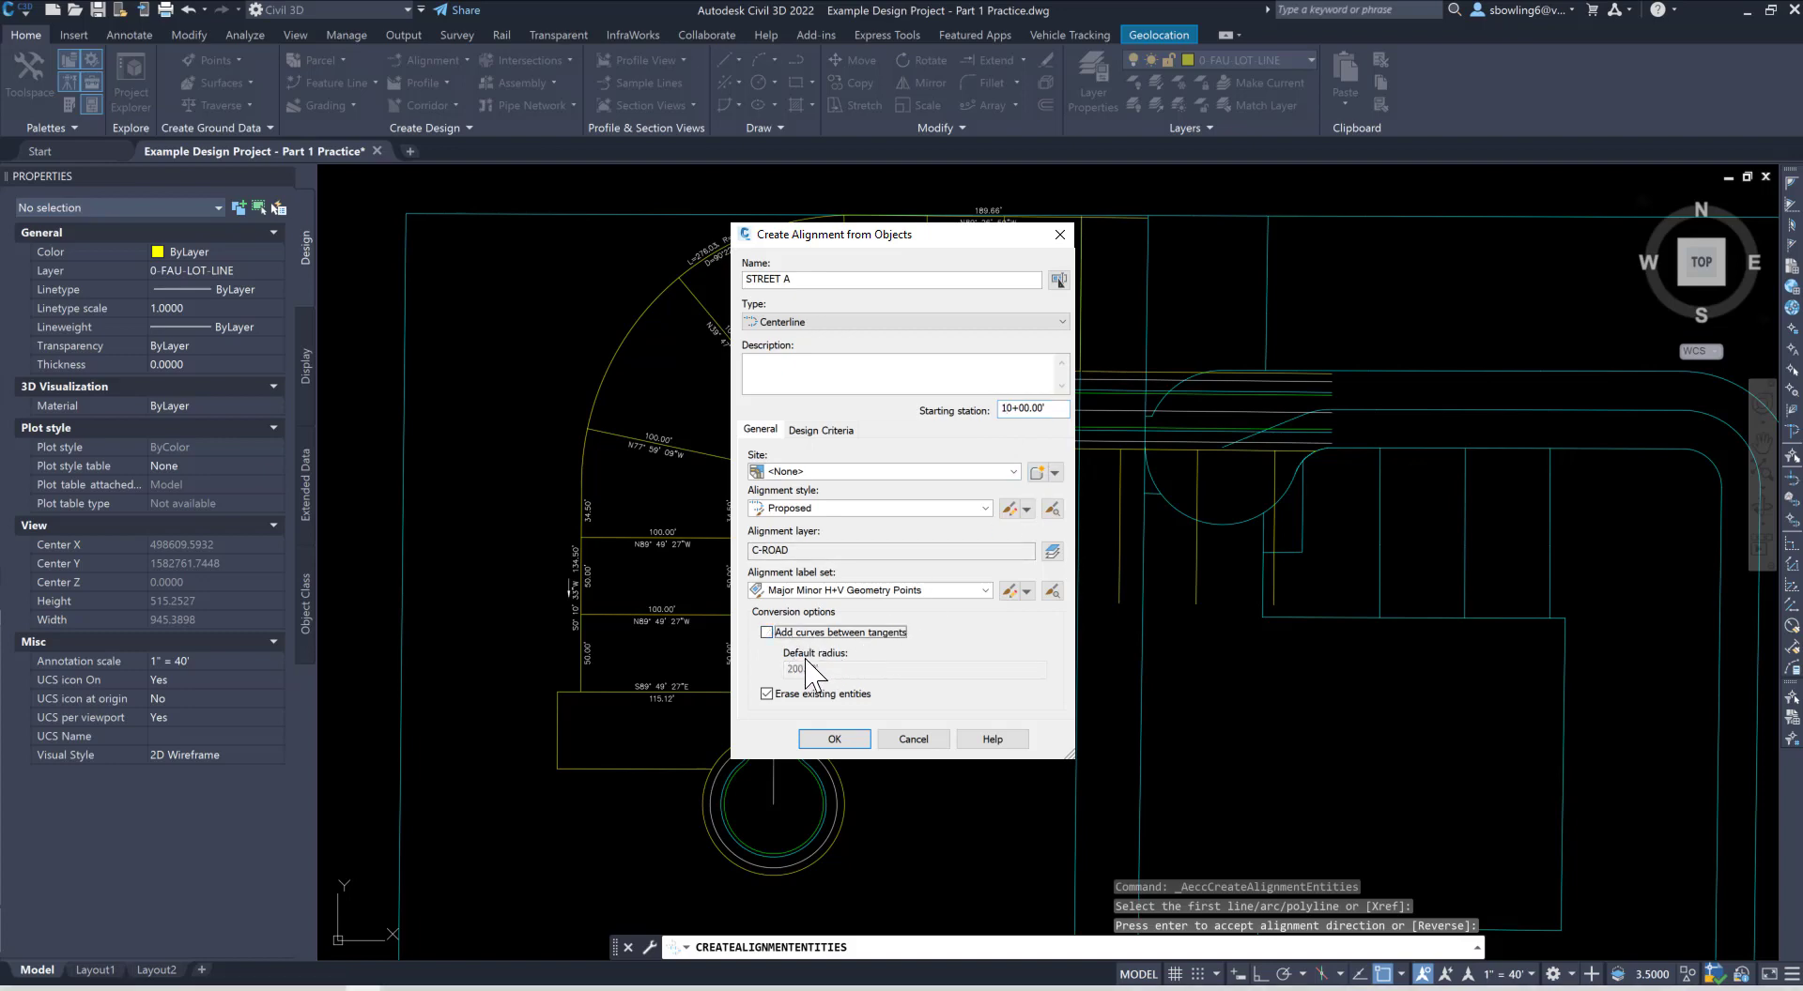
{"action": "left_click_drag", "start_coordinate": [845, 234], "coordinate": [1340, 310]}
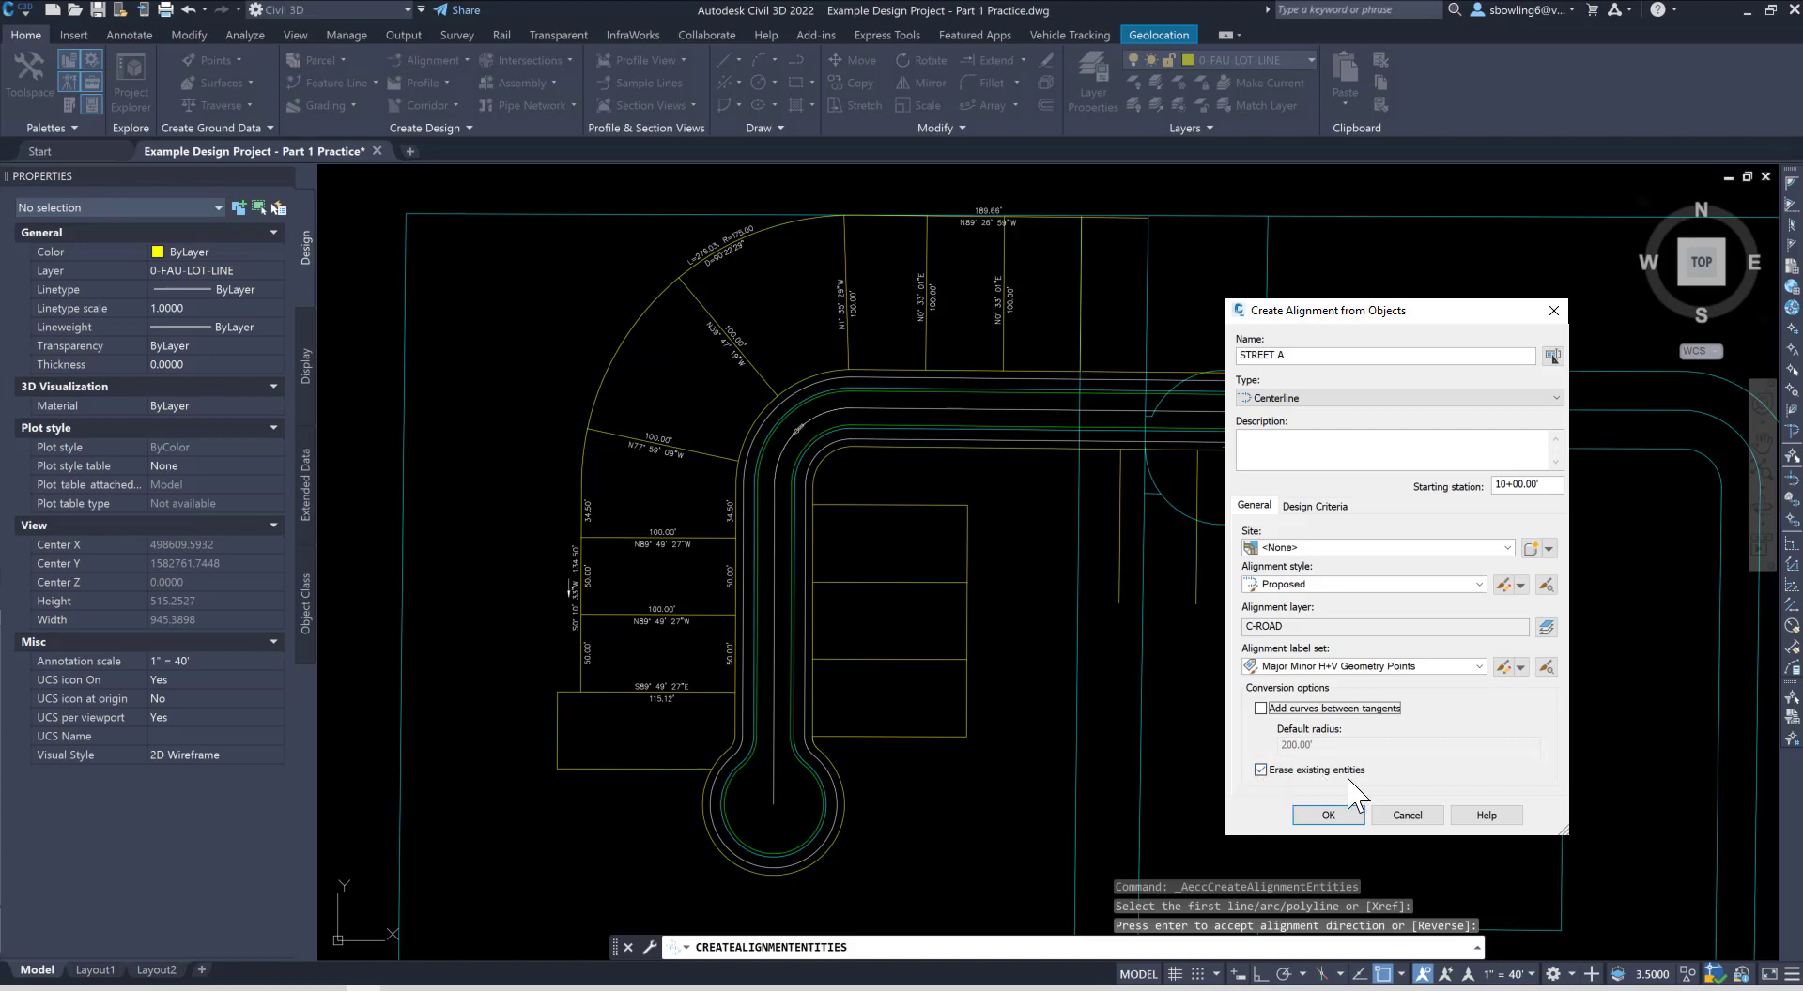
{"action": "left_click", "coordinate": [1315, 815]}
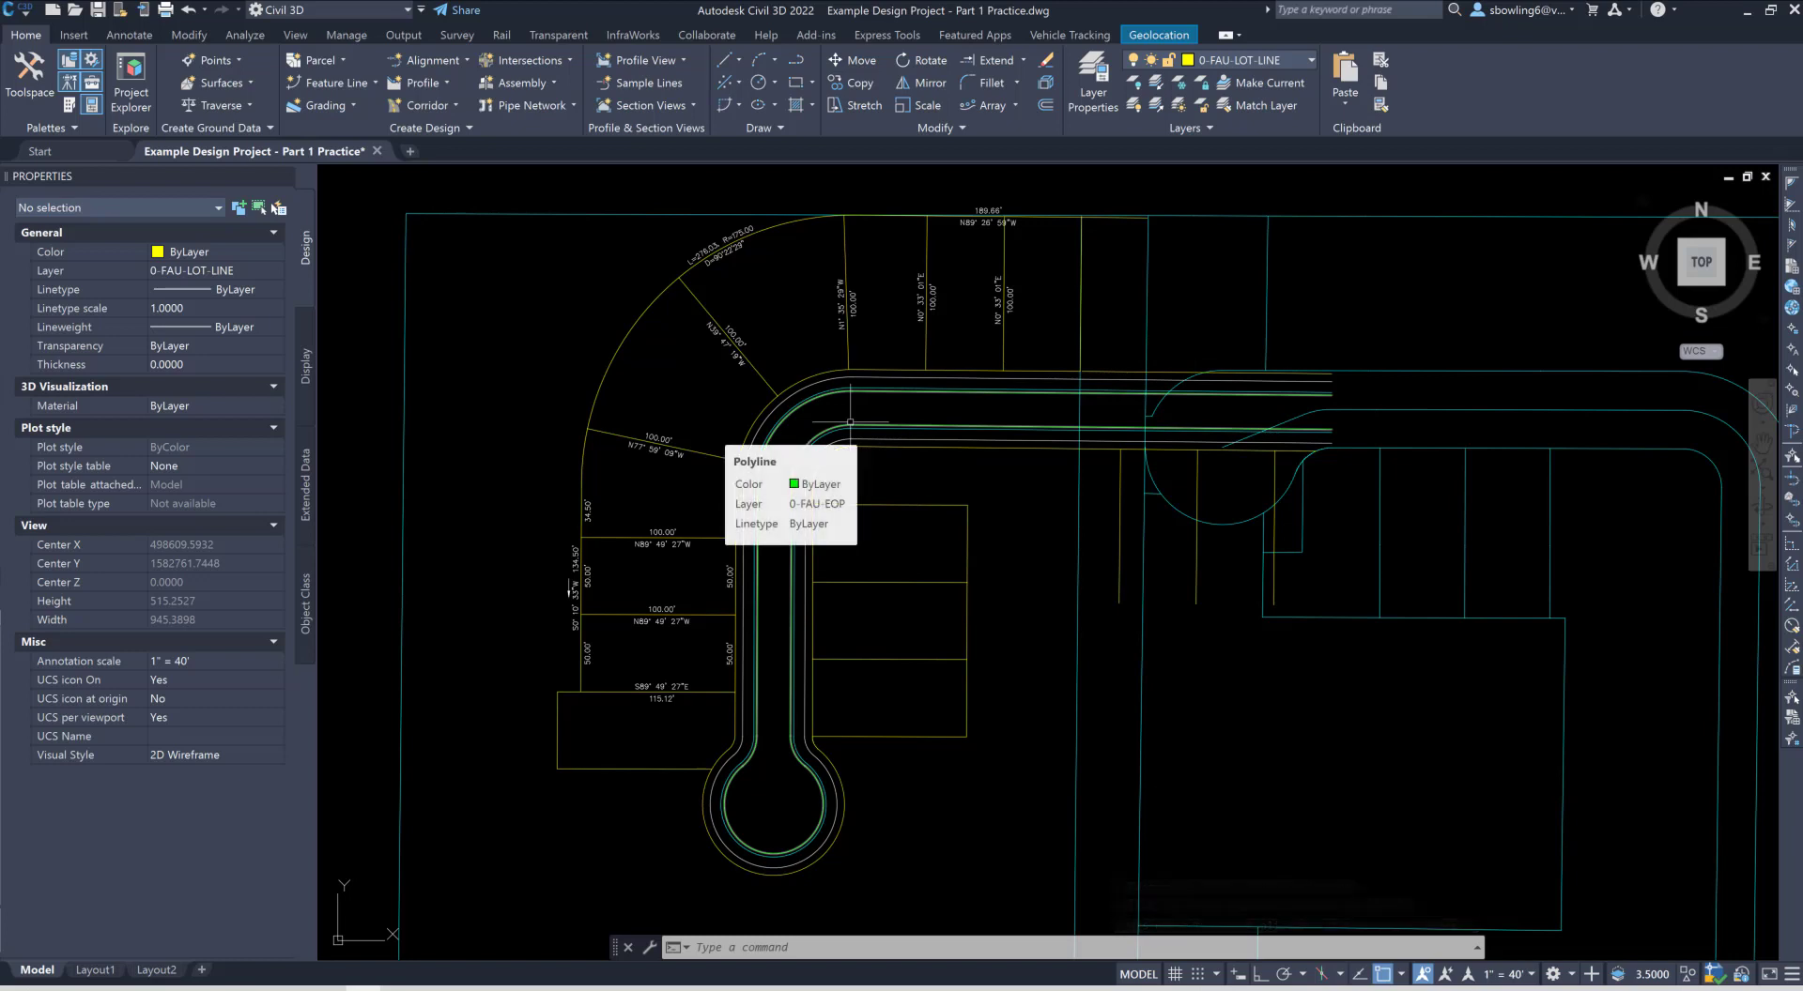
Step: Turn on all the drawing's layers in the Layer Properties Manager and close it
{"action": "type", "text": "LA"}
{"action": "key", "text": "Return"}
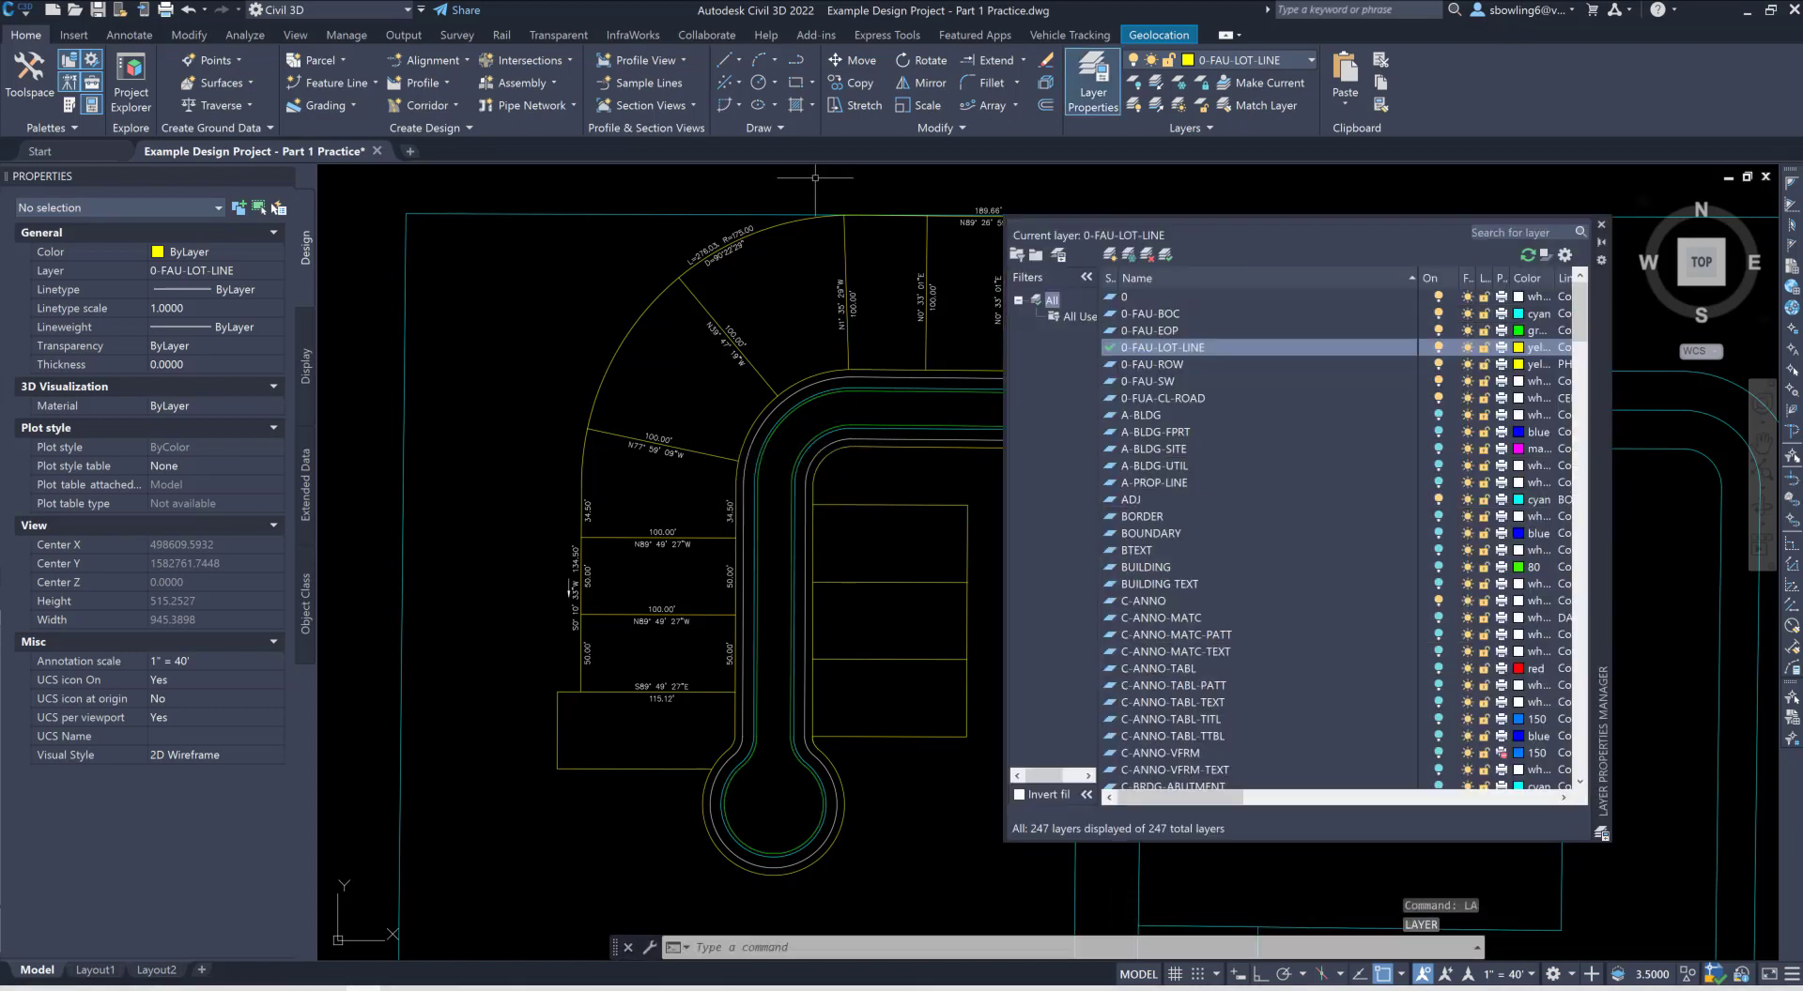
{"action": "left_click", "coordinate": [1147, 484]}
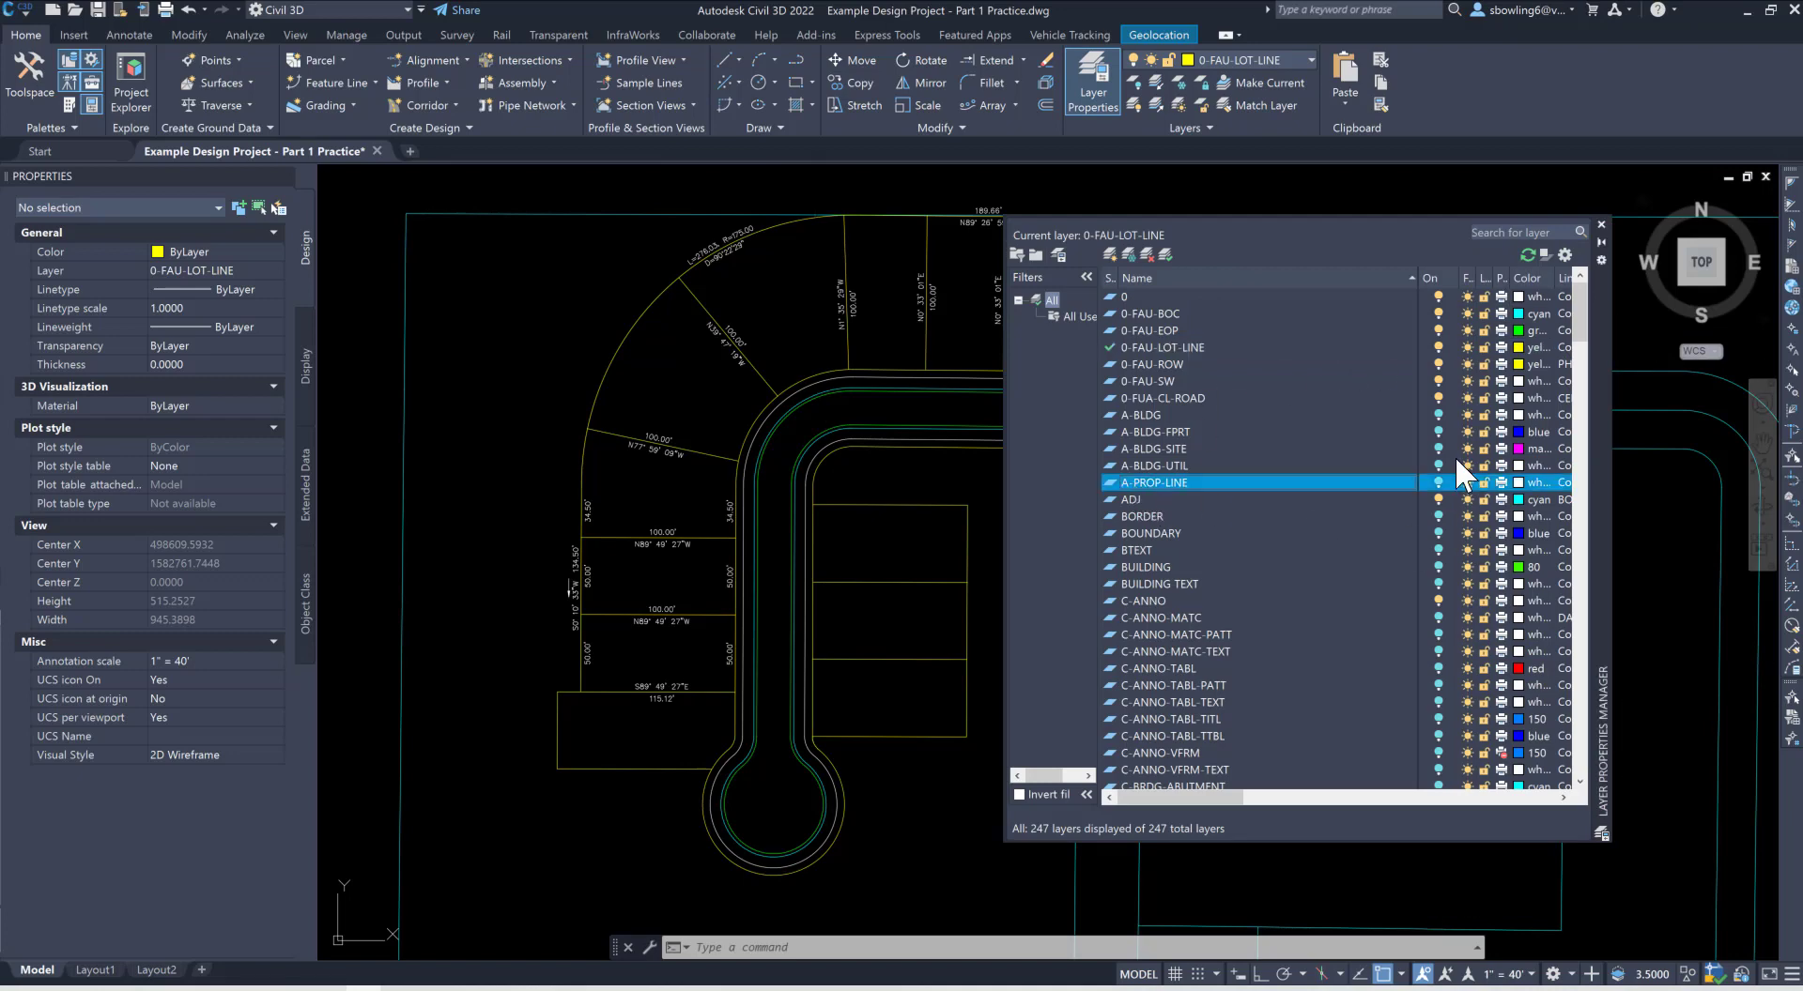
{"action": "right_click", "coordinate": [1146, 485]}
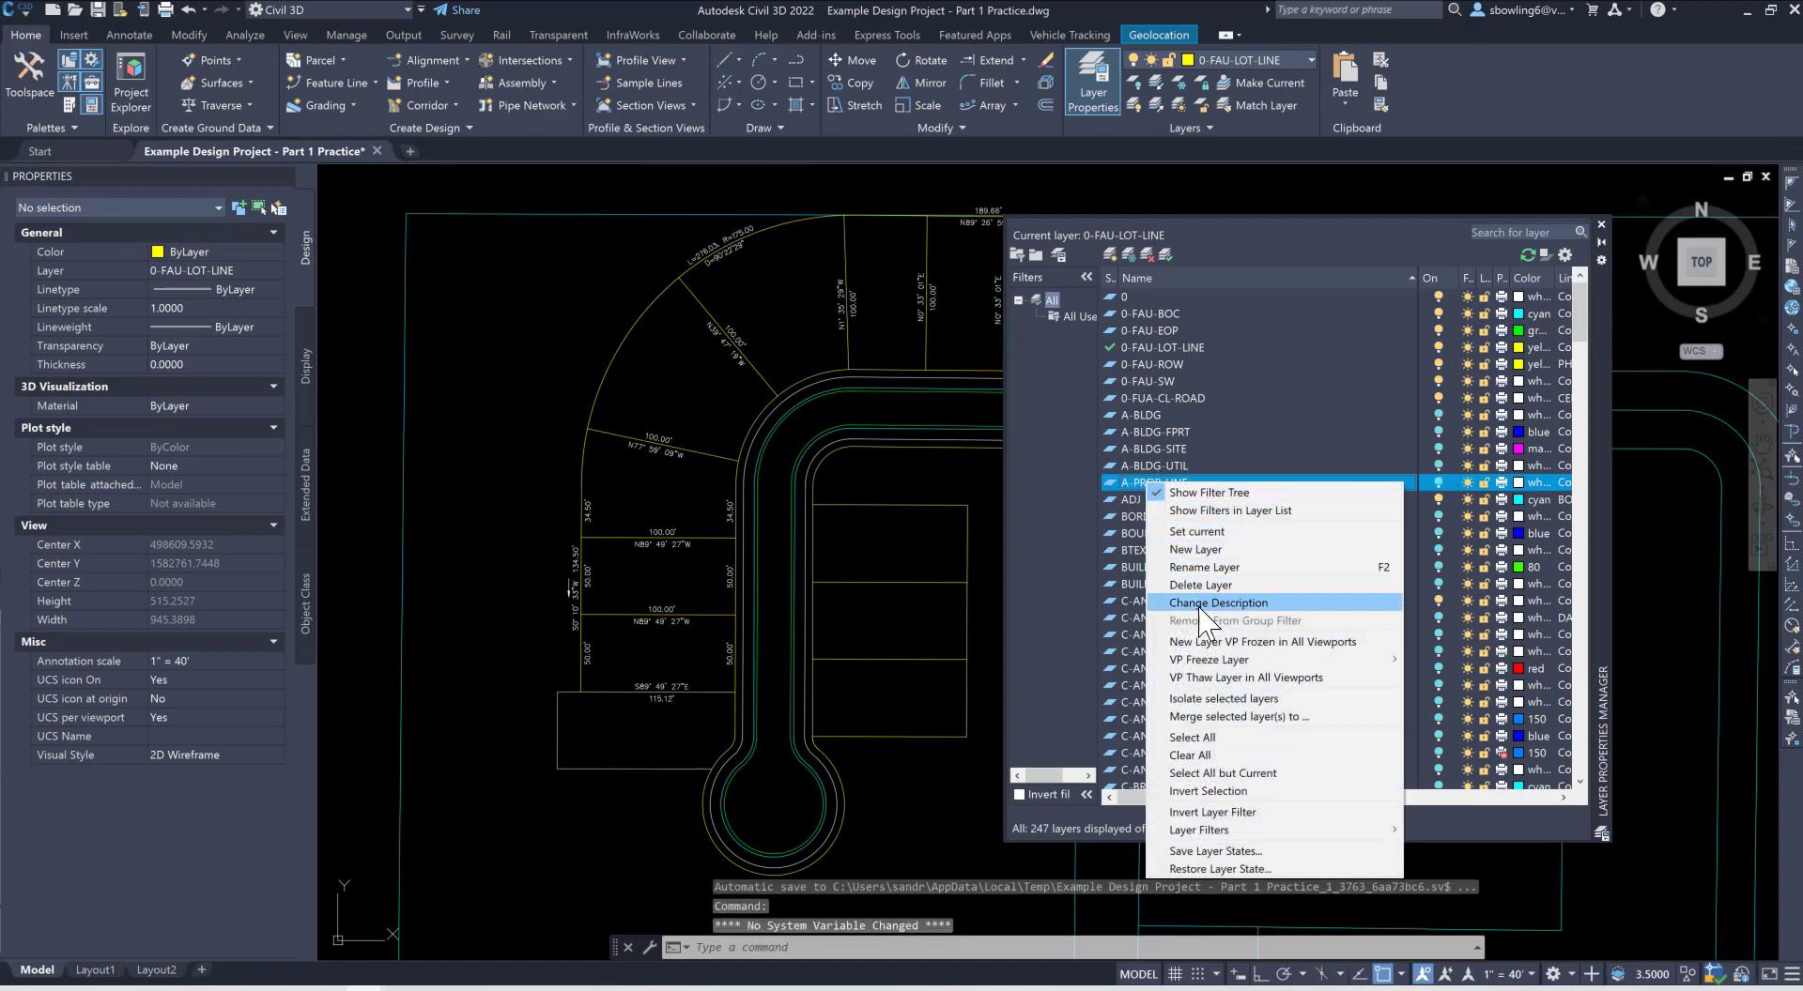
{"action": "left_click", "coordinate": [1193, 738]}
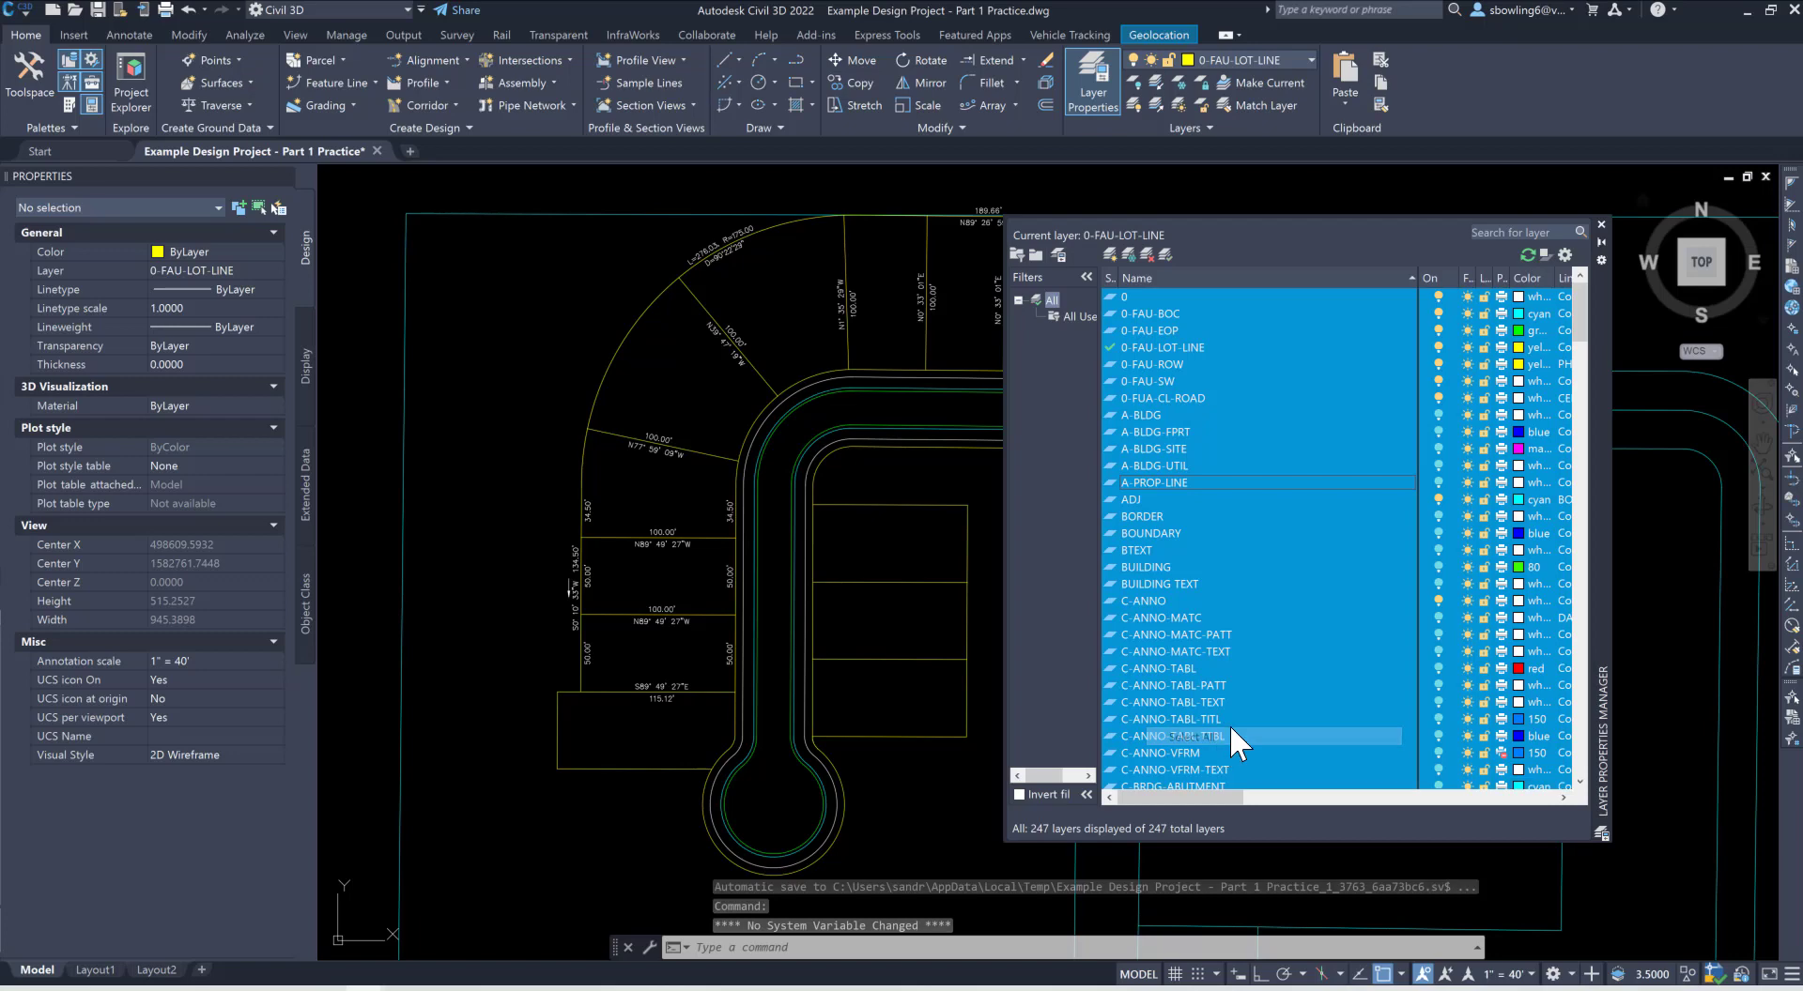
{"action": "left_click", "coordinate": [1436, 464]}
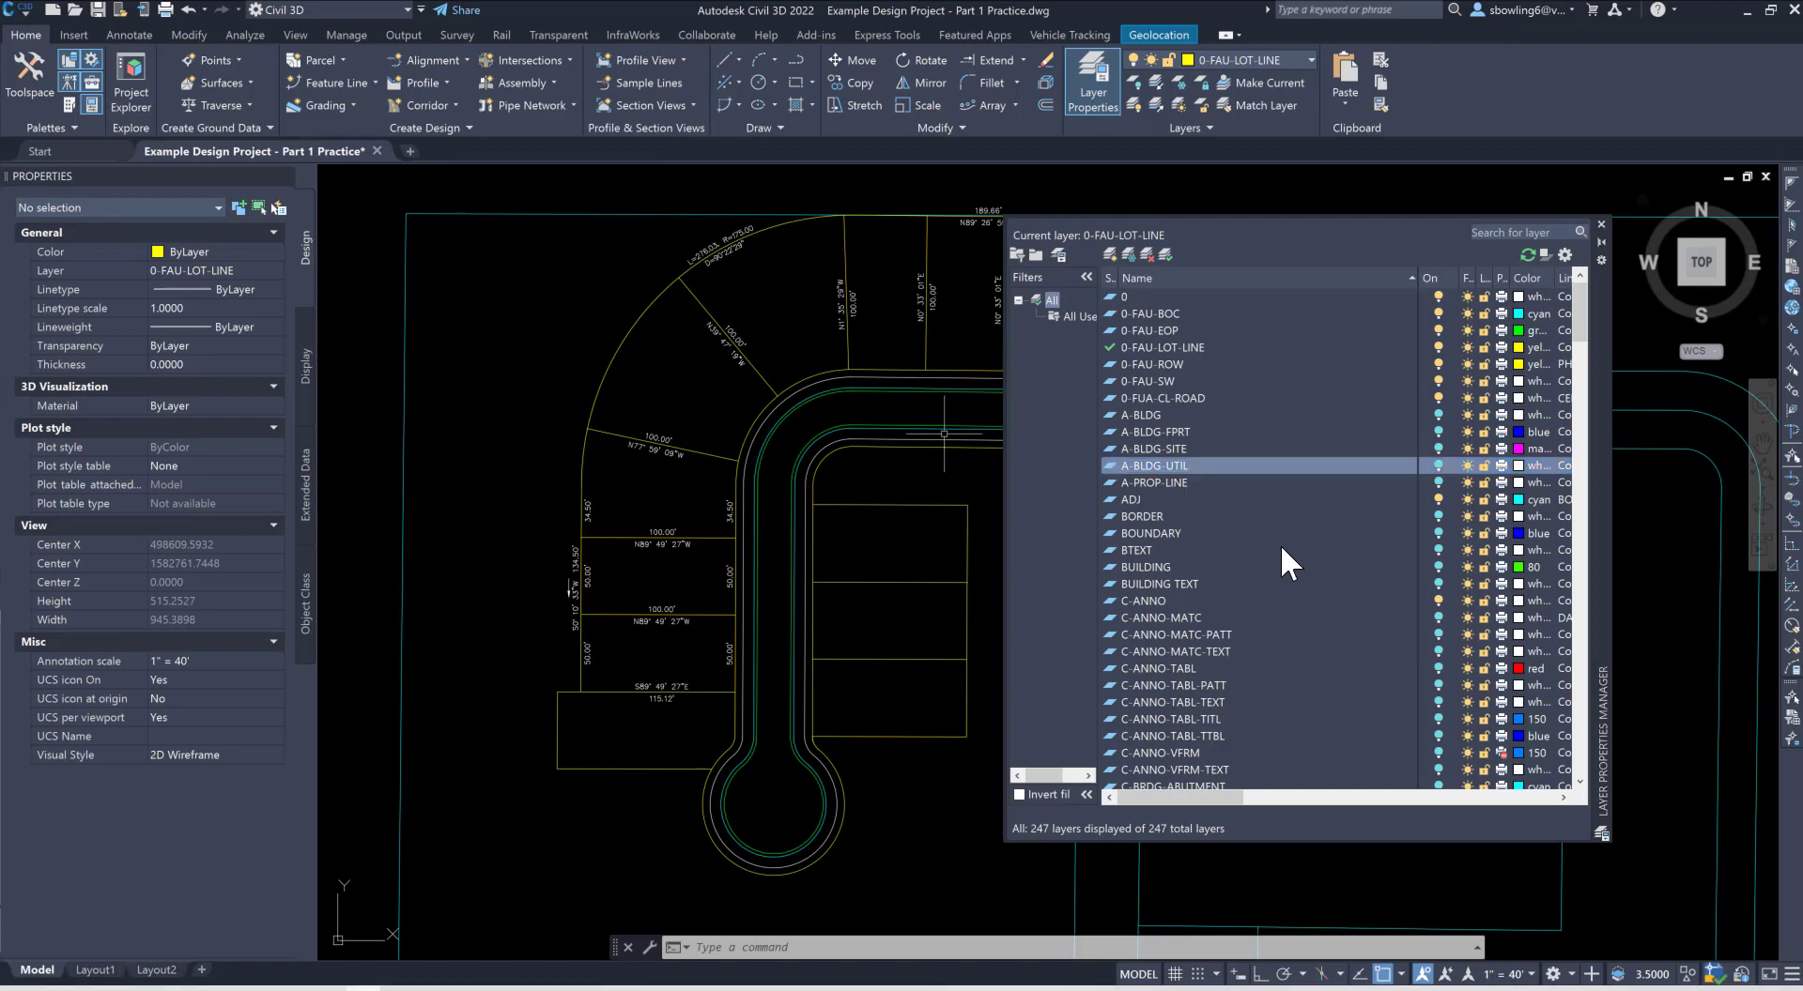
{"action": "right_click", "coordinate": [1192, 456]}
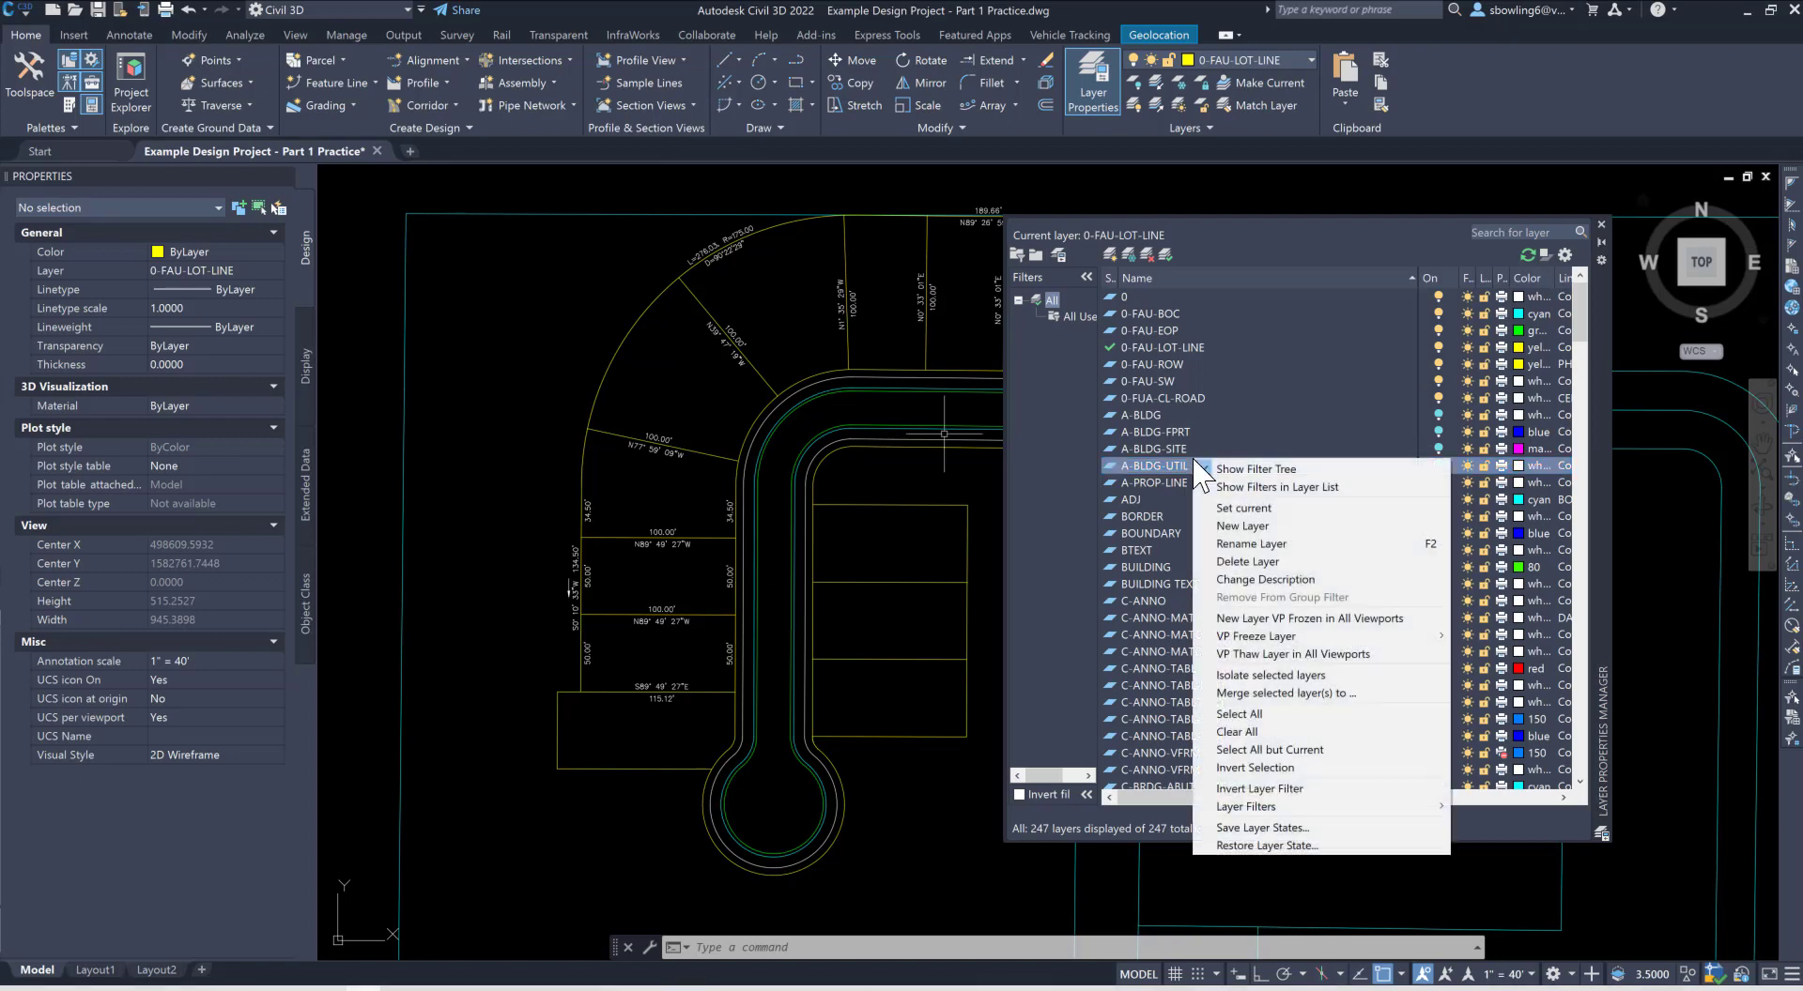
{"action": "left_click", "coordinate": [1231, 717]}
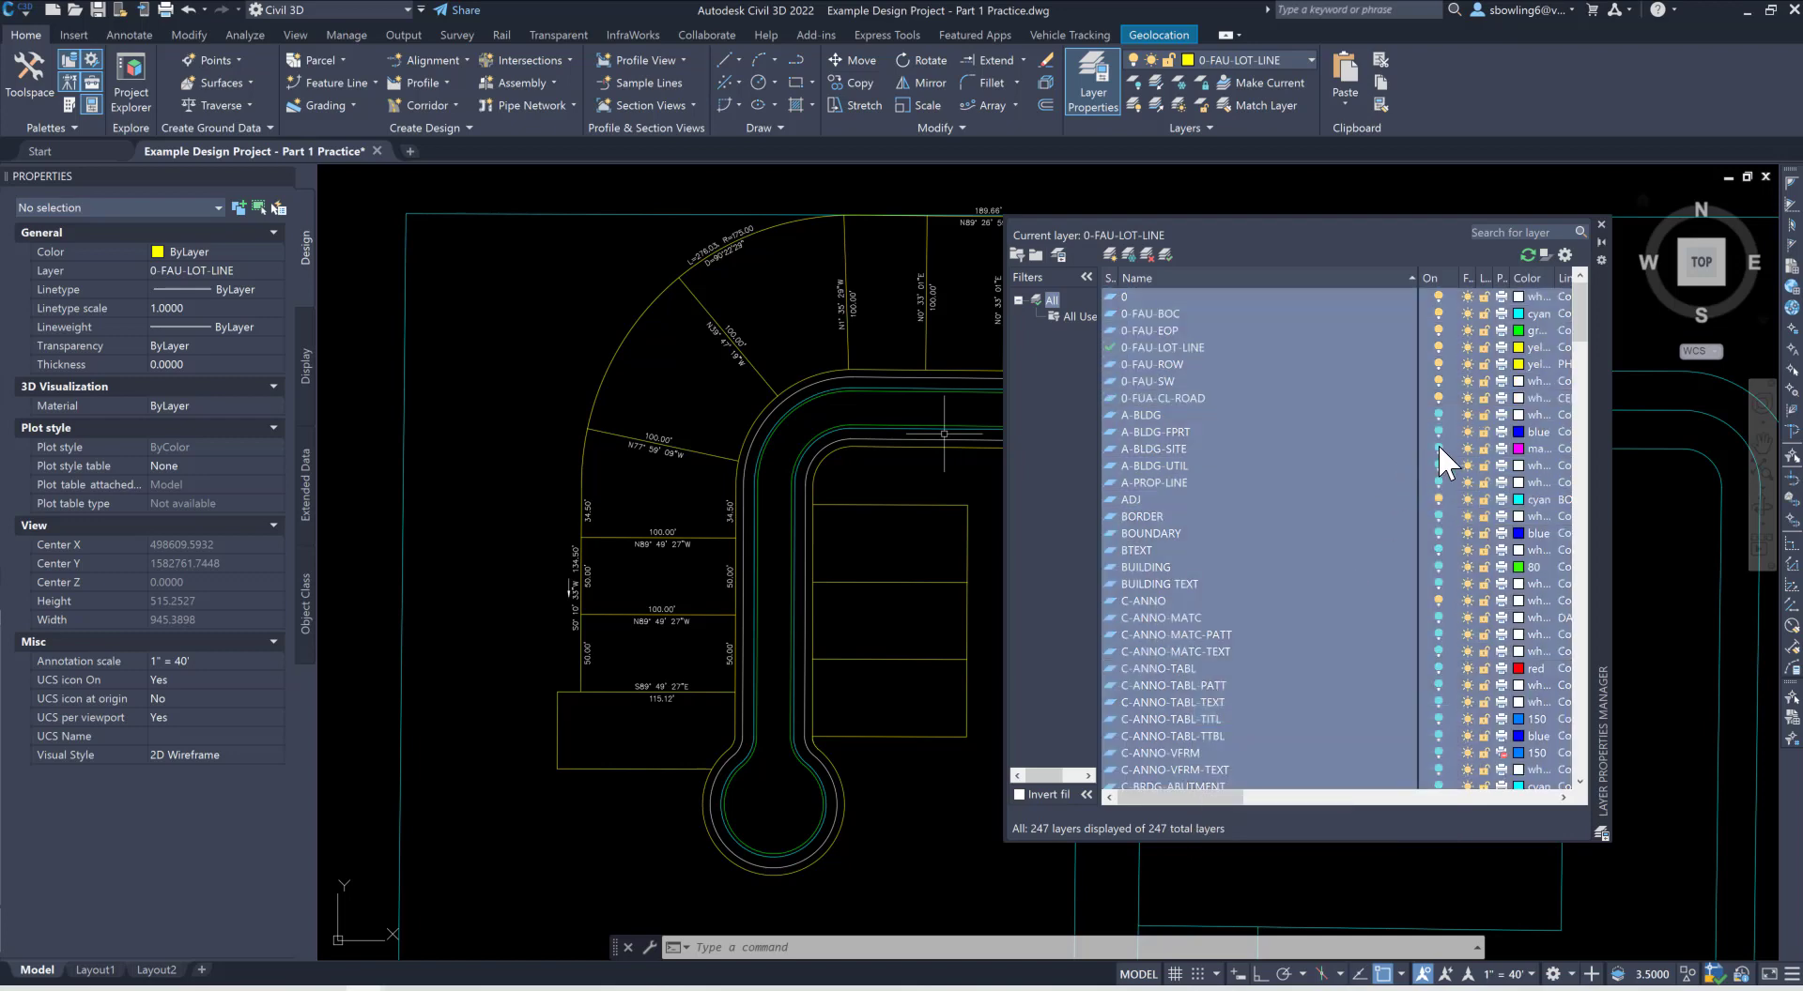
{"action": "left_click", "coordinate": [1438, 447]}
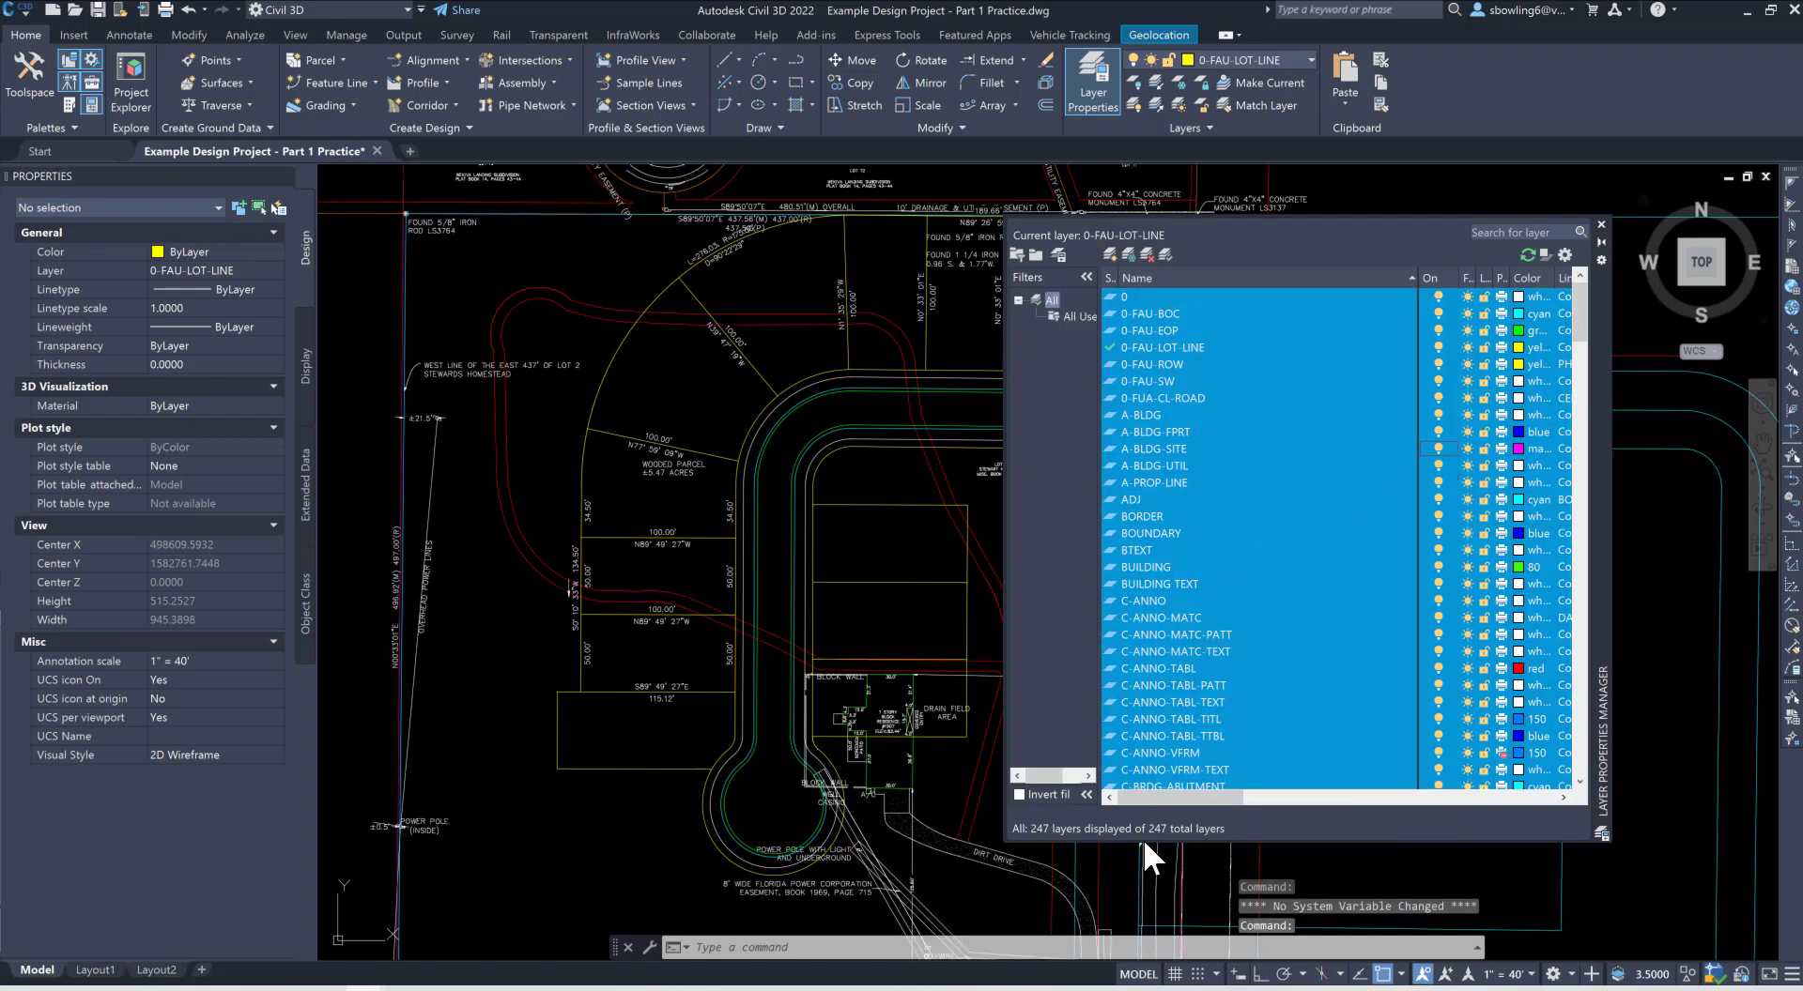
{"action": "left_click", "coordinate": [1602, 225]}
Step: Regenerate the drawing, and freeze the C-TOPO contour and TEXT layers by picking objects on them
{"action": "type", "text": "REGEN"}
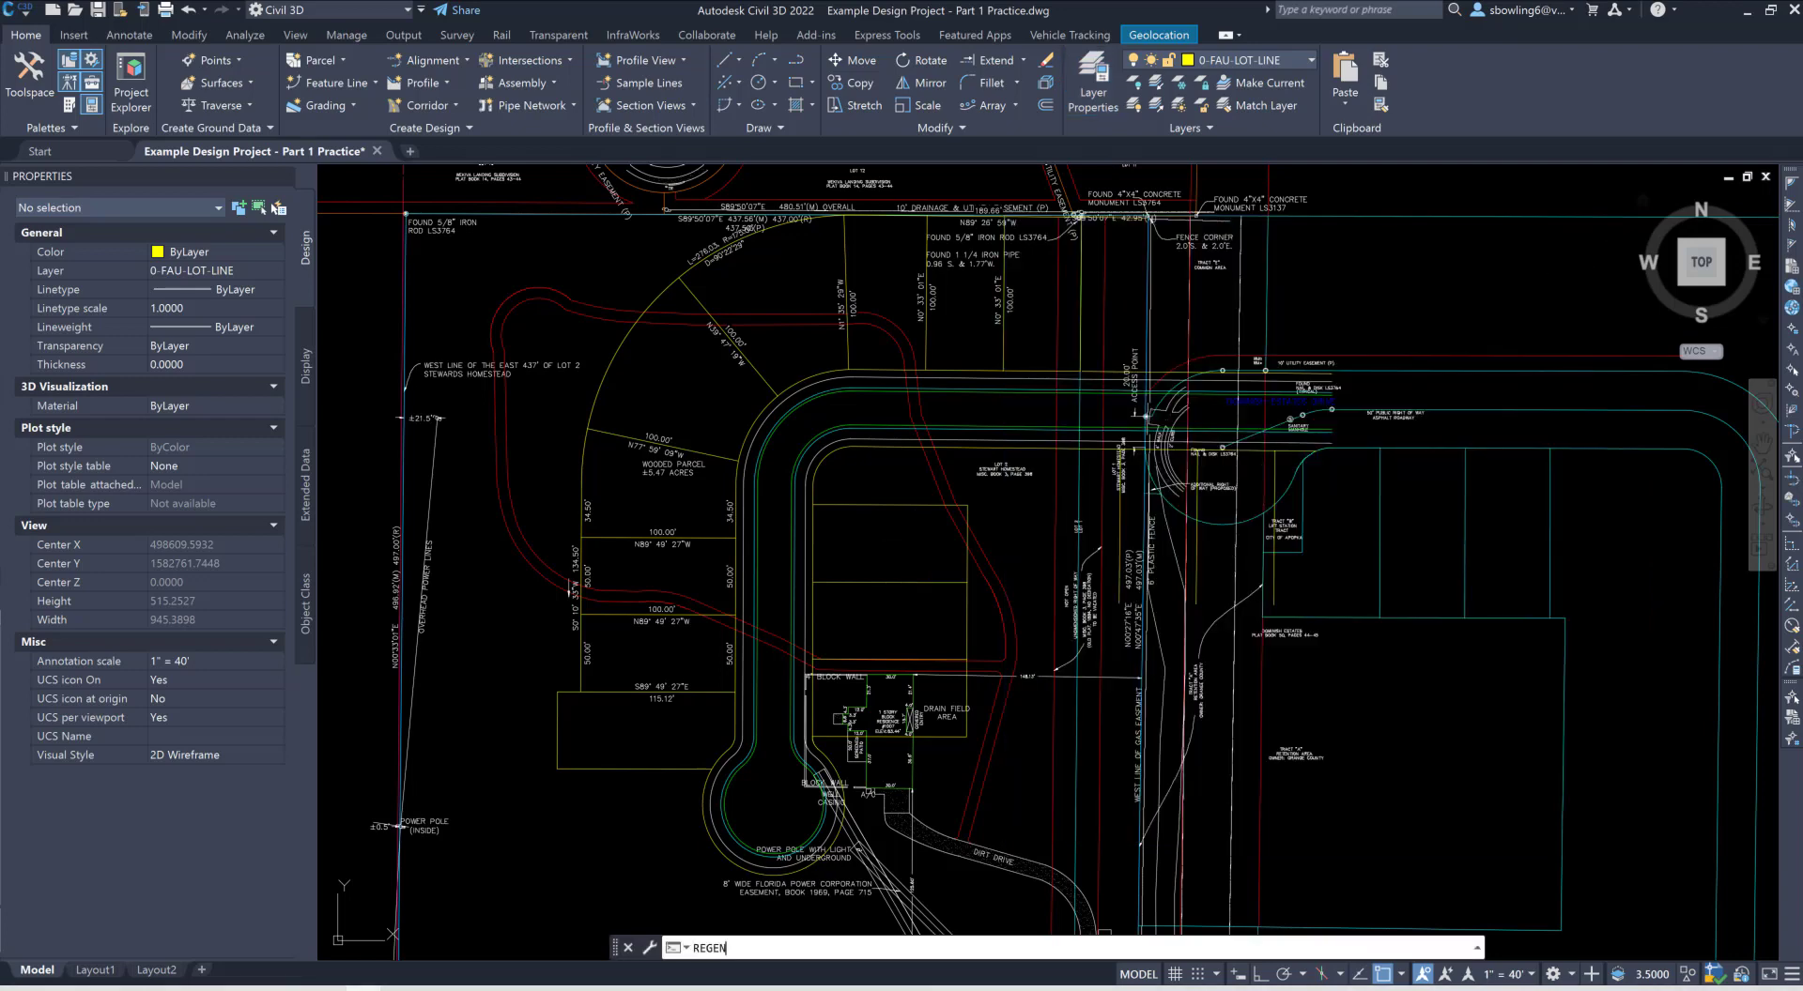
{"action": "key", "text": "Return"}
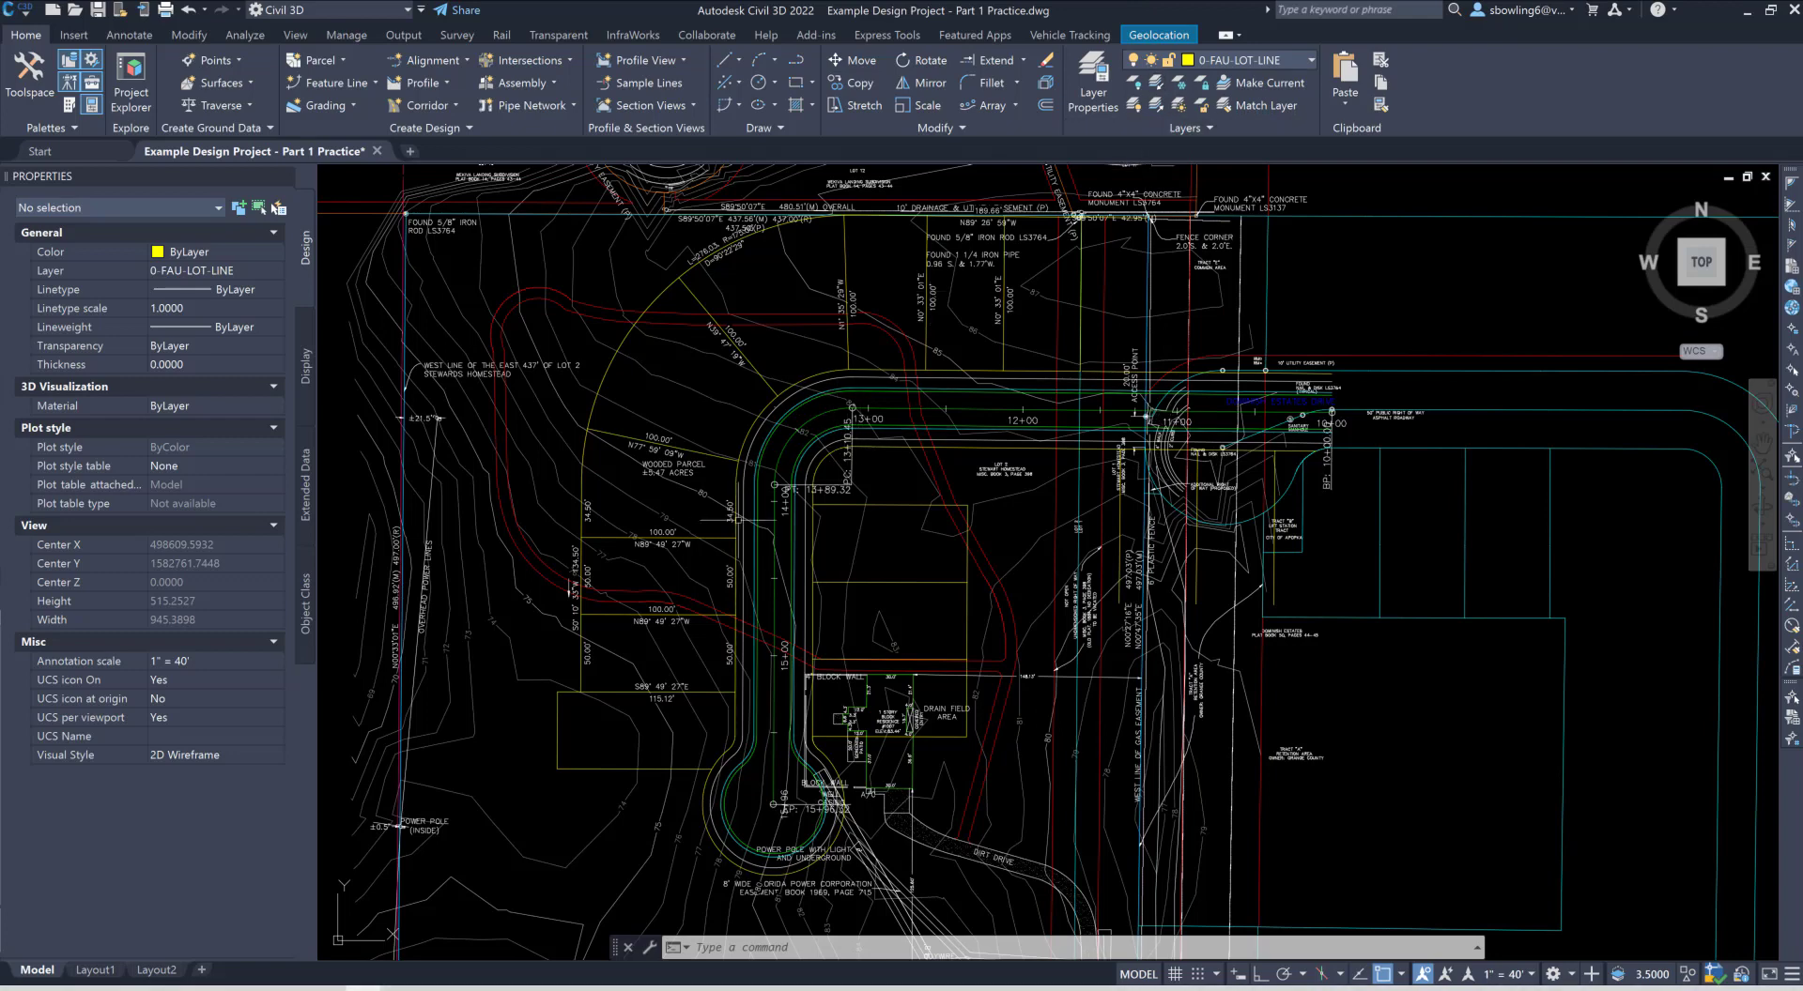
{"action": "left_click", "coordinate": [1180, 83]}
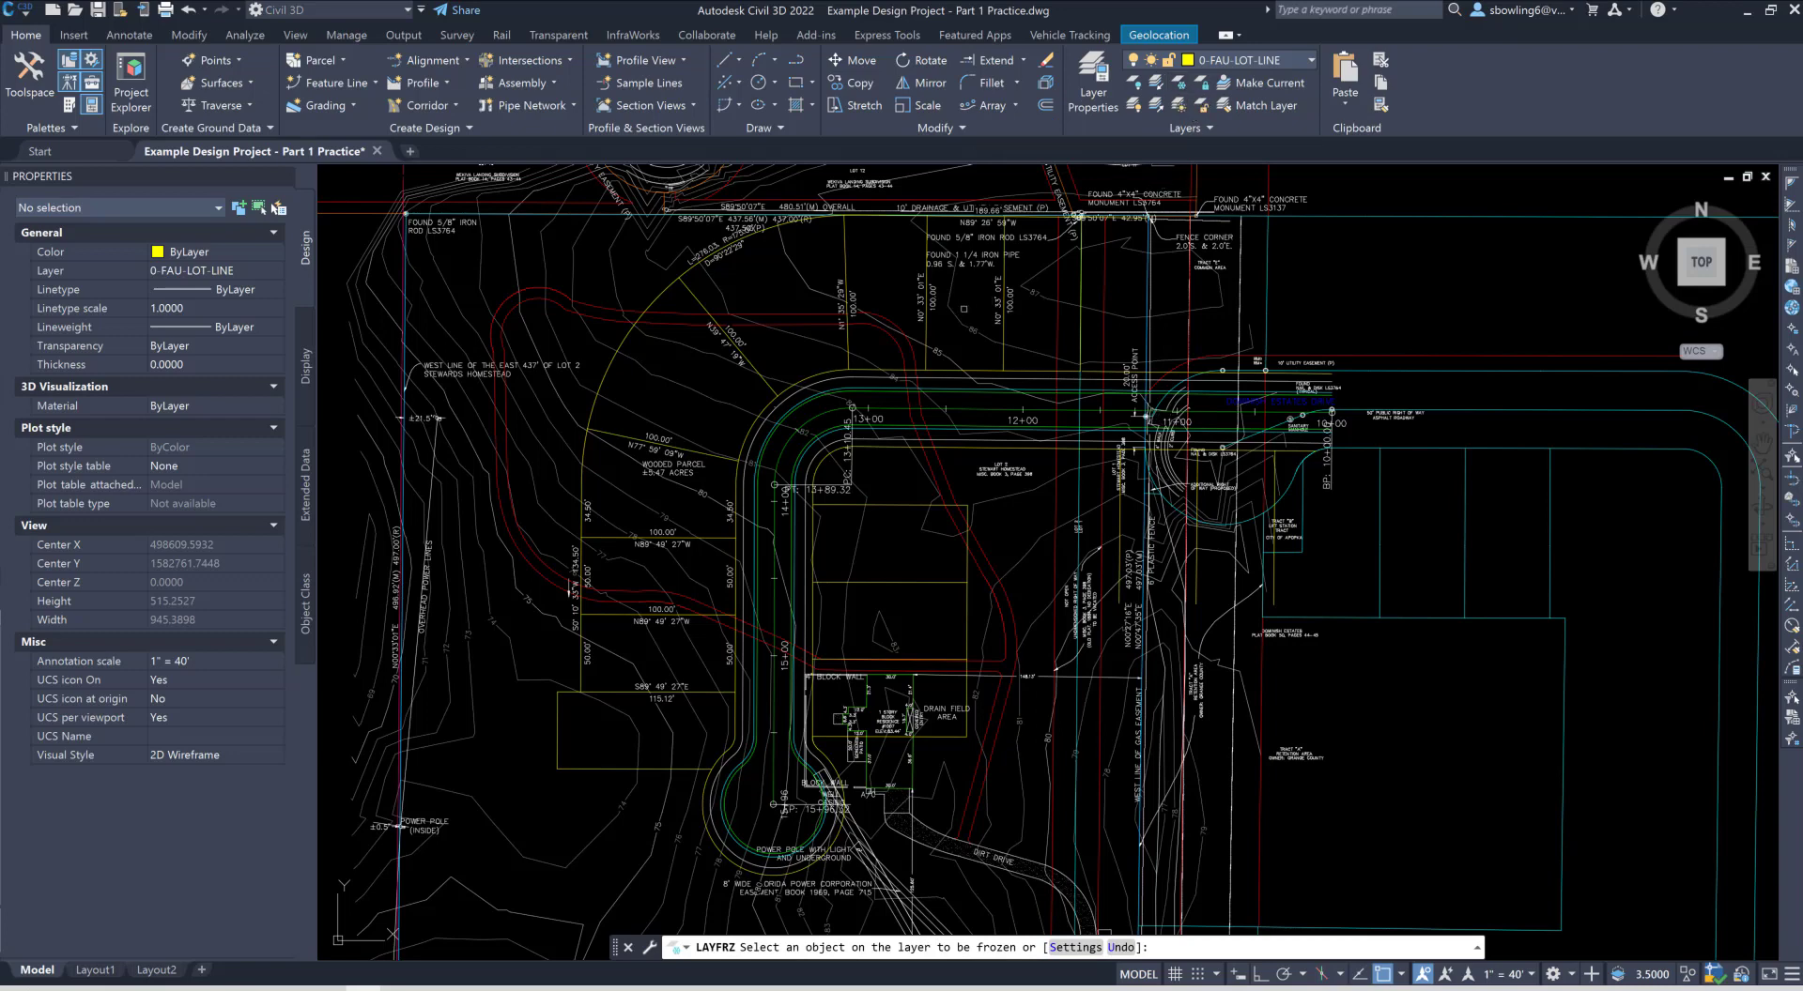
{"action": "left_click", "coordinate": [955, 316]}
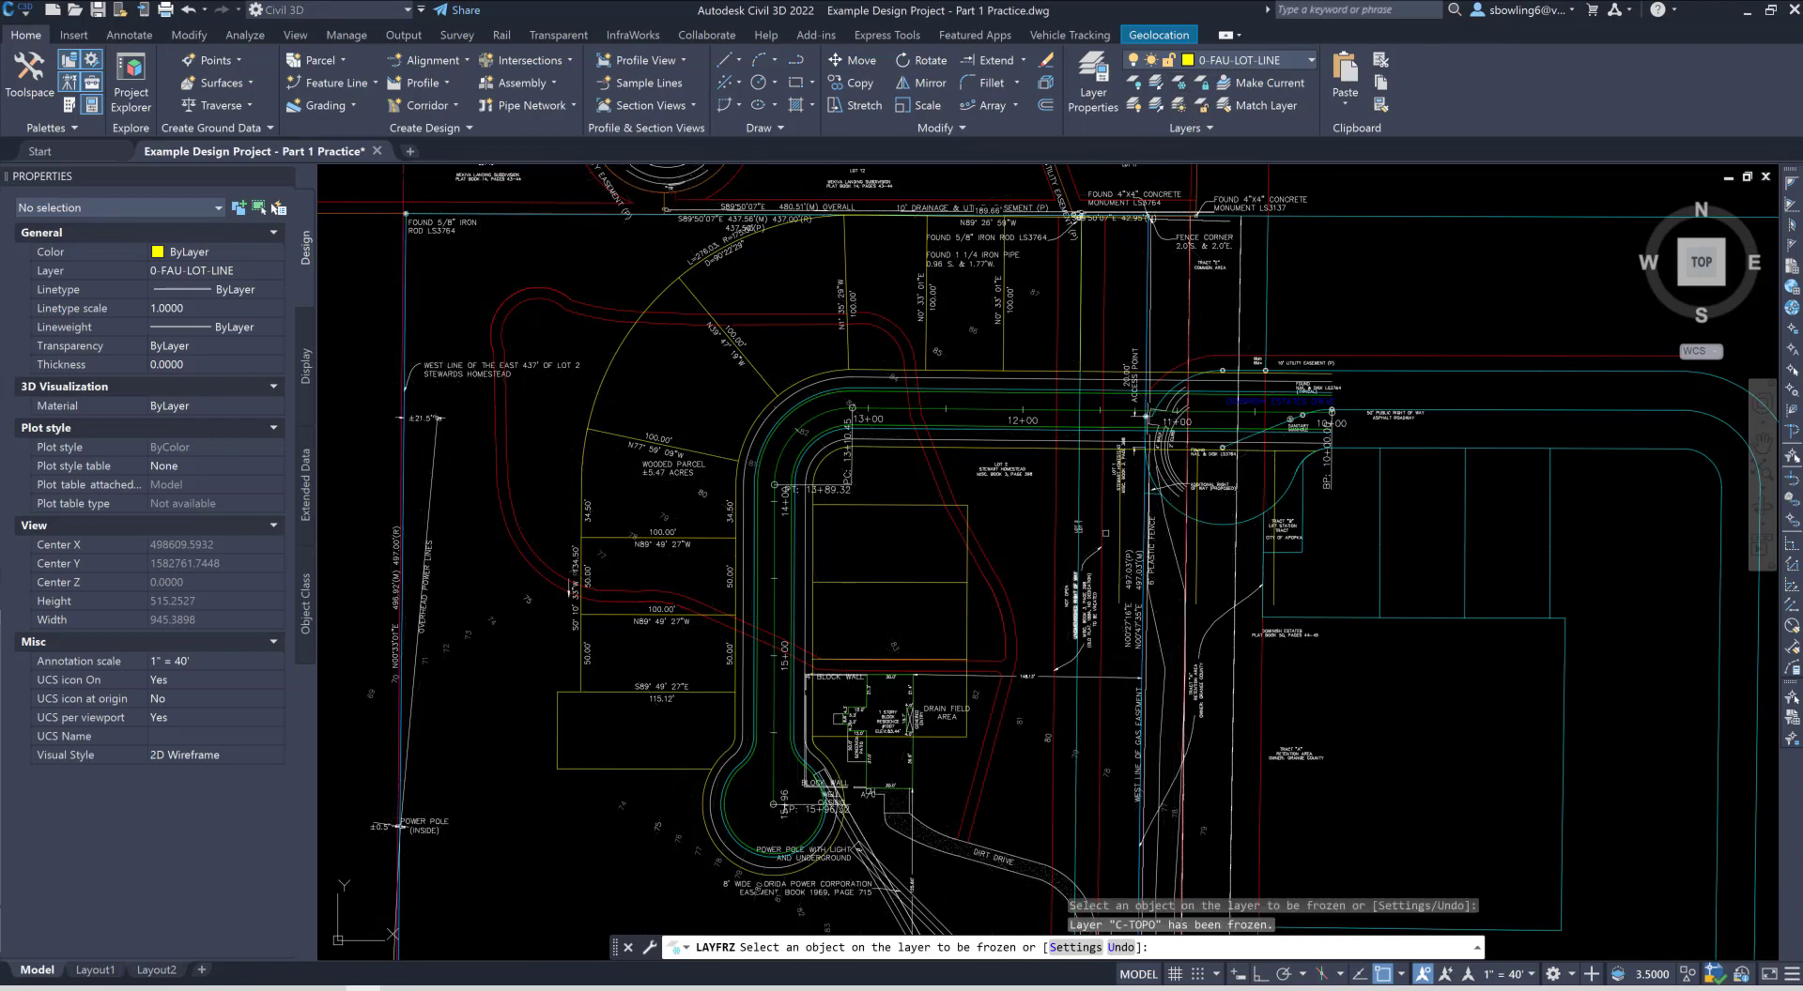
{"action": "left_click", "coordinate": [986, 239]}
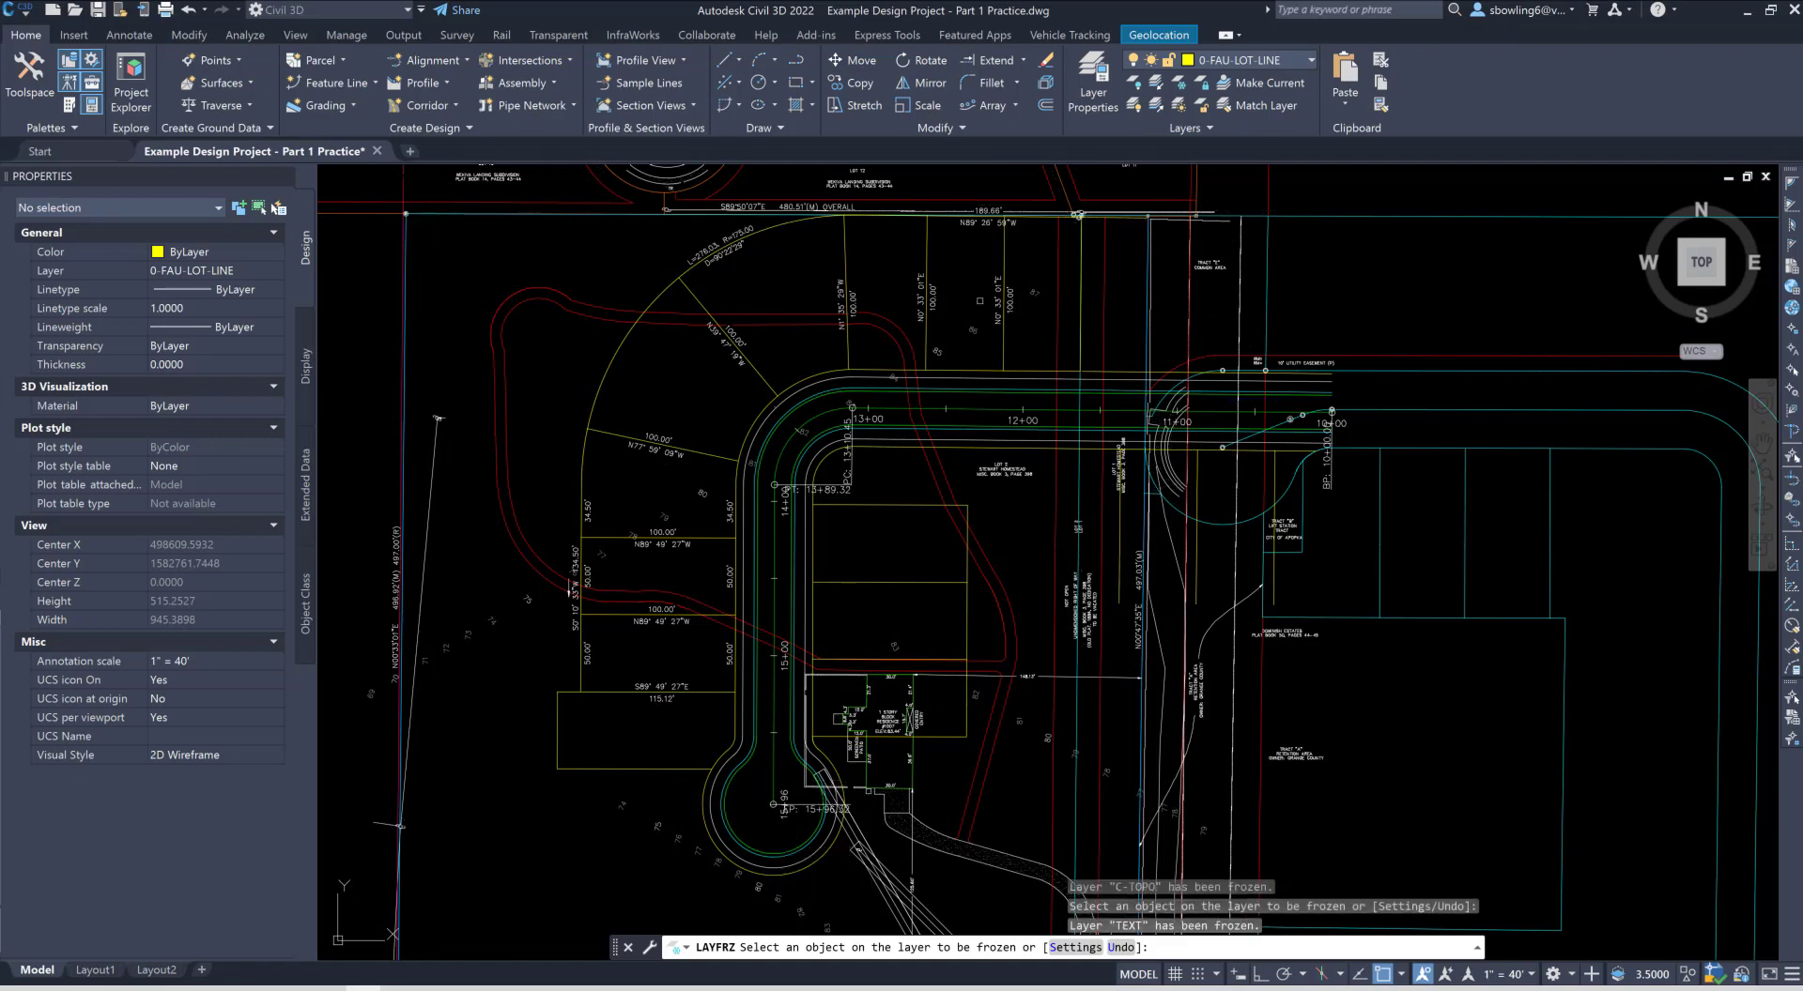
Step: Freeze the layers of the contour elevation labels, looping red boundary, utility lines and building, including UTIL, OFF, BUILDING TEXT and BUILDING
{"action": "left_click", "coordinate": [961, 326]}
{"action": "left_click", "coordinate": [575, 589]}
{"action": "left_click", "coordinate": [431, 486]}
{"action": "left_click", "coordinate": [856, 830]}
{"action": "left_click", "coordinate": [858, 852]}
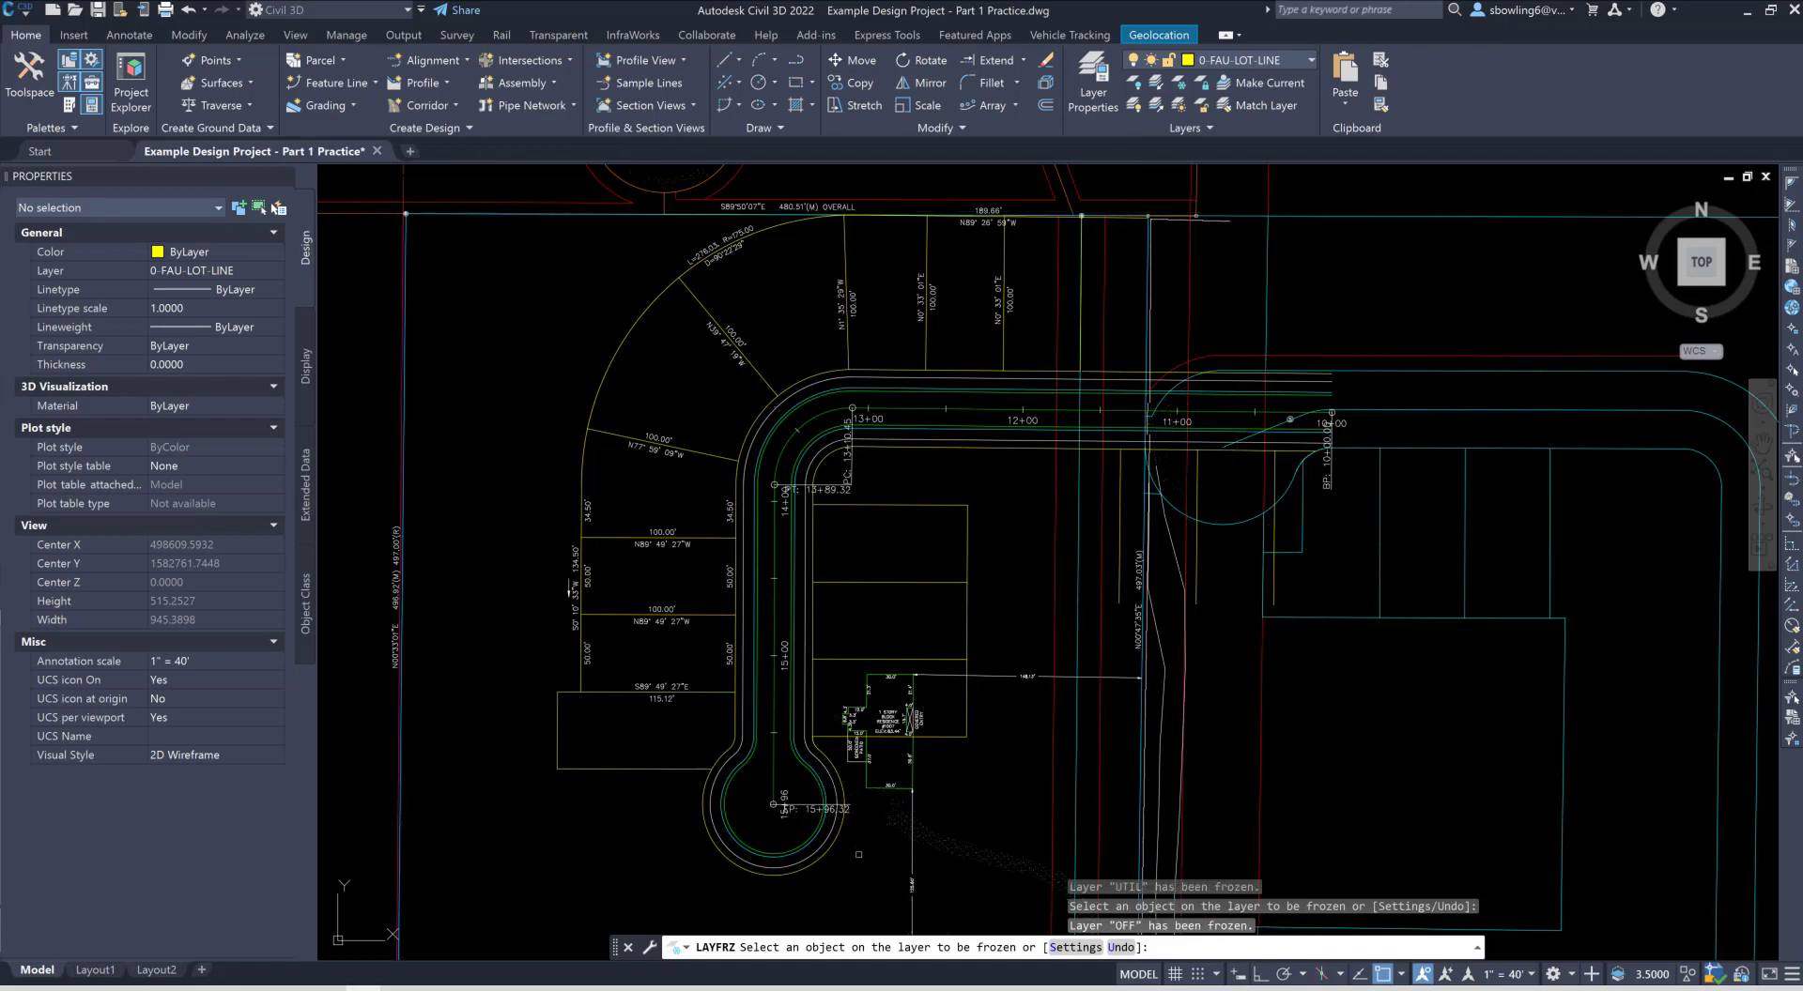
{"action": "left_click", "coordinate": [891, 798]}
{"action": "left_click", "coordinate": [890, 786]}
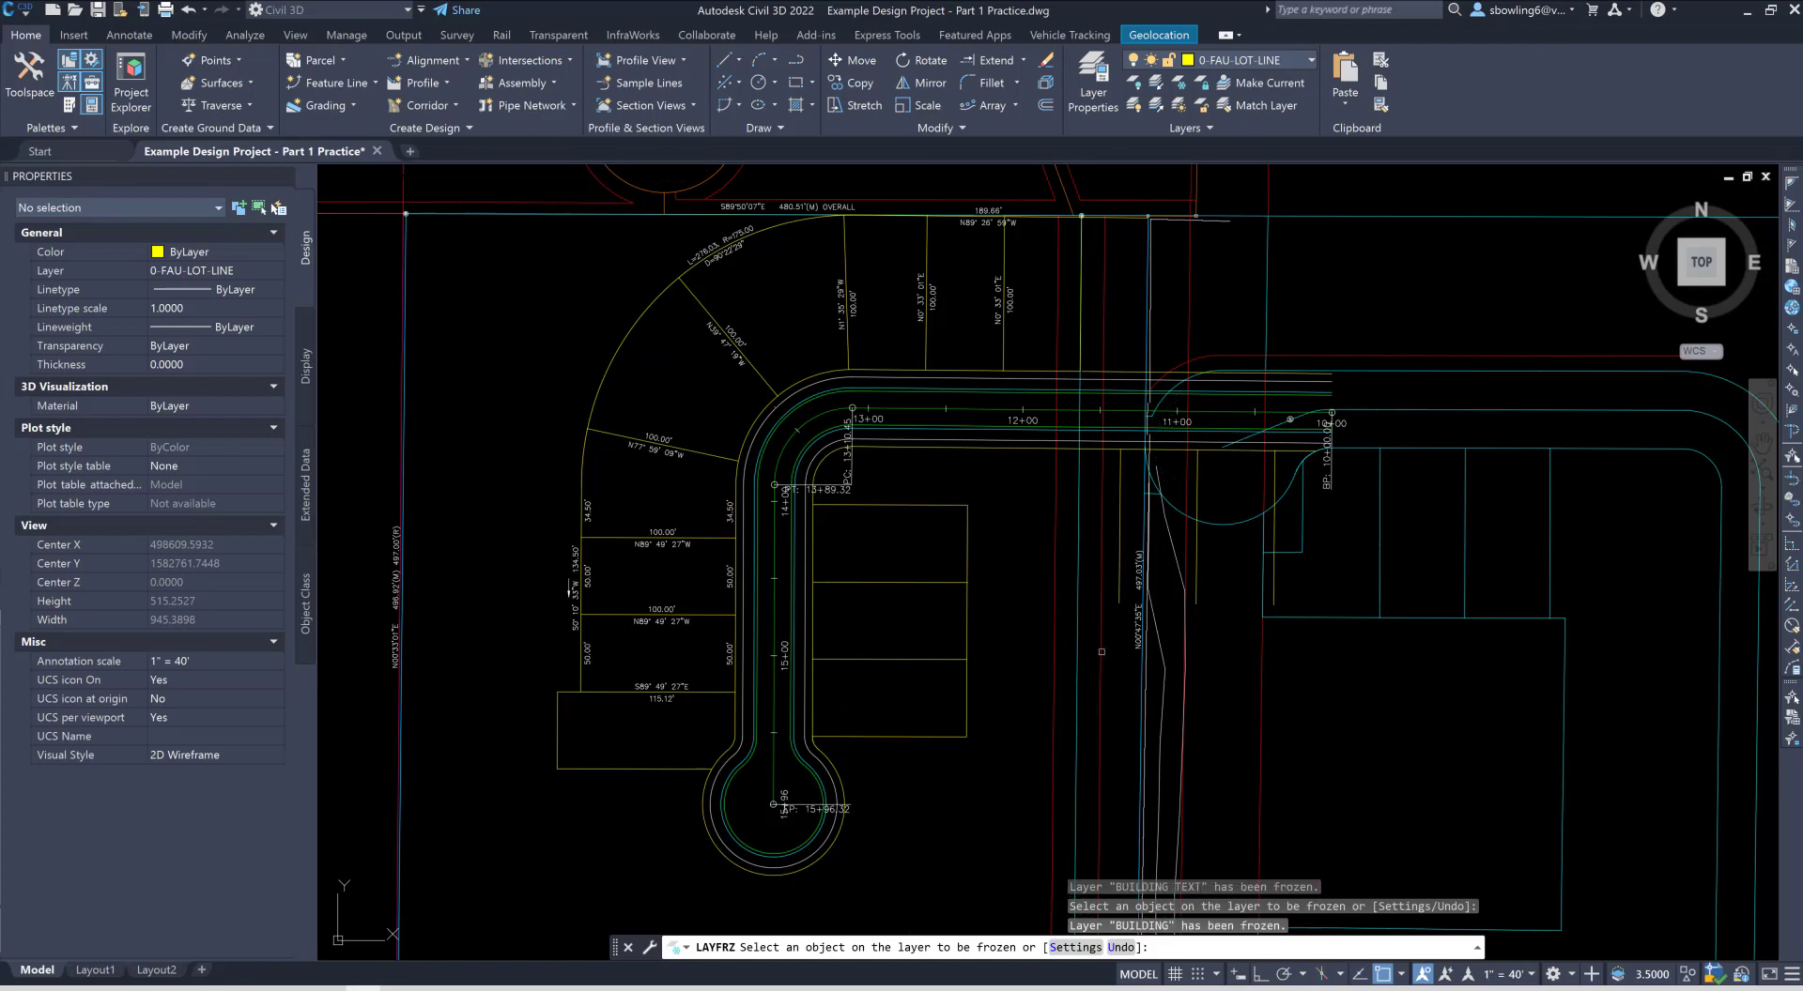
Step: Freeze the SRF-FLT layer by picking the short line beside the south property line, and end the layer freezing
{"action": "scroll", "coordinate": [801, 394], "scroll_direction": "down", "scroll_amount": 2}
{"action": "scroll", "coordinate": [861, 768], "scroll_direction": "up", "scroll_amount": 6}
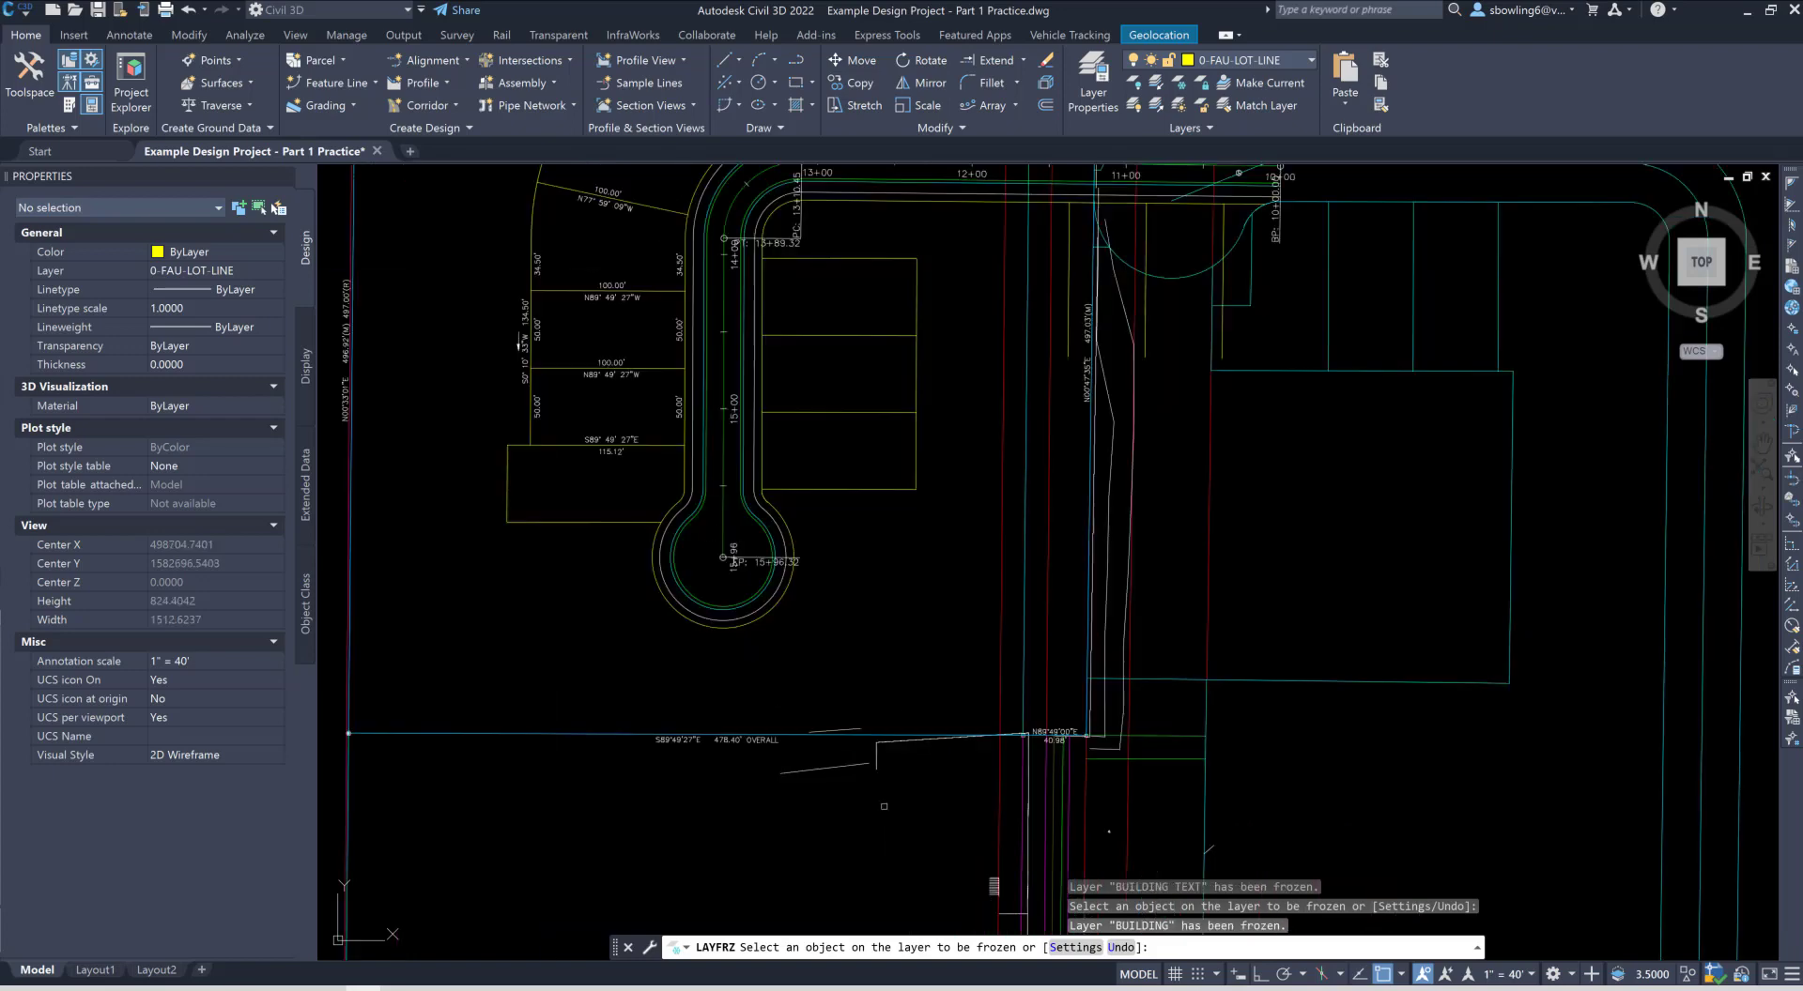
{"action": "left_click", "coordinate": [883, 735]}
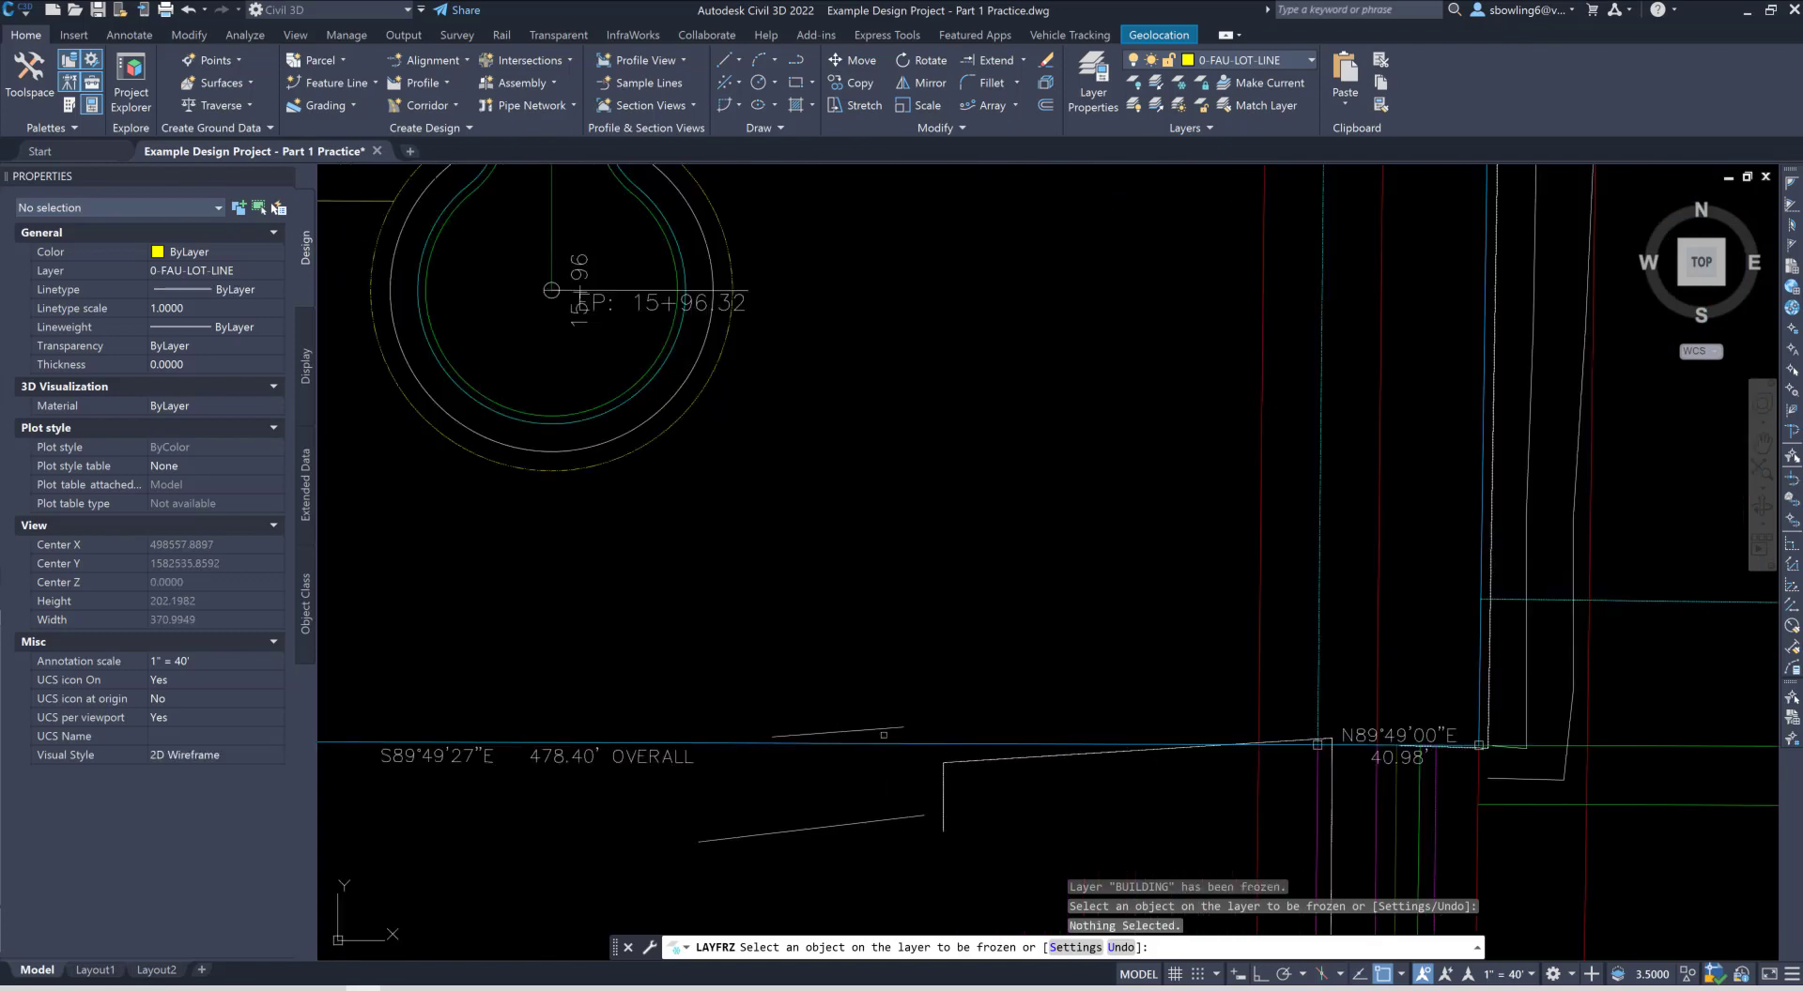
{"action": "left_click", "coordinate": [877, 729]}
{"action": "scroll", "coordinate": [1033, 760], "scroll_direction": "down", "scroll_amount": 4}
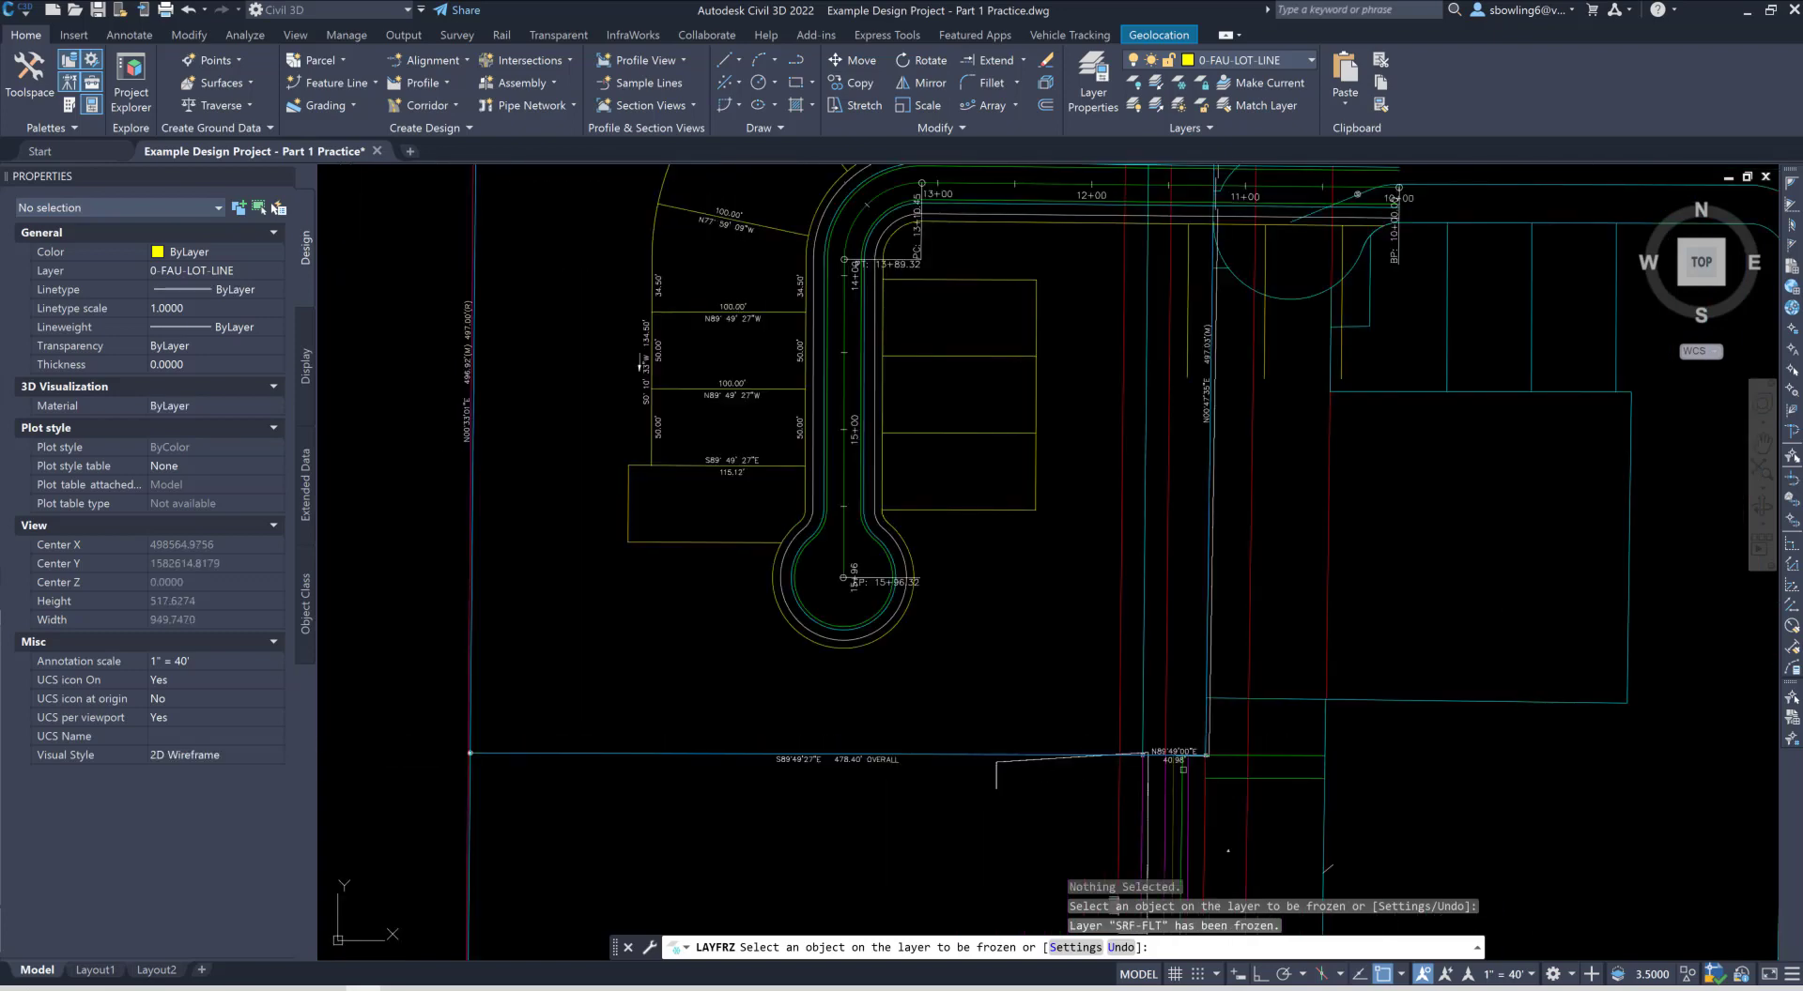
{"action": "scroll", "coordinate": [528, 727], "scroll_direction": "down", "scroll_amount": 2}
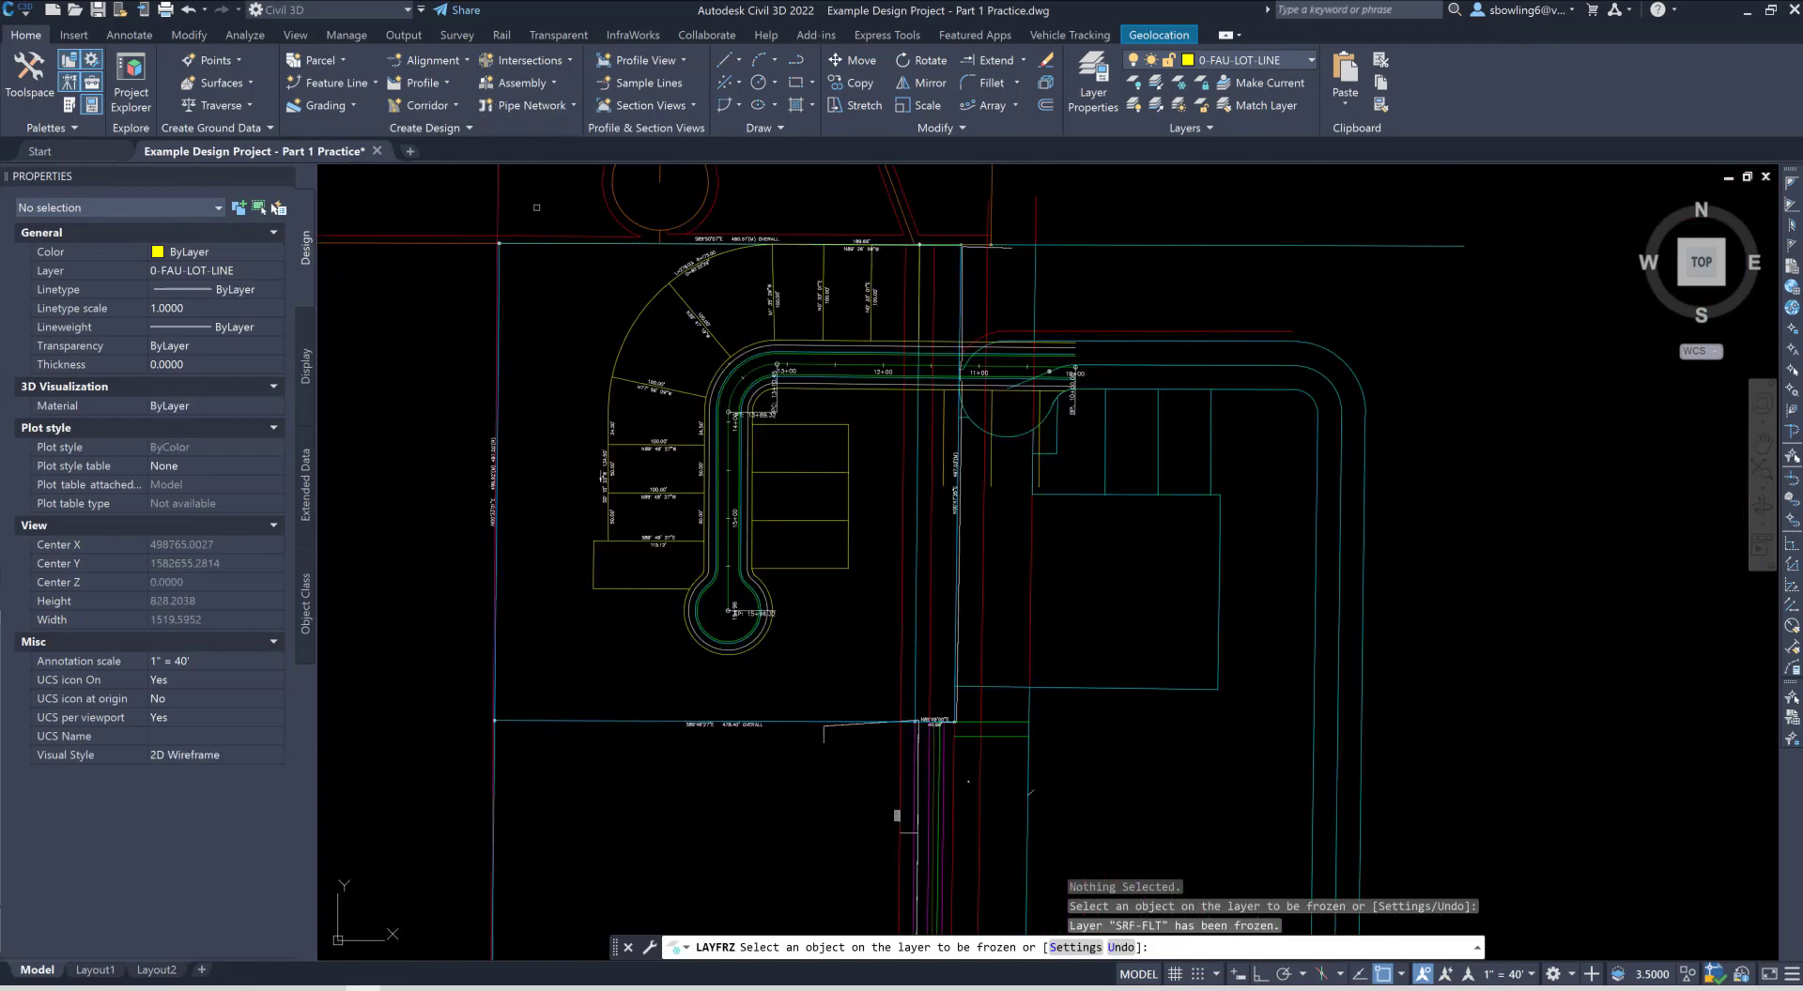
{"action": "scroll", "coordinate": [693, 242], "scroll_direction": "up", "scroll_amount": 2}
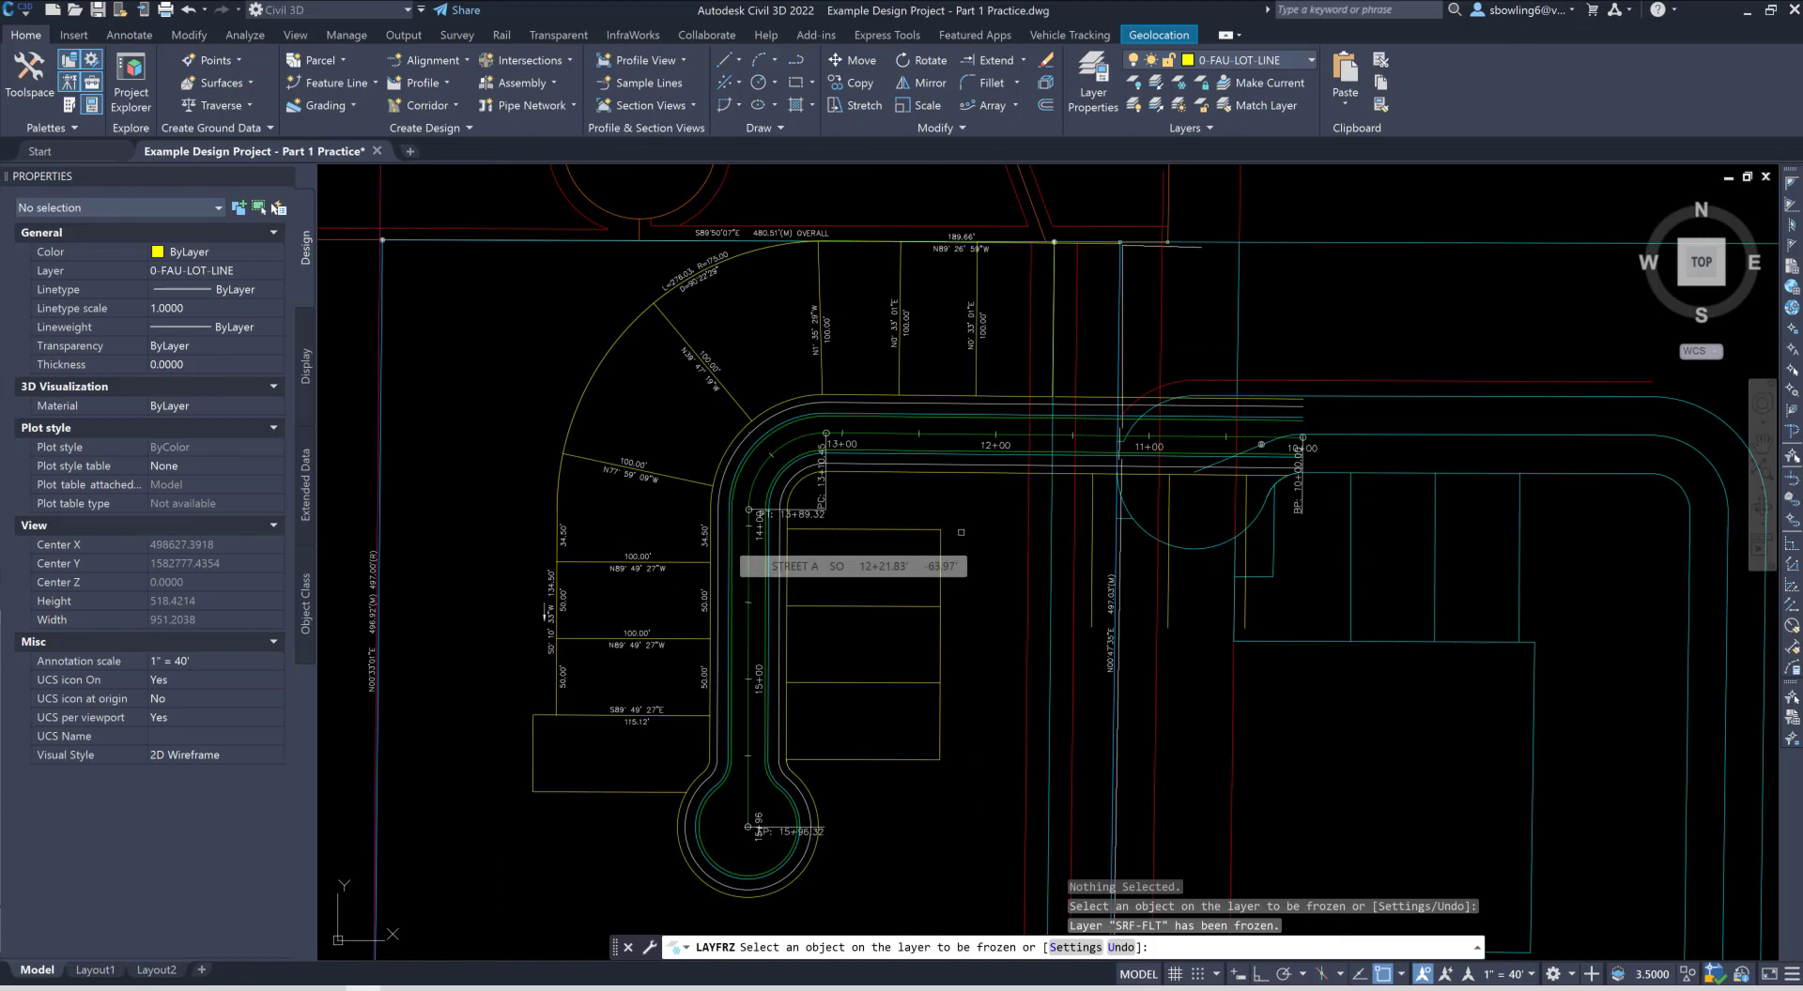
{"action": "key", "text": "Escape"}
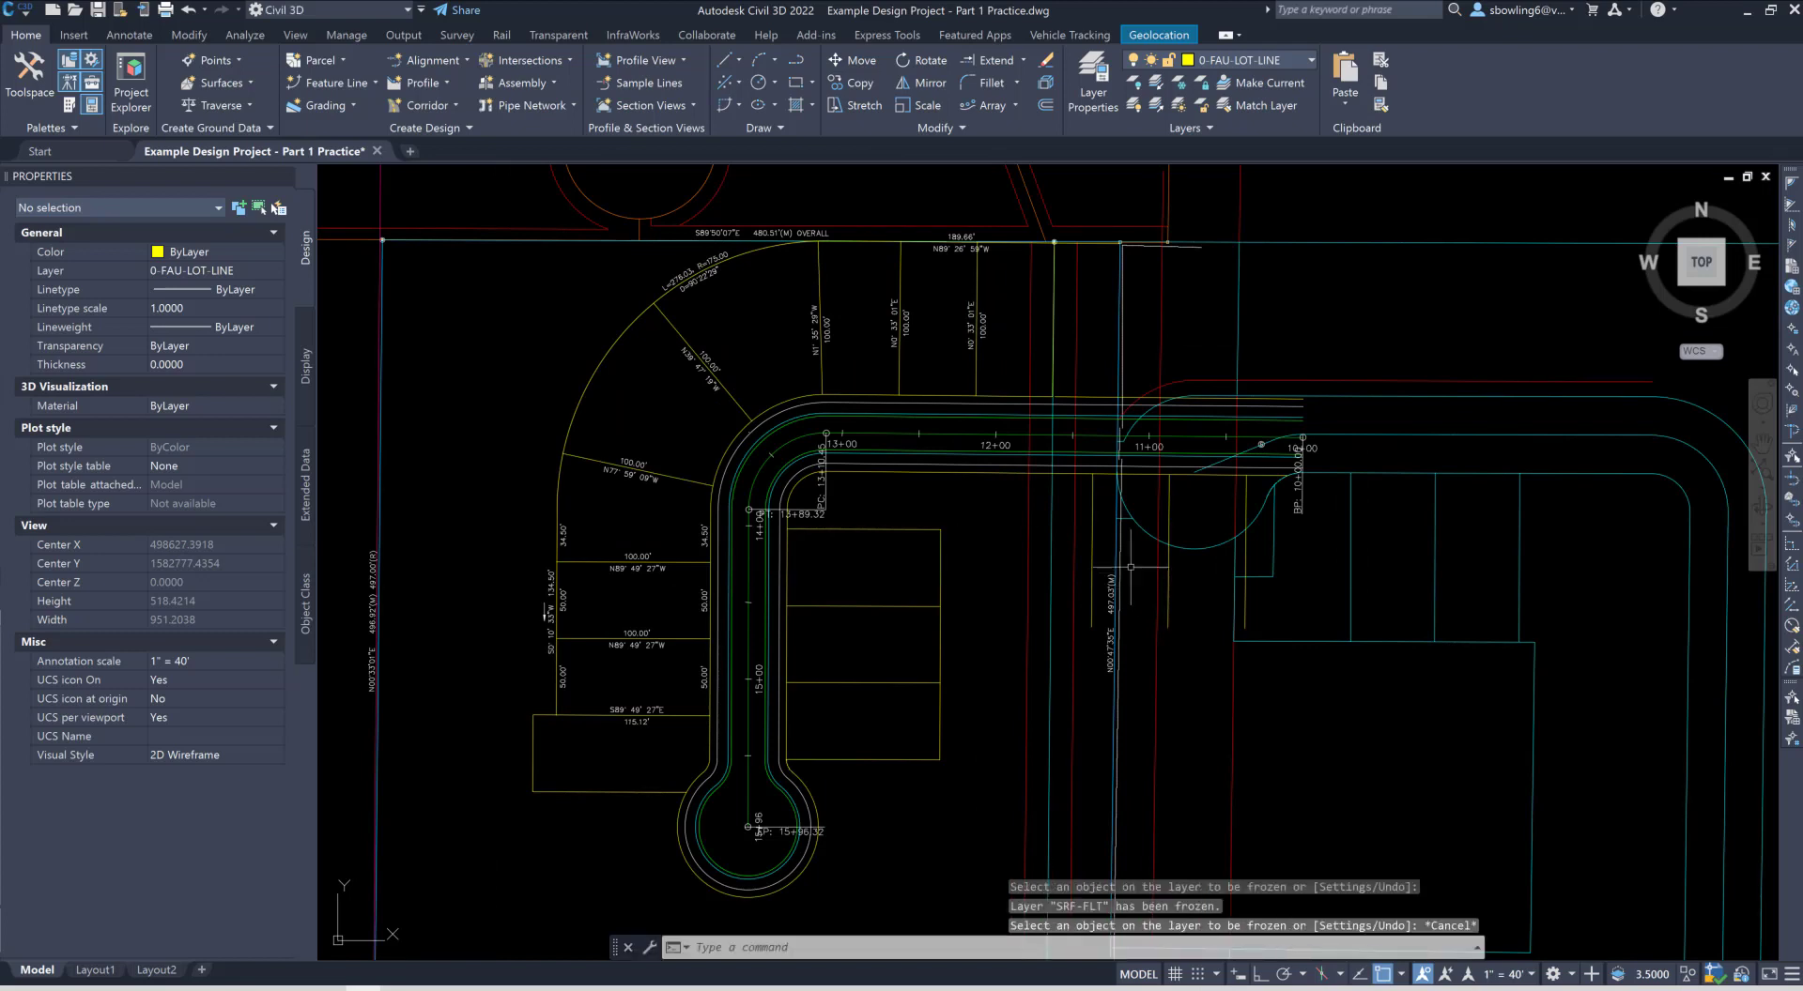
Step: Delete the three extra lot-line polylines extending south from the road near its east end
{"action": "left_click", "coordinate": [1117, 518]}
{"action": "left_click", "coordinate": [1071, 488]}
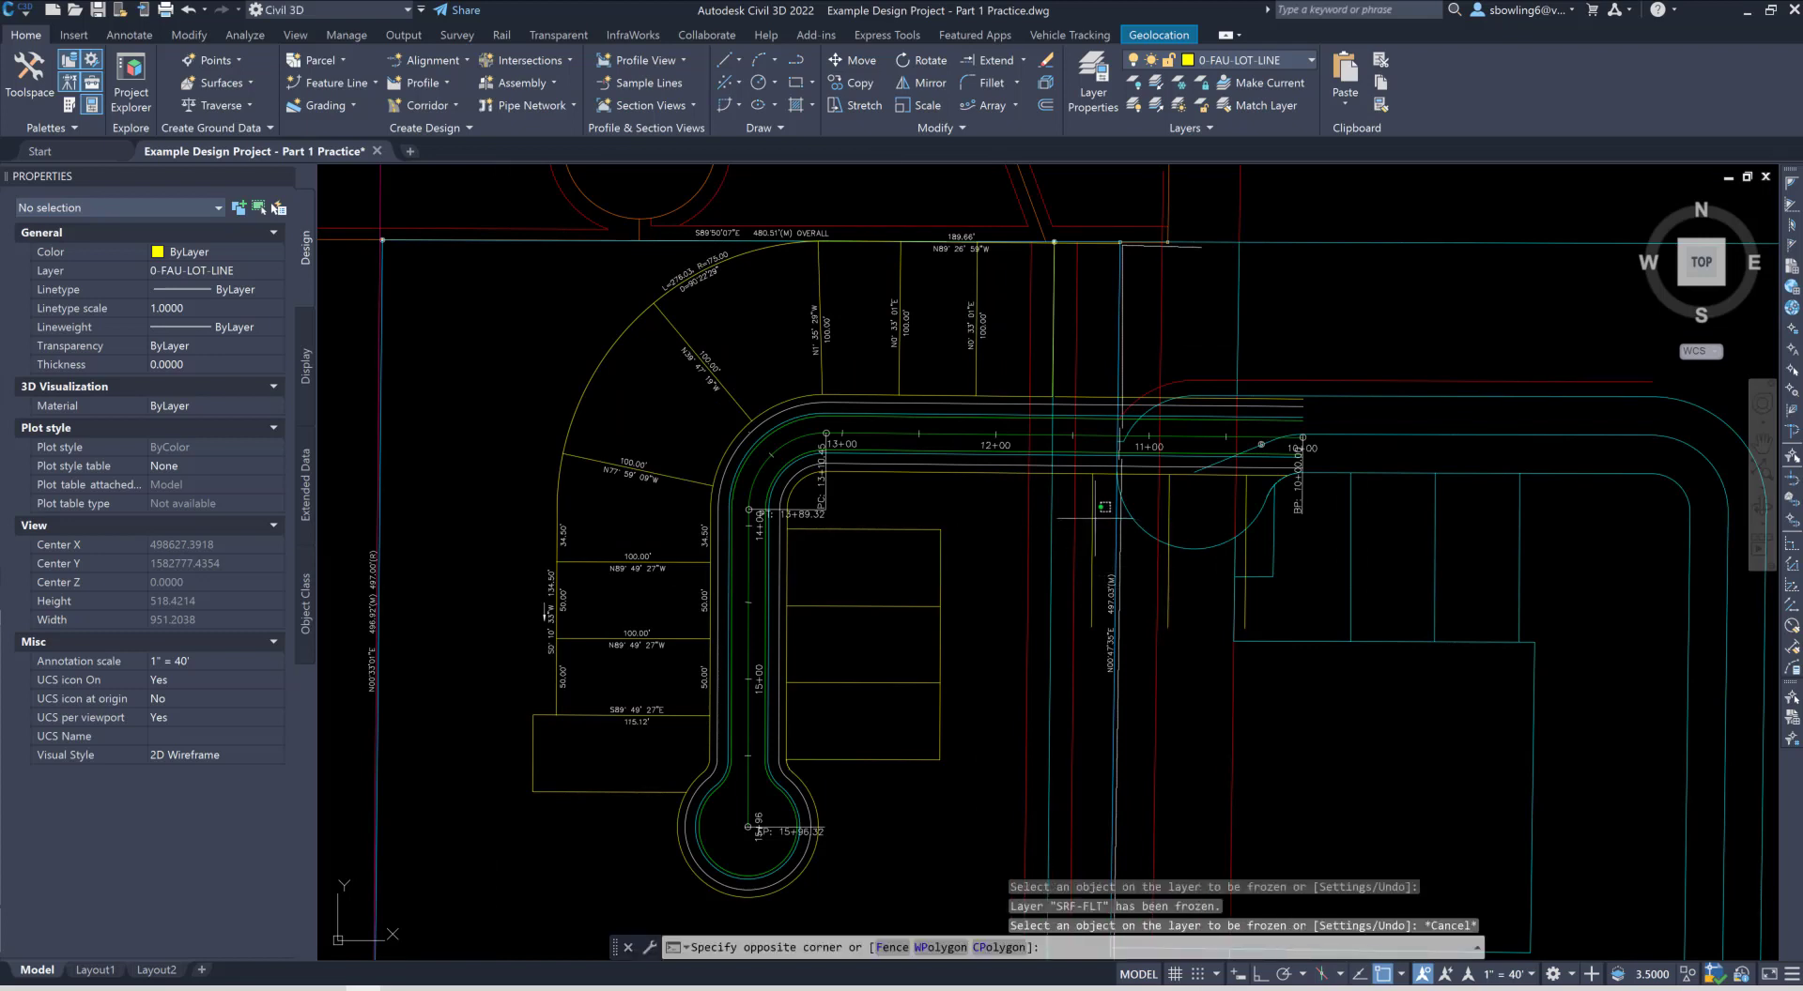
{"action": "left_click", "coordinate": [1169, 549]}
{"action": "left_click", "coordinate": [1255, 596]}
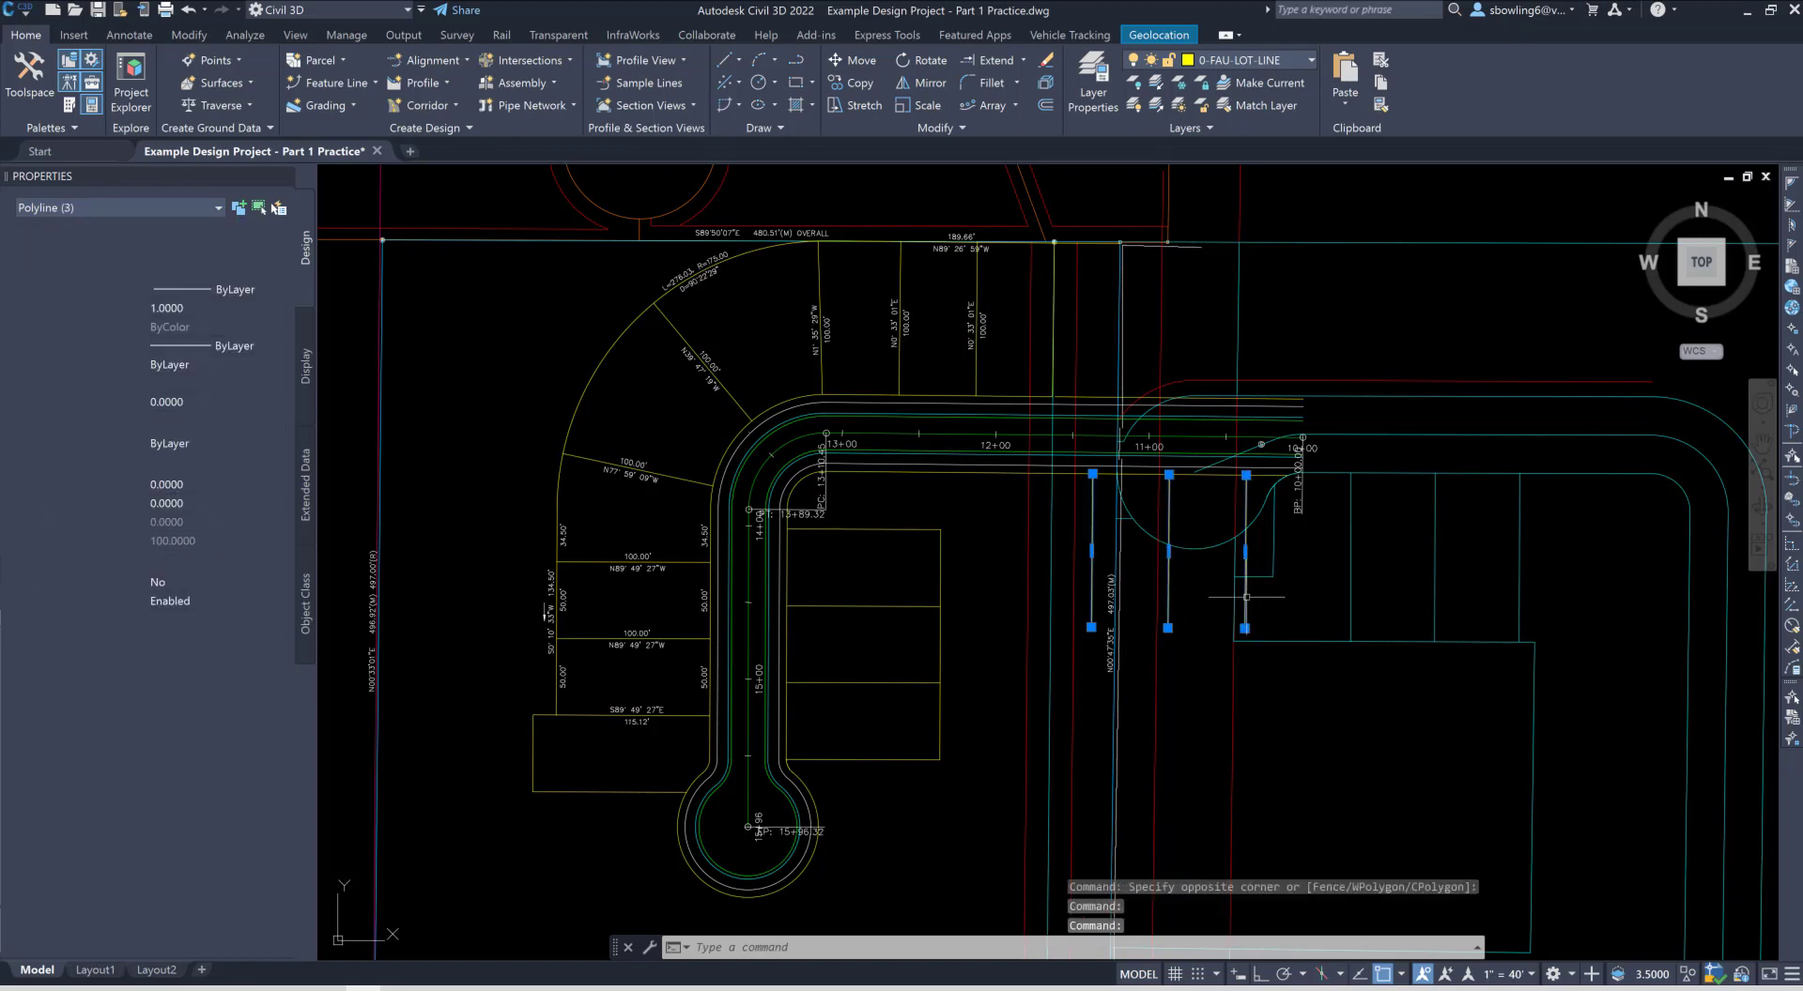
{"action": "key", "text": "Delete"}
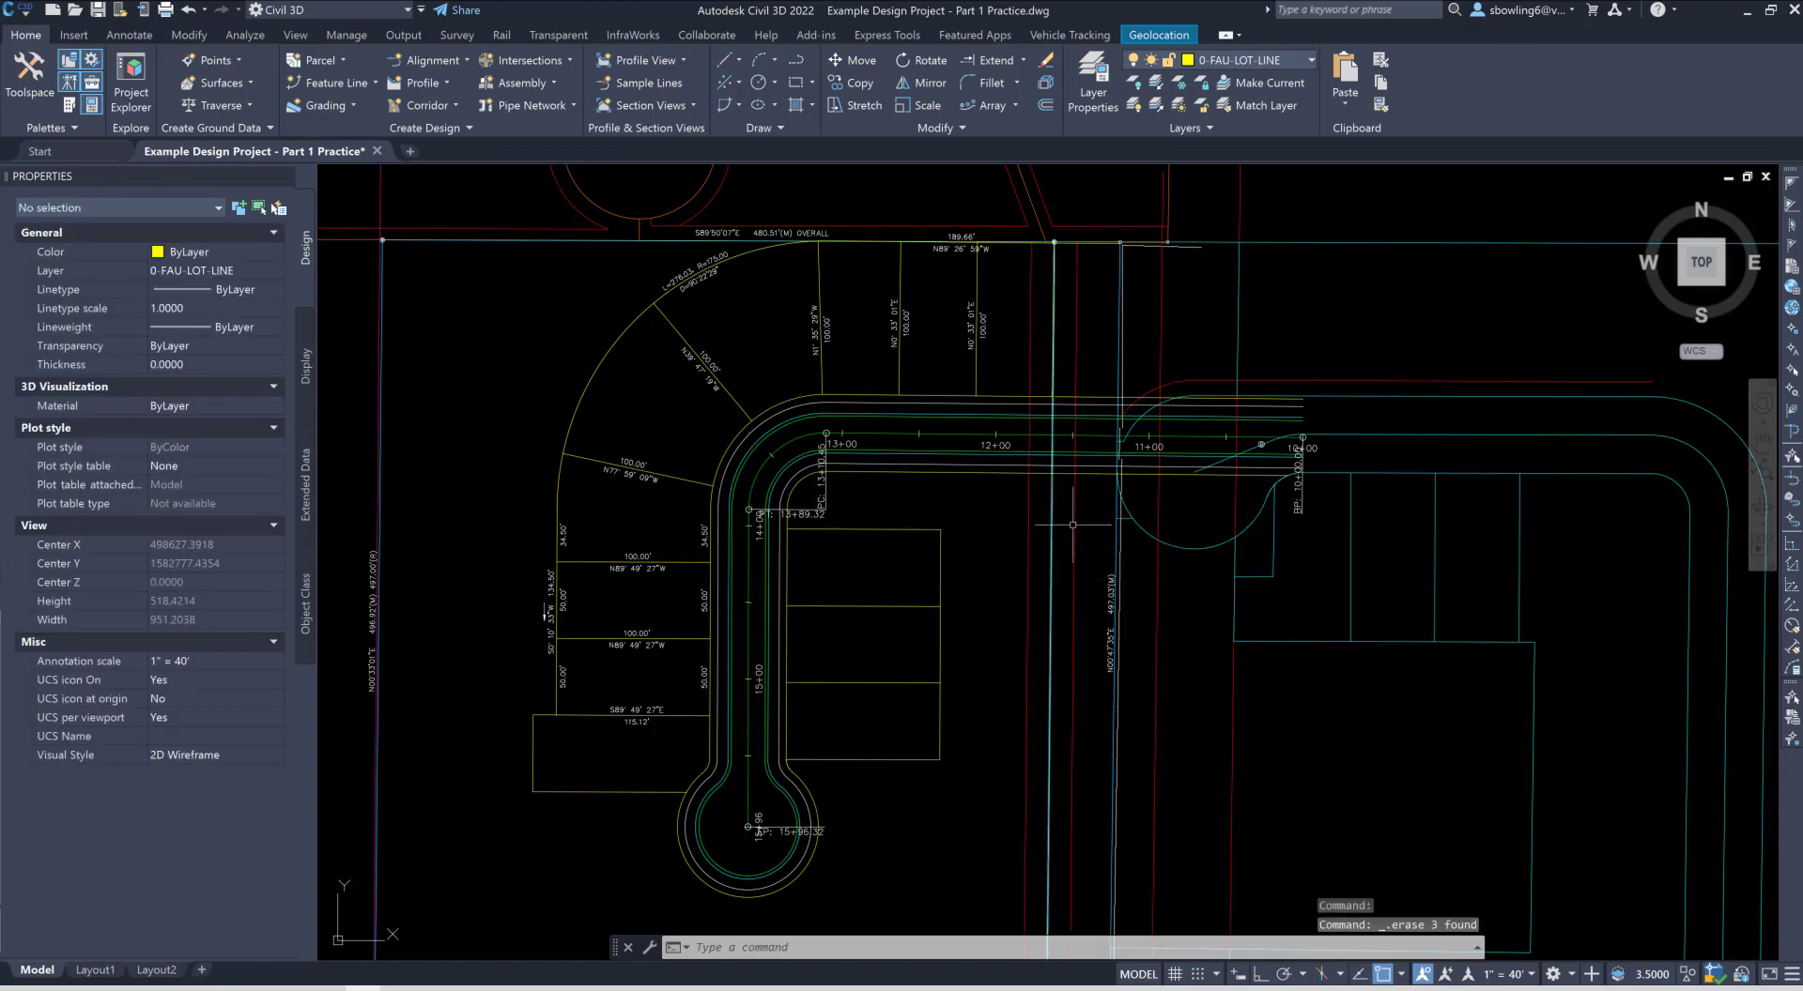
Step: Move the EP: 15+96.32 label southwest of the alignment's end point in the cul-de-sac
{"action": "scroll", "coordinate": [1281, 448], "scroll_direction": "up", "scroll_amount": 4}
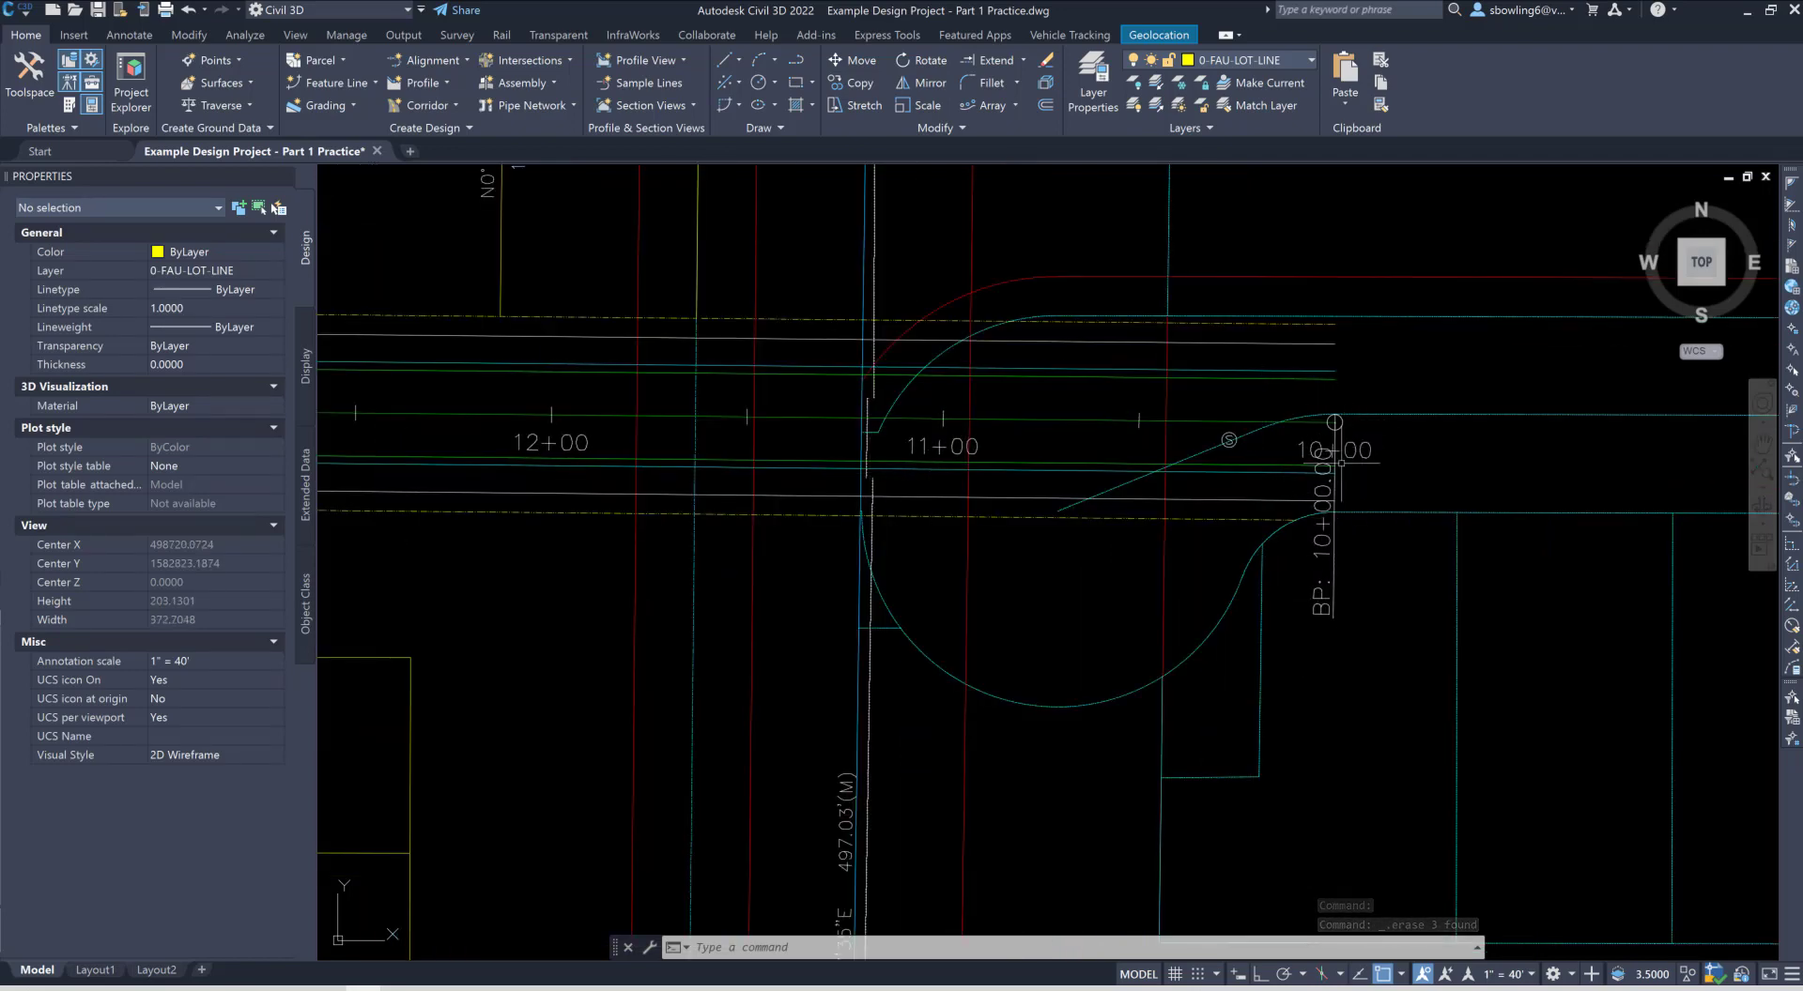
{"action": "scroll", "coordinate": [1162, 443], "scroll_direction": "down", "scroll_amount": 6}
{"action": "scroll", "coordinate": [887, 688], "scroll_direction": "up", "scroll_amount": 6}
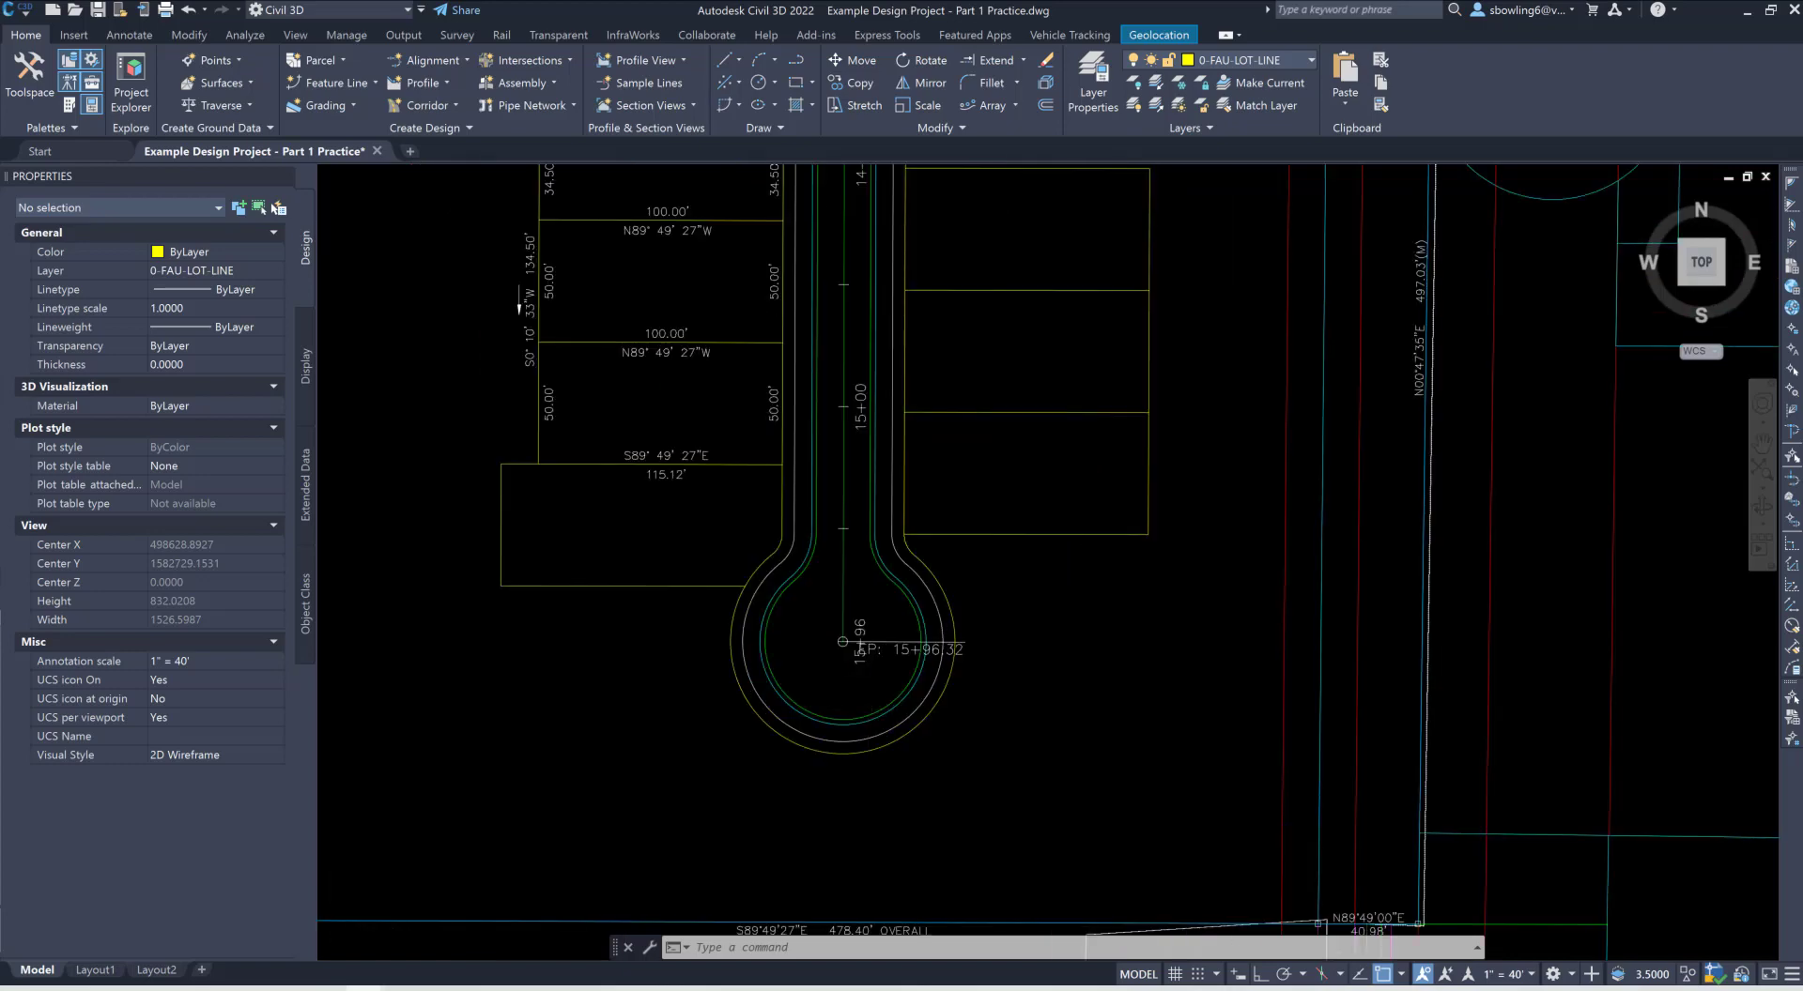
{"action": "left_click", "coordinate": [921, 606]}
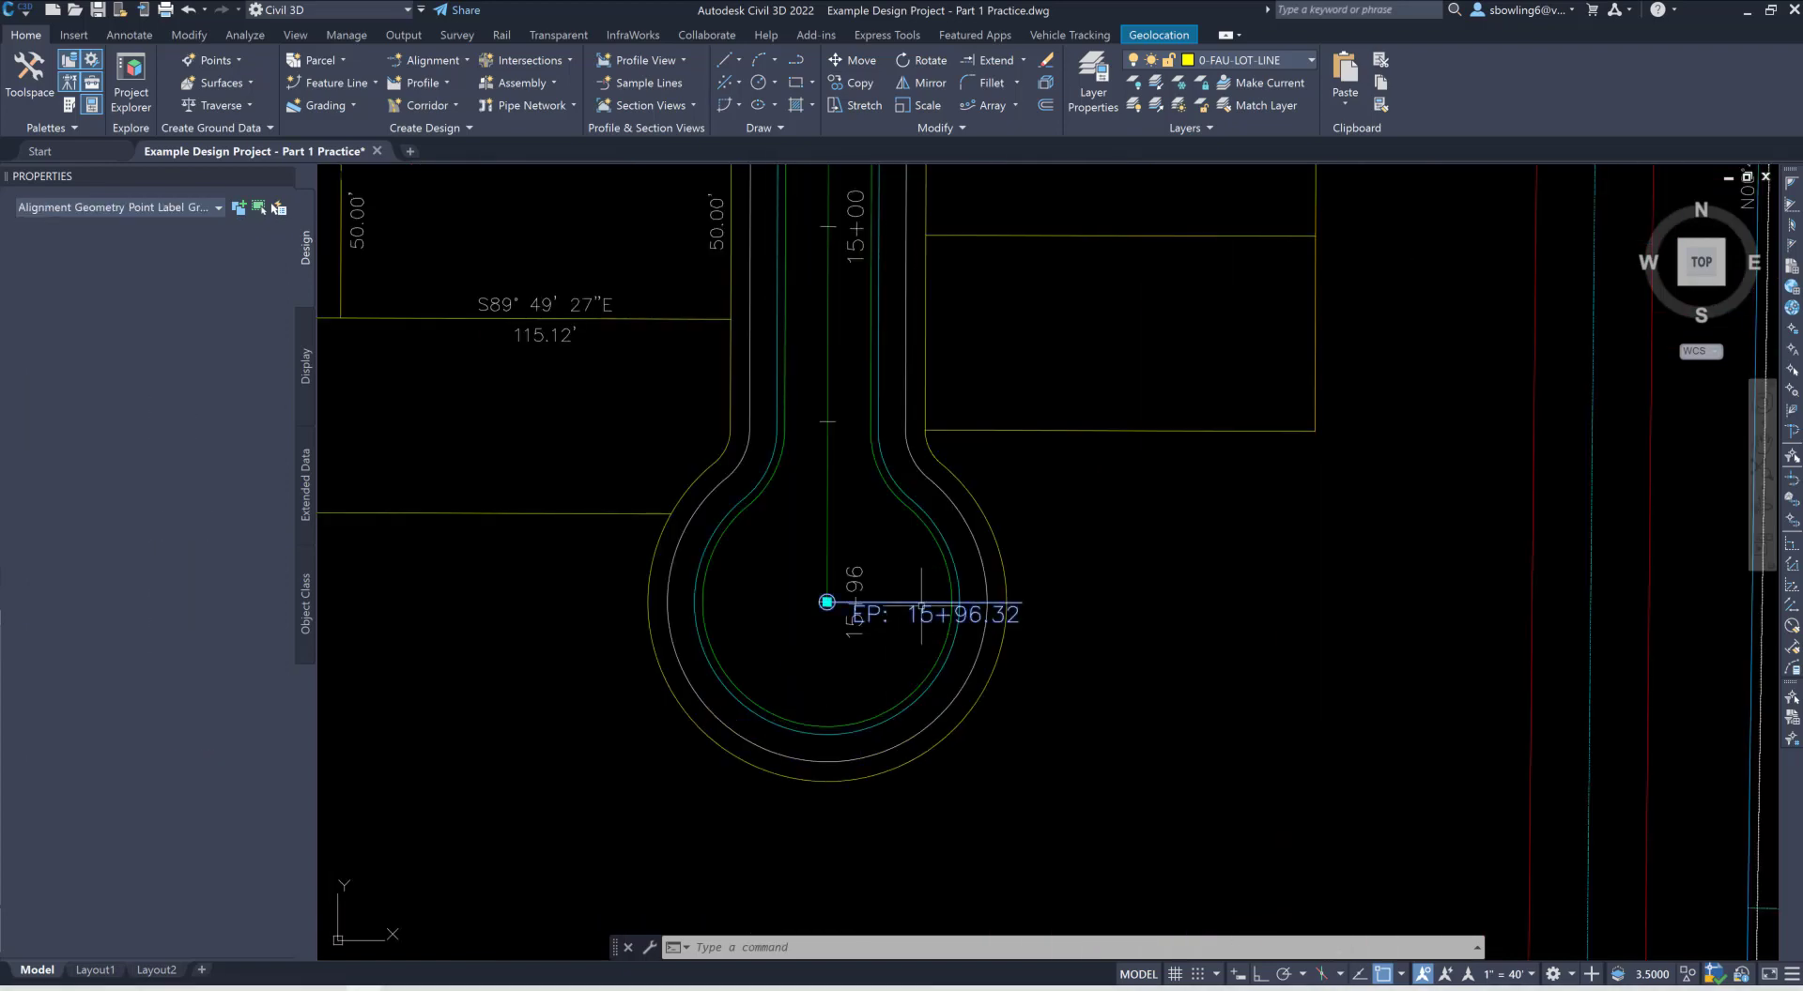
{"action": "left_click", "coordinate": [826, 601]}
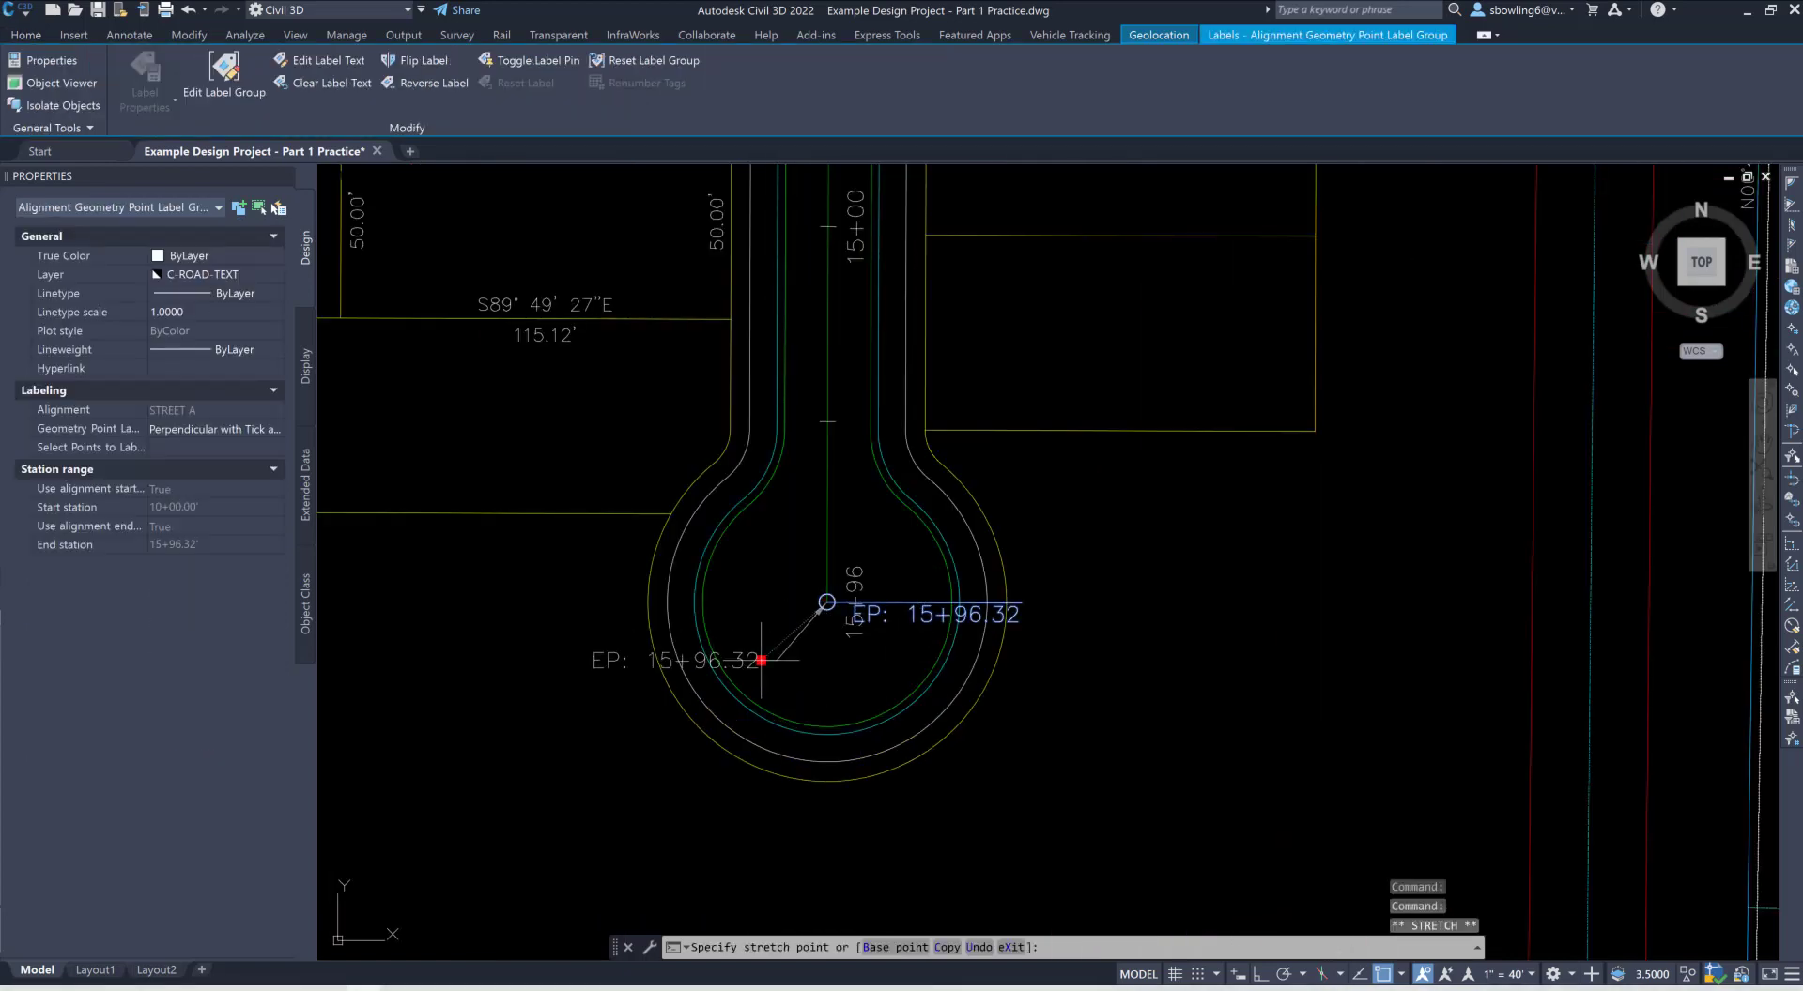
Step: Move the PC: 13+10.45 label just northeast of its point, above the road centerline
{"action": "scroll", "coordinate": [825, 606], "scroll_direction": "down", "scroll_amount": 2}
{"action": "scroll", "coordinate": [813, 622], "scroll_direction": "down", "scroll_amount": 3}
{"action": "scroll", "coordinate": [853, 554], "scroll_direction": "up", "scroll_amount": 4}
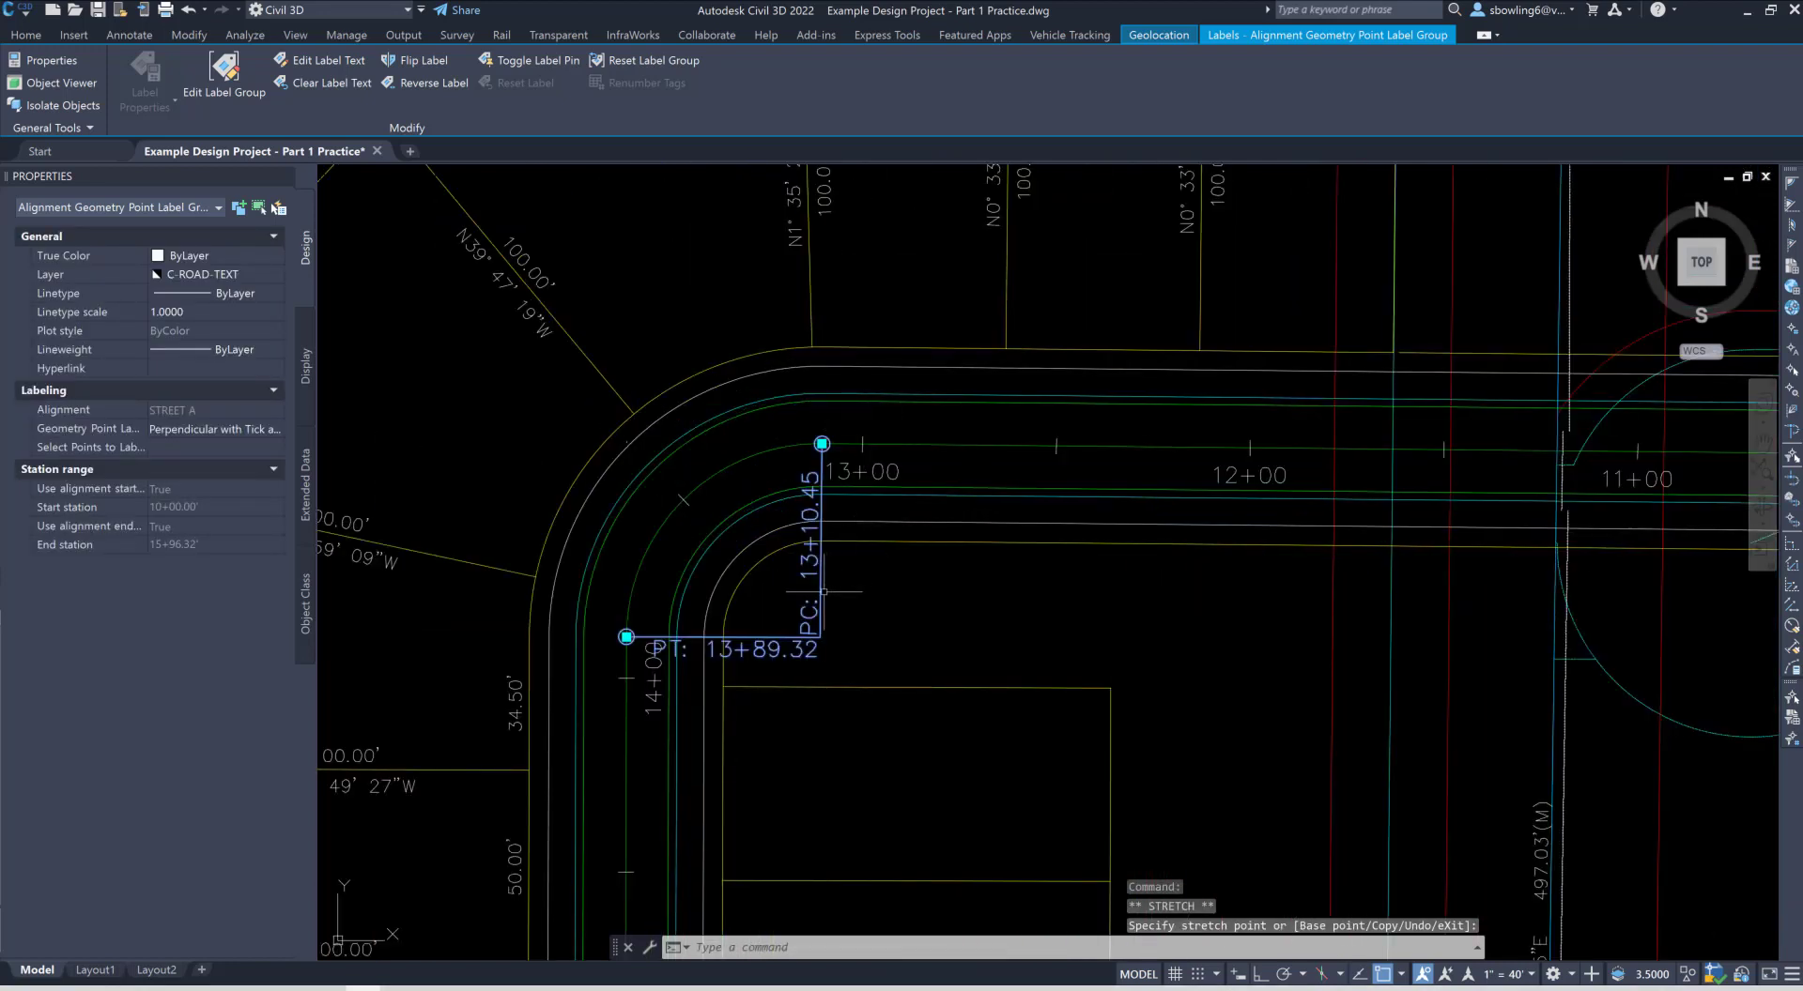
{"action": "left_click", "coordinate": [822, 443]}
{"action": "left_click", "coordinate": [853, 415]}
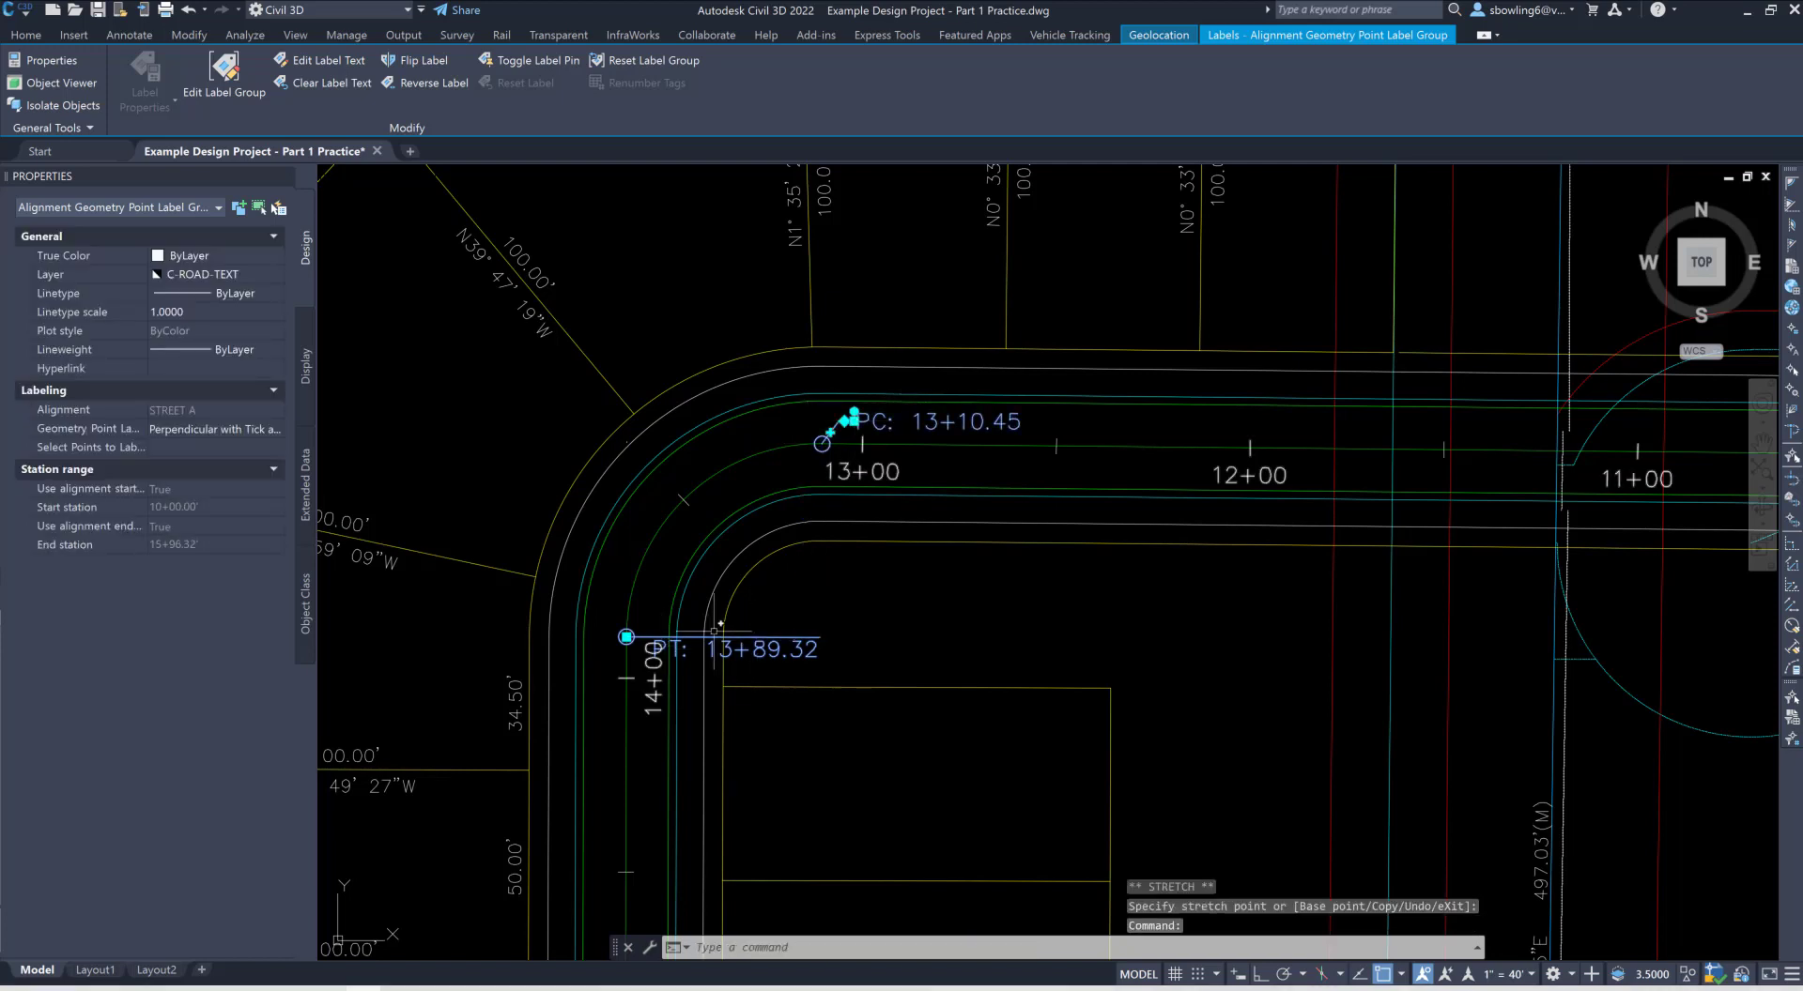
{"action": "key", "text": "Escape"}
Step: Examine the major station label group along the STREET A alignment
{"action": "scroll", "coordinate": [897, 462], "scroll_direction": "down", "scroll_amount": 2}
{"action": "scroll", "coordinate": [1136, 460], "scroll_direction": "up", "scroll_amount": 2}
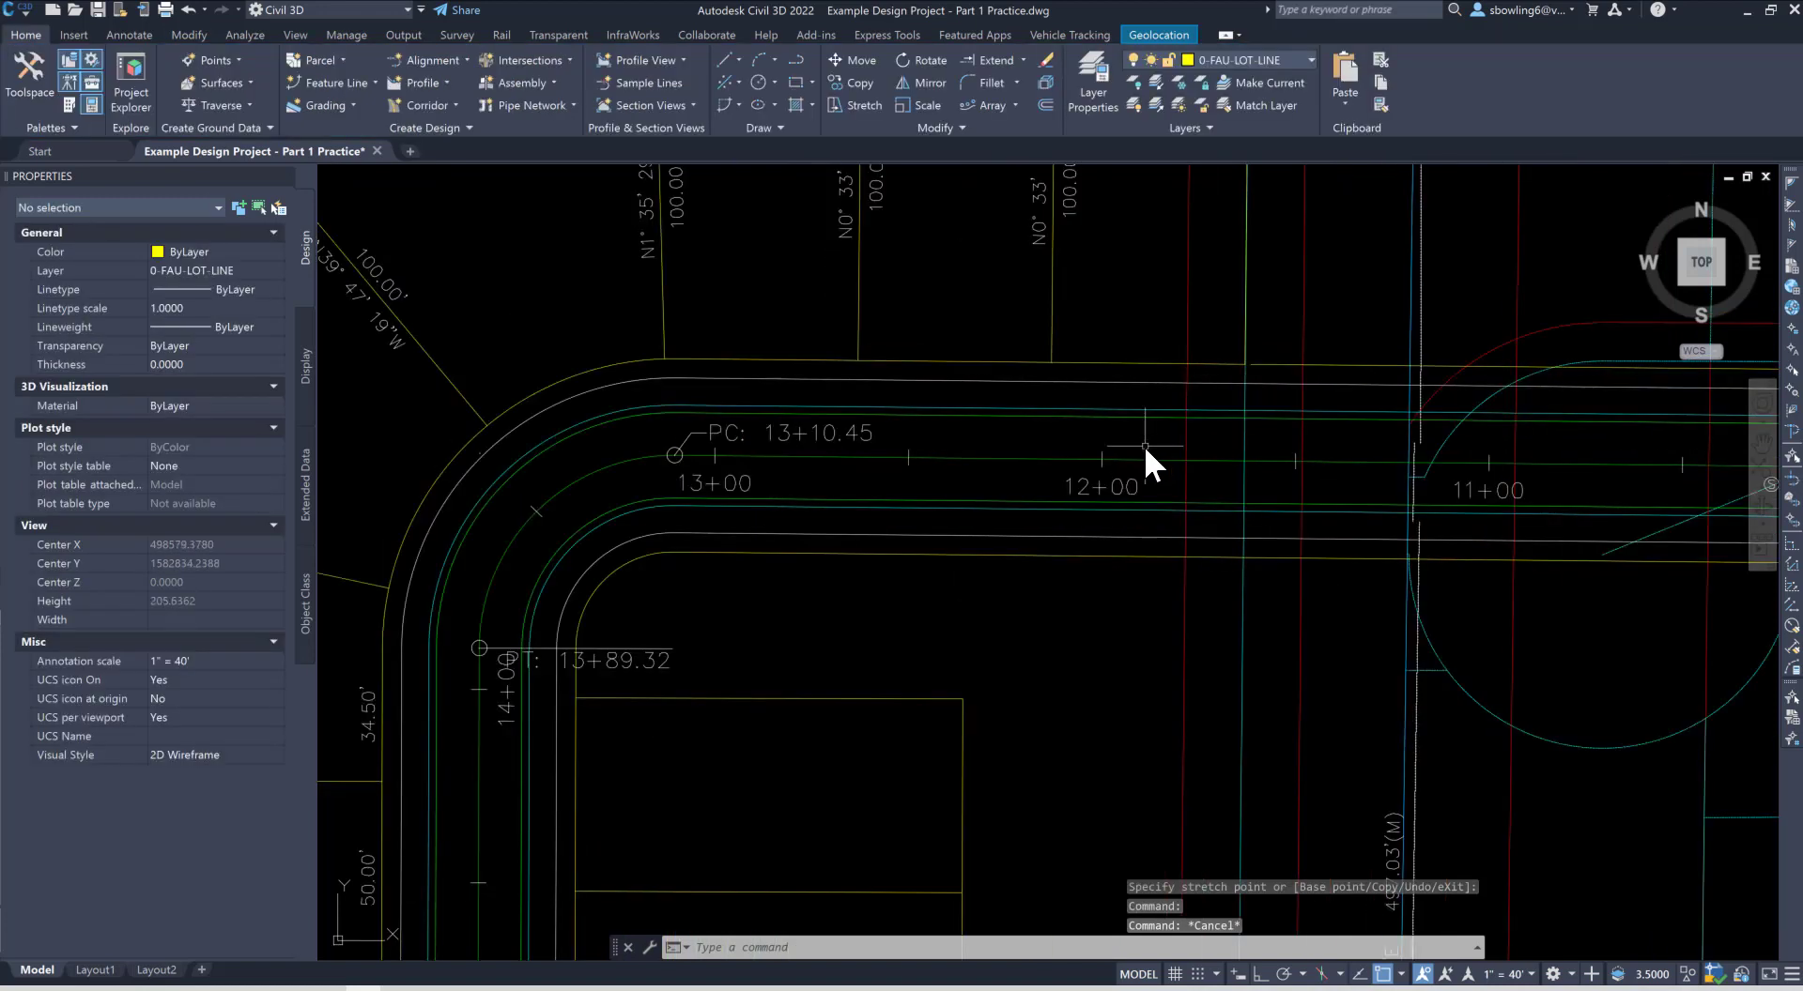
{"action": "left_click", "coordinate": [1111, 487]}
{"action": "scroll", "coordinate": [987, 498], "scroll_direction": "down", "scroll_amount": 2}
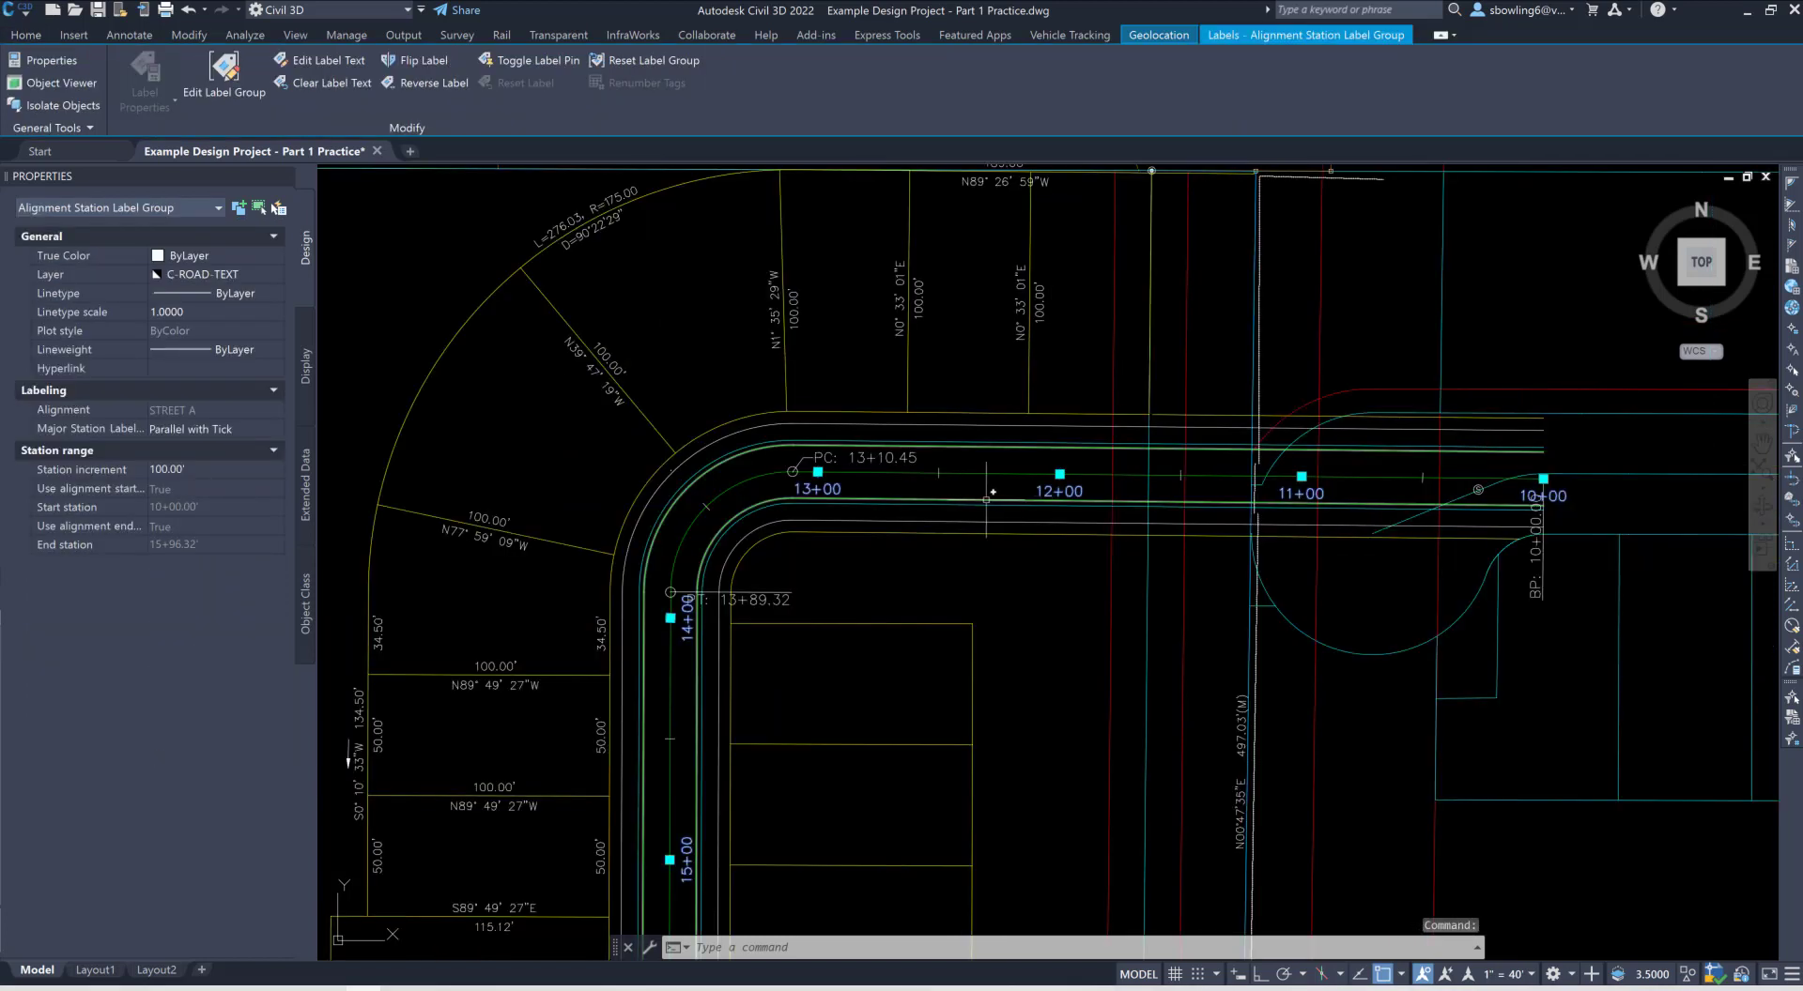
{"action": "key", "text": "Escape"}
{"action": "key", "text": "Escape"}
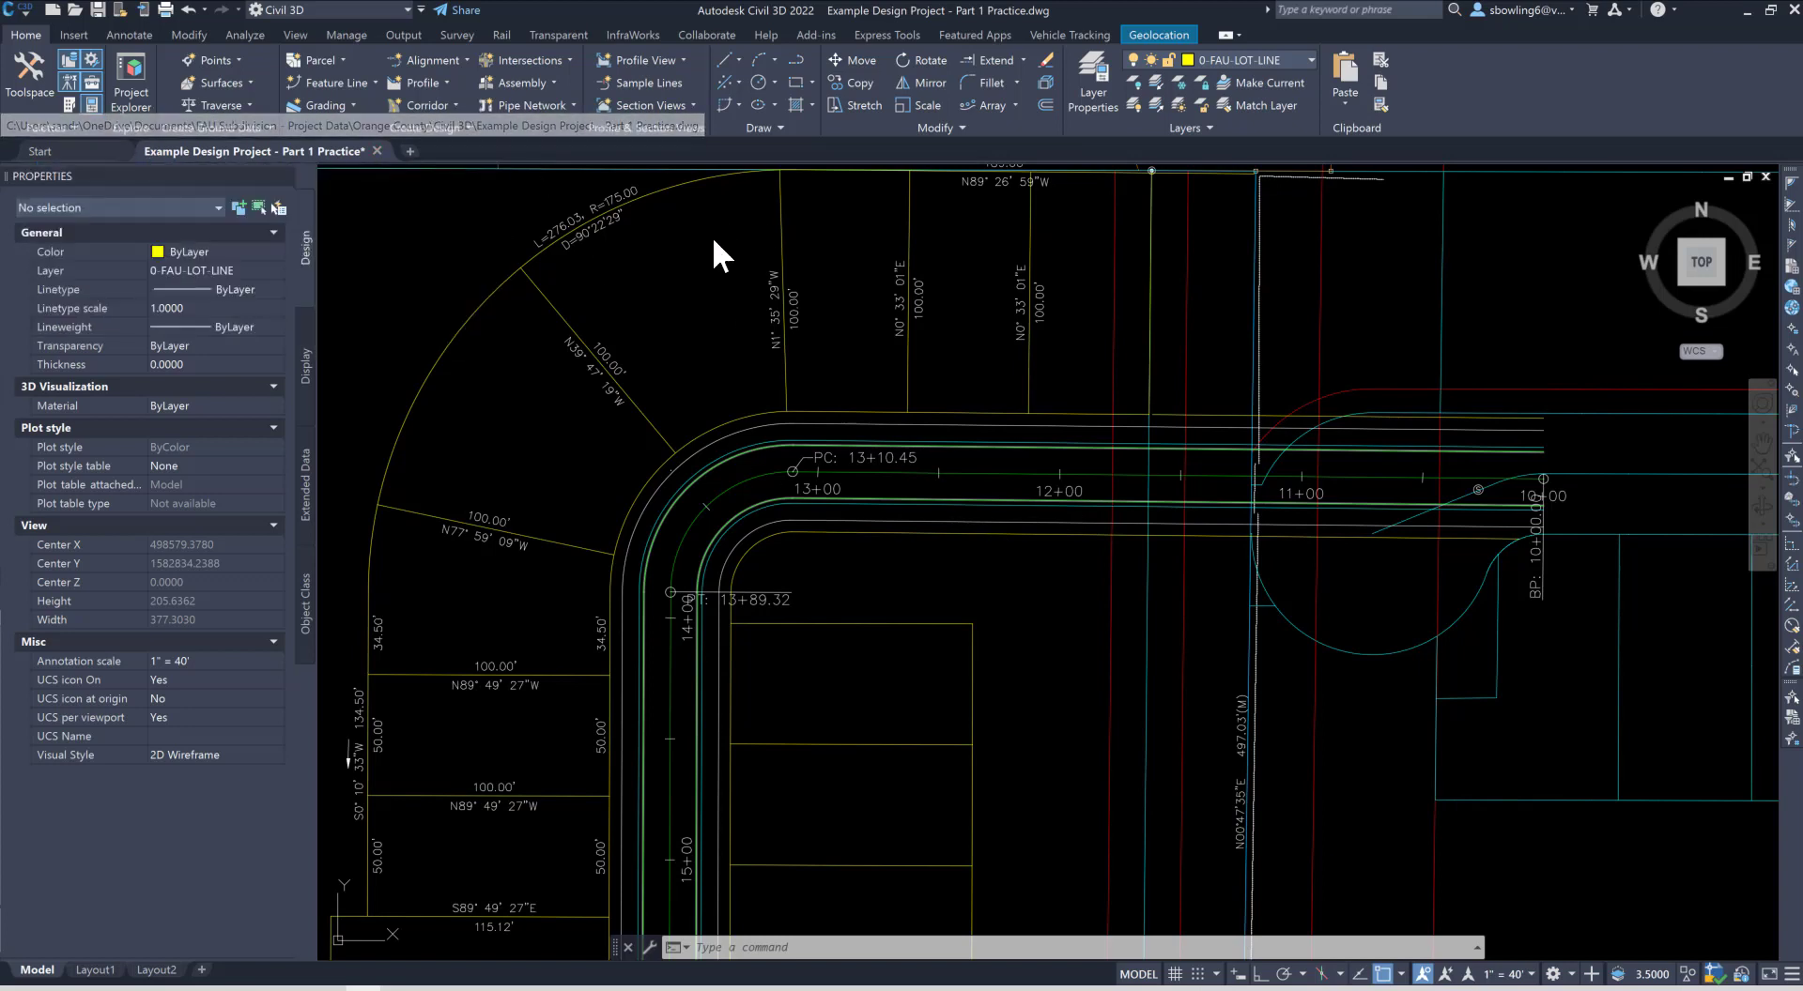
Step: Set up Add Labels for the Alignment feature with the Multiple Segment label type
{"action": "left_click", "coordinate": [122, 36]}
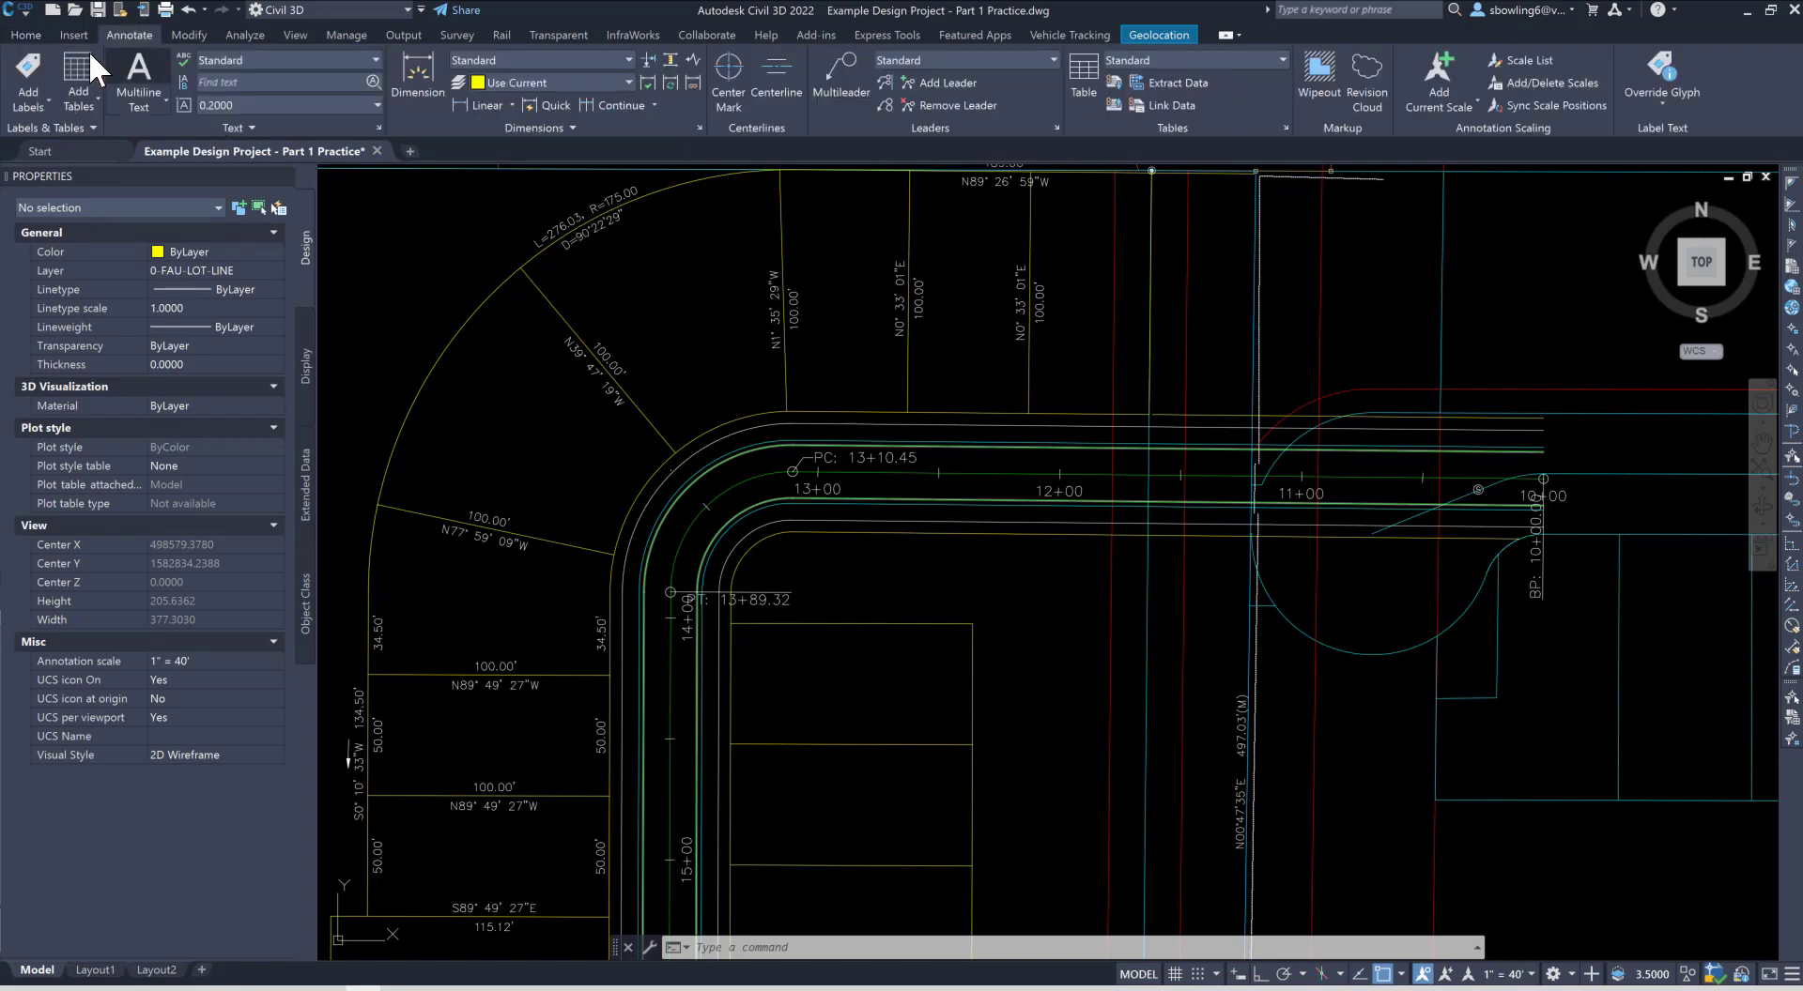
{"action": "left_click", "coordinate": [25, 64]}
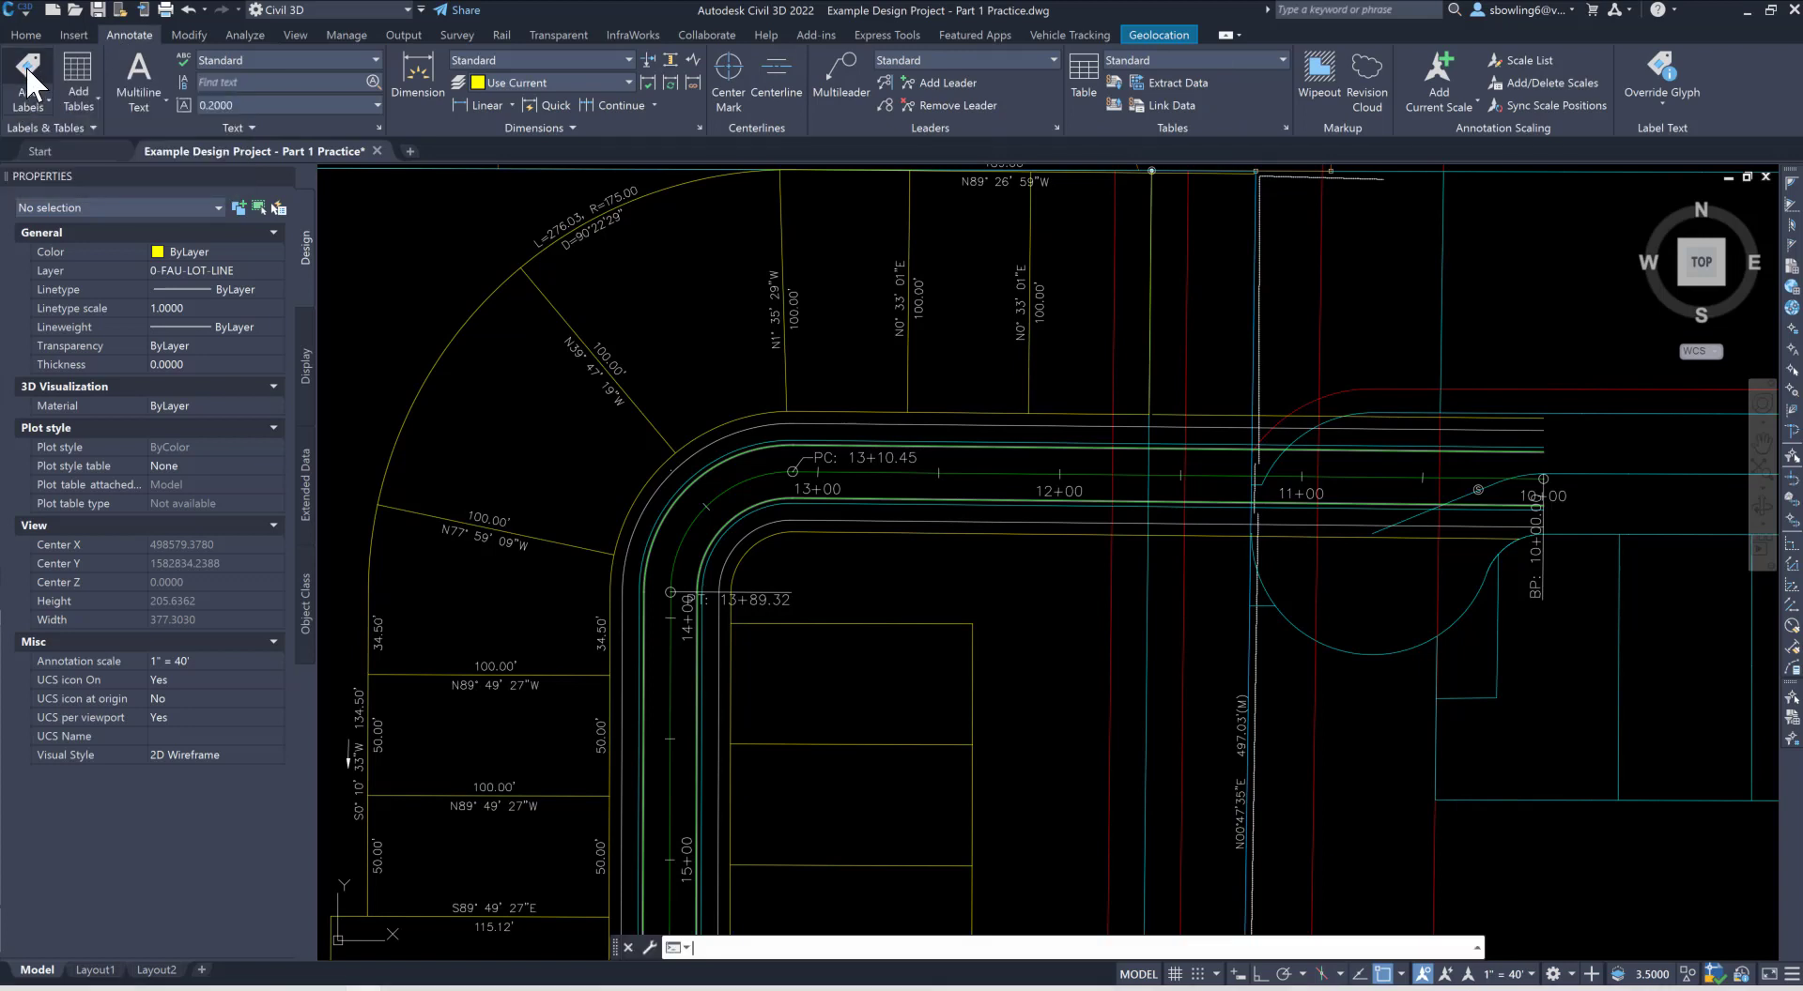
{"action": "left_click", "coordinate": [1464, 327]}
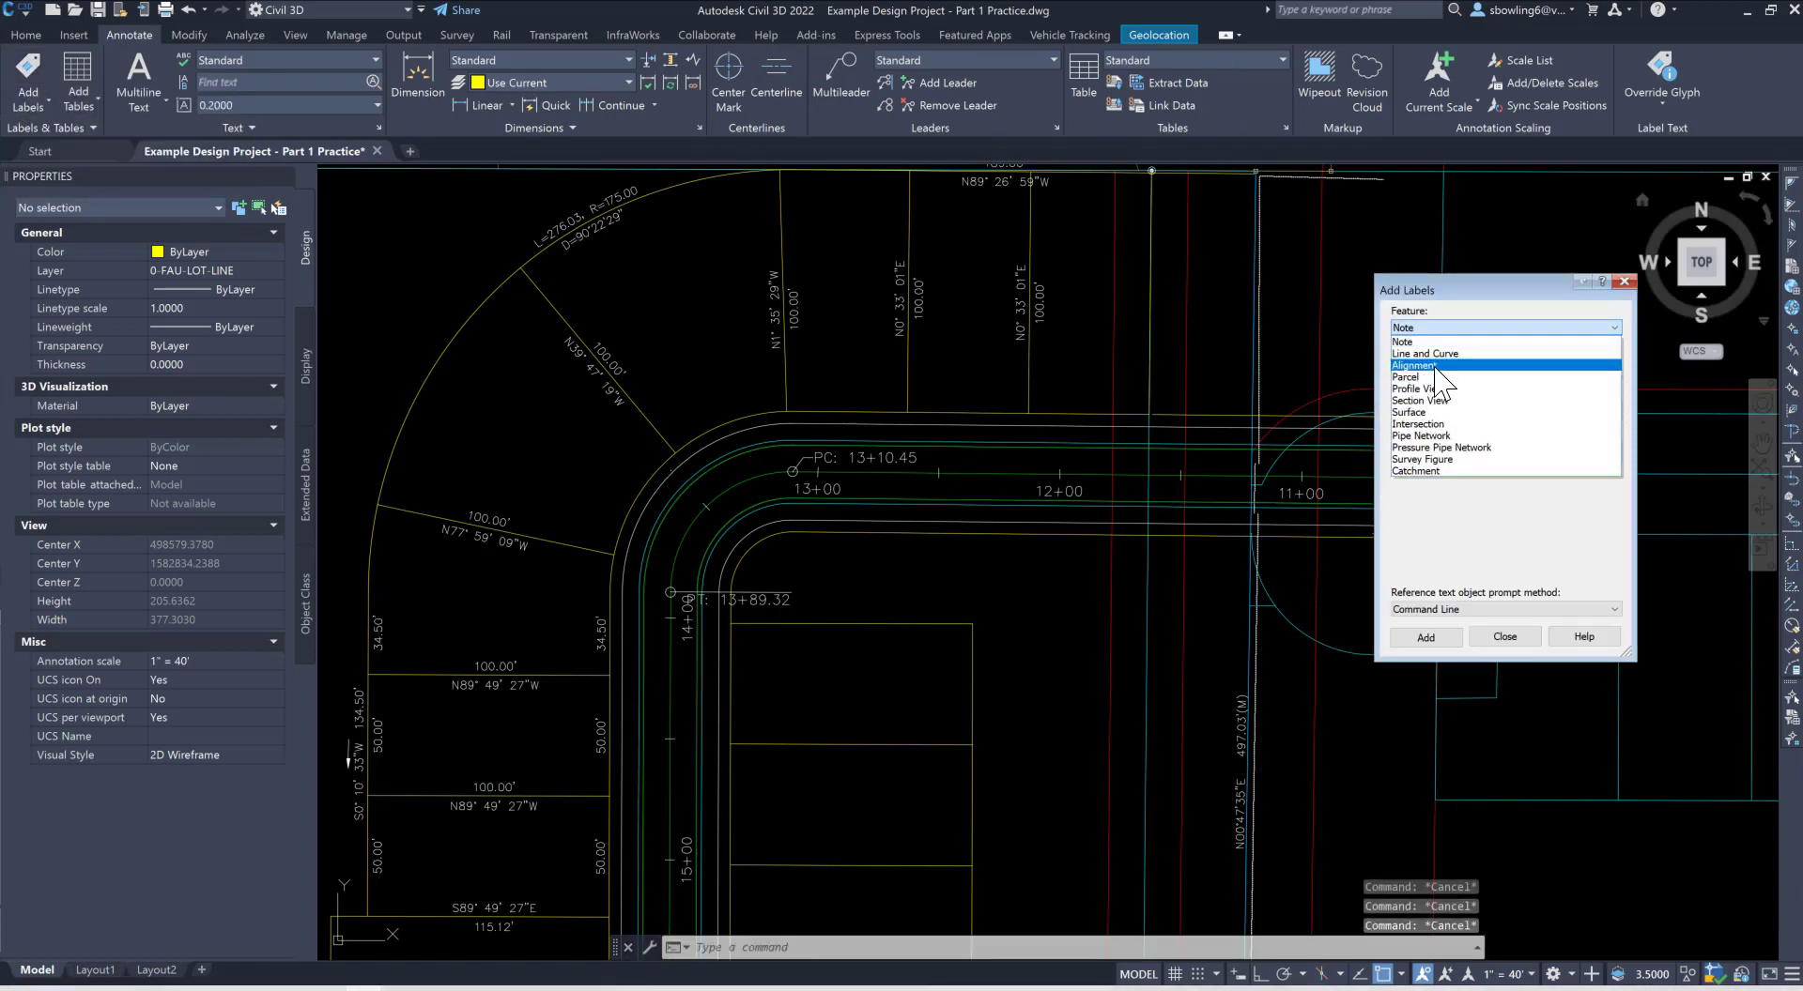
{"action": "left_click", "coordinate": [1430, 366]}
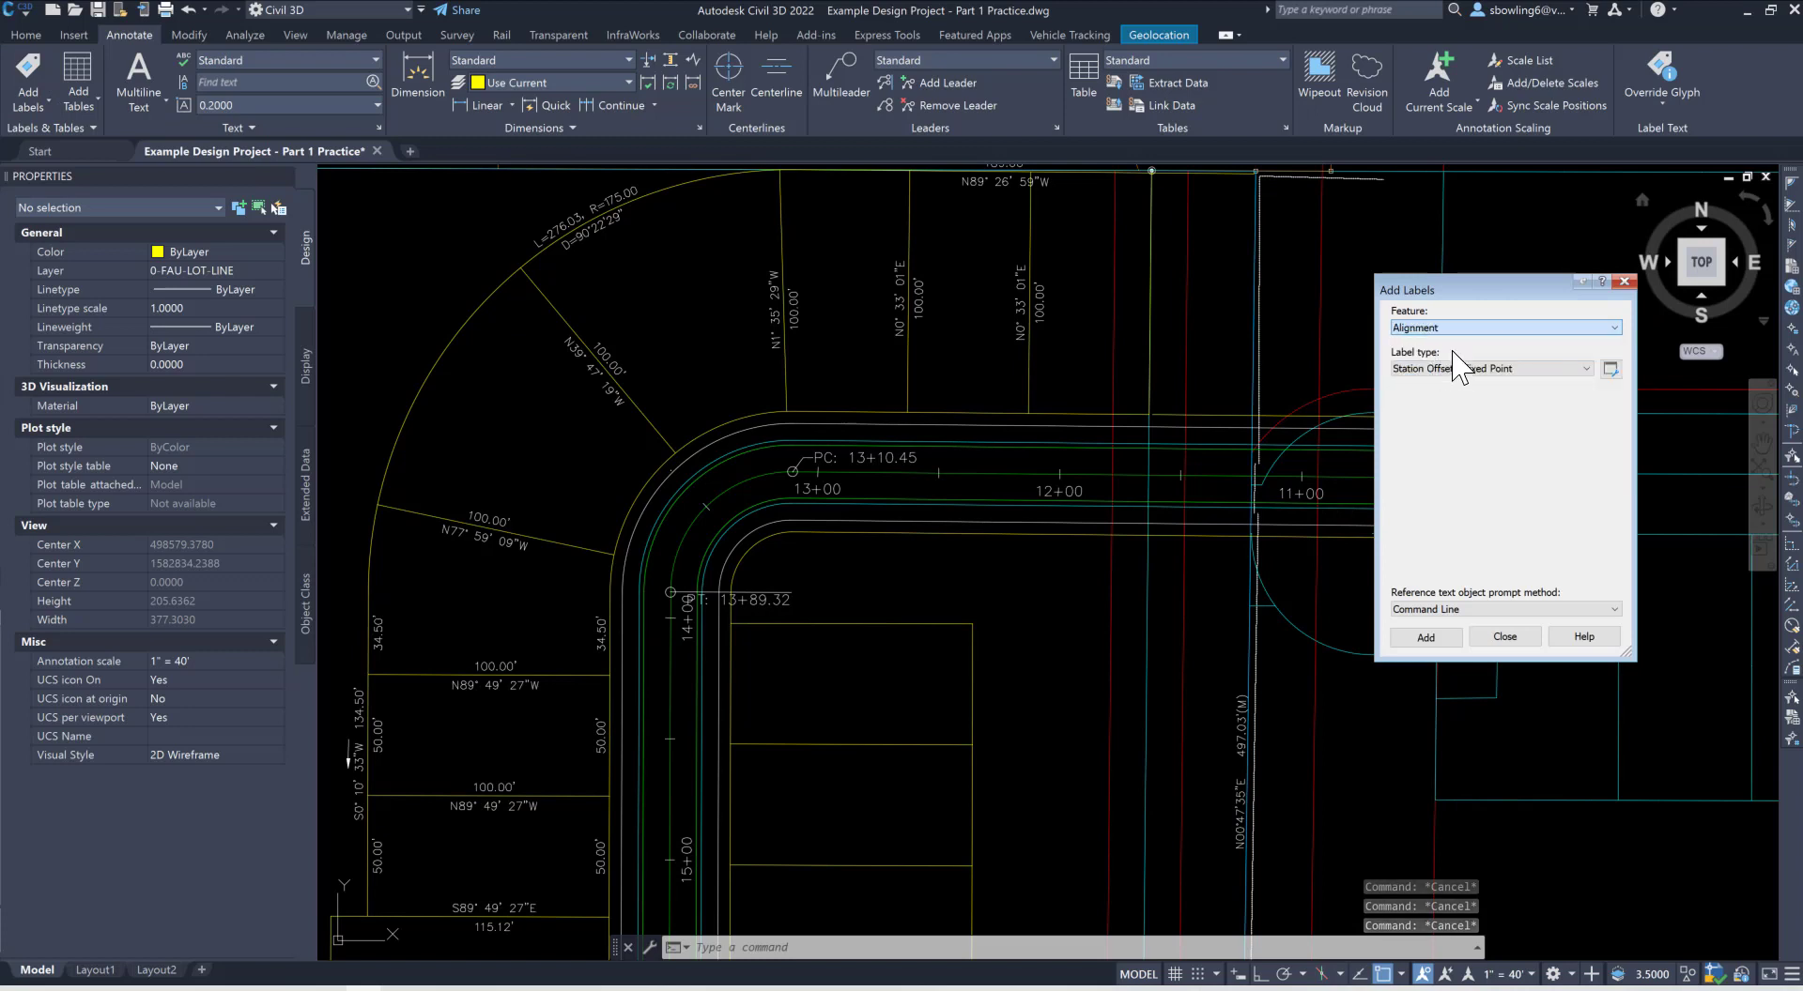
{"action": "left_click", "coordinate": [1414, 370]}
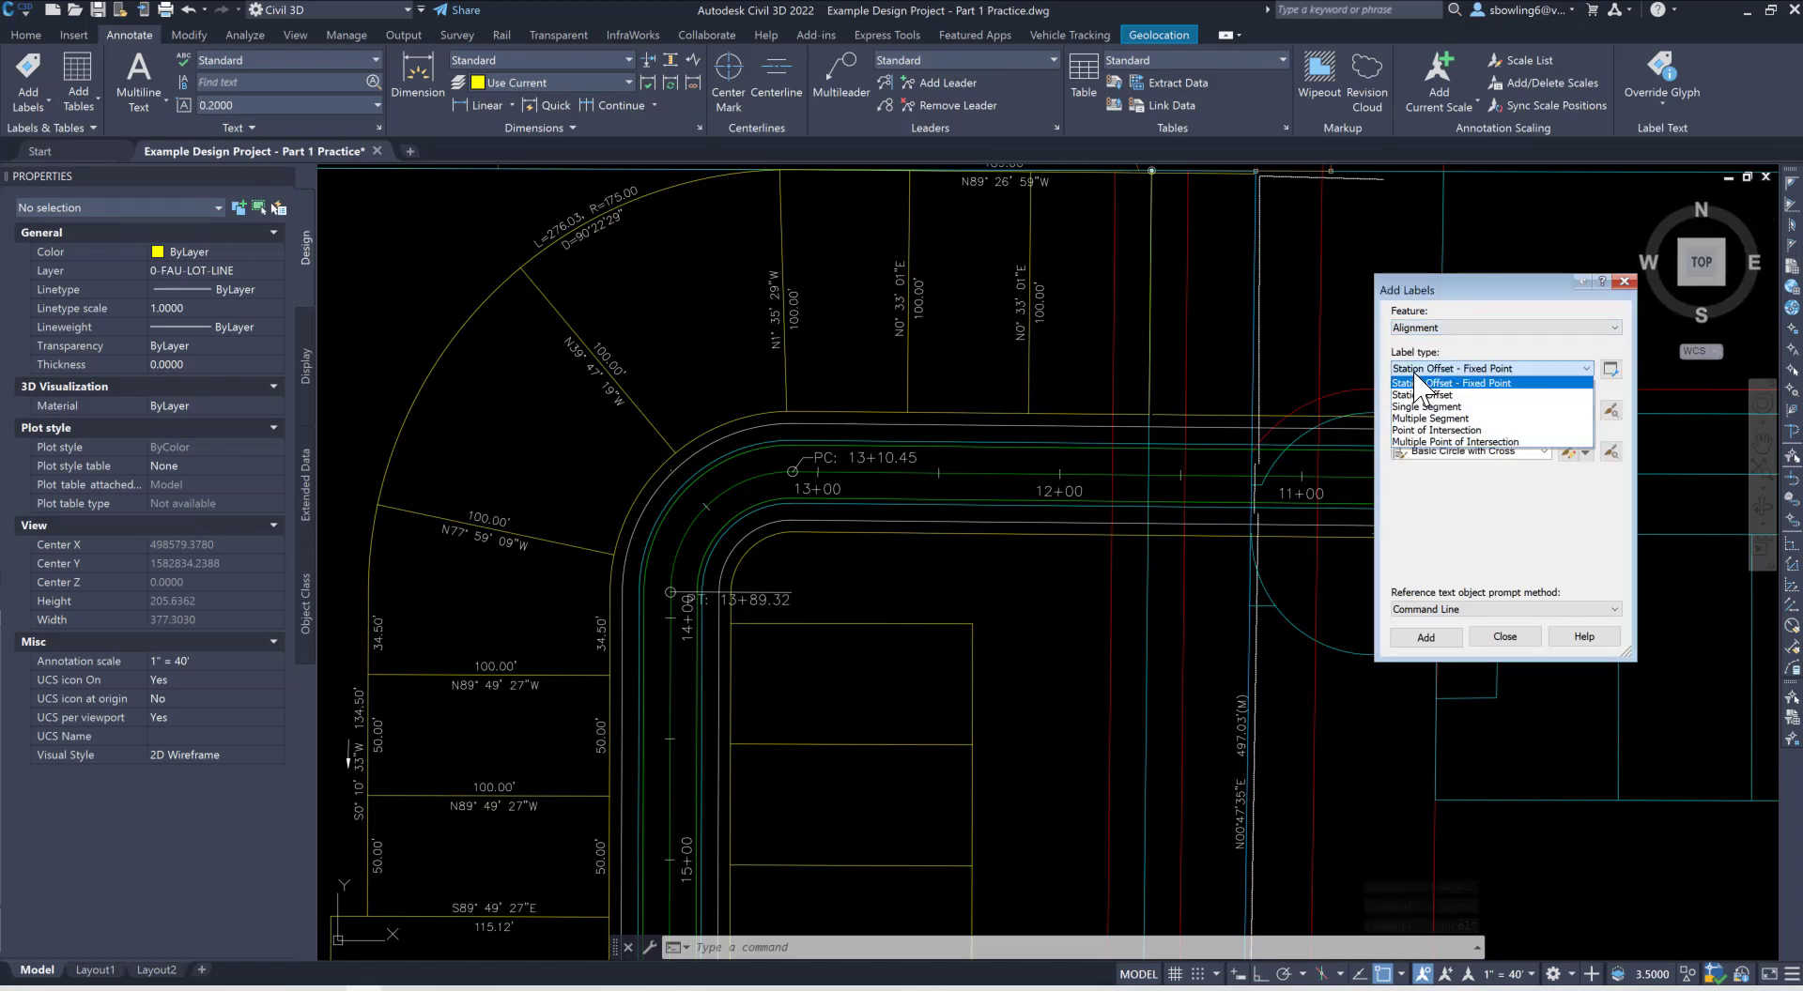
{"action": "left_click", "coordinate": [1441, 419]}
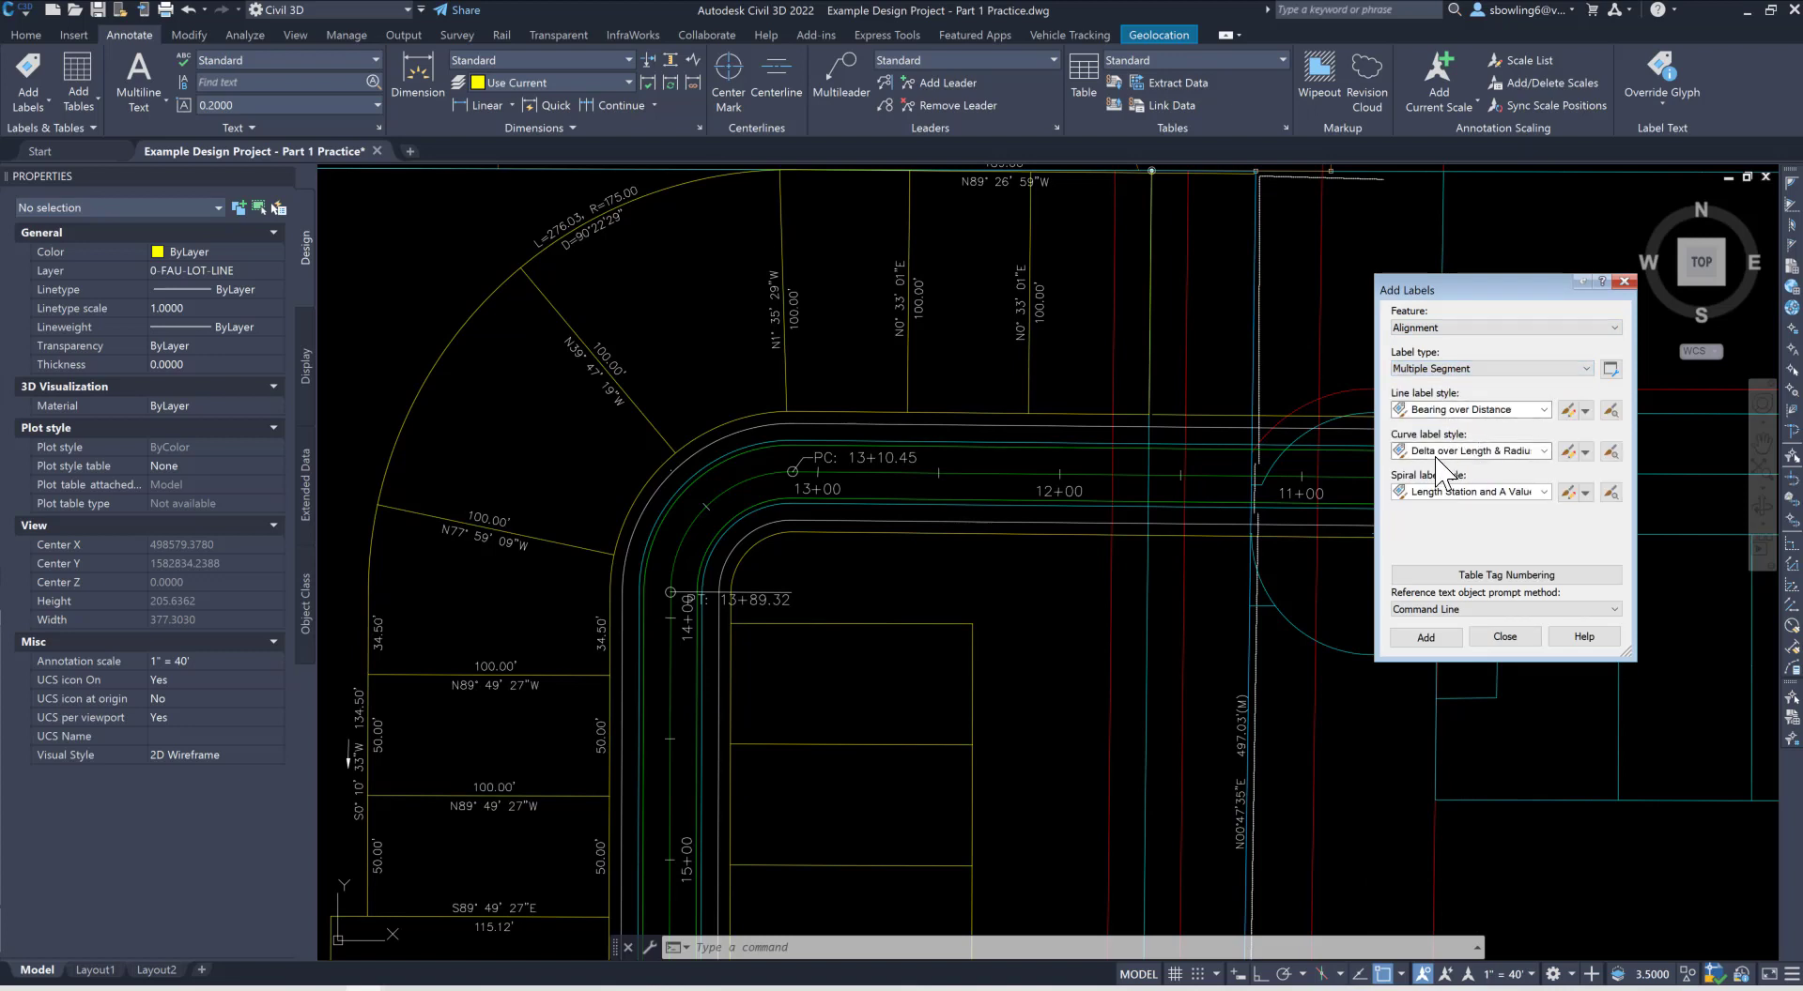
Step: Label the segments of the STREET A alignment, using Bearing over Distance for lines and the Delta over Length & Radius style for curves
{"action": "left_click", "coordinate": [1425, 638]}
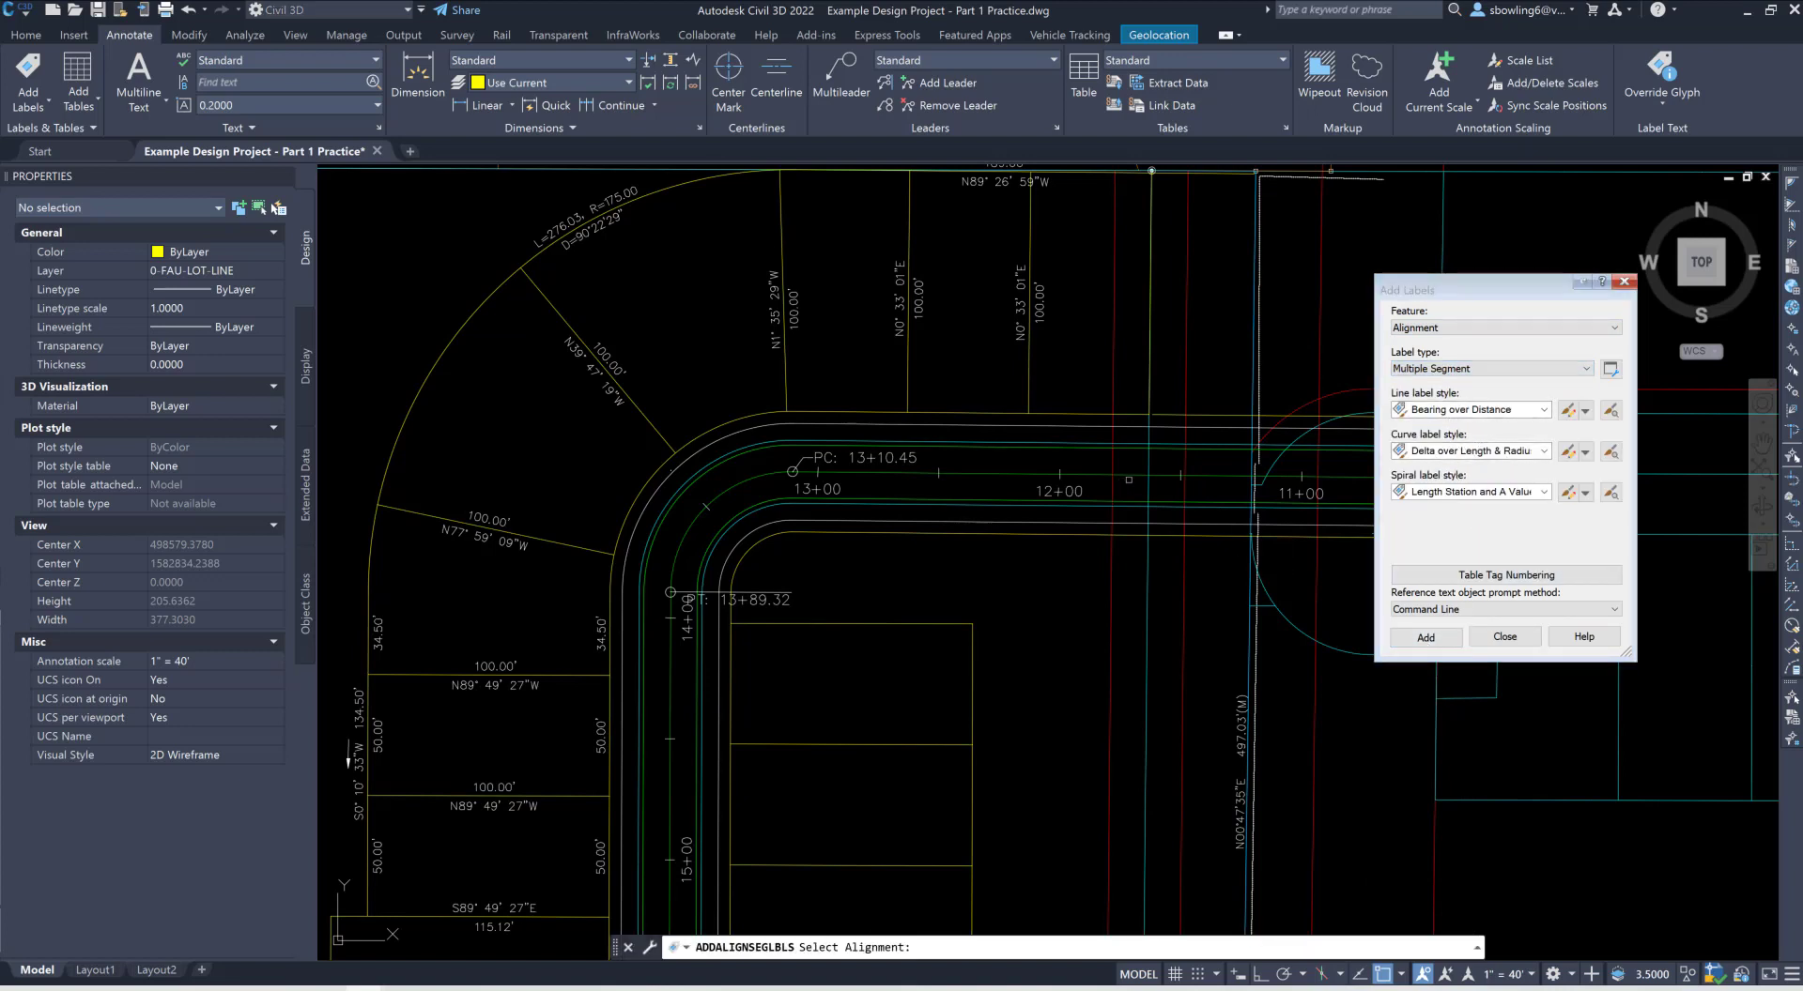
{"action": "left_click", "coordinate": [1161, 476]}
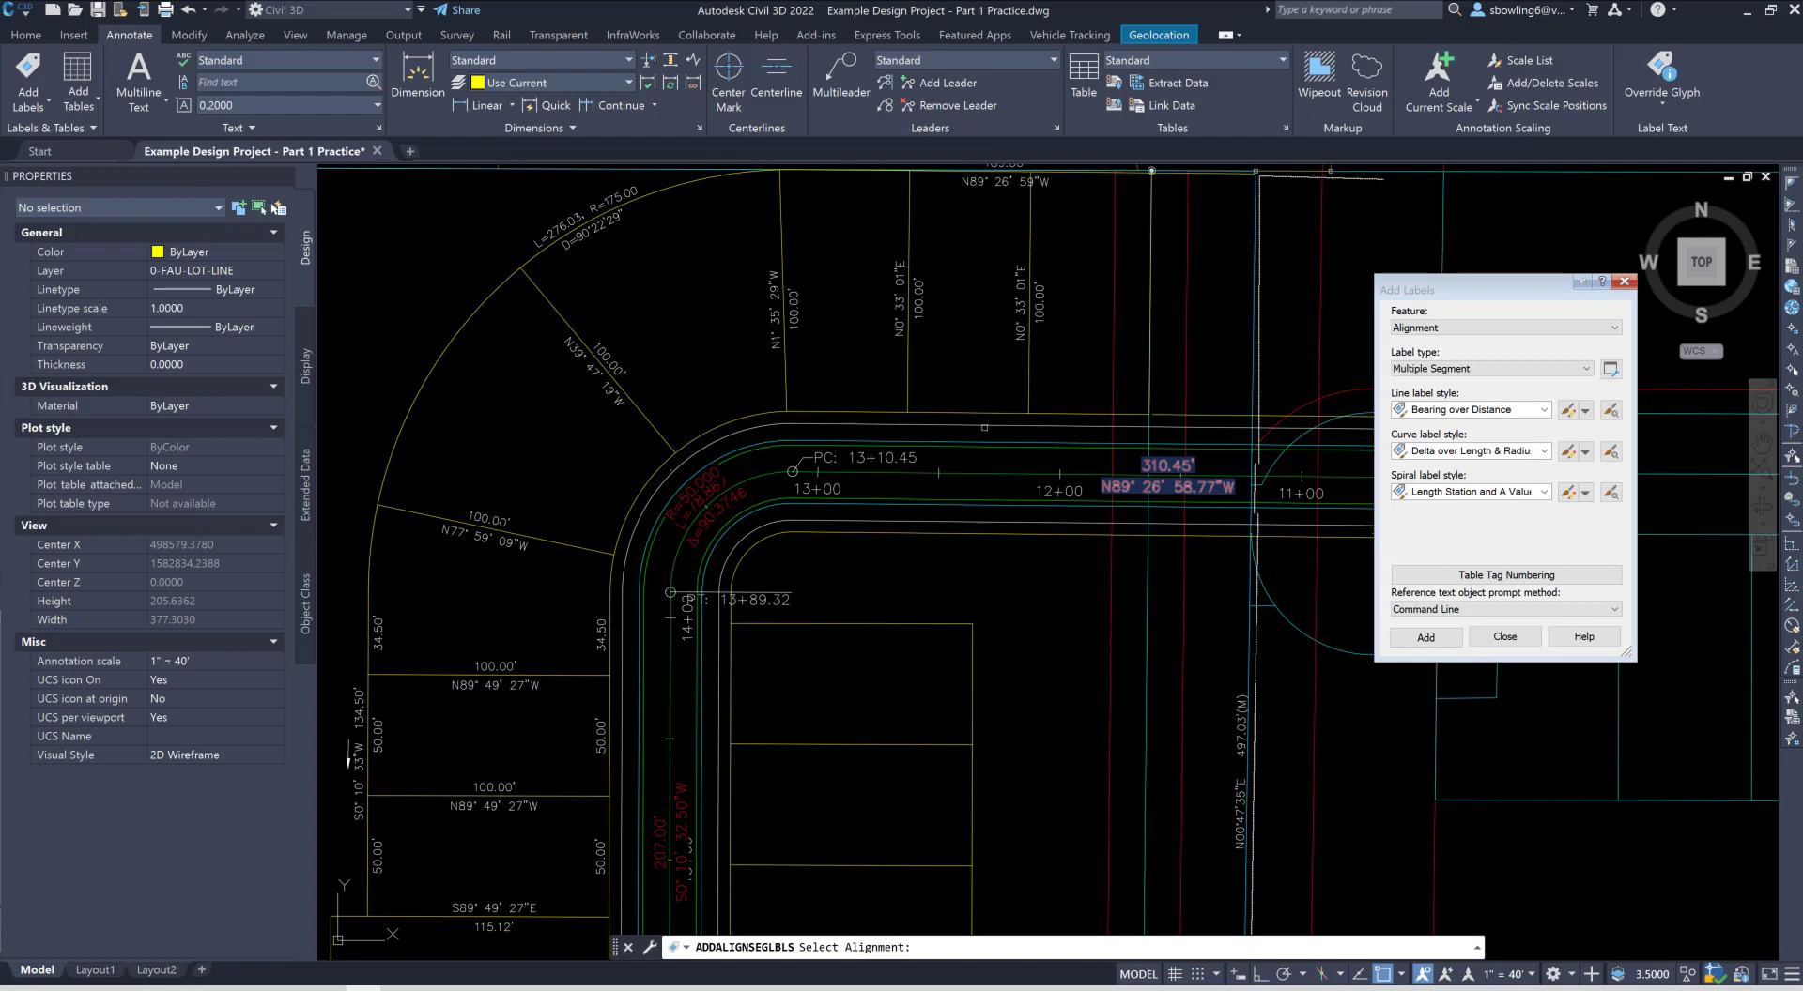
{"action": "scroll", "coordinate": [627, 404], "scroll_direction": "down", "scroll_amount": 2}
{"action": "scroll", "coordinate": [562, 808], "scroll_direction": "up", "scroll_amount": 2}
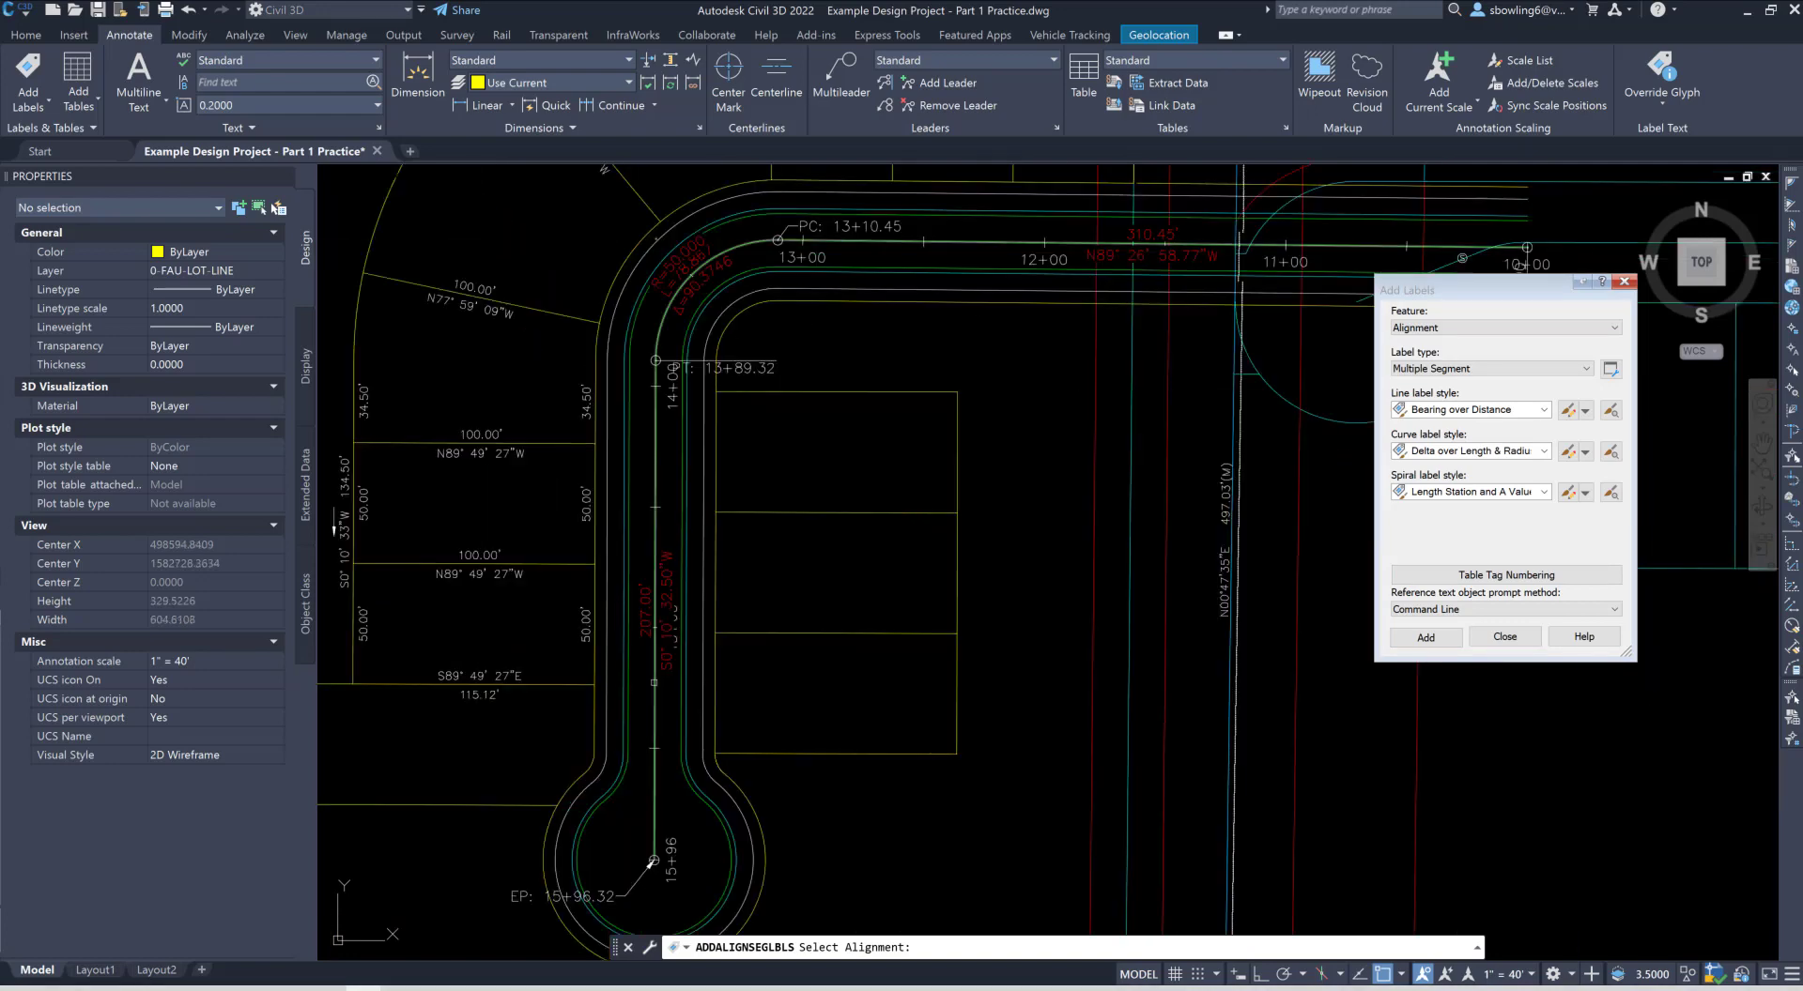
{"action": "scroll", "coordinate": [724, 628], "scroll_direction": "up", "scroll_amount": 3}
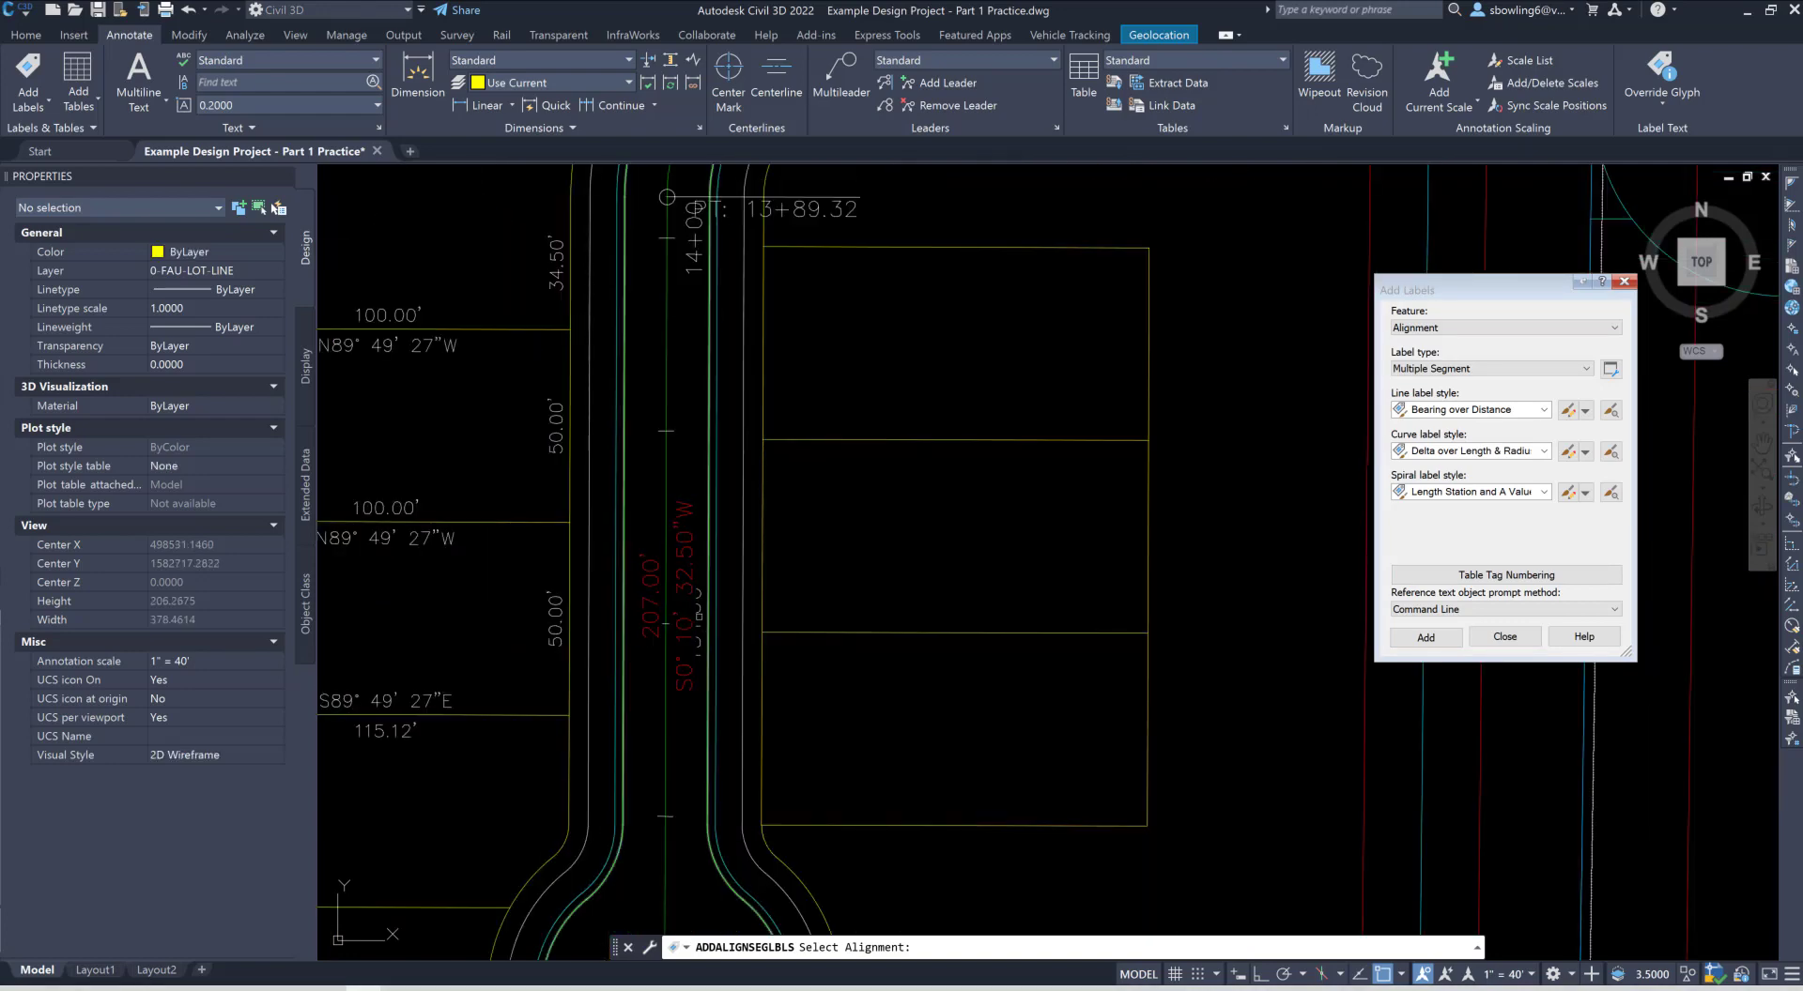
Step: End segment labeling and try freezing the layer that holds the STREET A station labels with the layer Freeze command
{"action": "key", "text": "Return"}
{"action": "left_click", "coordinate": [699, 594]}
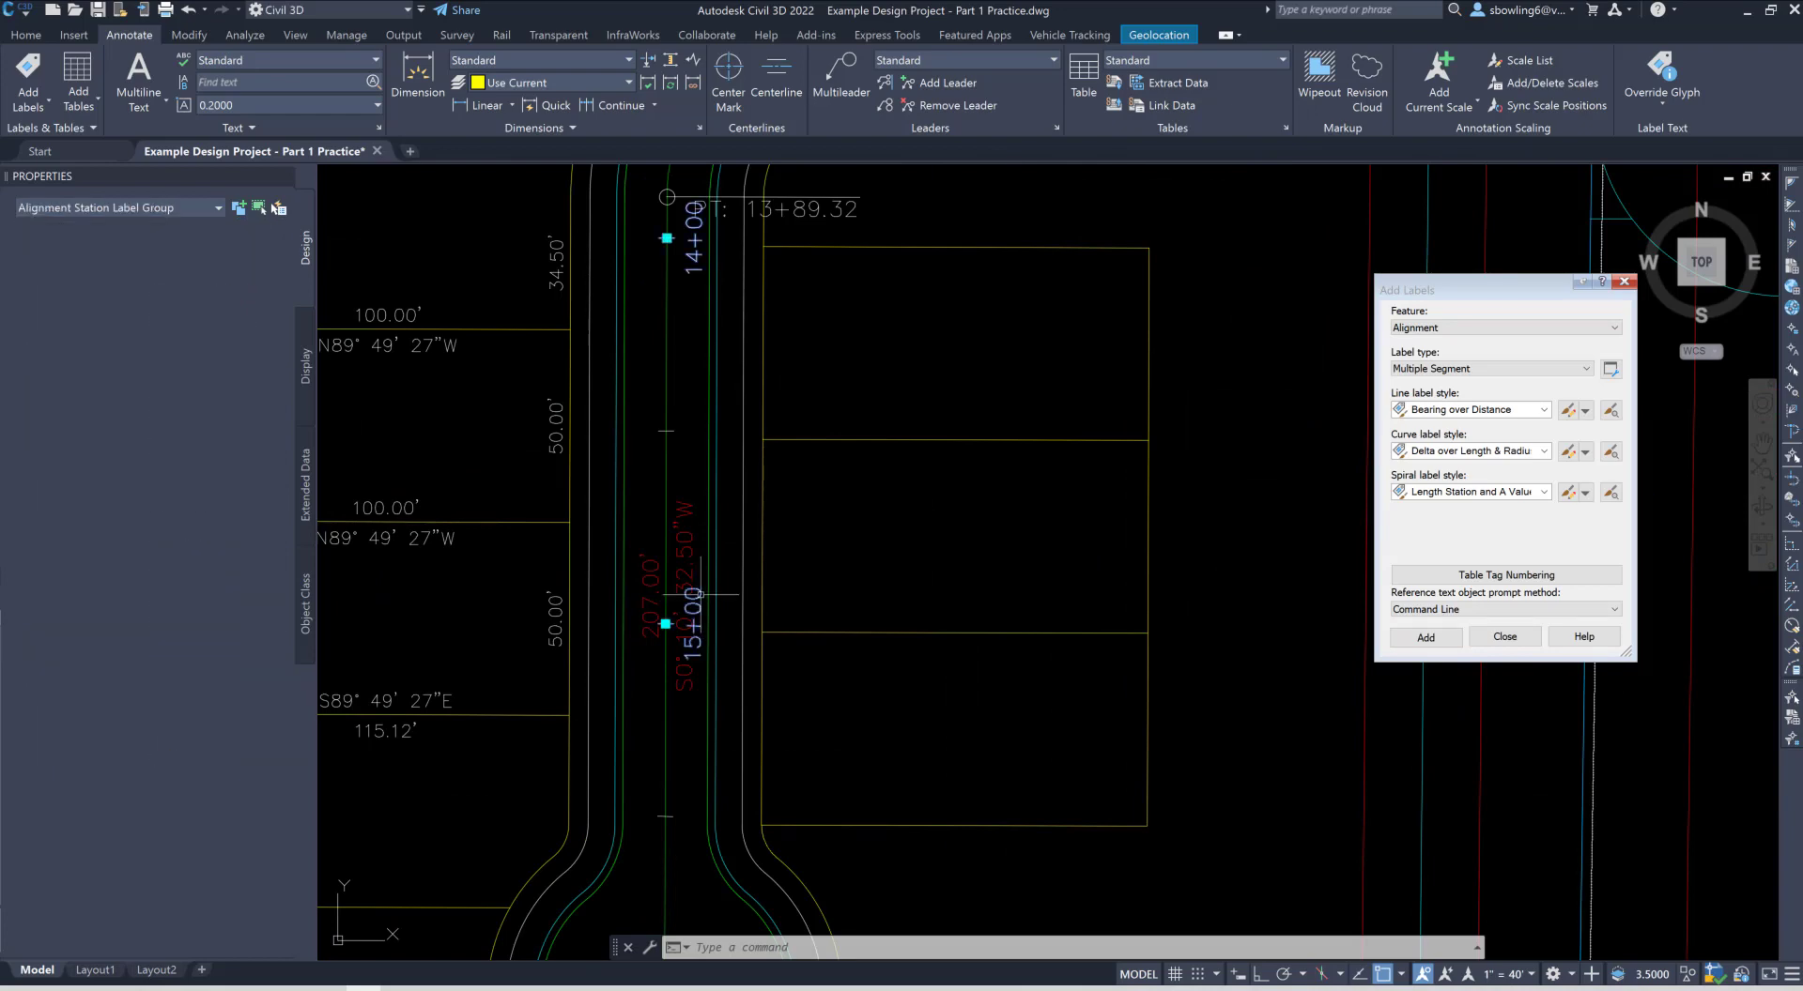
{"action": "key", "text": "Escape"}
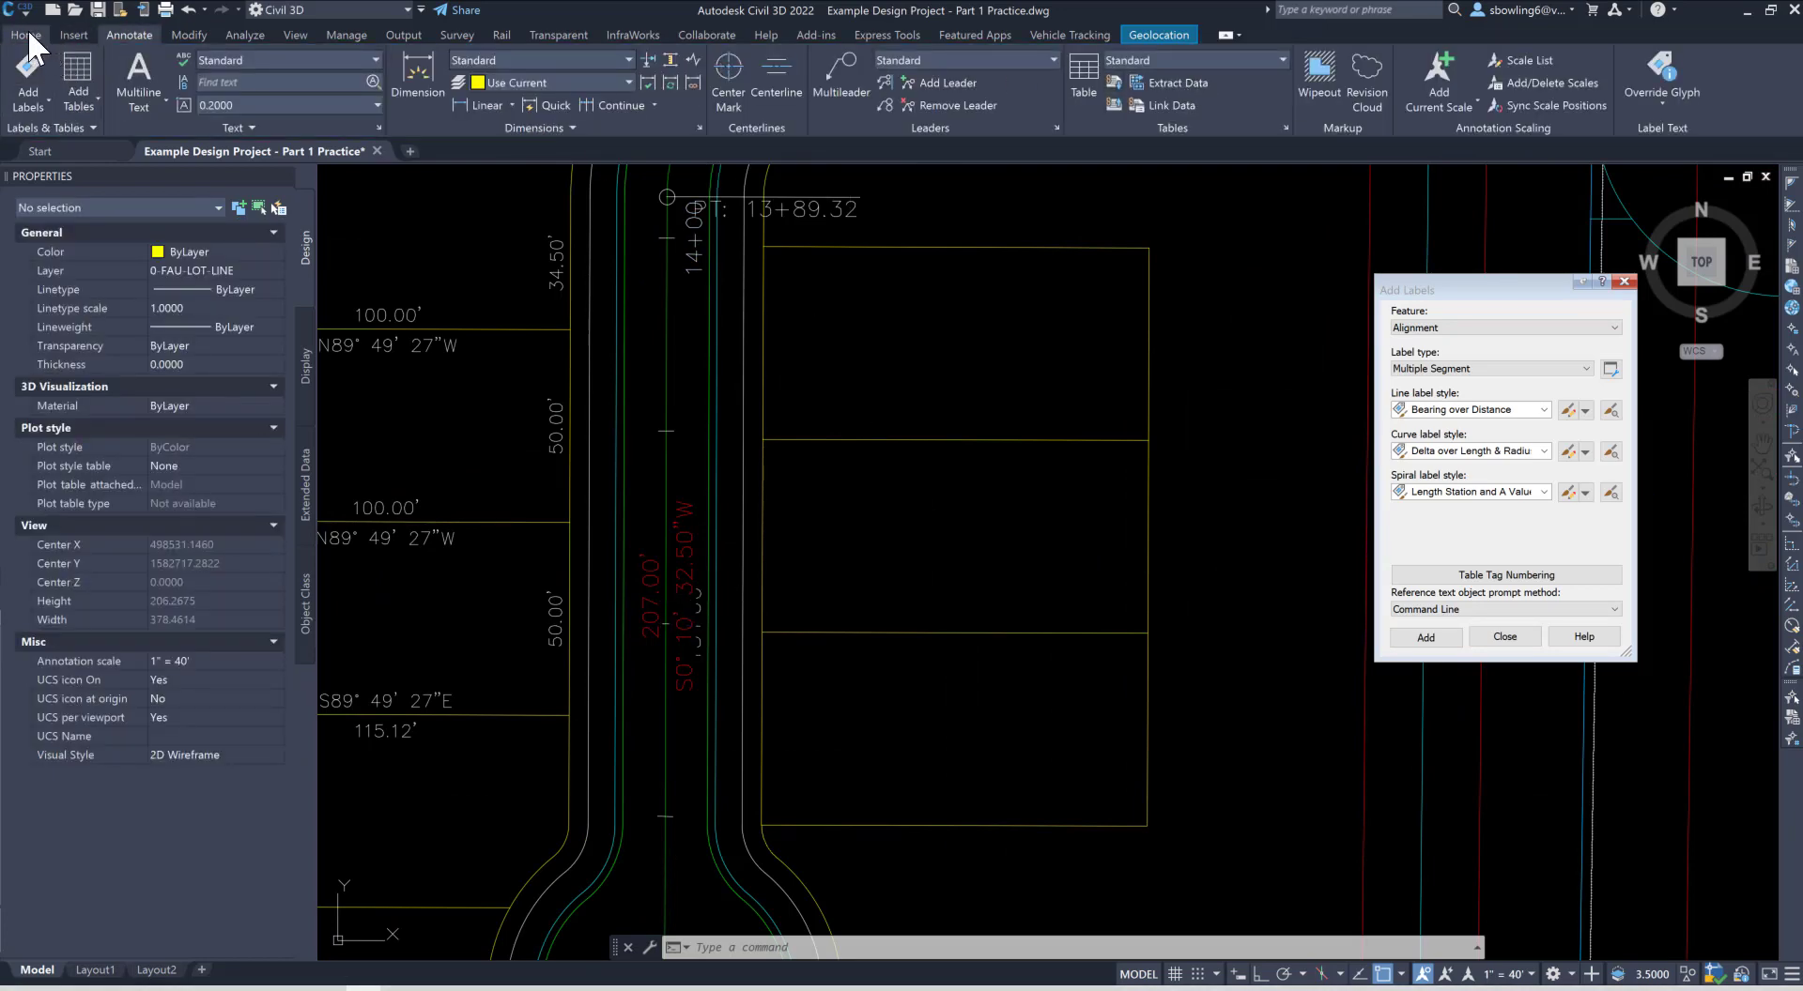
{"action": "left_click", "coordinate": [26, 35]}
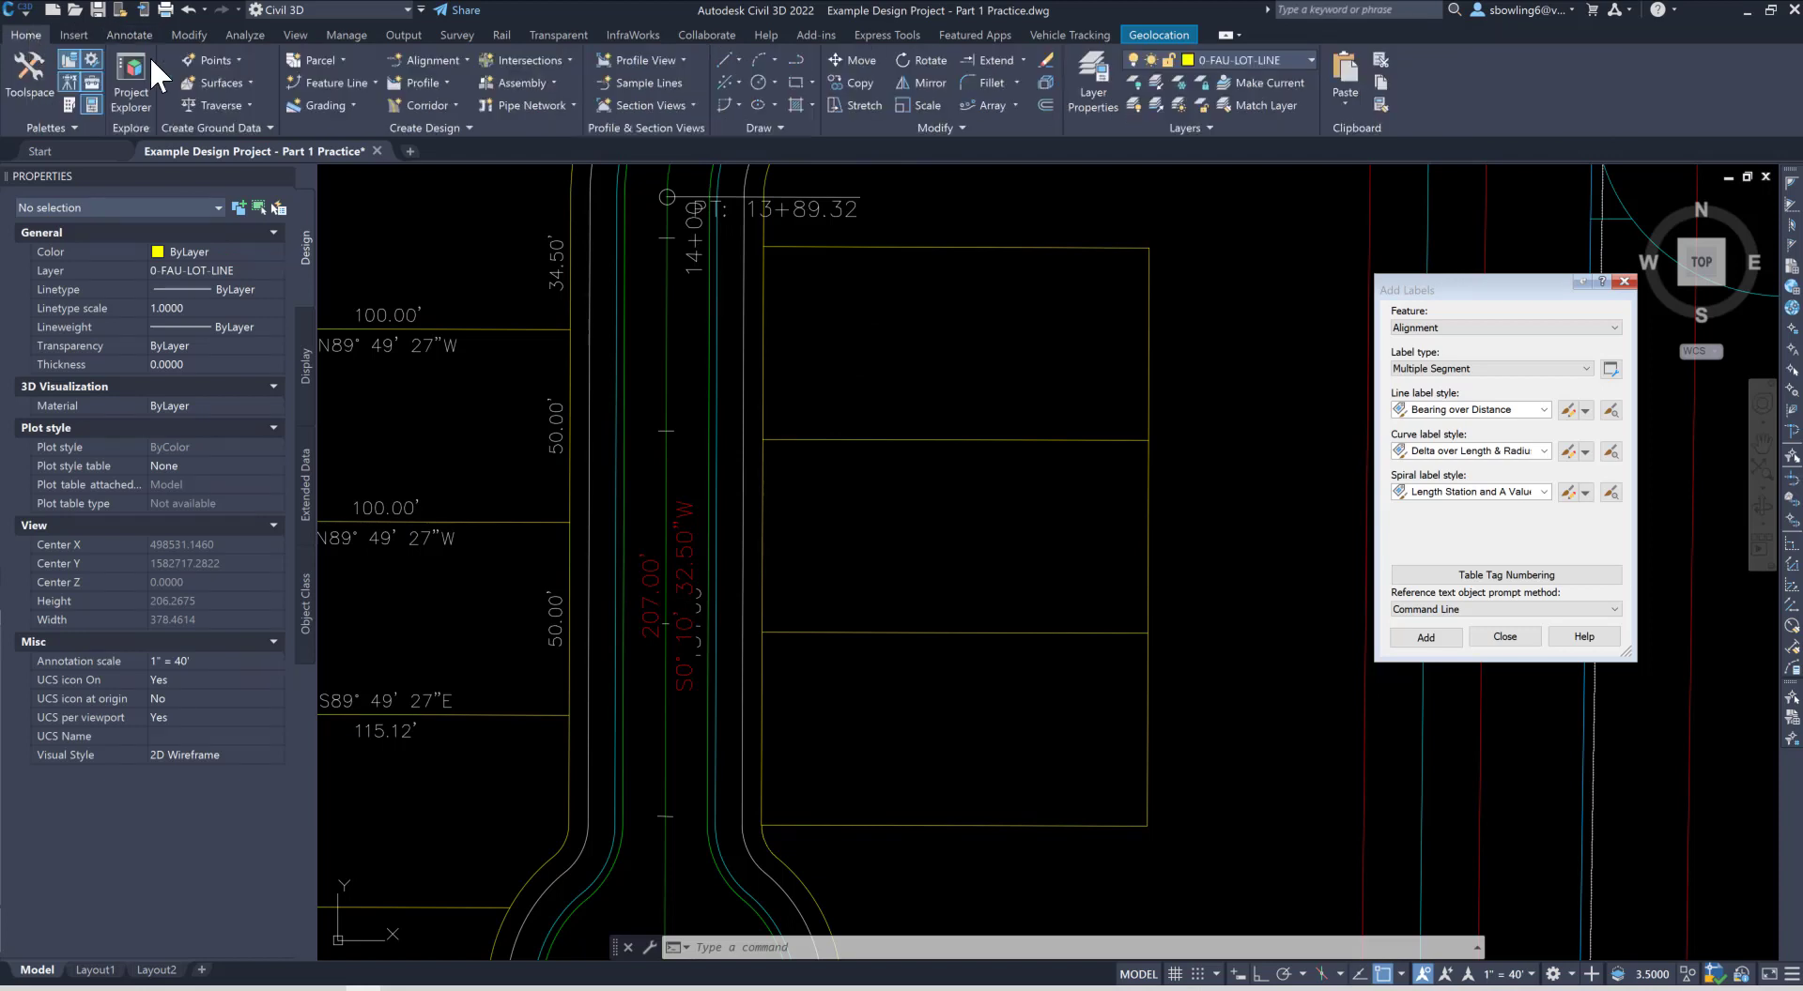
{"action": "left_click", "coordinate": [1175, 81]}
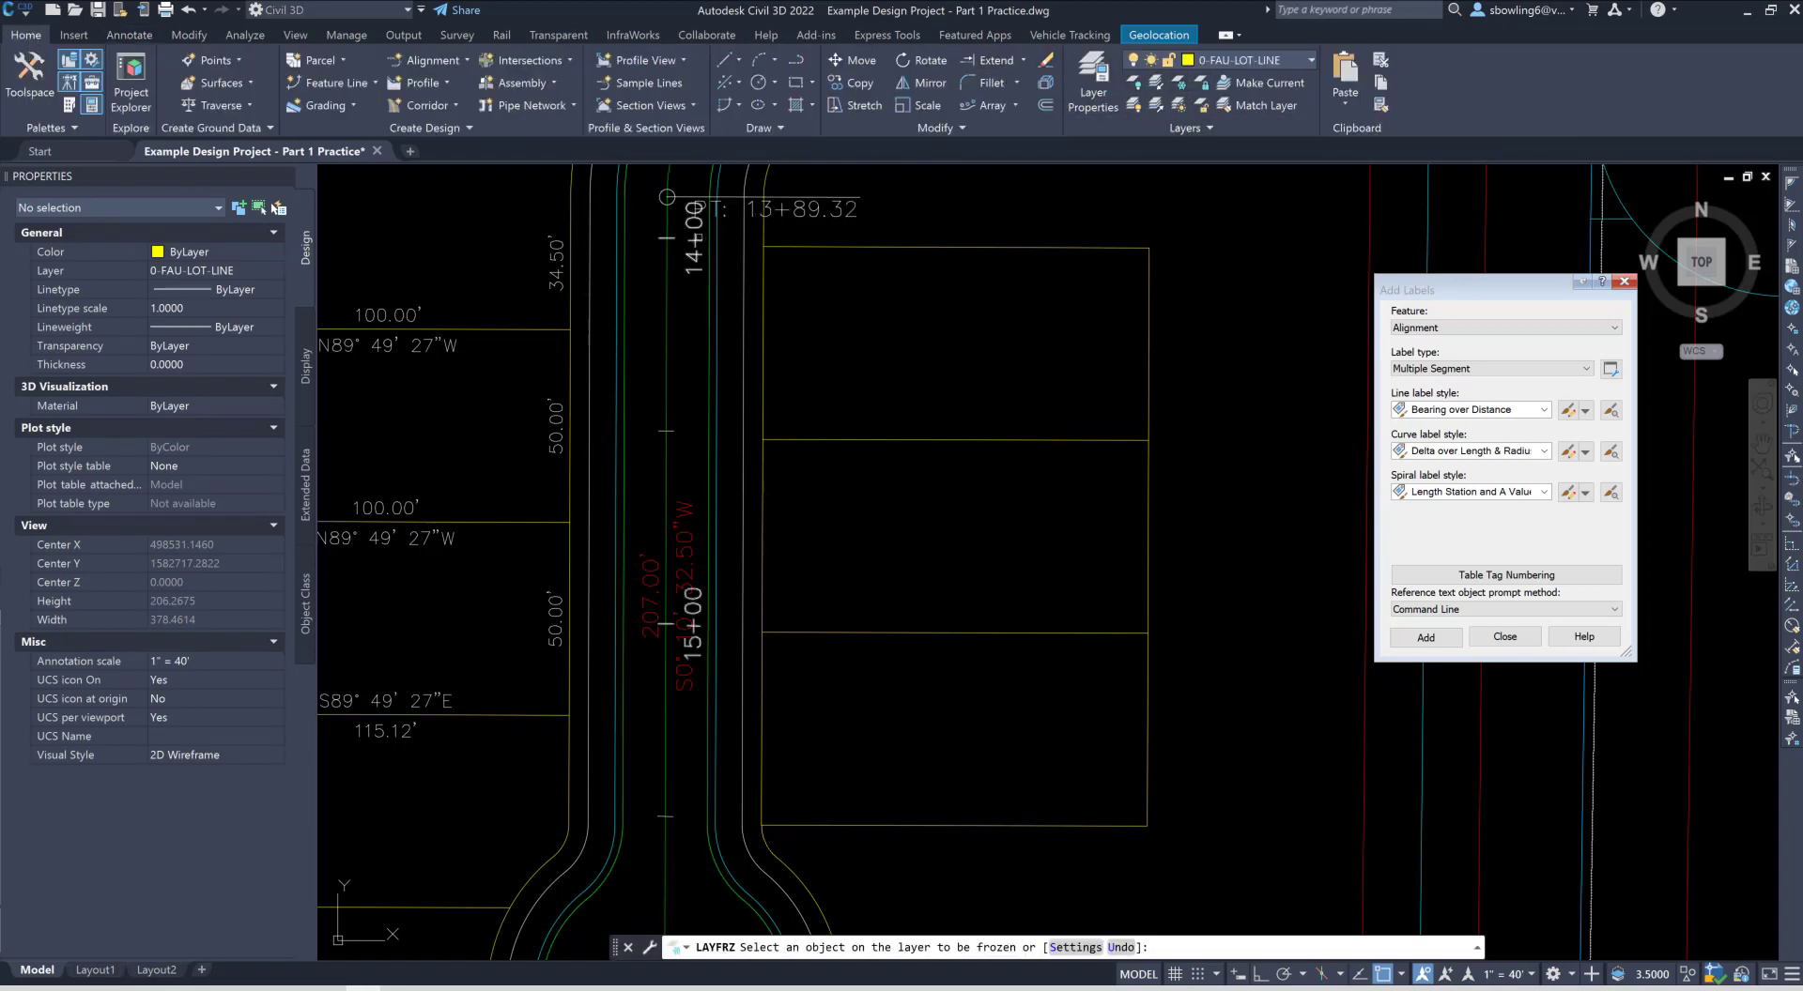
{"action": "left_click", "coordinate": [697, 239]}
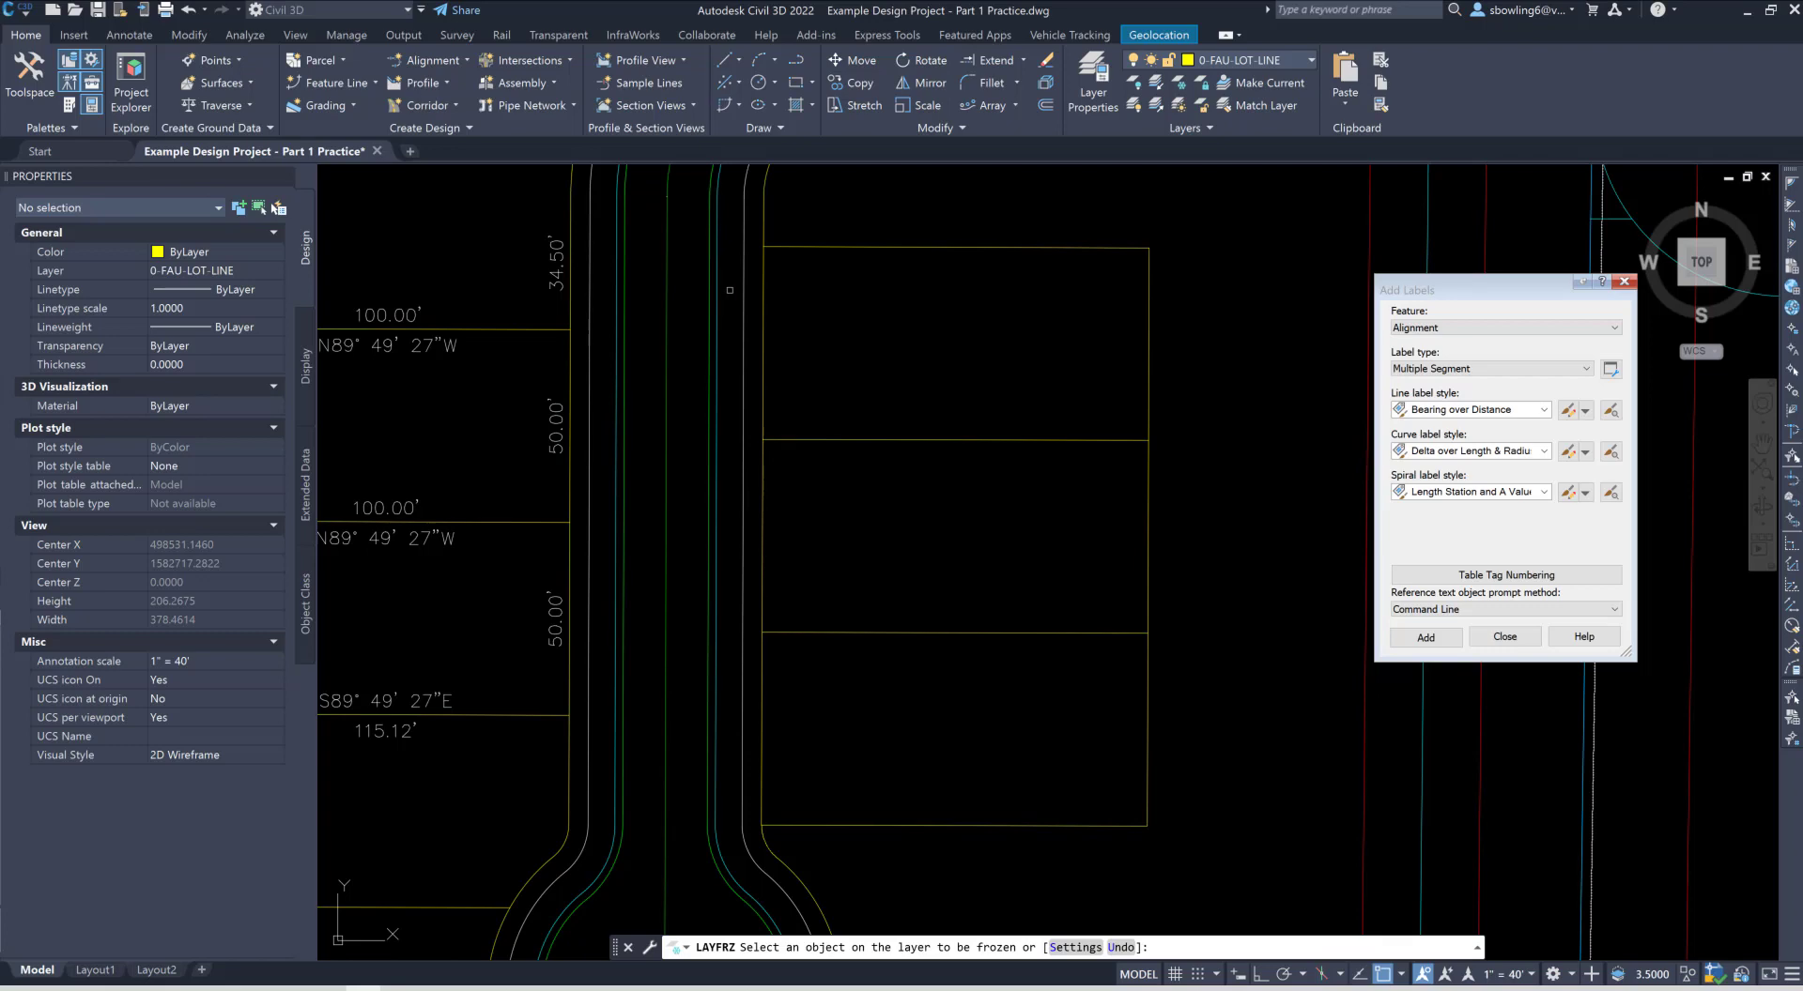
{"action": "scroll", "coordinate": [729, 290], "scroll_direction": "down", "scroll_amount": 2}
{"action": "key", "text": "Escape"}
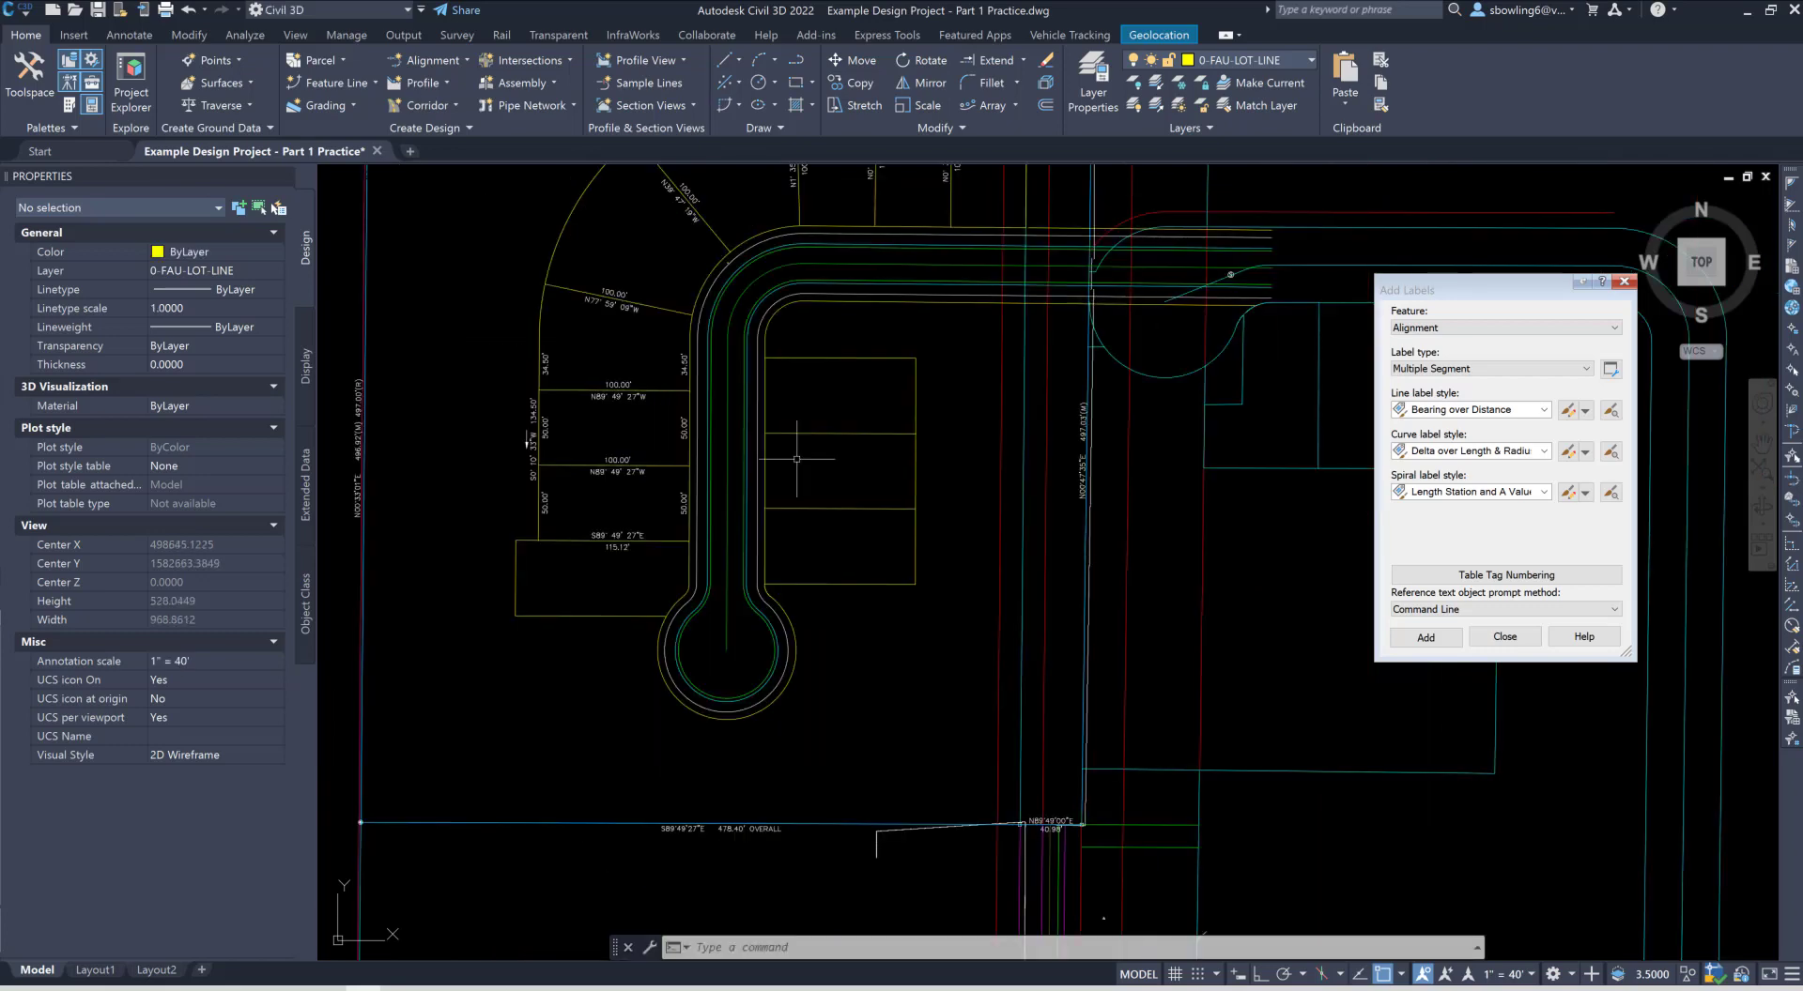
Step: Create a new layer named 0-FAU-CL-ALIGNMENT TEST in the Layer Properties Manager and set it as the current layer
{"action": "type", "text": "la"}
{"action": "key", "text": "Return"}
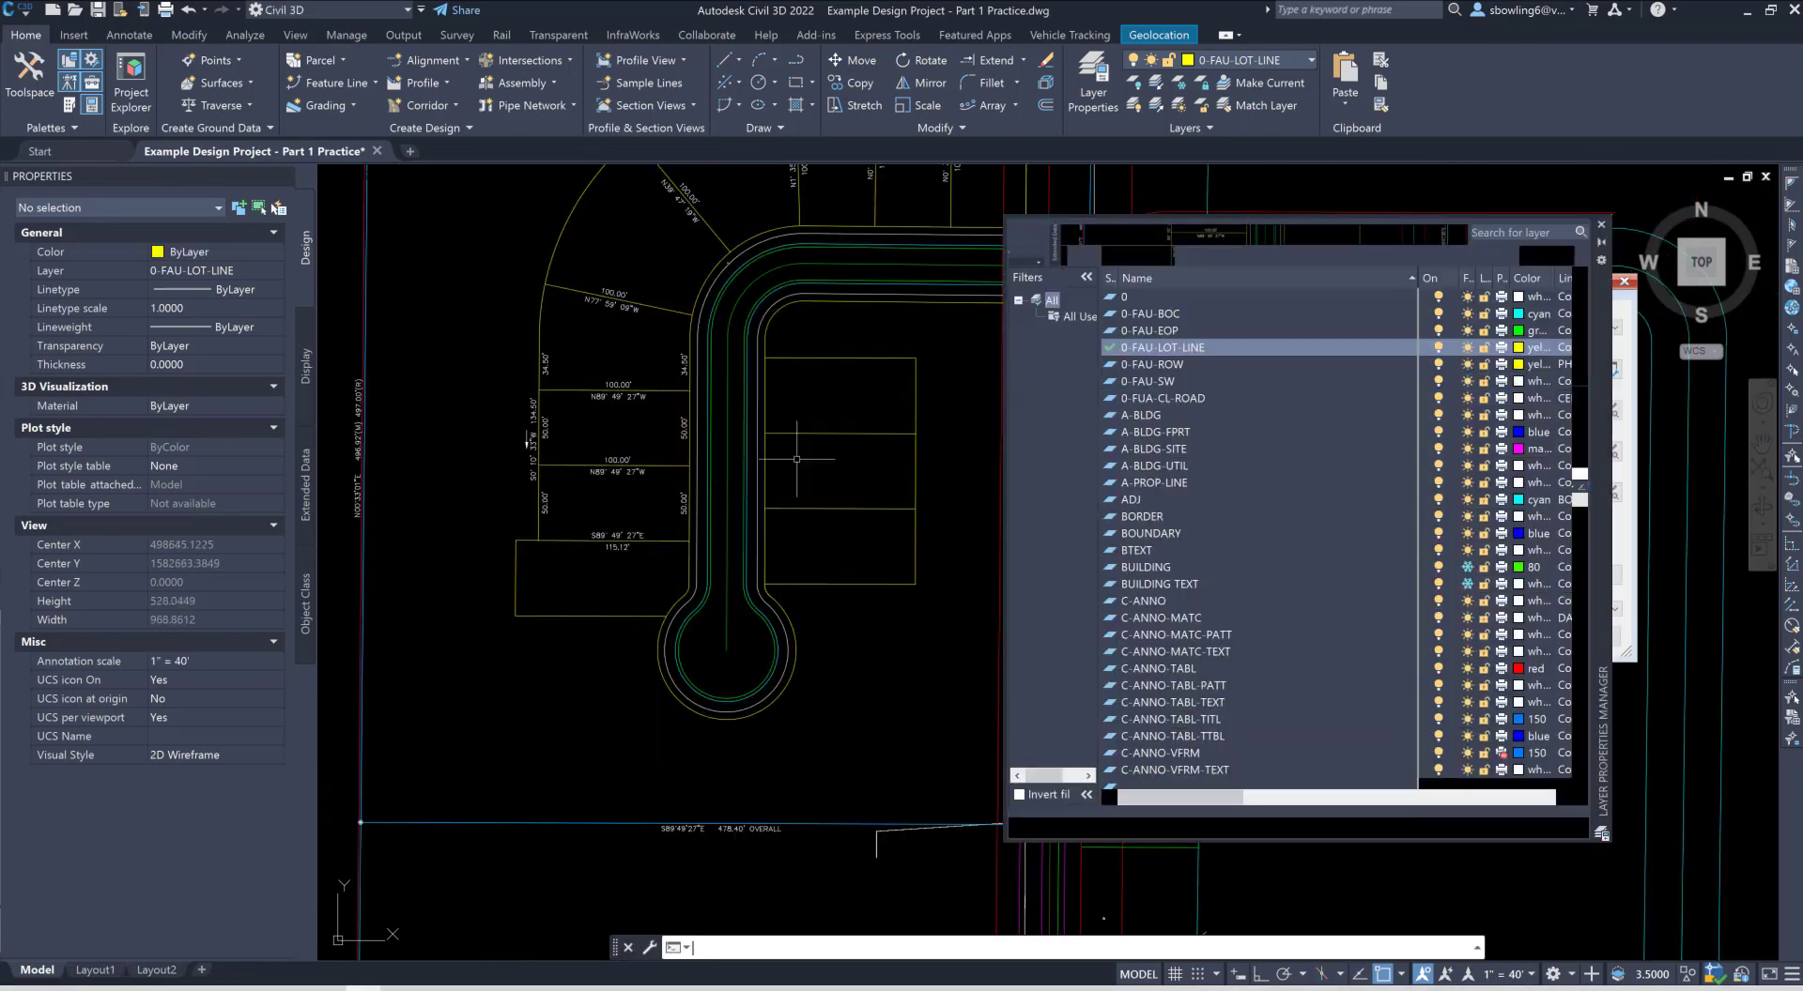
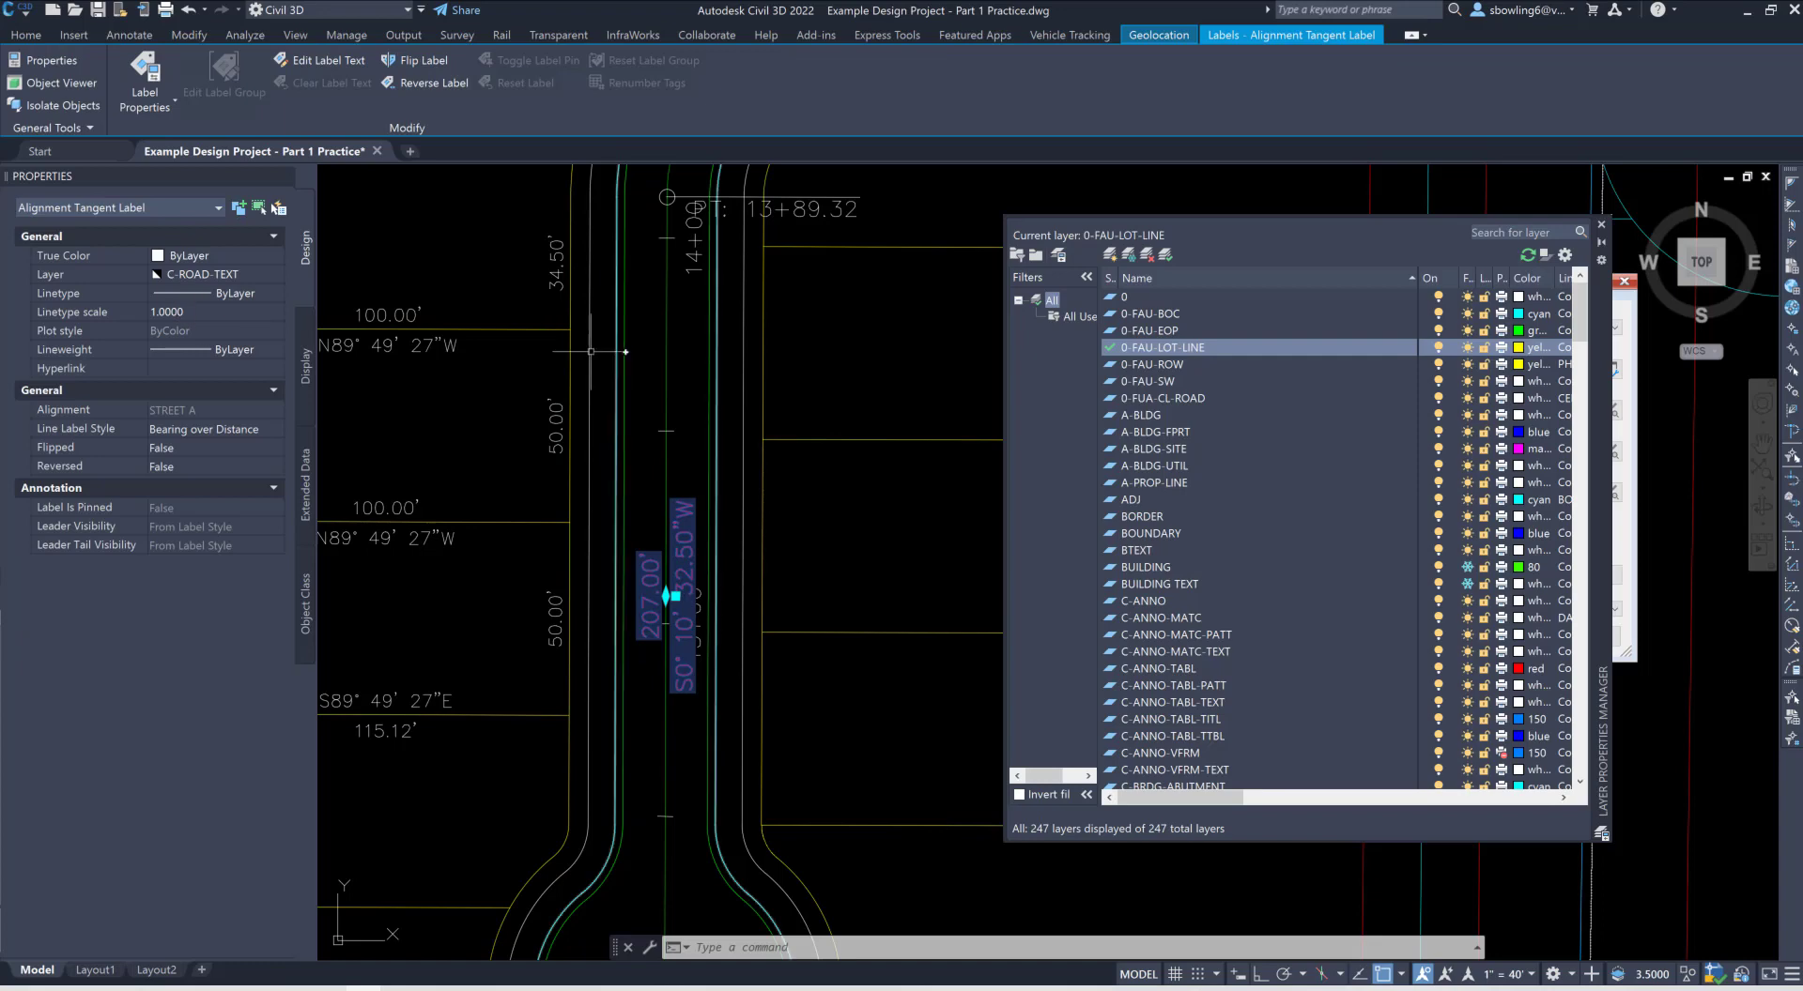
{"action": "scroll", "coordinate": [612, 610], "scroll_direction": "down", "scroll_amount": 2}
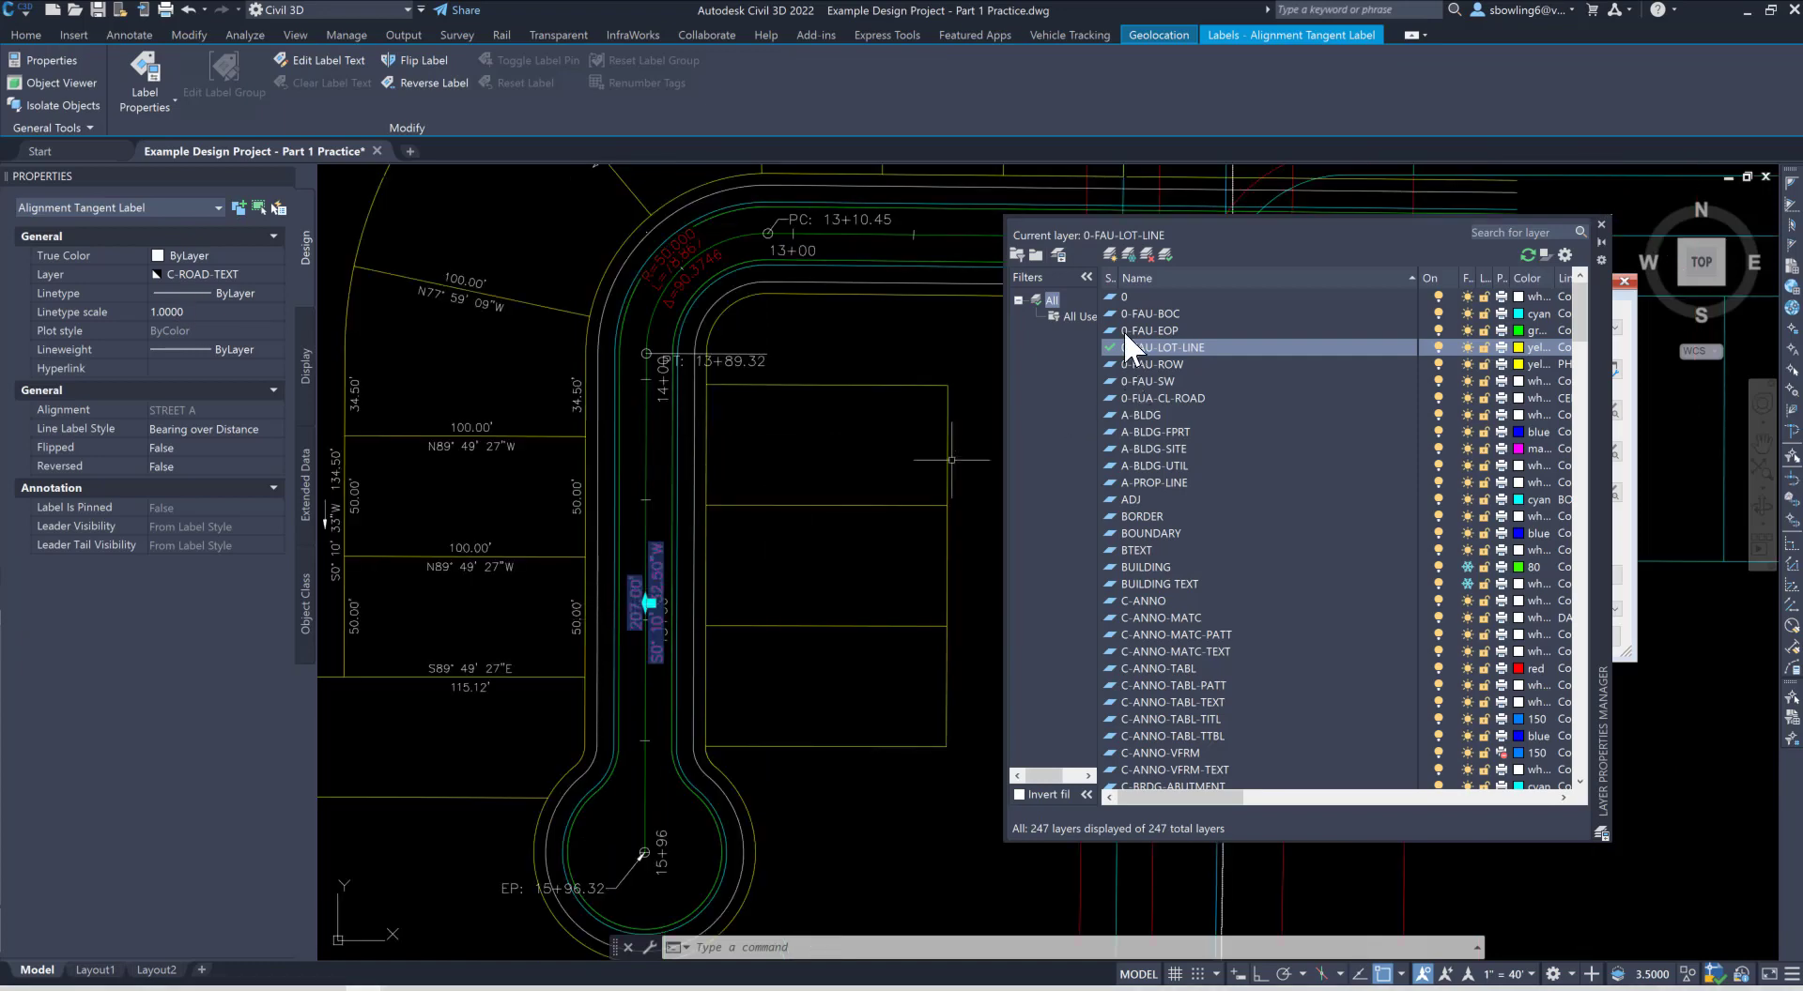
{"action": "key", "text": "Escape"}
{"action": "left_click", "coordinate": [1109, 254]}
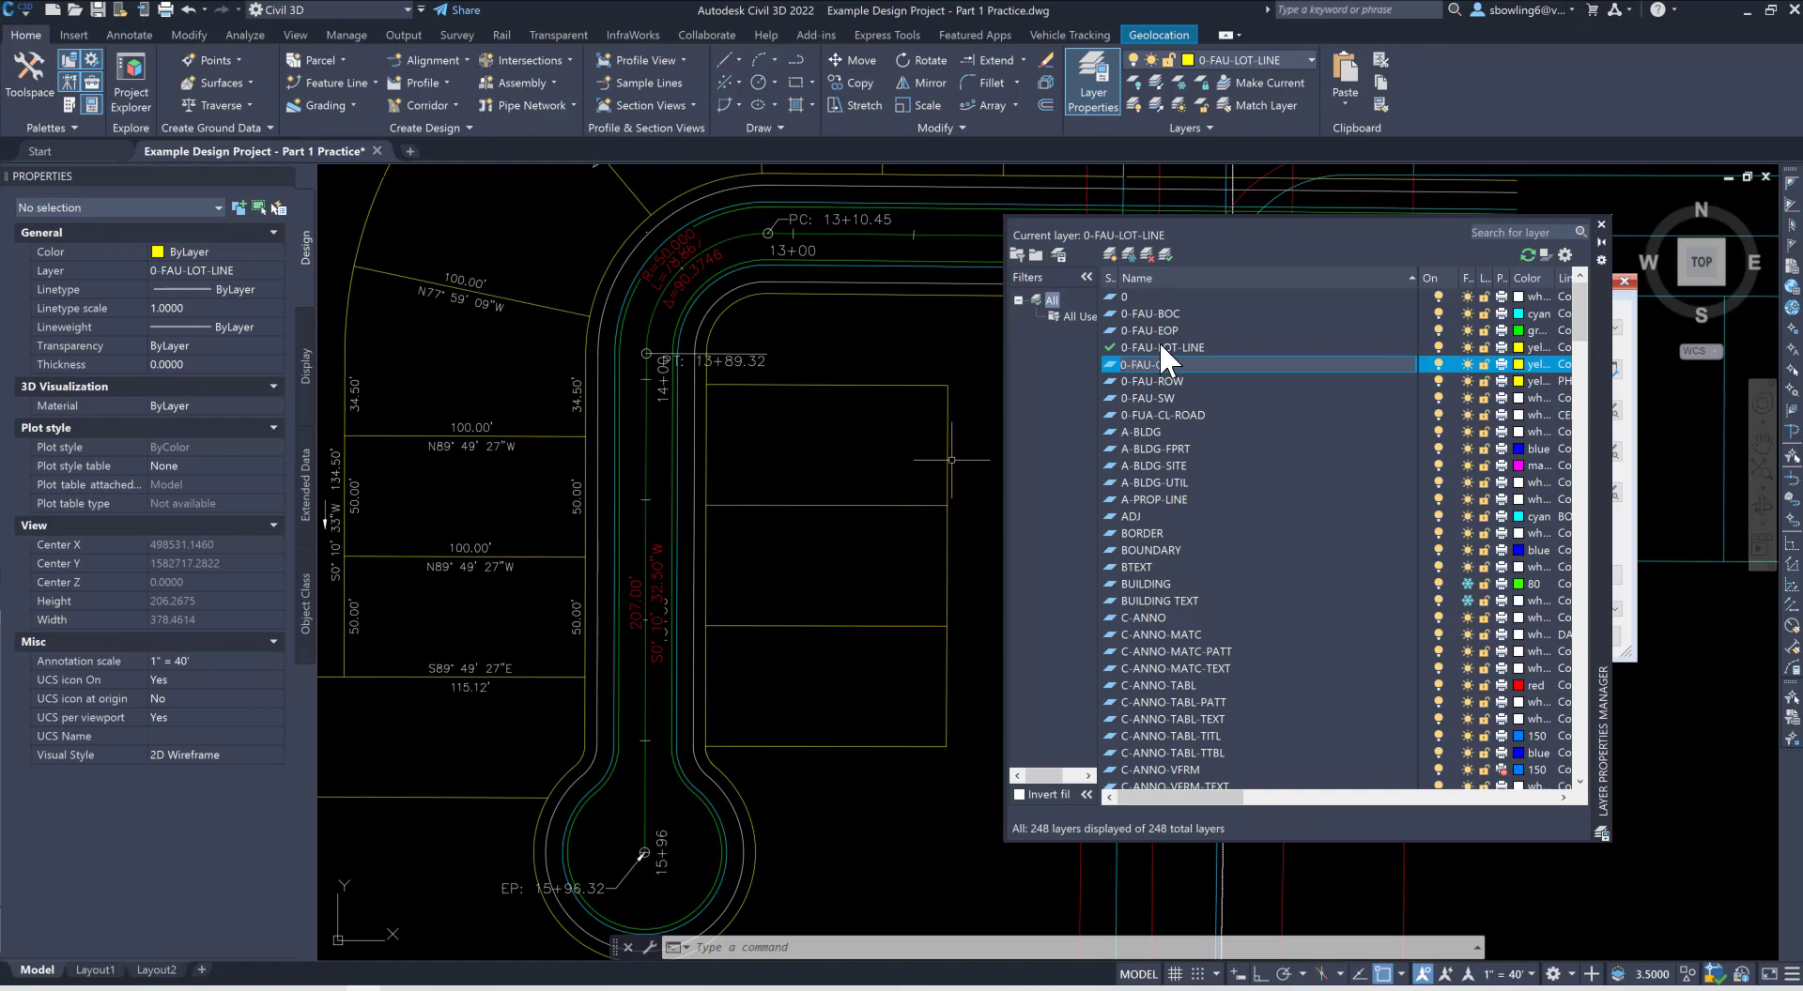
{"action": "type", "text": "0-FAU-ALIGNMENT TEST"}
{"action": "key", "text": "Return"}
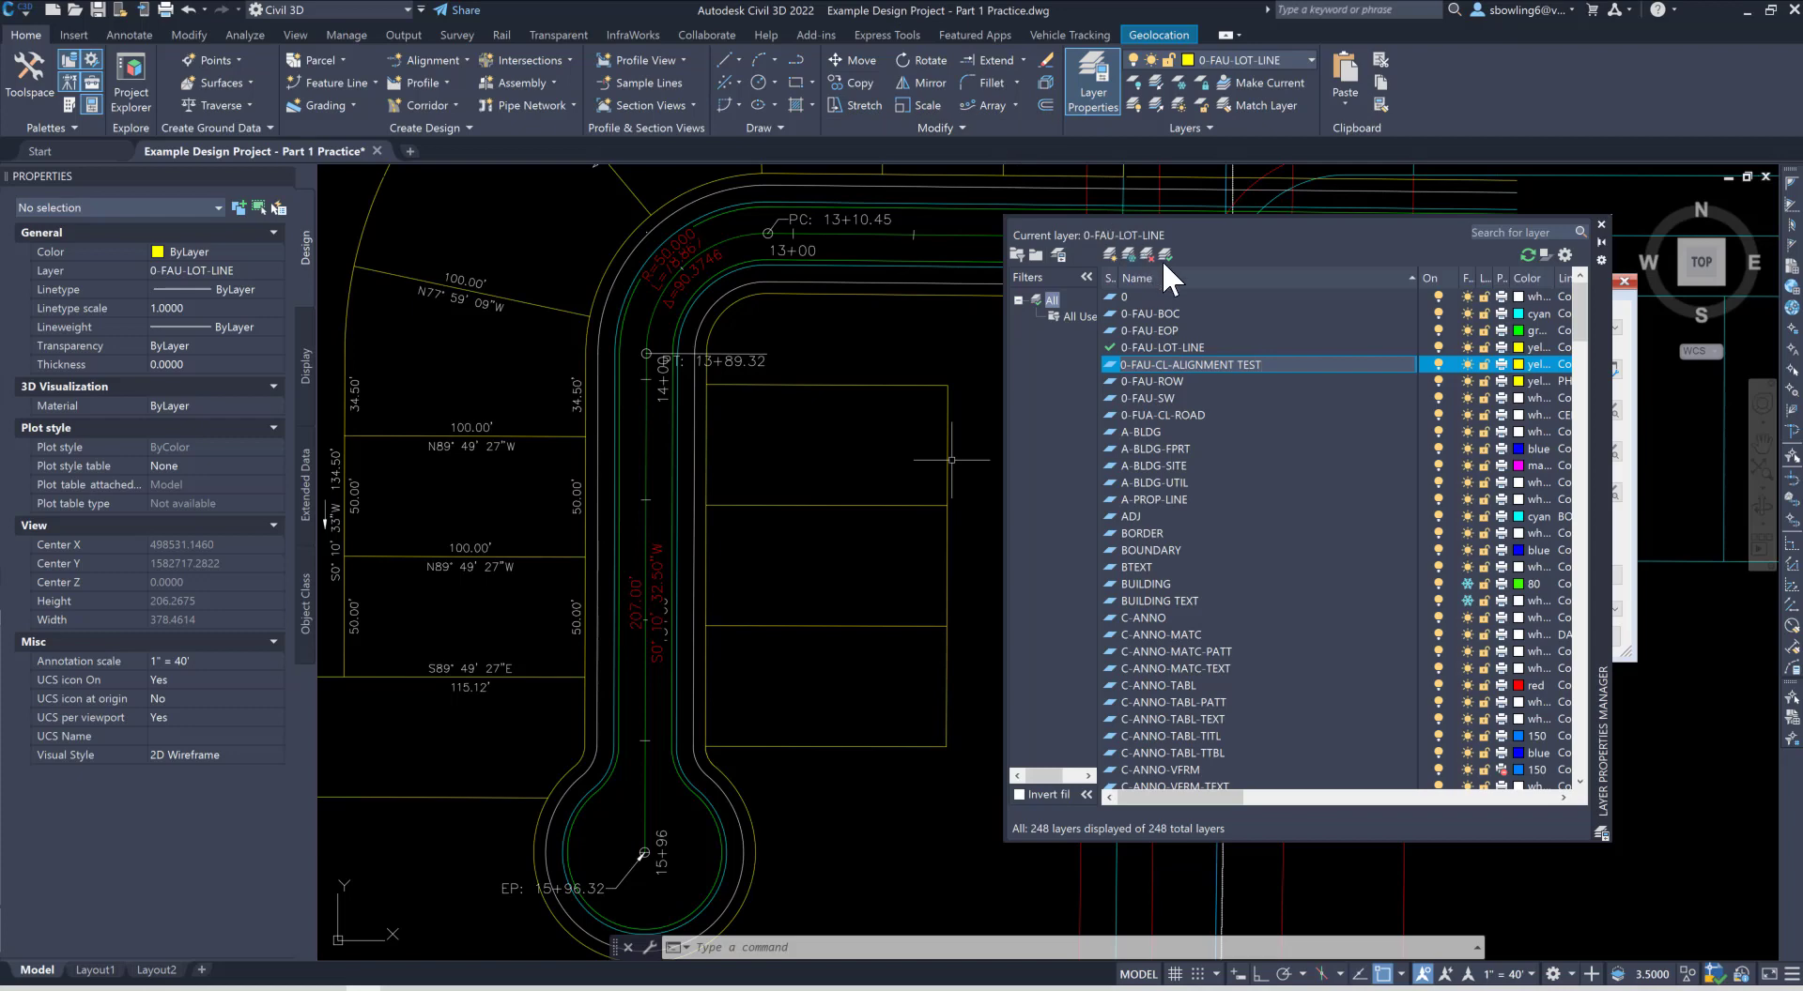
{"action": "double_click", "coordinate": [1275, 364]}
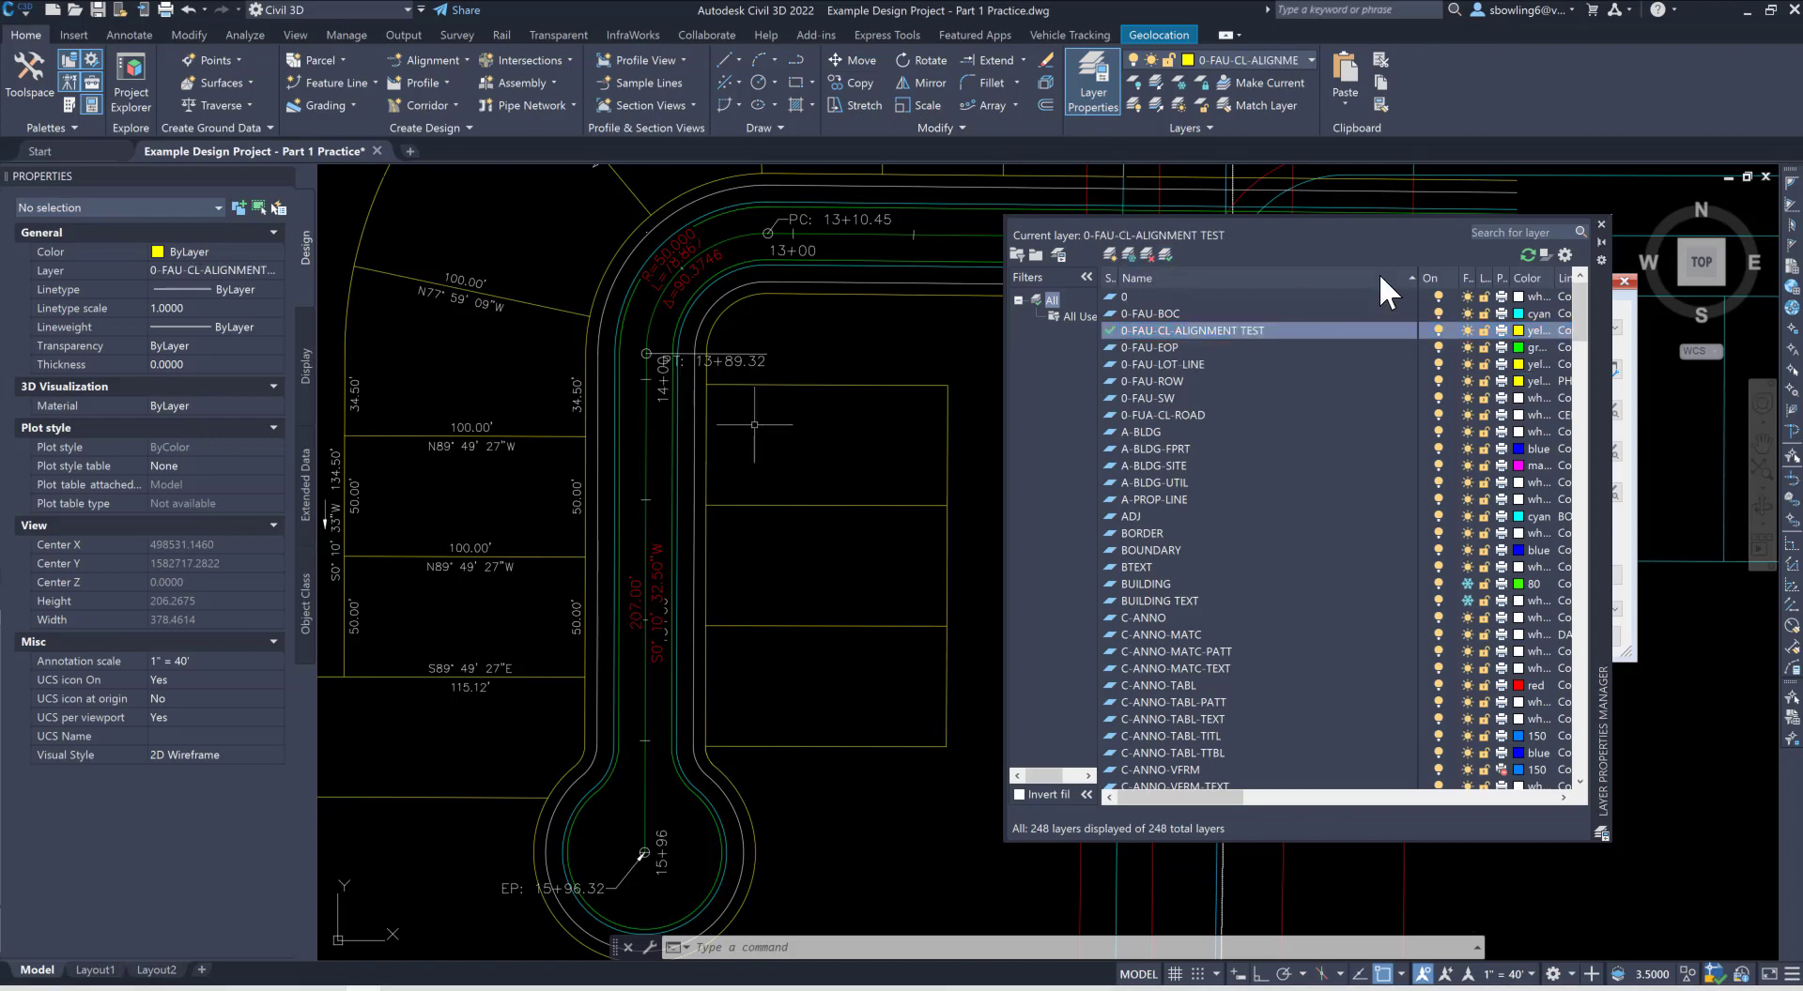
Step: Rename the new alignment label layer as 0-FAU-CL-ALIGNMENT TEXT
{"action": "right_click", "coordinate": [1226, 331]}
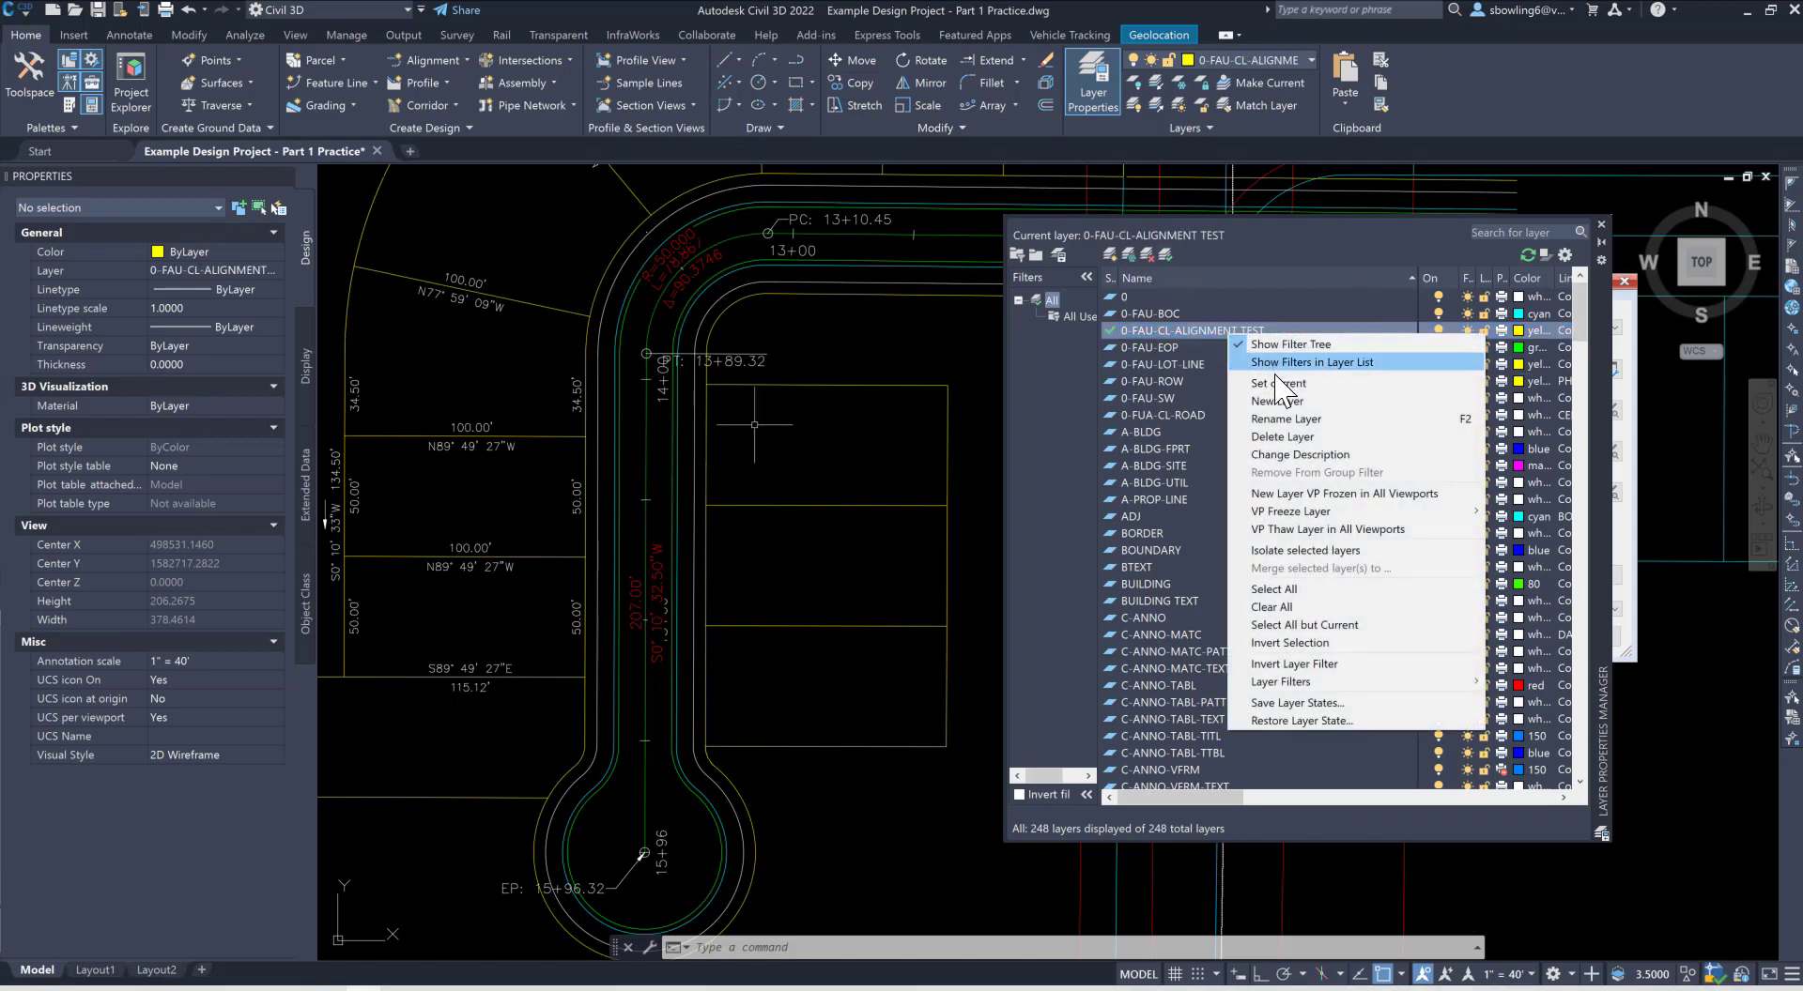
{"action": "left_click", "coordinate": [1200, 335]}
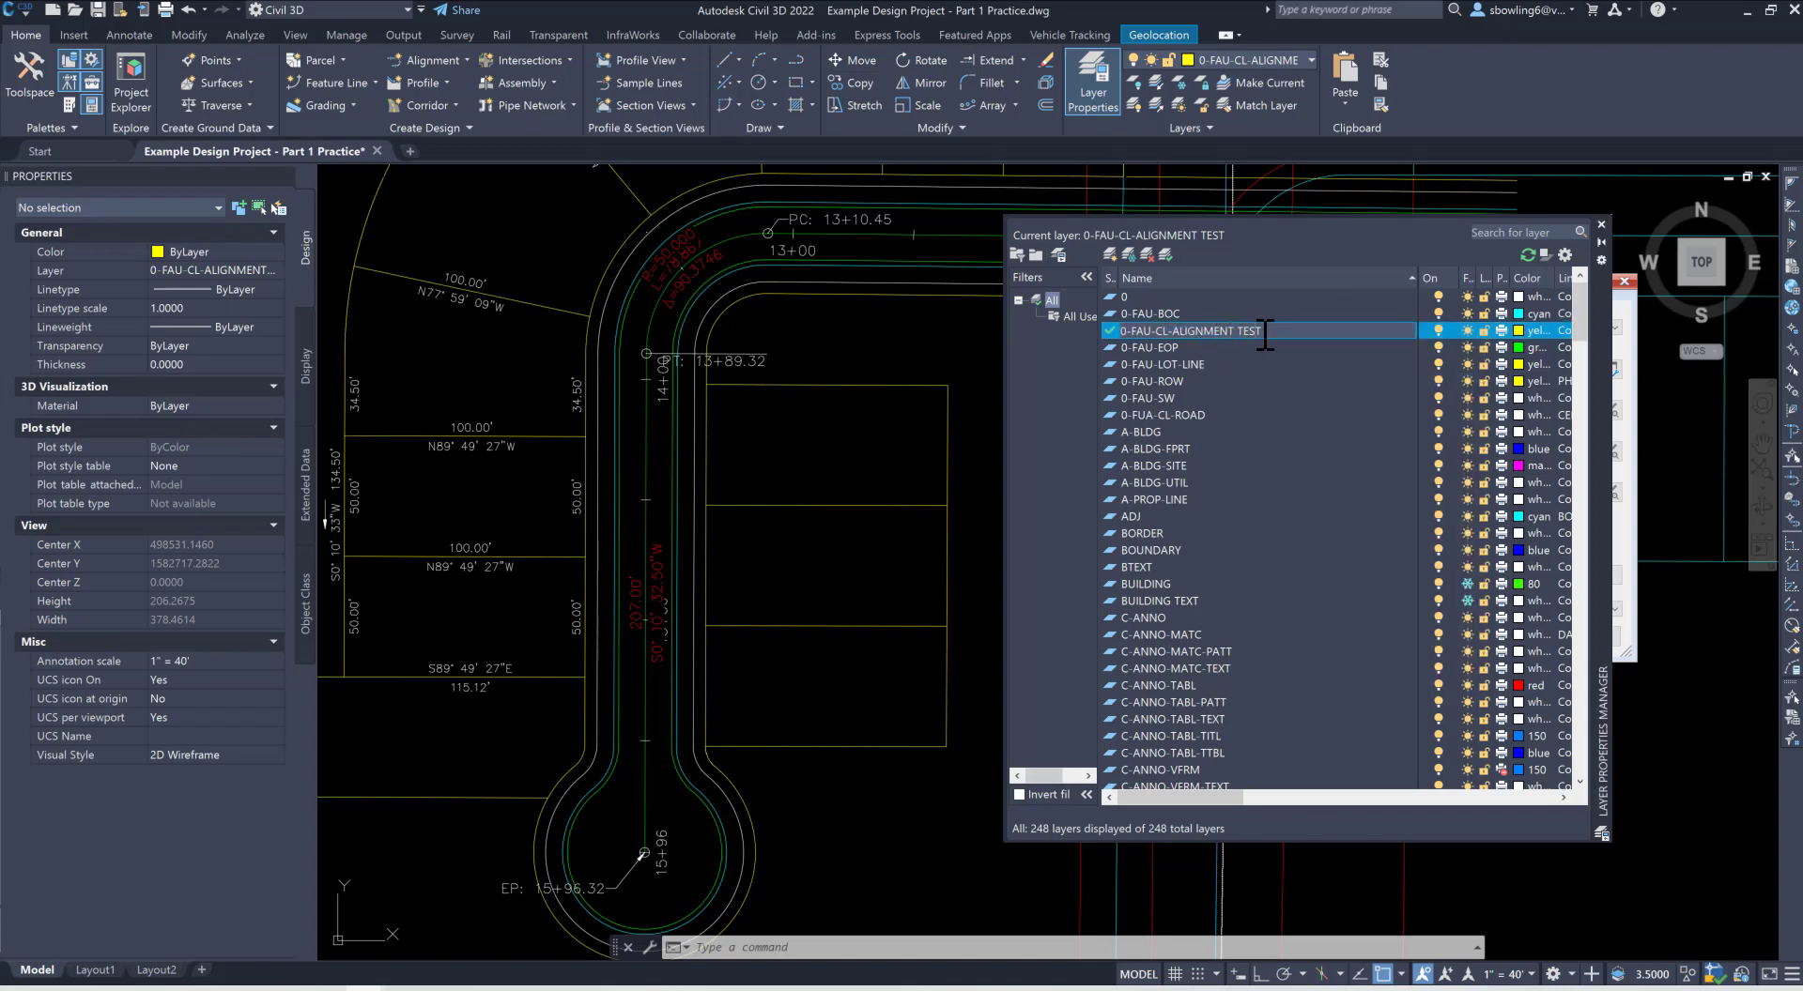
{"action": "left_click", "coordinate": [1320, 413]}
Step: Assign the three STREET A segment labels, one curve and two tangents, to the 0-FAU-CL-ALIGNMENT TEXT layer
{"action": "left_click", "coordinate": [695, 268]}
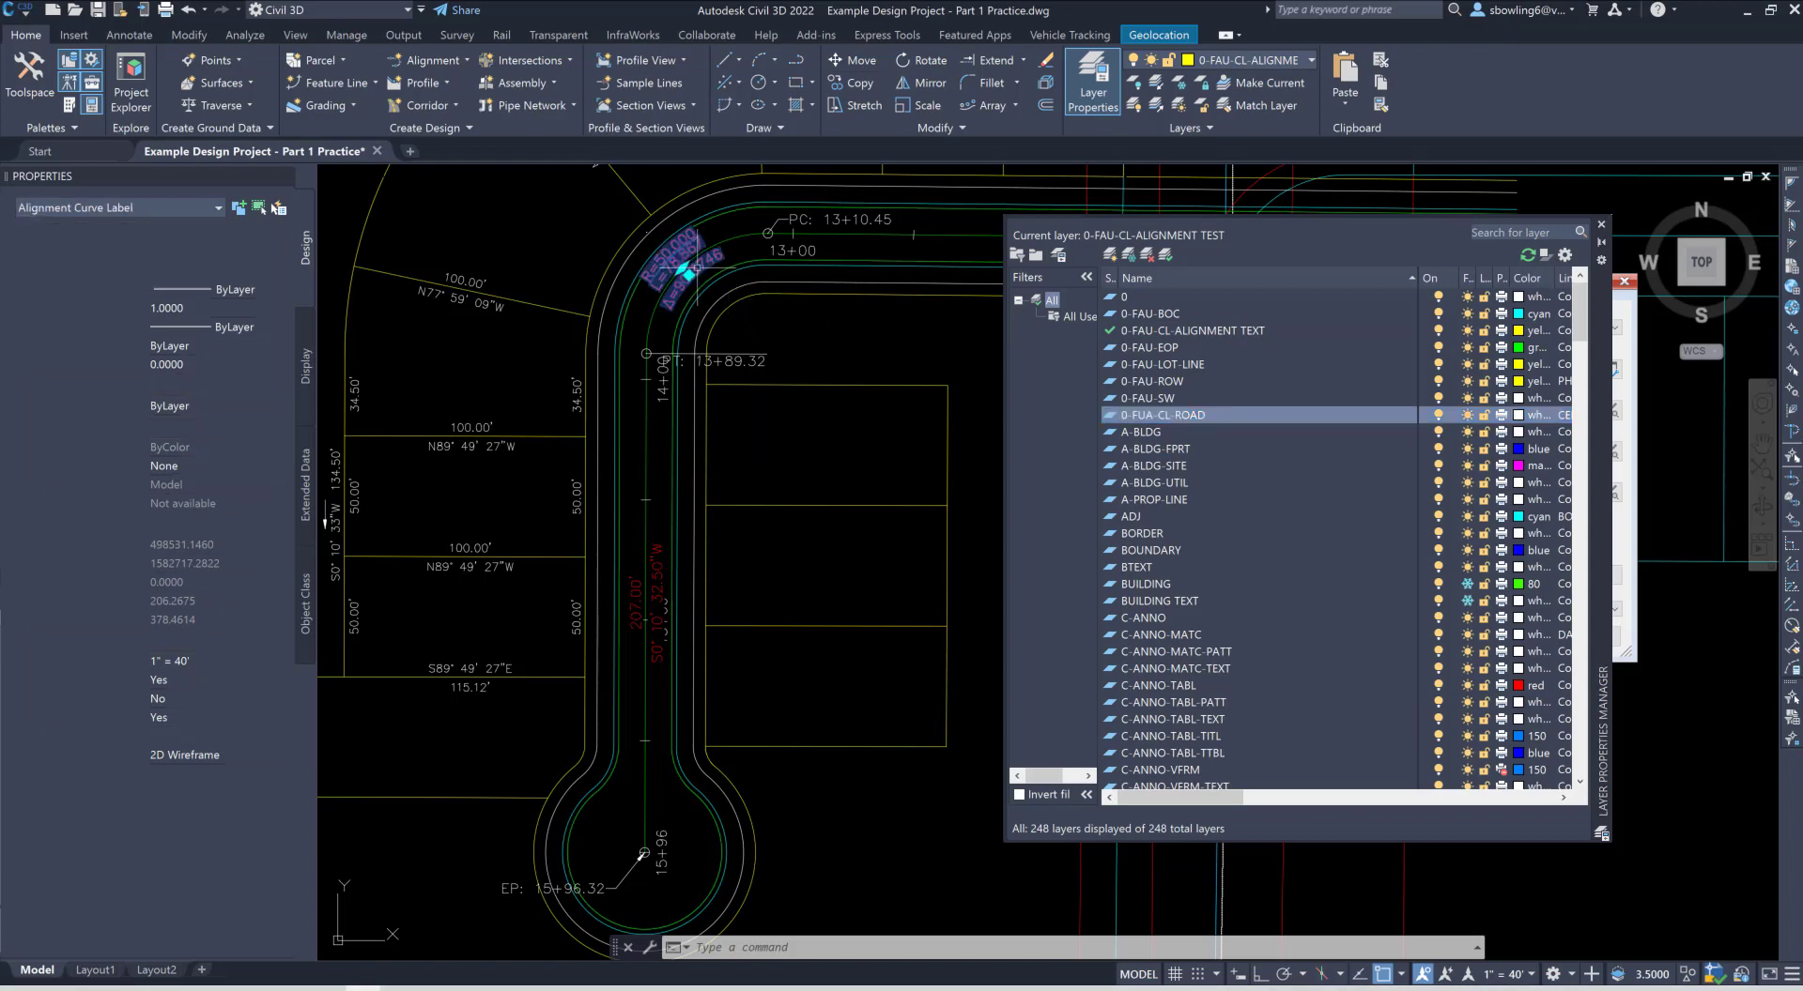
{"action": "left_click", "coordinate": [655, 573]}
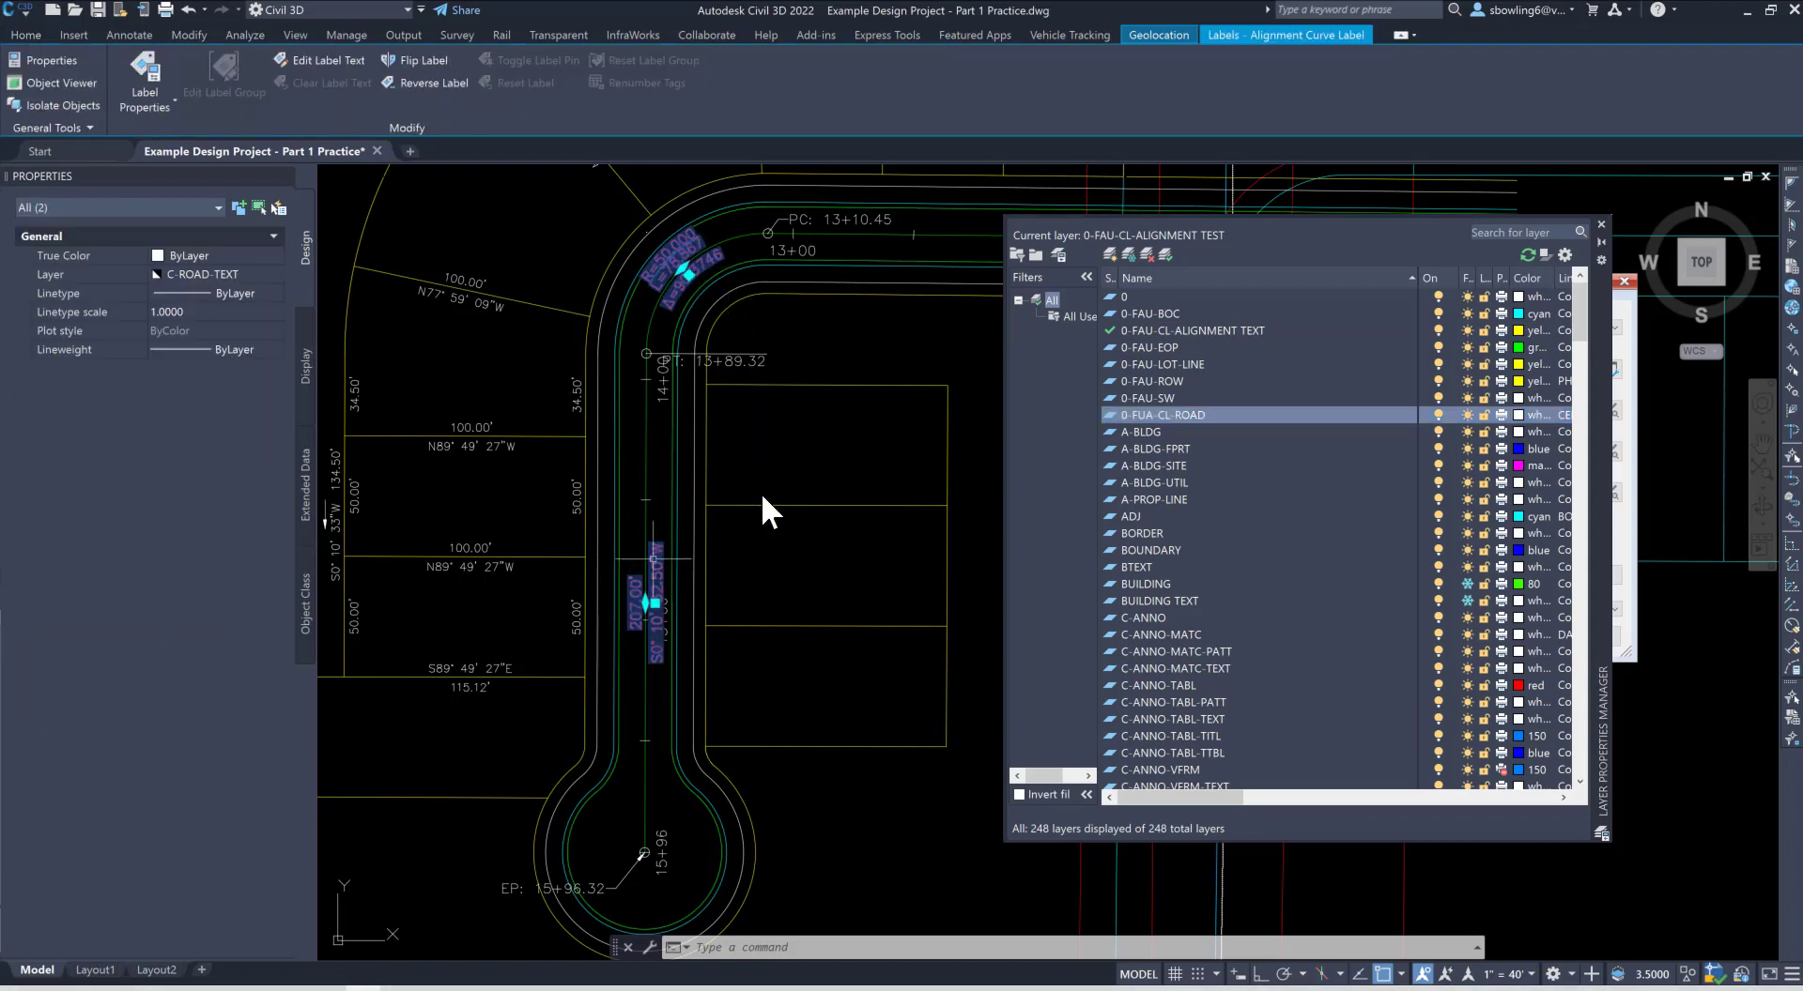
{"action": "scroll", "coordinate": [657, 564], "scroll_direction": "down", "scroll_amount": 2}
{"action": "left_click", "coordinate": [908, 363]}
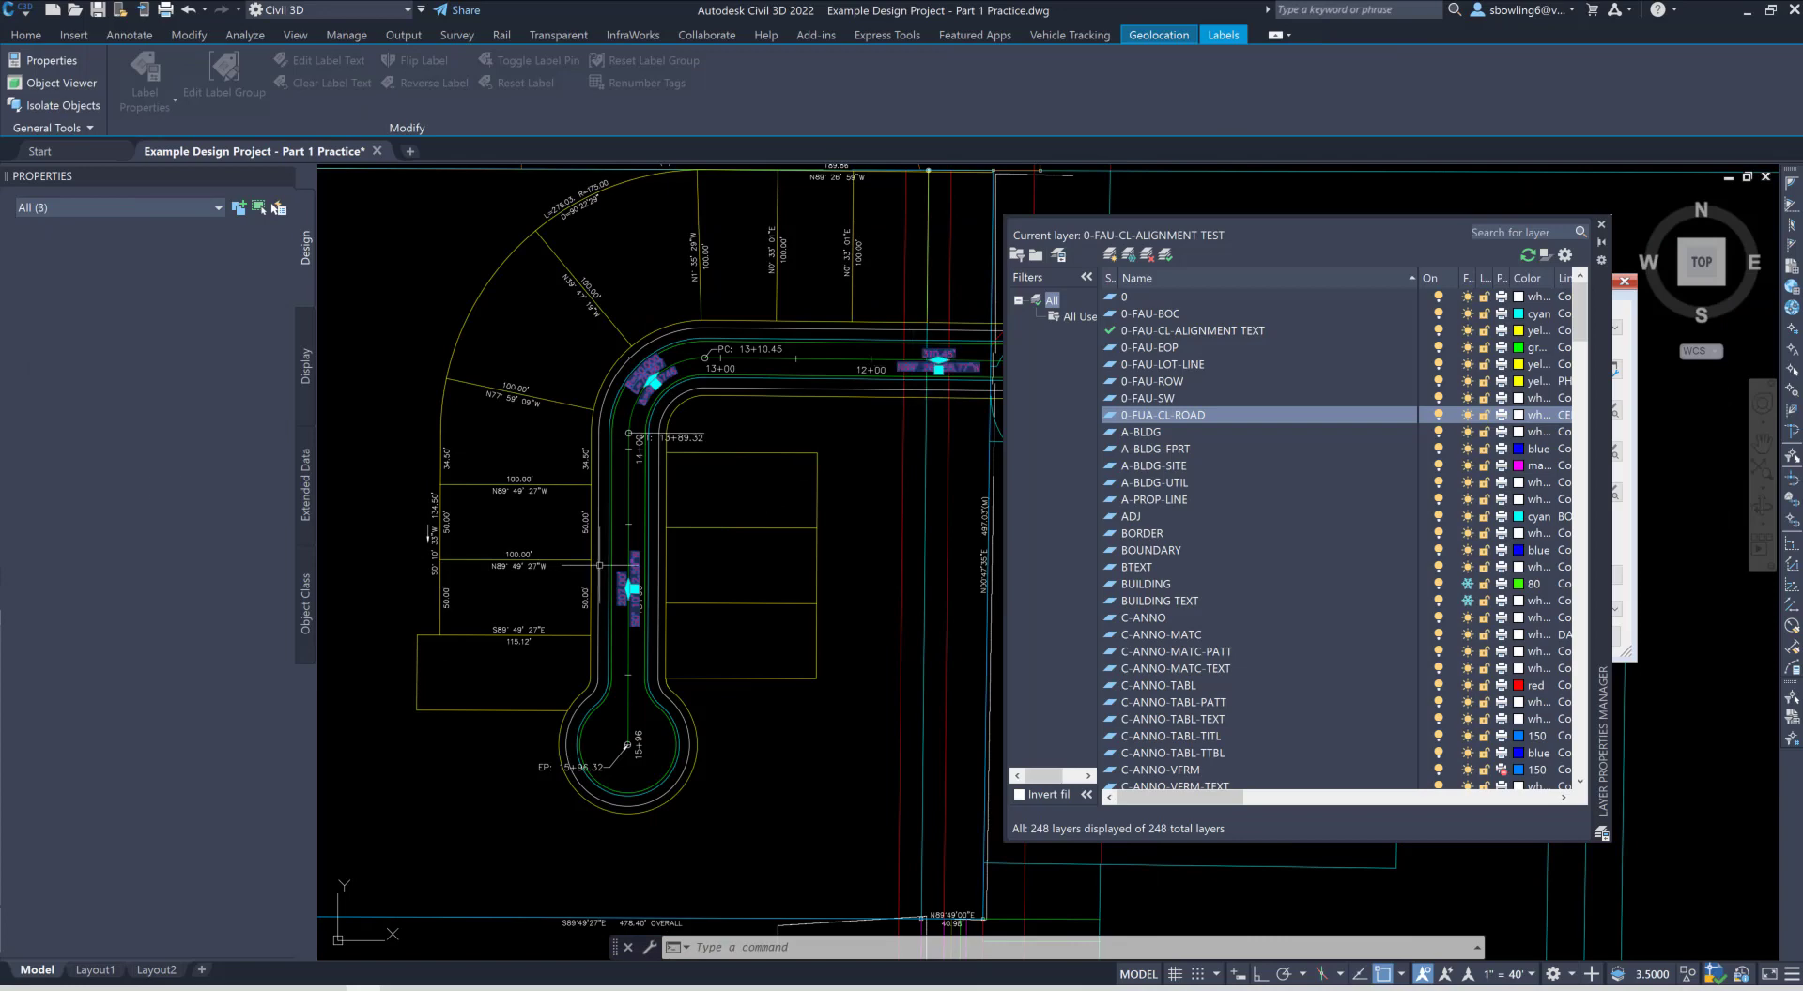
{"action": "left_click", "coordinate": [200, 274]}
{"action": "left_click", "coordinate": [200, 274]}
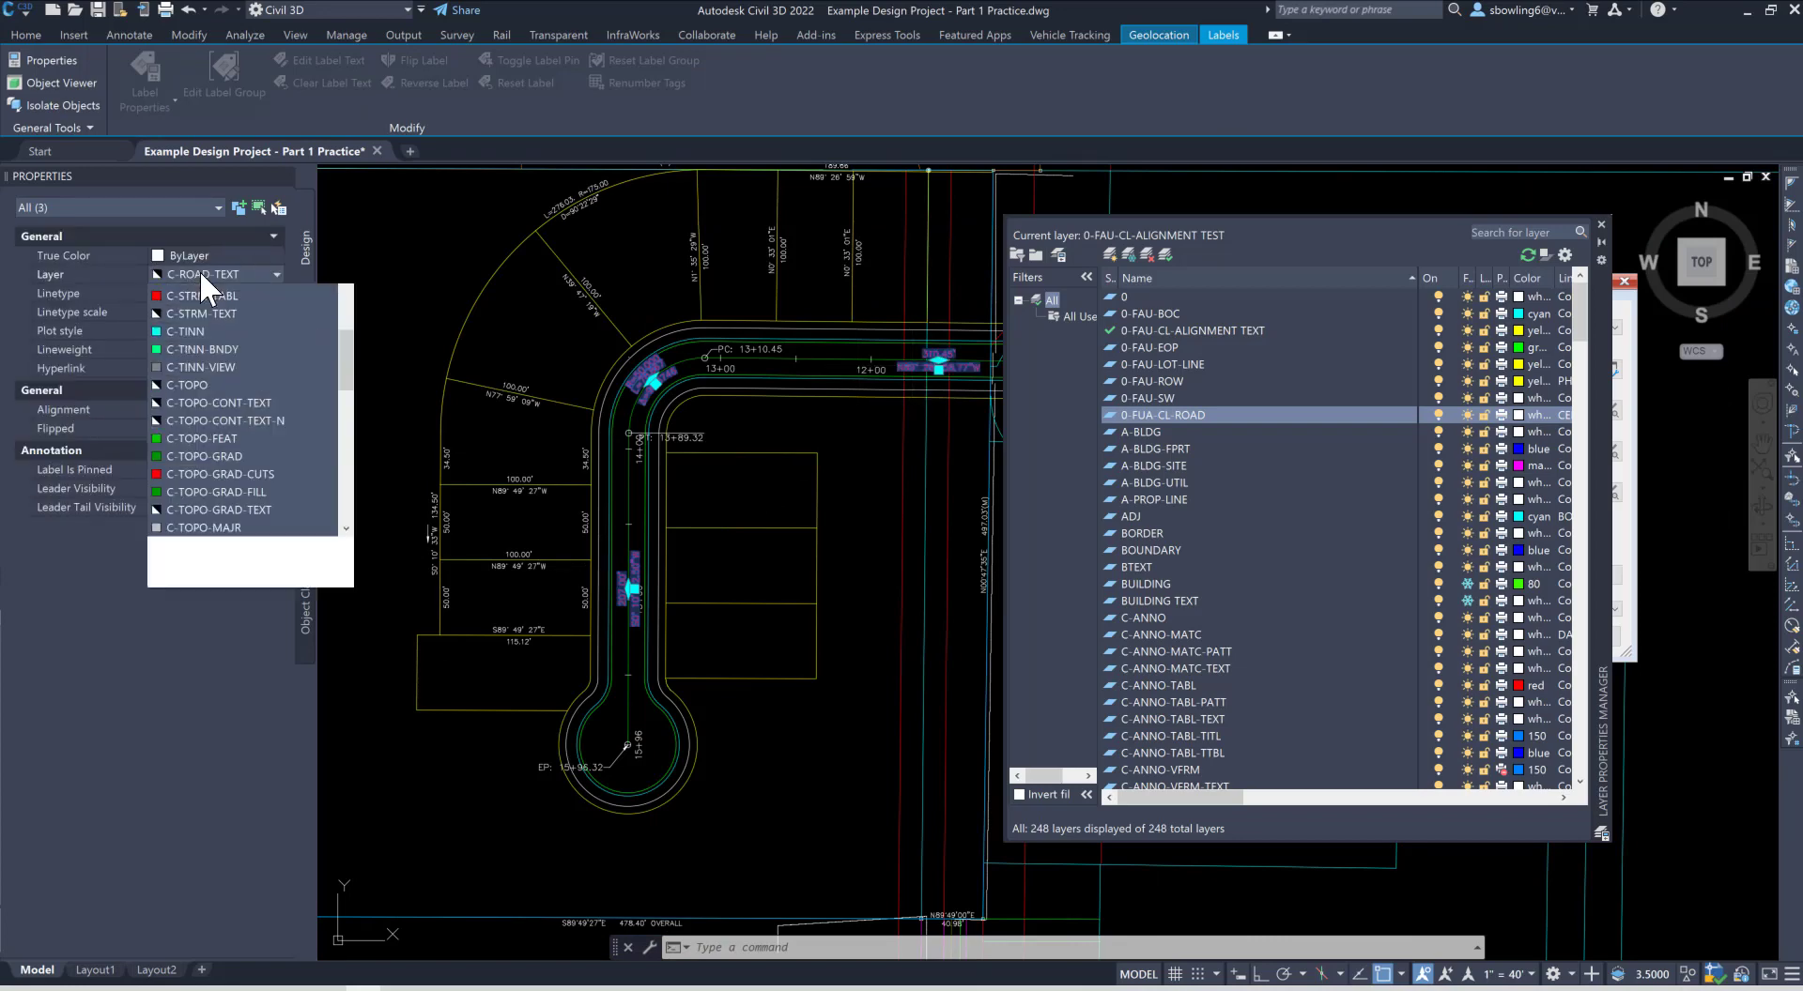
{"action": "key", "text": "Home"}
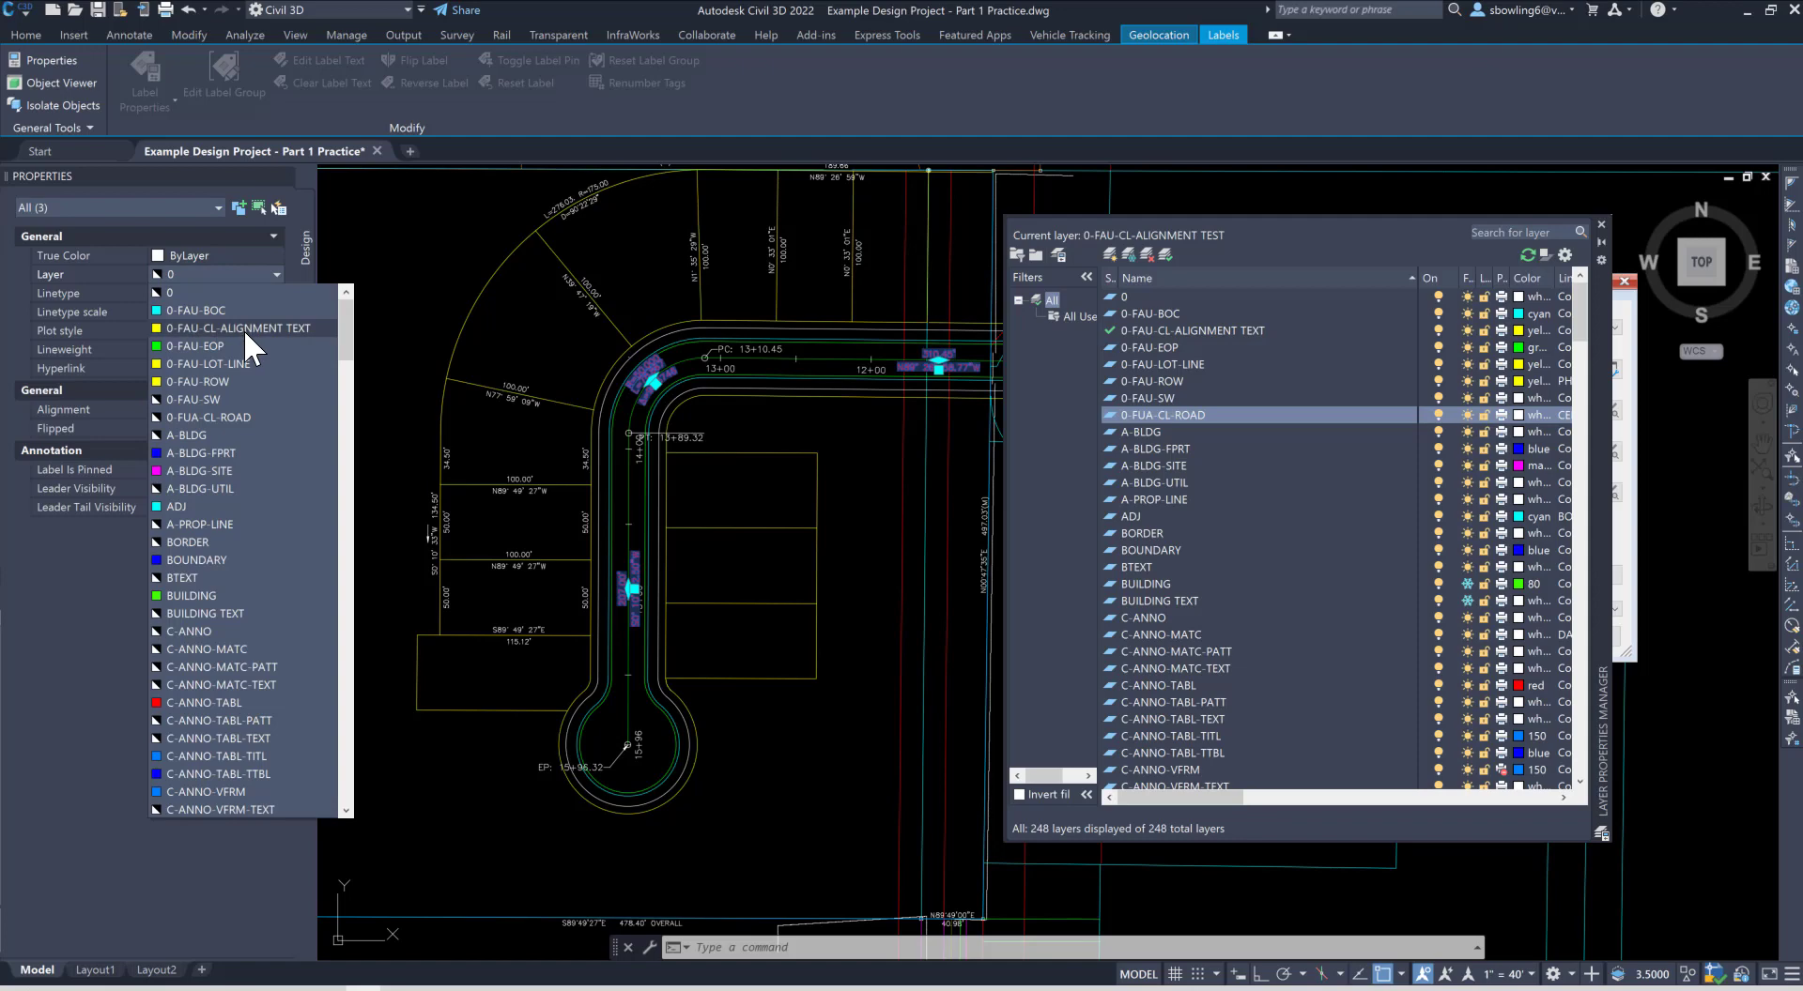
{"action": "left_click", "coordinate": [238, 329]}
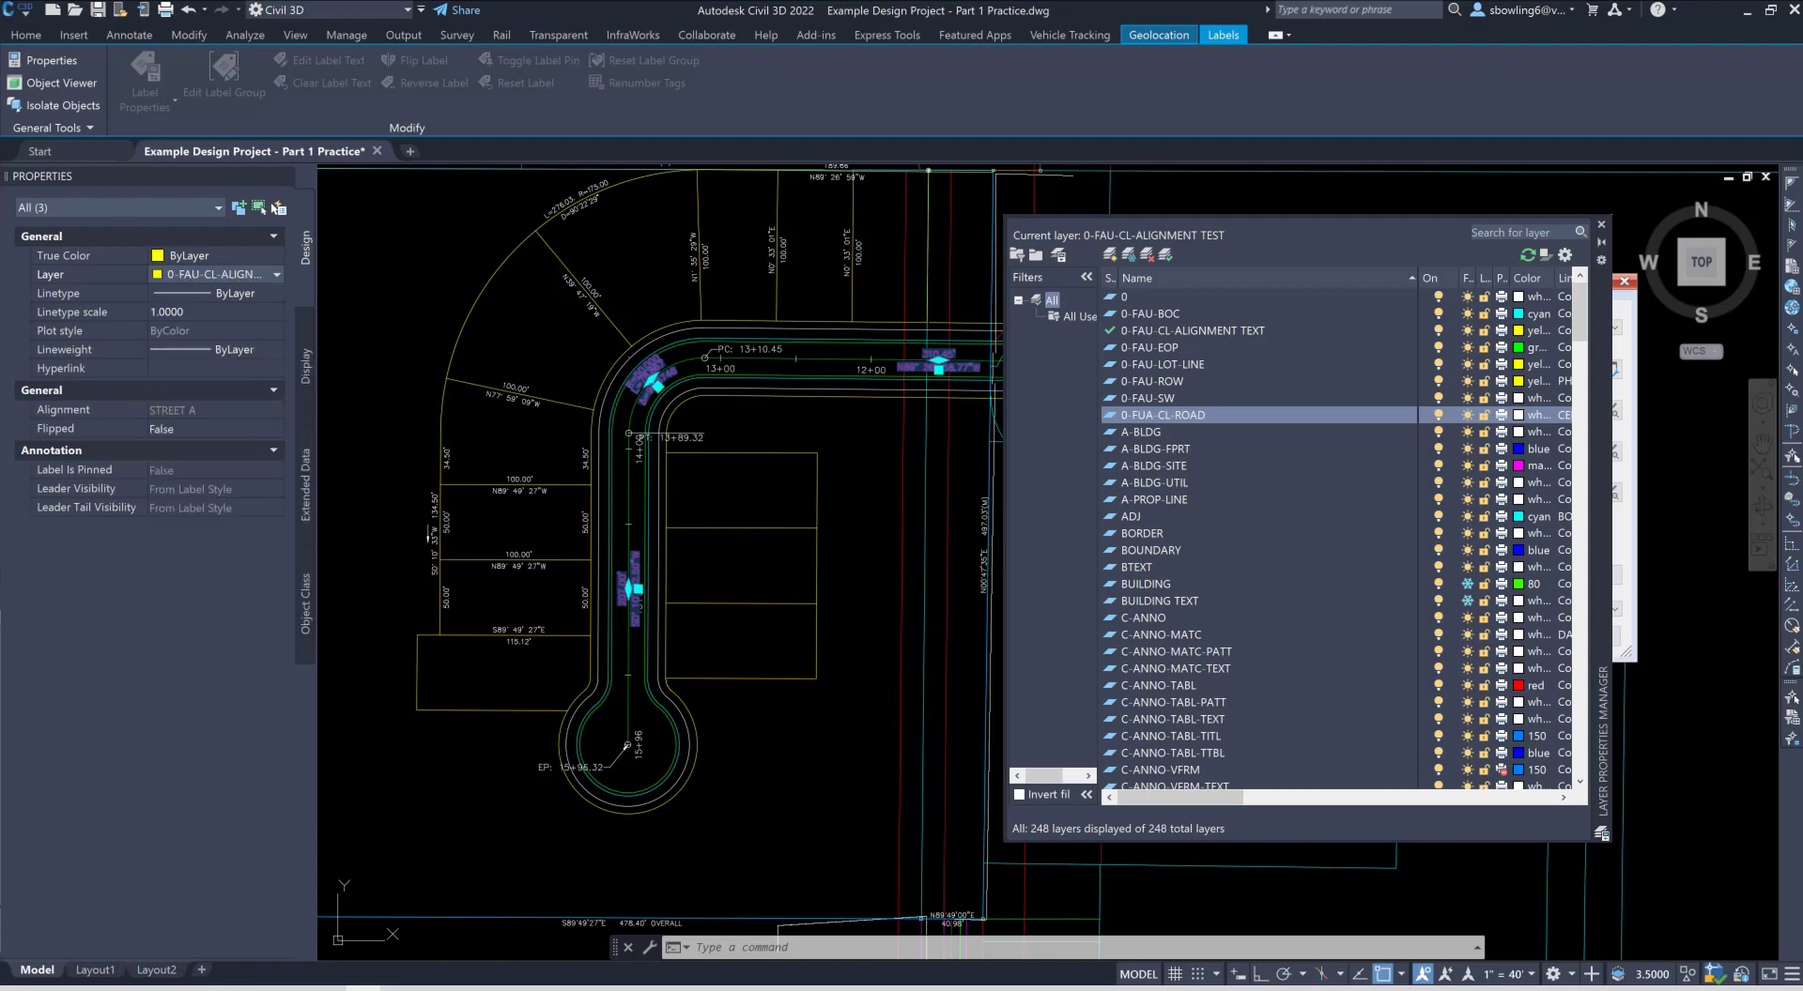
{"action": "key", "text": "Escape"}
{"action": "key", "text": "Escape"}
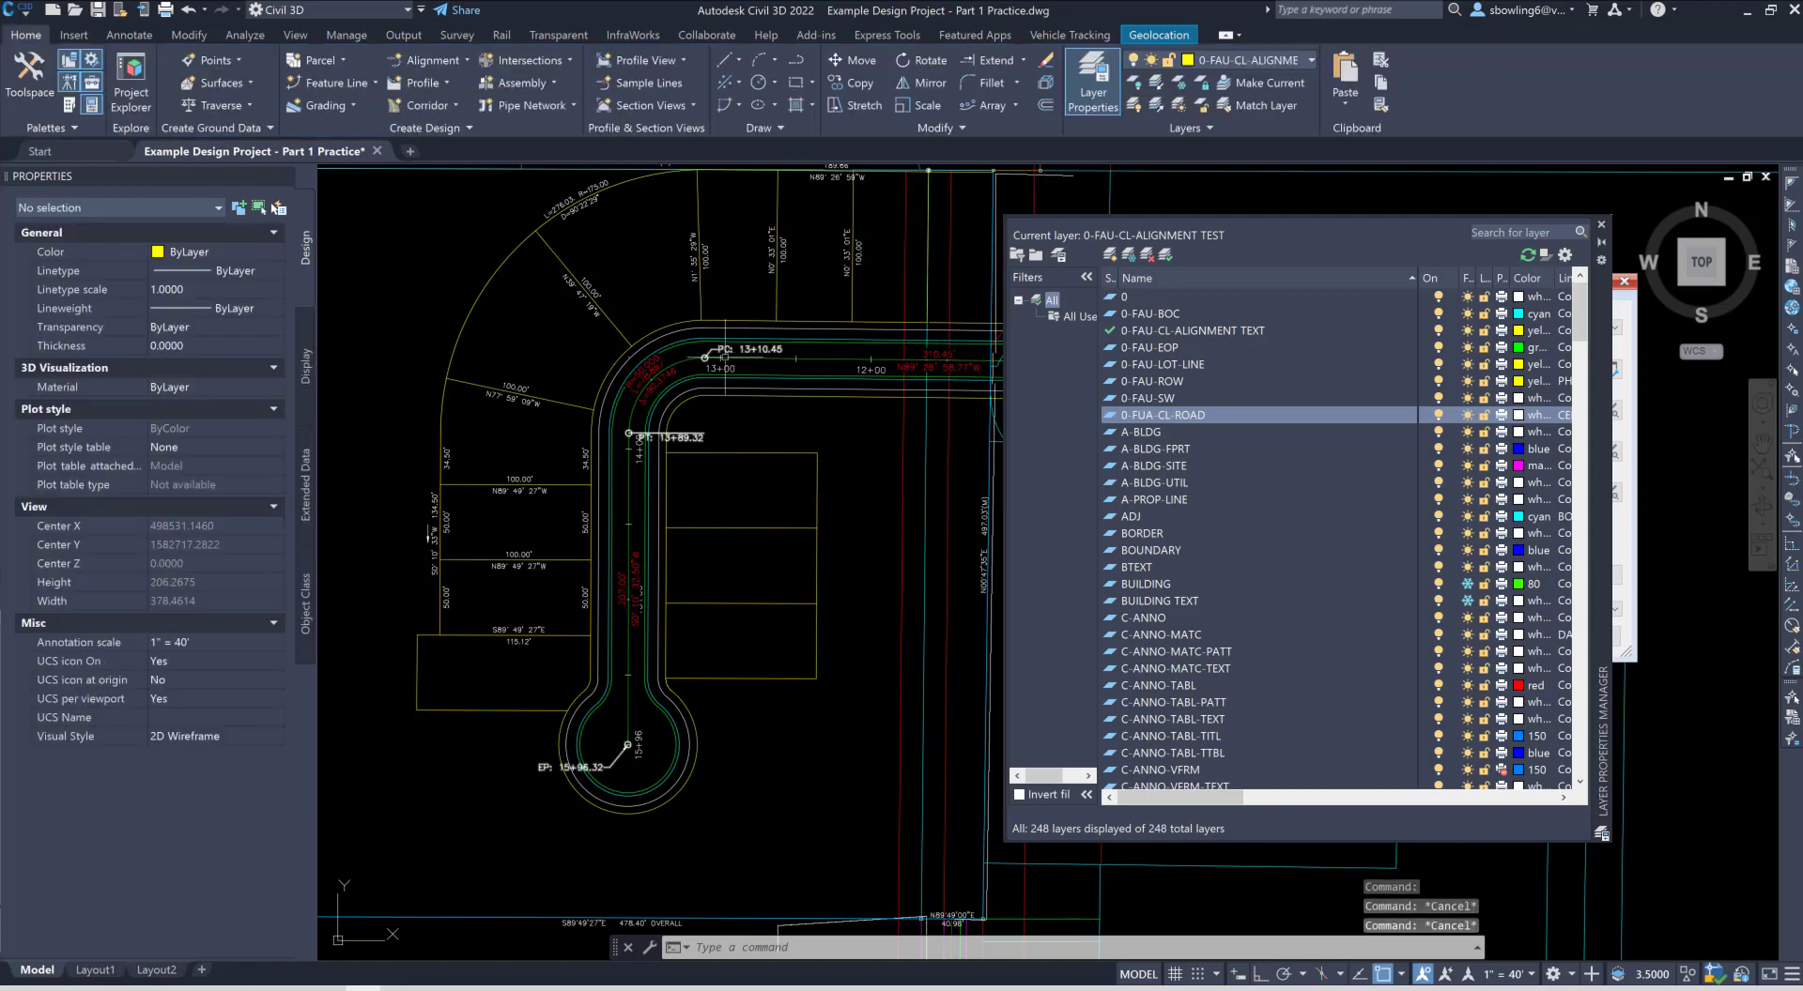
Step: Check the station label group's layer, filter the layer list by C-ROAD-TE*, and freeze the C-ROAD-TEXT layer
{"action": "left_click", "coordinate": [720, 366]}
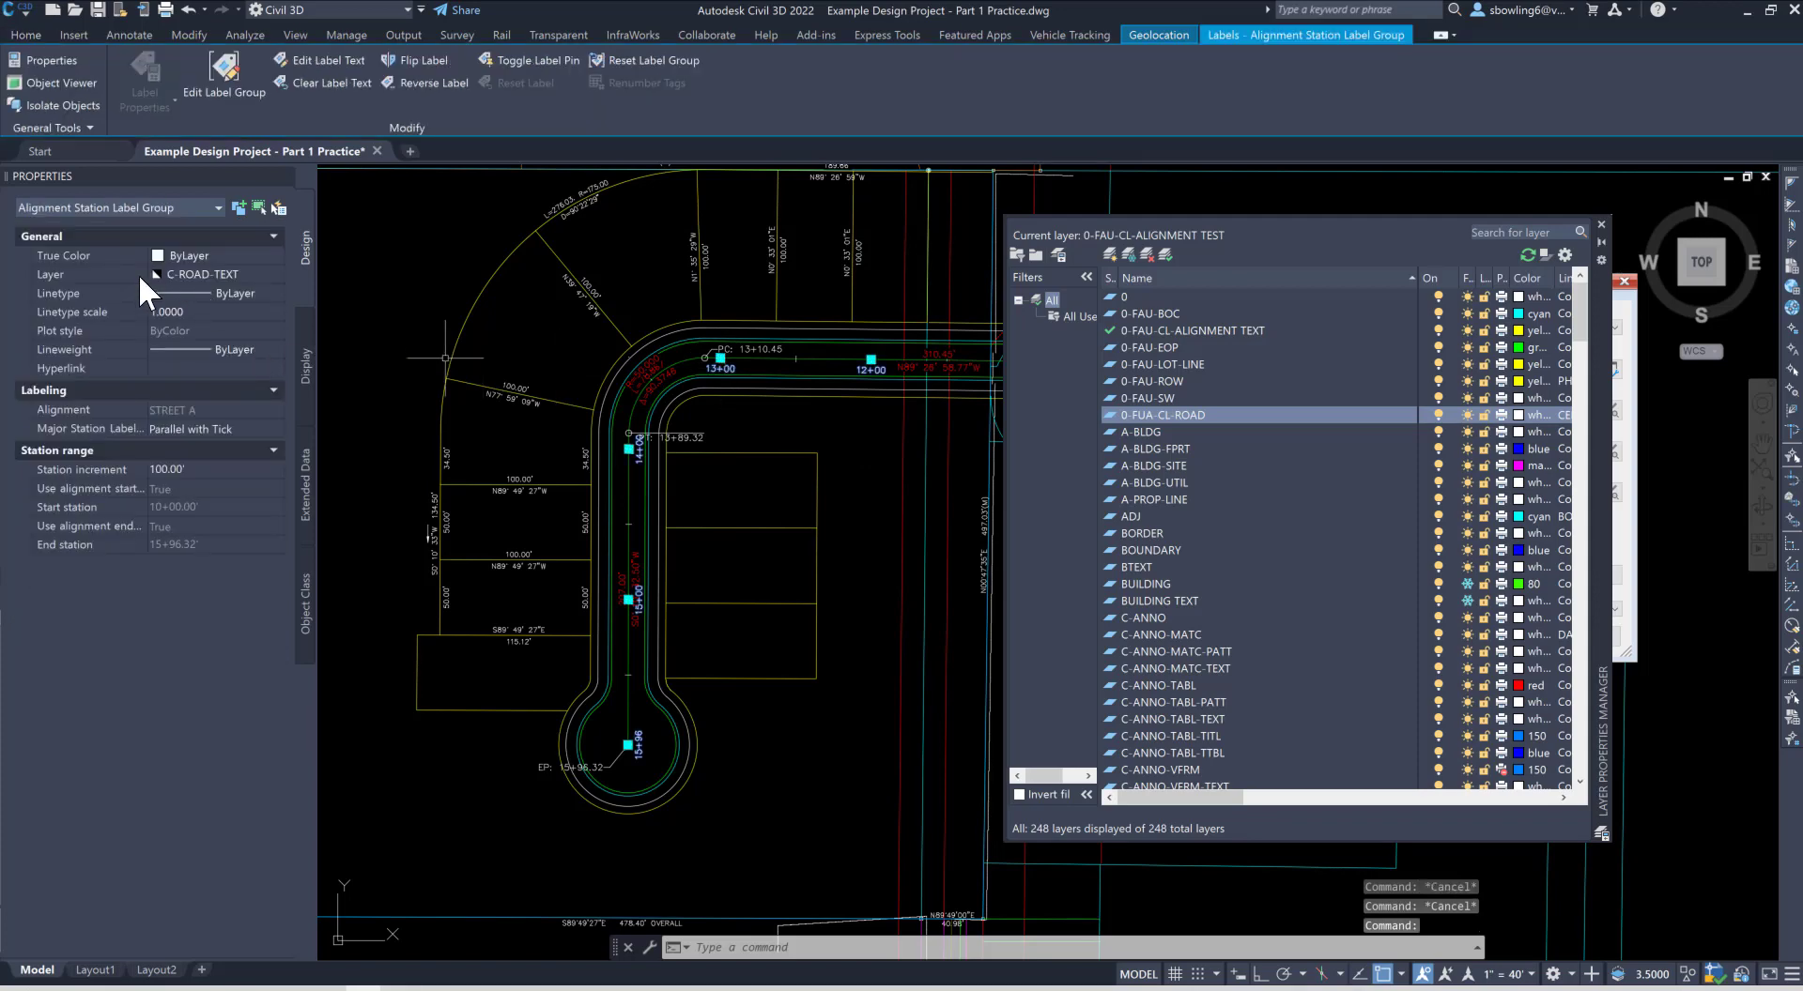
{"action": "left_click", "coordinate": [1492, 233]}
{"action": "type", "text": "C*"}
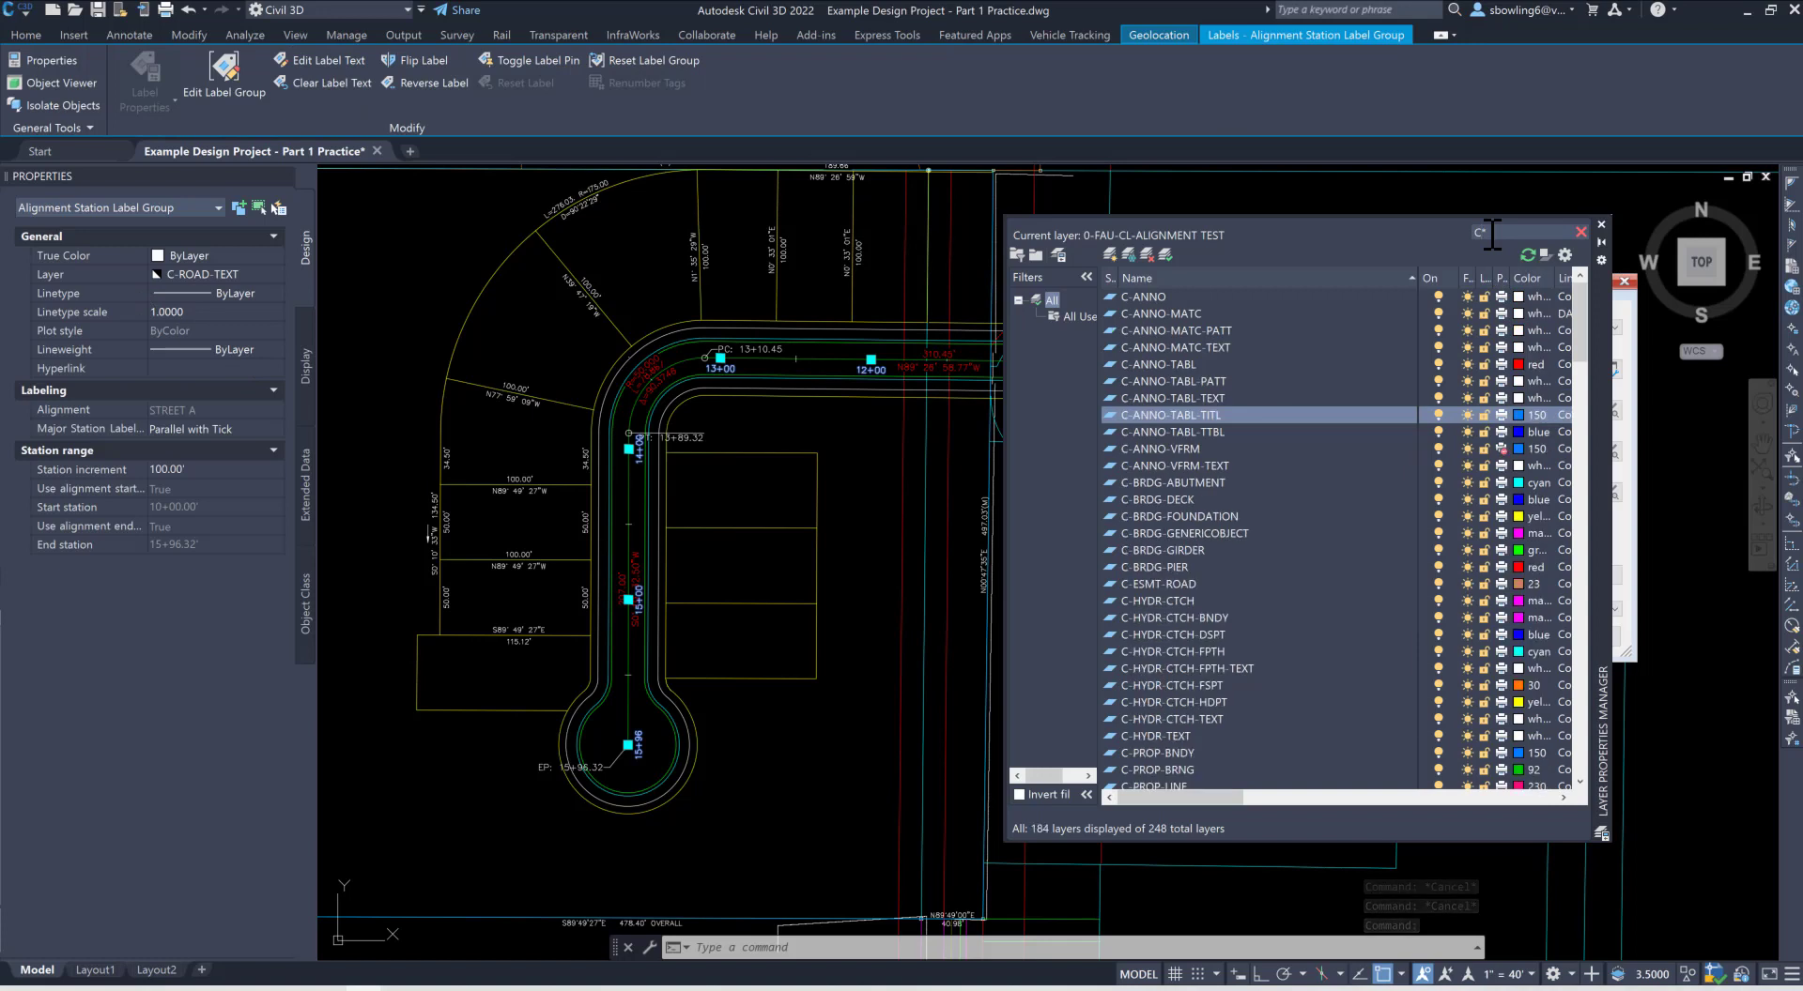
{"action": "type", "text": "-"}
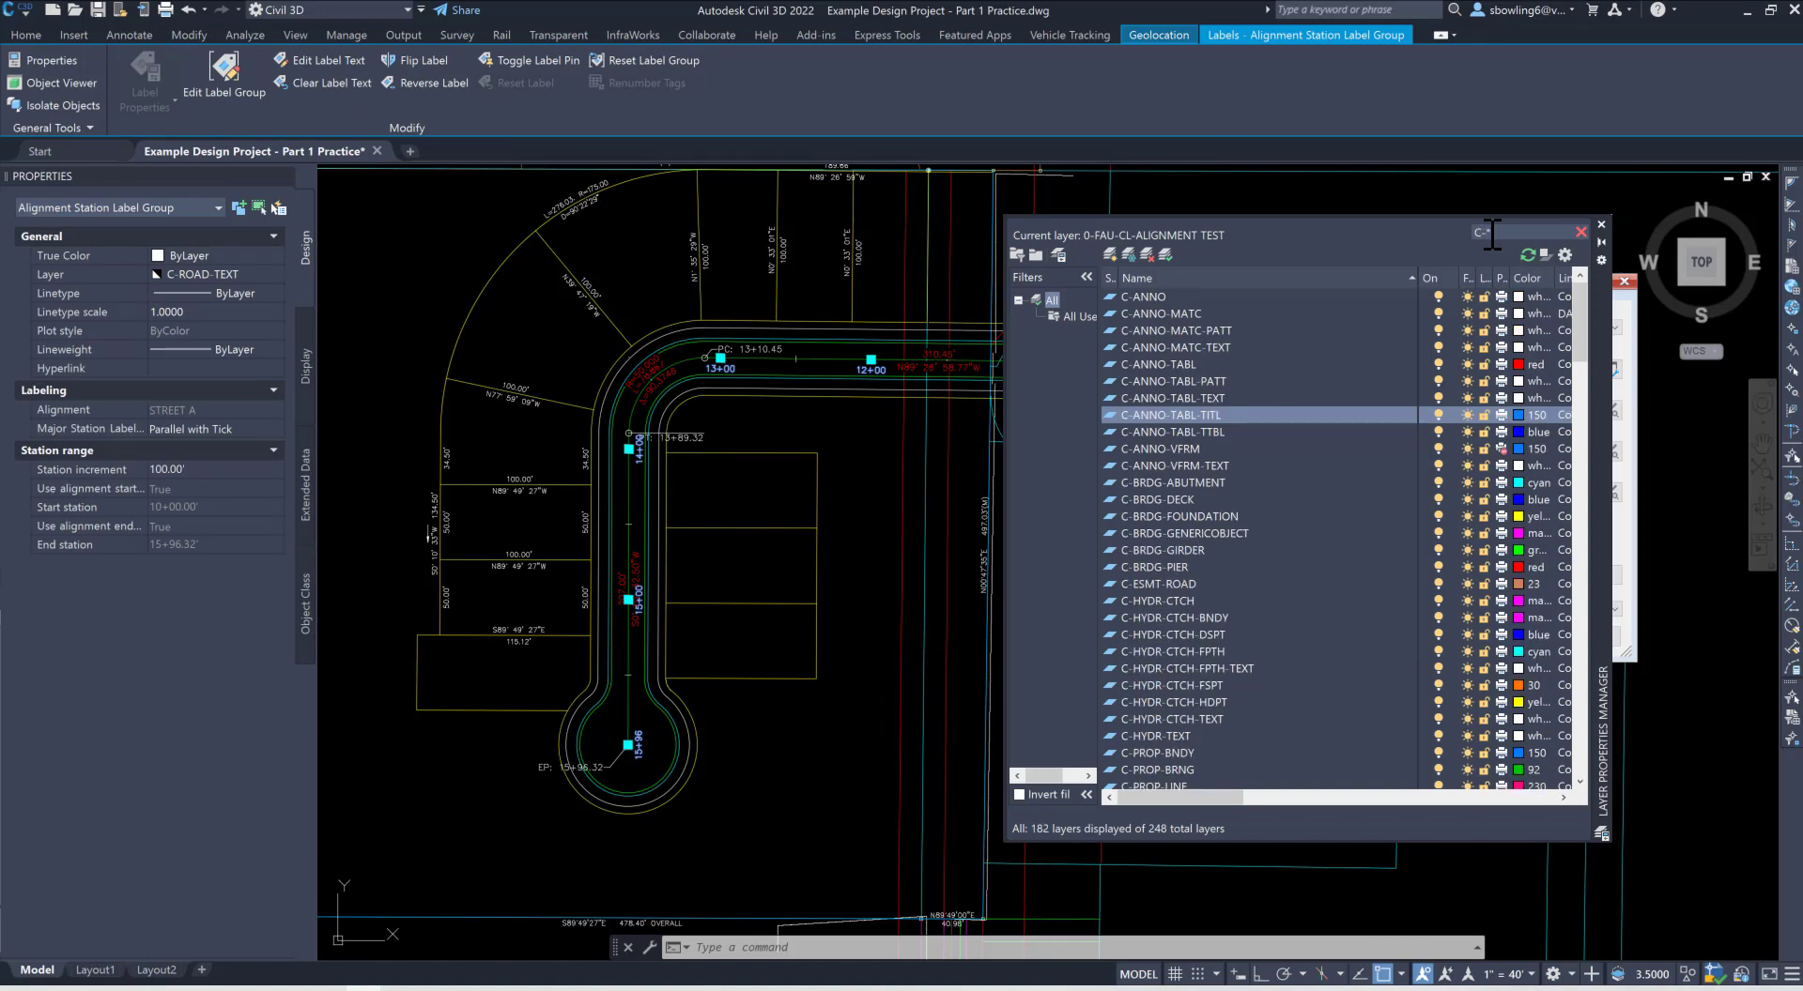
{"action": "type", "text": "ROAD*"}
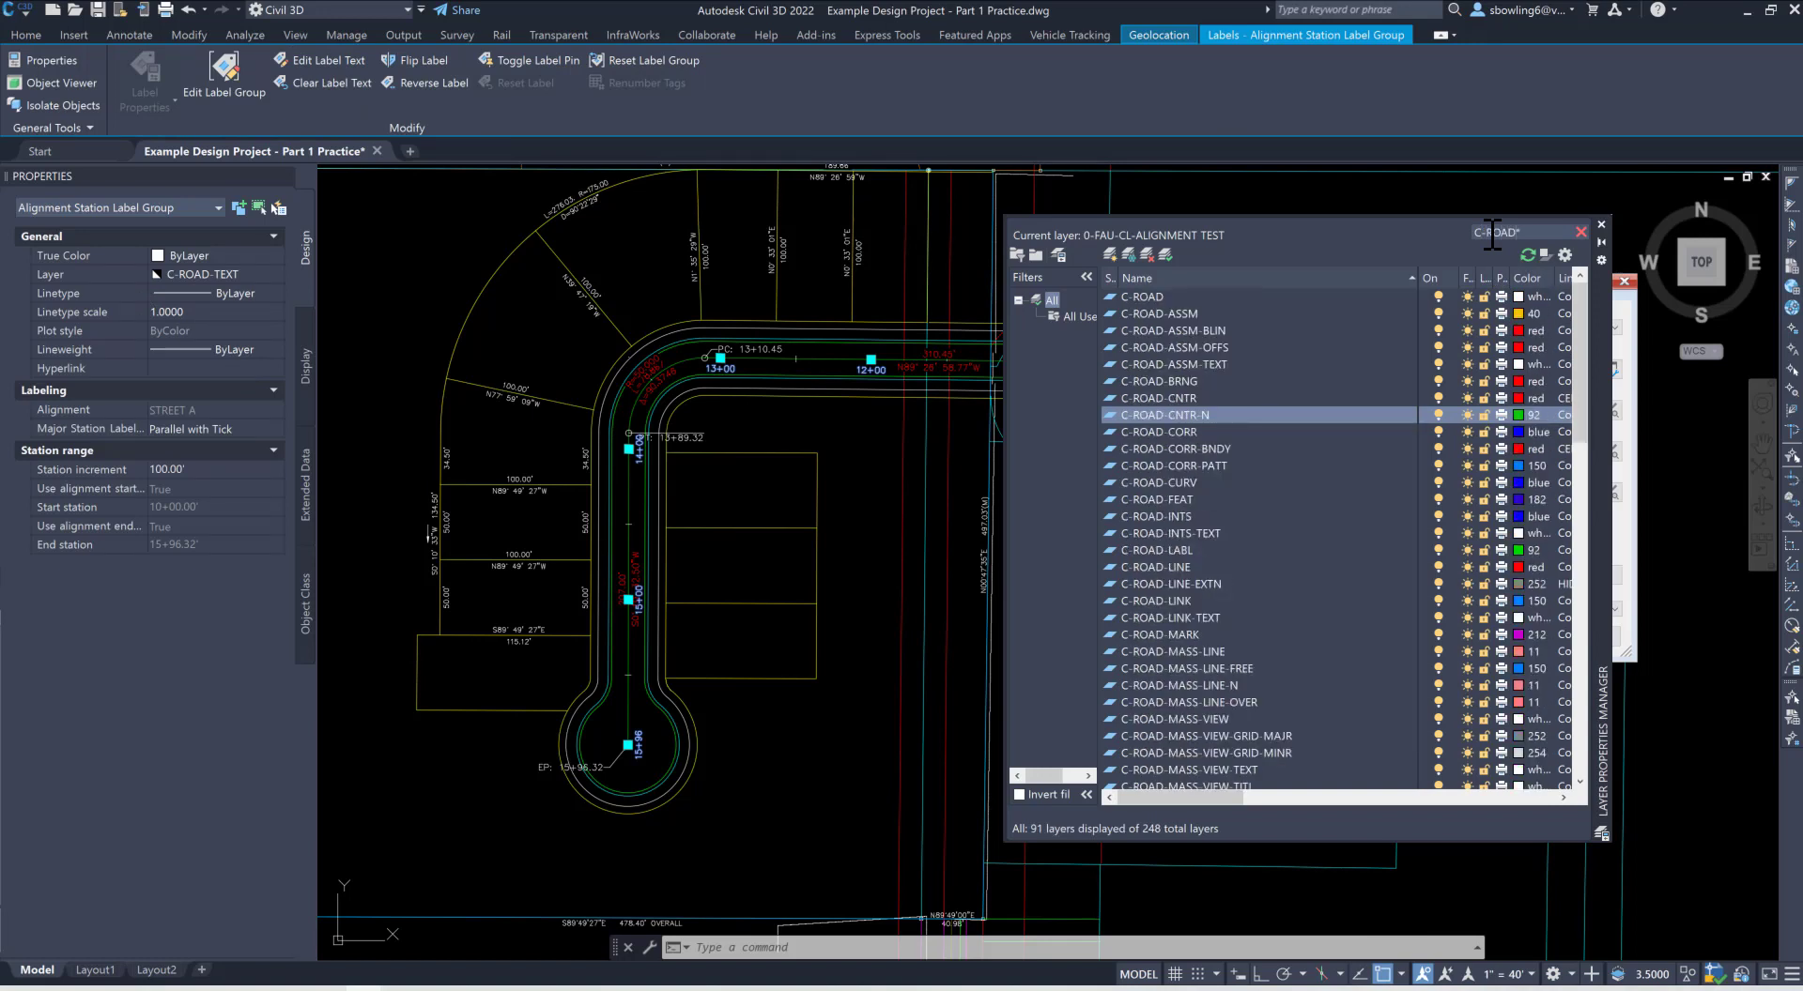
{"action": "scroll", "coordinate": [1204, 606], "scroll_direction": "down", "scroll_amount": 20}
{"action": "scroll", "coordinate": [1204, 689], "scroll_direction": "down", "scroll_amount": 2}
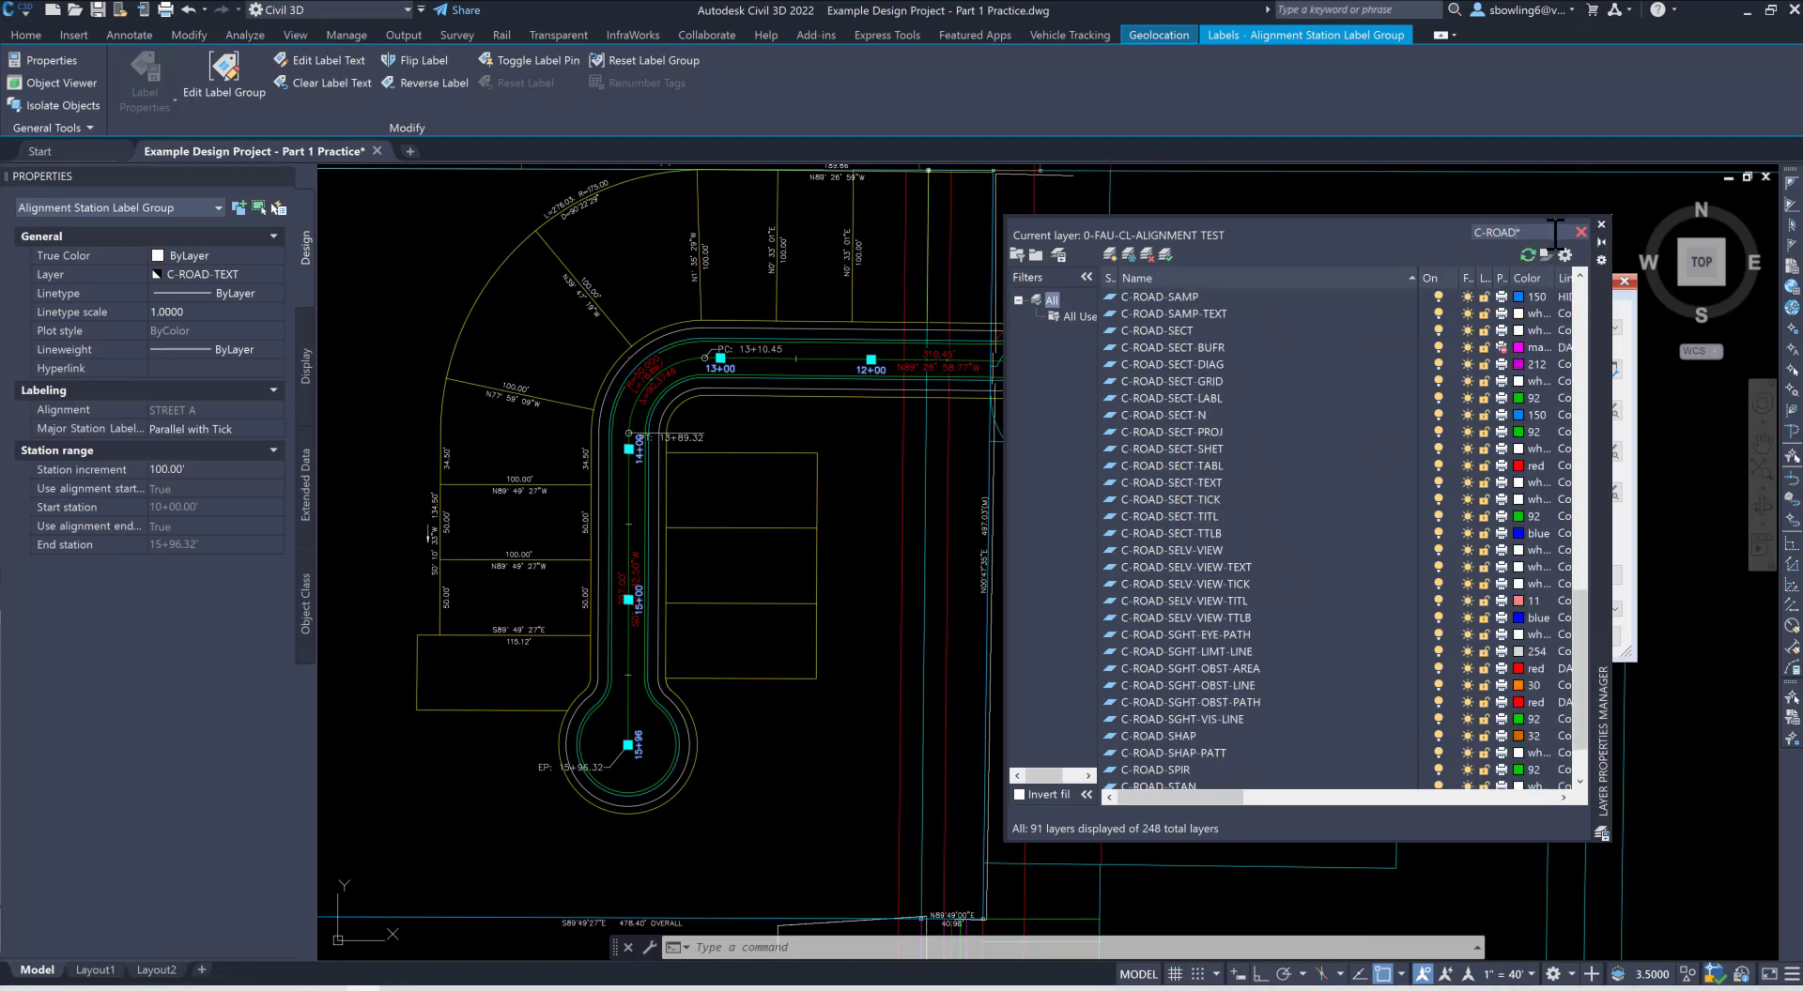
{"action": "type", "text": "-TE"}
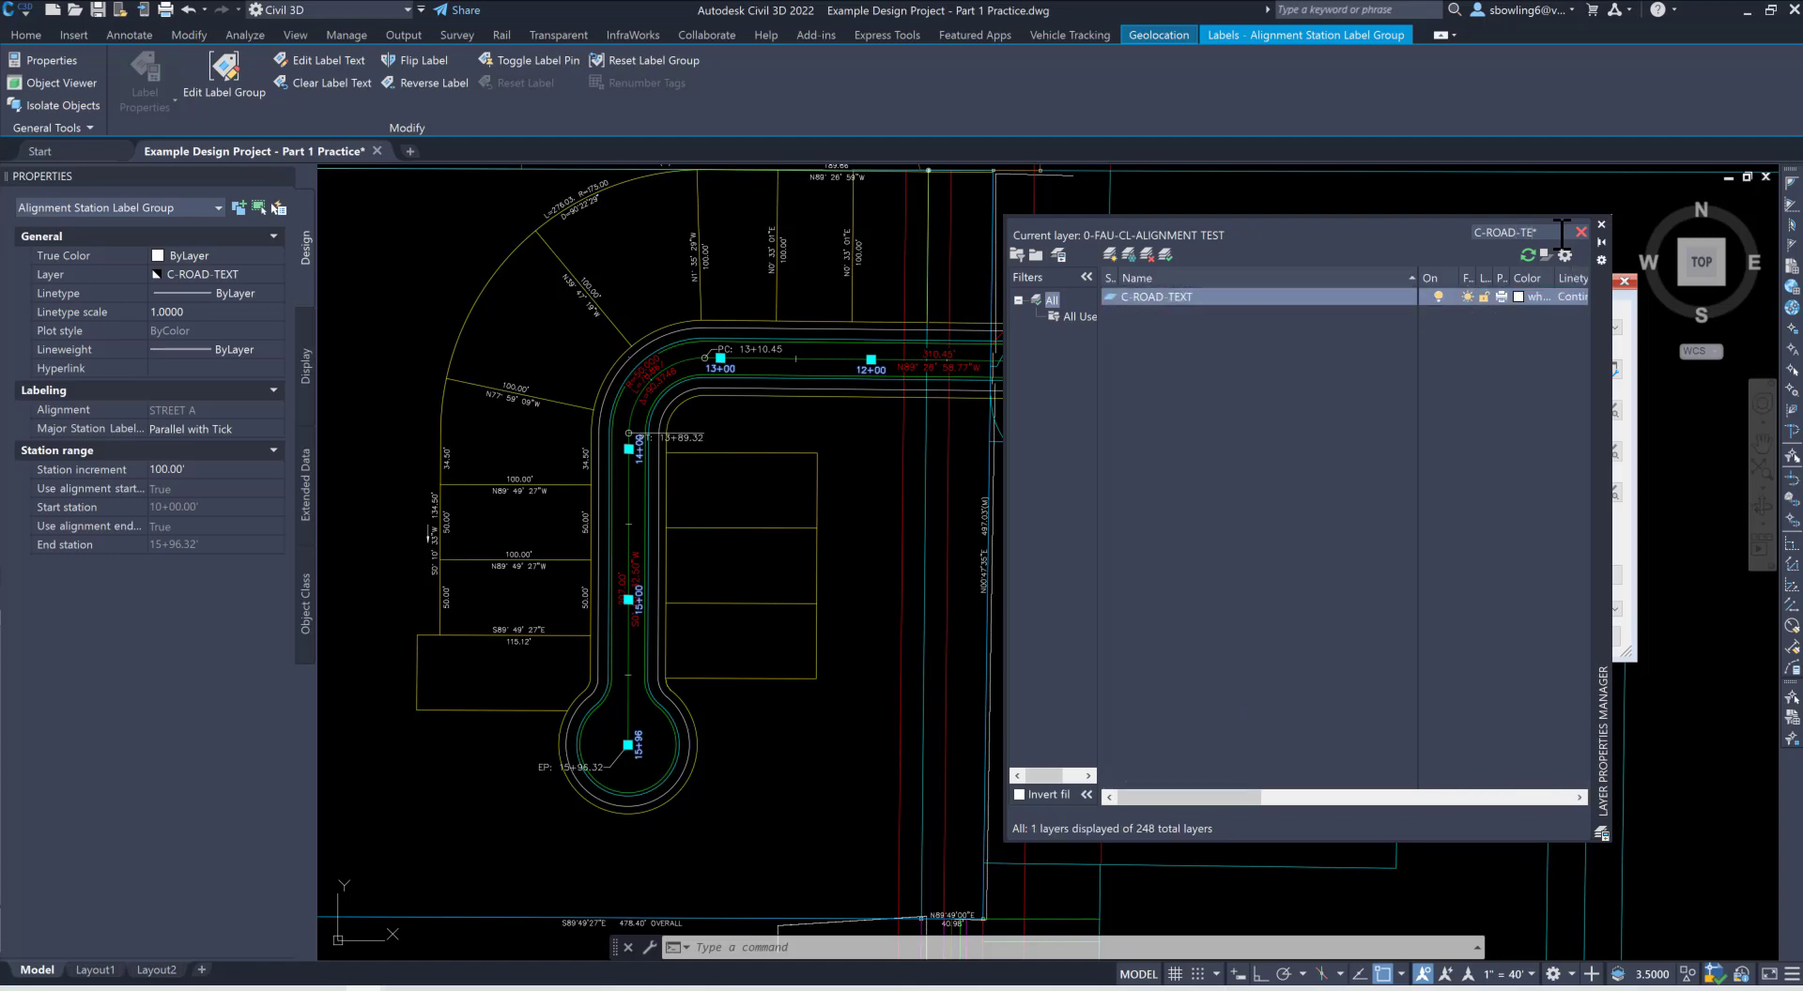
{"action": "left_click", "coordinate": [1467, 295]}
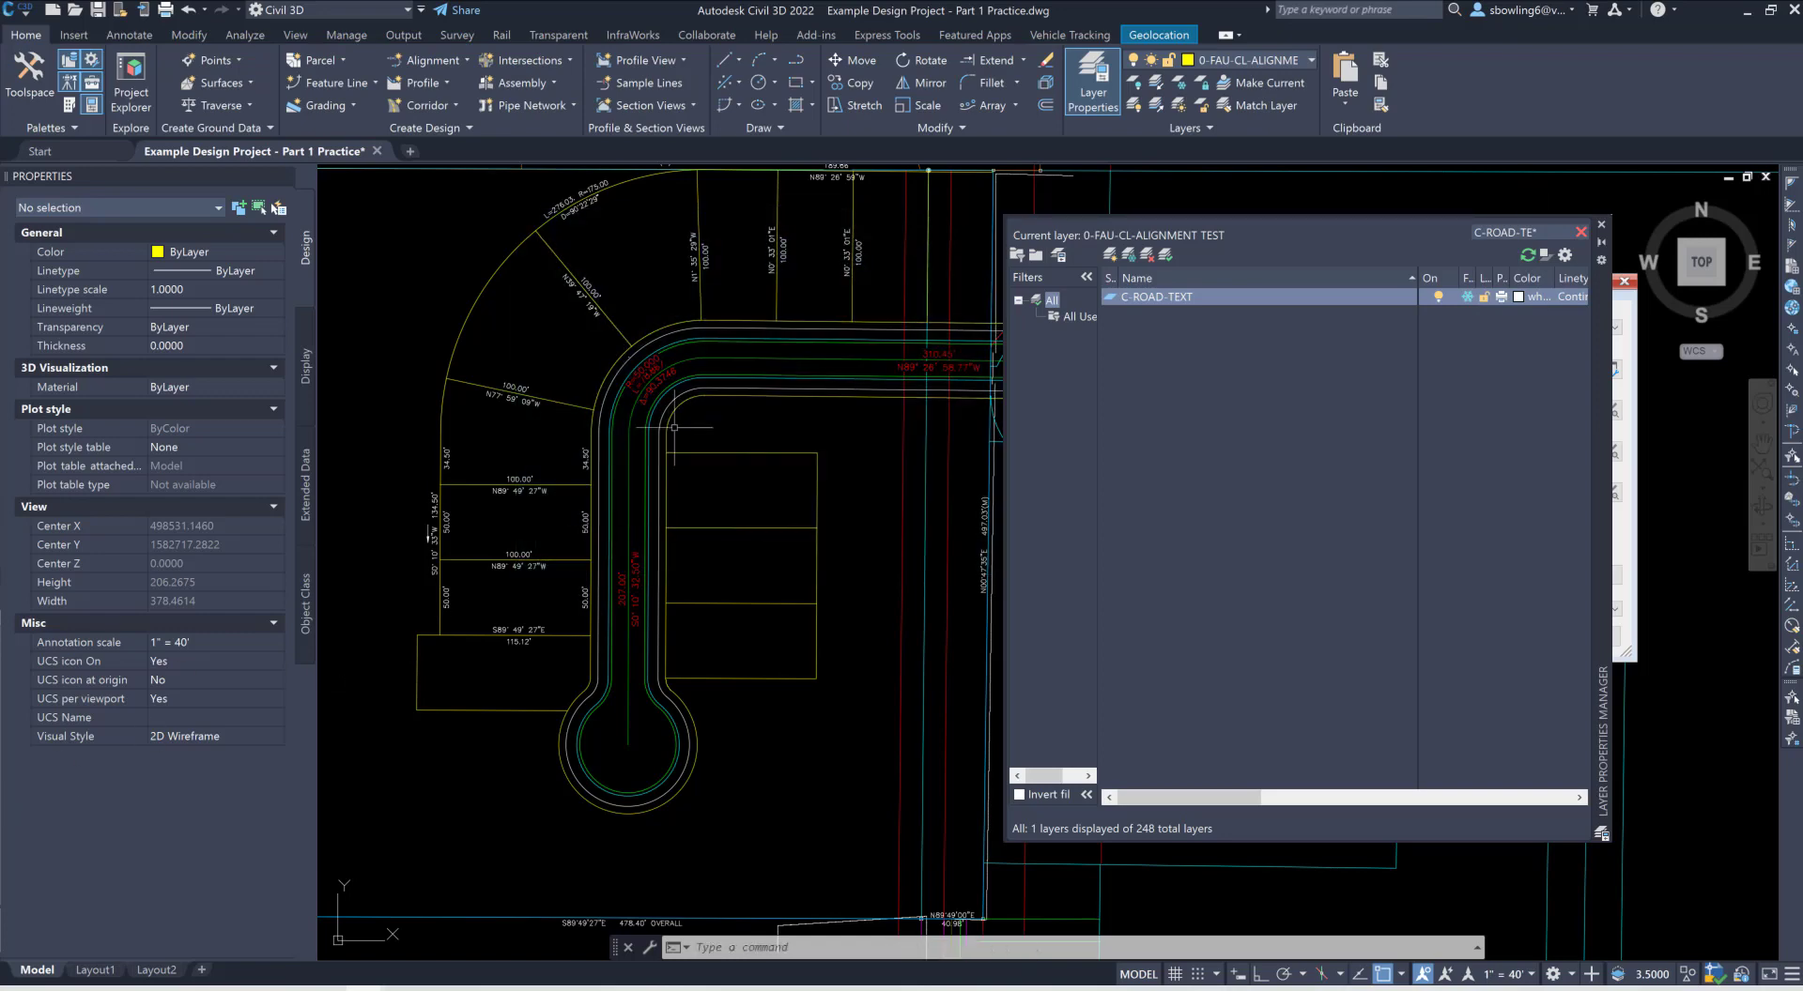
Step: Review the lot and road segment labels across the subdivision and close the Layer Properties Manager
{"action": "scroll", "coordinate": [595, 449], "scroll_direction": "down", "scroll_amount": 6}
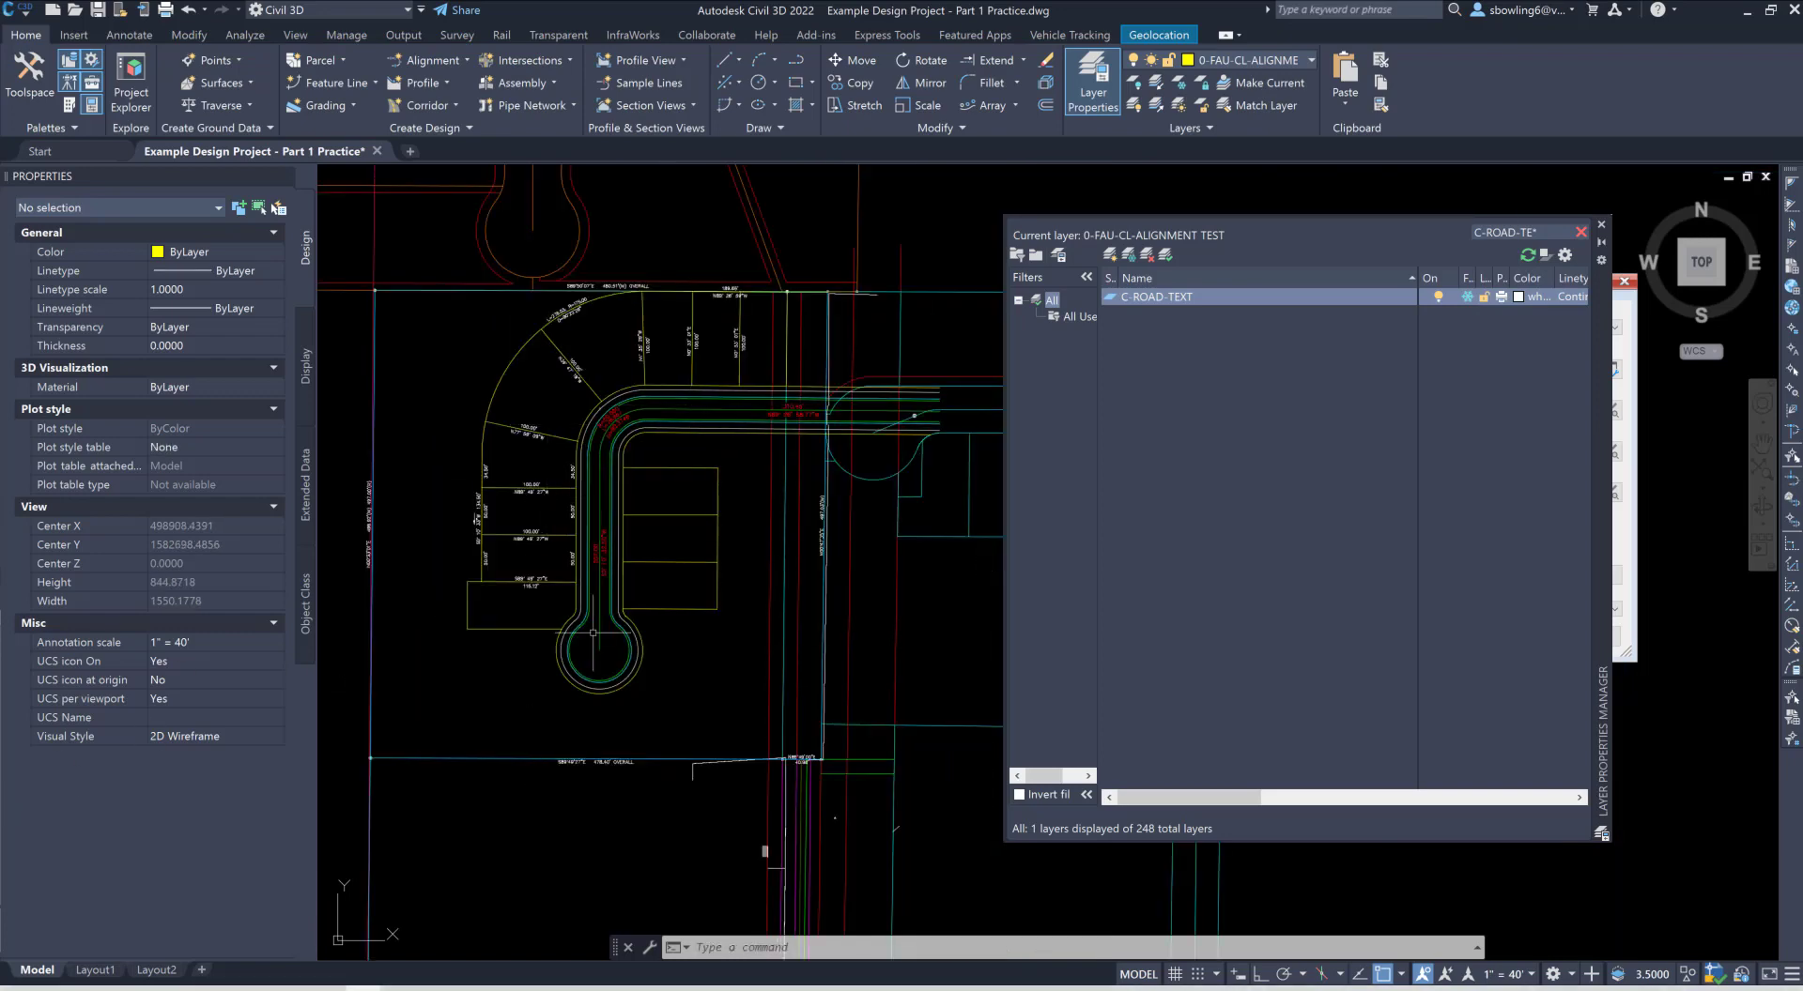
{"action": "scroll", "coordinate": [420, 577], "scroll_direction": "up", "scroll_amount": 2}
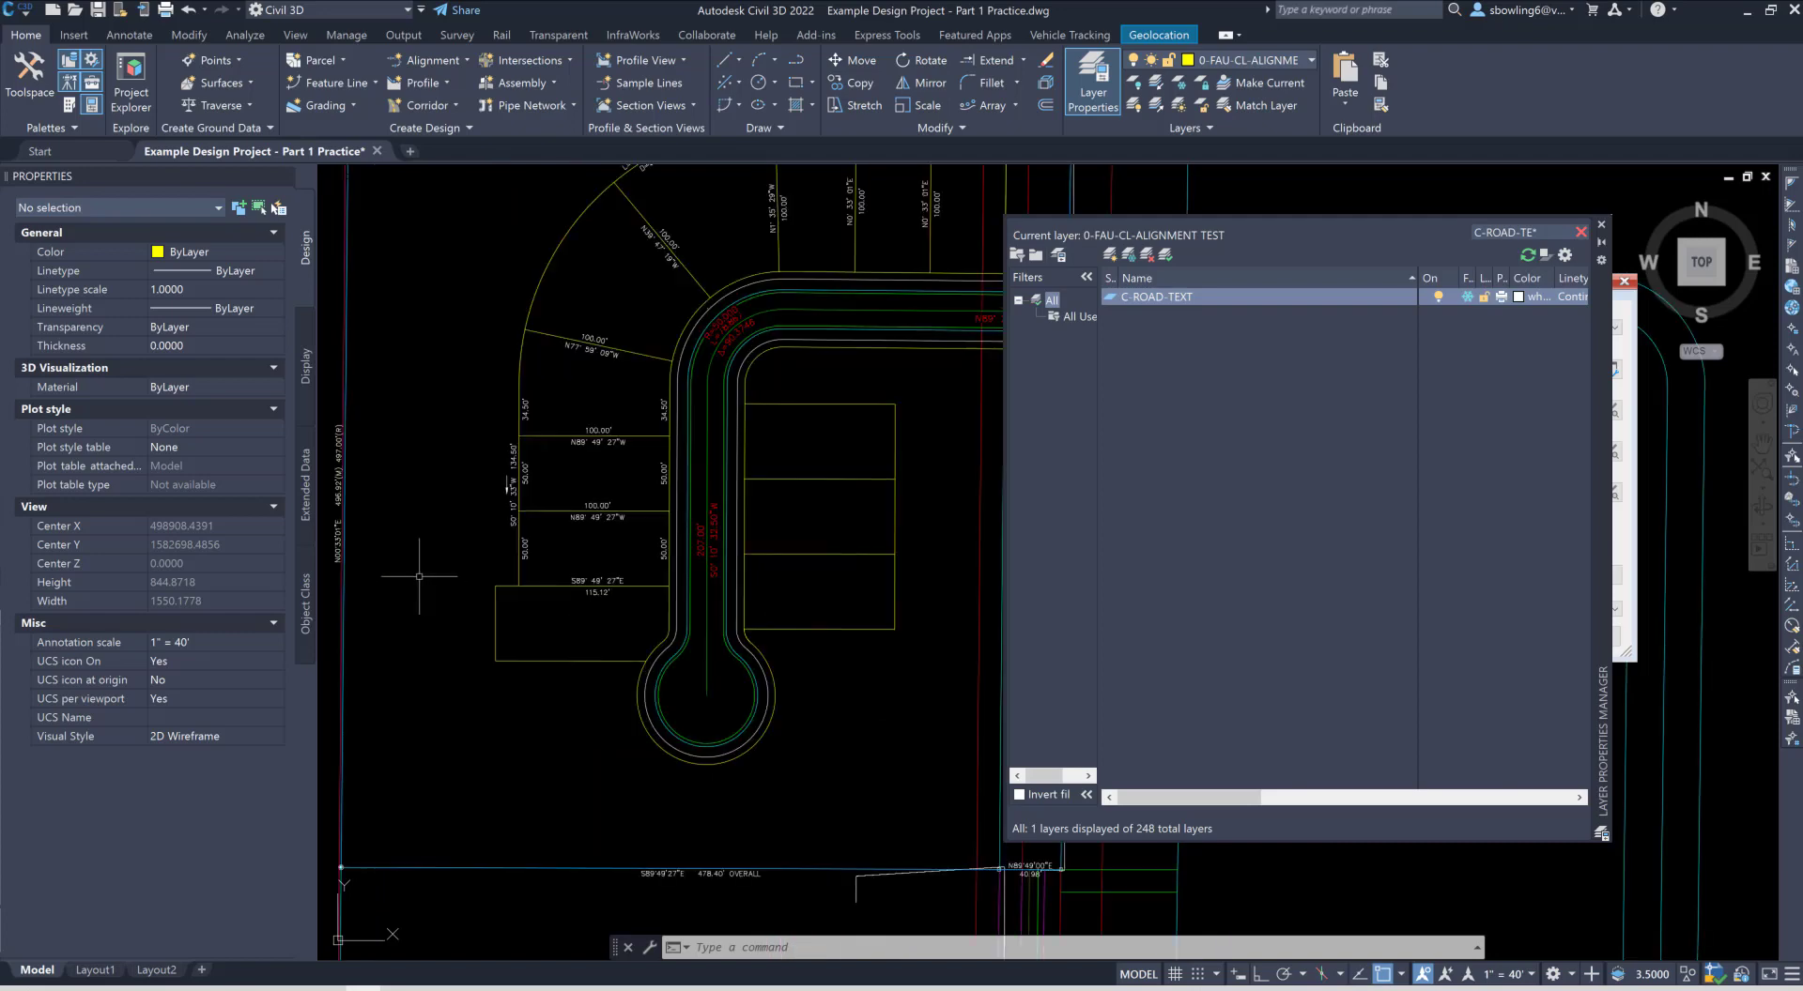
{"action": "scroll", "coordinate": [575, 662], "scroll_direction": "down", "scroll_amount": 2}
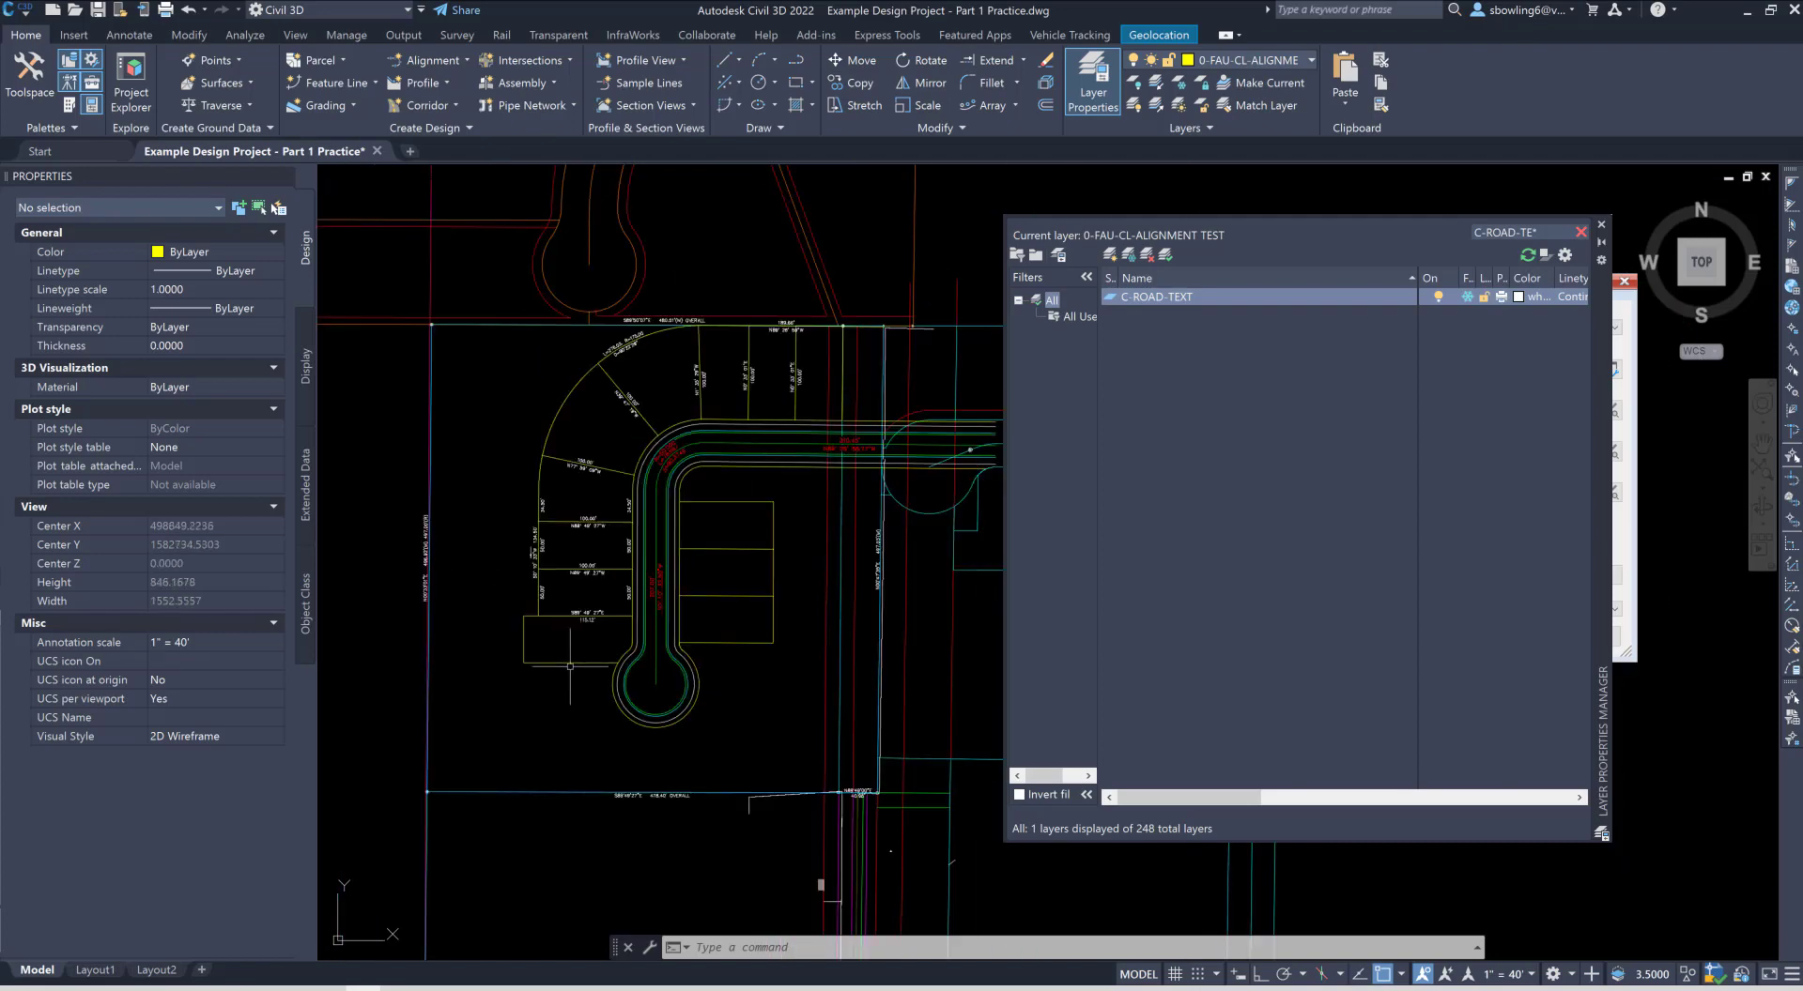
{"action": "scroll", "coordinate": [611, 372], "scroll_direction": "up", "scroll_amount": 2}
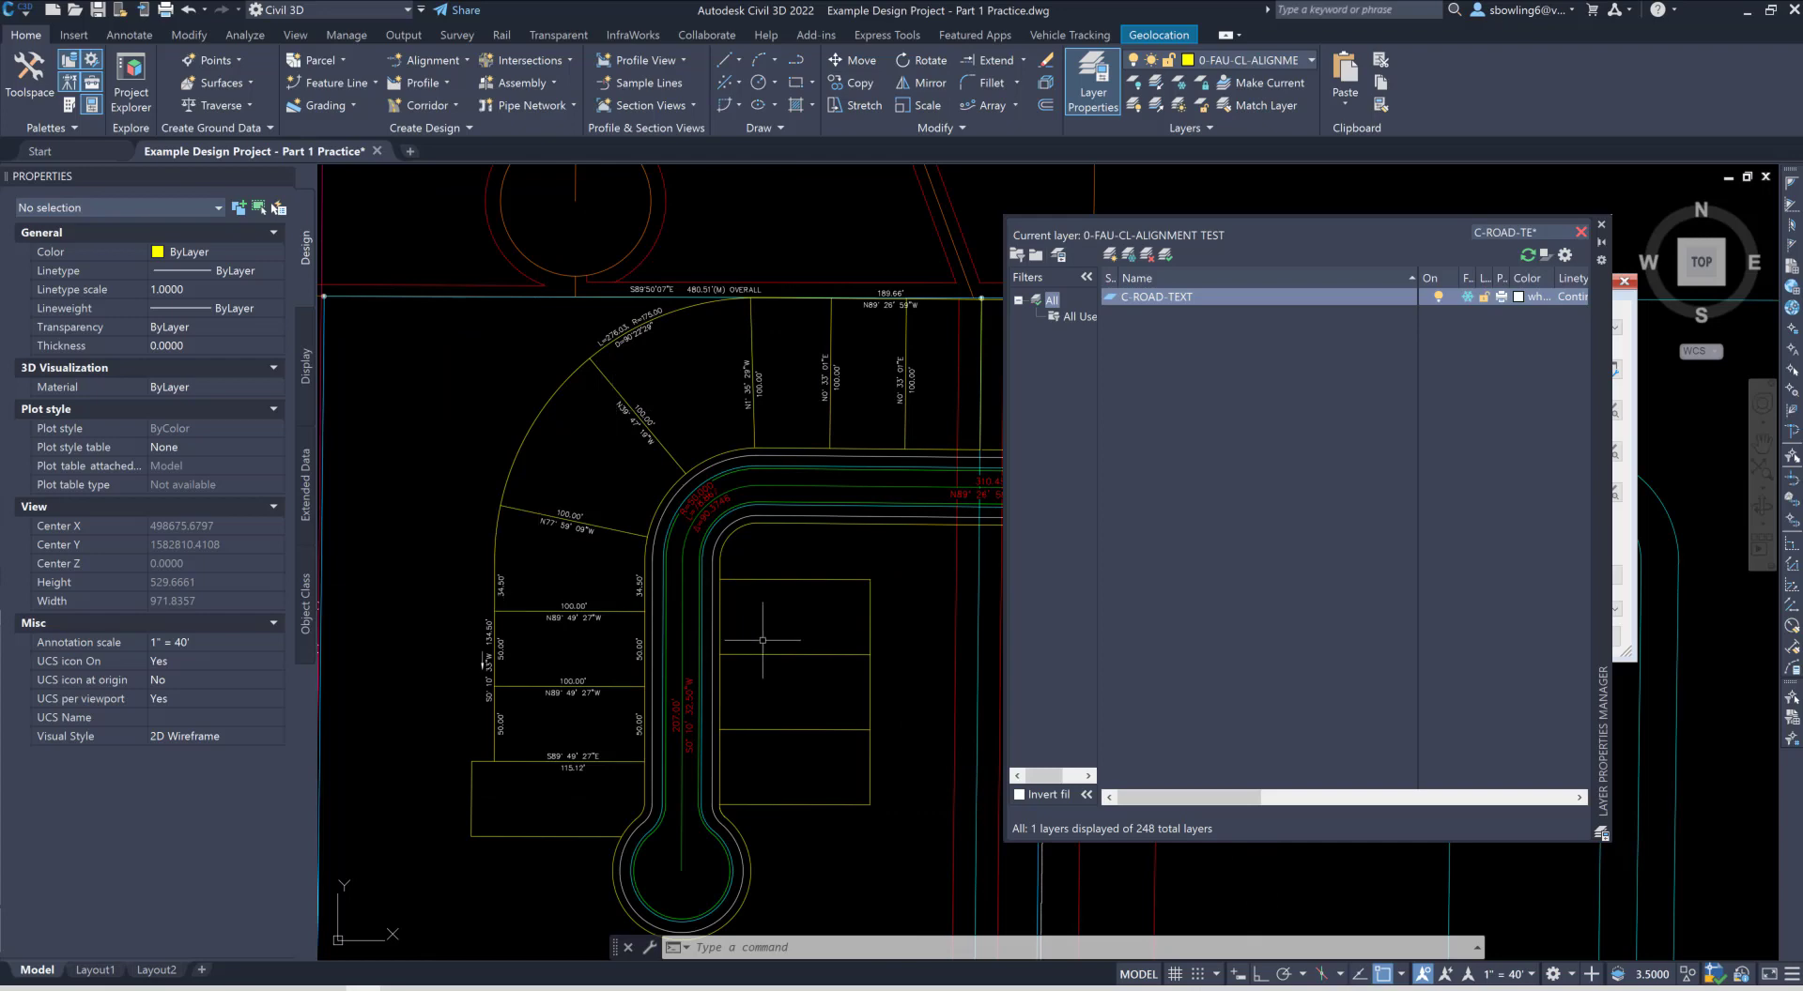
{"action": "scroll", "coordinate": [479, 751], "scroll_direction": "up", "scroll_amount": 2}
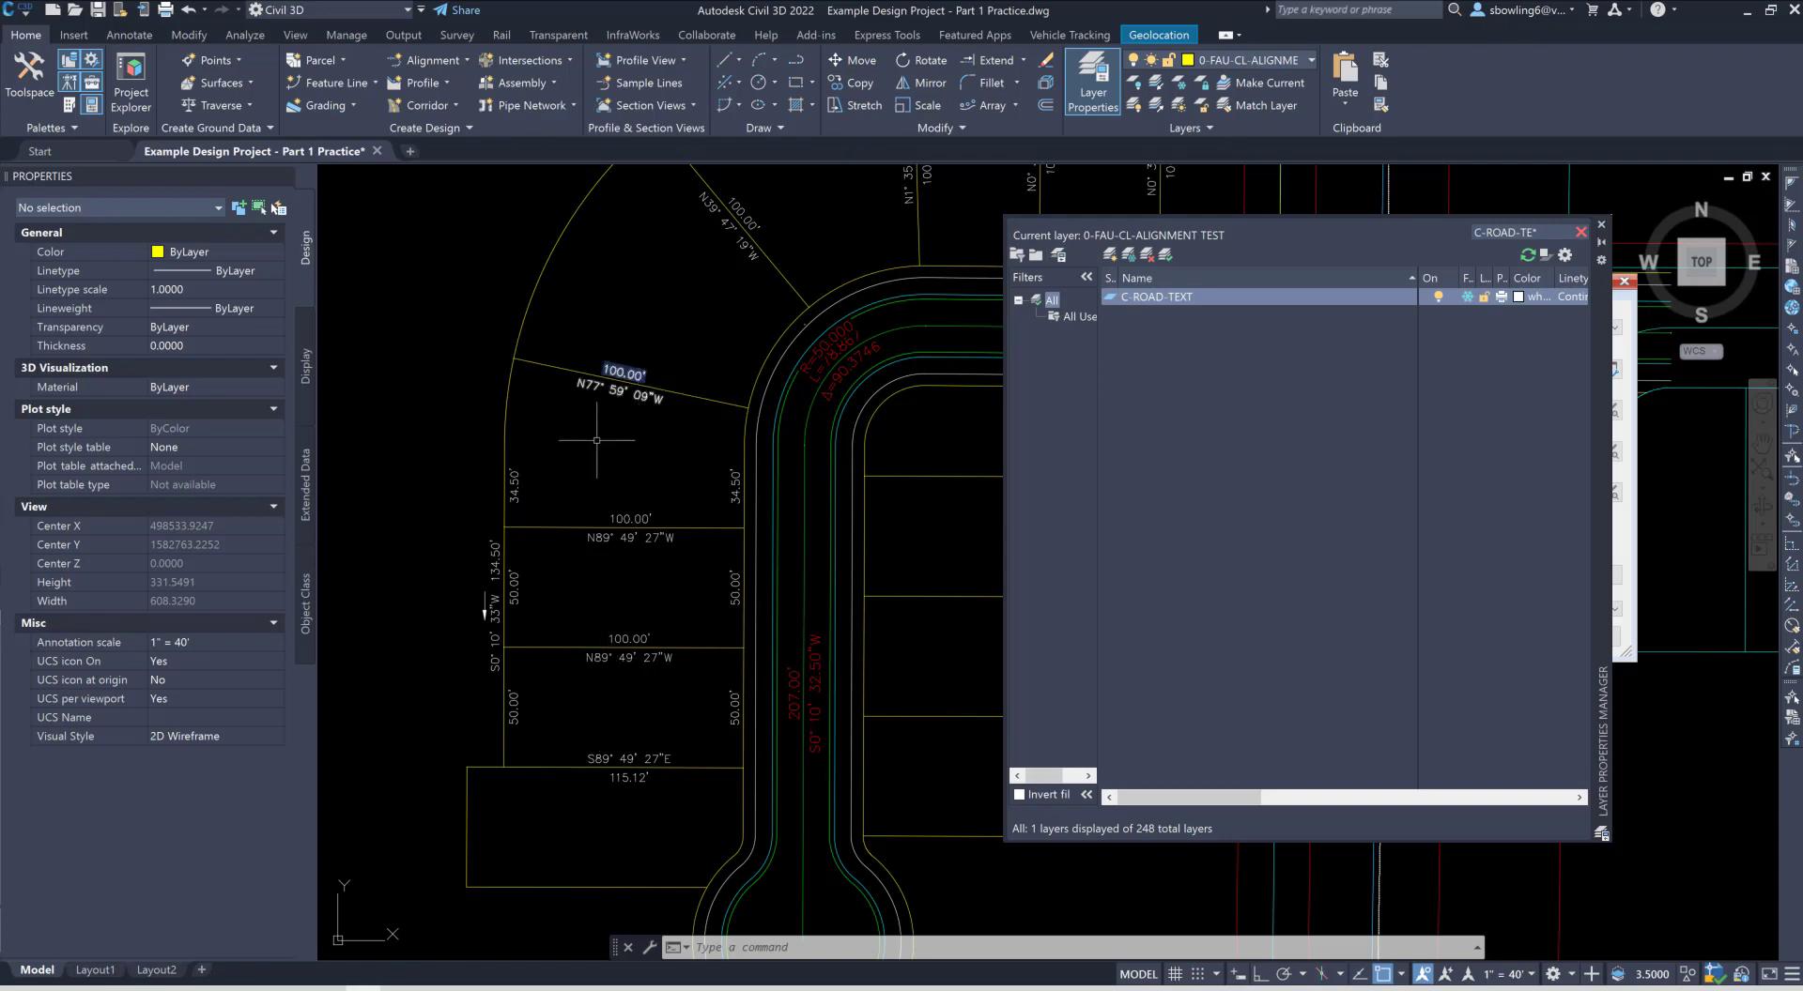
{"action": "scroll", "coordinate": [555, 462], "scroll_direction": "down", "scroll_amount": 2}
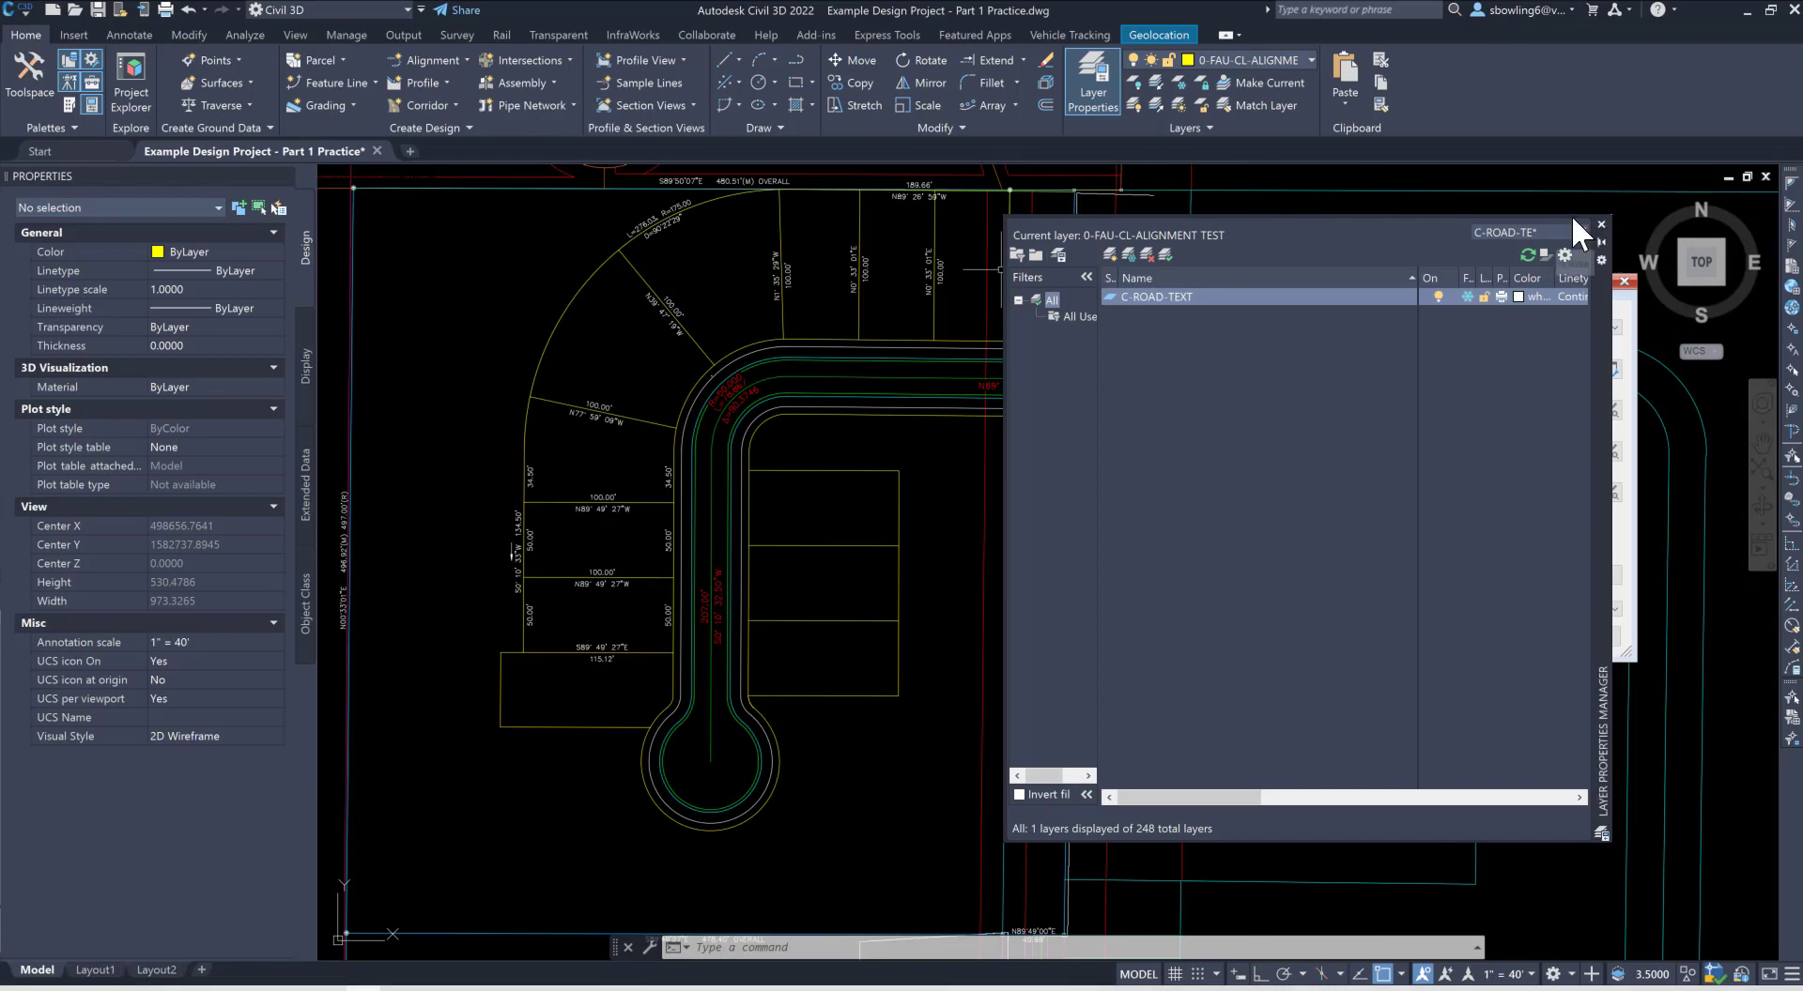
{"action": "left_click", "coordinate": [1601, 224]}
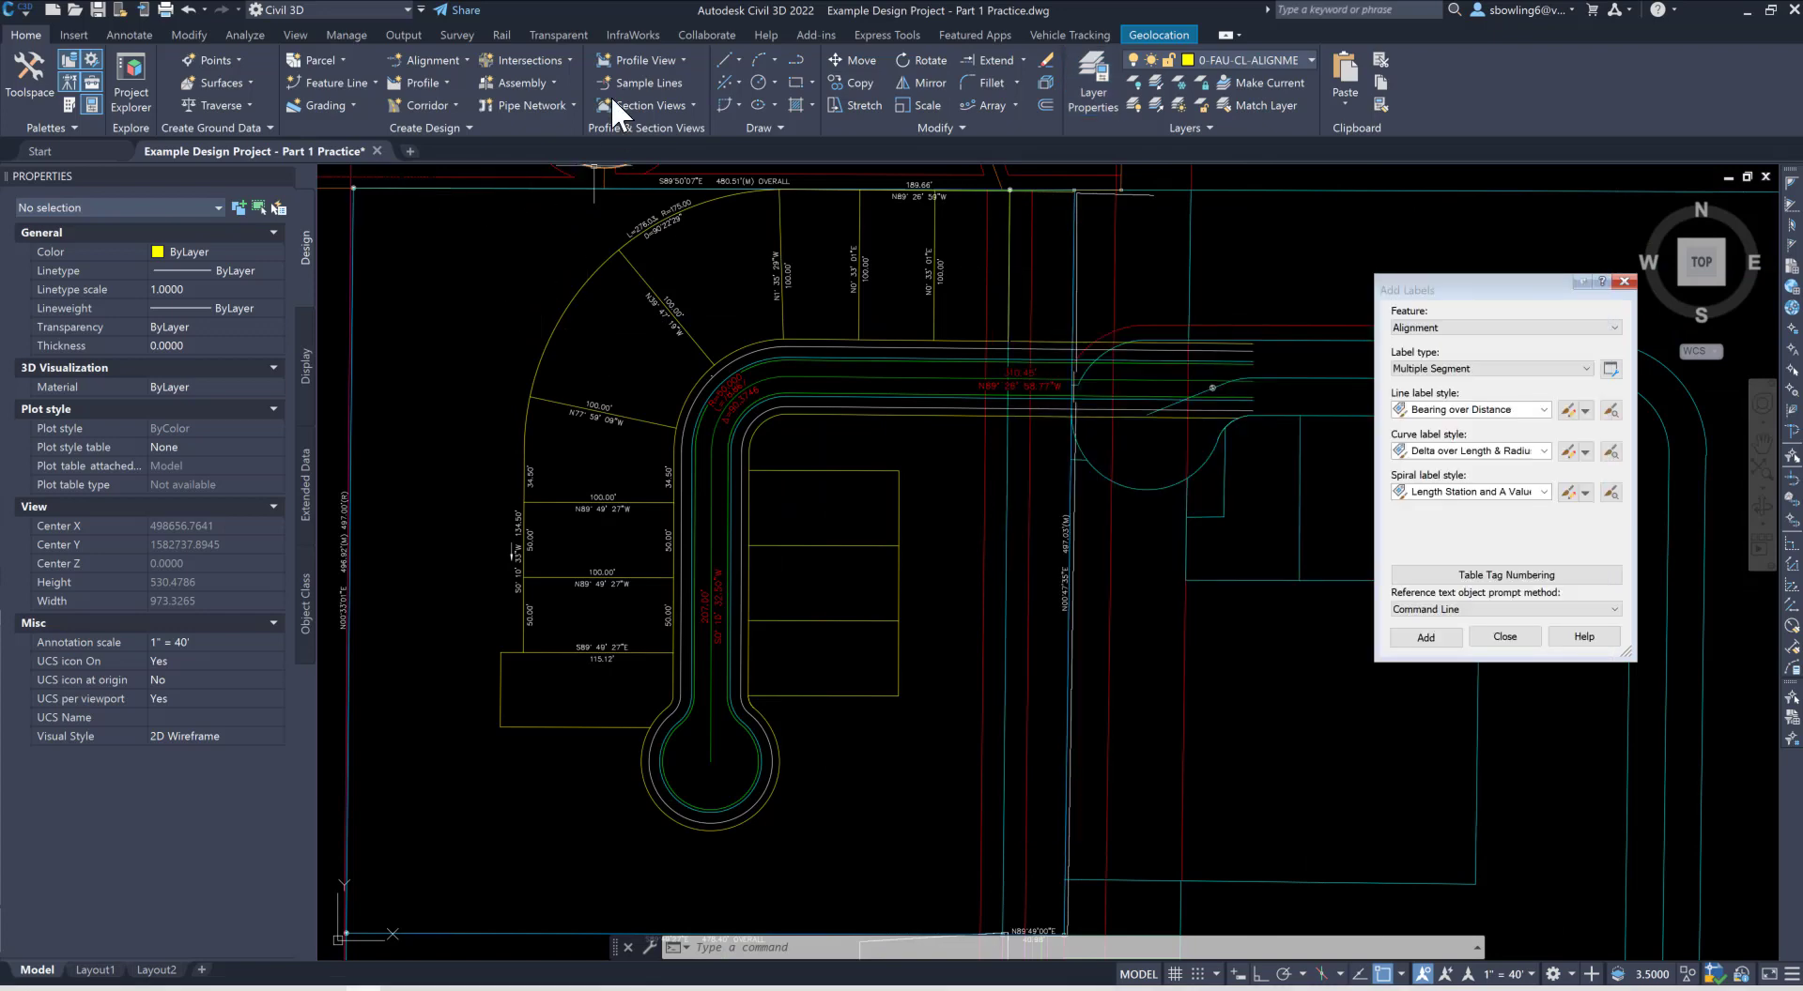
Step: Draw a three-point arc over the outer lot curve, from its southwest end through a nearest point to the N77° 59' 09"W lot line
{"action": "scroll", "coordinate": [538, 270], "scroll_direction": "up", "scroll_amount": 2}
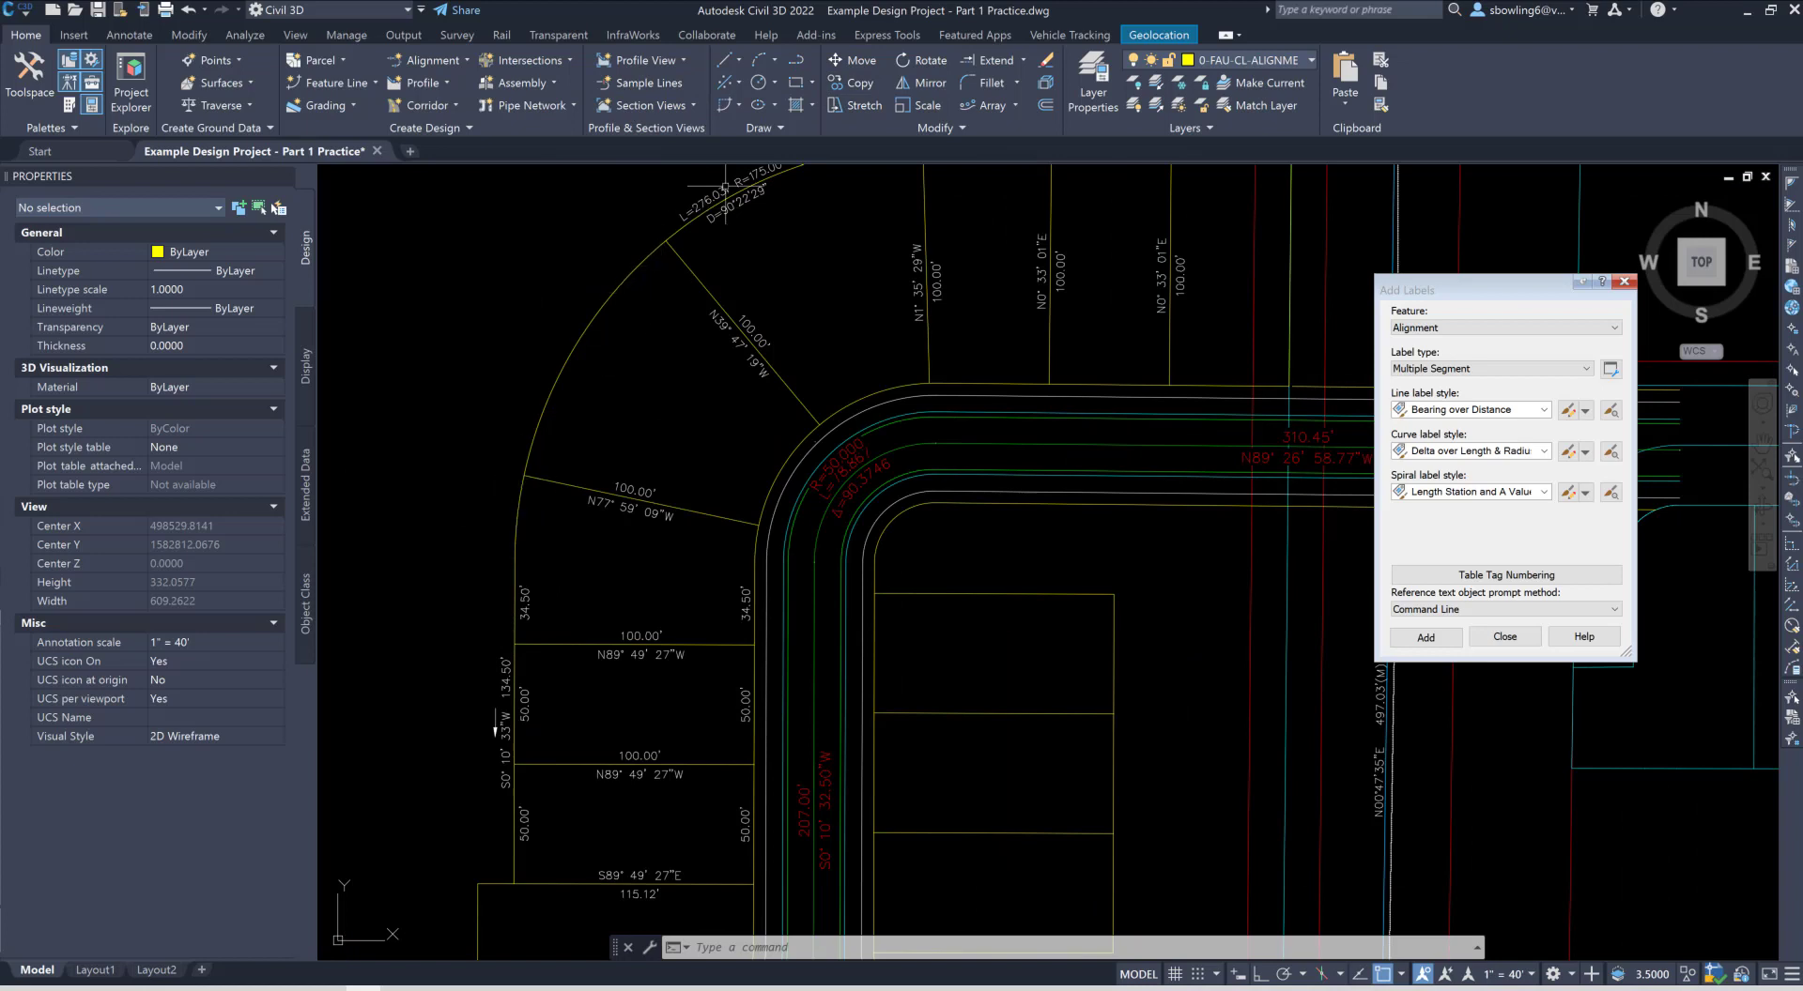
{"action": "left_click", "coordinate": [666, 242]}
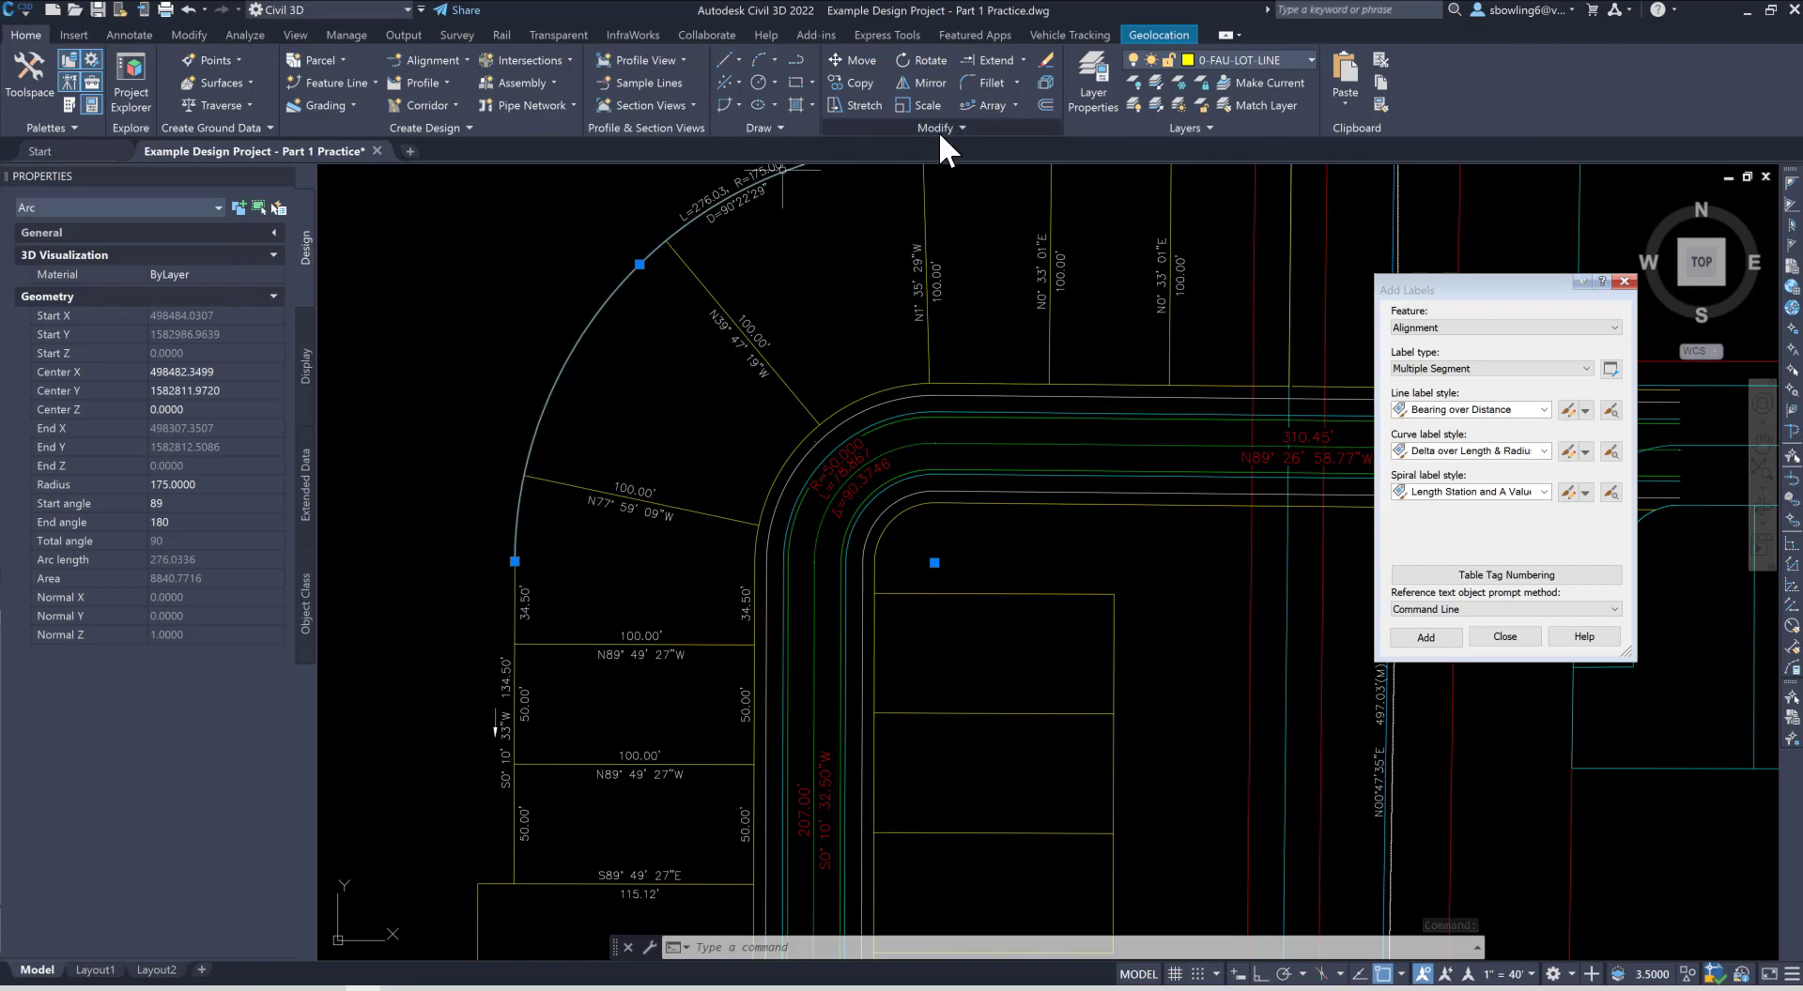
{"action": "scroll", "coordinate": [573, 609], "scroll_direction": "down", "scroll_amount": 2}
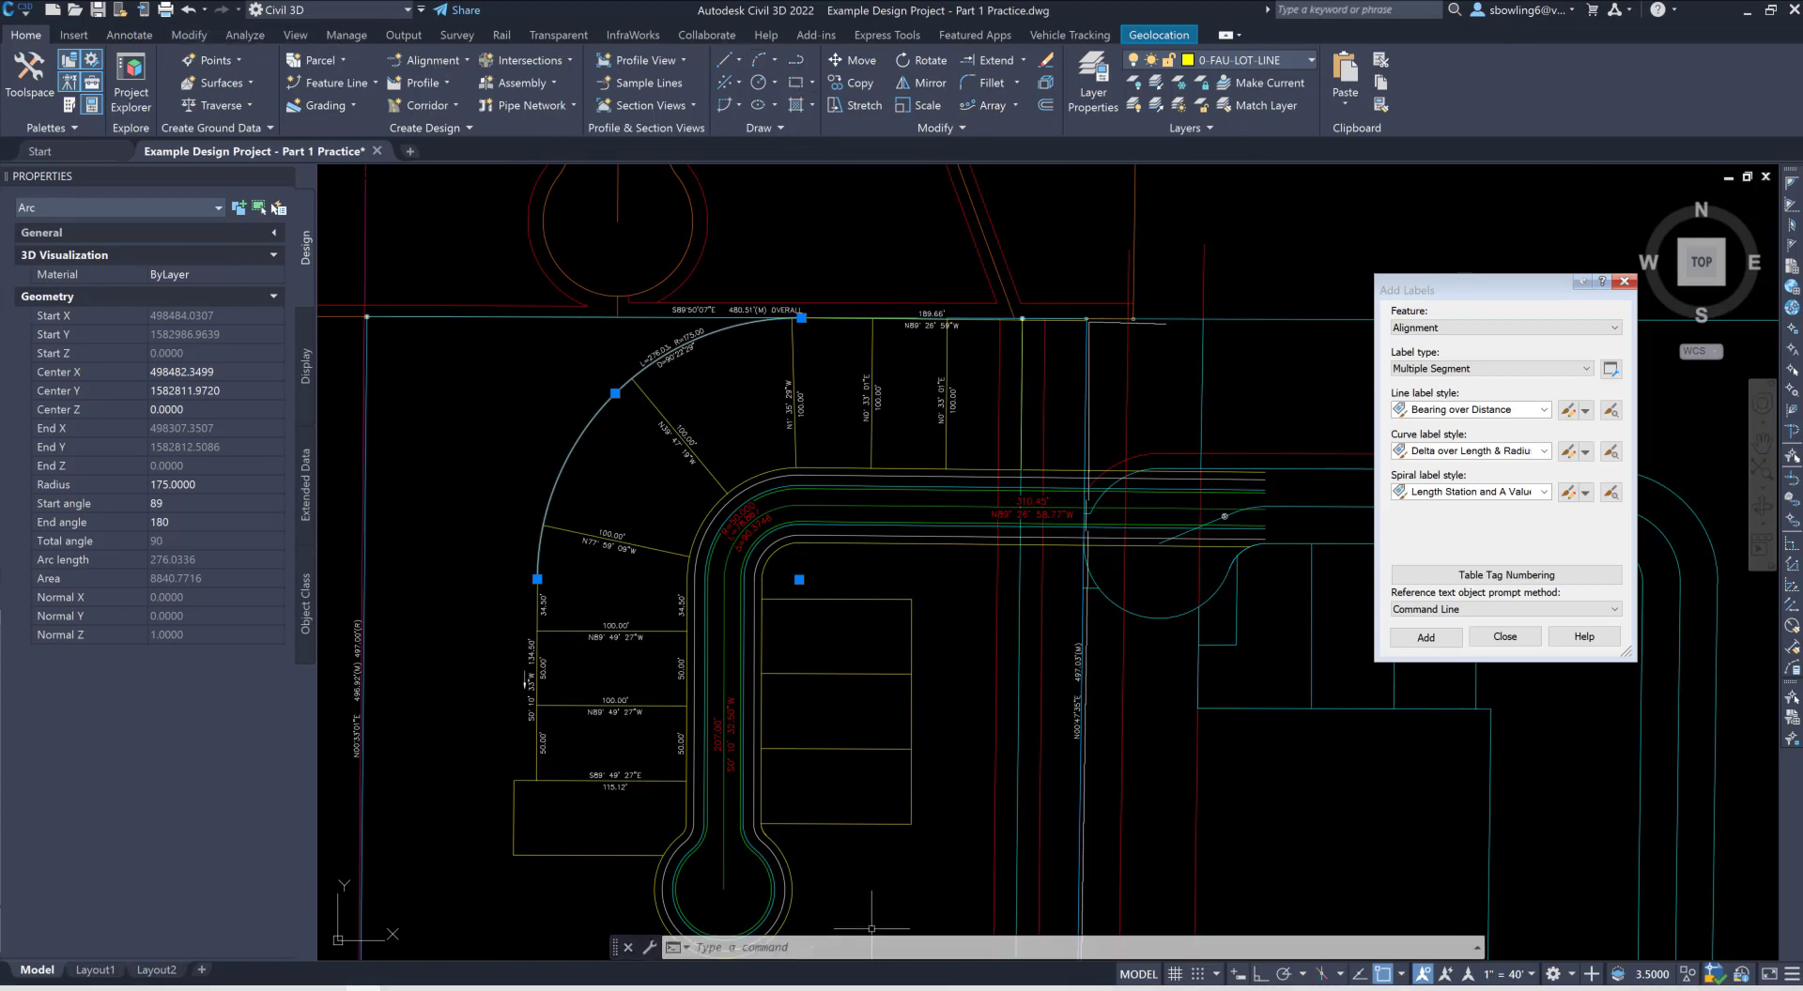
{"action": "left_click", "coordinate": [773, 62]}
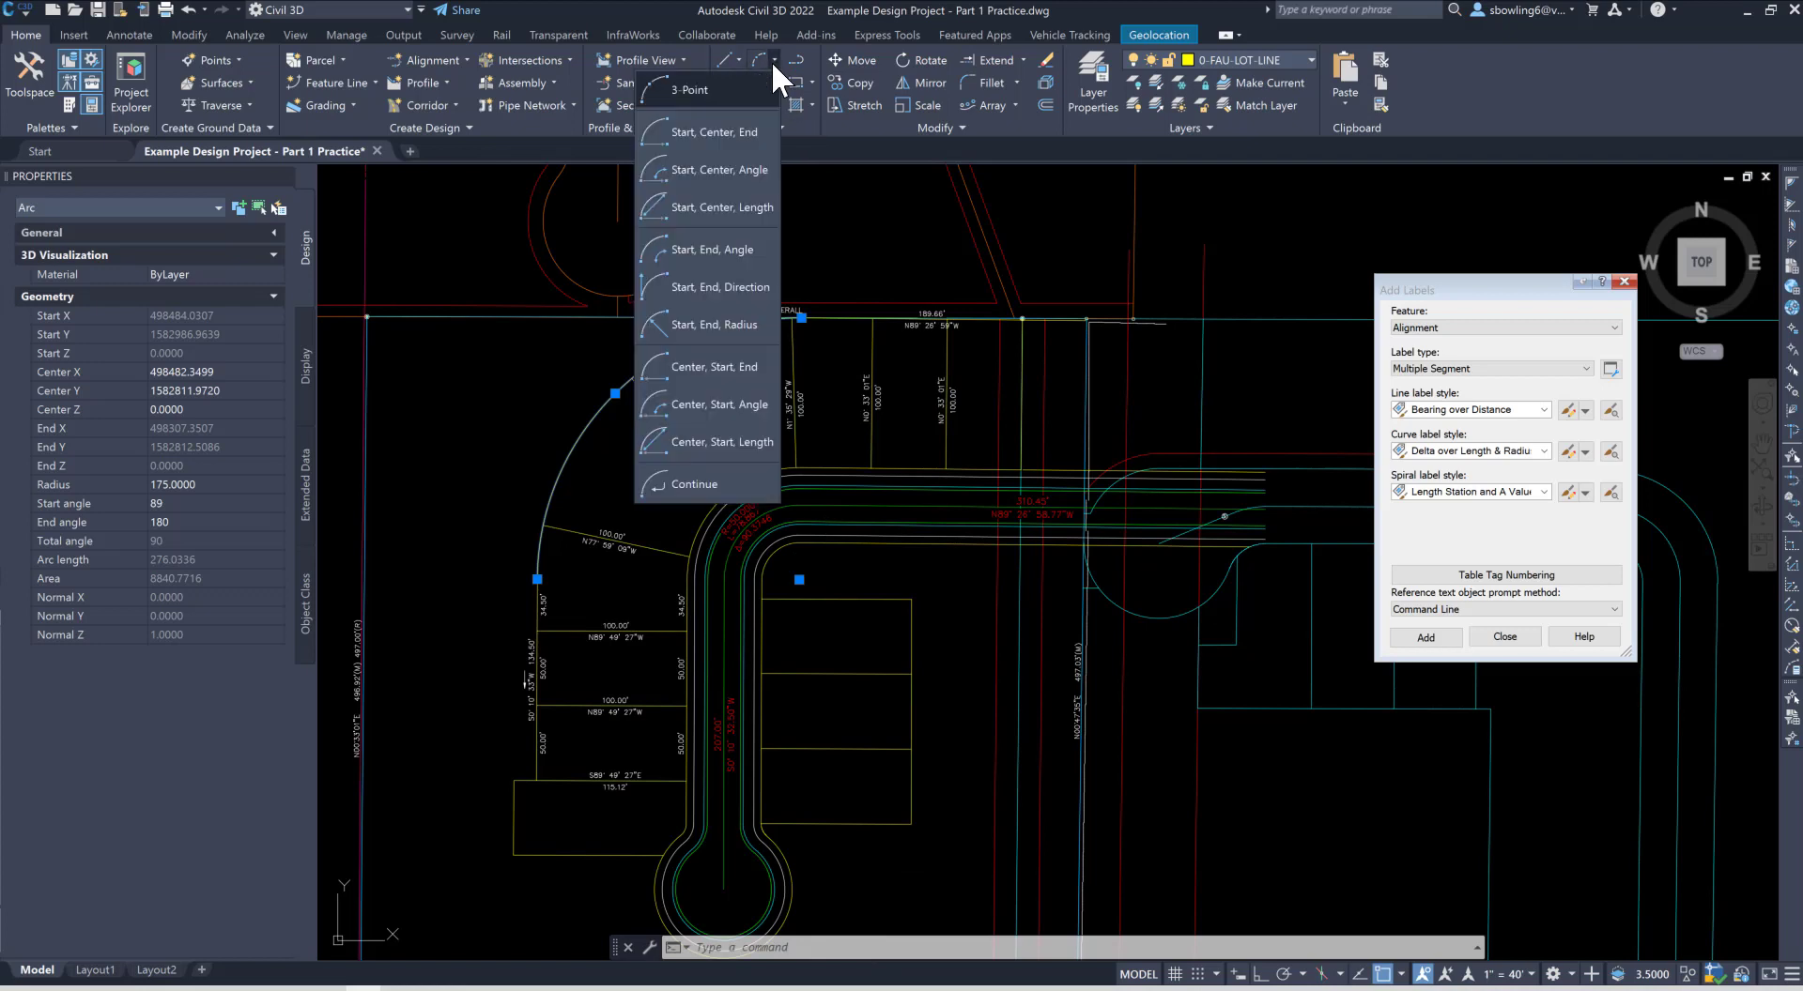
{"action": "left_click", "coordinate": [696, 84]}
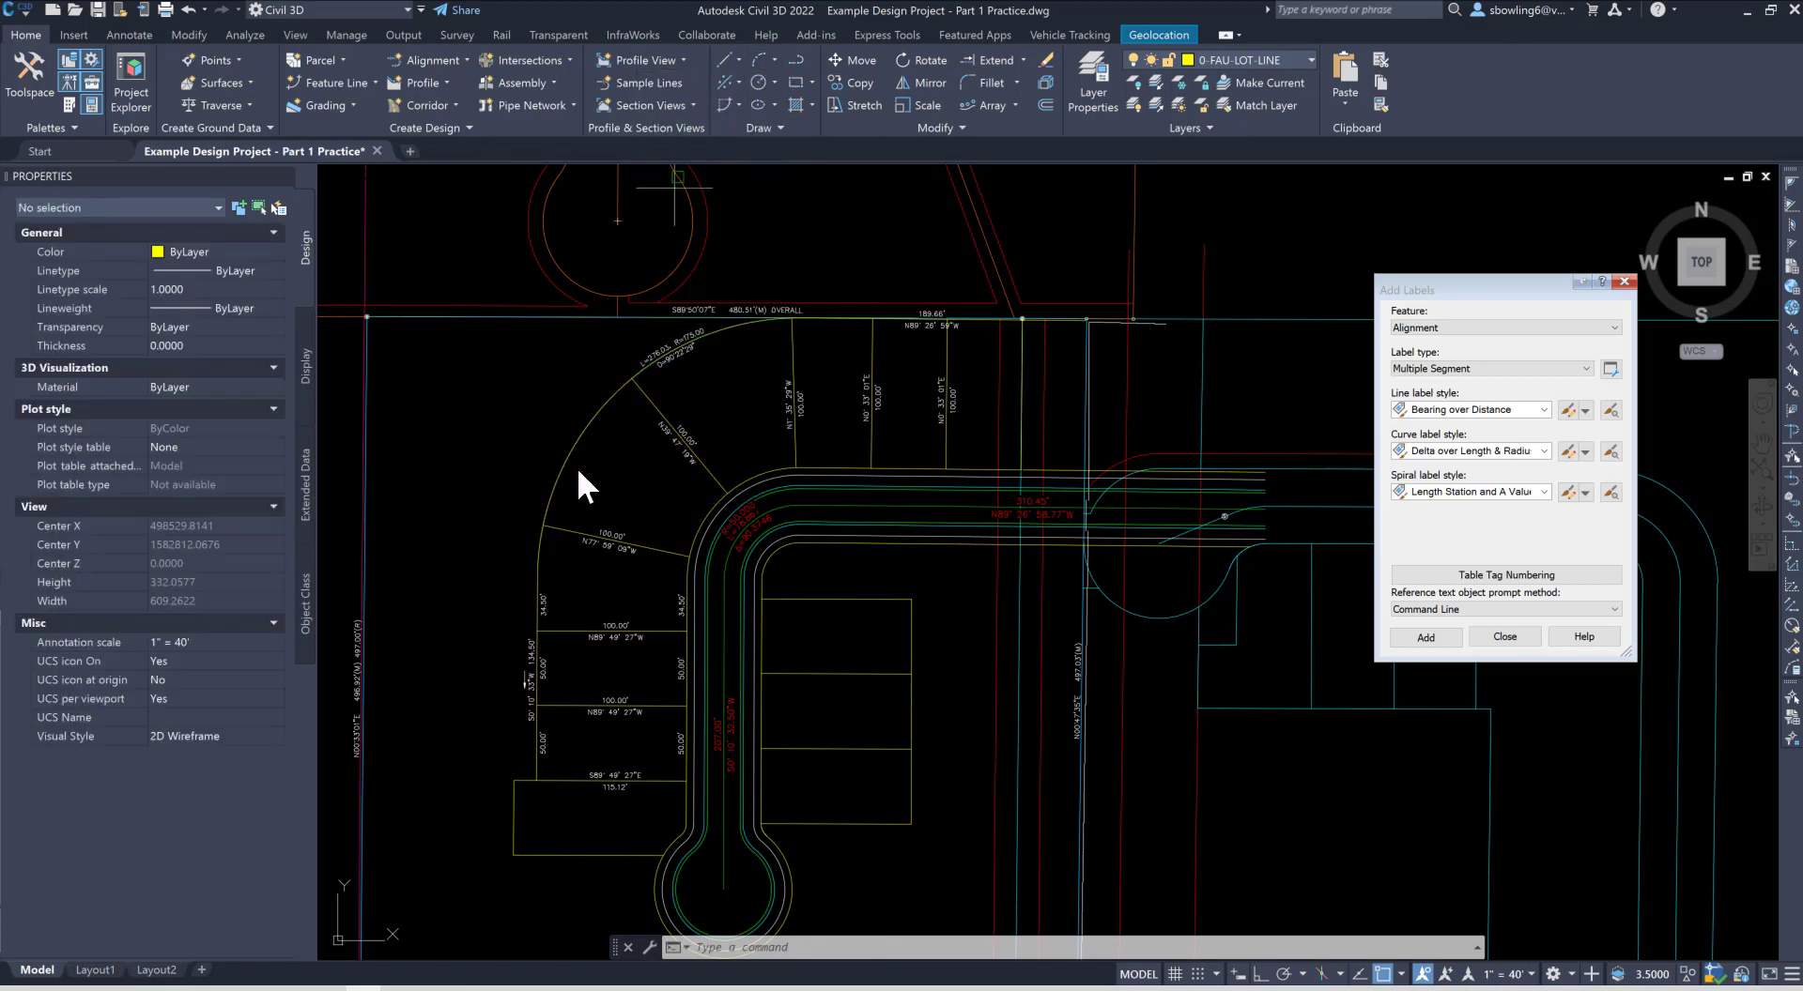
{"action": "left_click", "coordinate": [535, 568]}
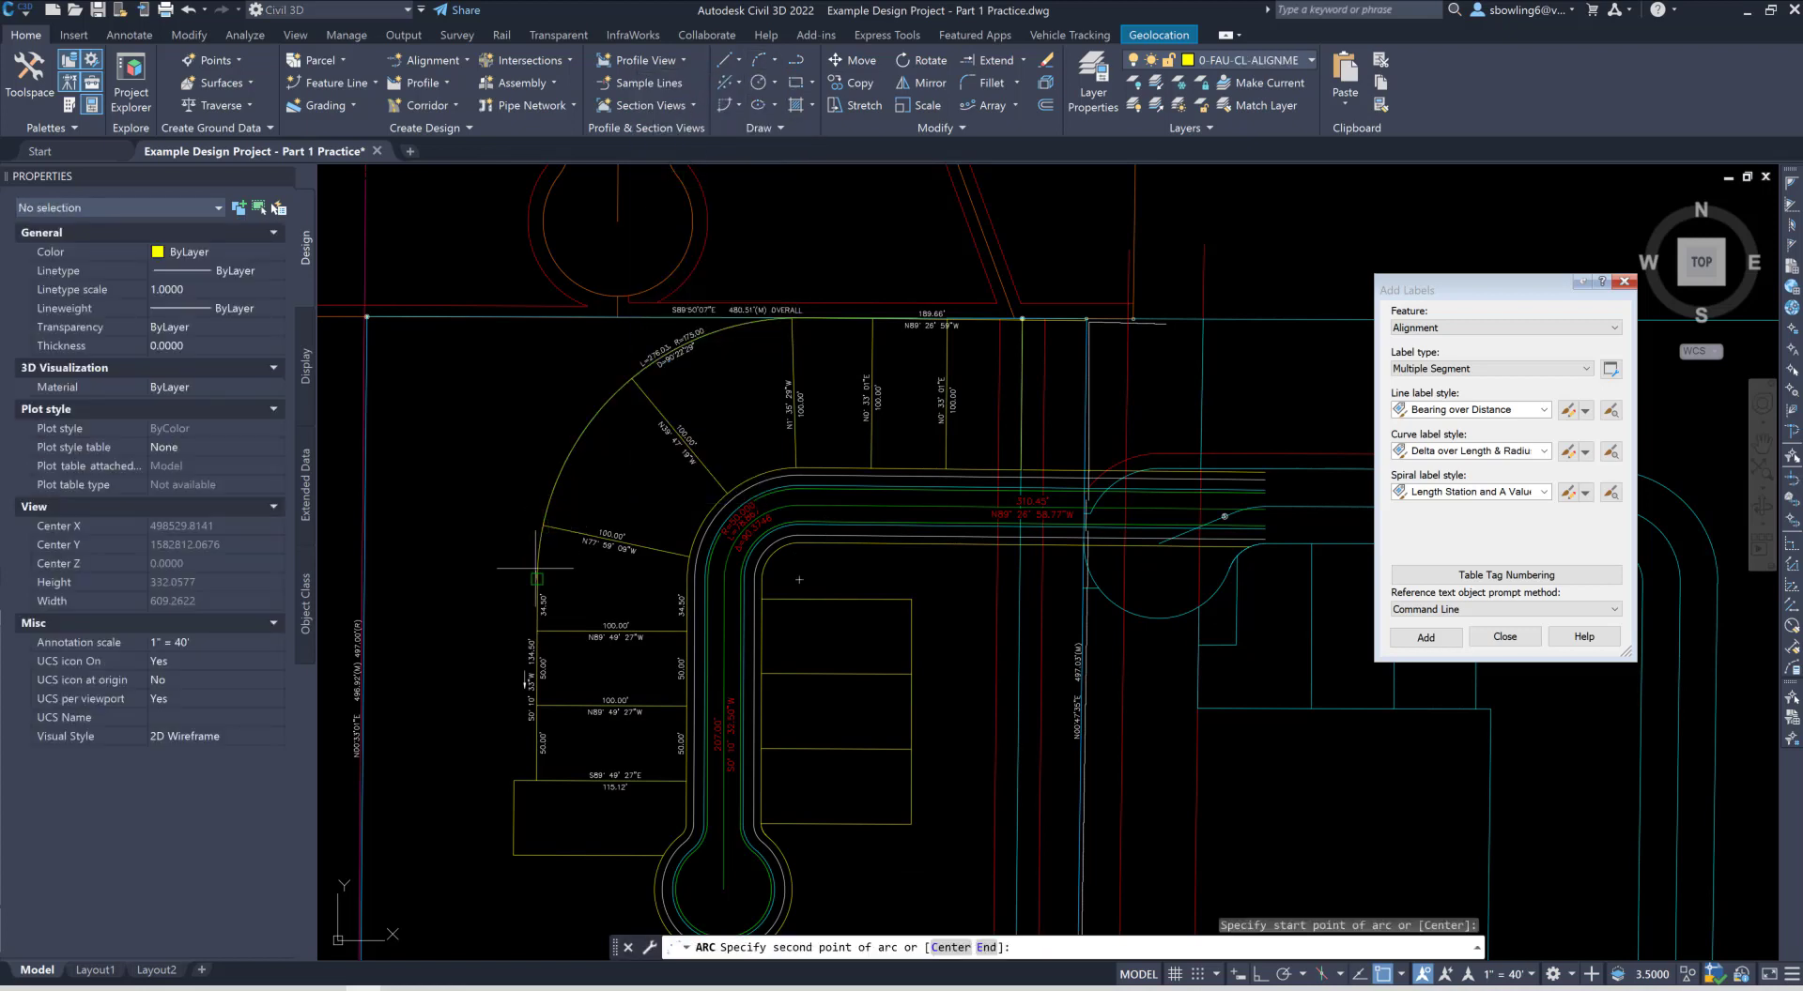
{"action": "right_click", "coordinate": [541, 554], "text": "shift"}
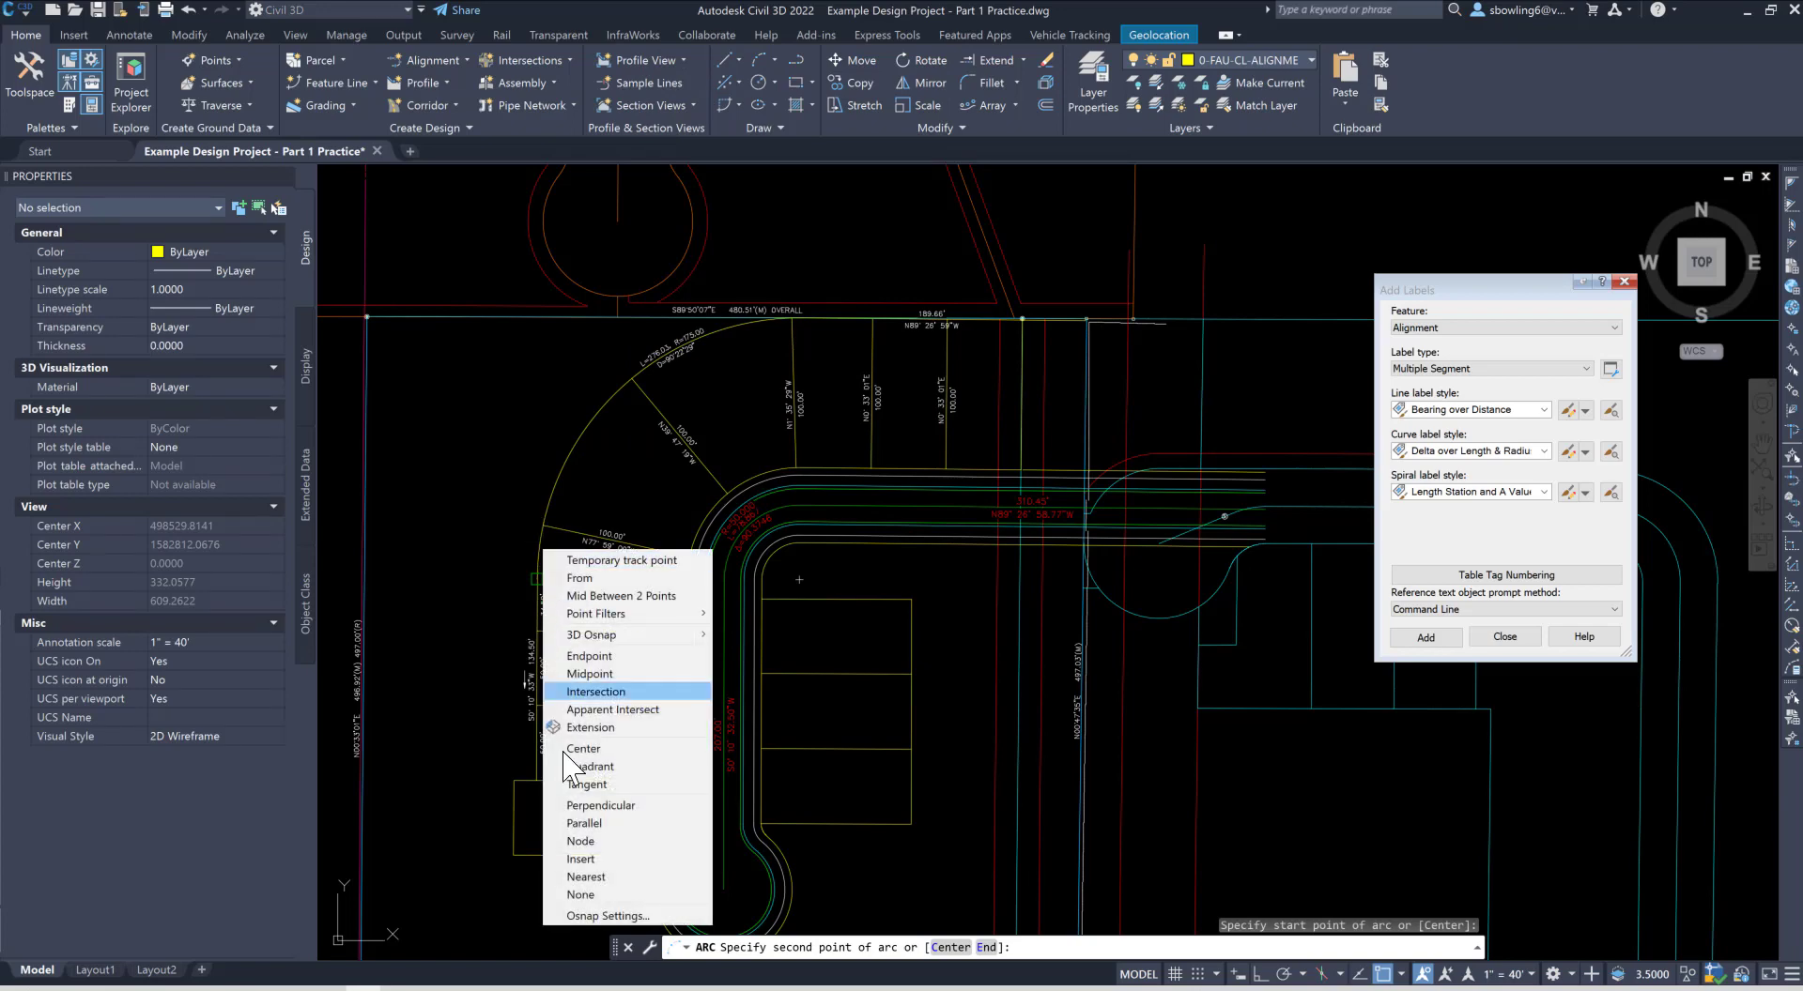
{"action": "left_click", "coordinate": [603, 903]}
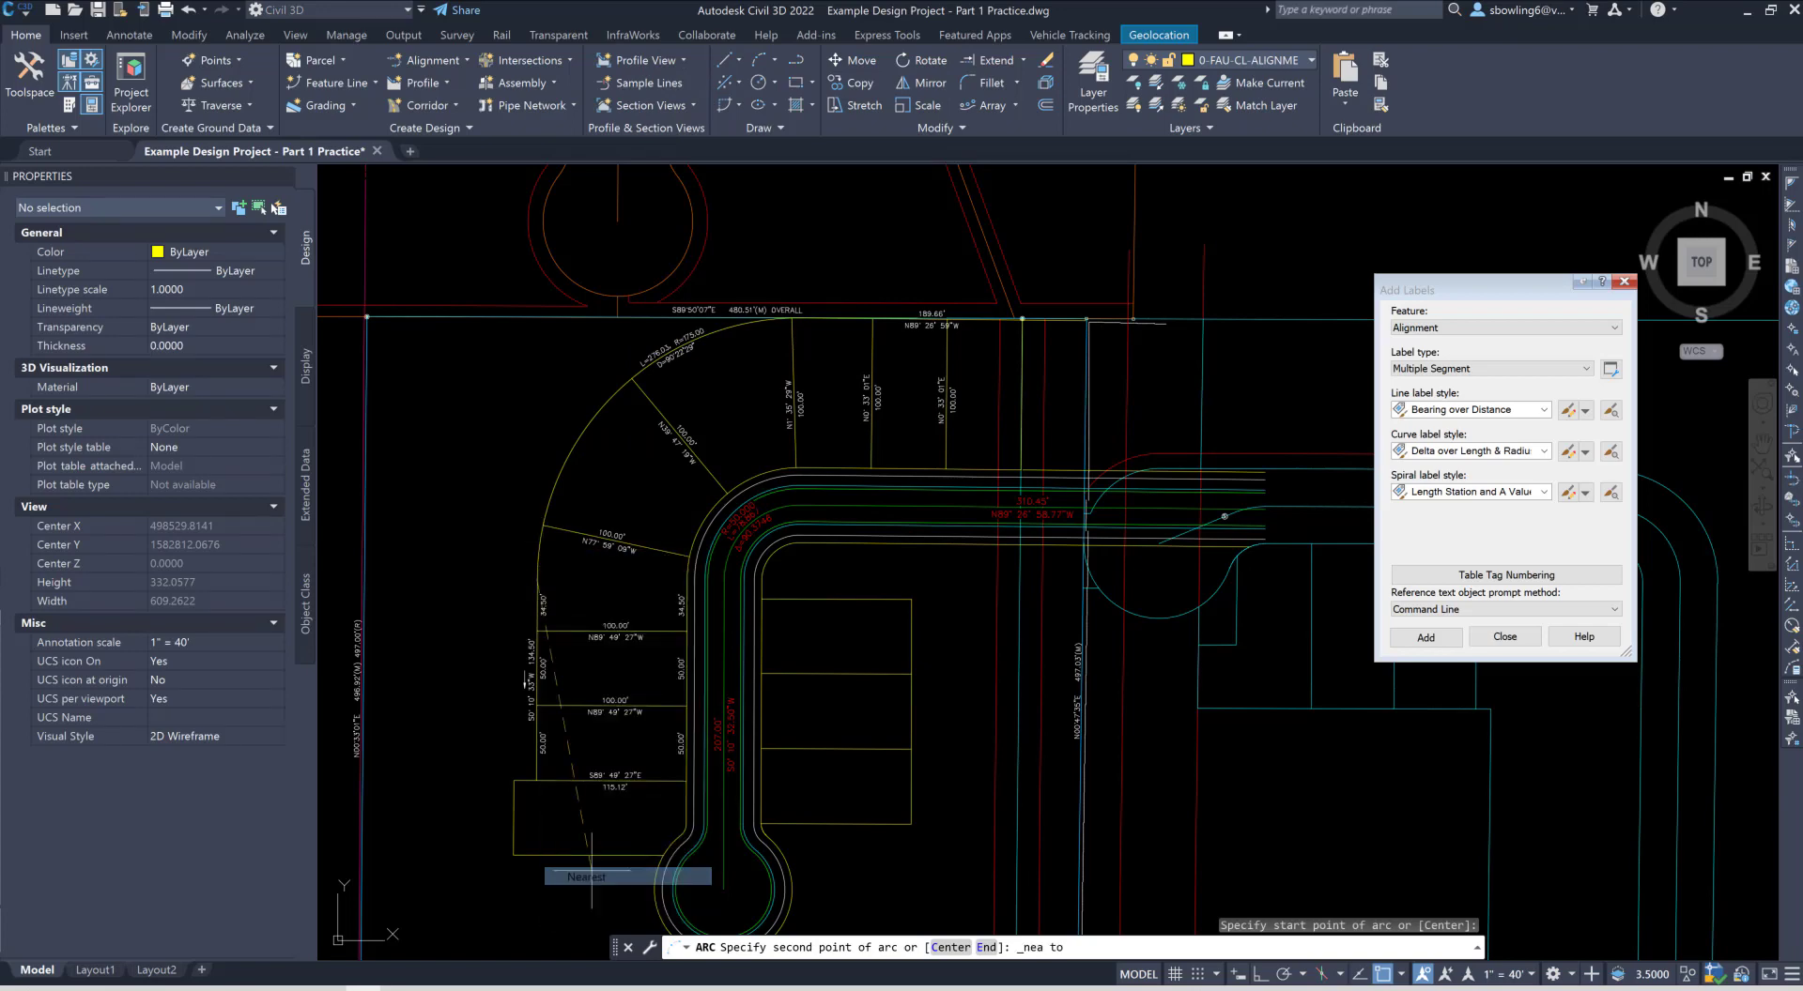
{"action": "left_click", "coordinate": [539, 550]}
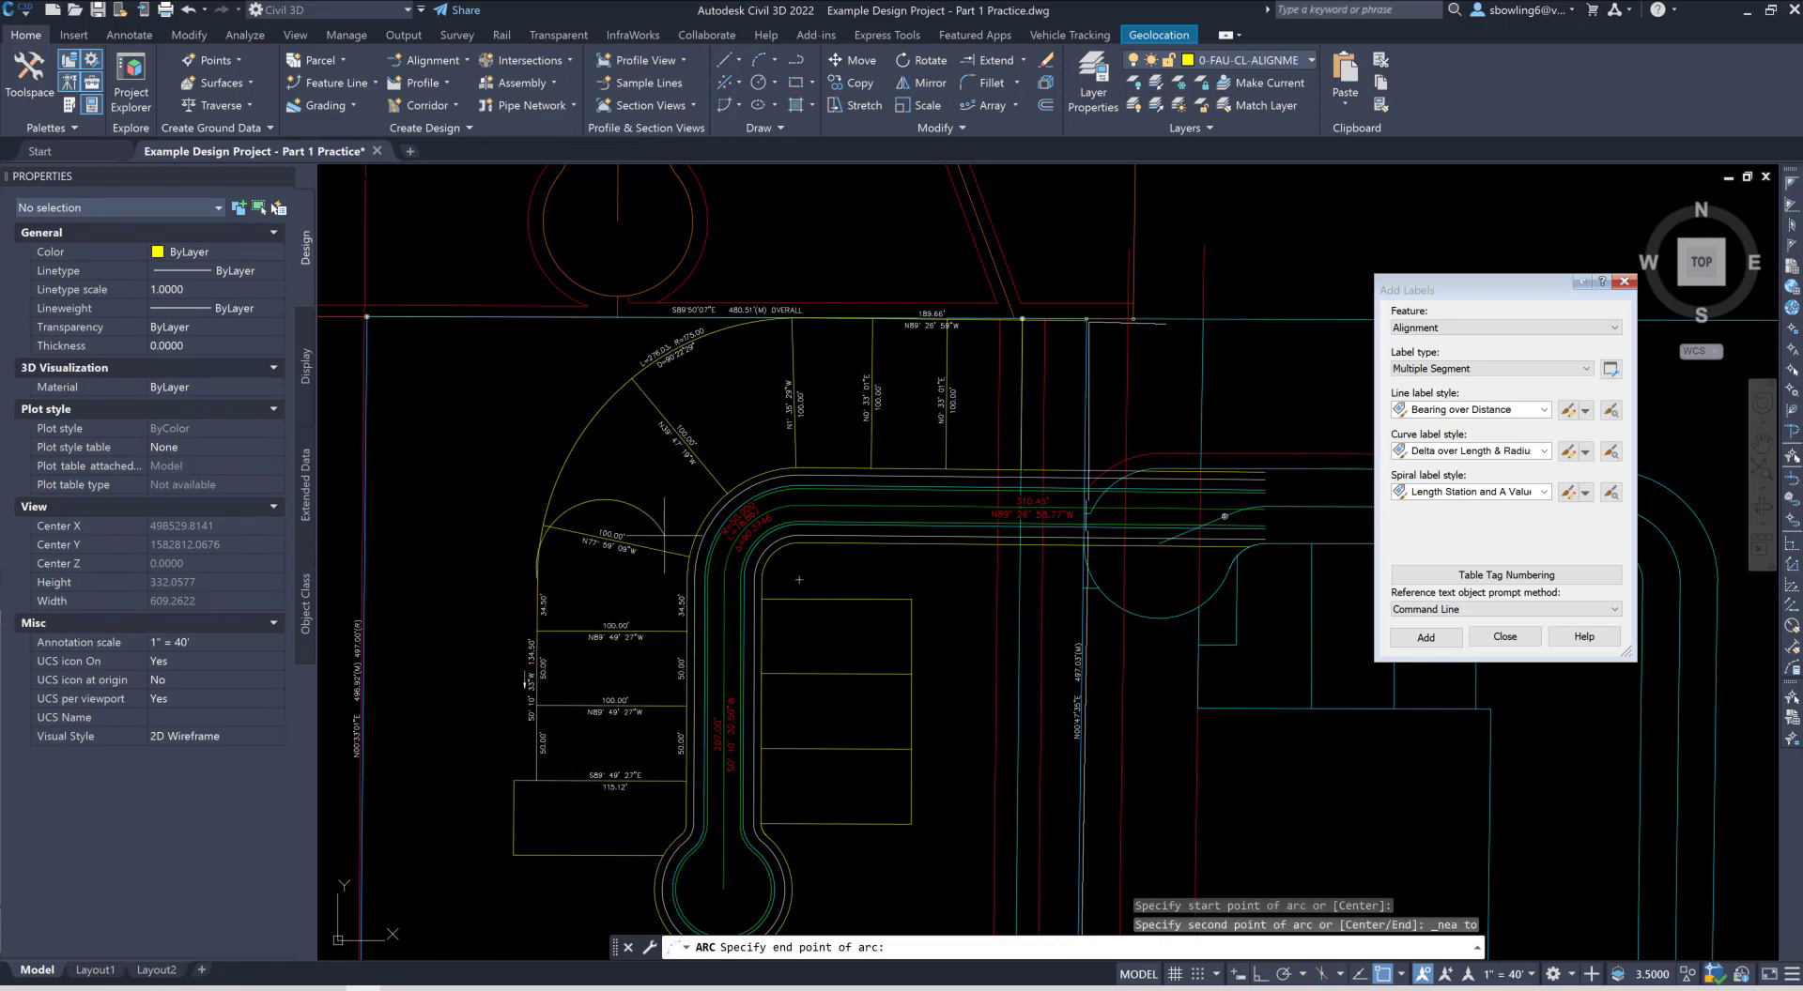
{"action": "left_click", "coordinate": [545, 528]}
{"action": "key", "text": "Escape"}
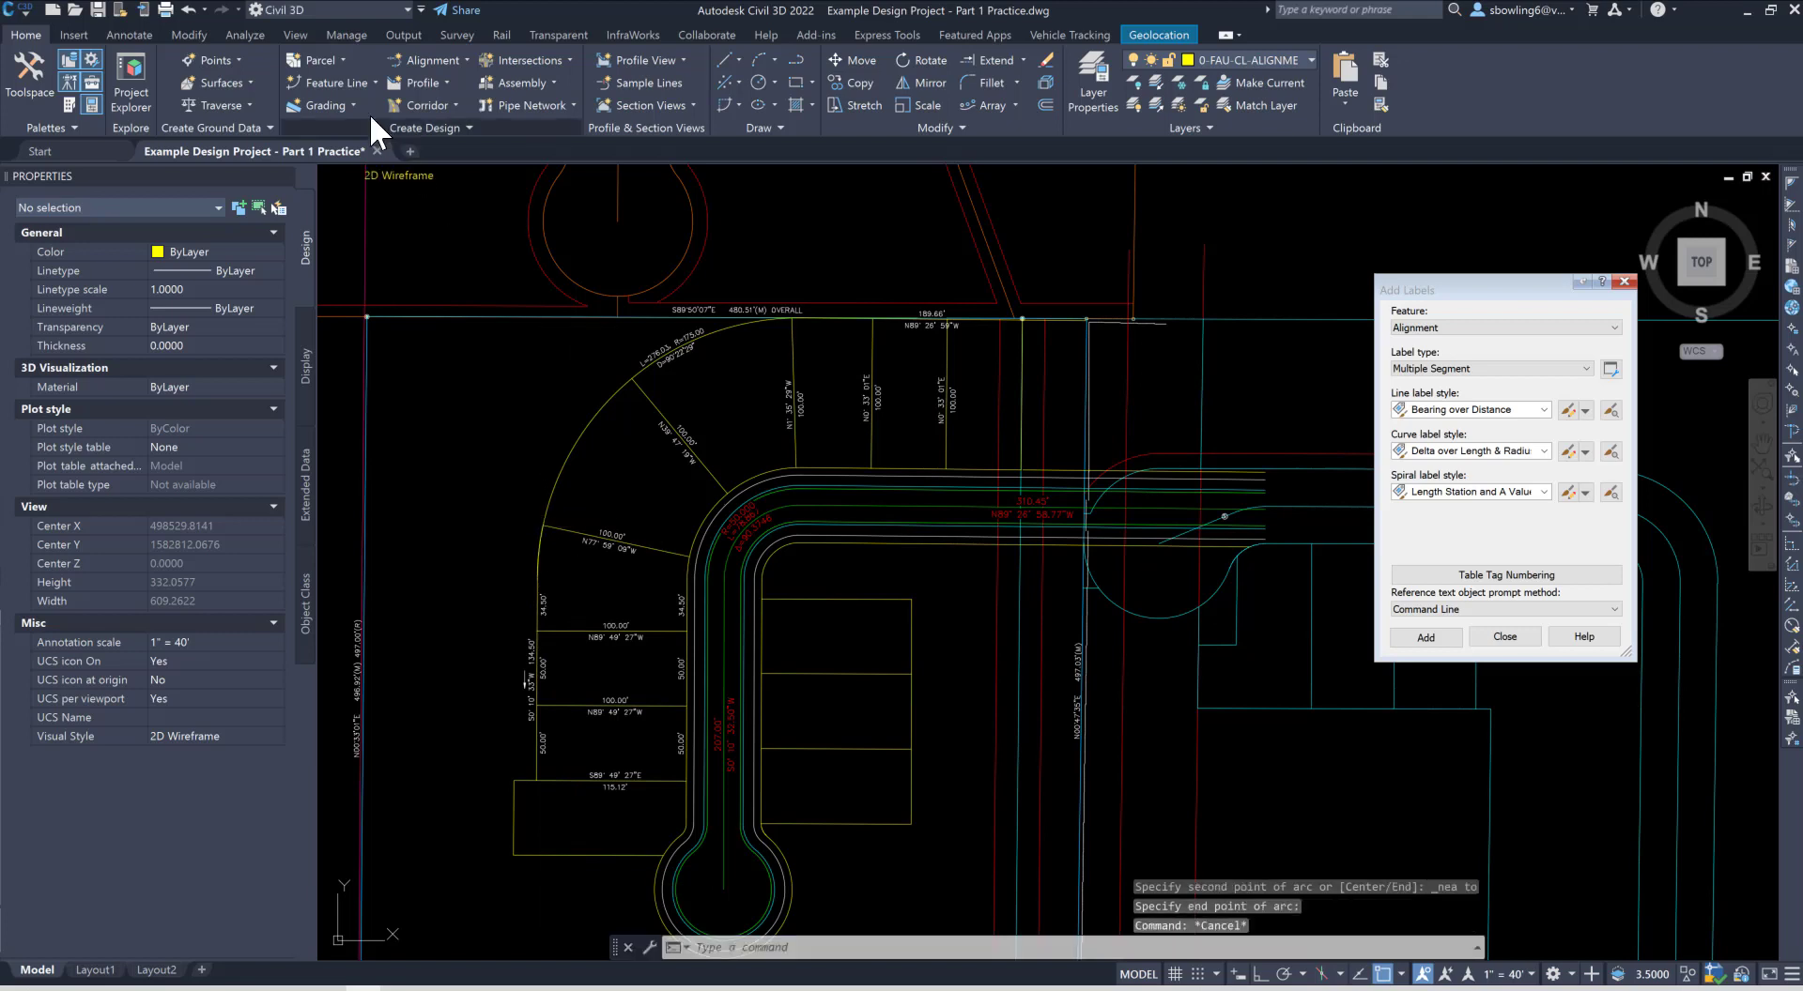
Step: Label the new short arc using the Line and Curve feature, Single Segment type and Distance-Radius and Delta curve style
{"action": "left_click", "coordinate": [136, 35]}
{"action": "left_click", "coordinate": [28, 62]}
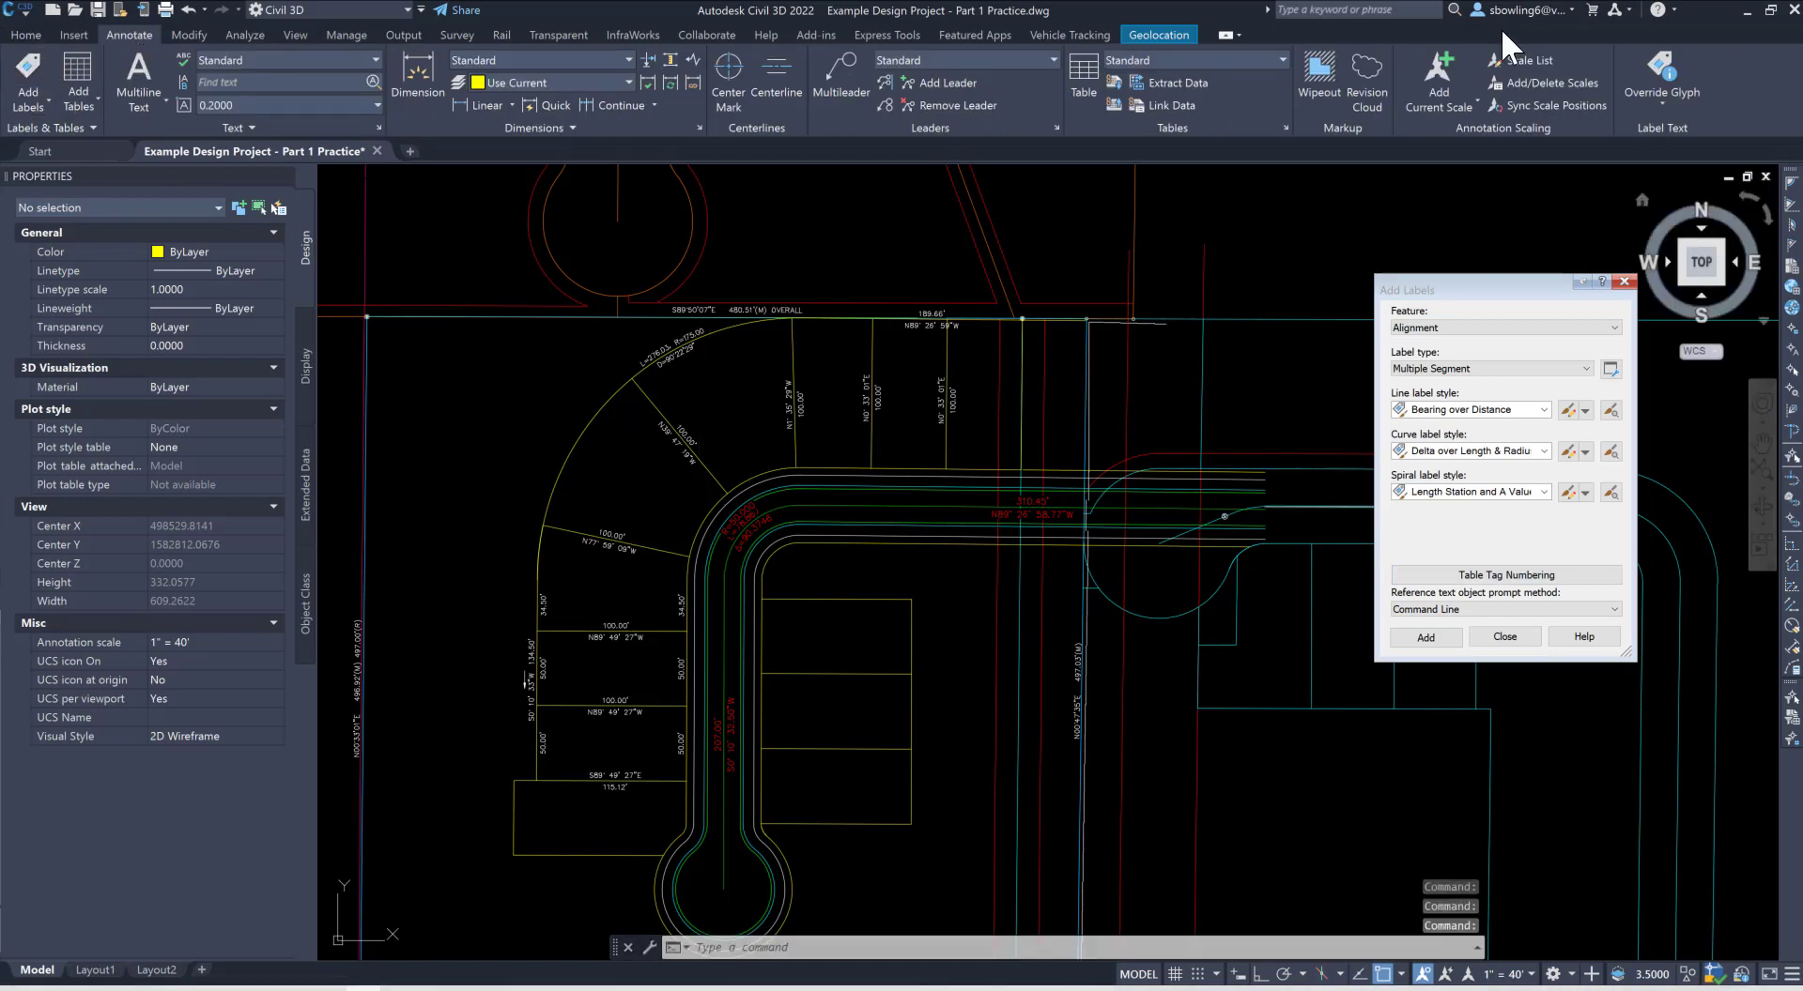
{"action": "left_click", "coordinate": [1422, 328]}
{"action": "left_click", "coordinate": [1424, 353]}
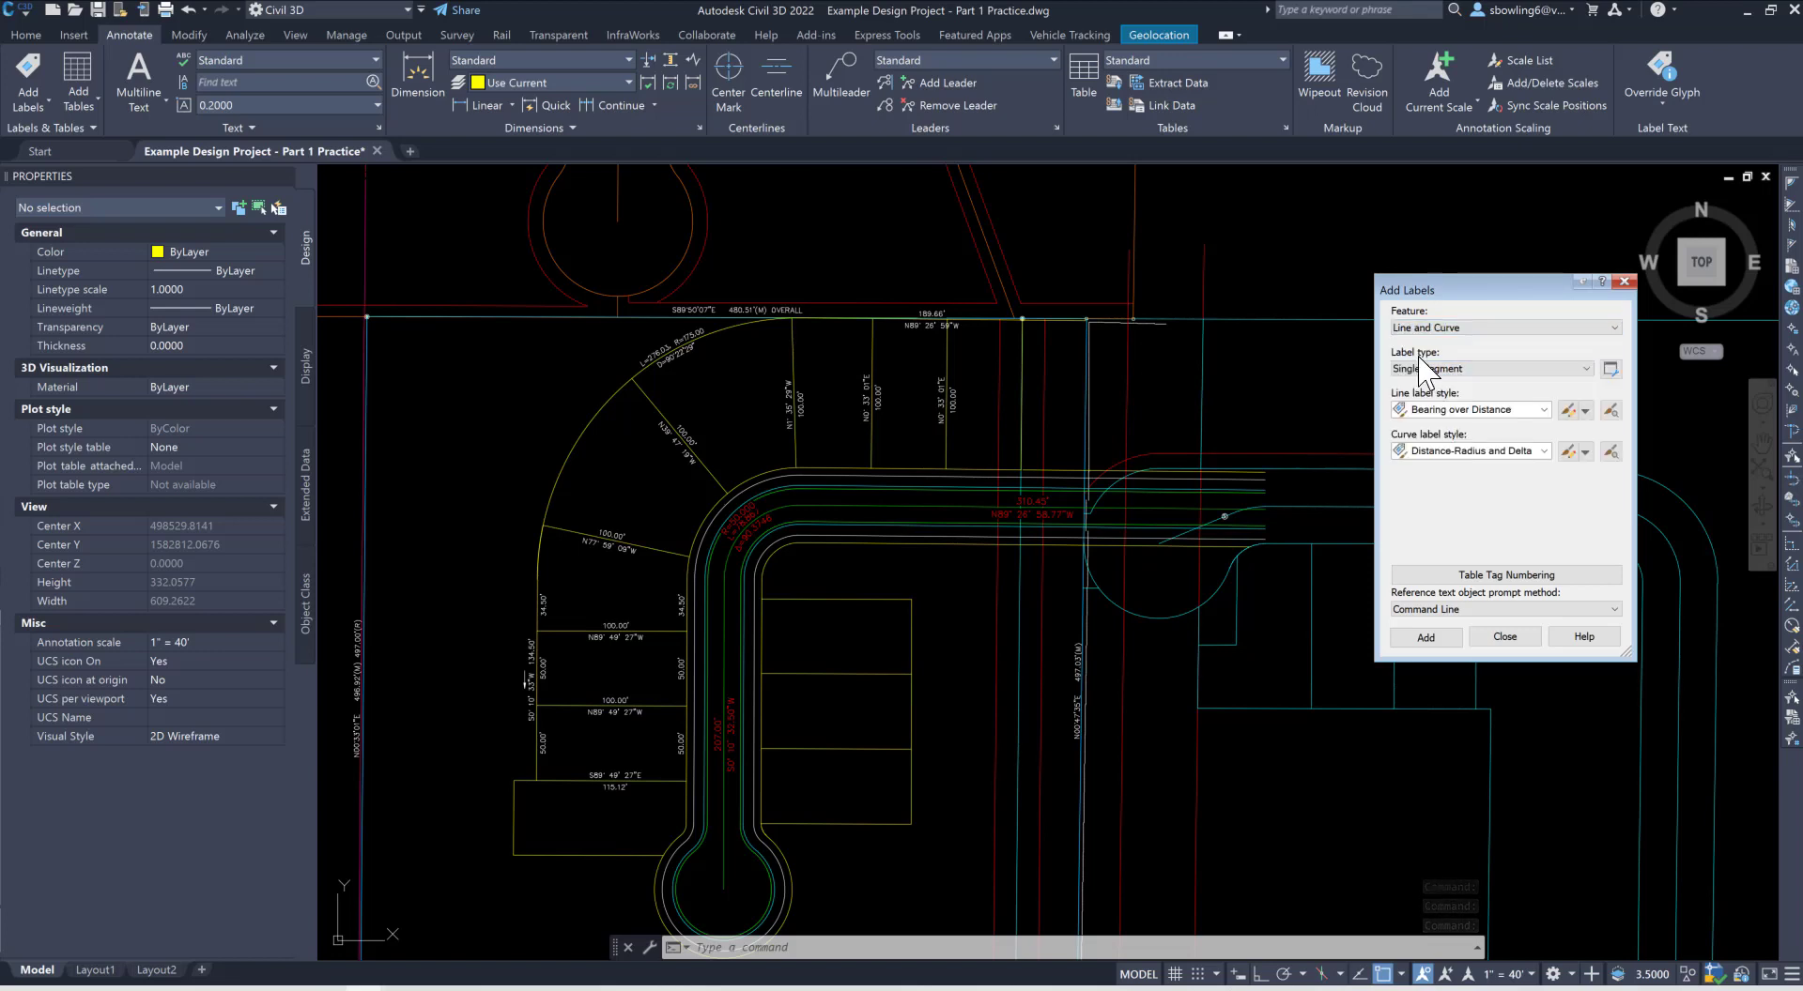
{"action": "left_click", "coordinate": [1425, 637]}
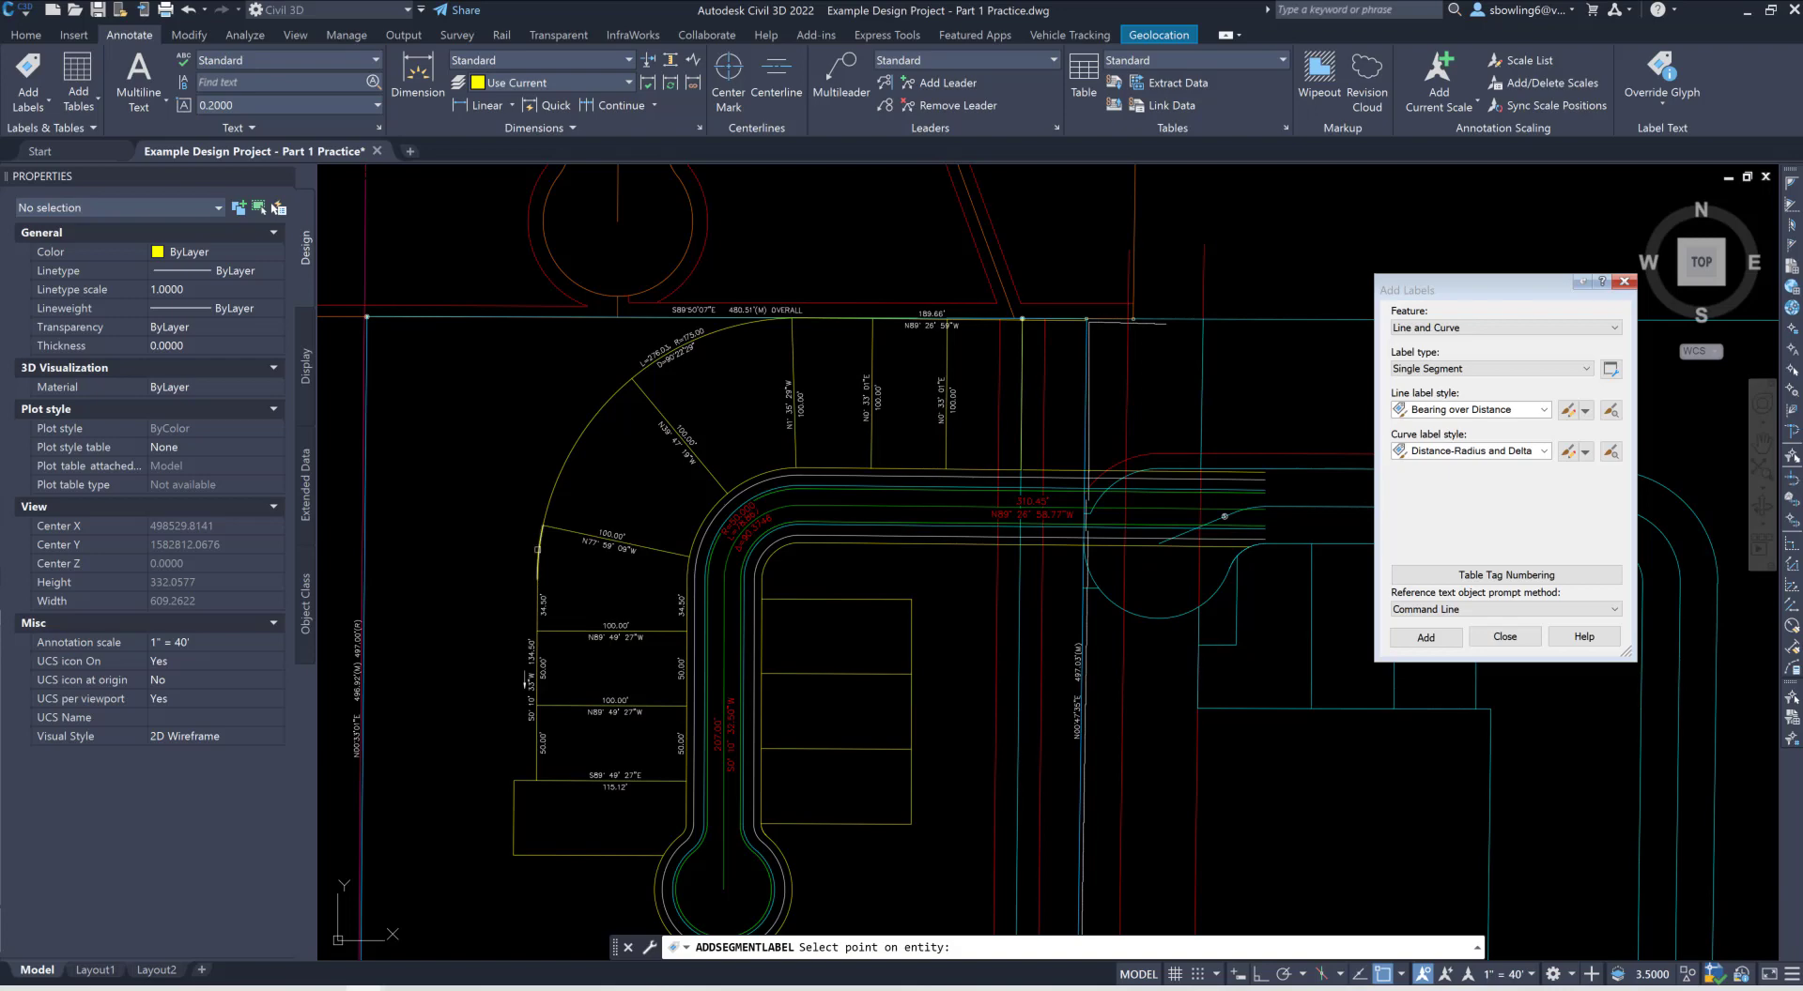
{"action": "scroll", "coordinate": [502, 552], "scroll_direction": "up", "scroll_amount": 4}
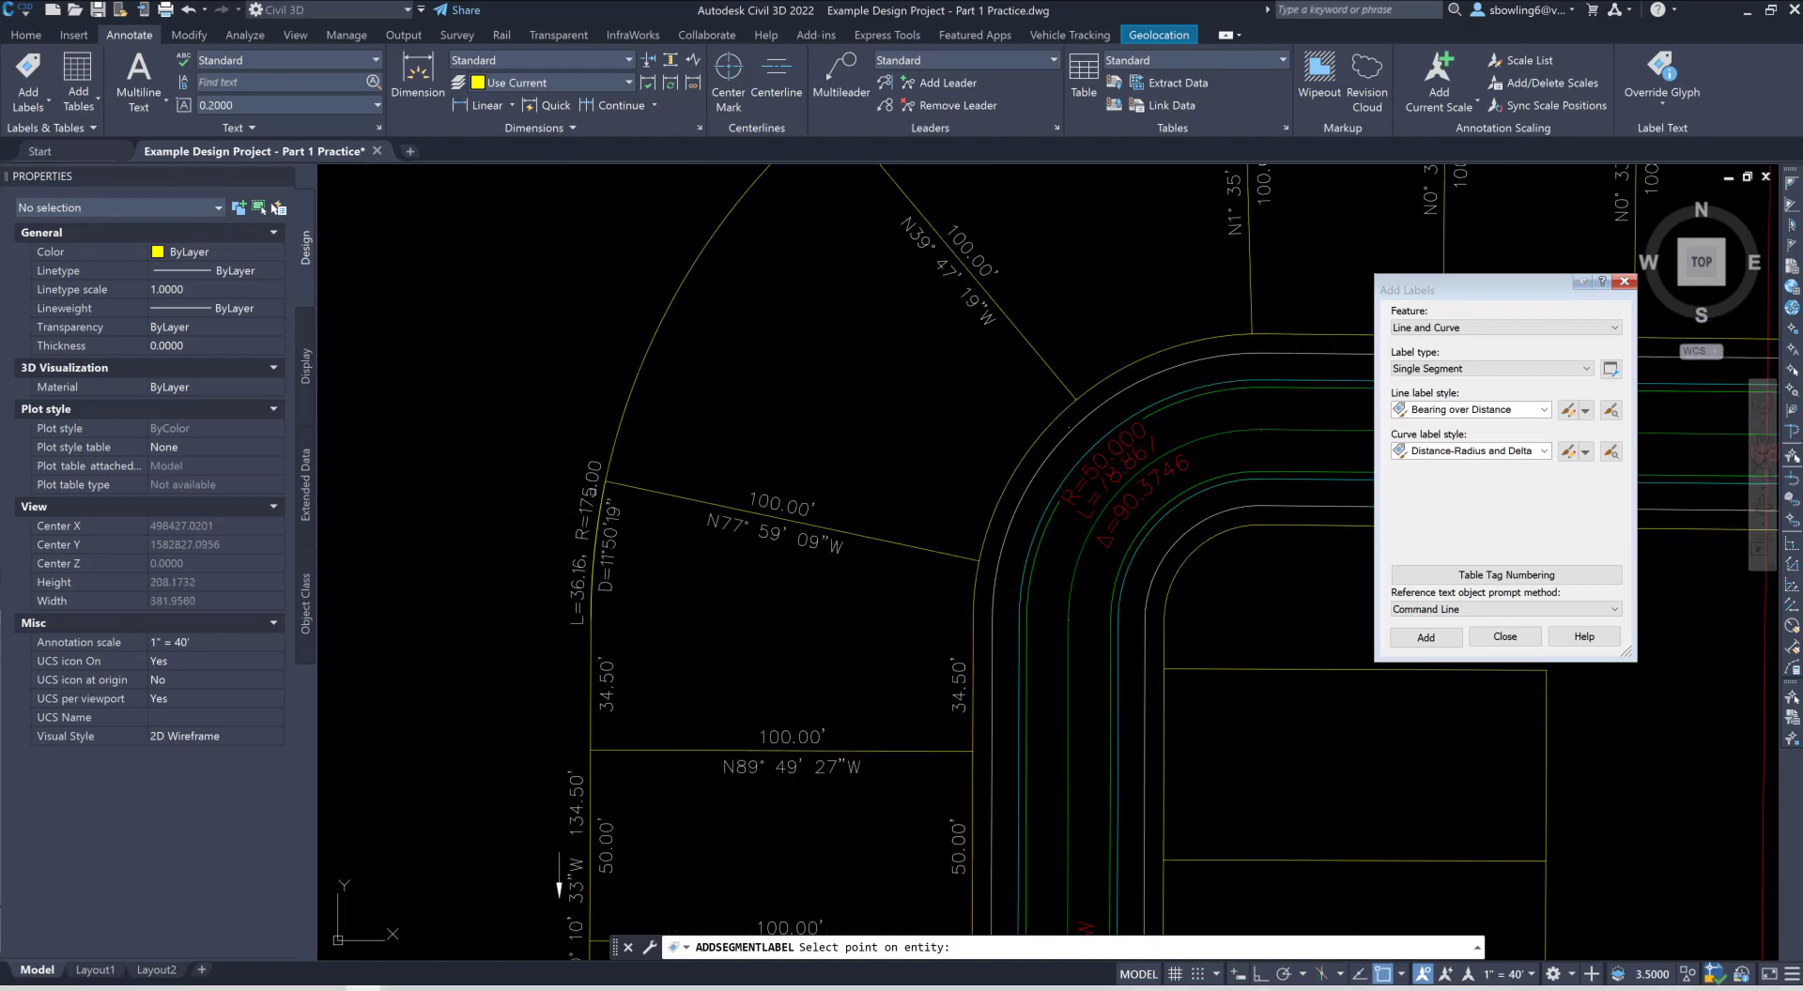
{"action": "scroll", "coordinate": [524, 642], "scroll_direction": "down", "scroll_amount": 4}
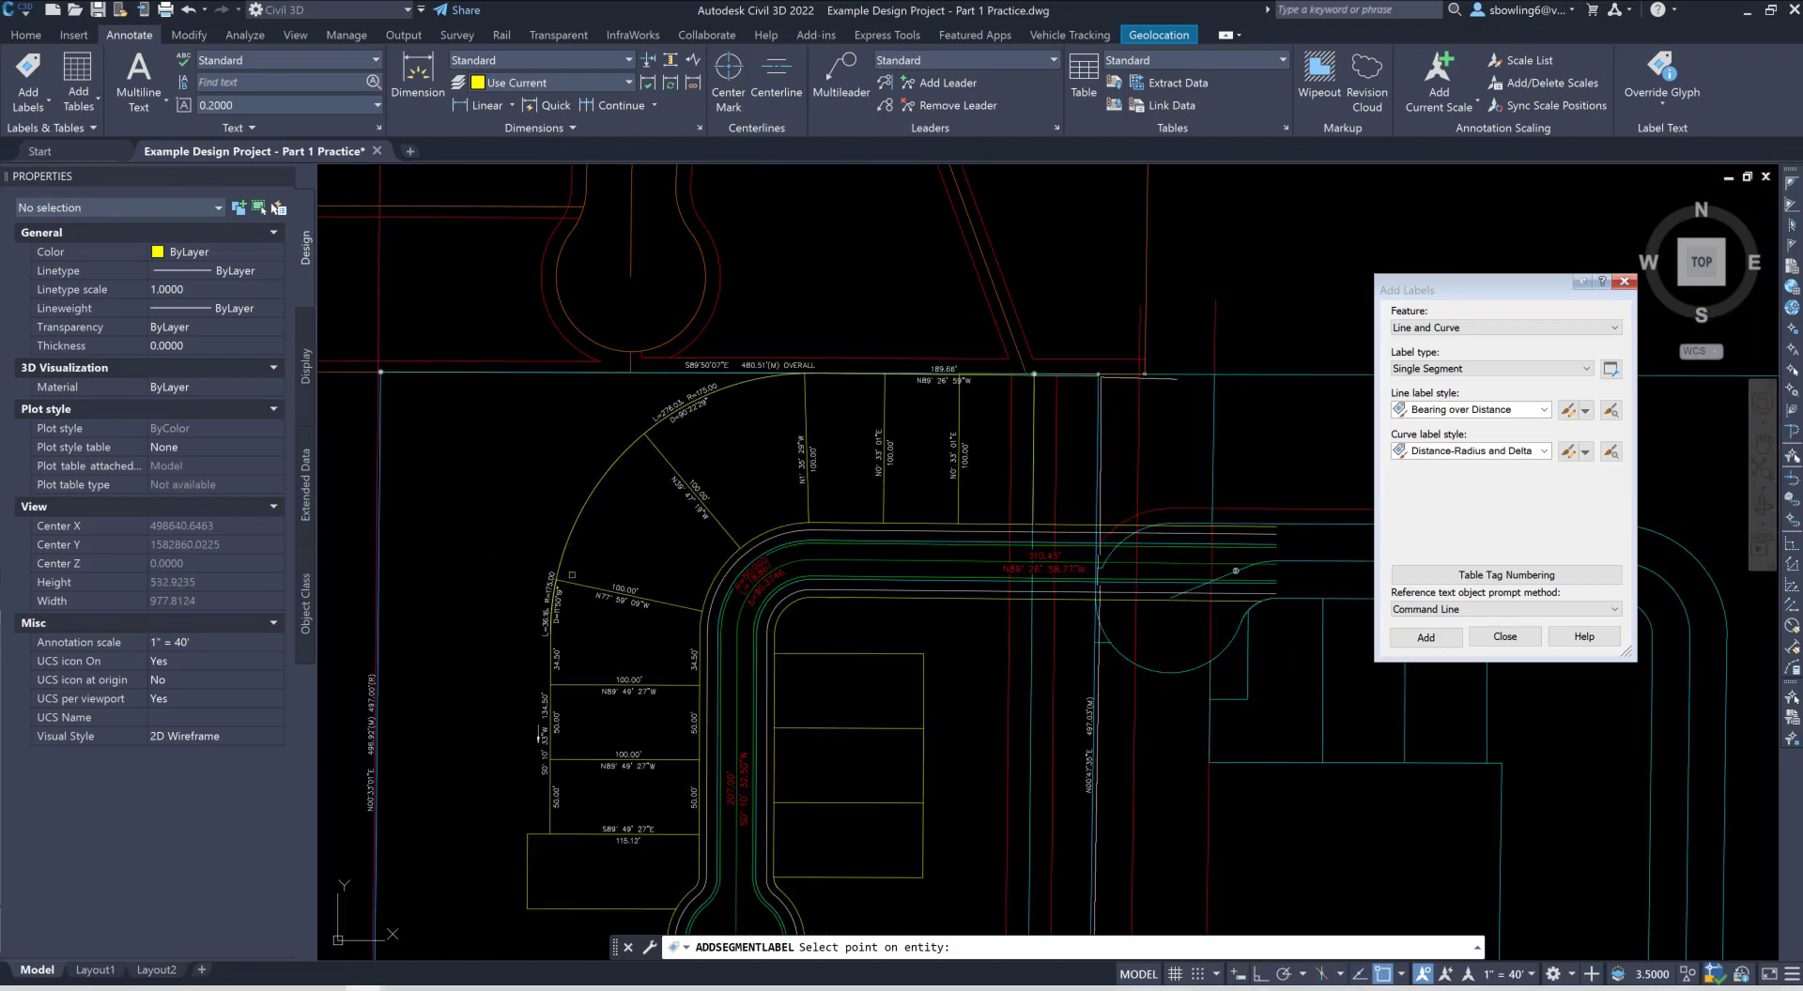
{"action": "scroll", "coordinate": [558, 591], "scroll_direction": "up", "scroll_amount": 4}
{"action": "key", "text": "Escape"}
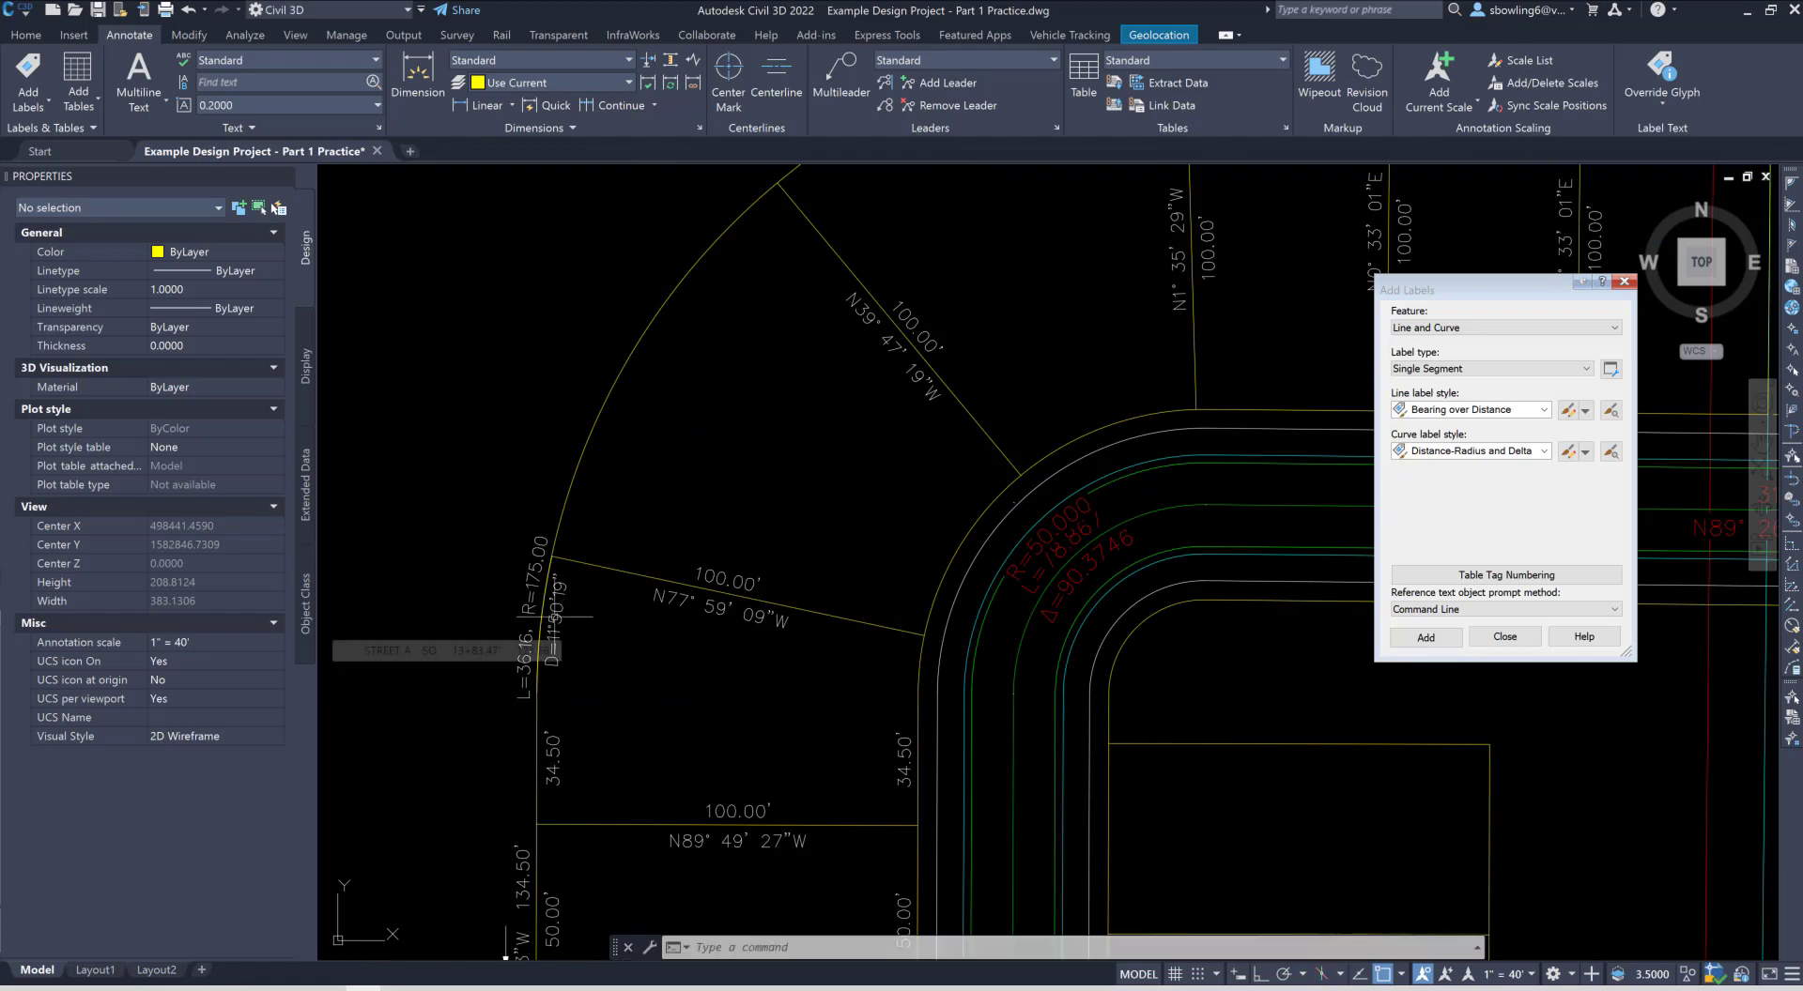
Step: Move the short arc's label off the curve into the adjacent lot so that it hangs on a leader
{"action": "left_click", "coordinate": [544, 617]}
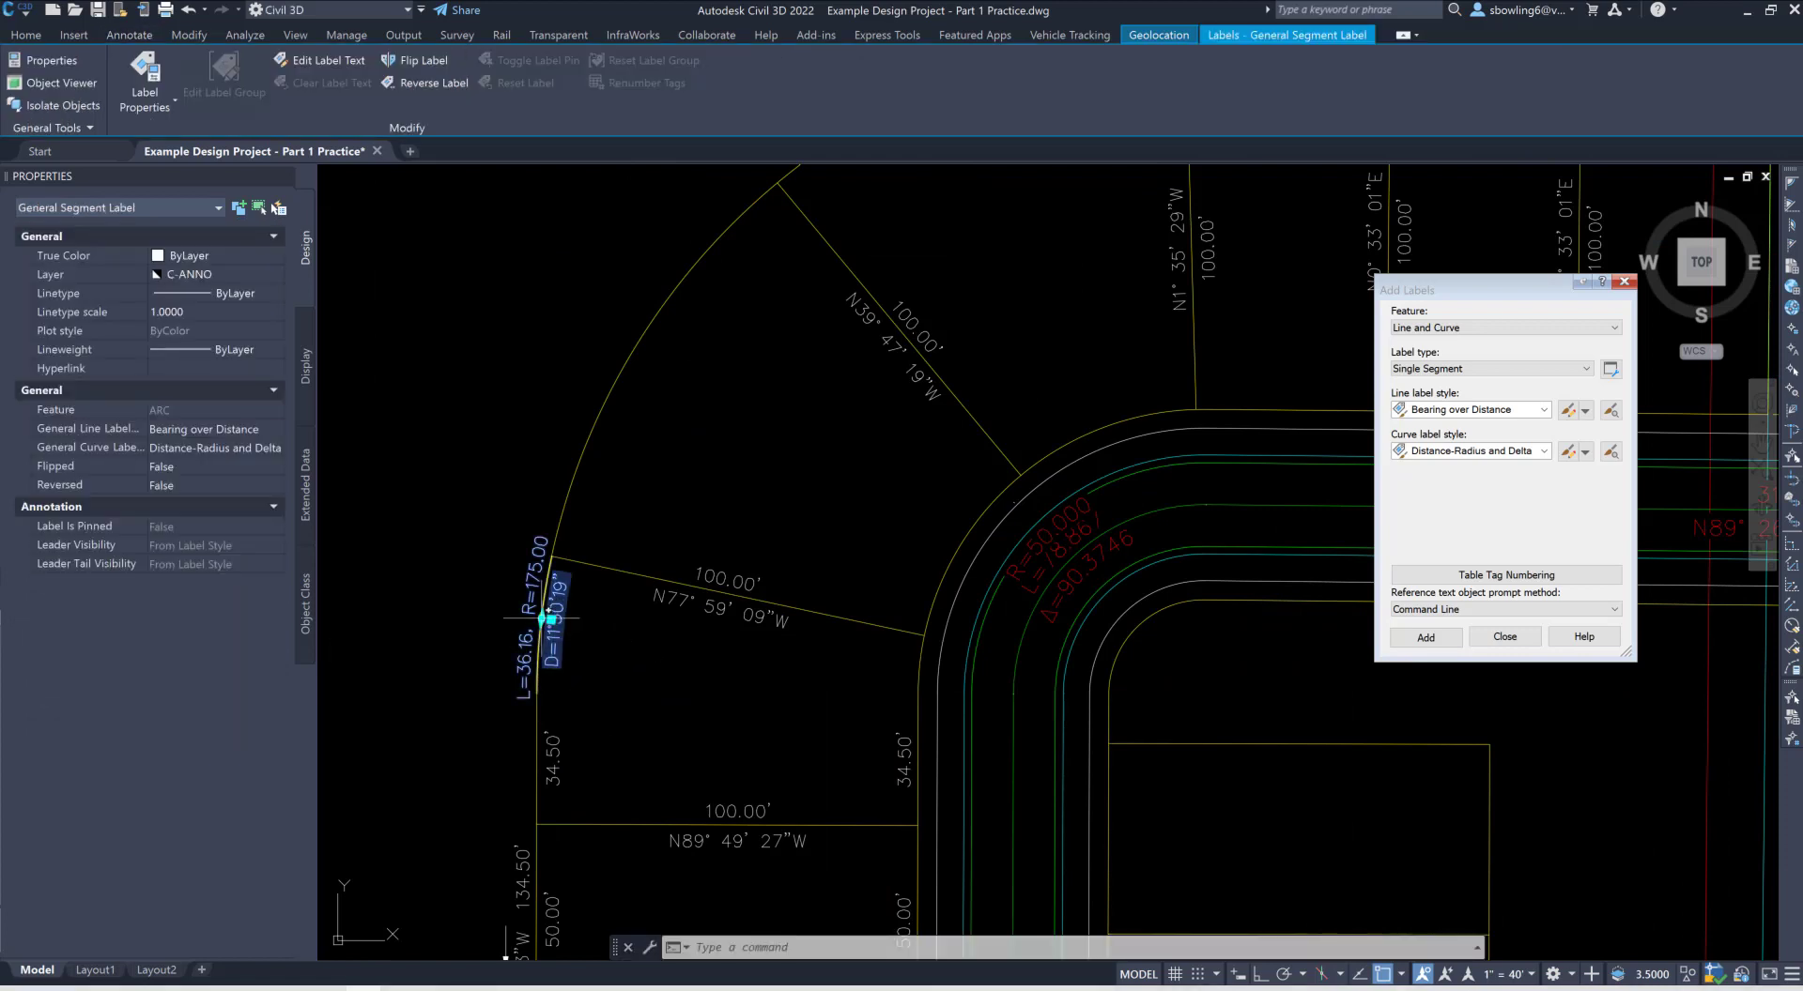
{"action": "left_click", "coordinate": [551, 620]}
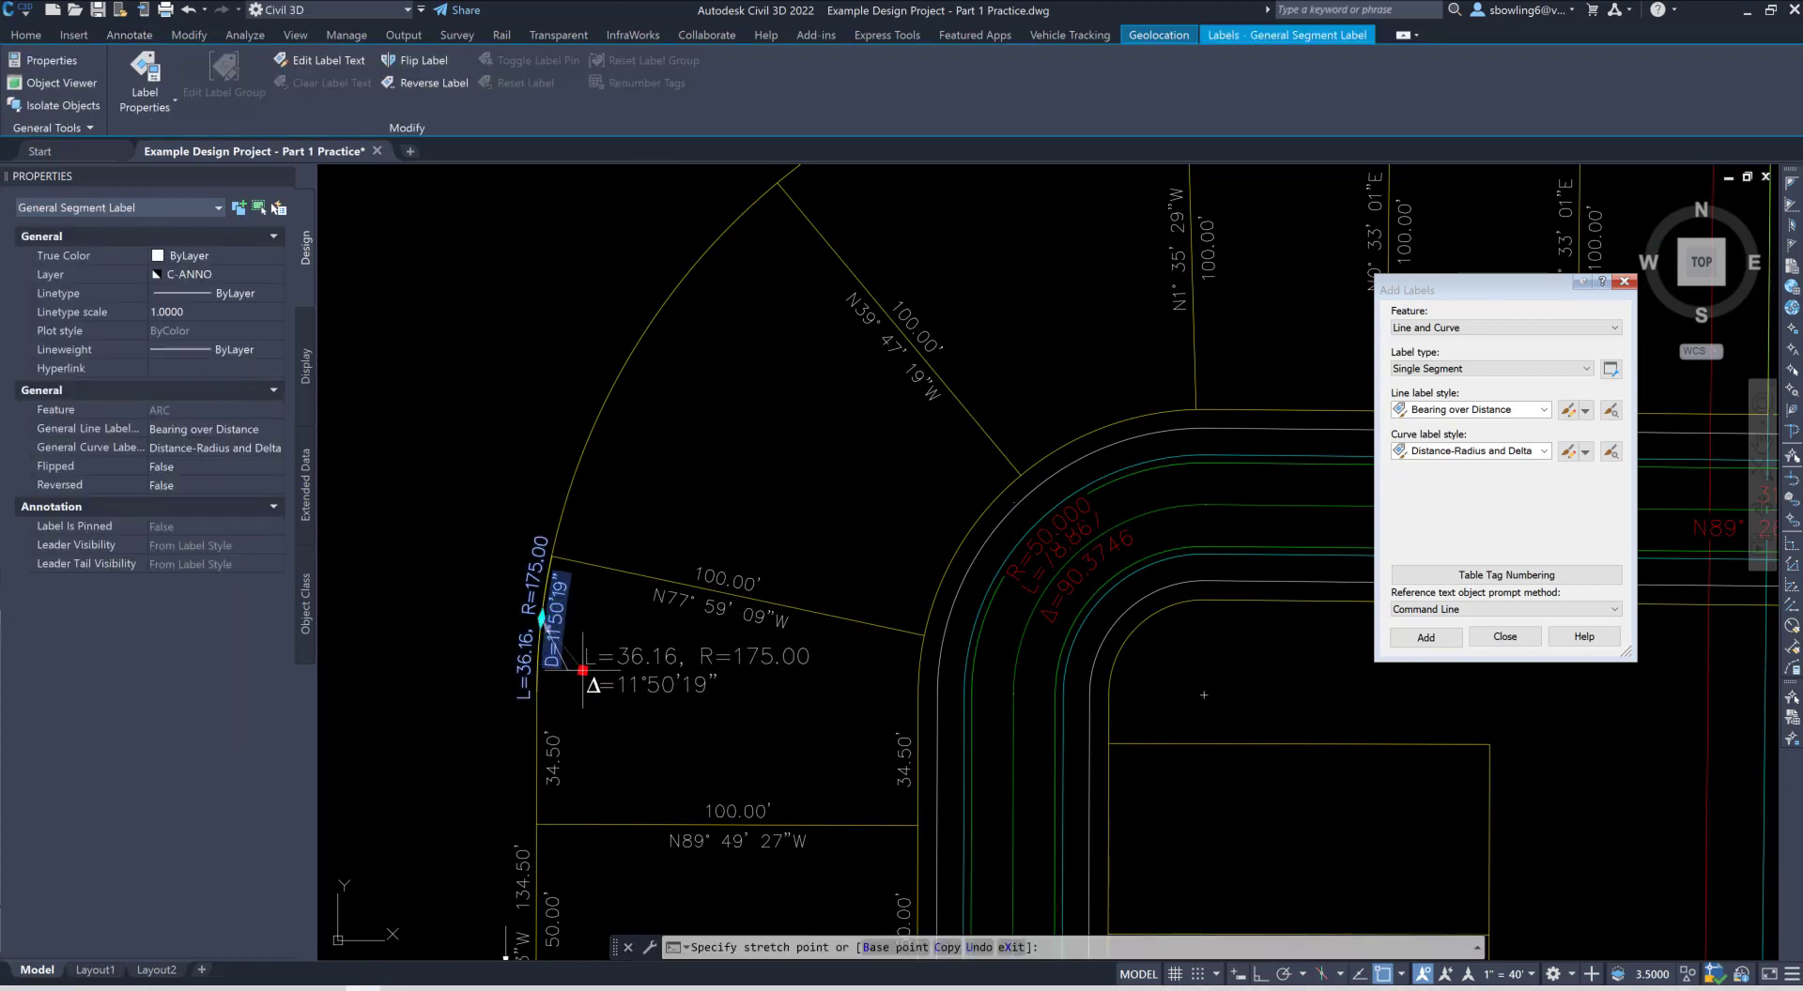
{"action": "left_click", "coordinate": [586, 664]}
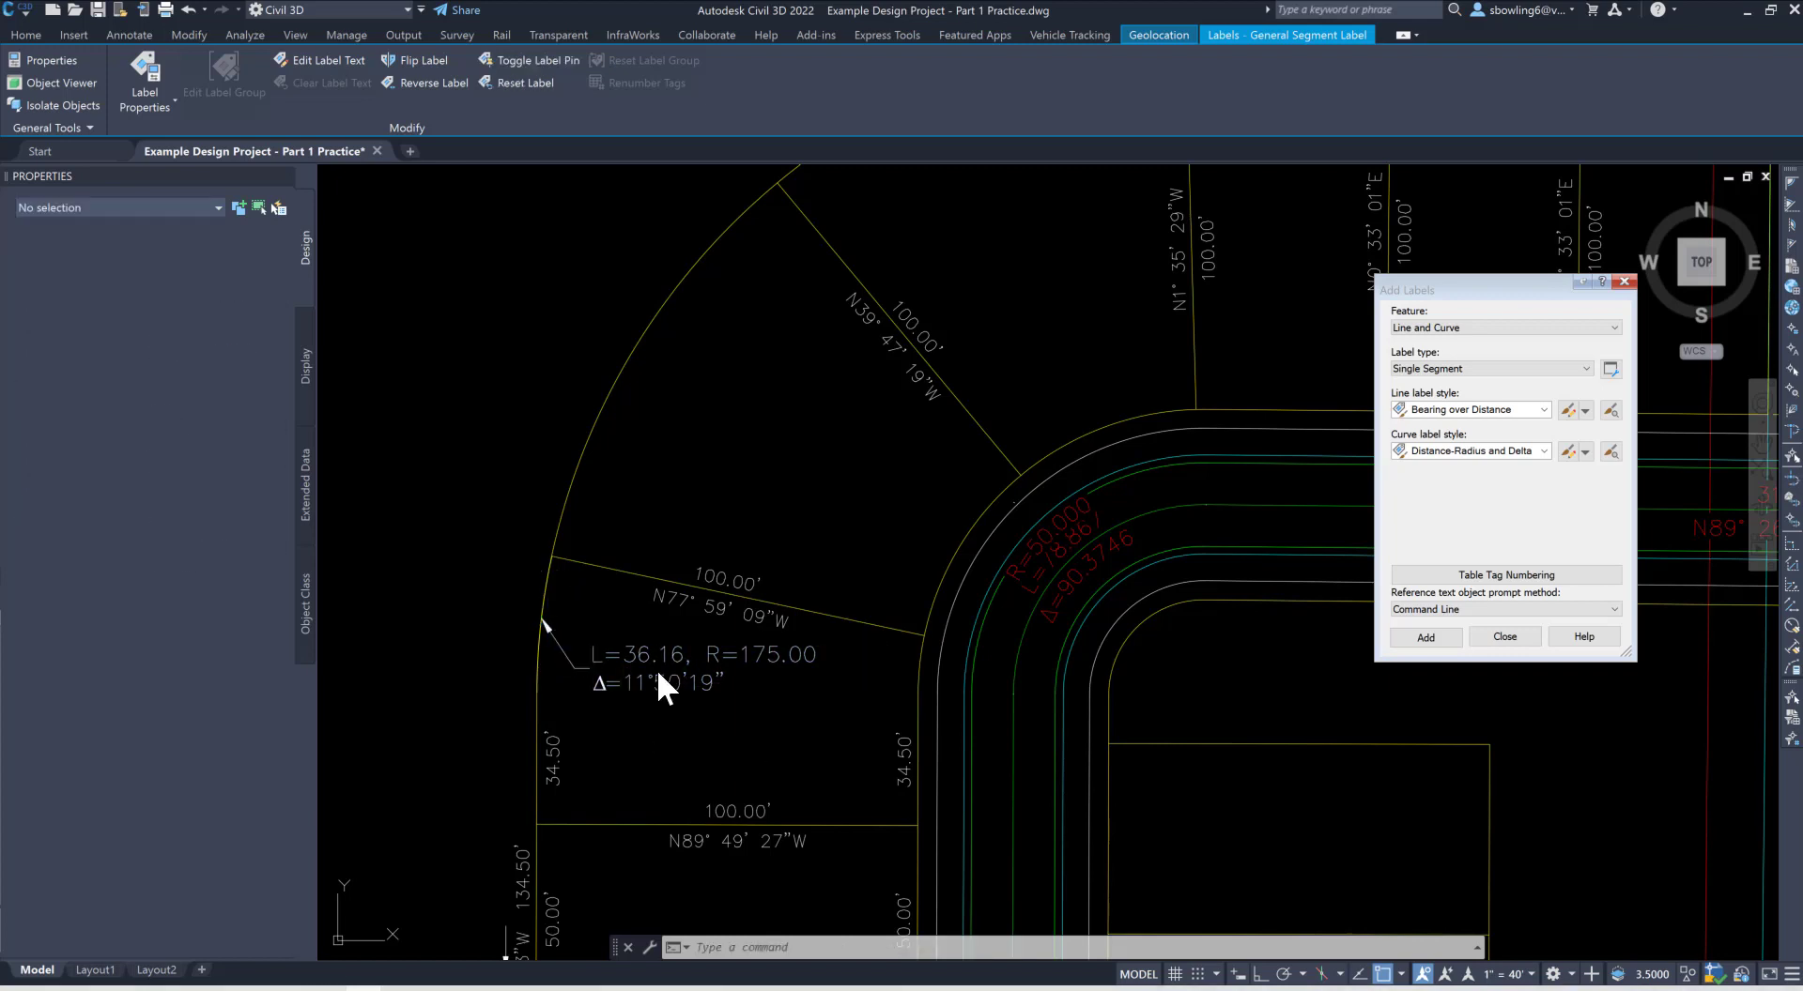
Step: Edit the Distance-Radius and Delta label style, setting its dragged-state text height to 0.08" and keeping the display as Stacked Text
{"action": "right_click", "coordinate": [624, 676]}
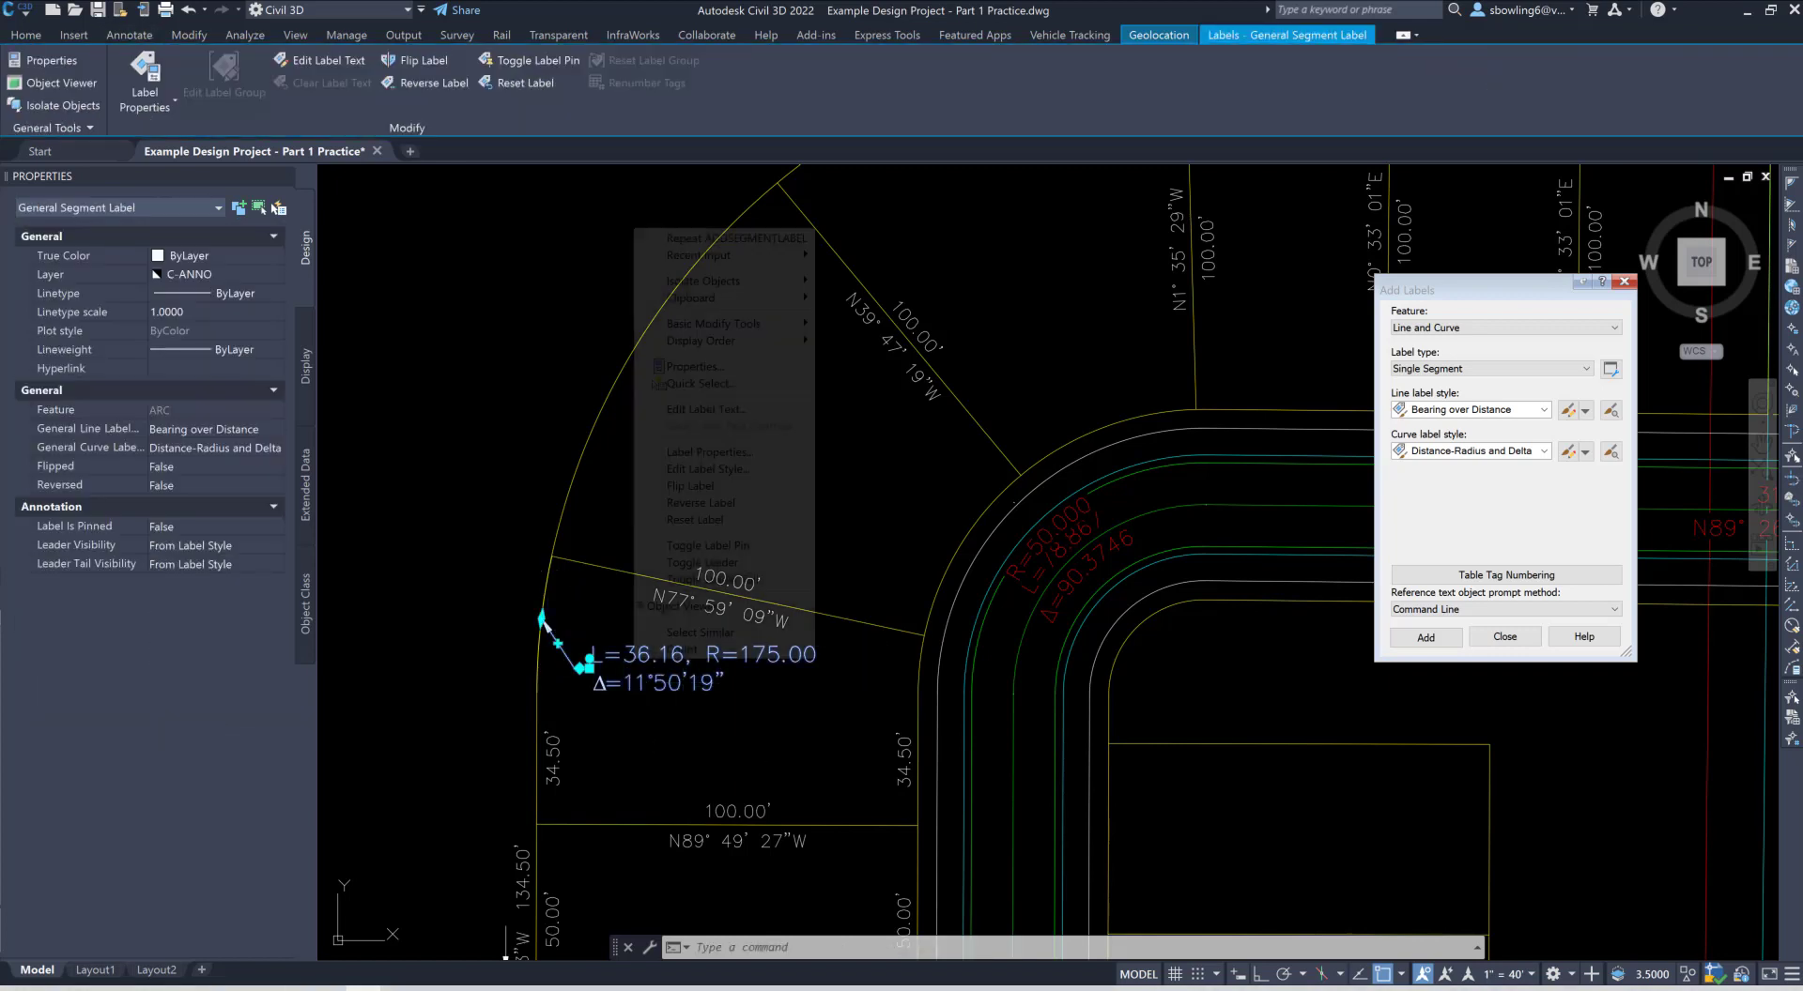
{"action": "left_click", "coordinate": [717, 470]}
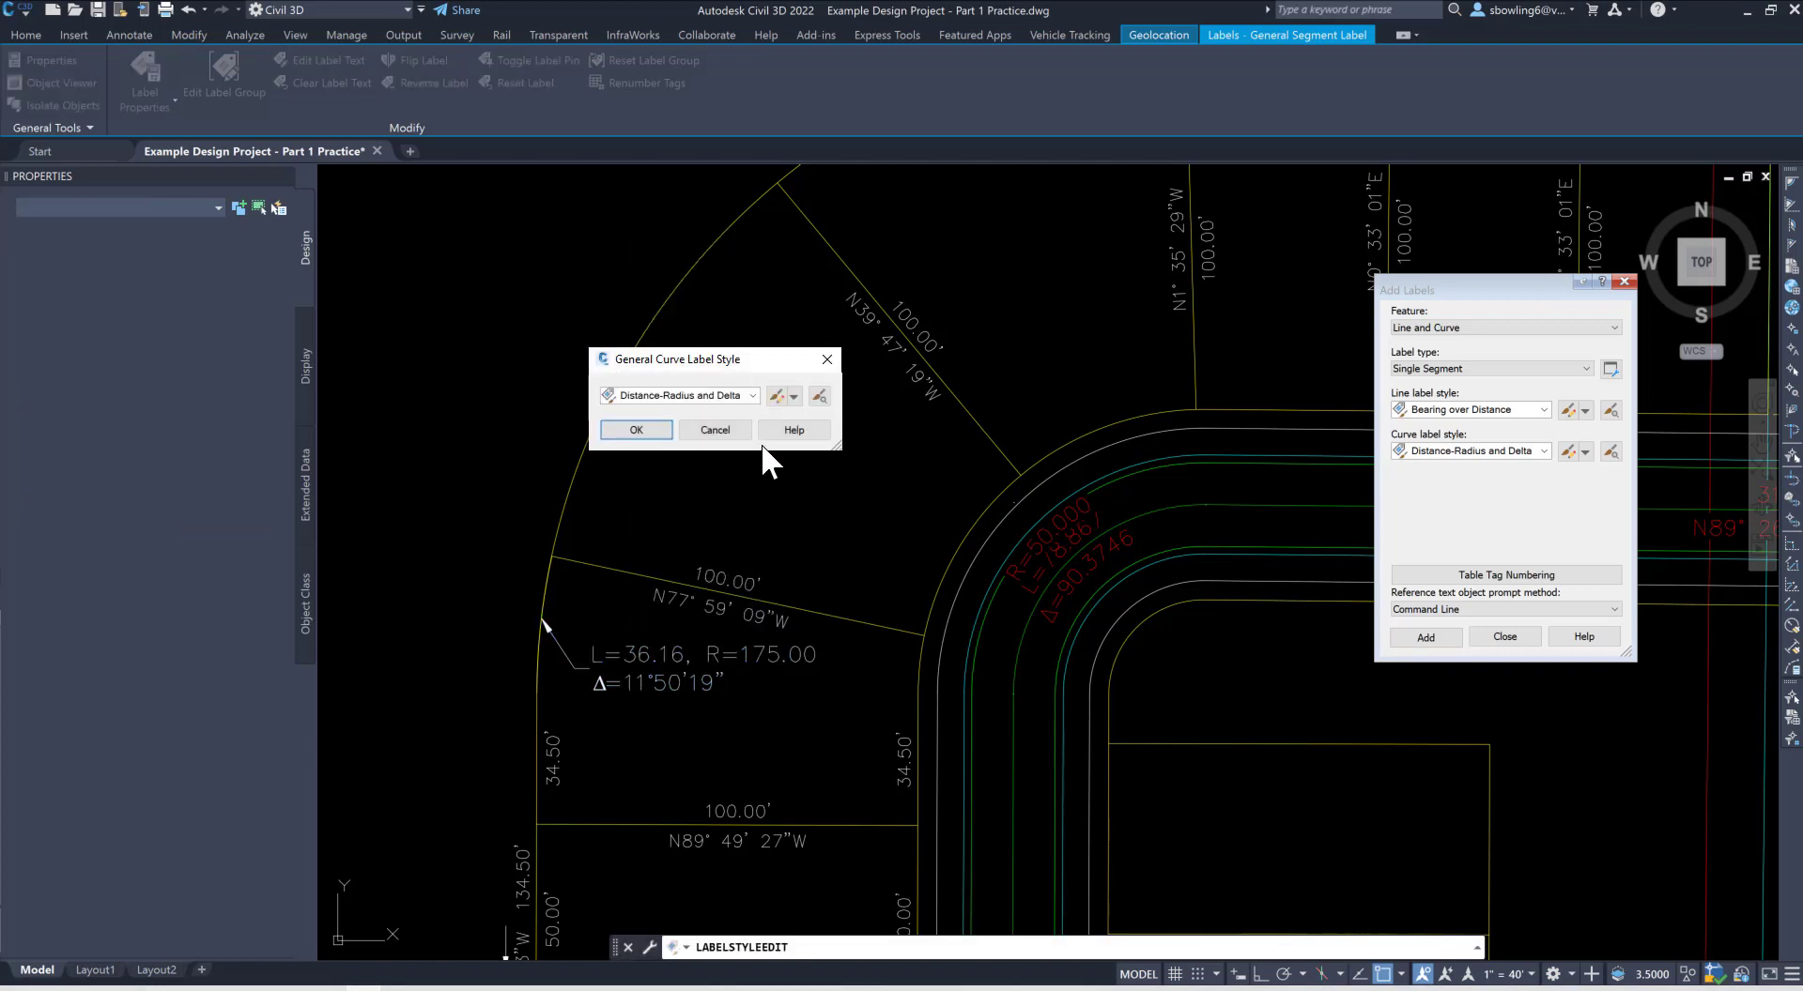
{"action": "left_click", "coordinate": [794, 397]}
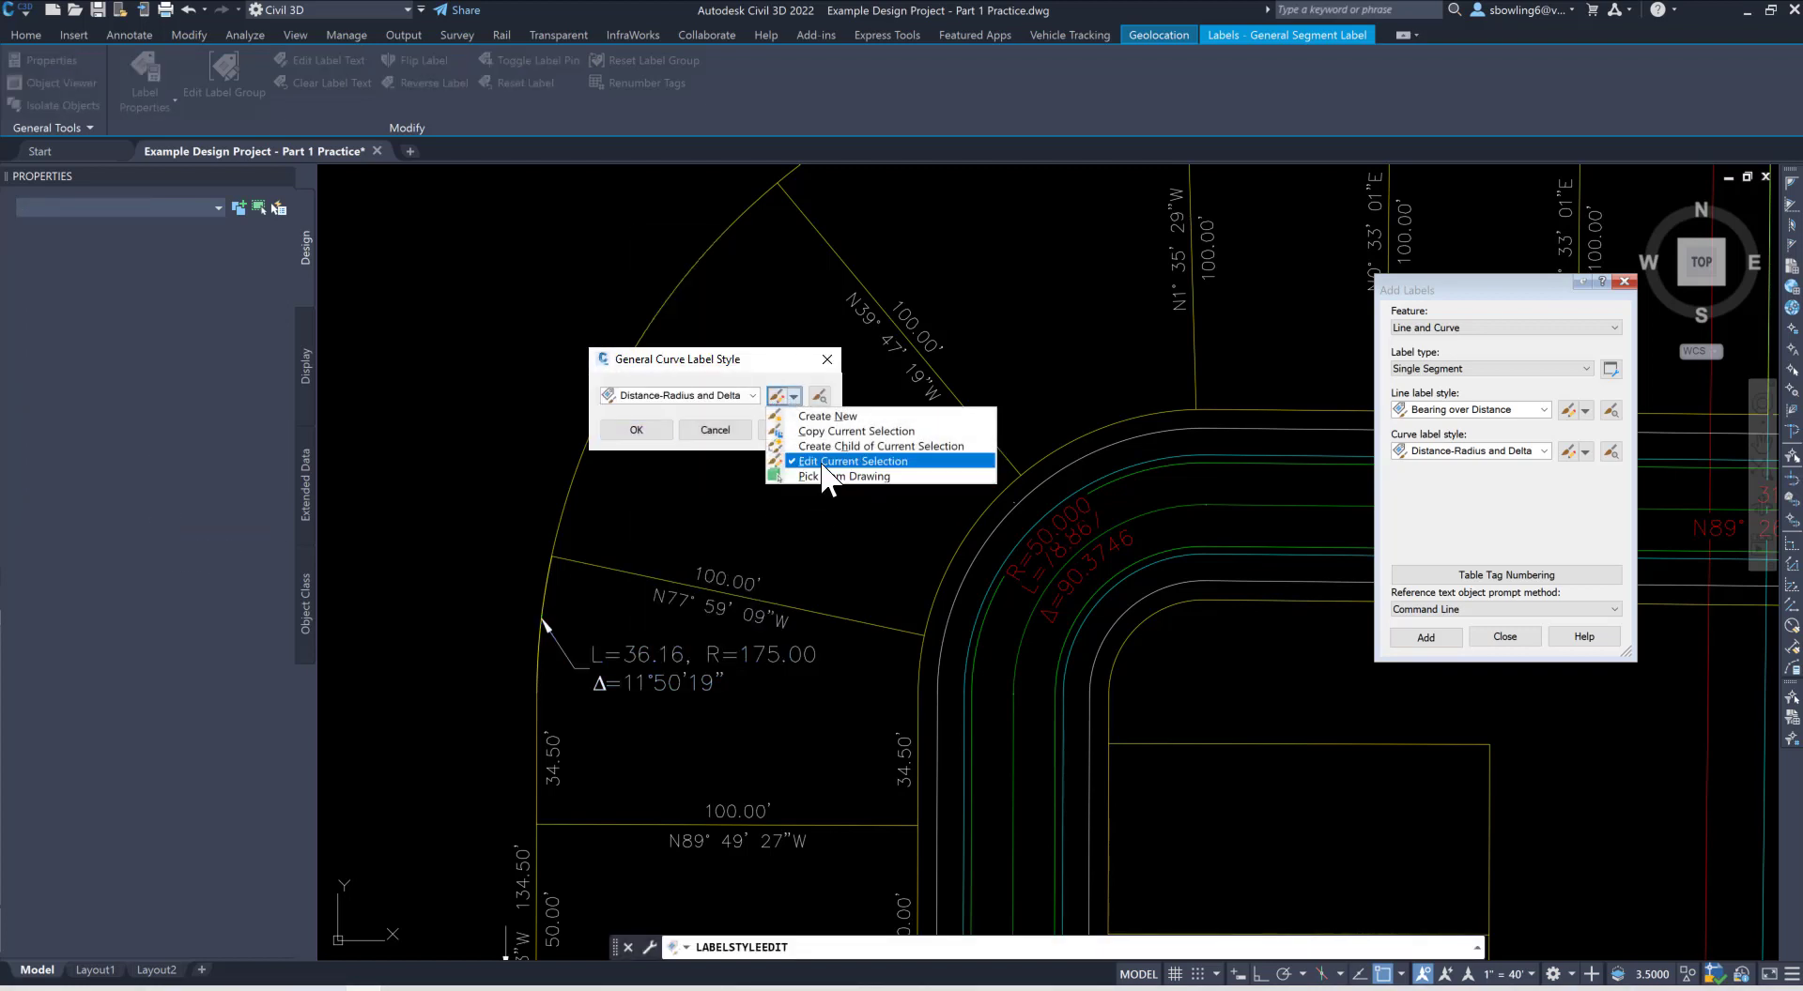
{"action": "left_click", "coordinate": [826, 459]}
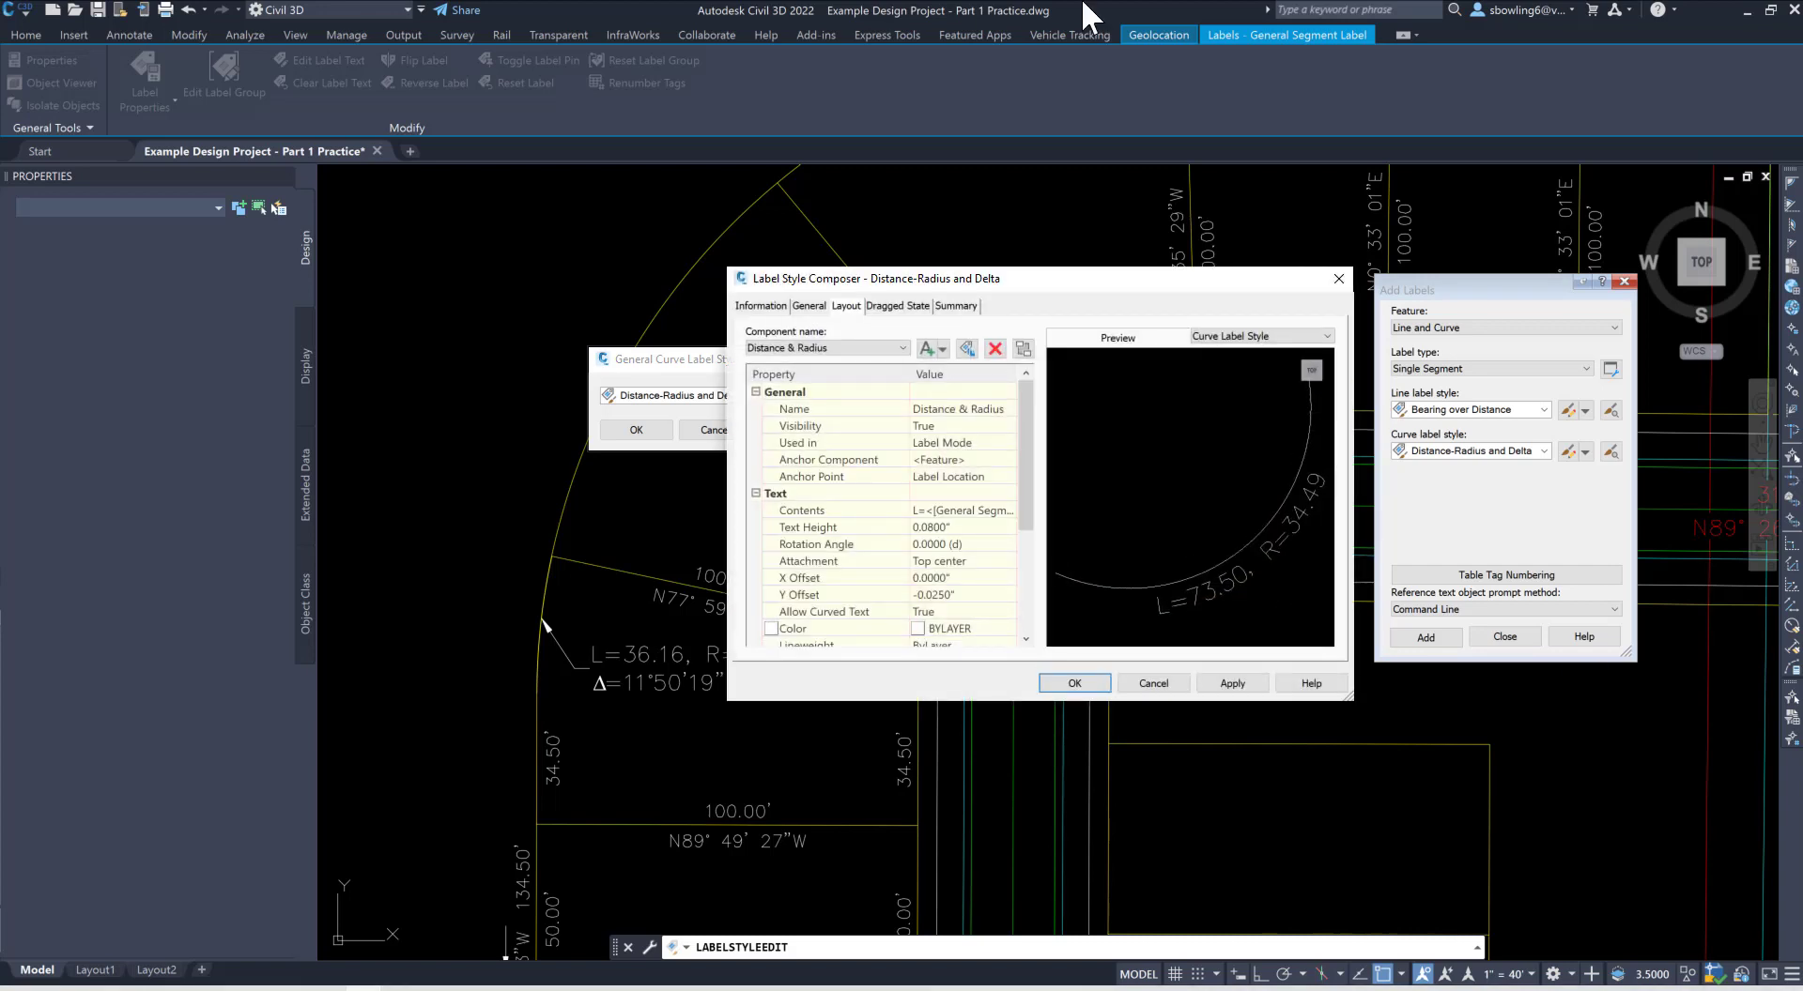
{"action": "left_click", "coordinate": [902, 348]}
{"action": "left_click", "coordinate": [900, 348]}
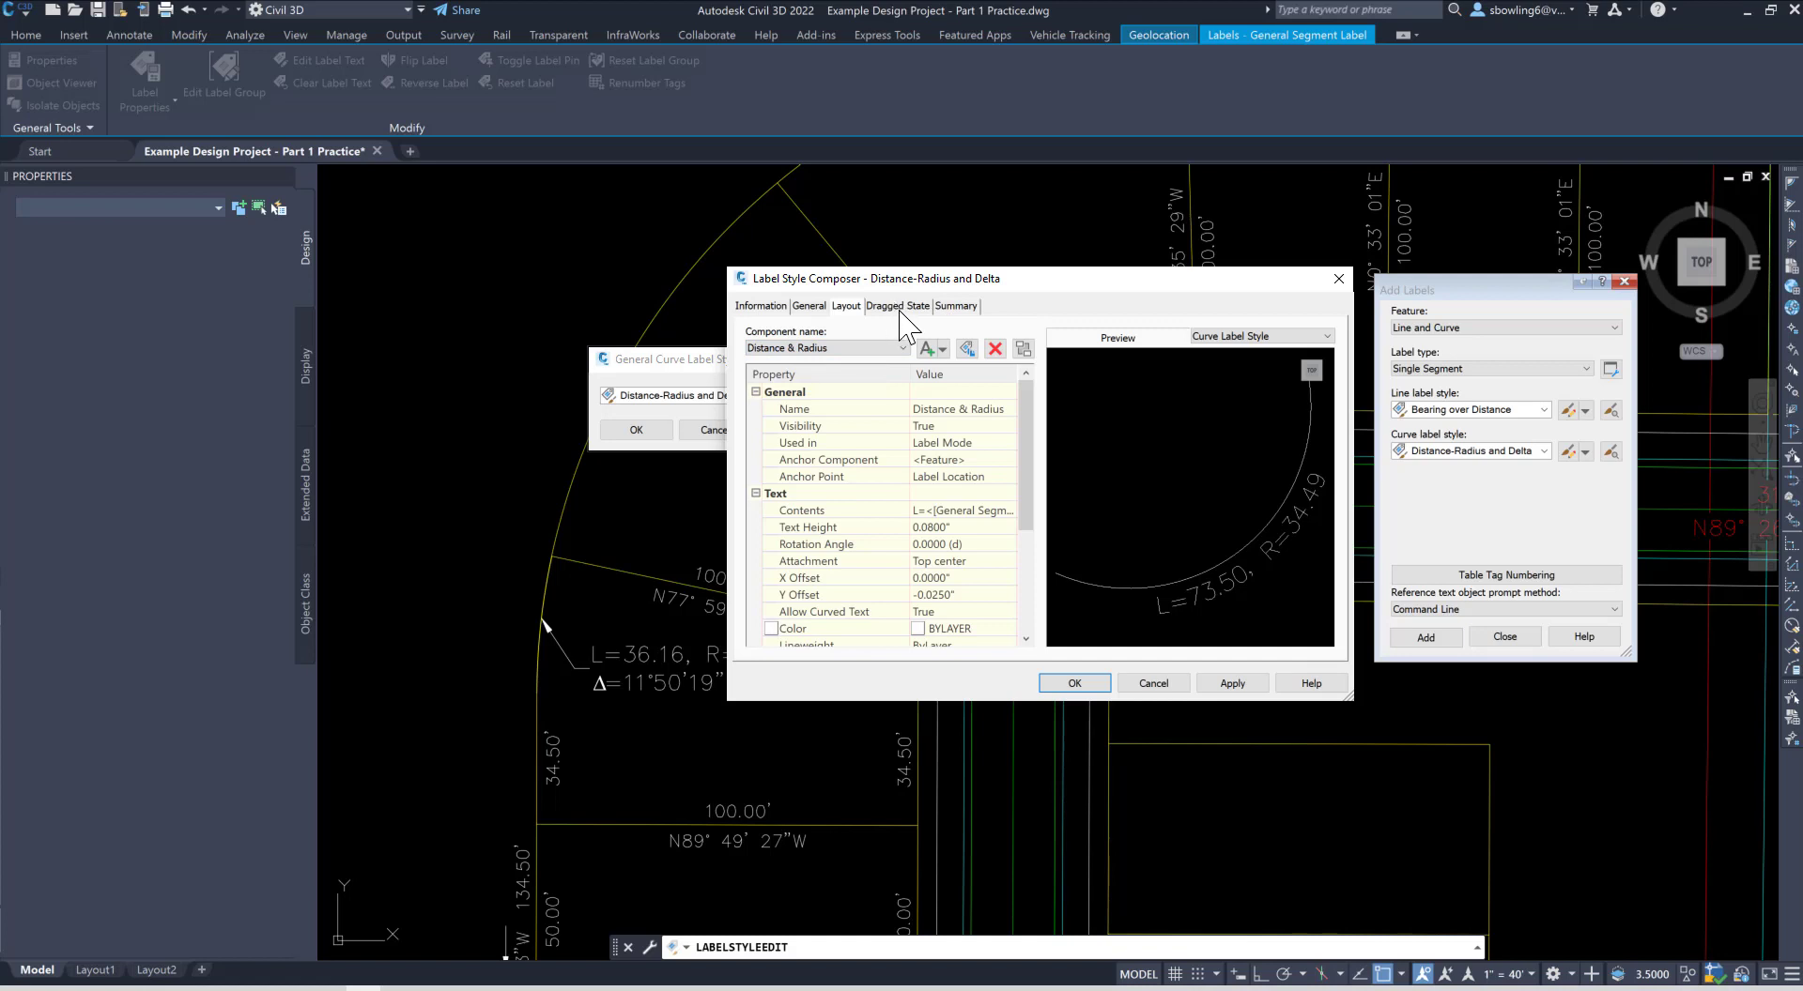
{"action": "left_click", "coordinate": [894, 307]}
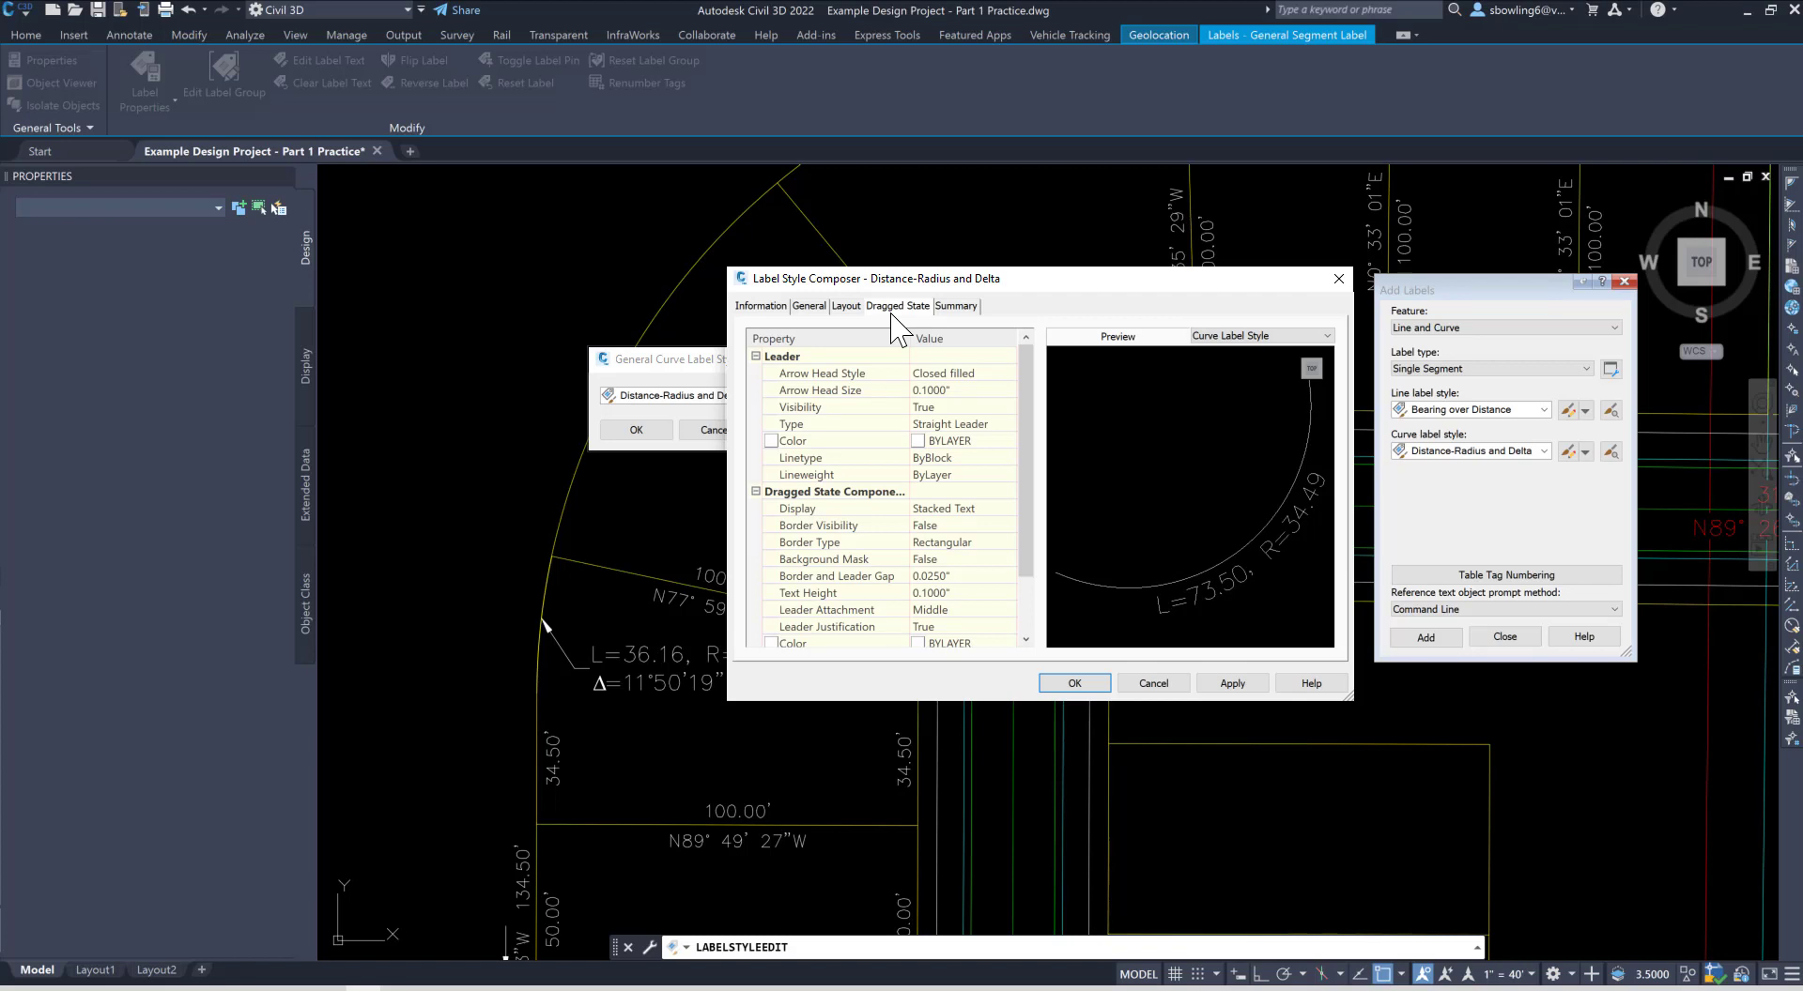
{"action": "left_click", "coordinate": [946, 593]}
{"action": "left_click", "coordinate": [967, 509]}
{"action": "left_click", "coordinate": [1010, 508]}
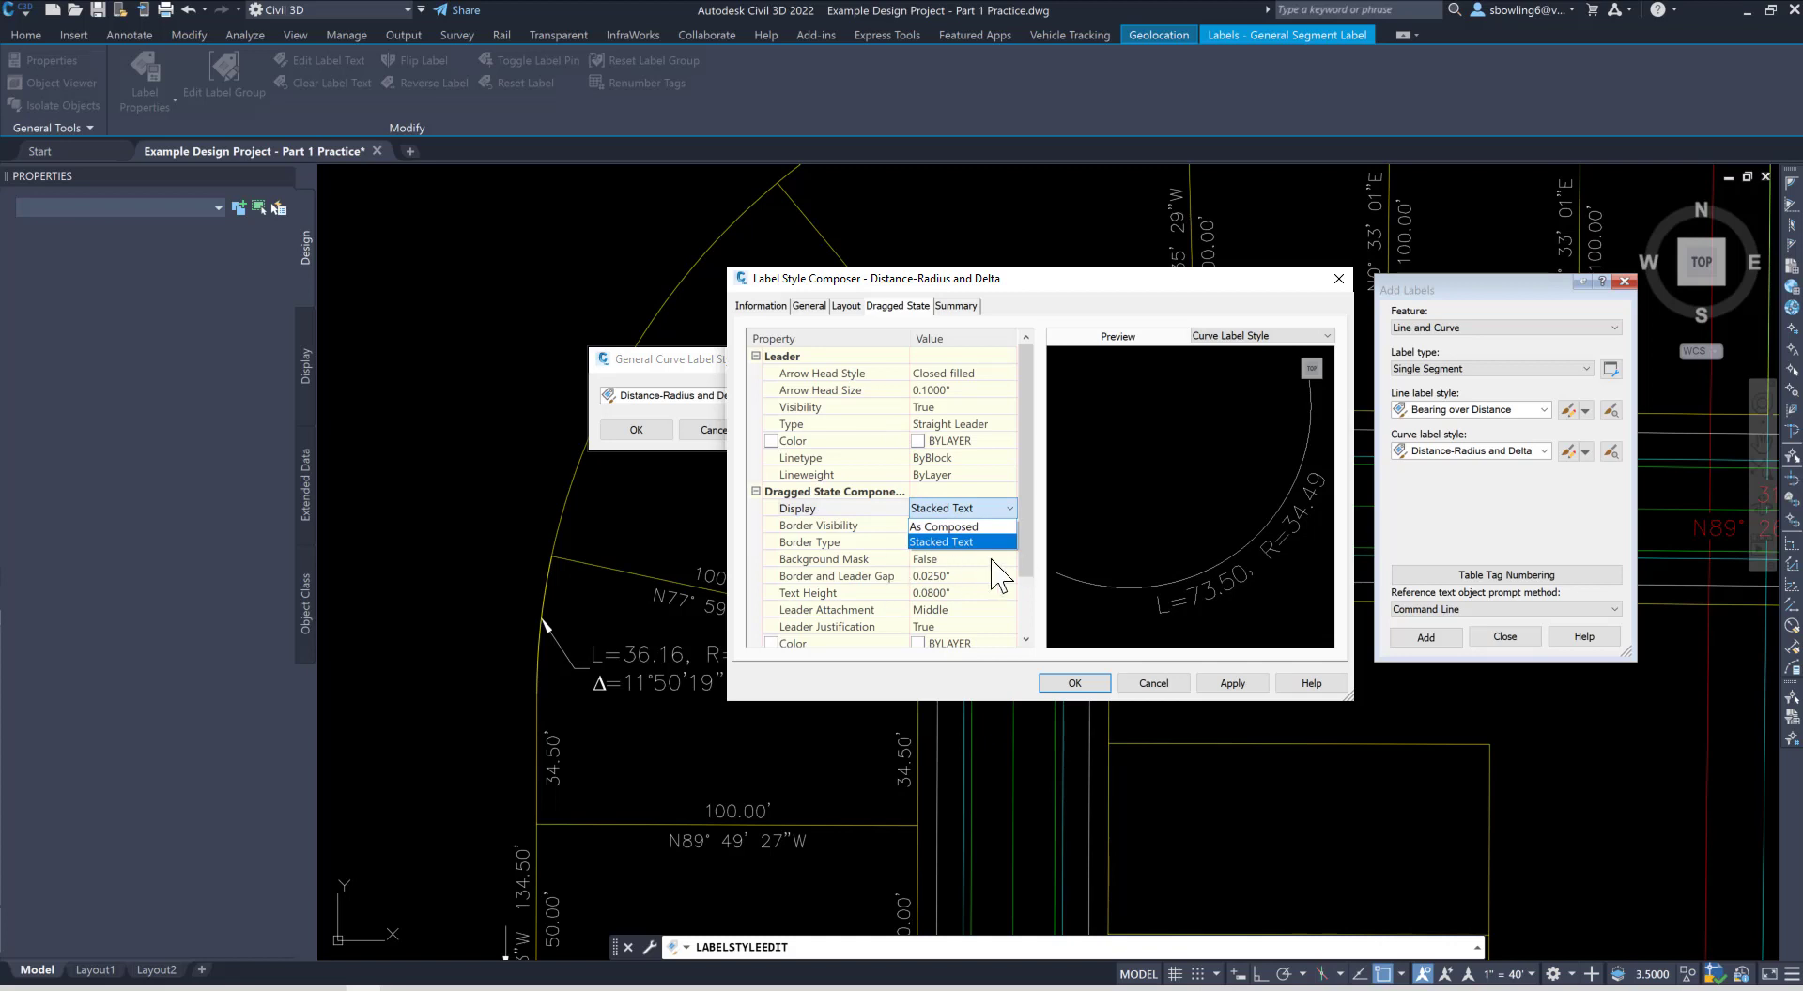
{"action": "left_click", "coordinate": [941, 543]}
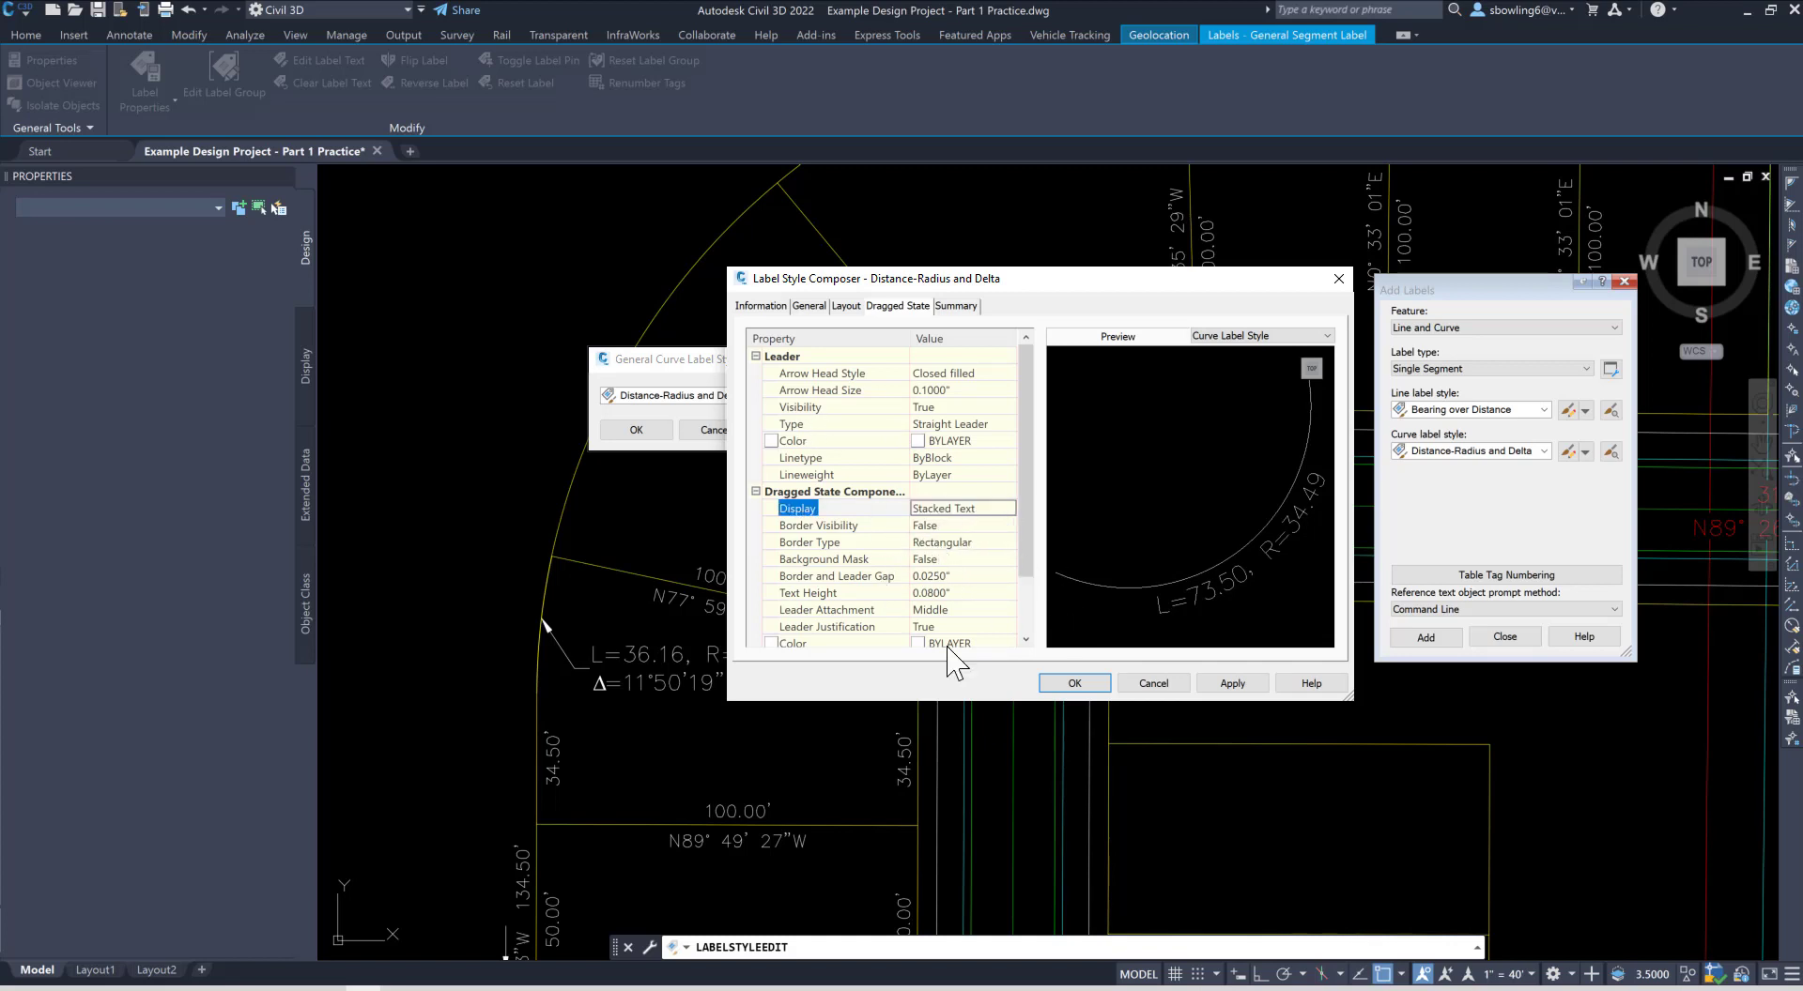
Step: Set the dragged-state leader's arrow head size to 0.08" and save the curve label style
{"action": "left_click", "coordinate": [952, 391]}
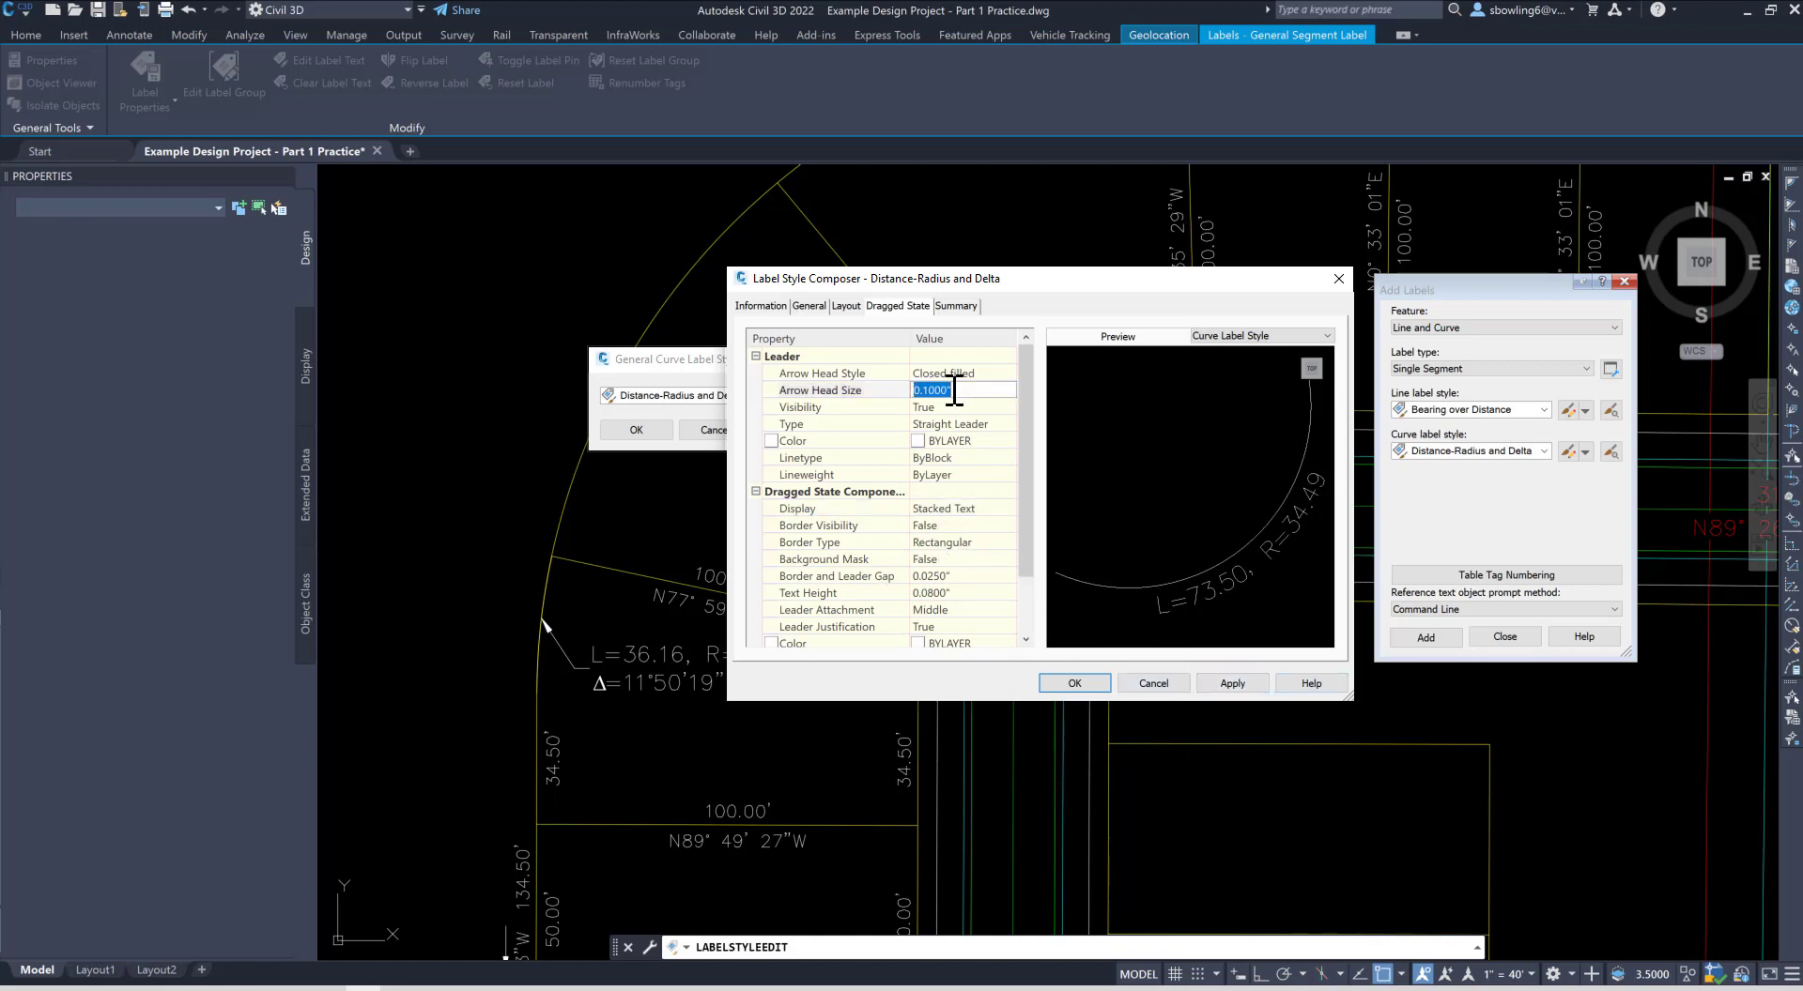
{"action": "type", "text": ".08"}
{"action": "left_click", "coordinate": [1233, 684]}
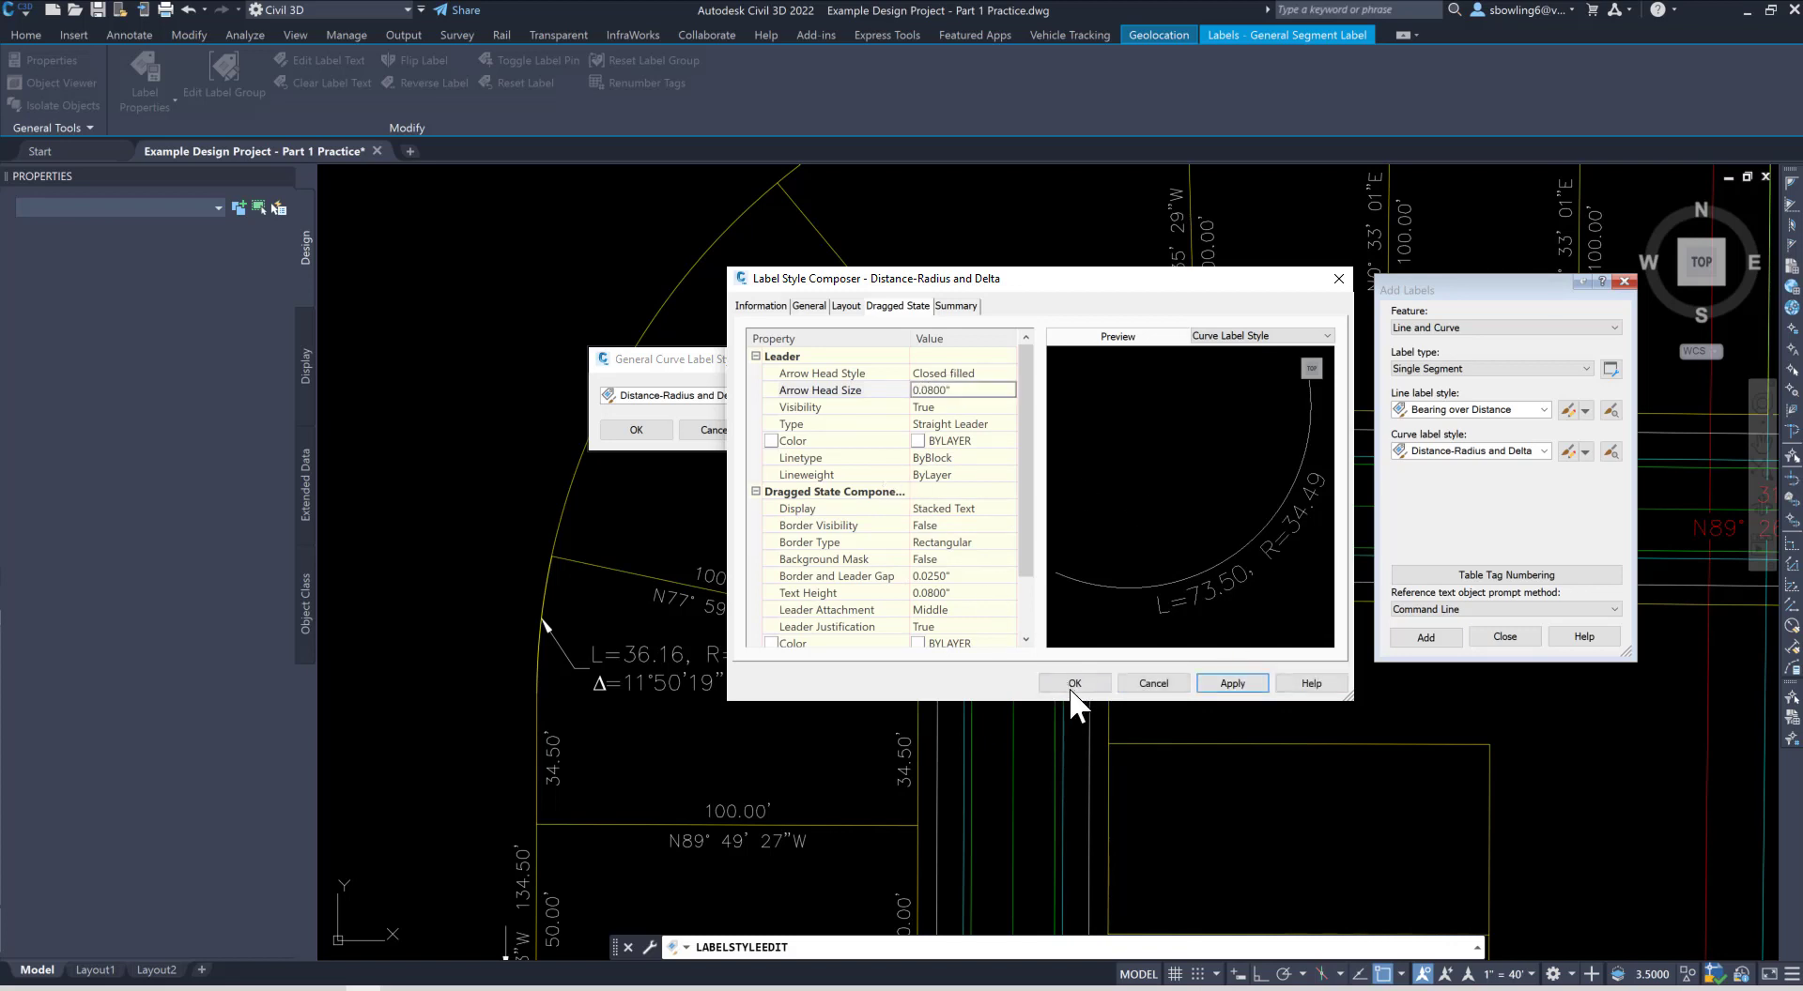
{"action": "left_click", "coordinate": [1075, 684]}
{"action": "left_click", "coordinate": [638, 430]}
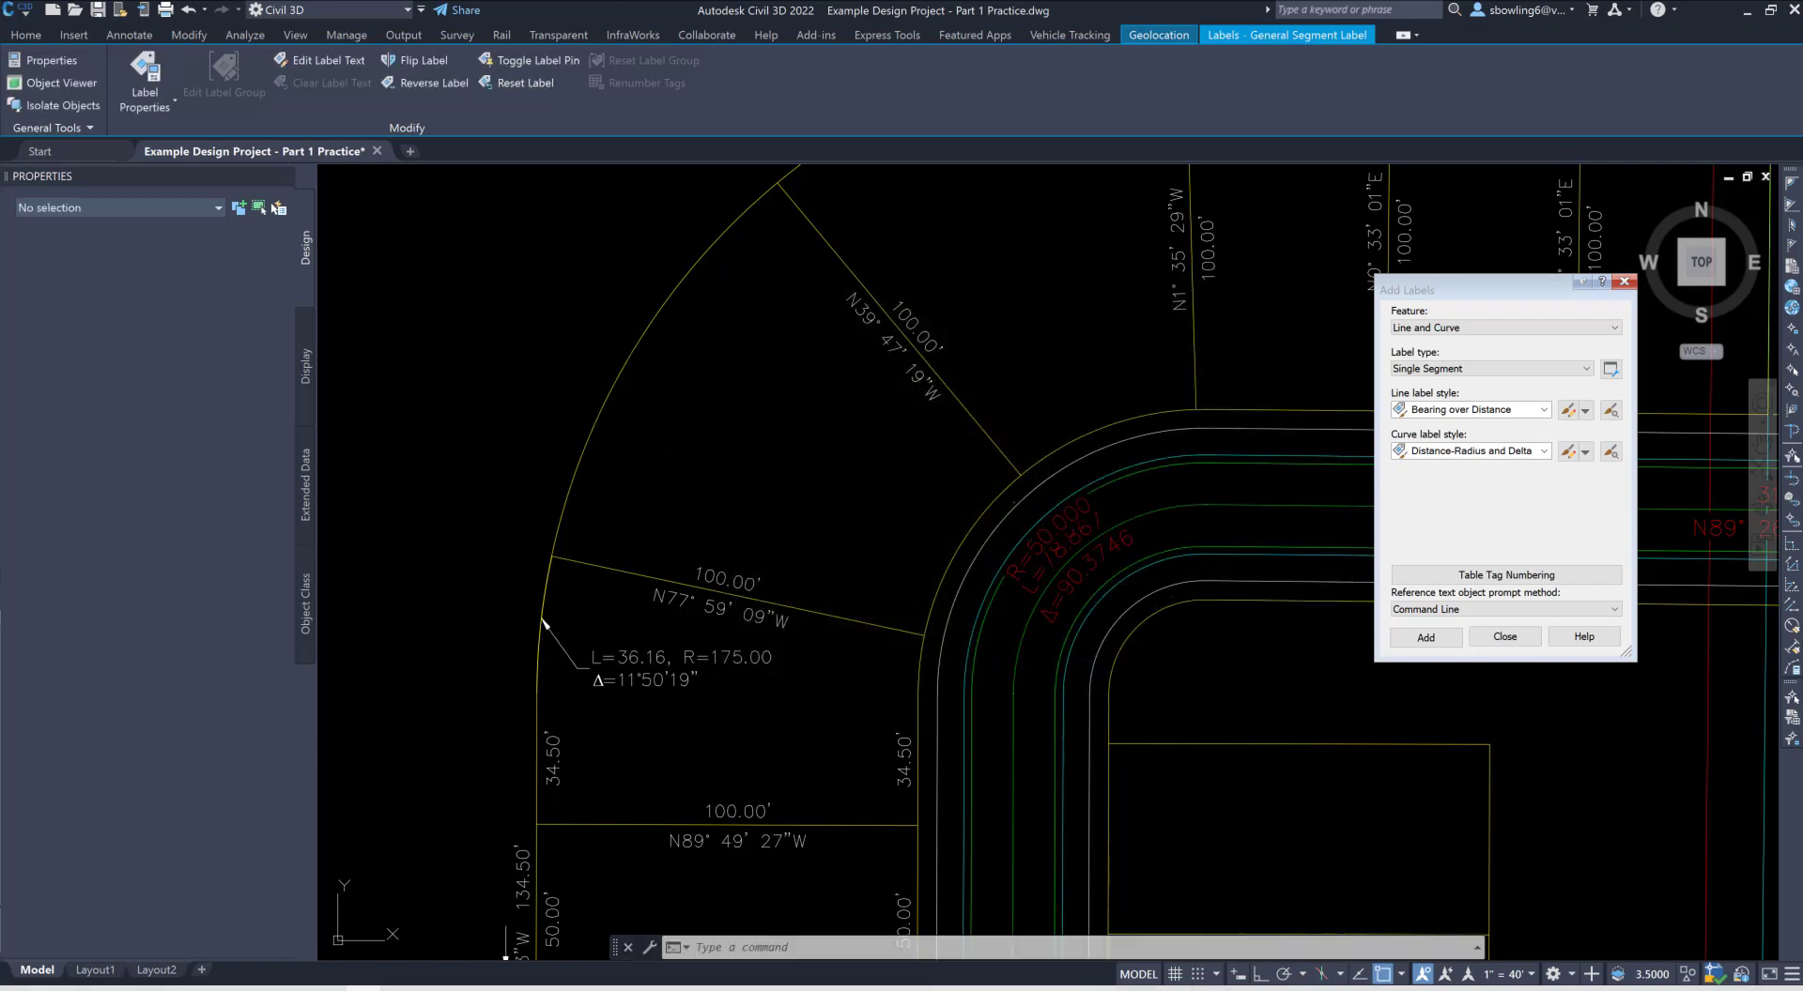
Step: Add multiline text reading 1 inside the middle 50.00' lot on the north side of STREET A
{"action": "scroll", "coordinate": [579, 580], "scroll_direction": "down", "scroll_amount": 2}
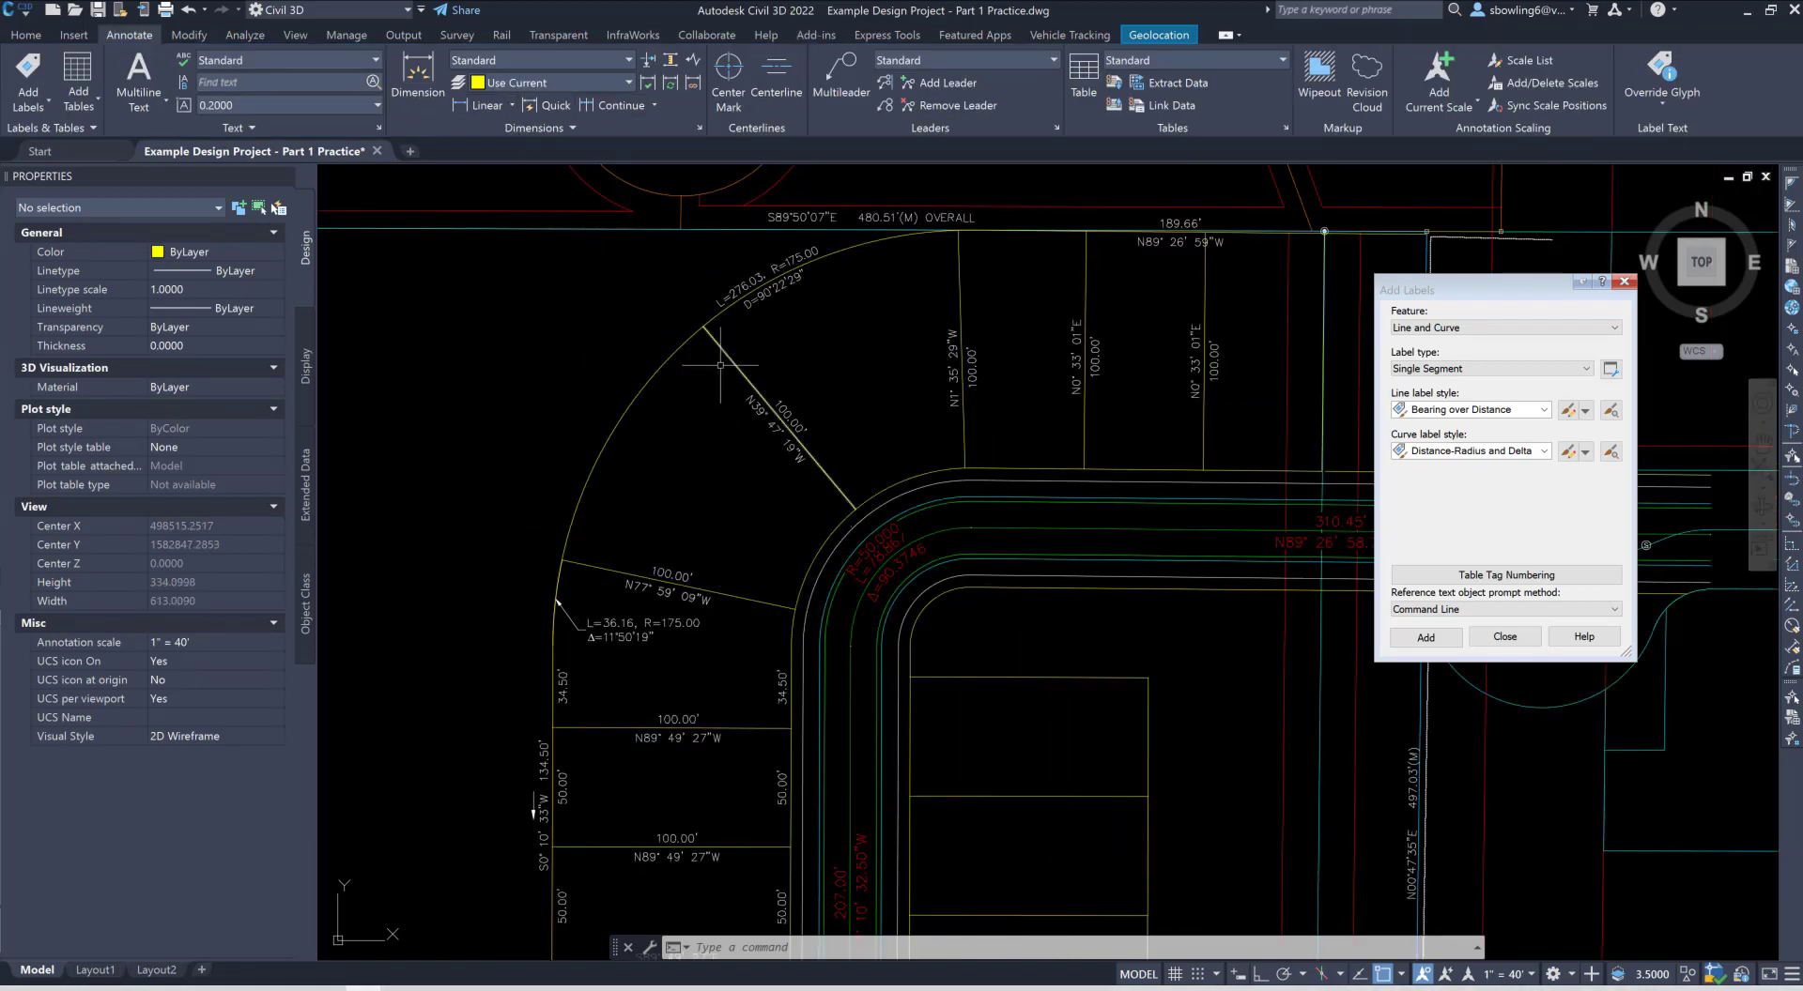
{"action": "scroll", "coordinate": [674, 444], "scroll_direction": "down", "scroll_amount": 2}
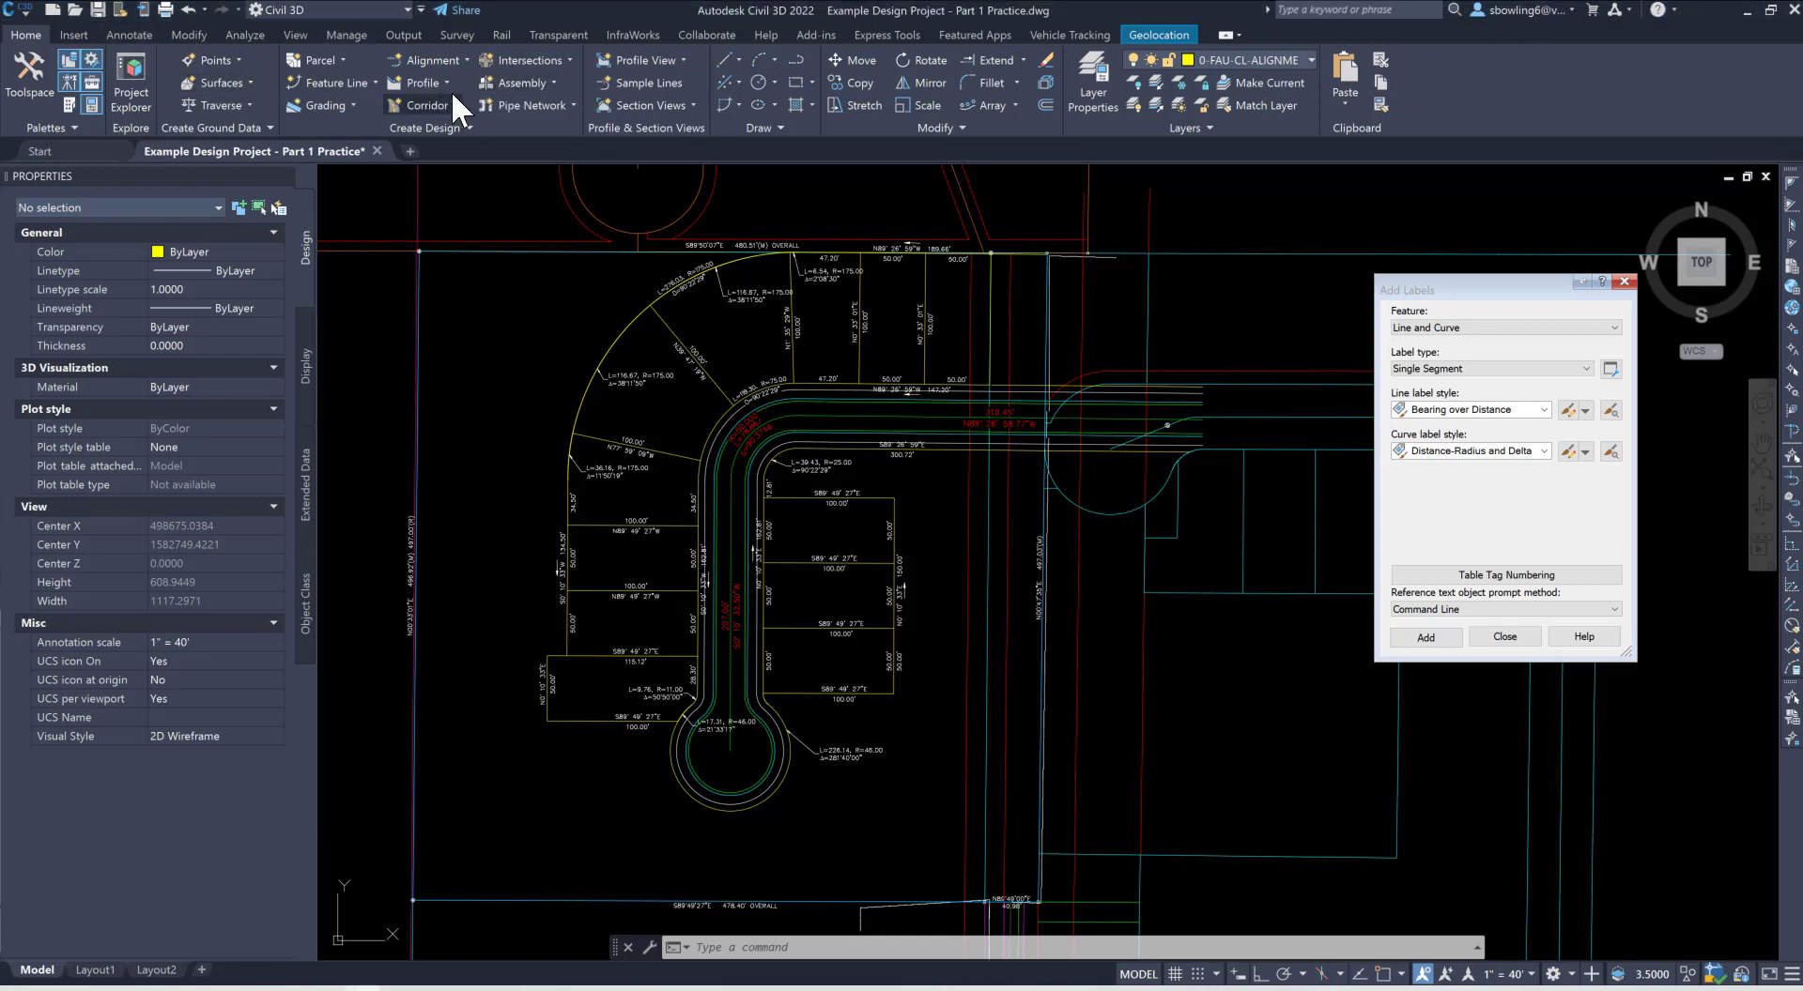
{"action": "left_click", "coordinate": [132, 35]}
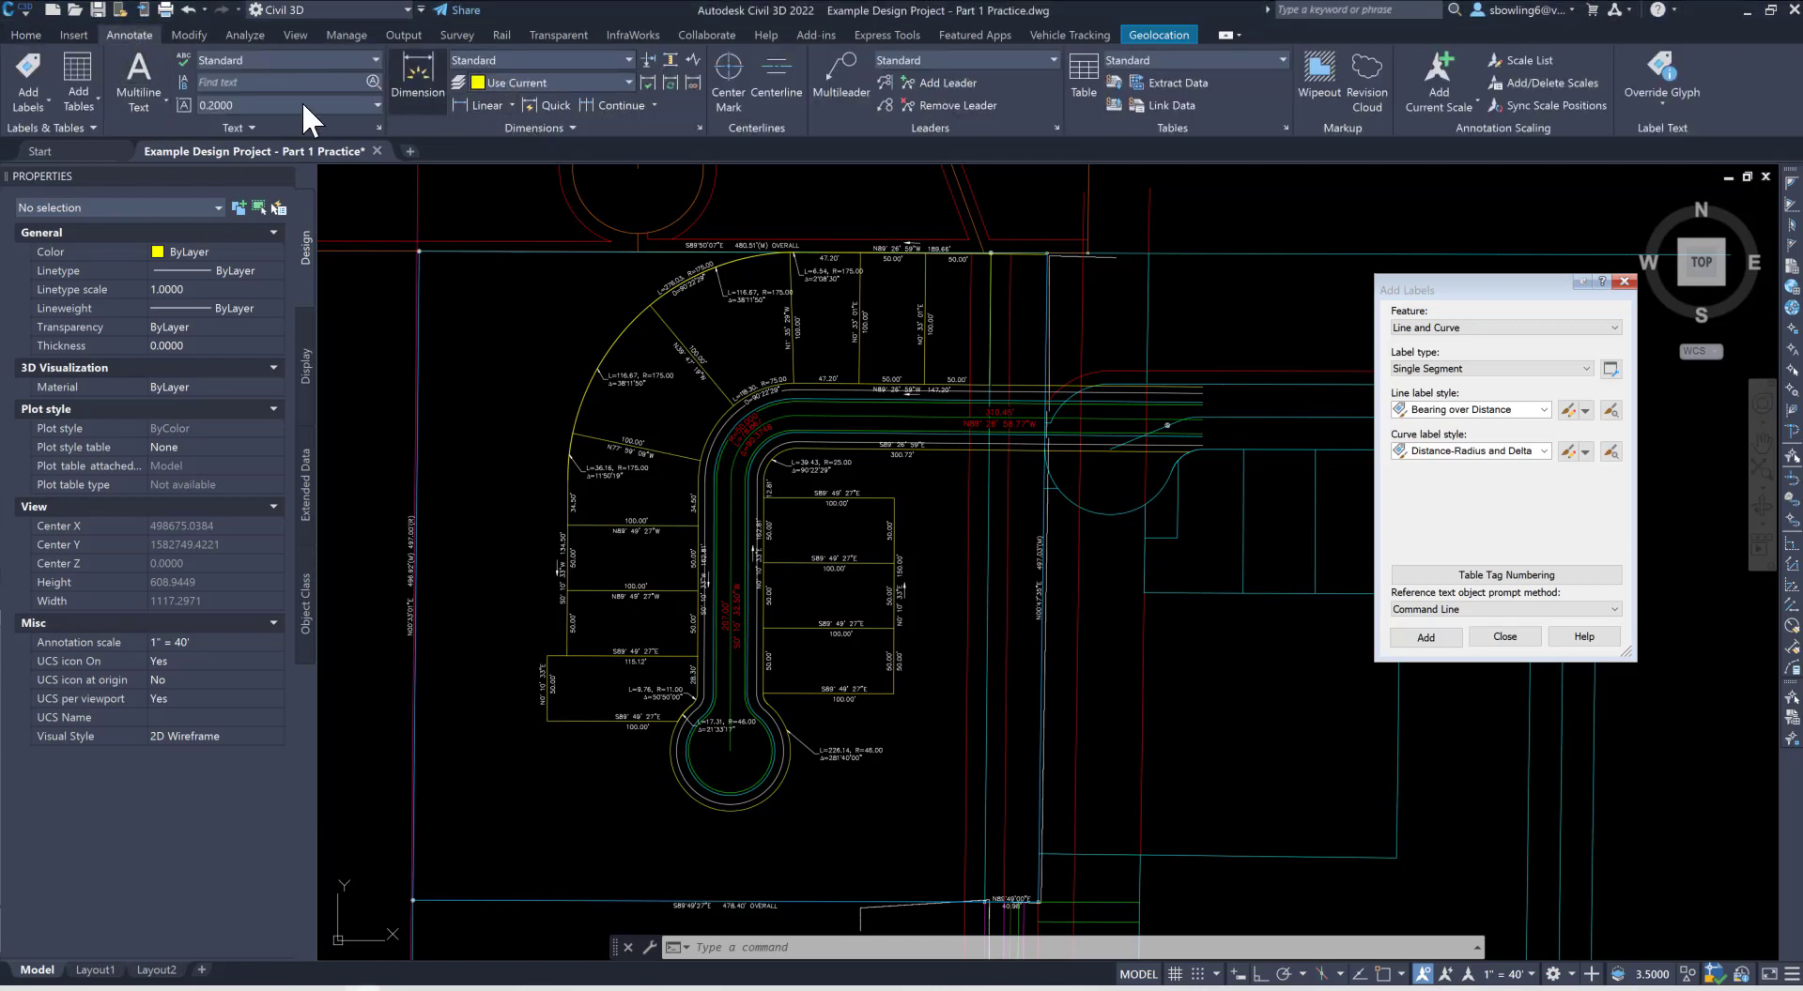
{"action": "left_click", "coordinate": [141, 63]}
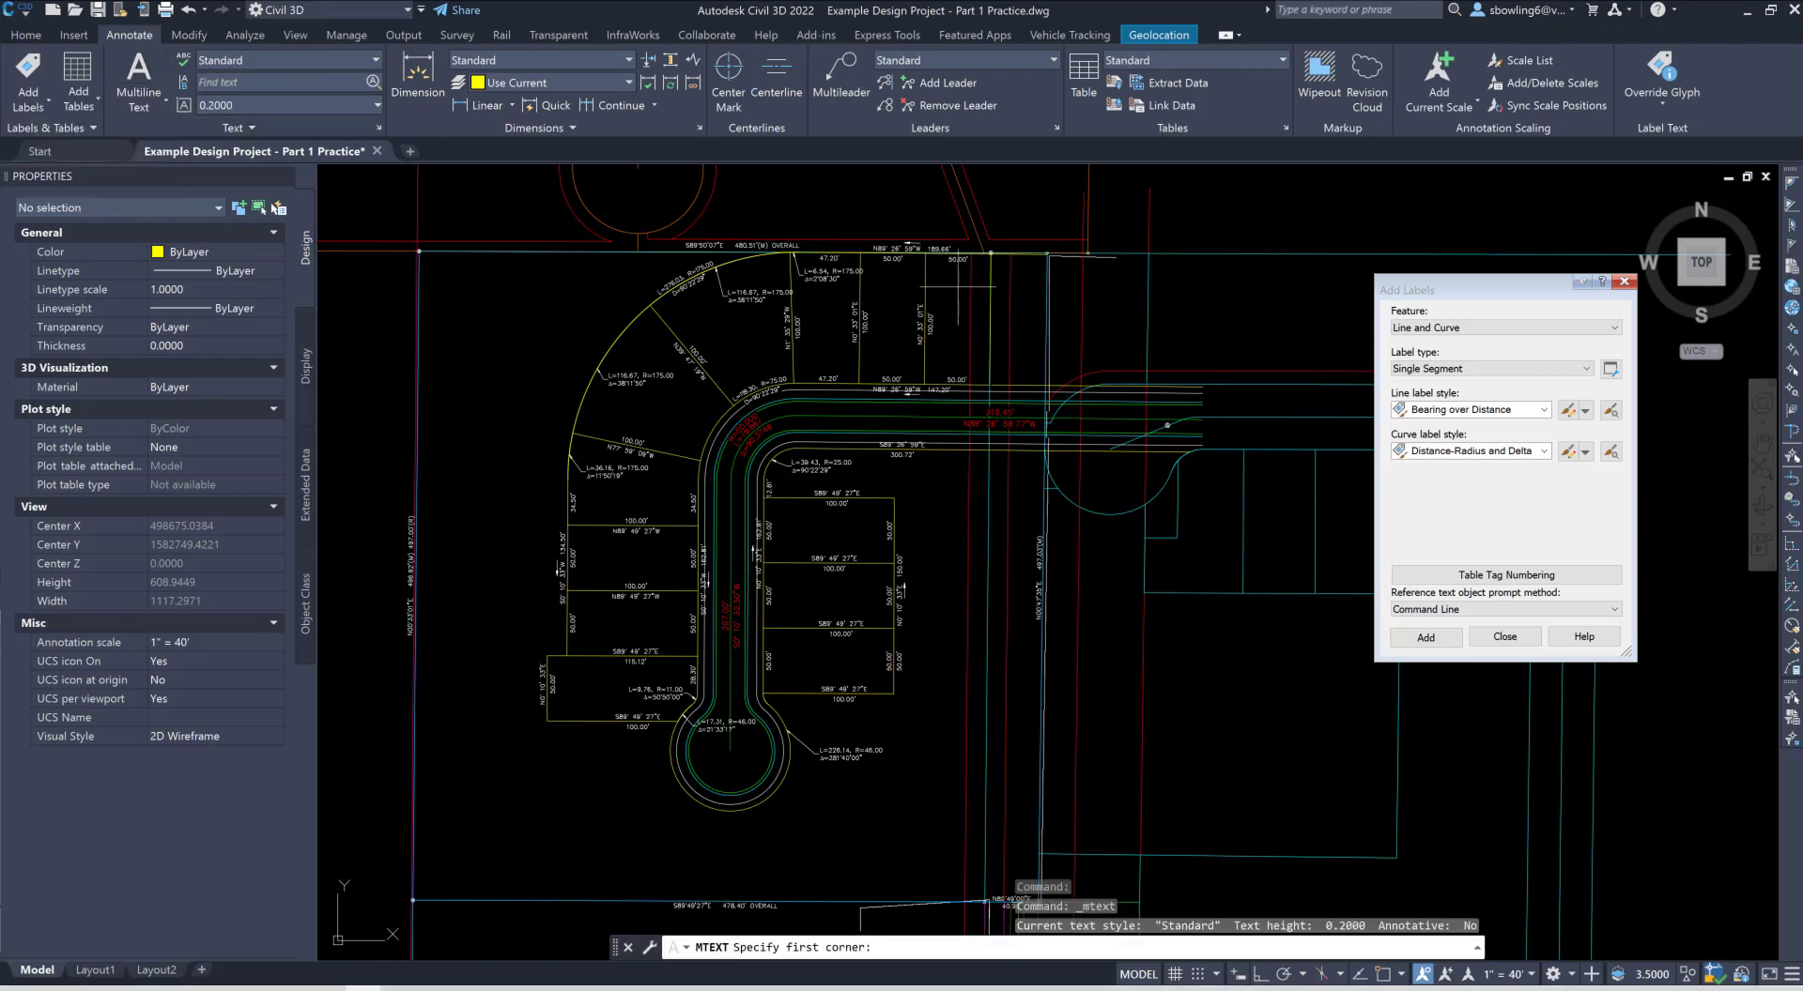
{"action": "scroll", "coordinate": [843, 329], "scroll_direction": "up", "scroll_amount": 5}
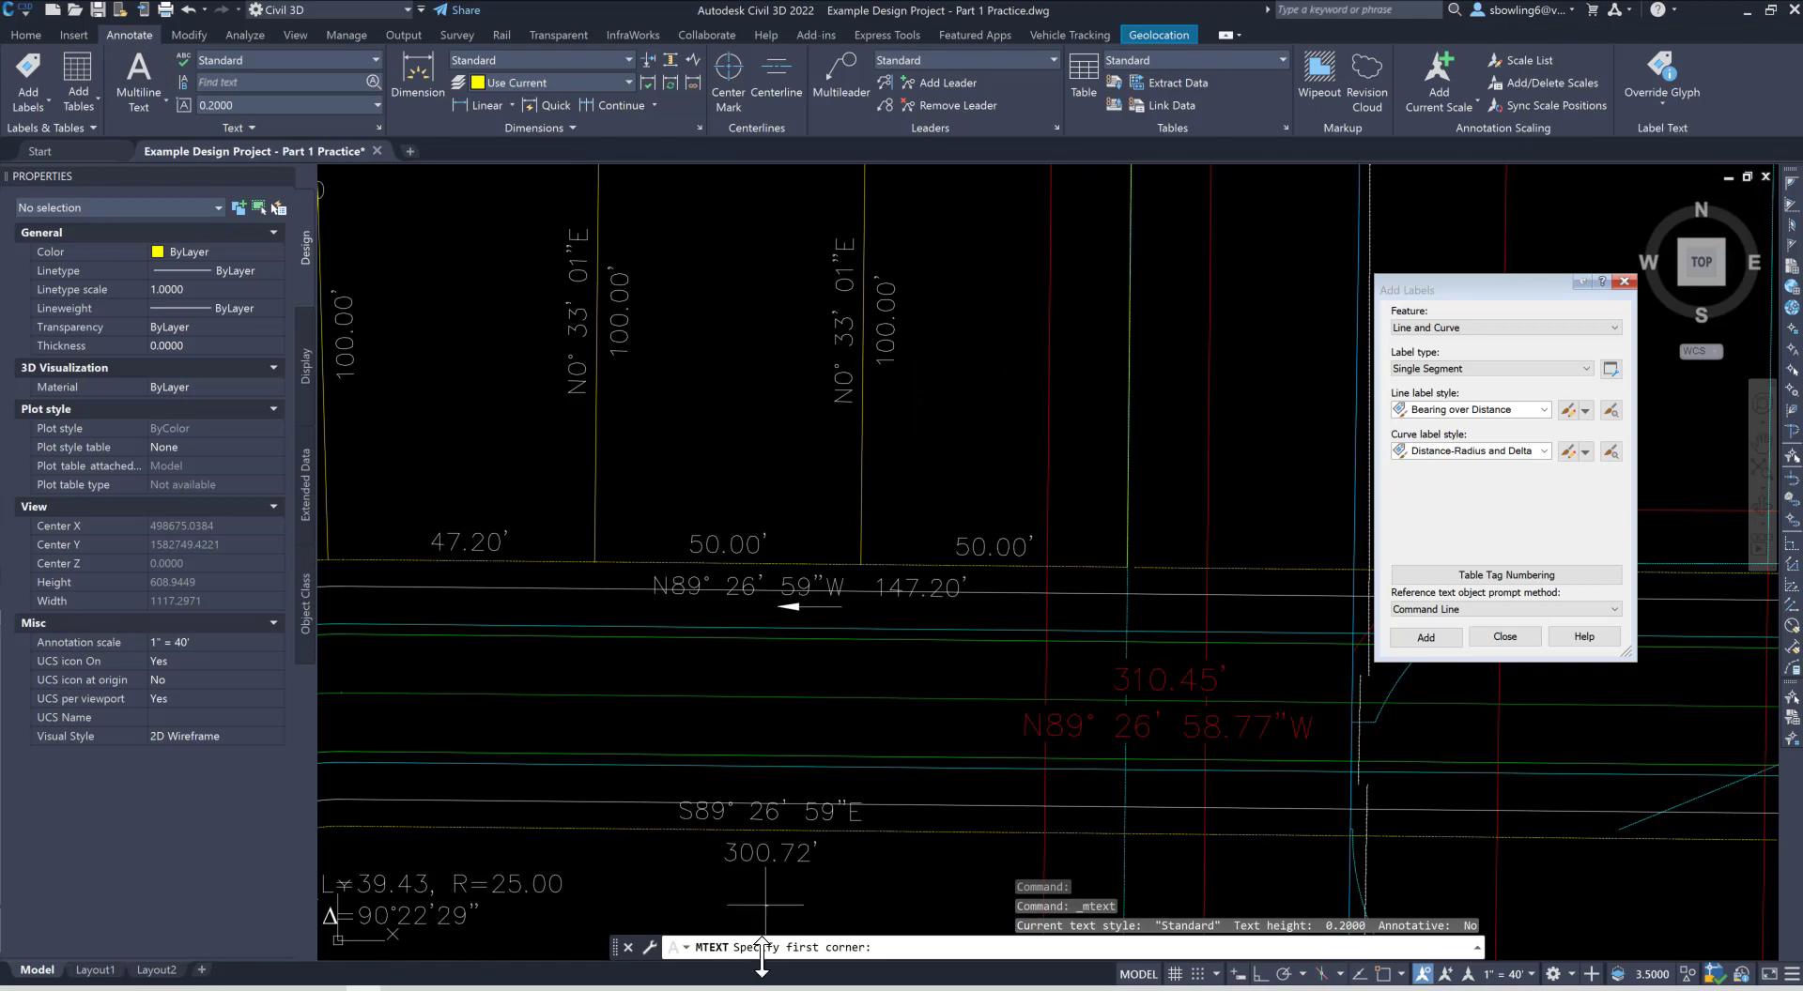
{"action": "left_click", "coordinate": [676, 235]}
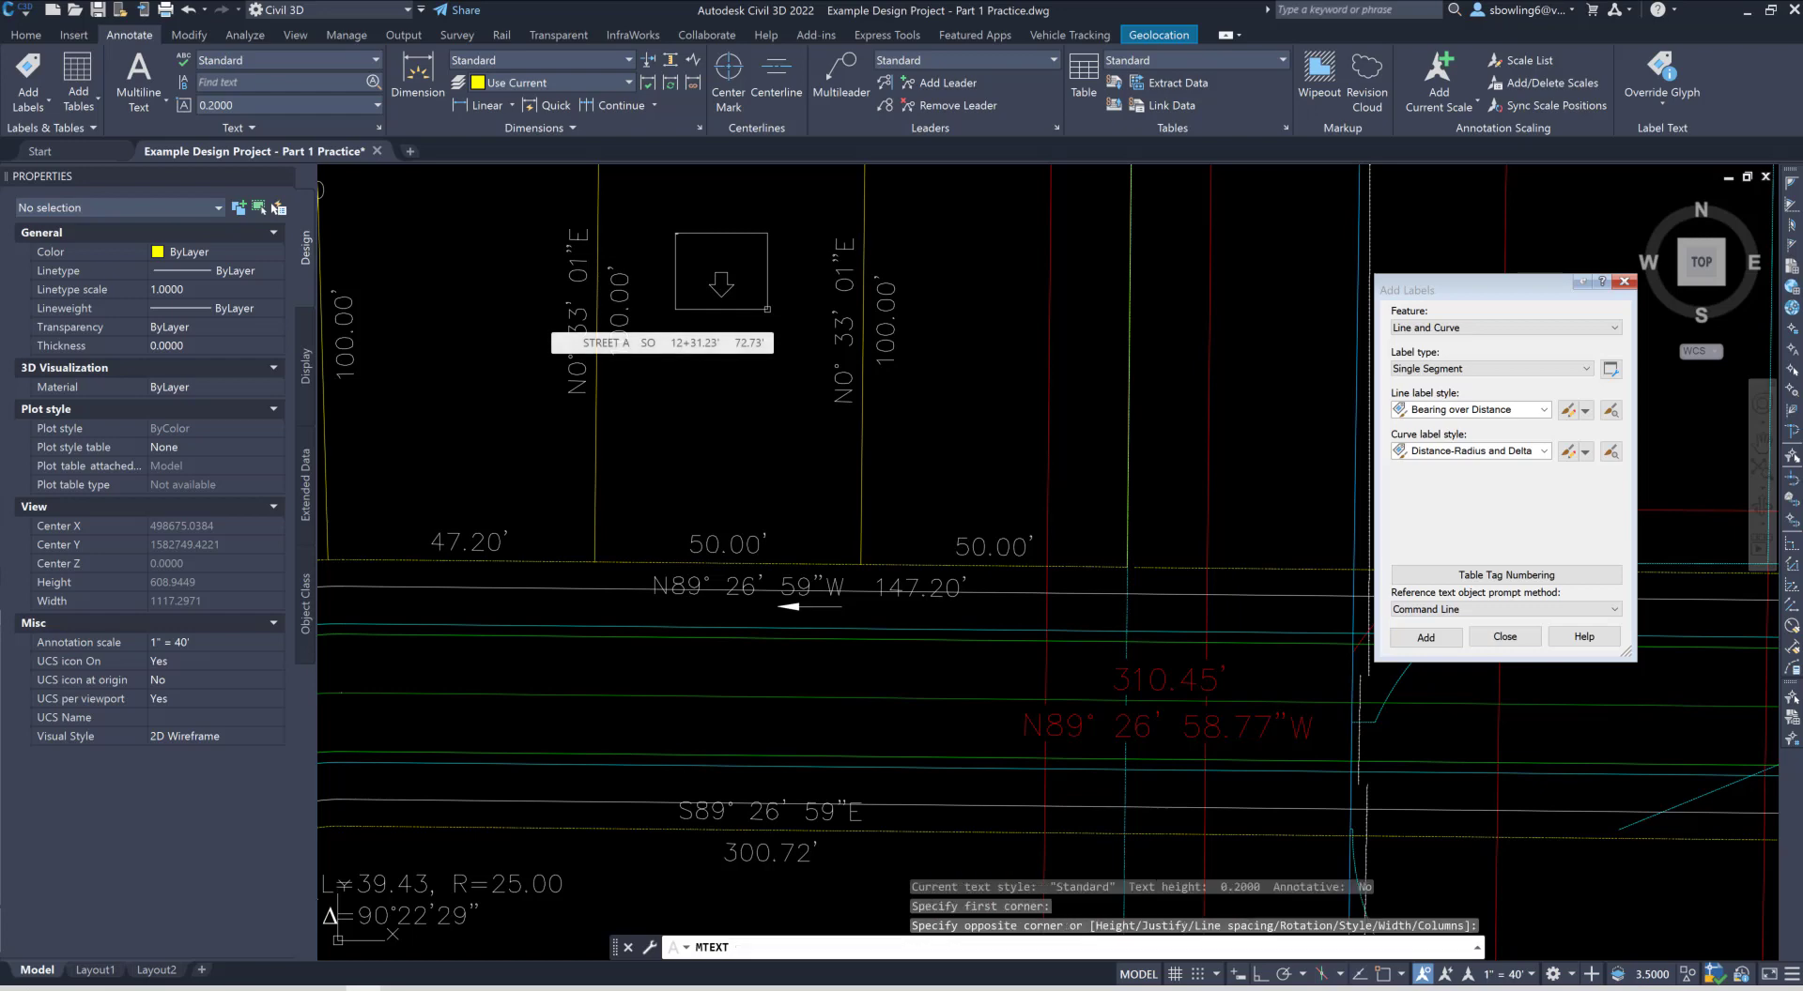
{"action": "left_click", "coordinate": [767, 309]}
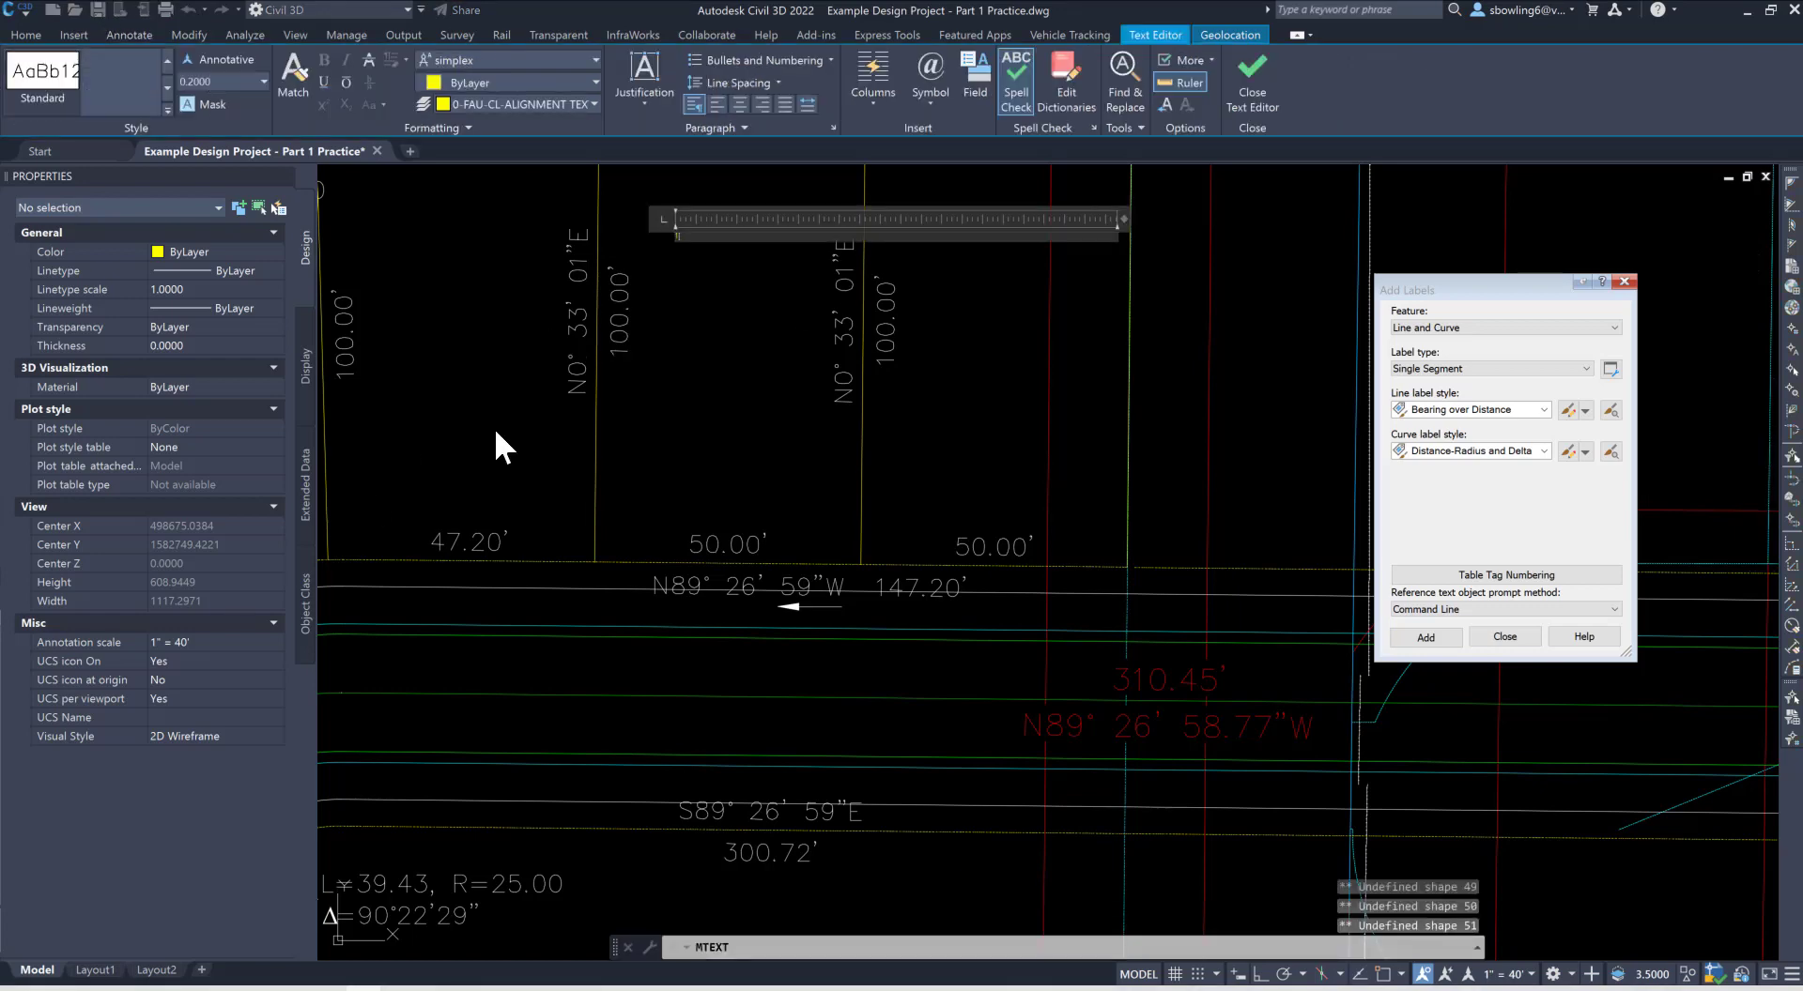
{"action": "left_click", "coordinate": [766, 387]}
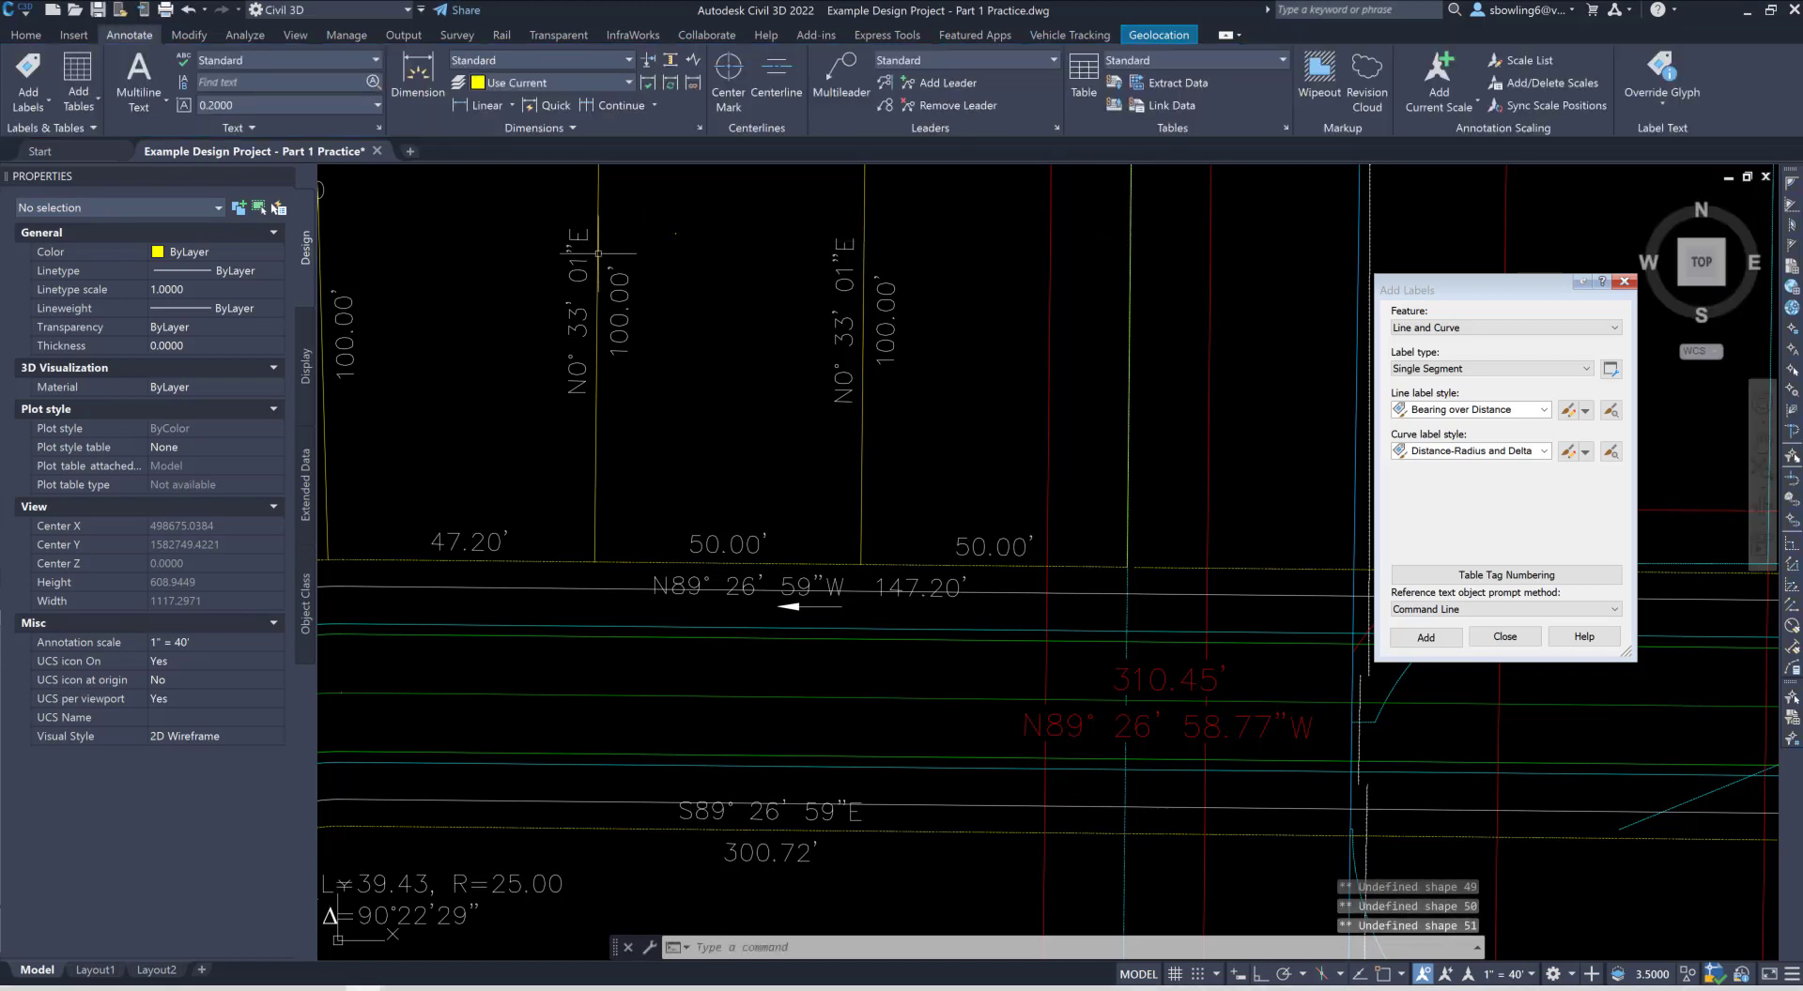
Step: Make the lot number text annotative and set its paper text height to 0.1
{"action": "left_click", "coordinate": [668, 231]}
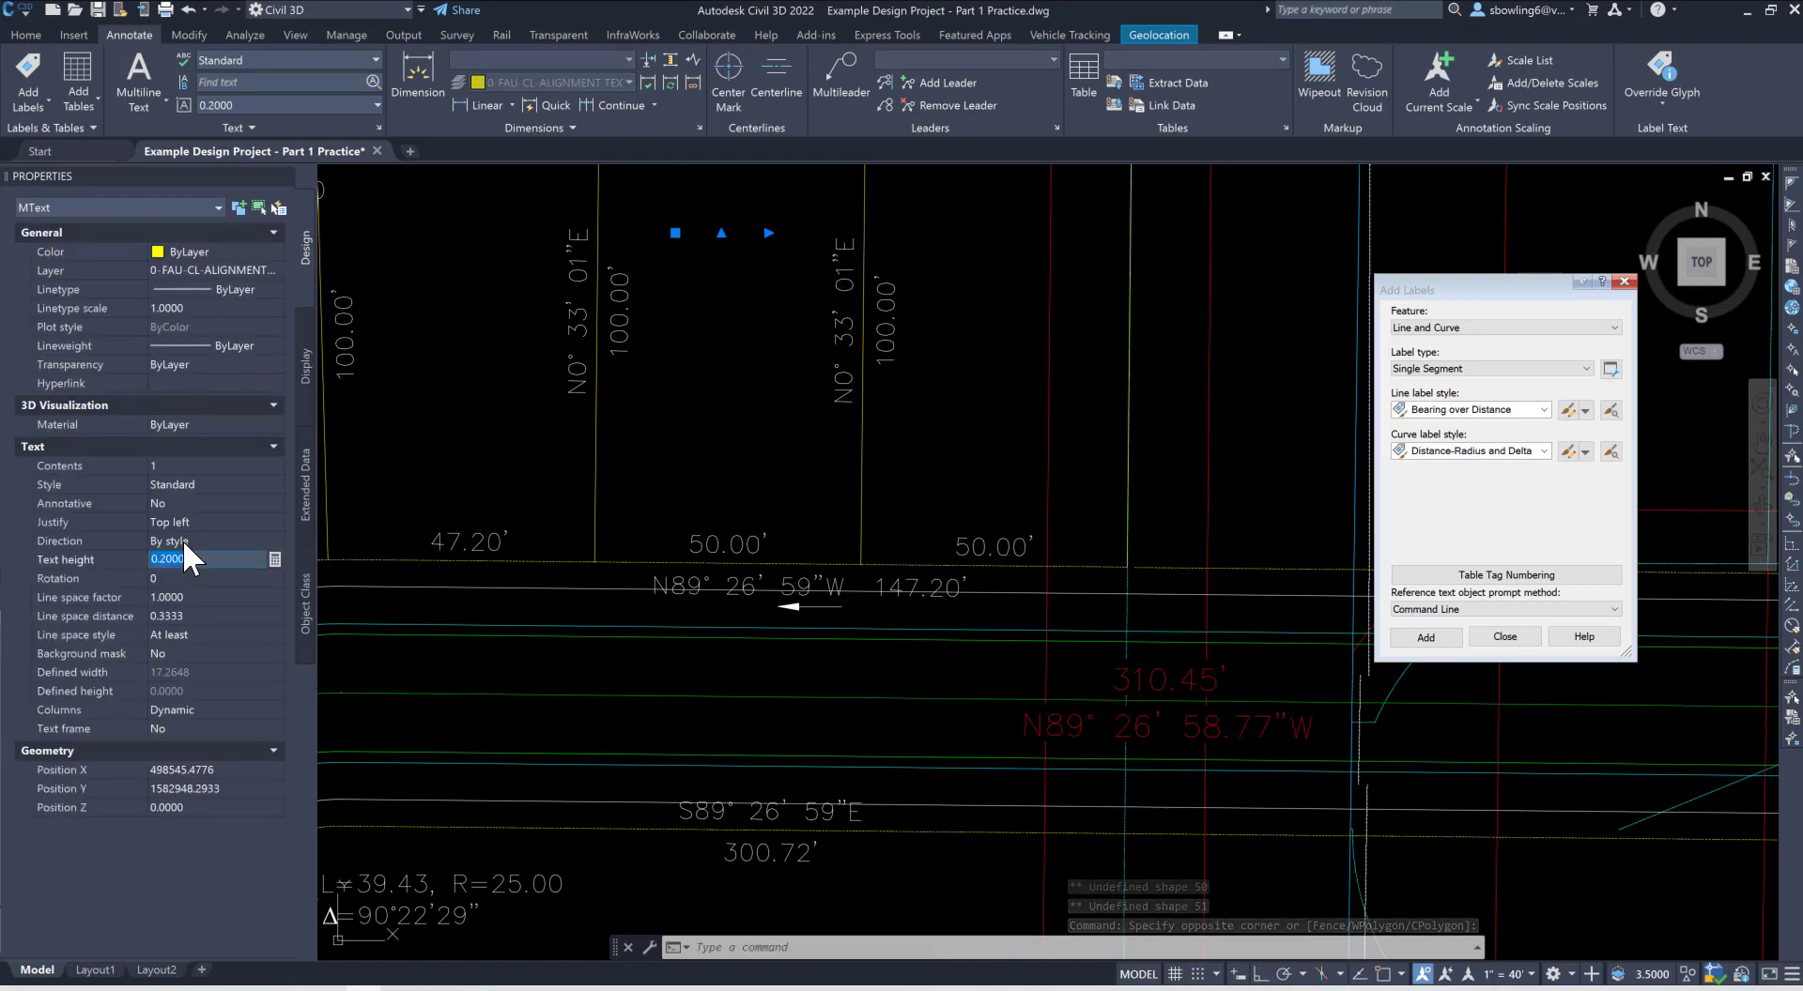
{"action": "left_click", "coordinate": [167, 505]}
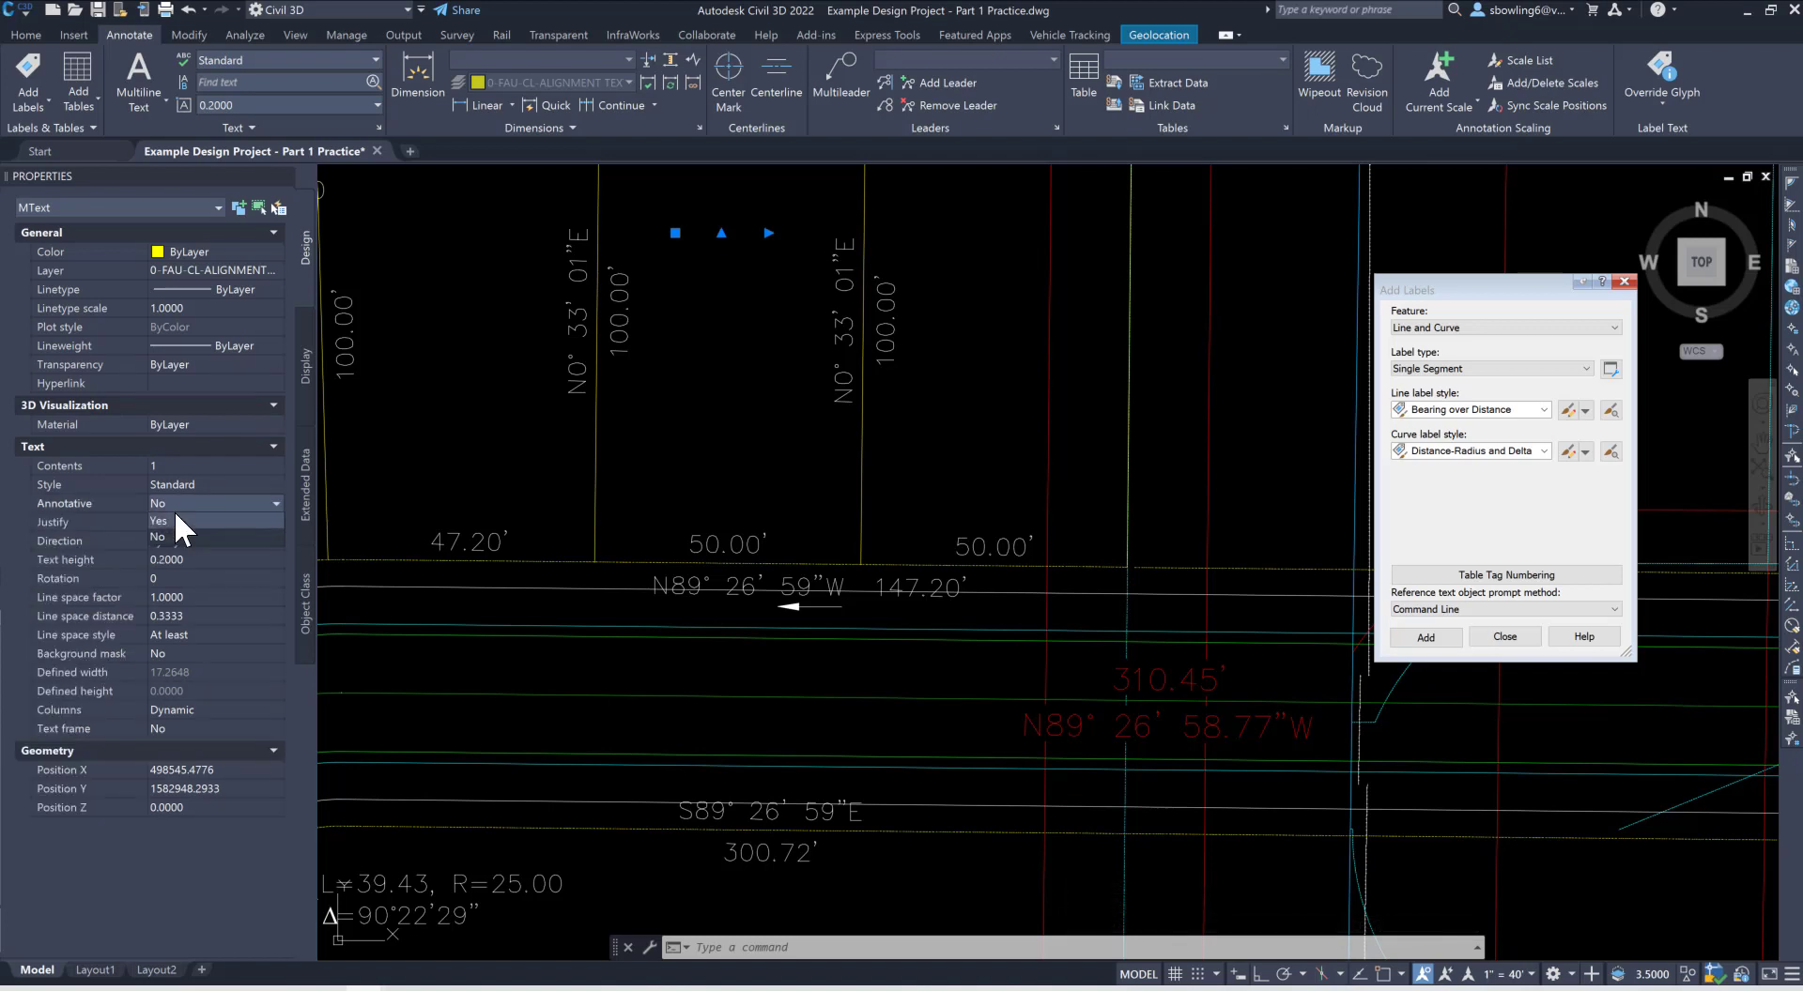
{"action": "left_click", "coordinate": [171, 522]}
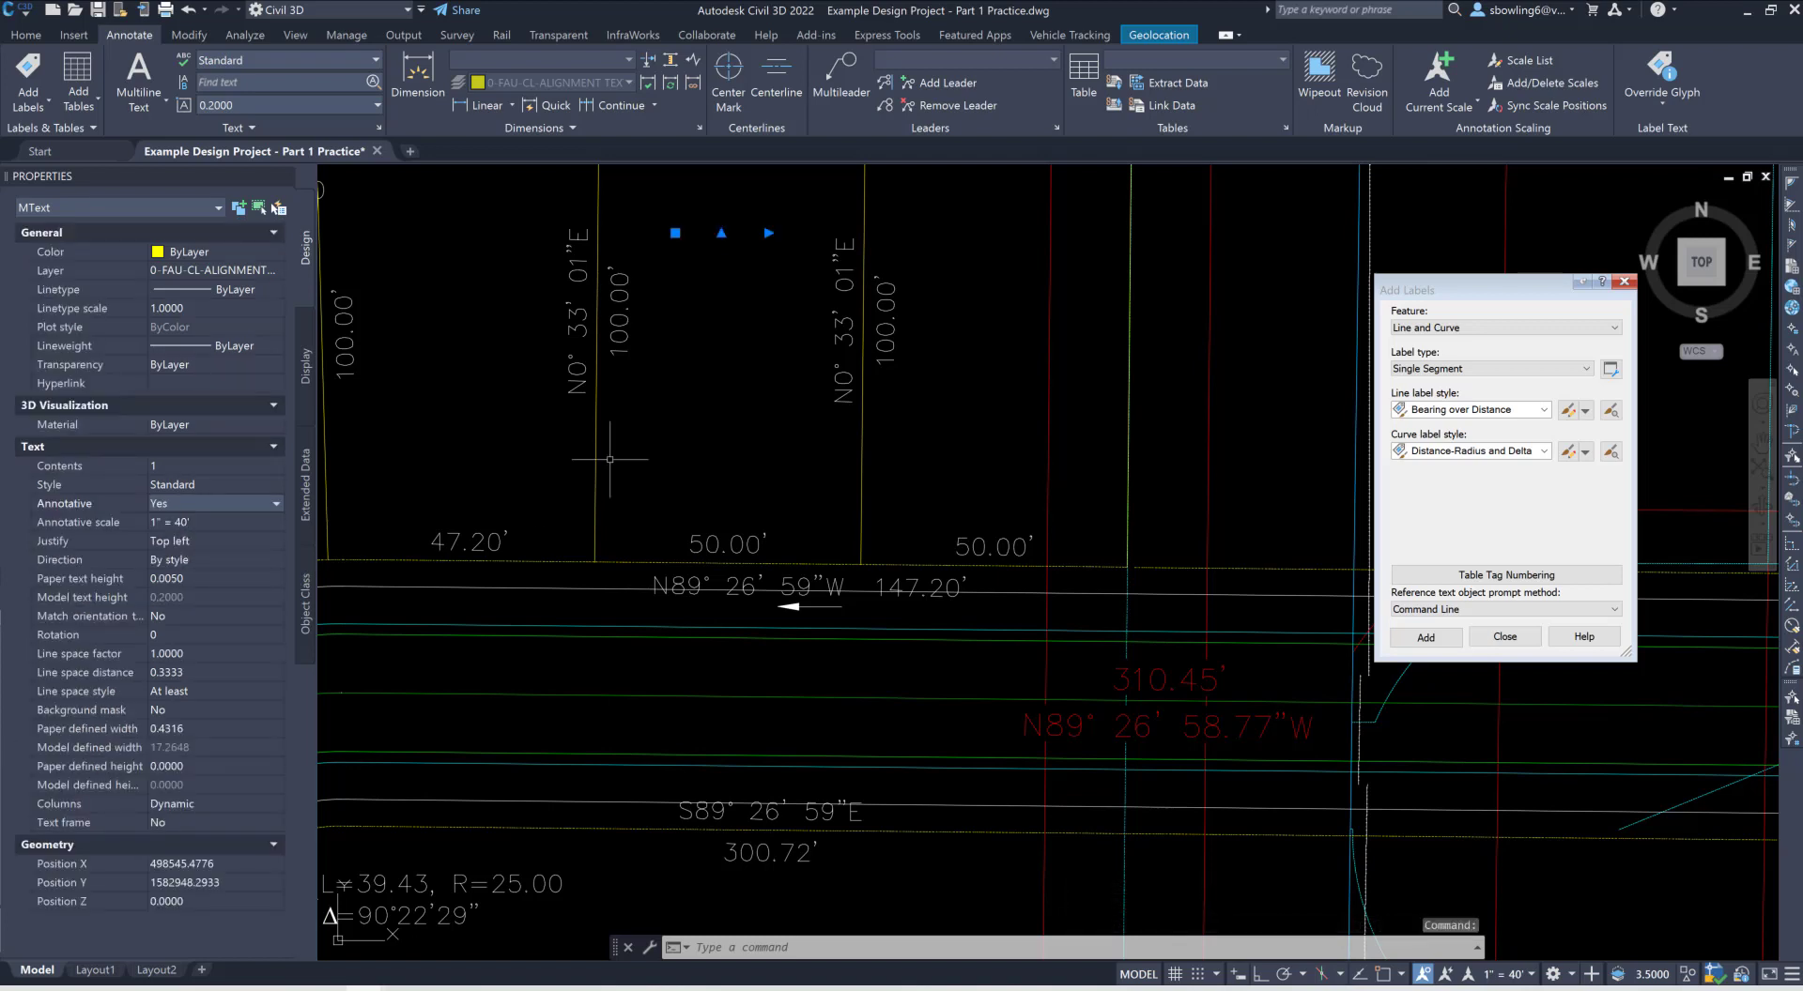
{"action": "left_click", "coordinate": [207, 580]}
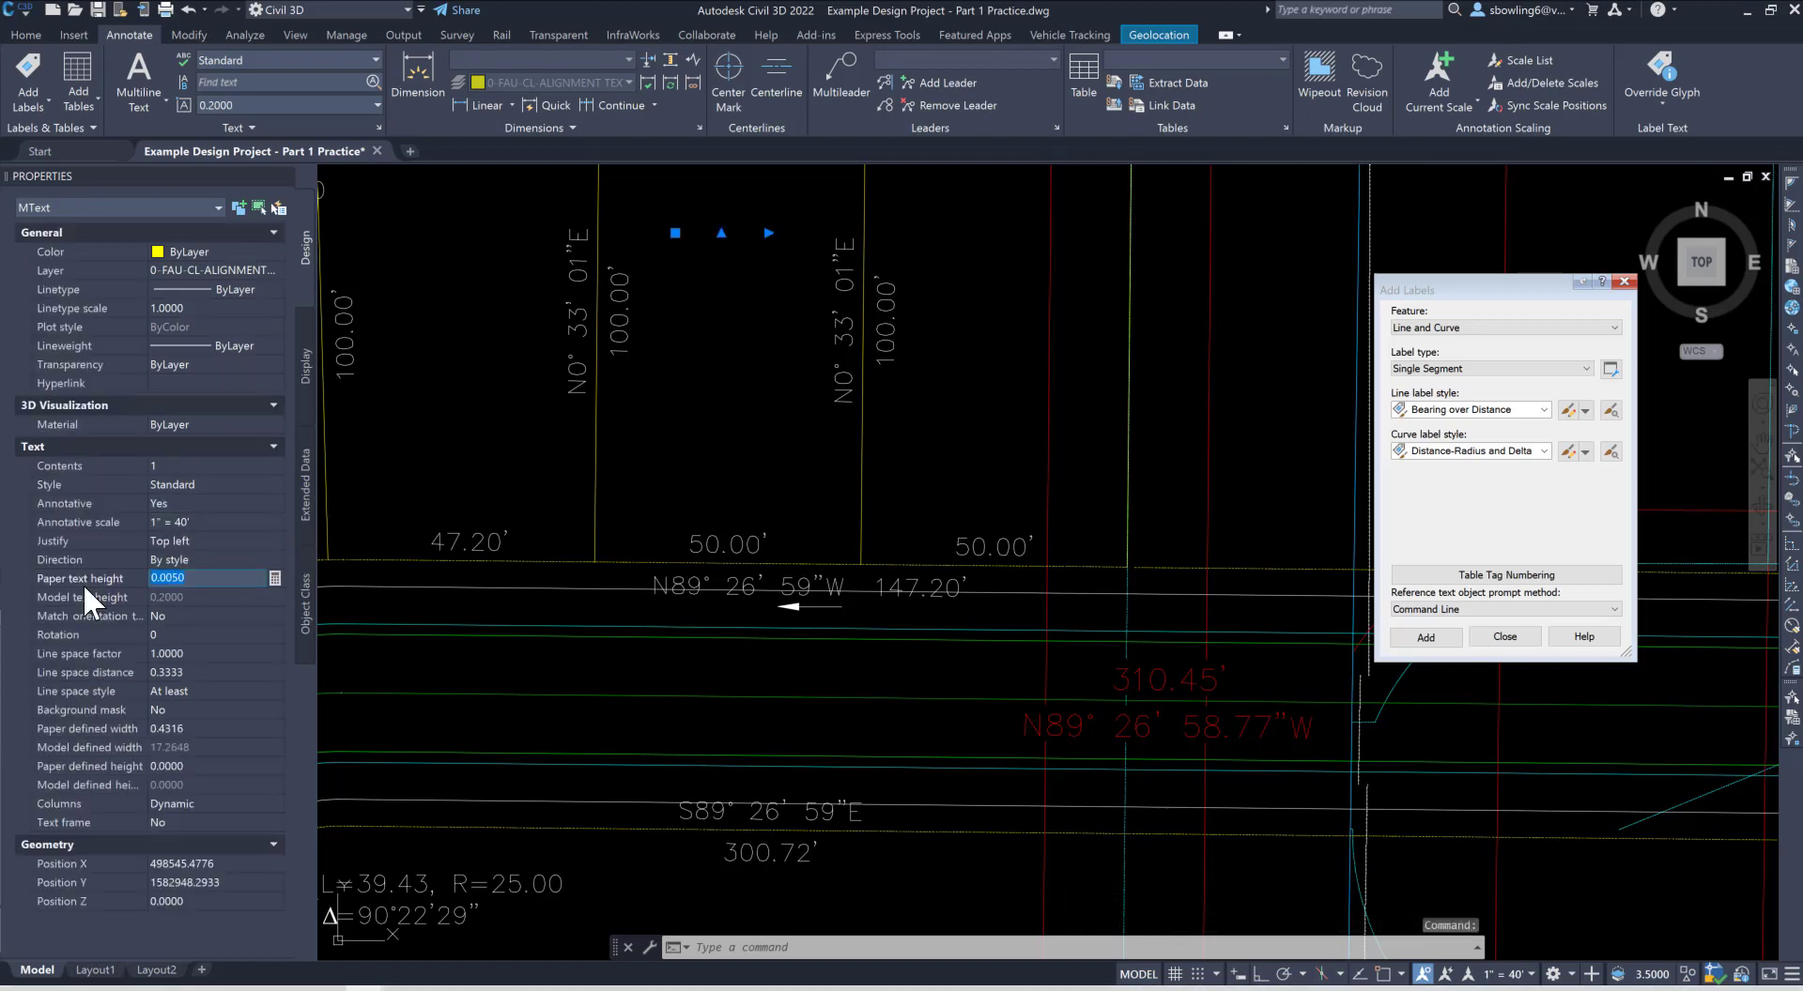
{"action": "type", "text": ".0"}
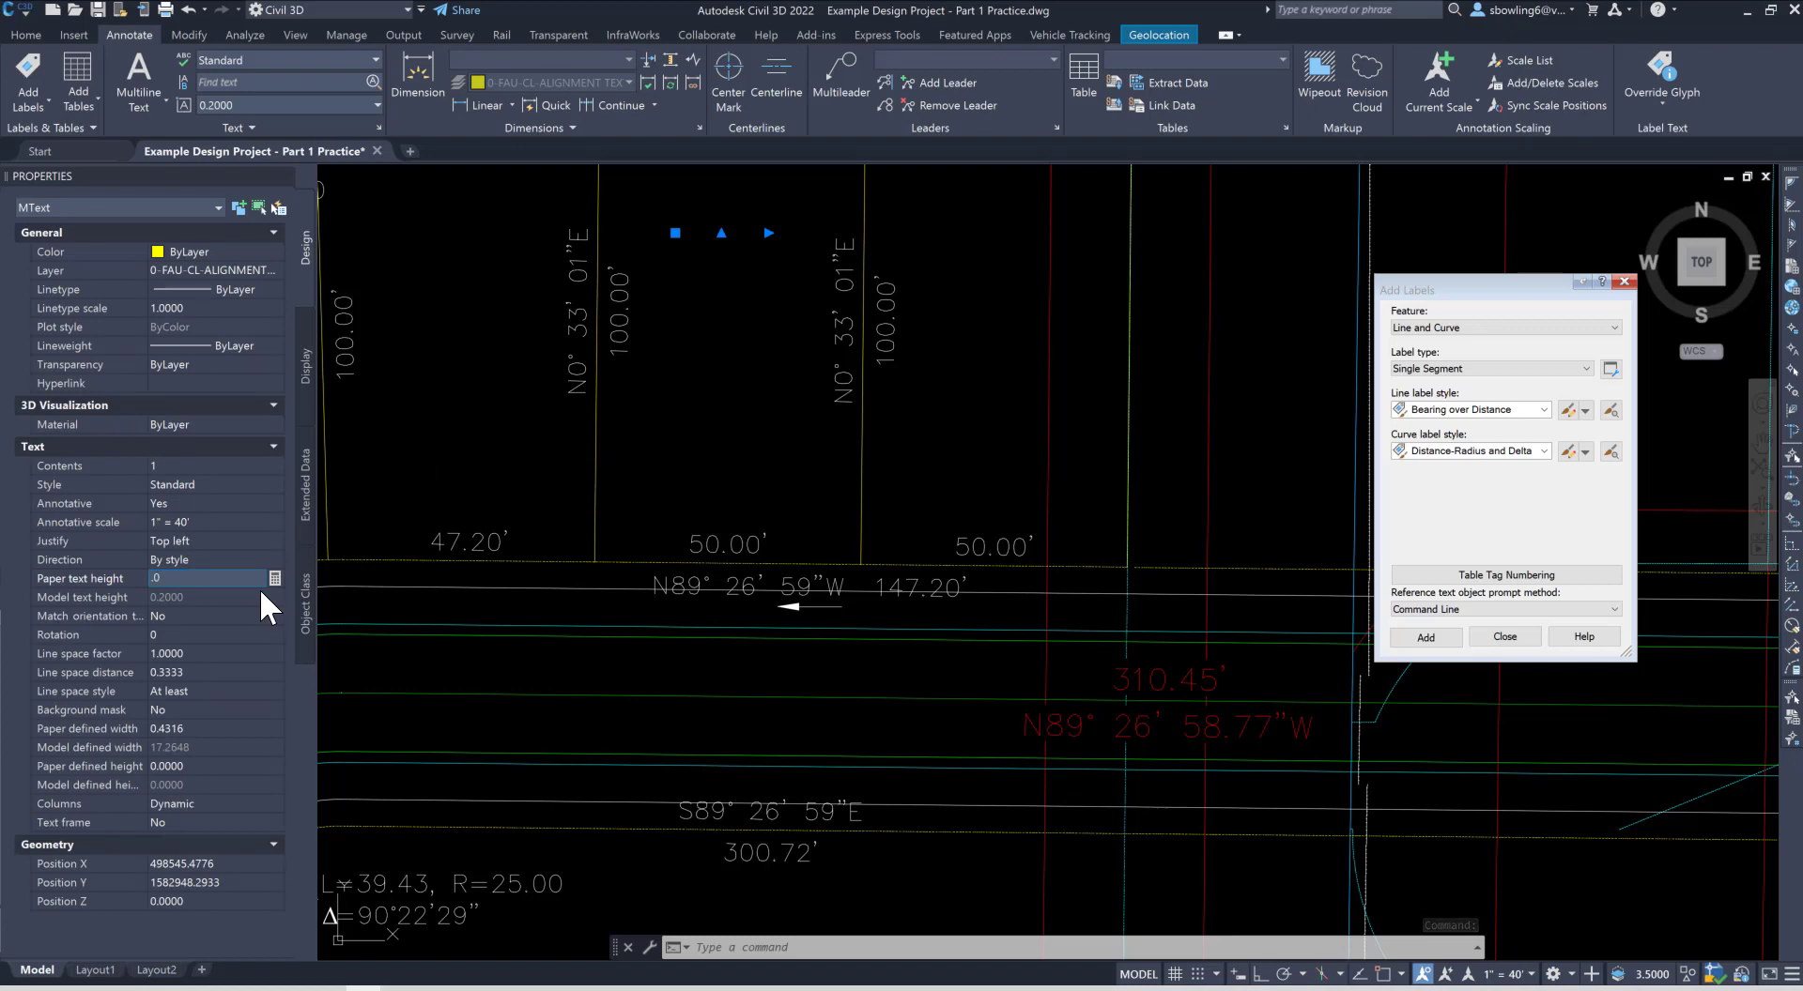
{"action": "type", "text": "1"}
{"action": "key", "text": "Return"}
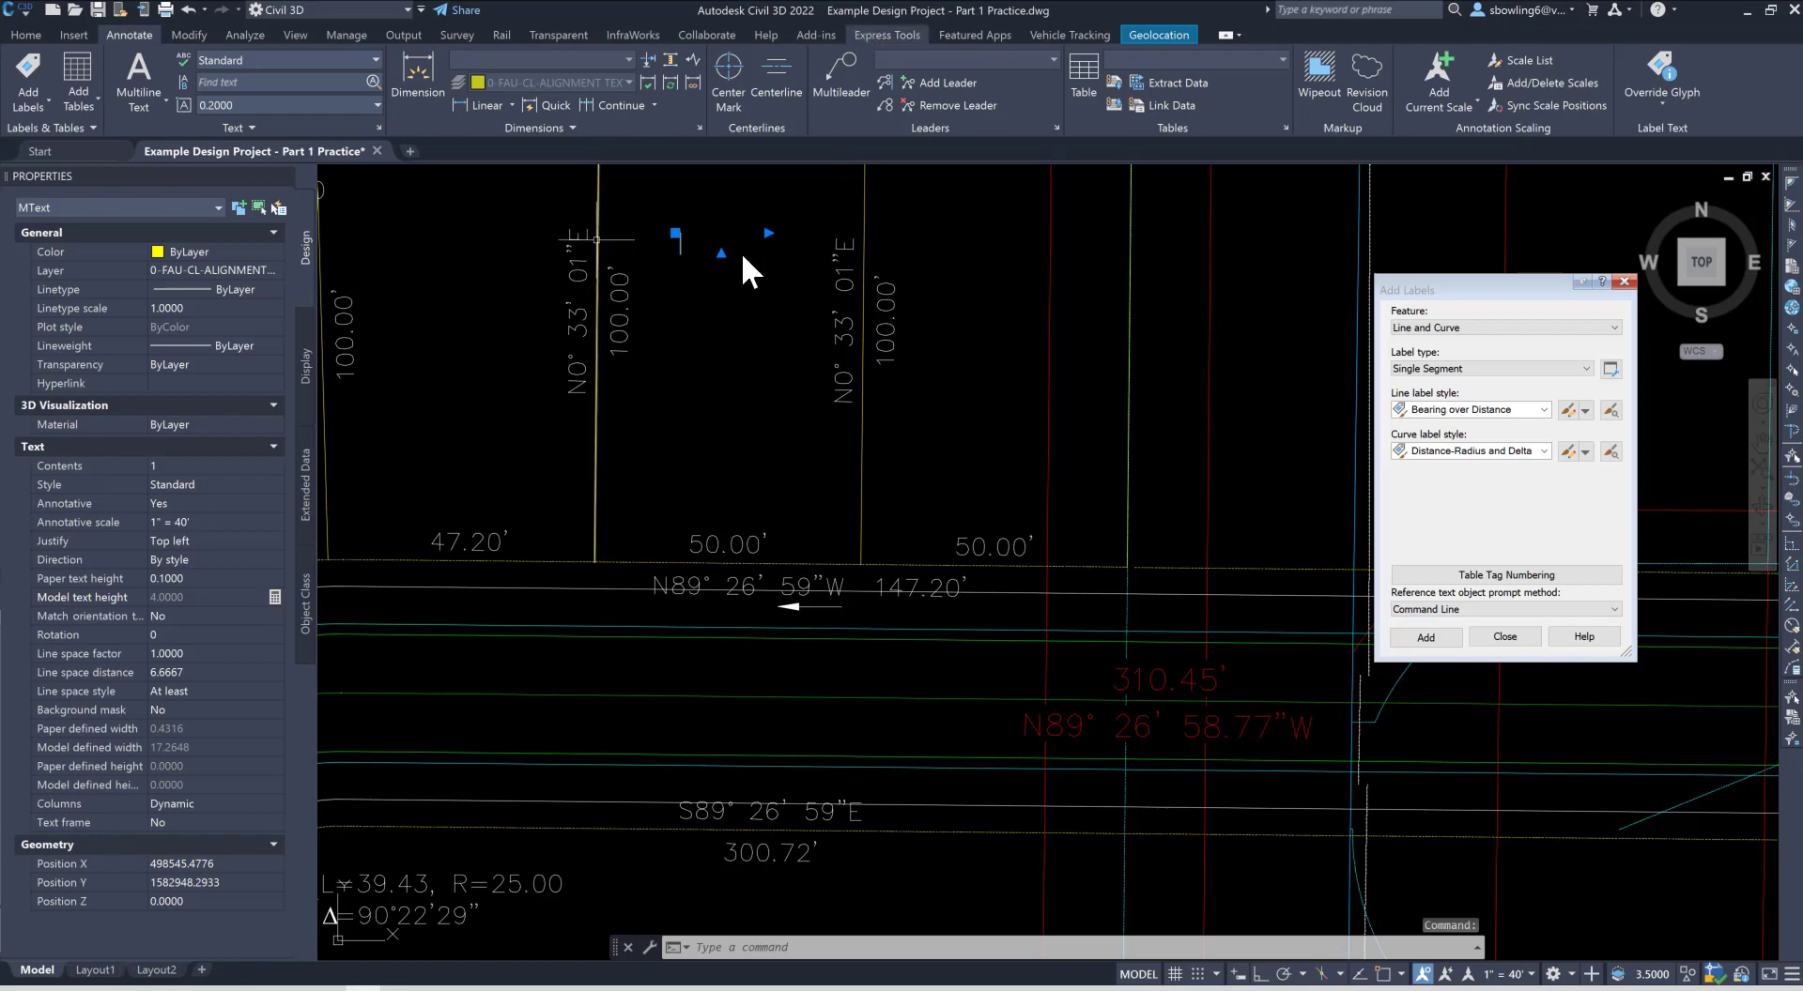
{"action": "scroll", "coordinate": [703, 256], "scroll_direction": "down", "scroll_amount": 3}
{"action": "key", "text": "Escape"}
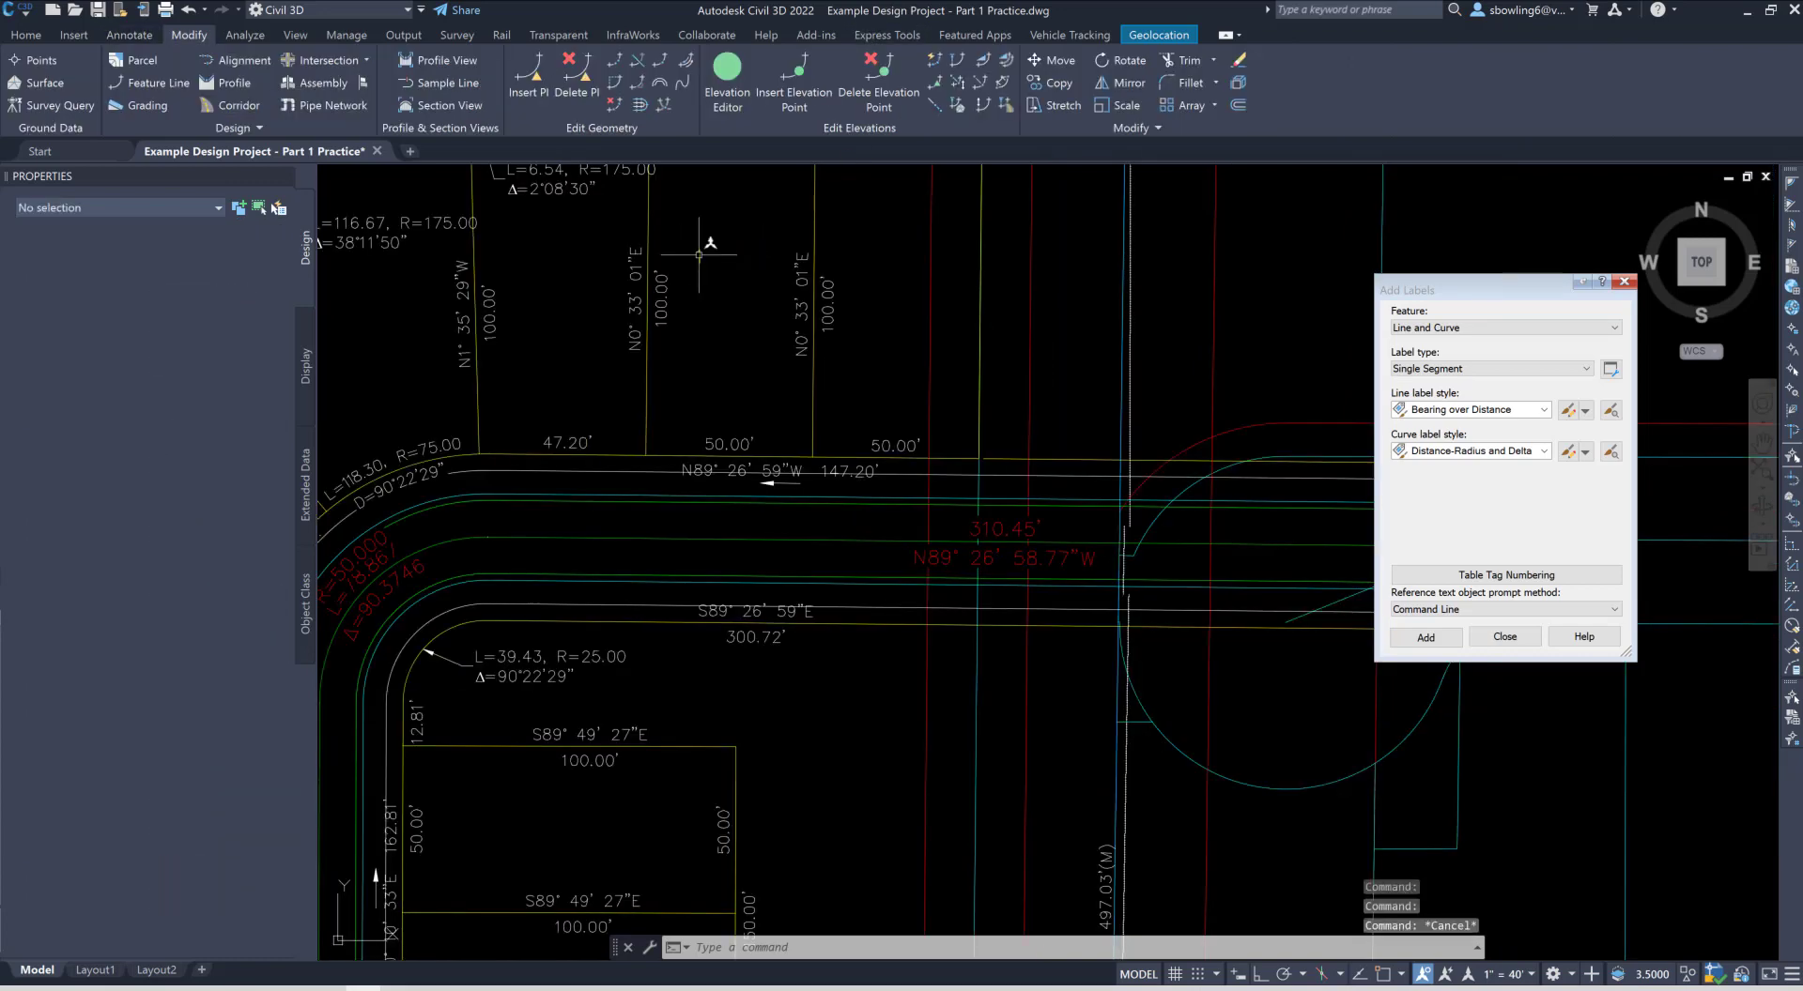
{"action": "scroll", "coordinate": [542, 237], "scroll_direction": "up", "scroll_amount": 2}
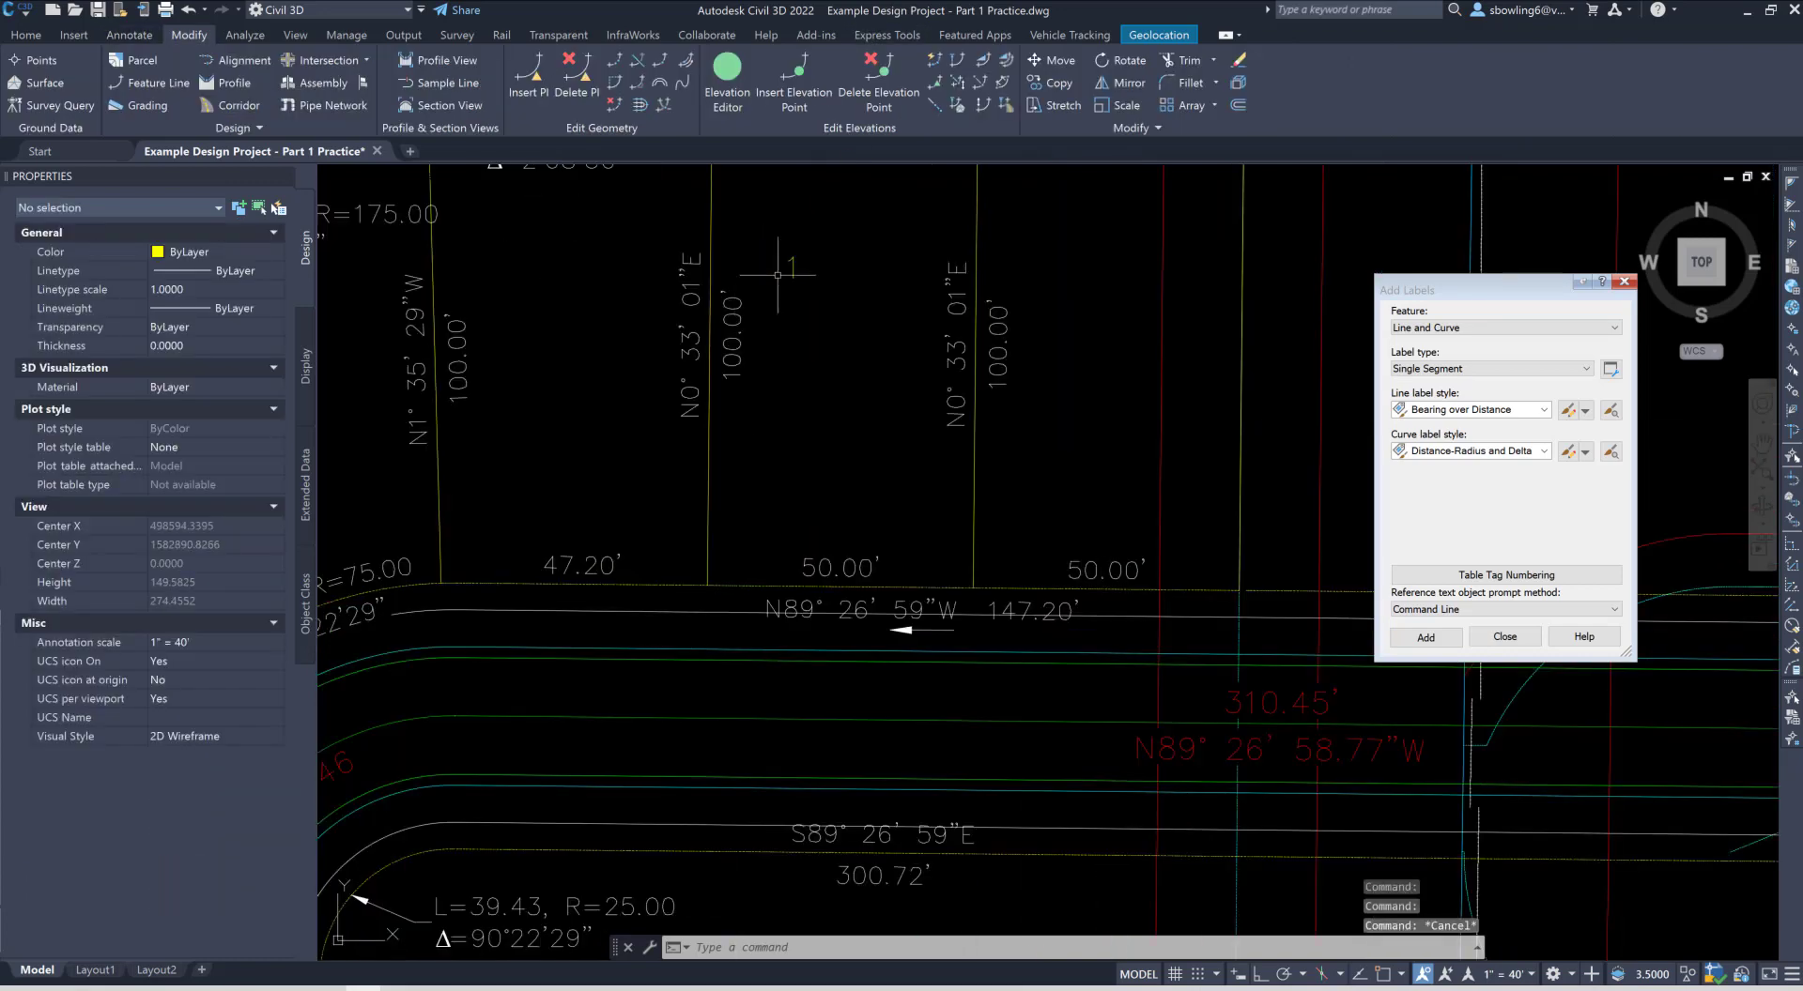
Step: Create a thawed layer named 0-FAU-TEXT and make it the current layer
{"action": "left_click", "coordinate": [701, 259]}
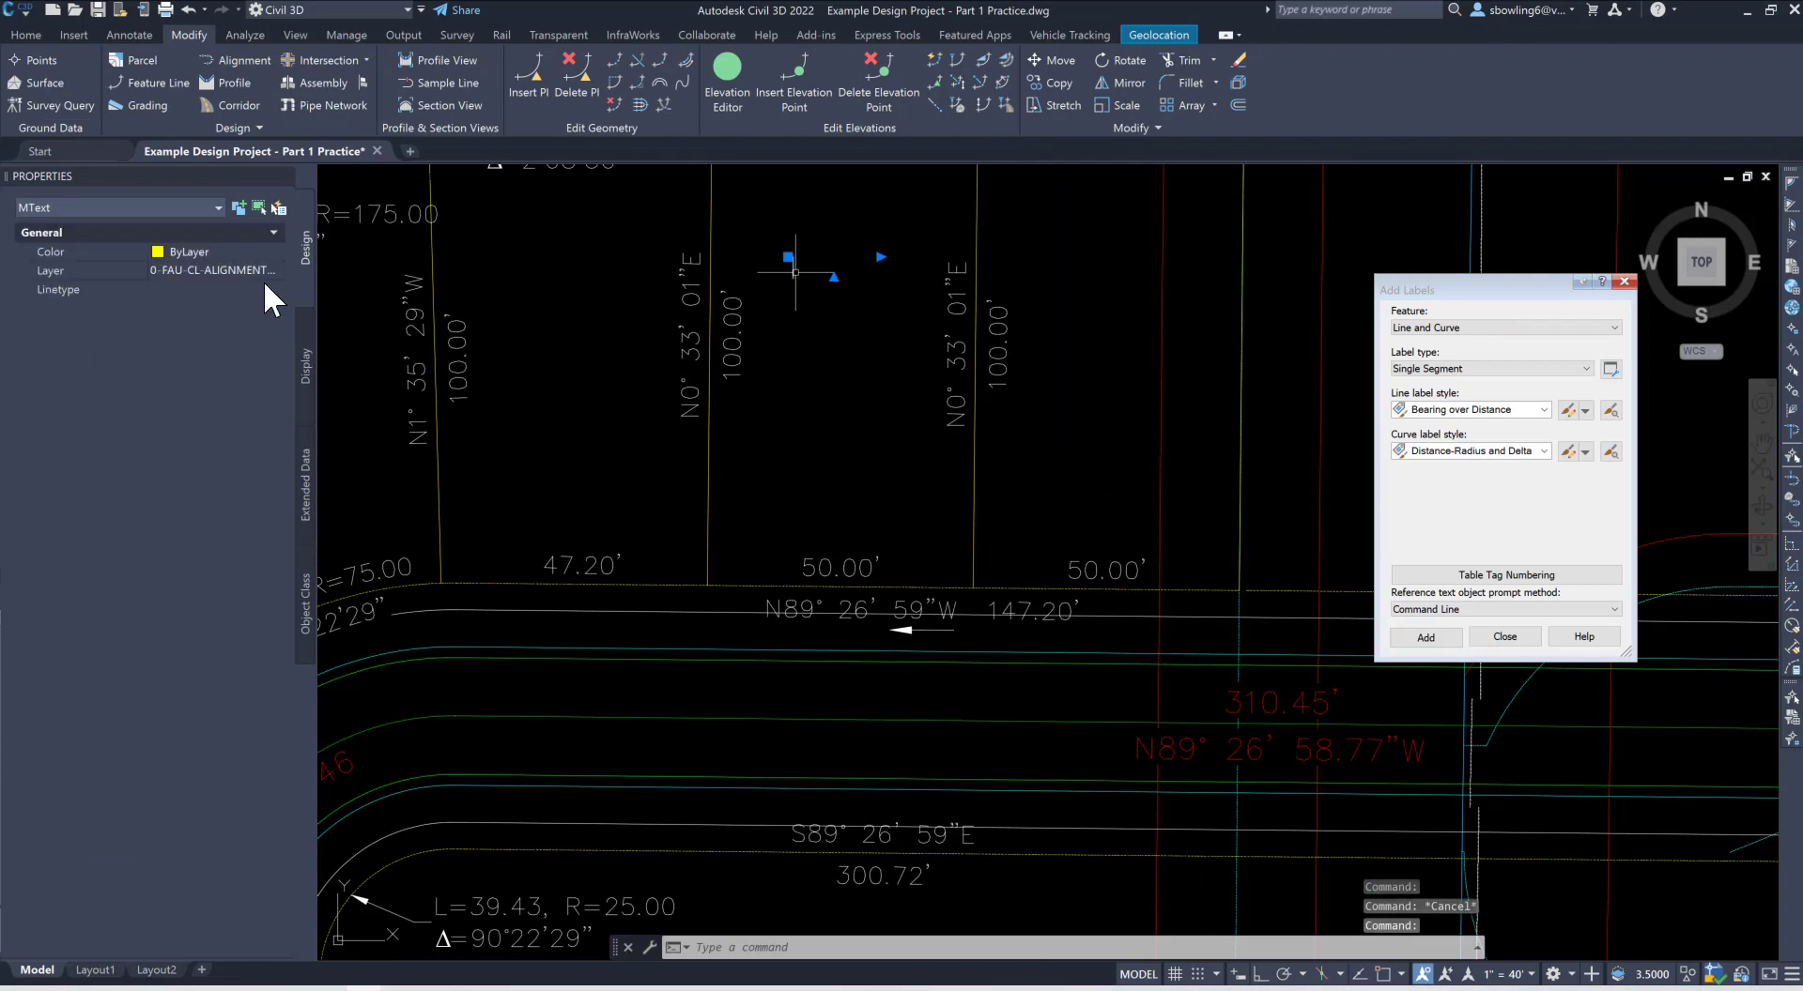
{"action": "scroll", "coordinate": [912, 399], "scroll_direction": "down", "scroll_amount": 3}
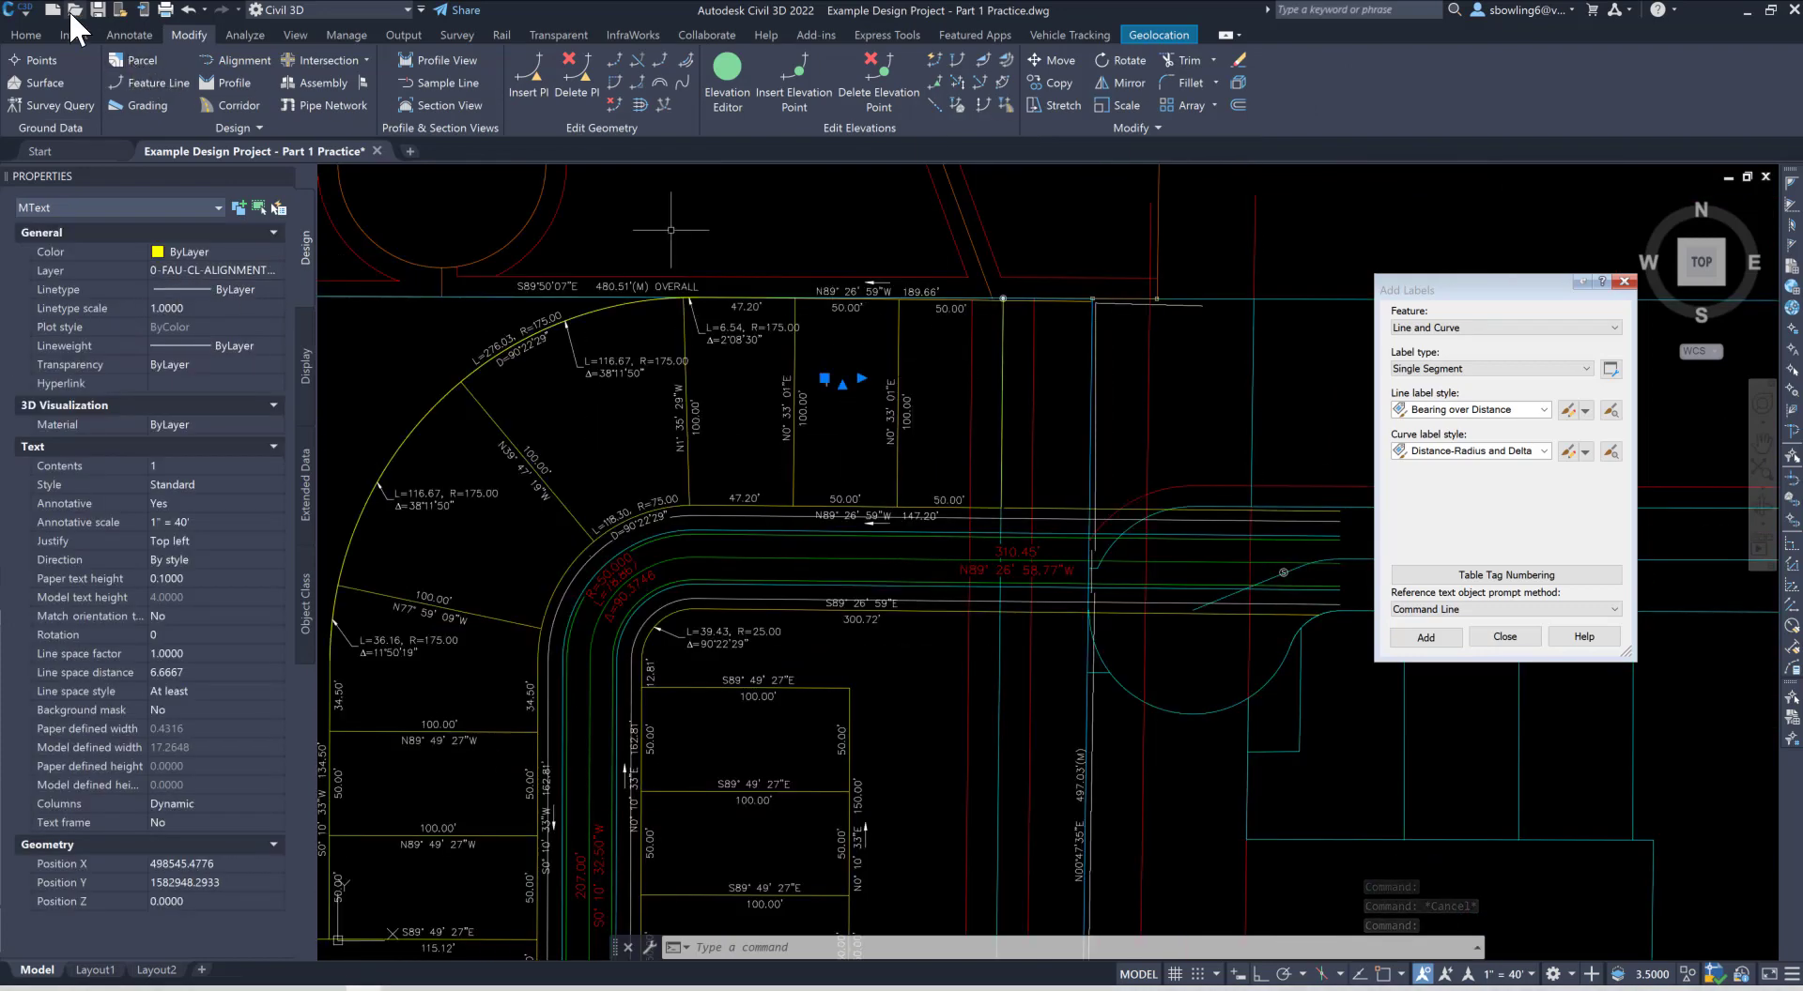
{"action": "left_click", "coordinate": [26, 34]}
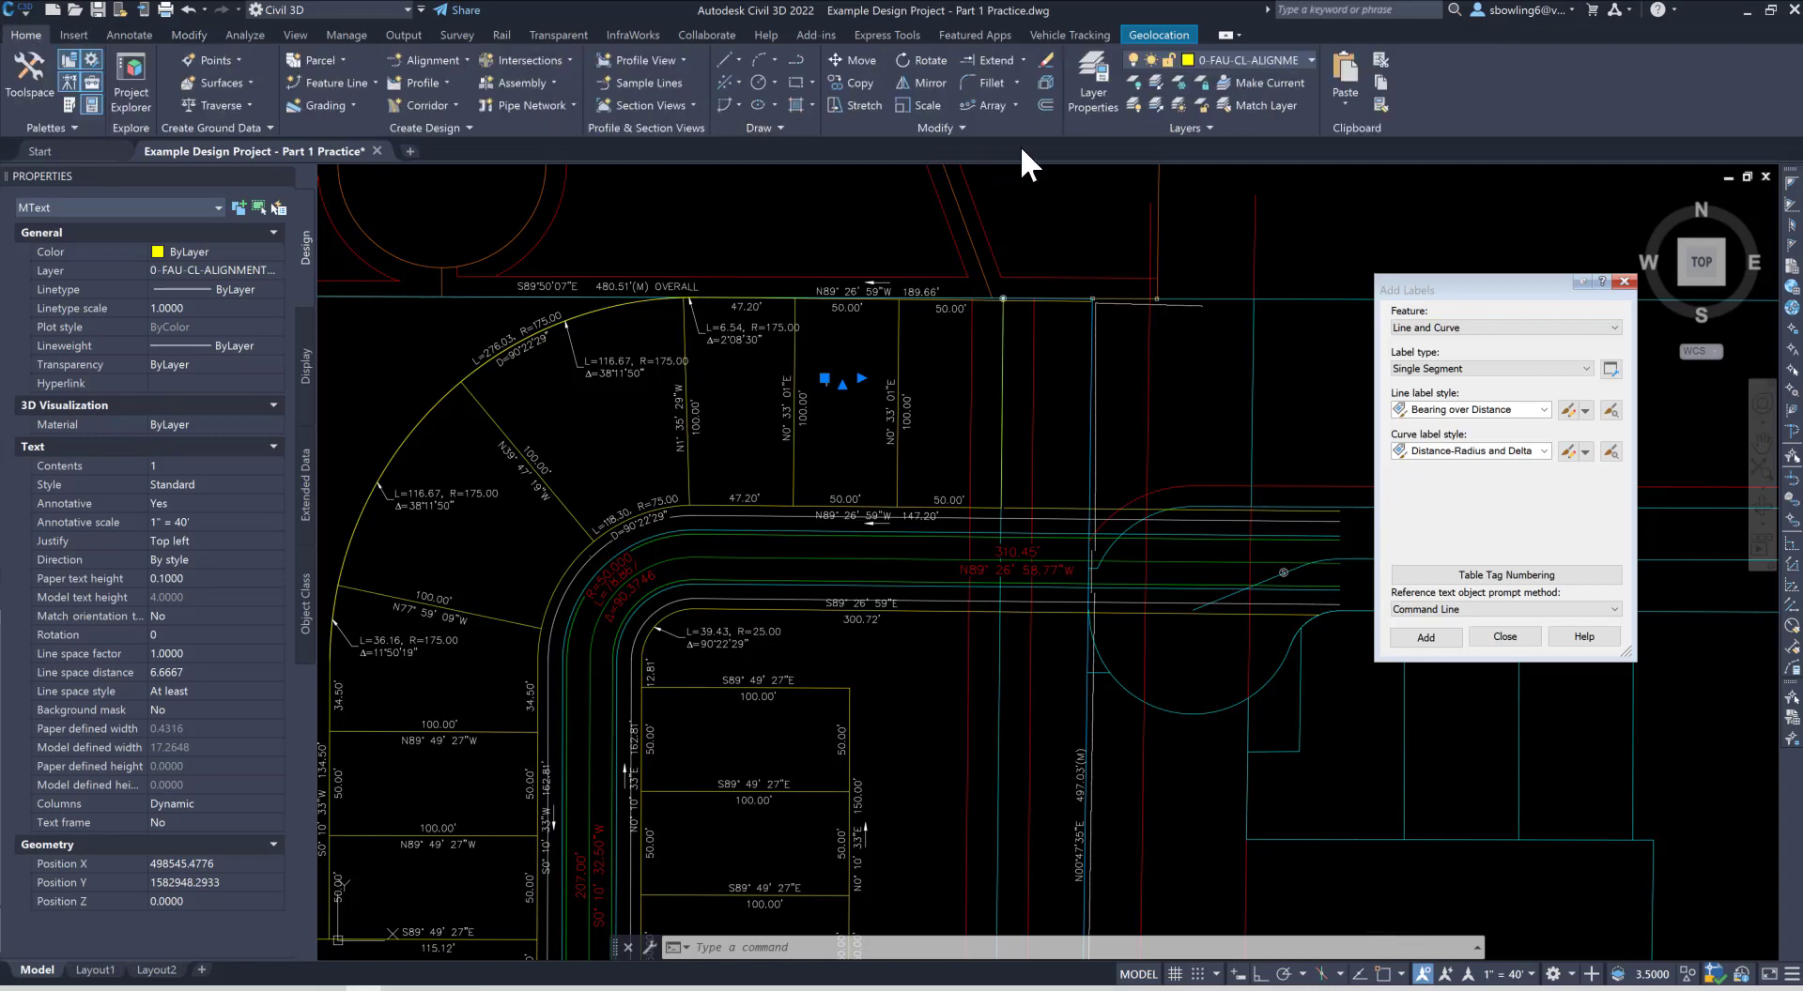
{"action": "left_click", "coordinate": [1095, 81]}
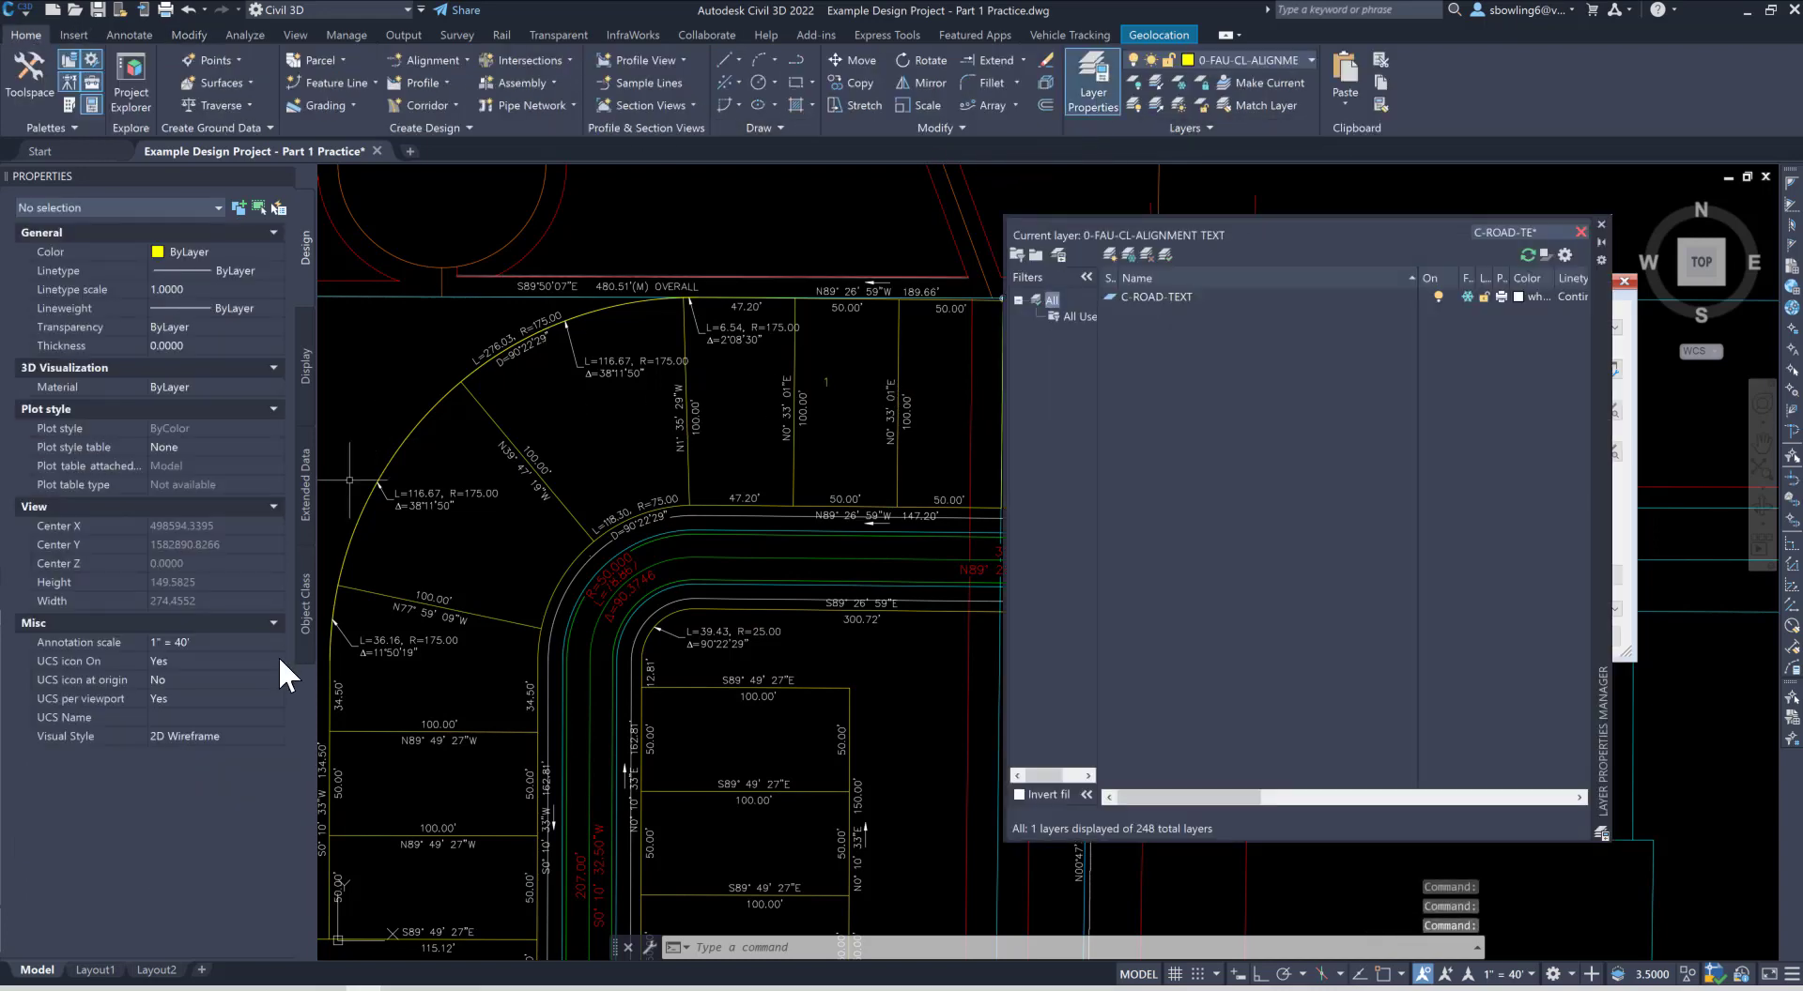
{"action": "left_click", "coordinate": [1580, 230]}
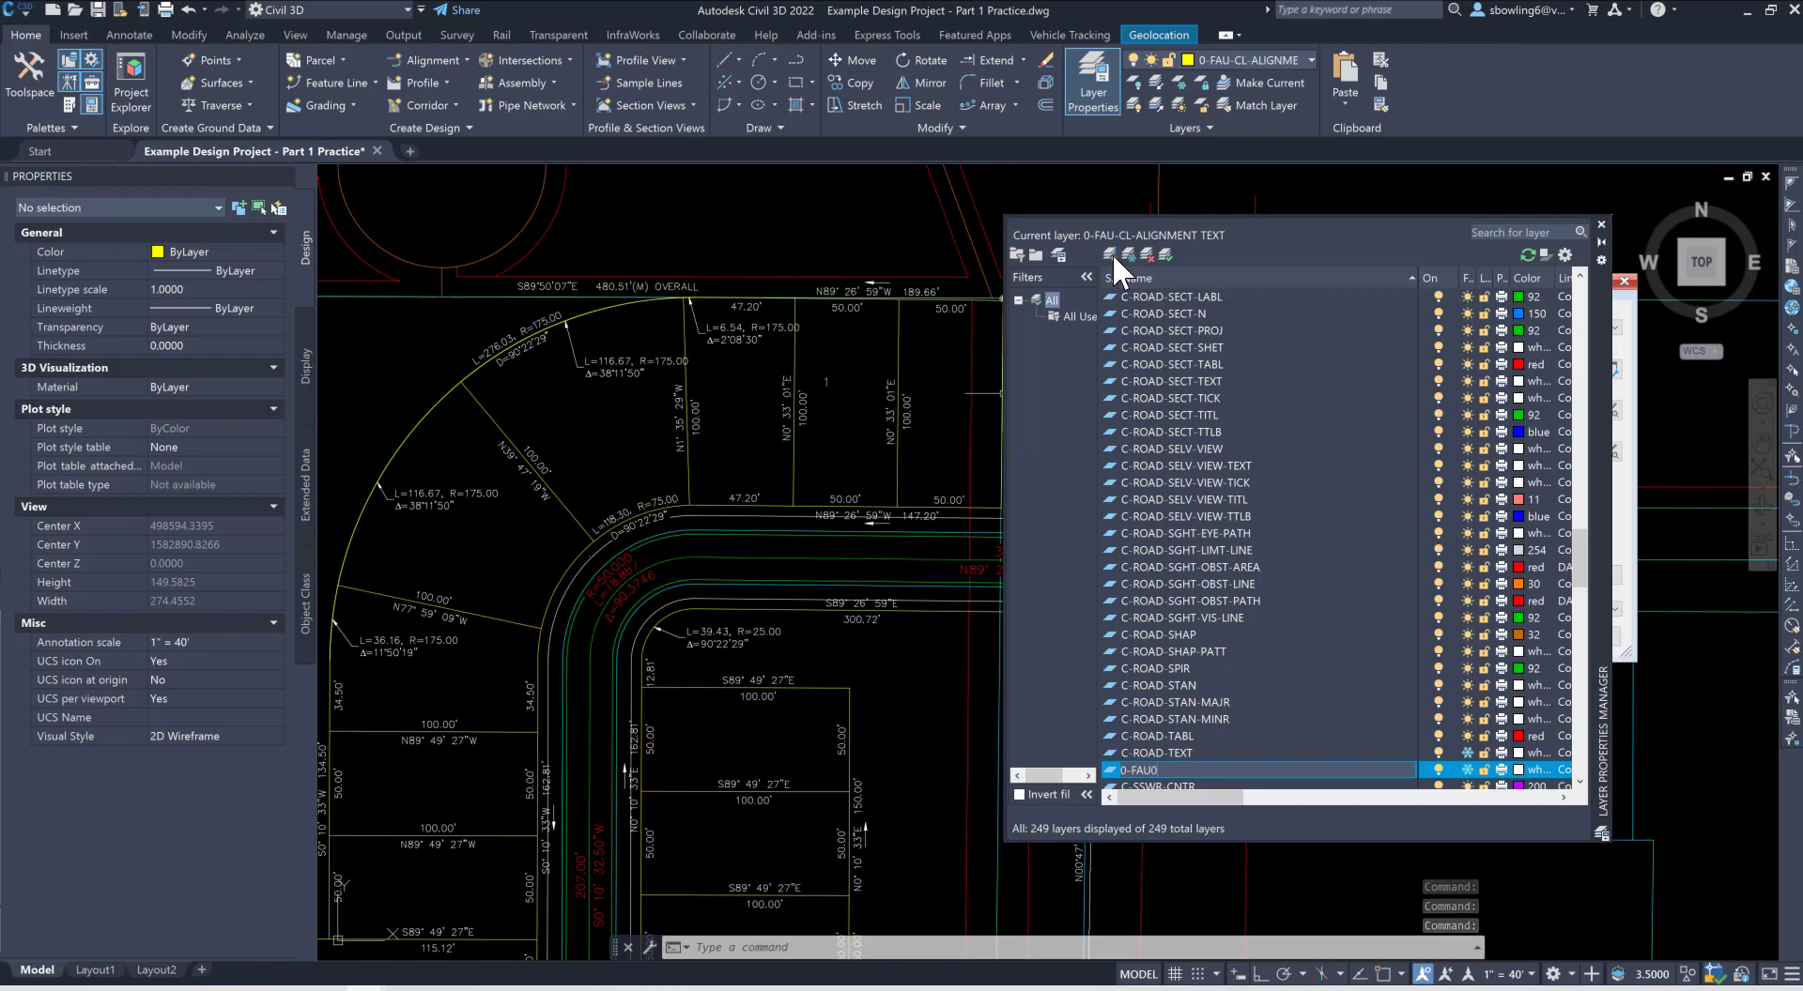
{"action": "type", "text": "0-FAU-TEXT"}
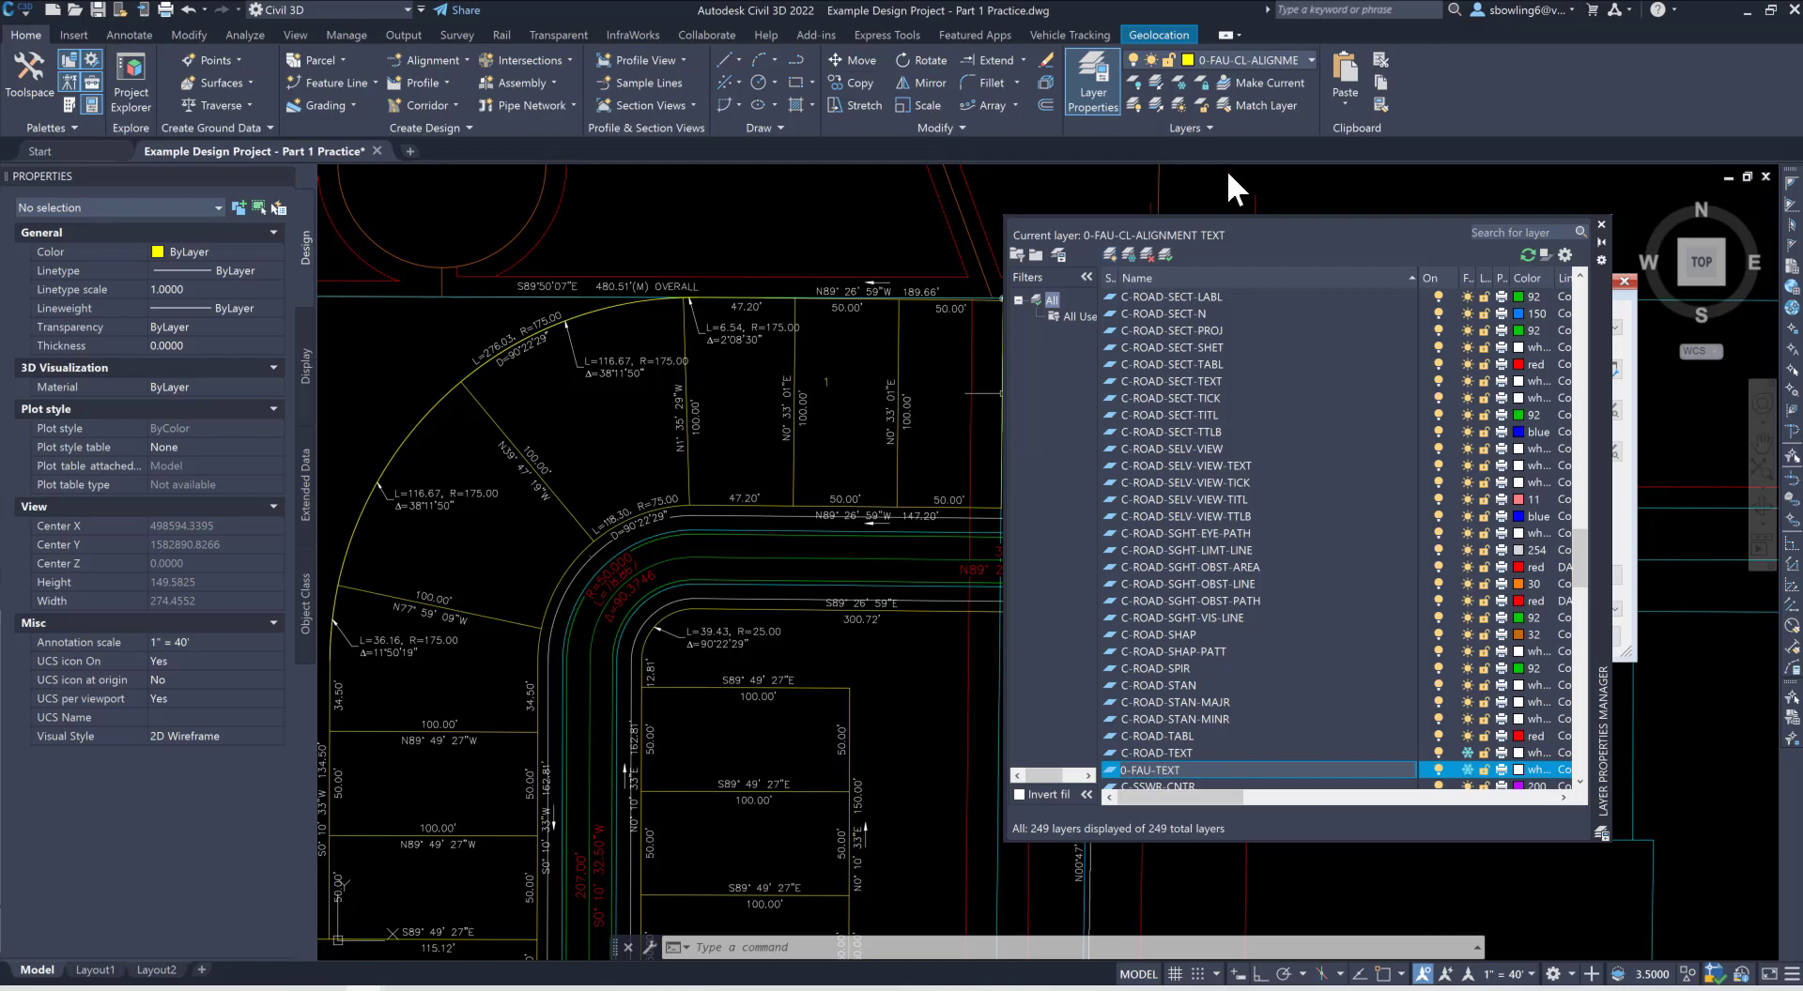
{"action": "key", "text": "Return"}
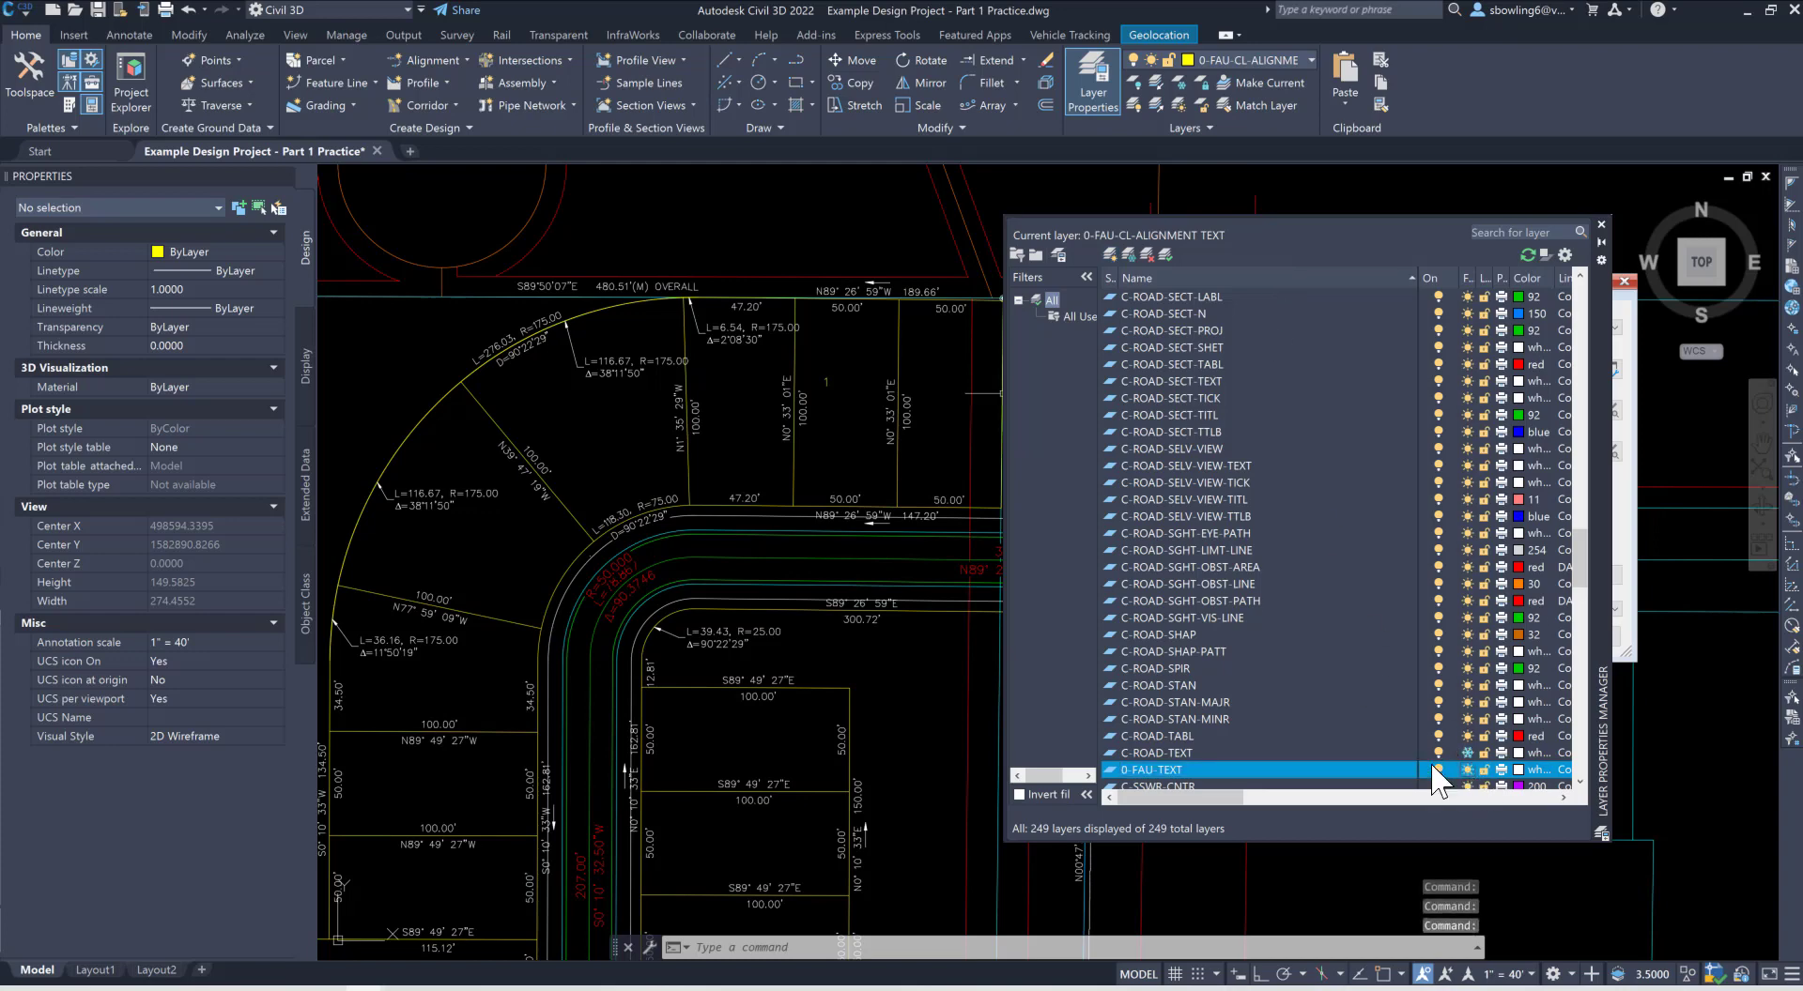
{"action": "left_click", "coordinate": [1165, 254]}
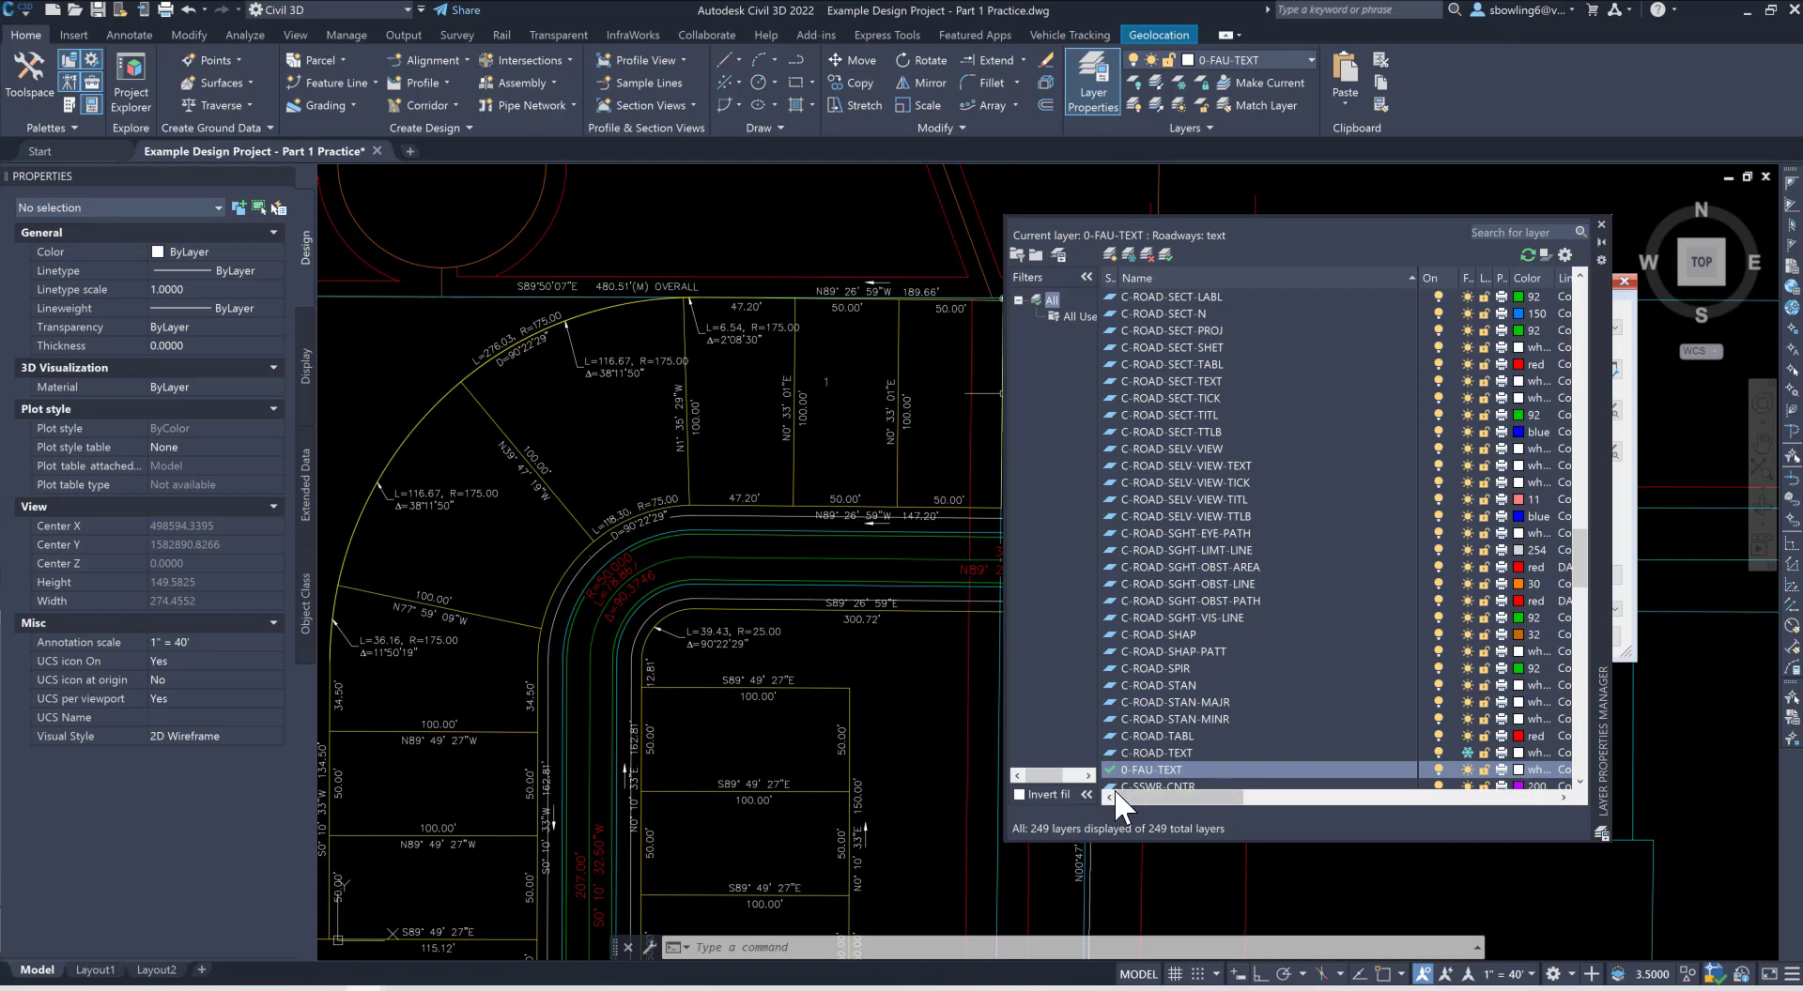
{"action": "left_click", "coordinate": [1599, 226]}
{"action": "key", "text": "Escape"}
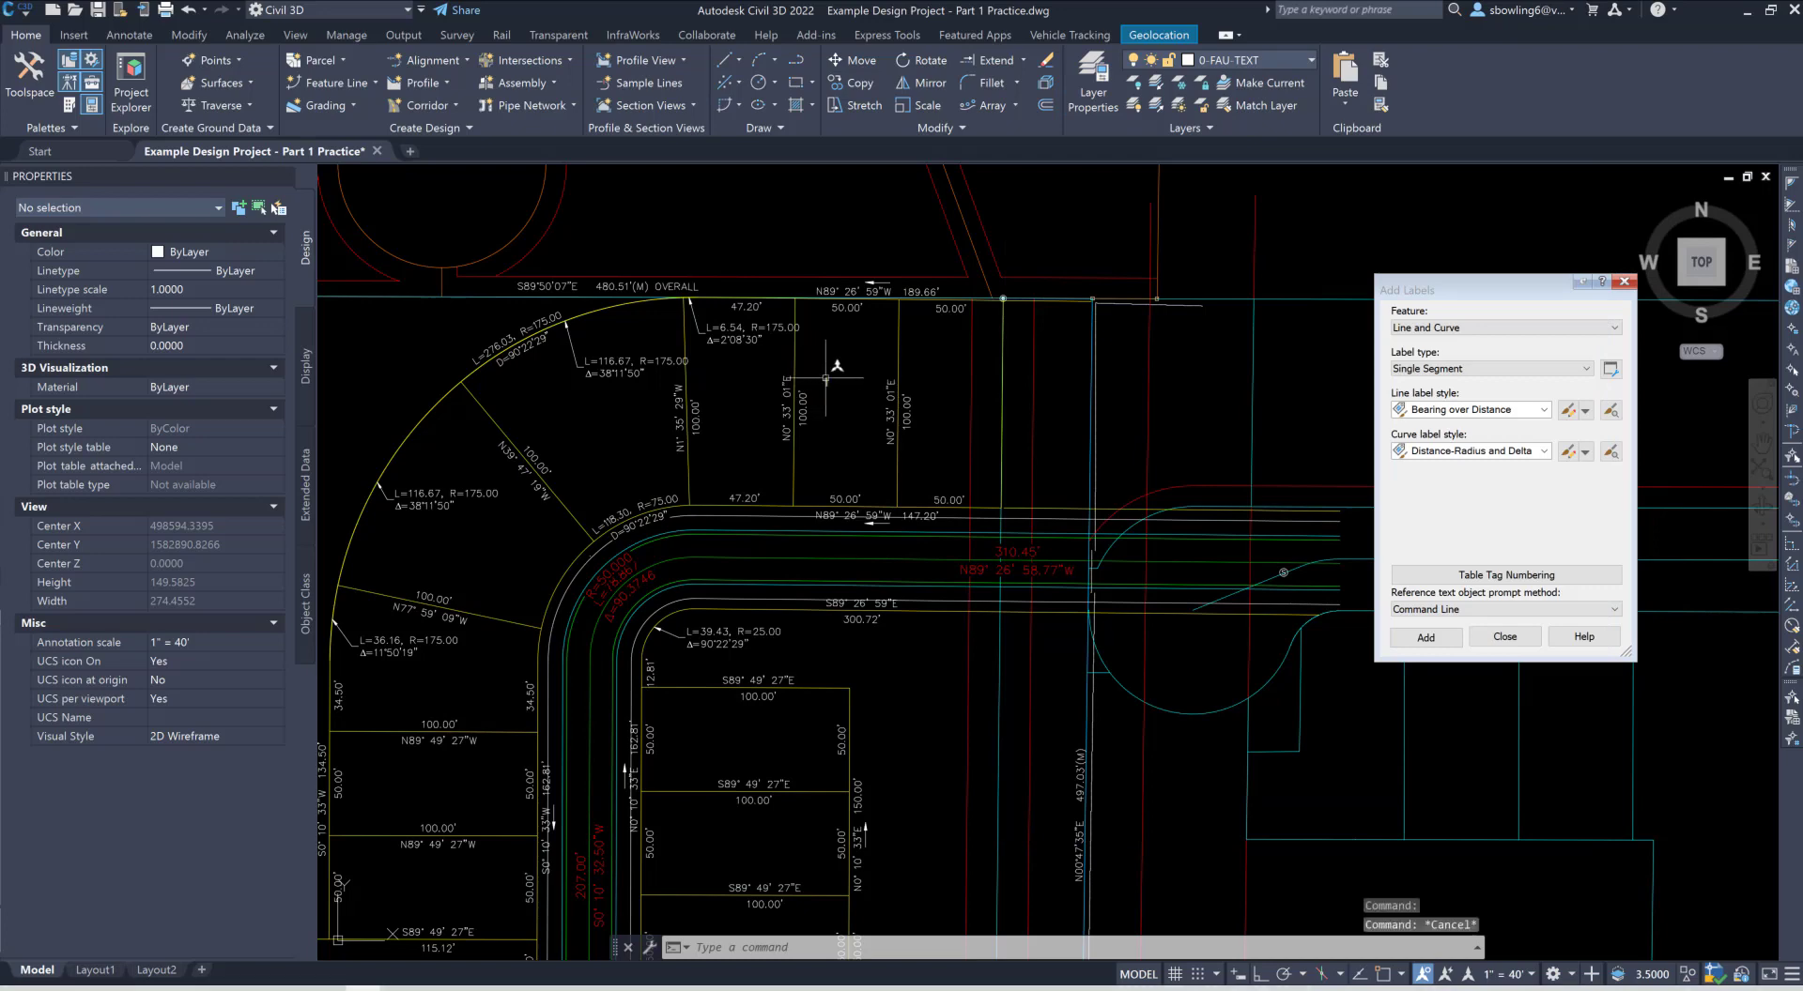
Step: Assign the lot number text 1 to the 0-FAU-TEXT layer
{"action": "left_click", "coordinate": [825, 380]}
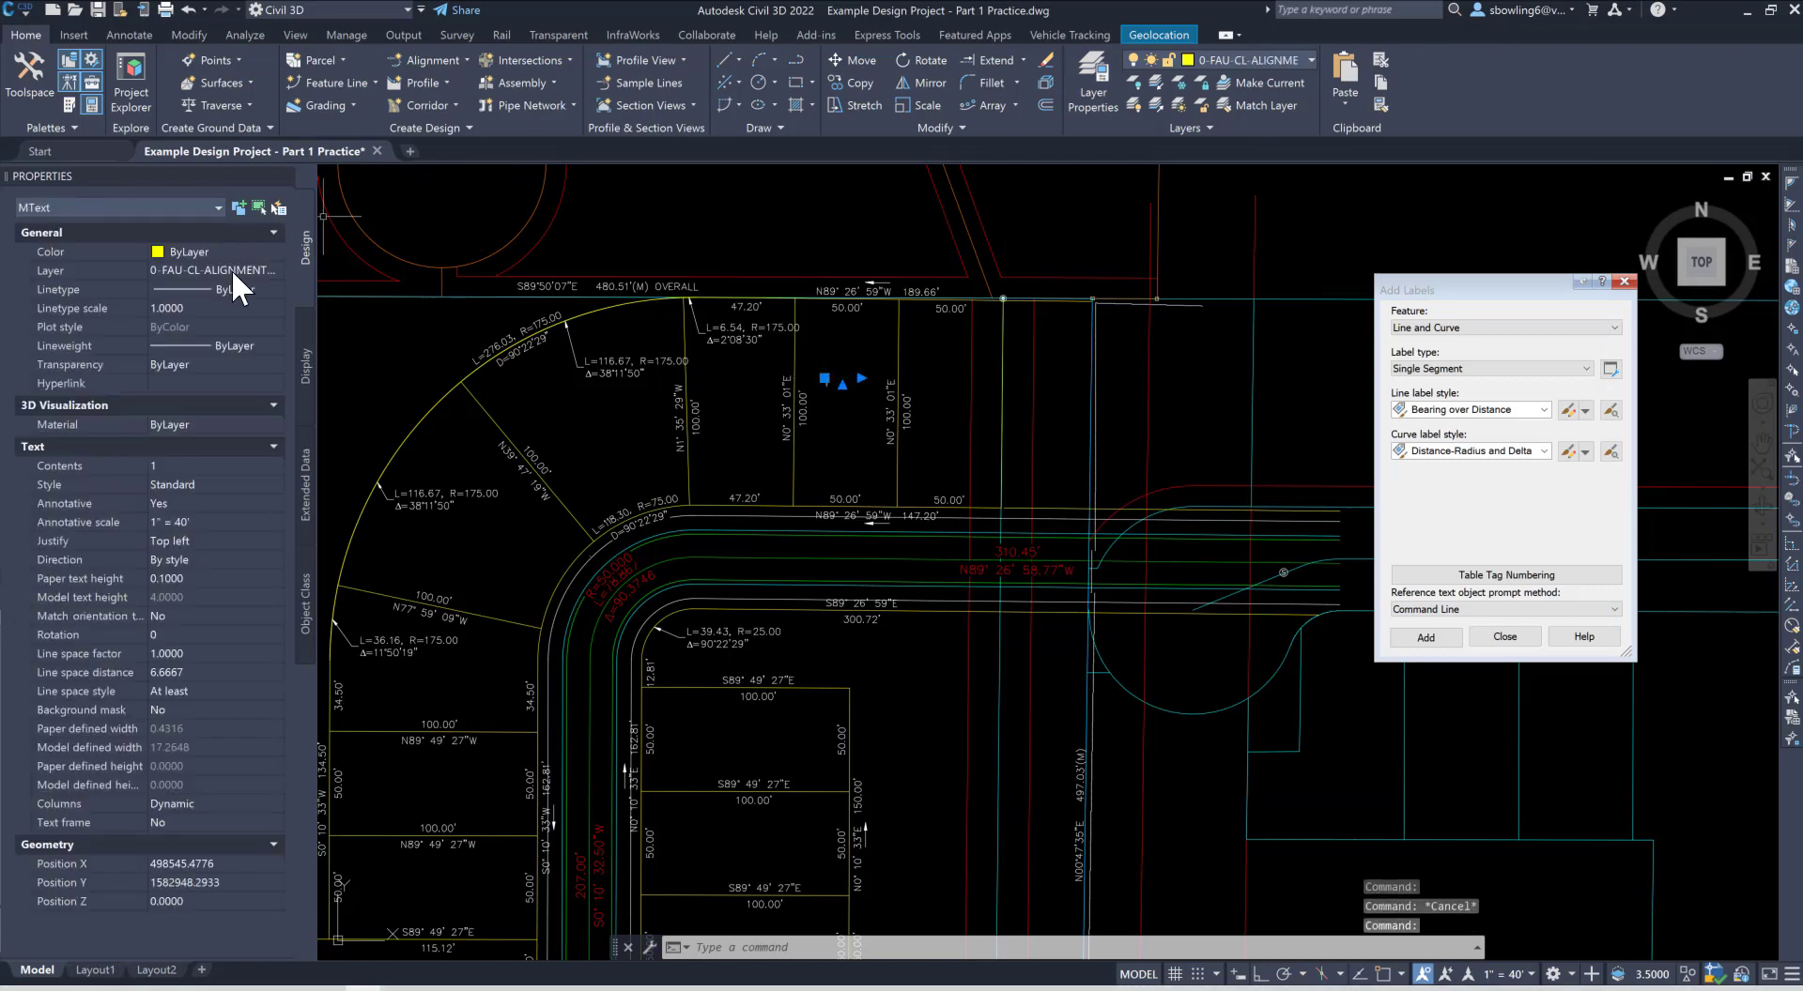
{"action": "left_click", "coordinate": [234, 268]}
{"action": "left_click", "coordinate": [235, 272]}
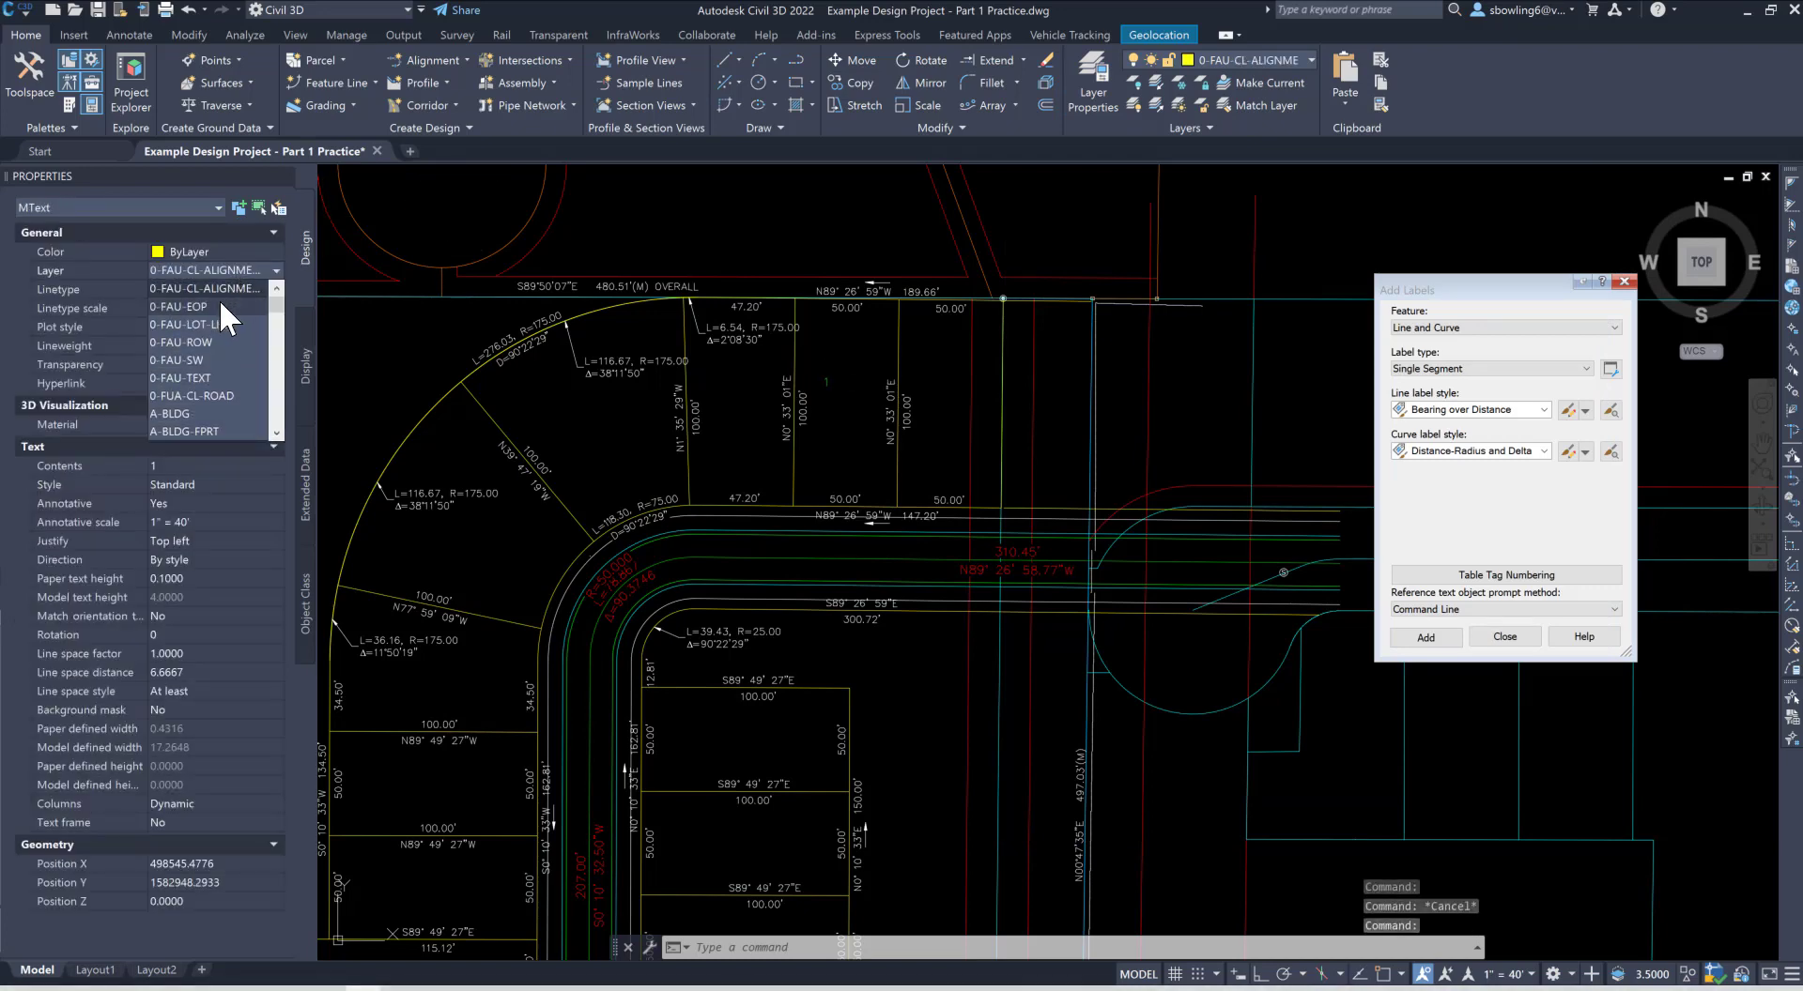
{"action": "left_click", "coordinate": [231, 377]}
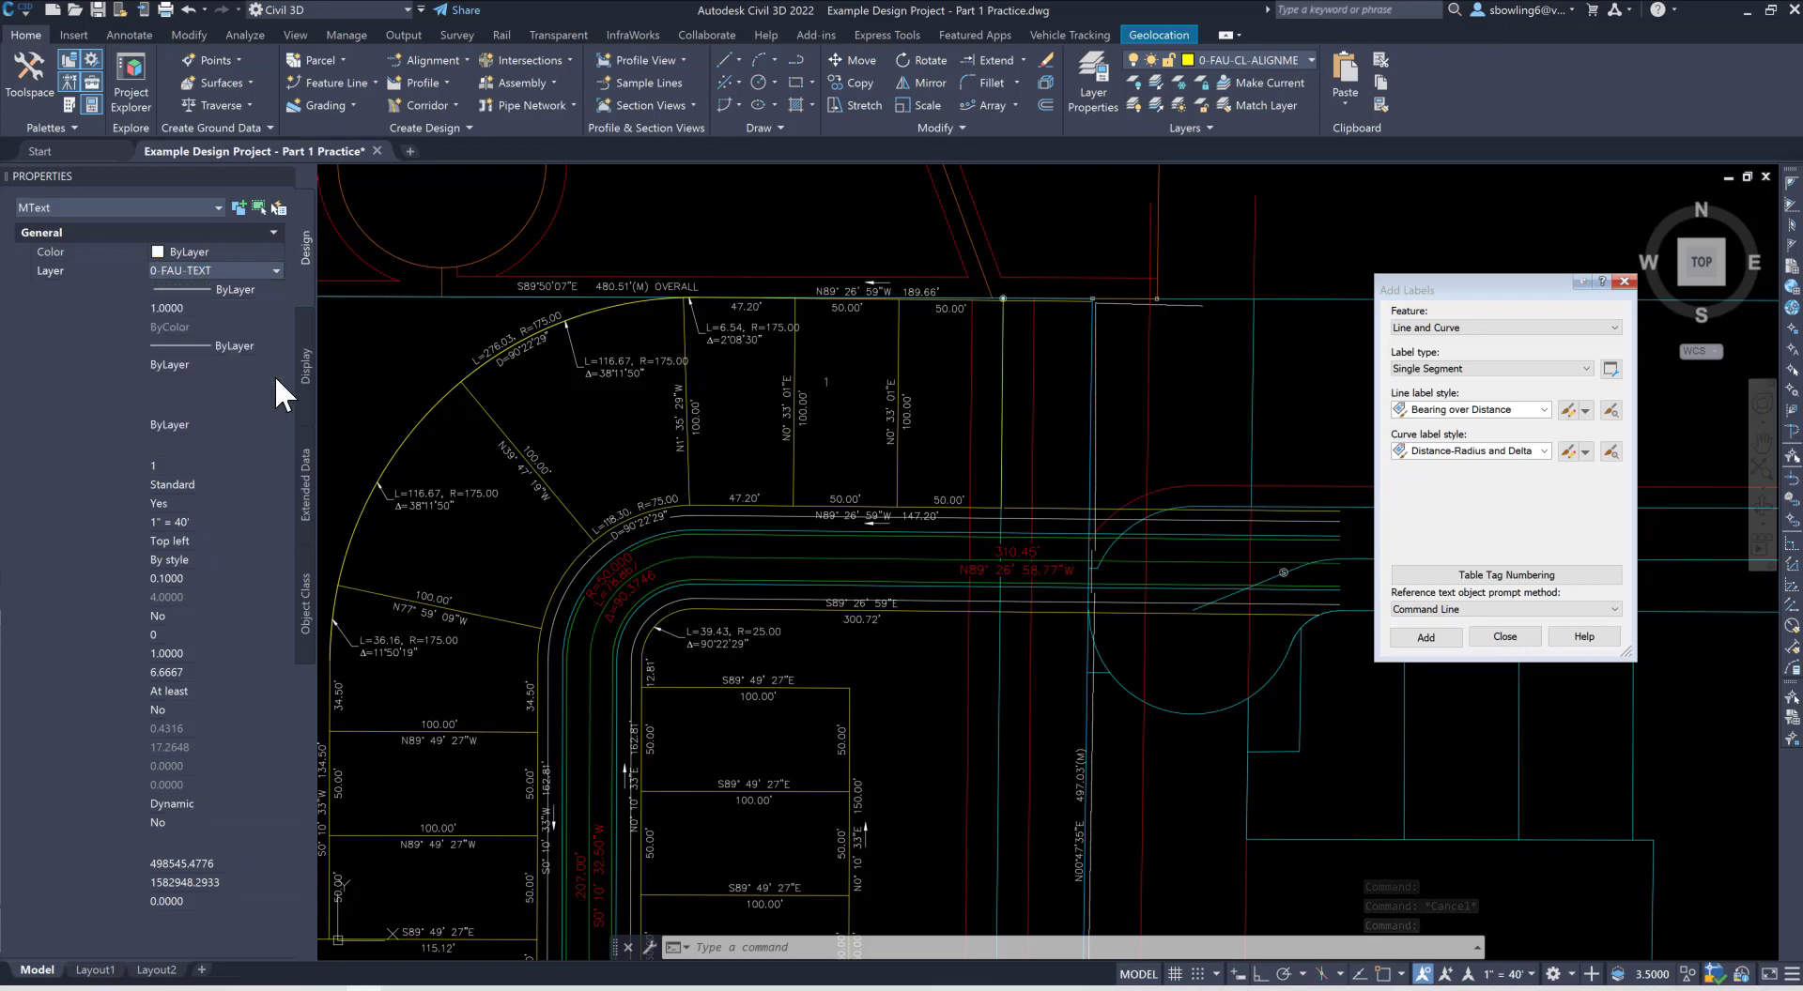
{"action": "key", "text": "Escape"}
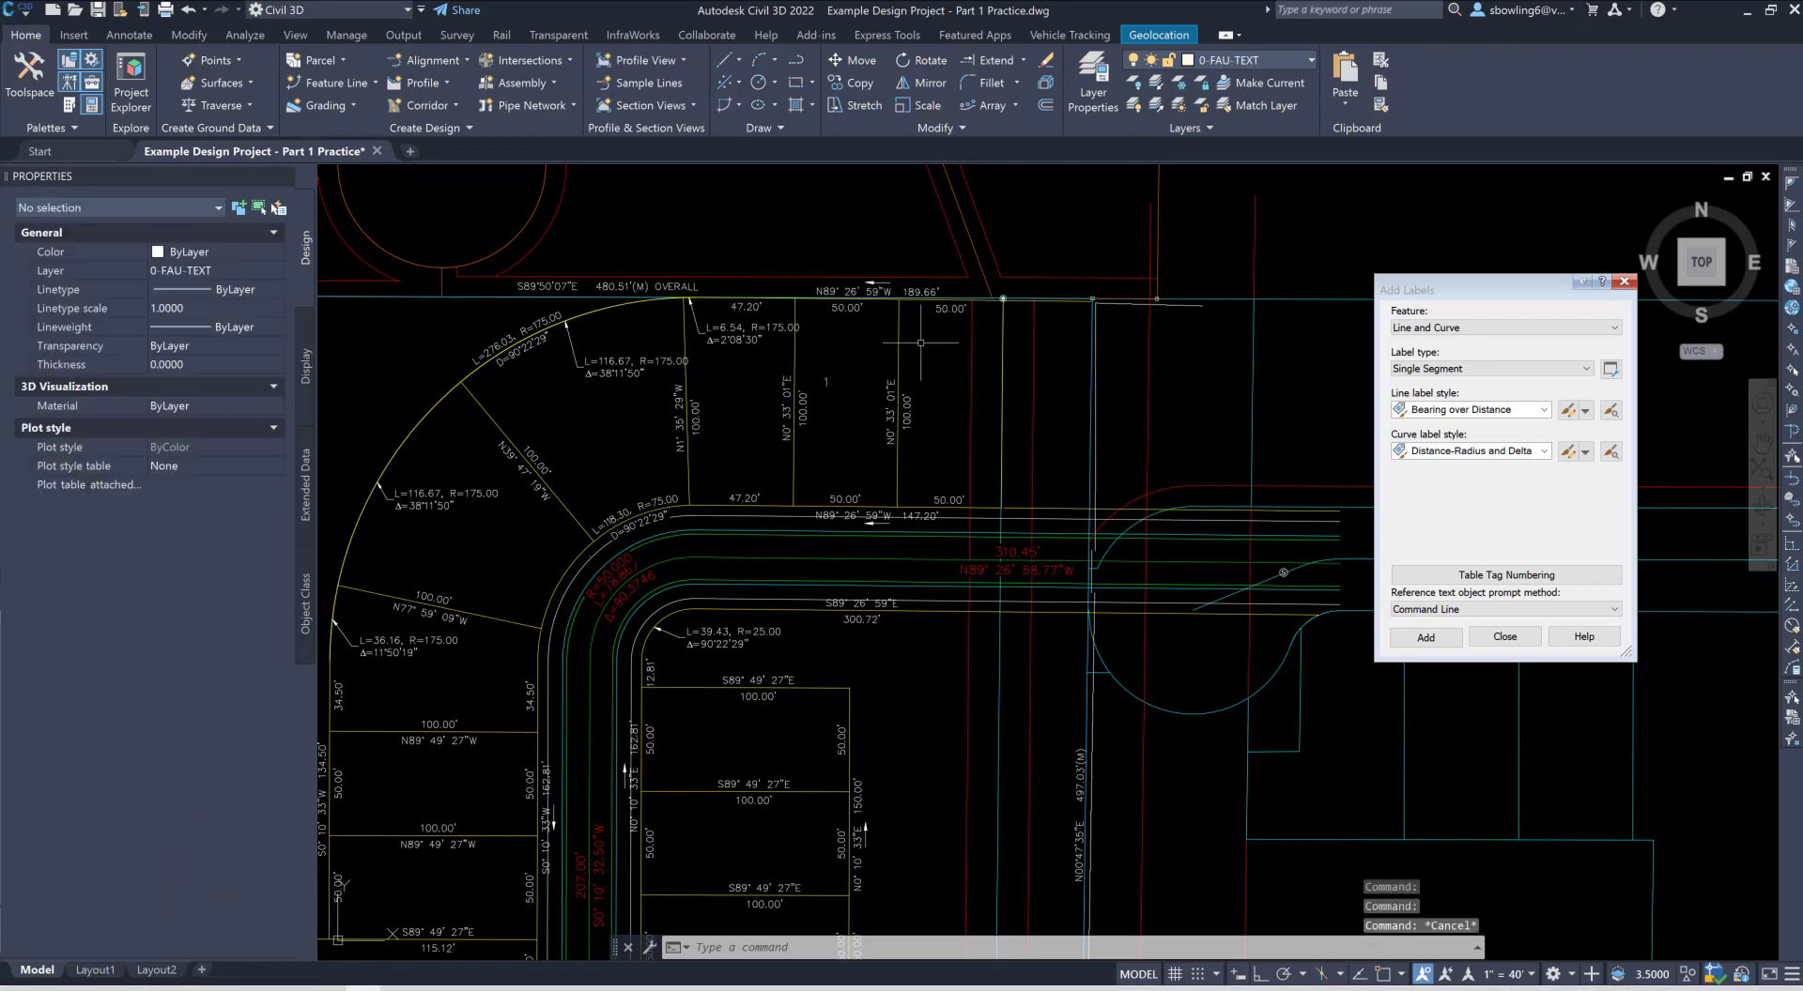
{"action": "key", "text": "Escape"}
Step: Set the lot number text's paper text height to 0.12
{"action": "left_click", "coordinate": [825, 380]}
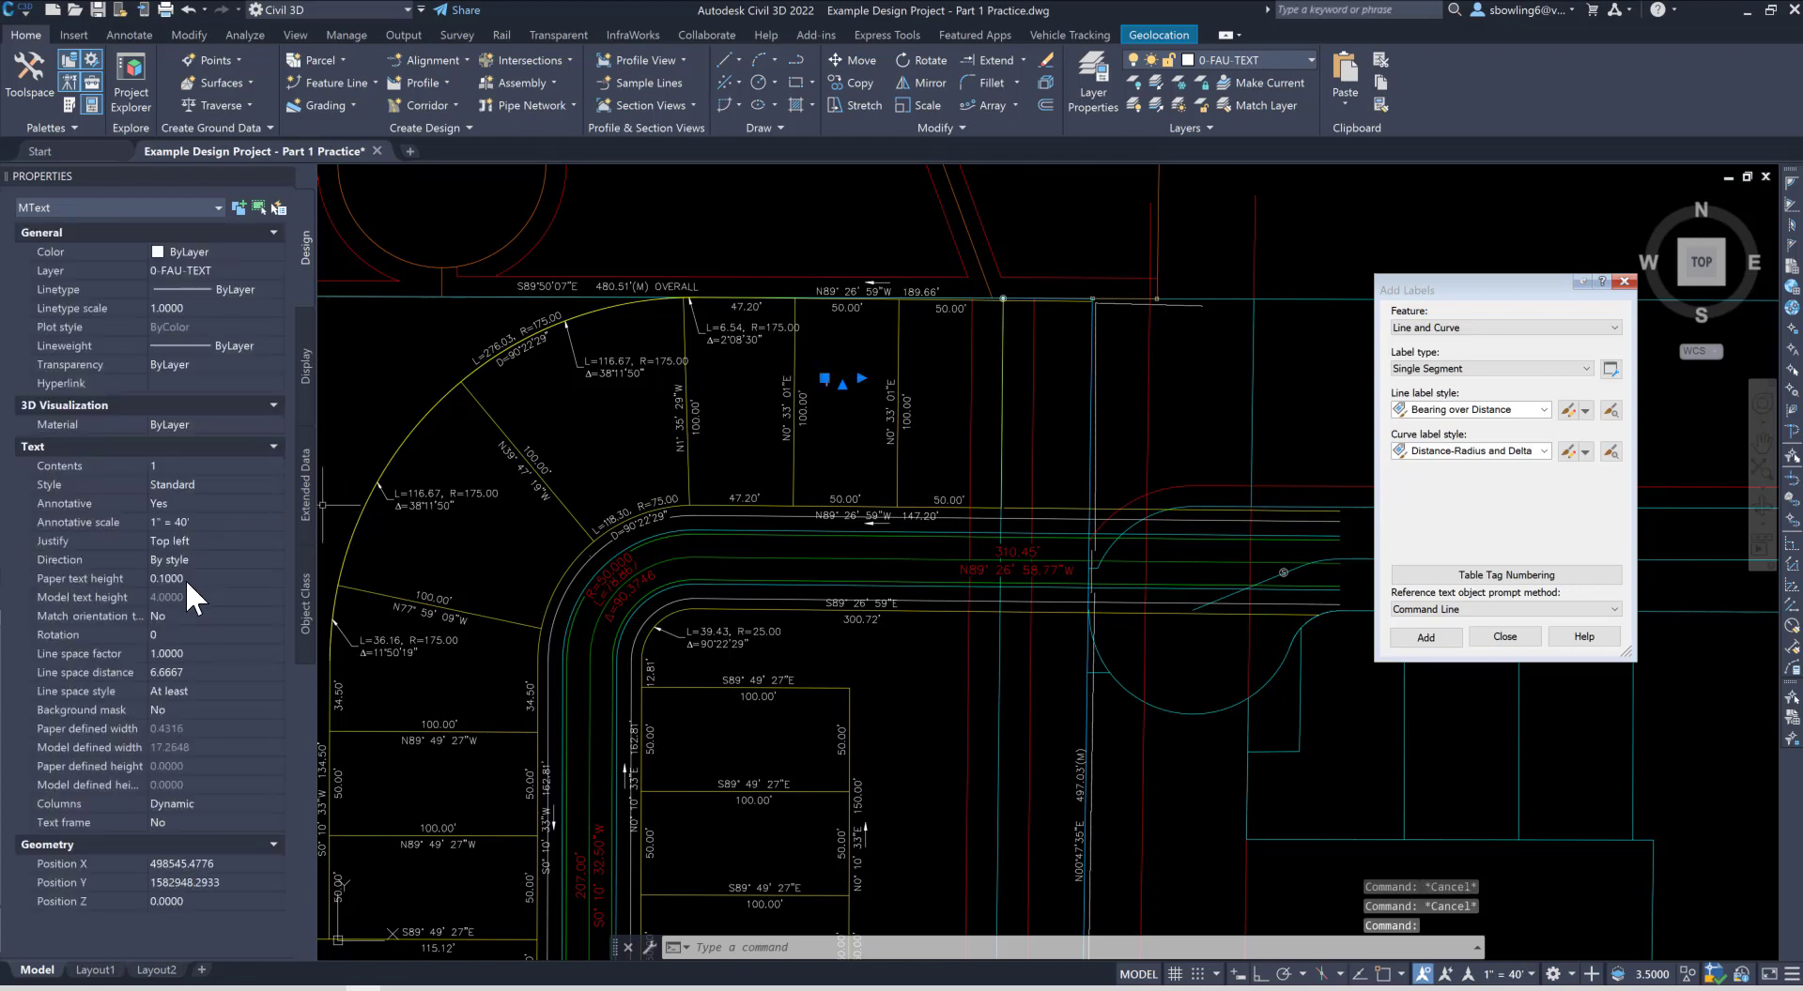
{"action": "left_click", "coordinate": [184, 578]}
{"action": "type", "text": ".12"}
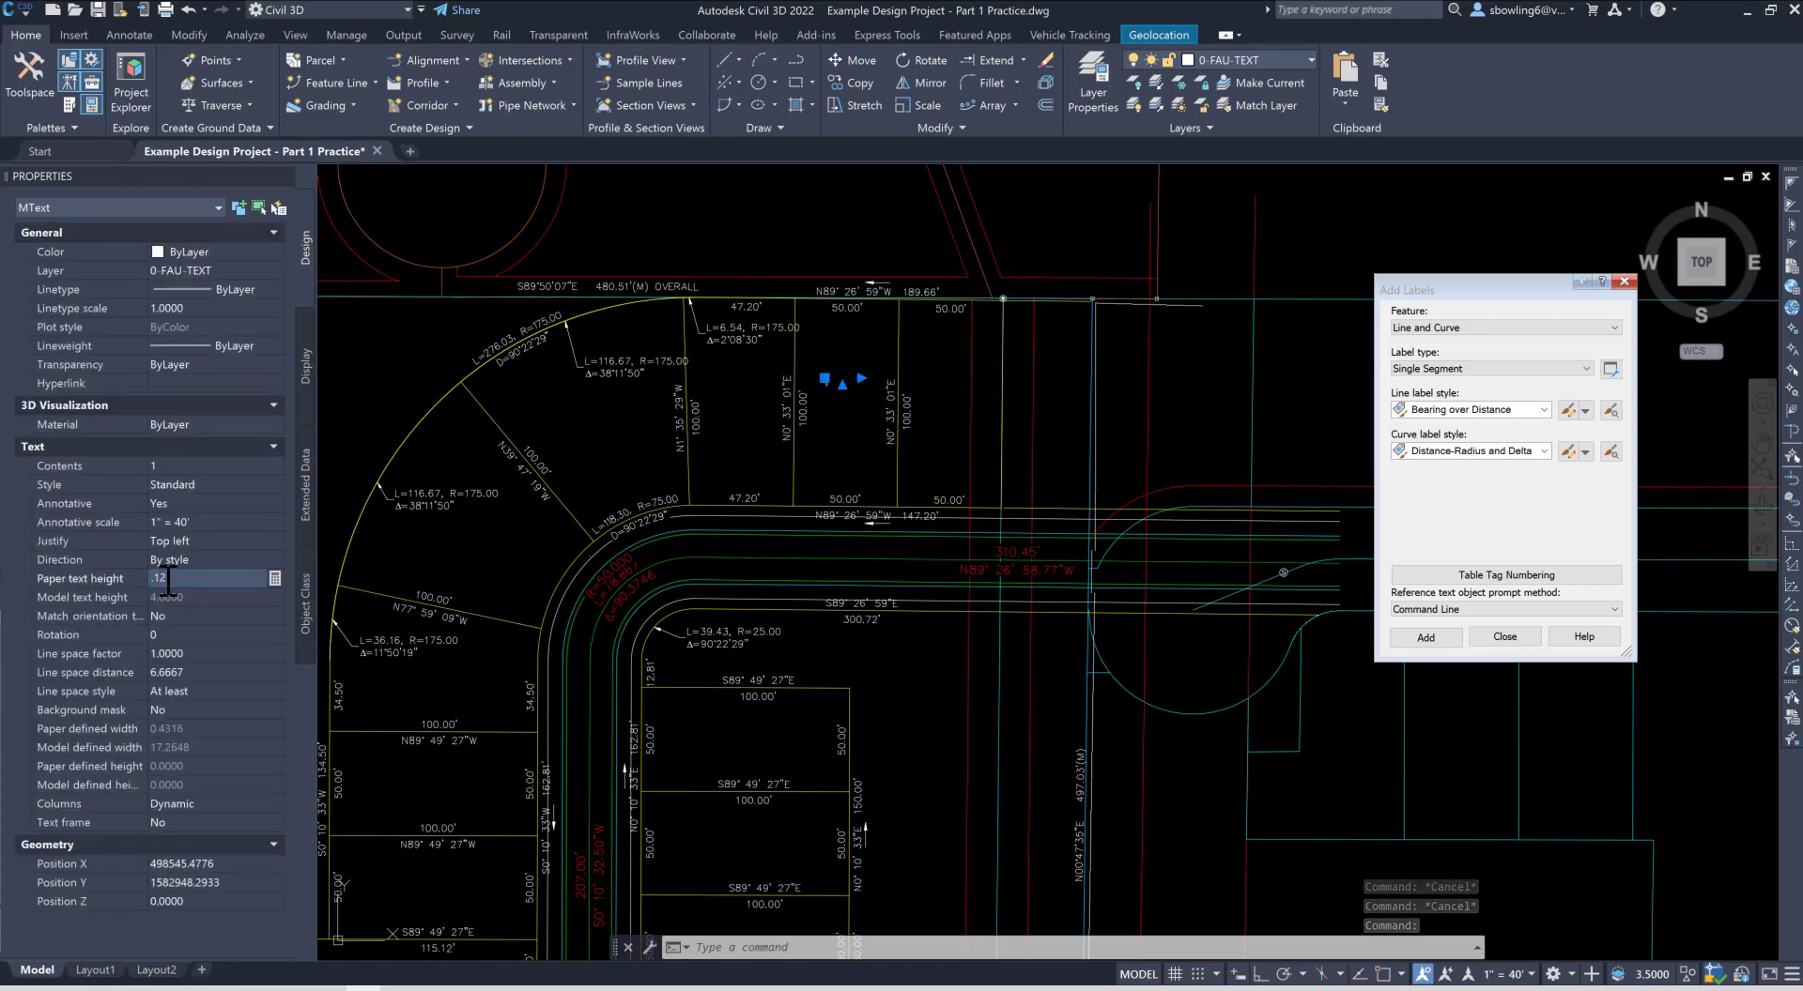
{"action": "key", "text": "Return"}
{"action": "key", "text": "Escape"}
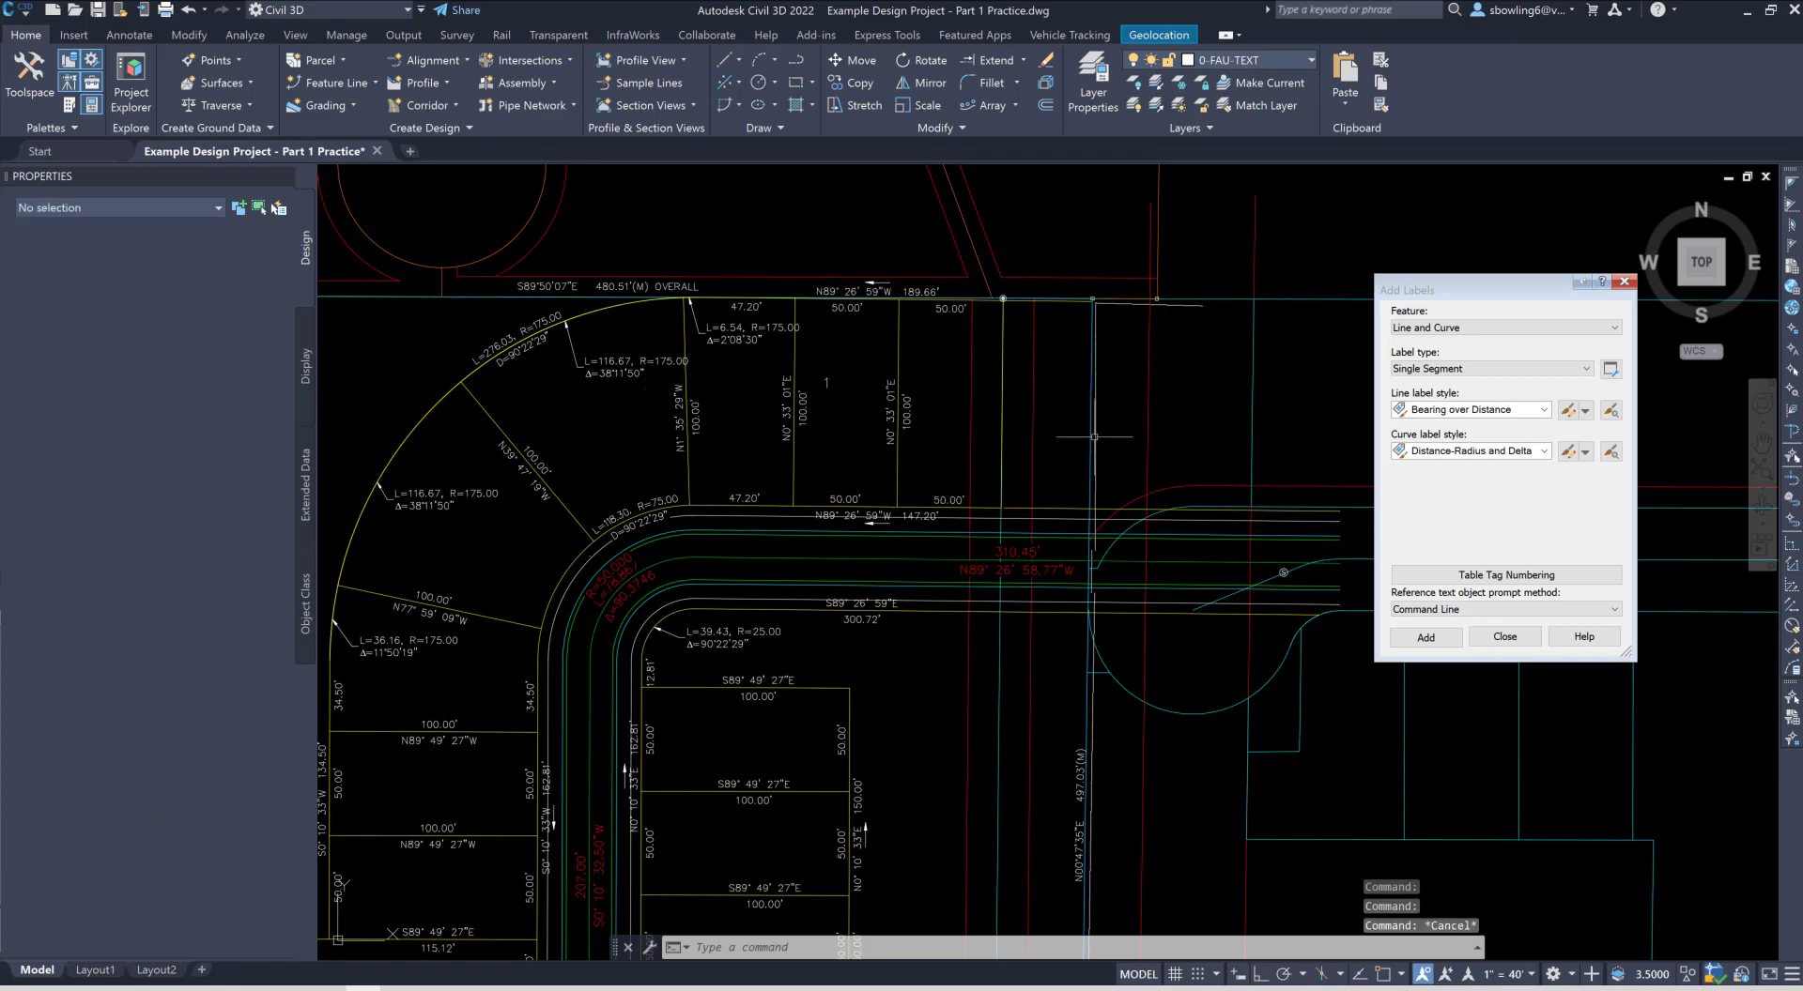
{"action": "key", "text": "Escape"}
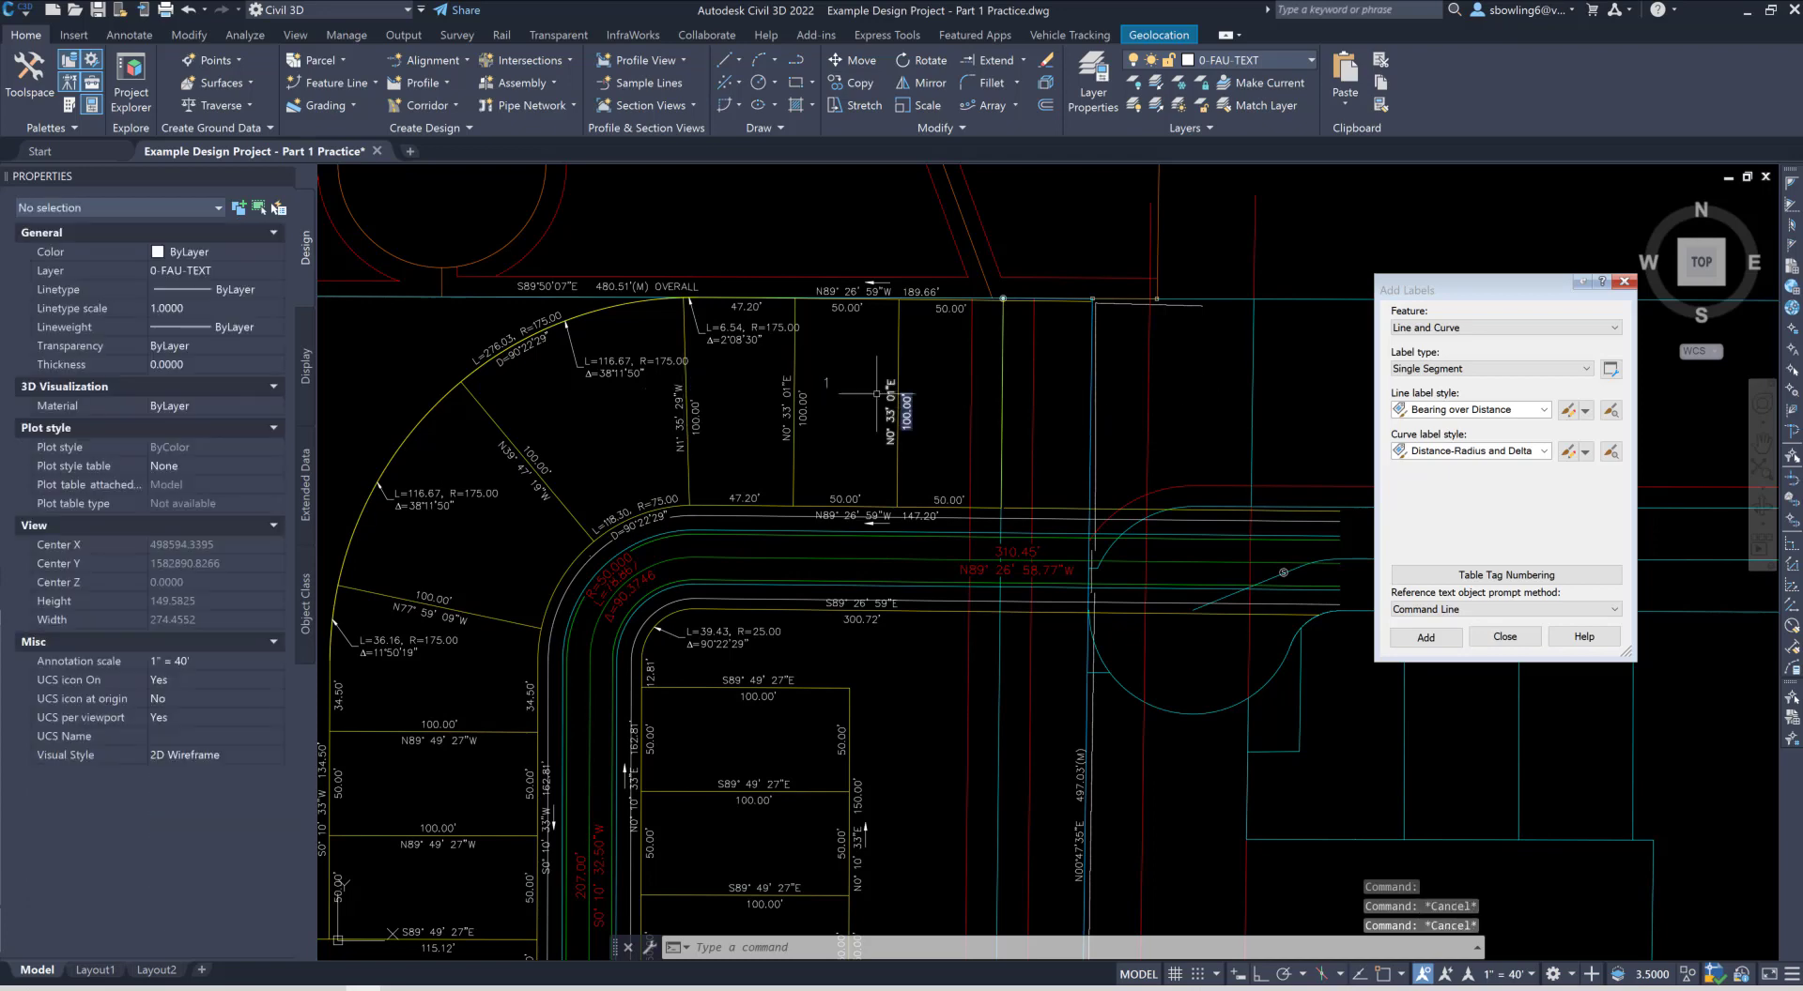
Step: Move the lot number 1 text into the easternmost 50.00' lot north of STREET A
{"action": "left_click", "coordinate": [827, 378]}
{"action": "left_click", "coordinate": [824, 379]}
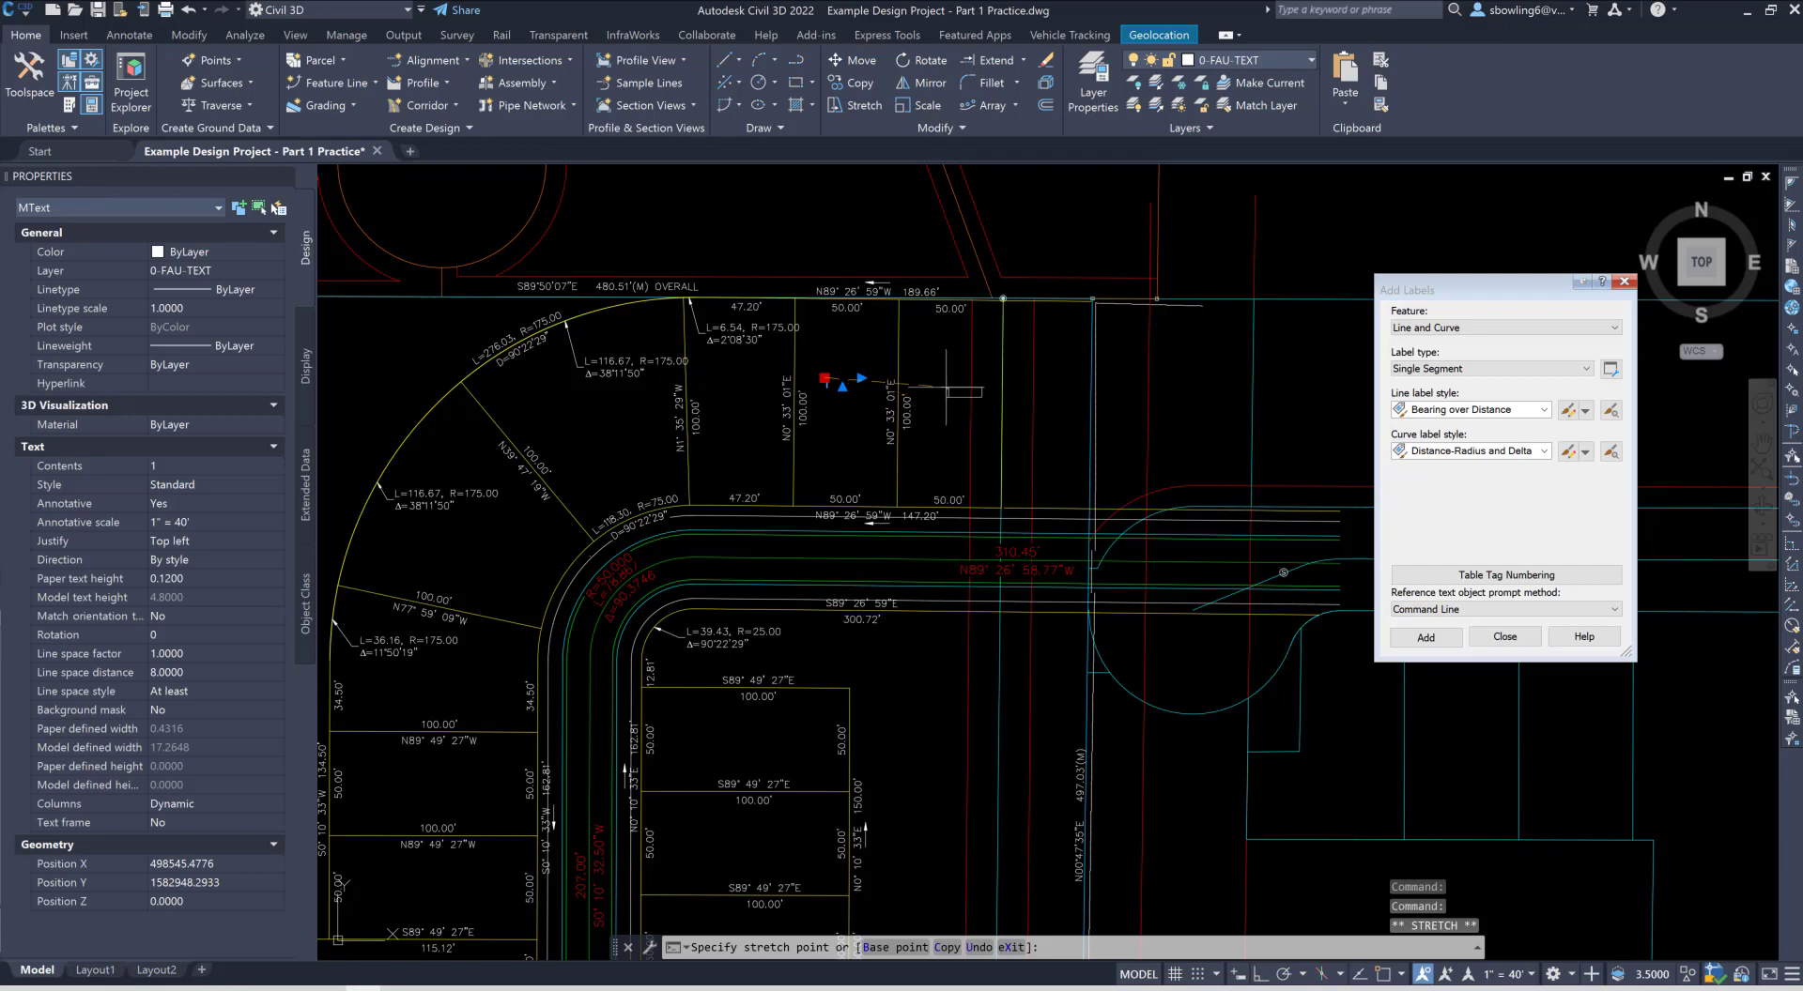
{"action": "left_click", "coordinate": [947, 386]}
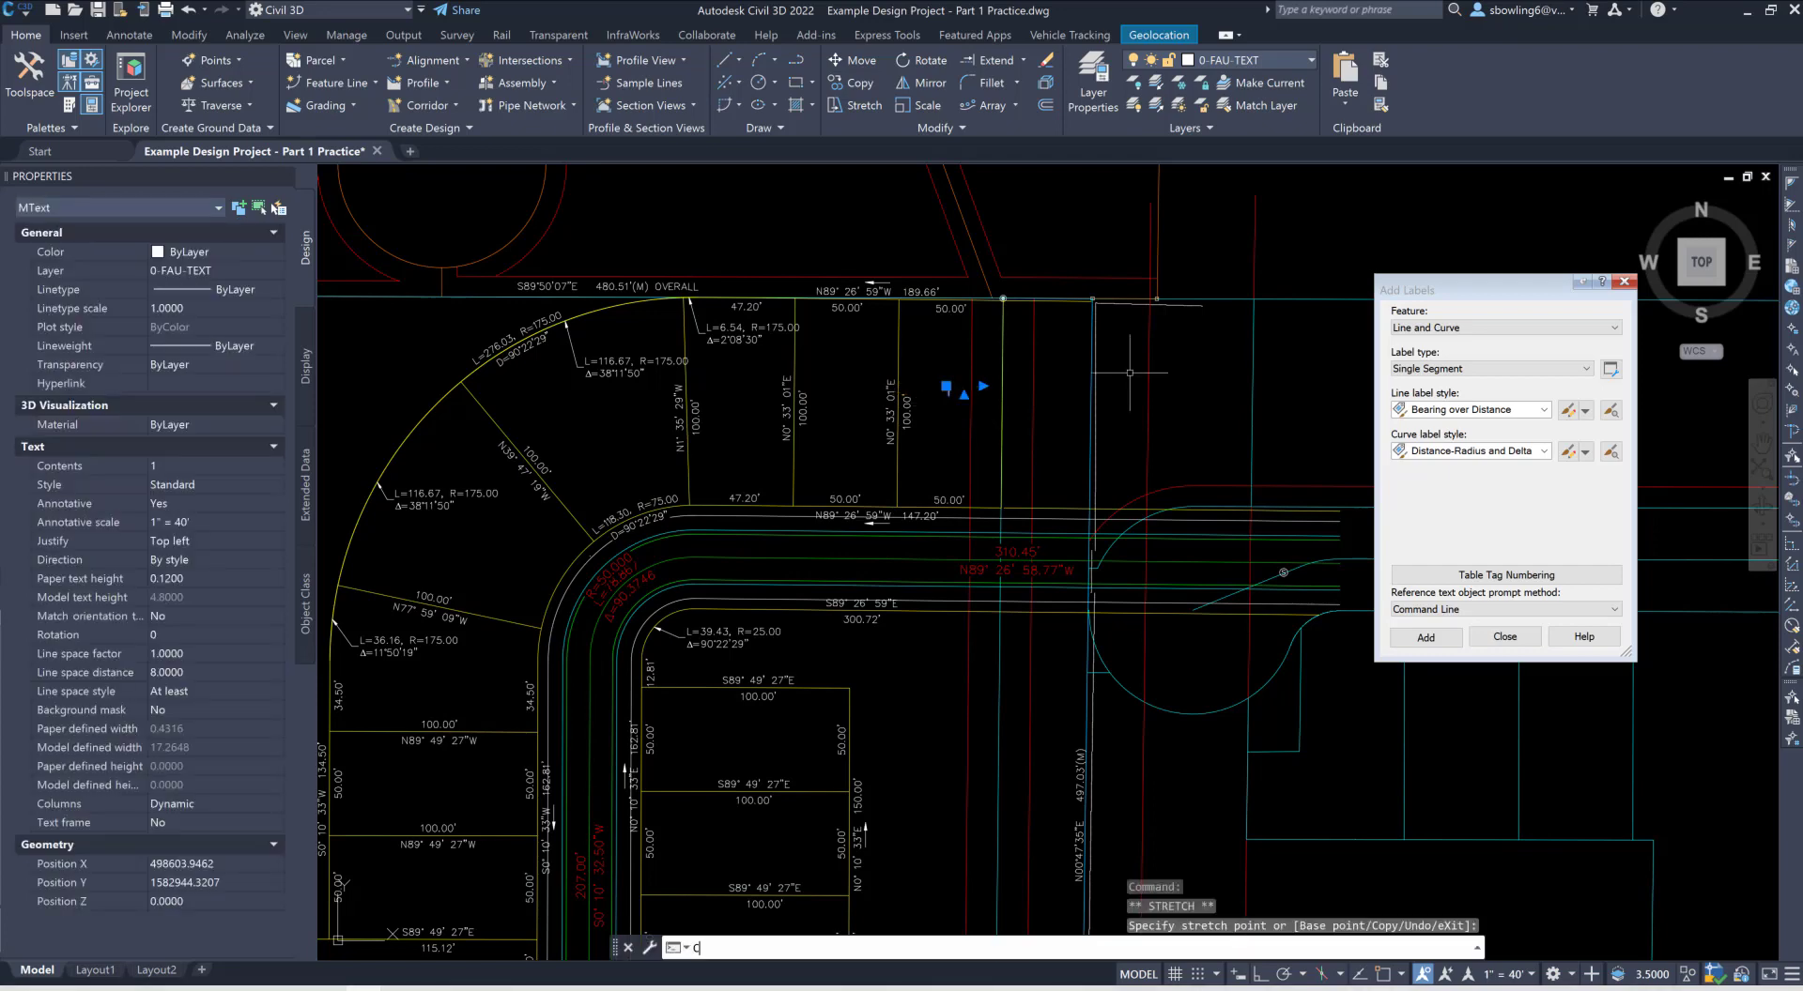
{"action": "key", "text": "Return"}
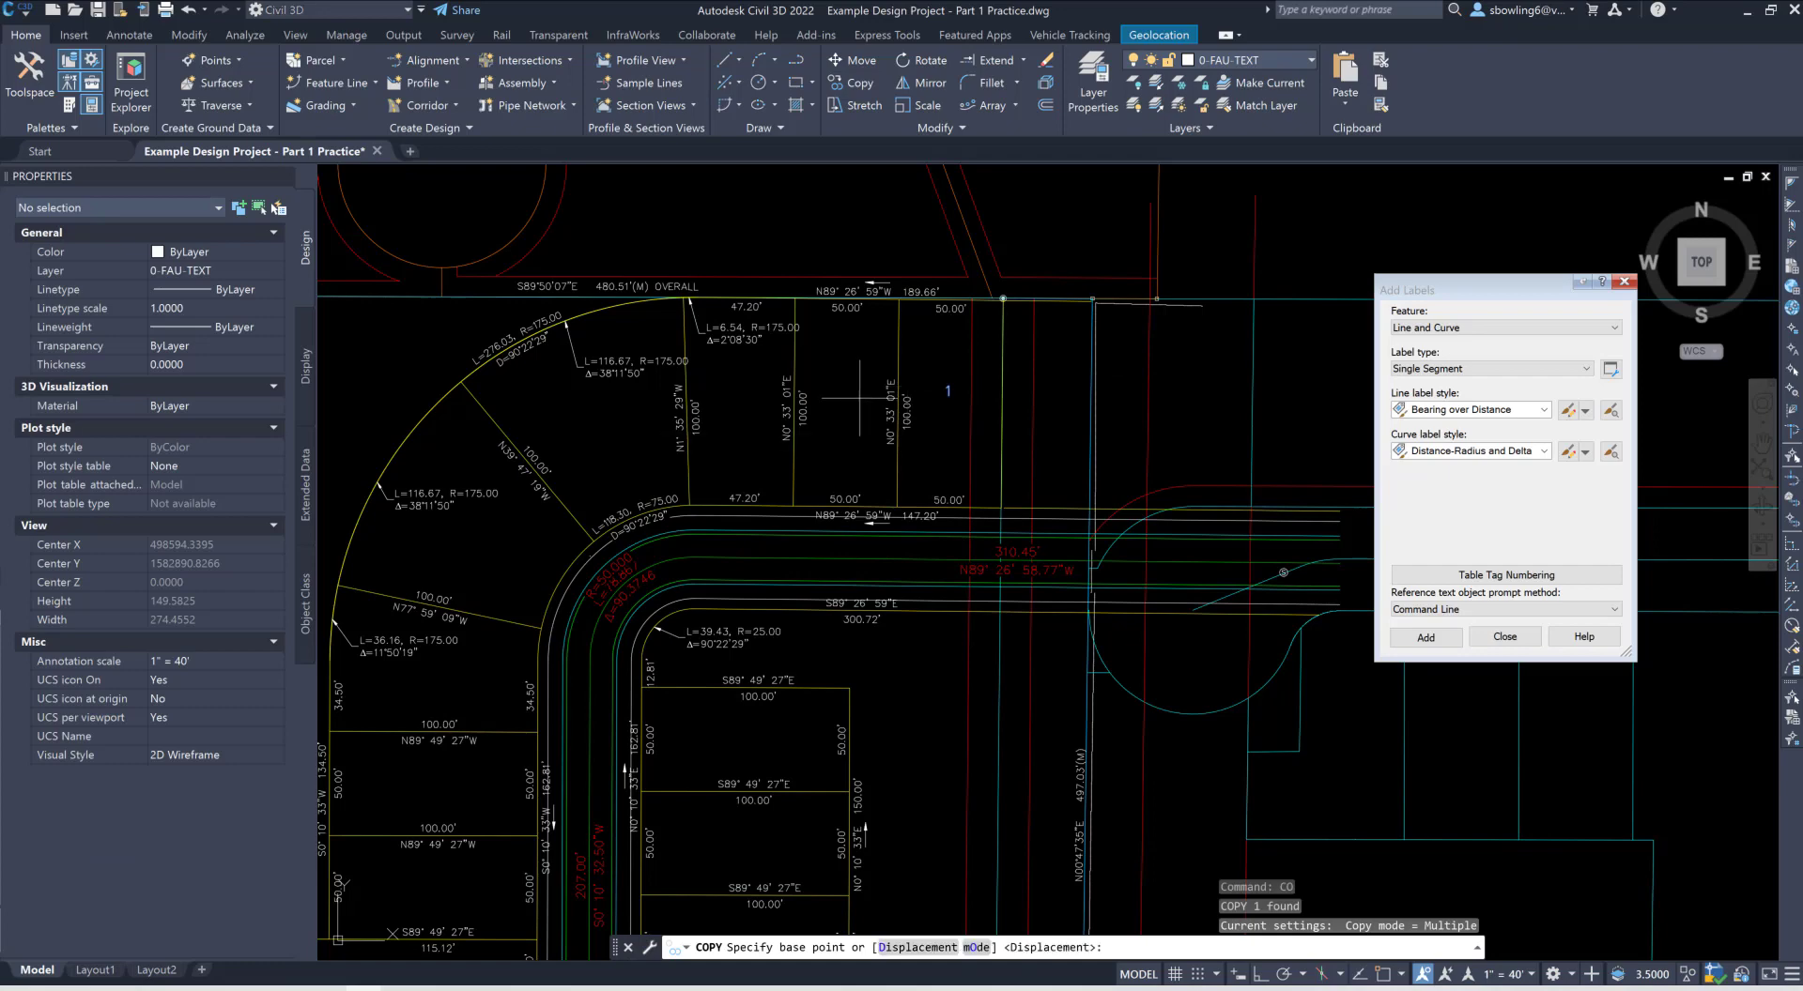
{"action": "left_click", "coordinate": [950, 390]}
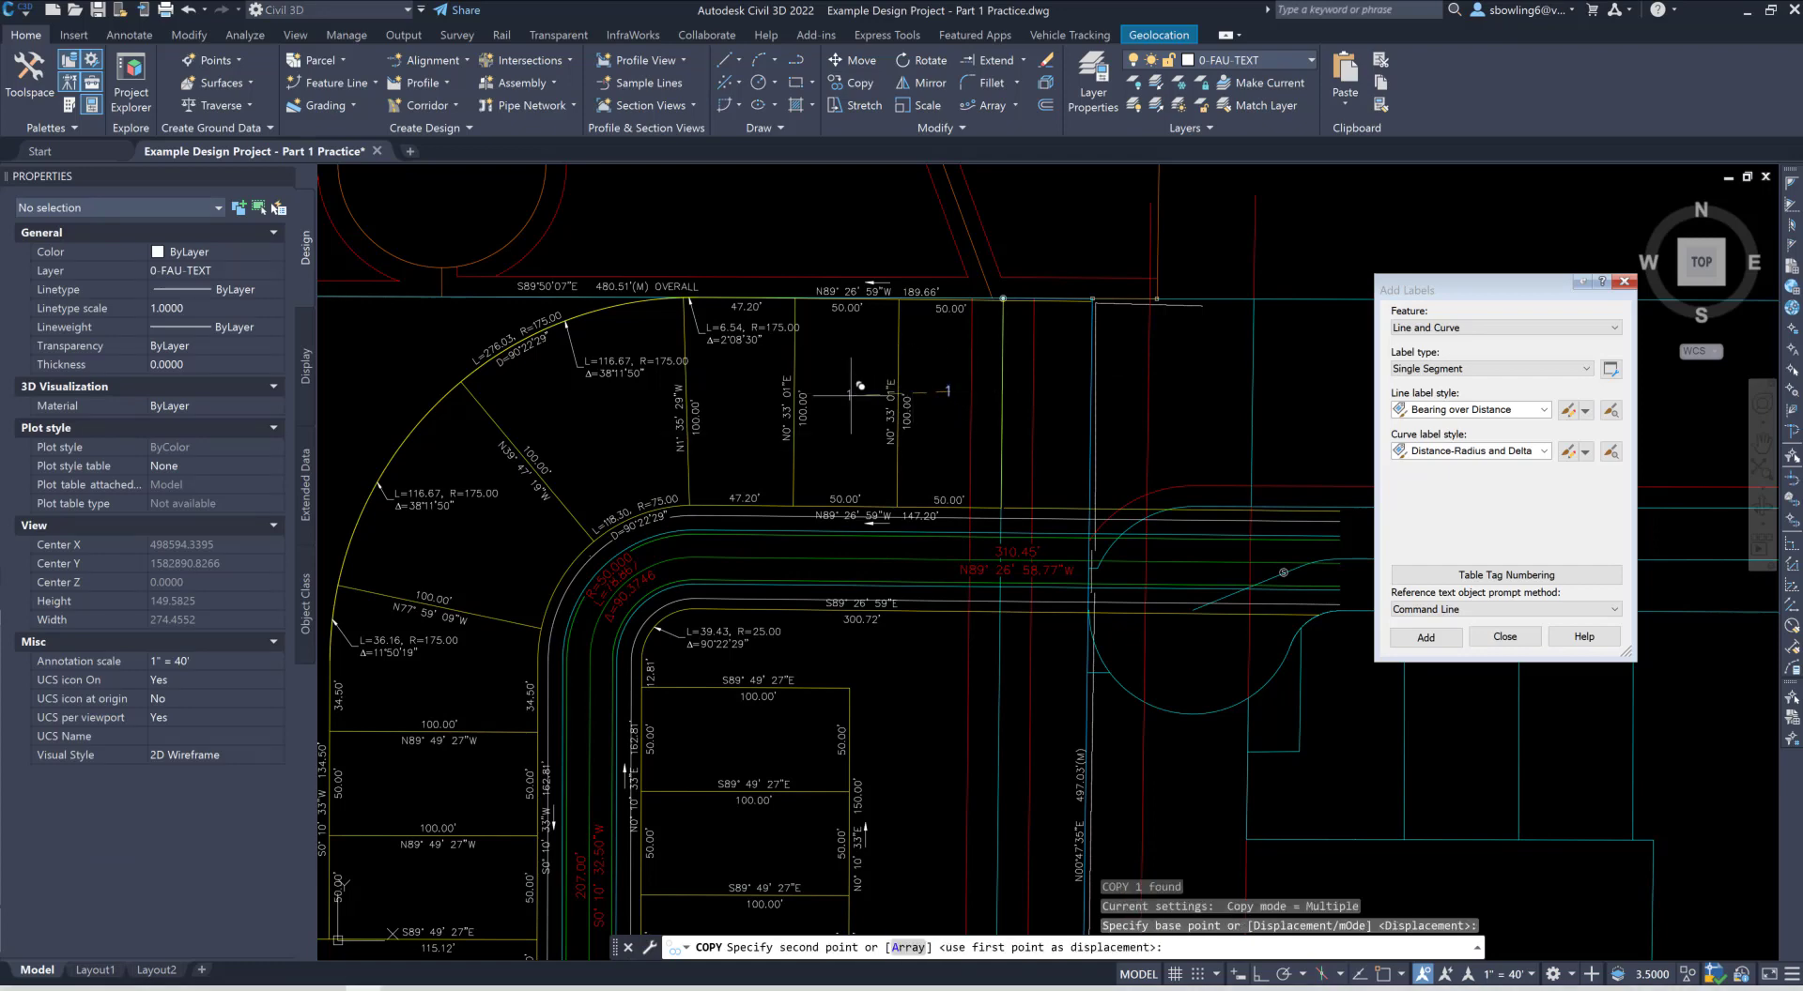
{"action": "key", "text": "Escape"}
{"action": "key", "text": "Escape"}
Step: Copy the lot number 1 text into the adjacent 50.00' lot and the 47.20' lot north of STREET A
{"action": "type", "text": "c"}
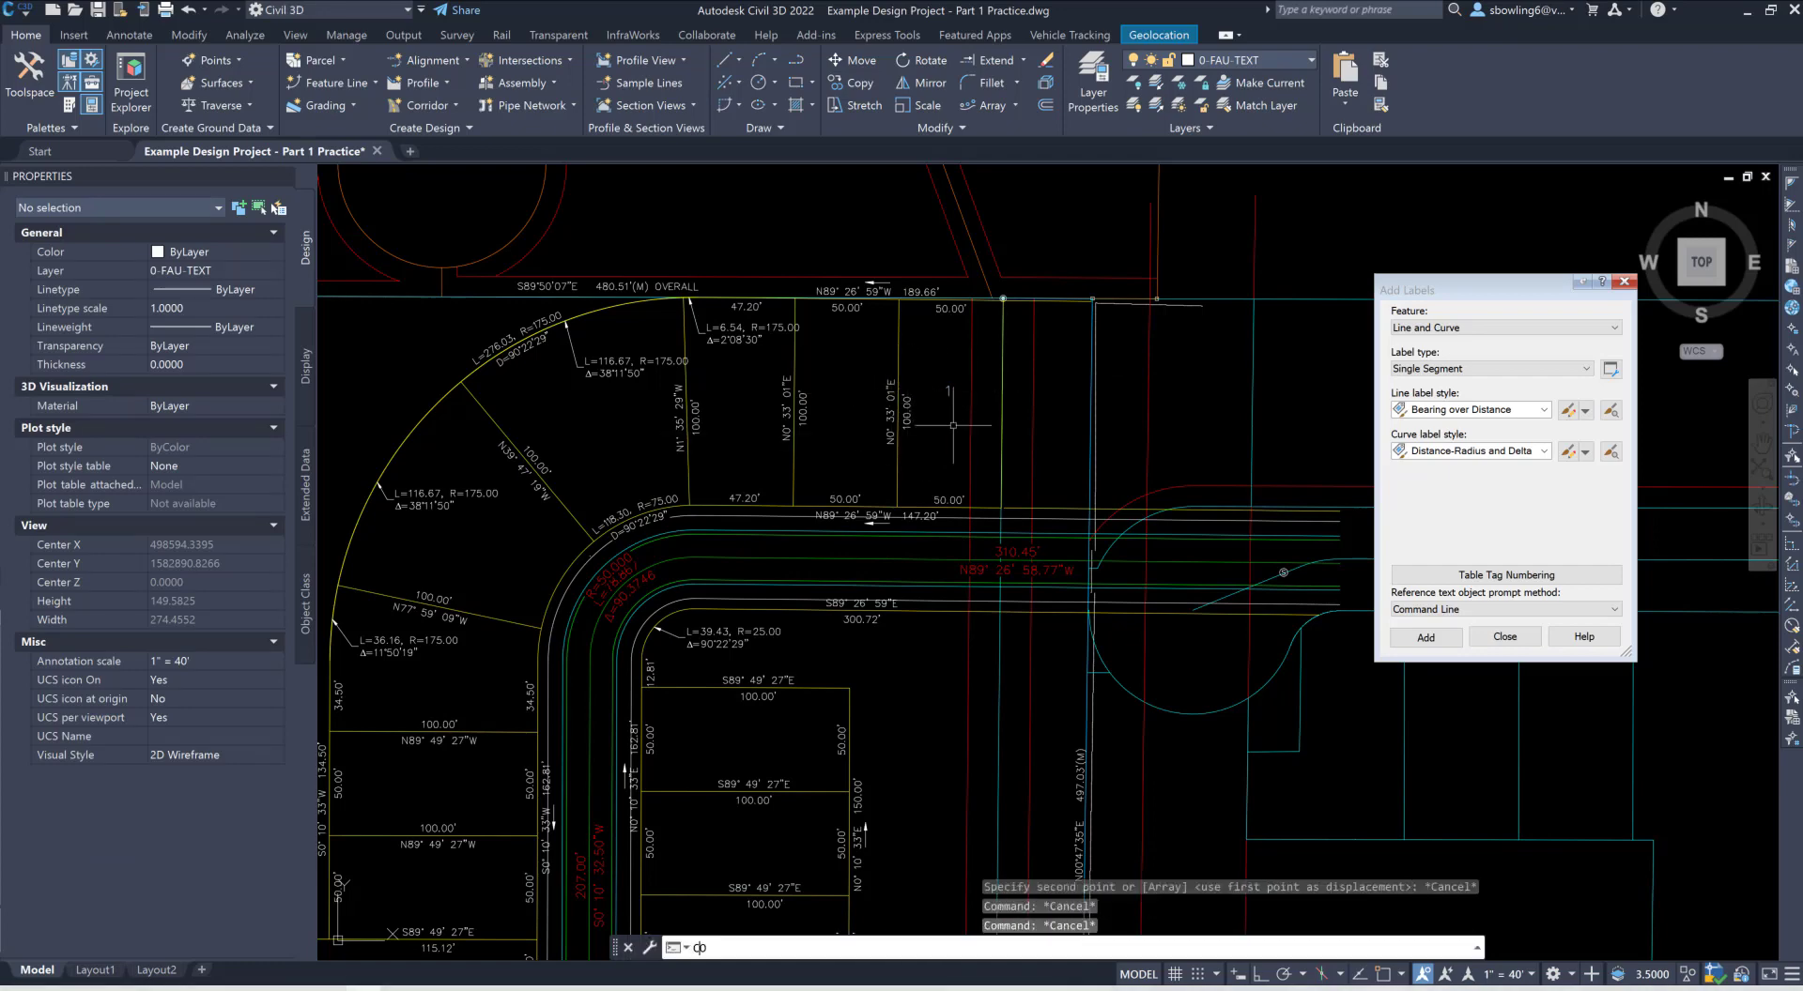
{"action": "key", "text": "Return"}
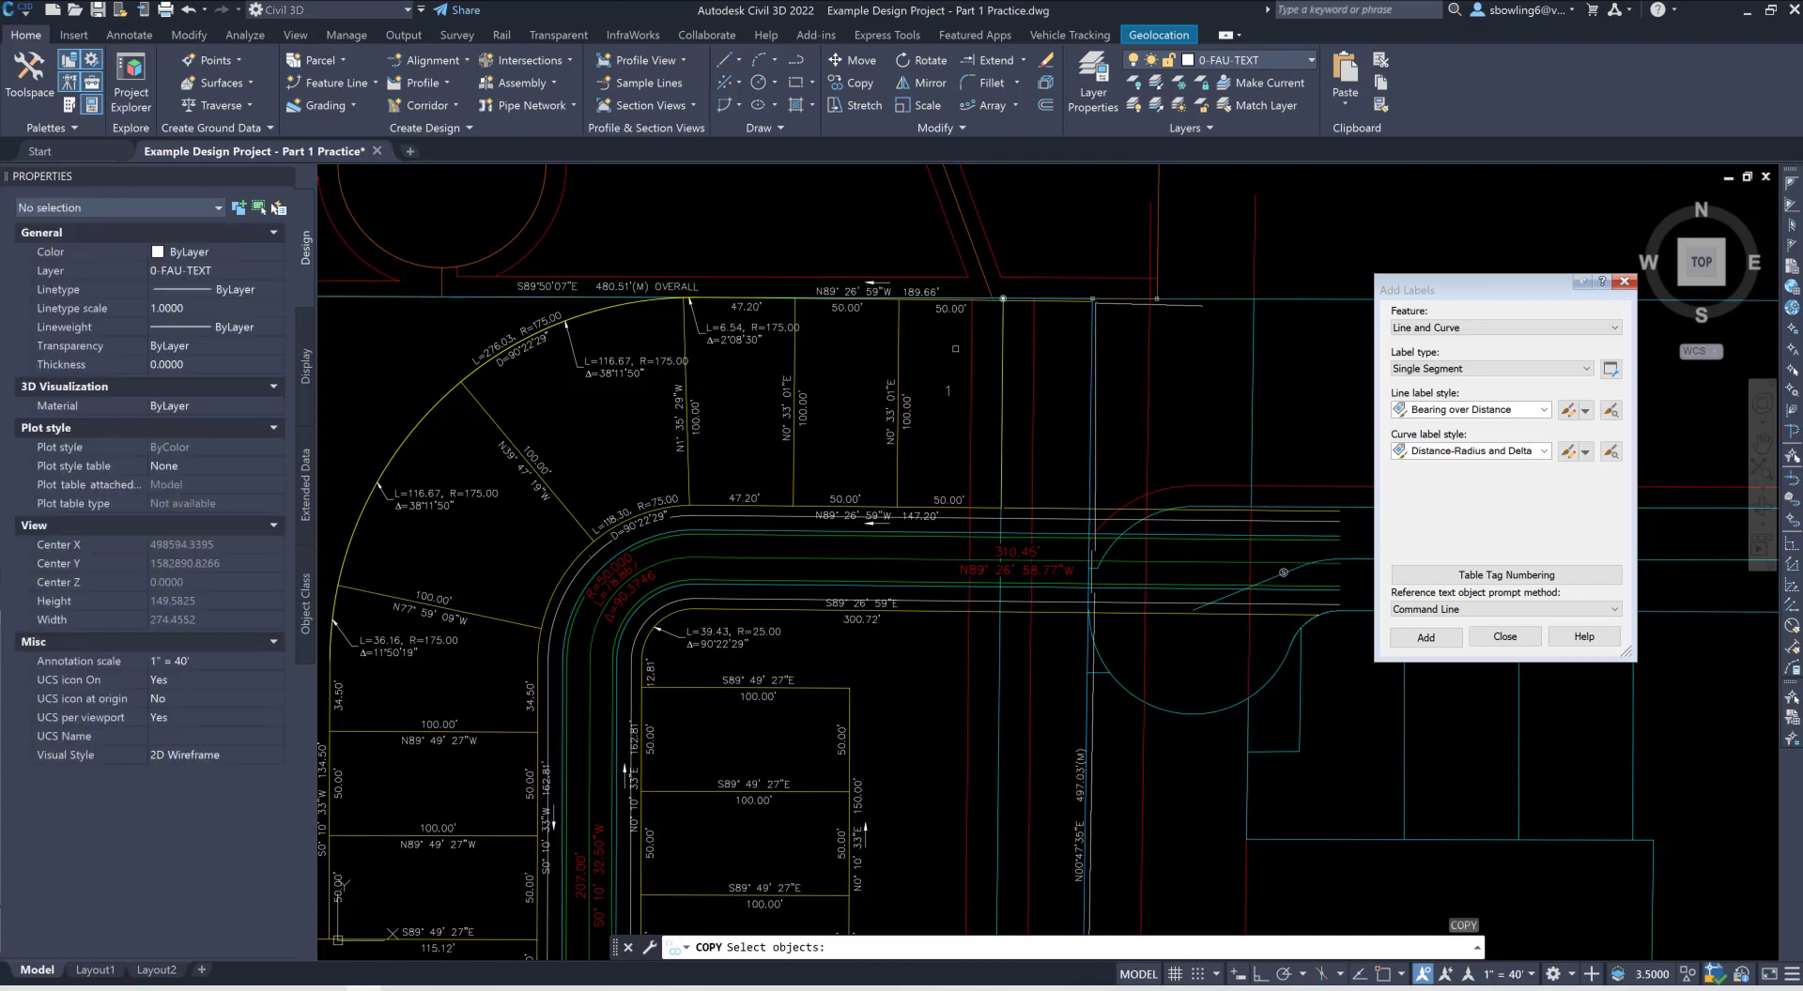
{"action": "left_click", "coordinate": [948, 389]}
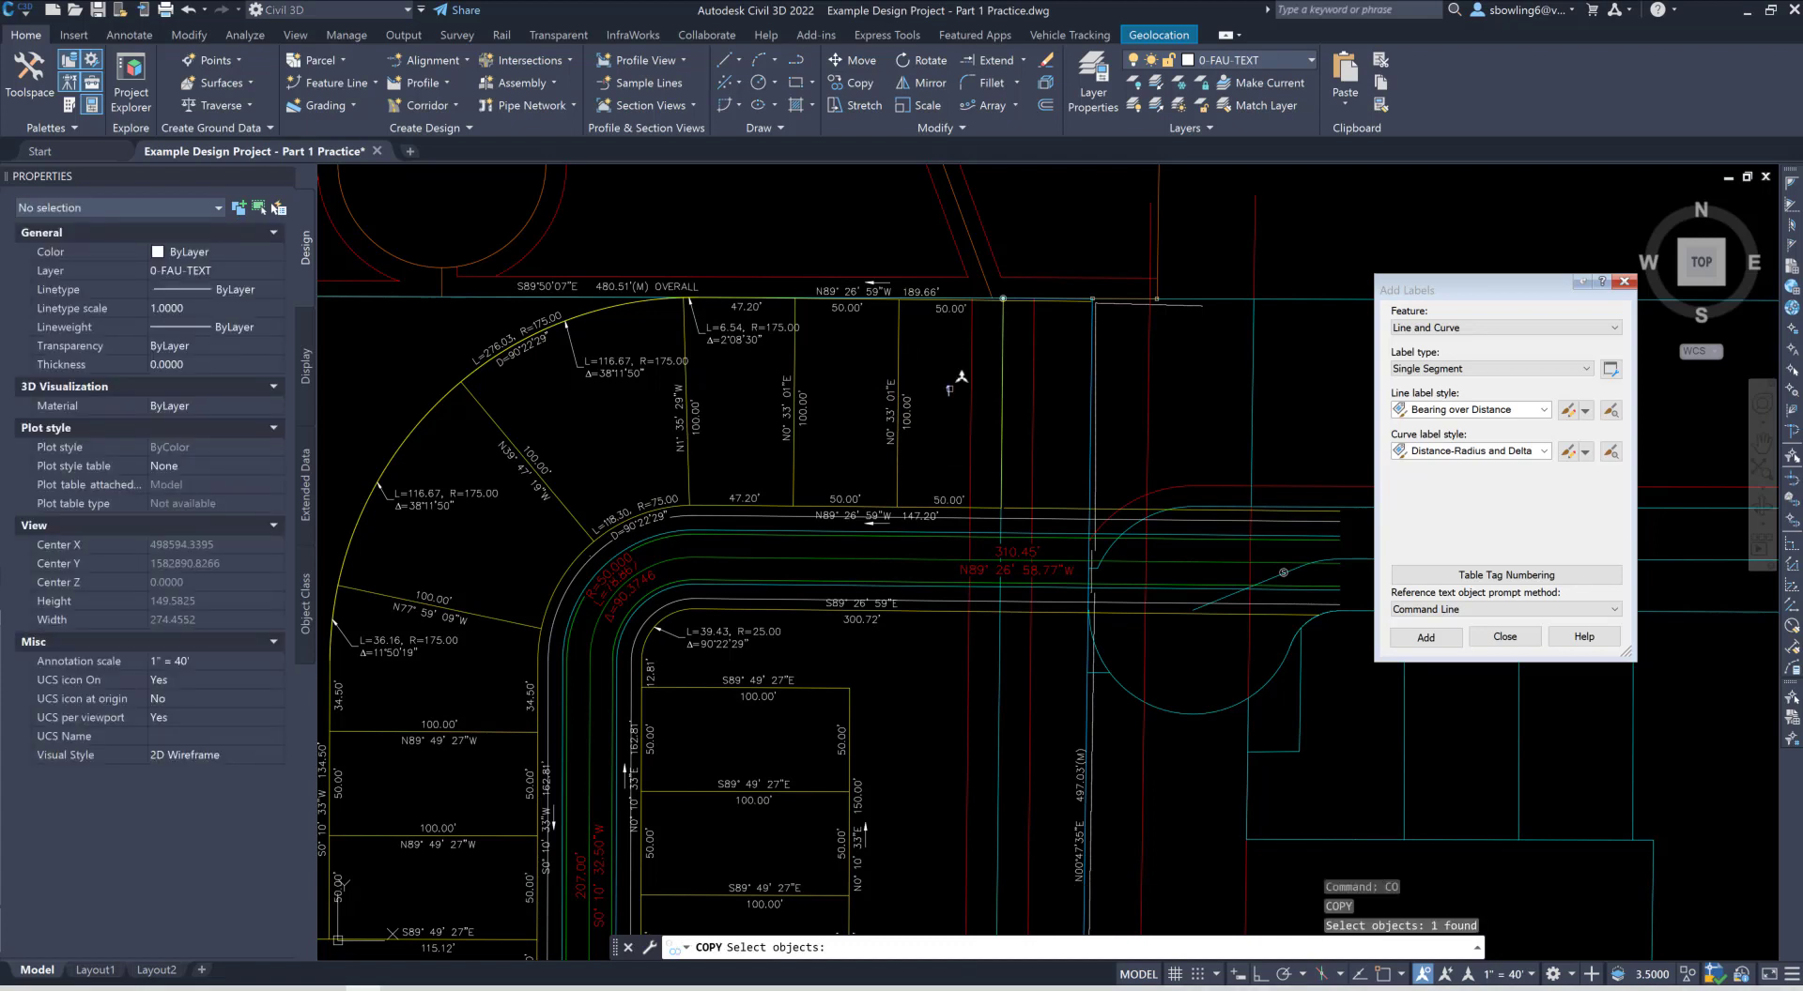
{"action": "key", "text": "Return"}
{"action": "left_click", "coordinate": [948, 388]}
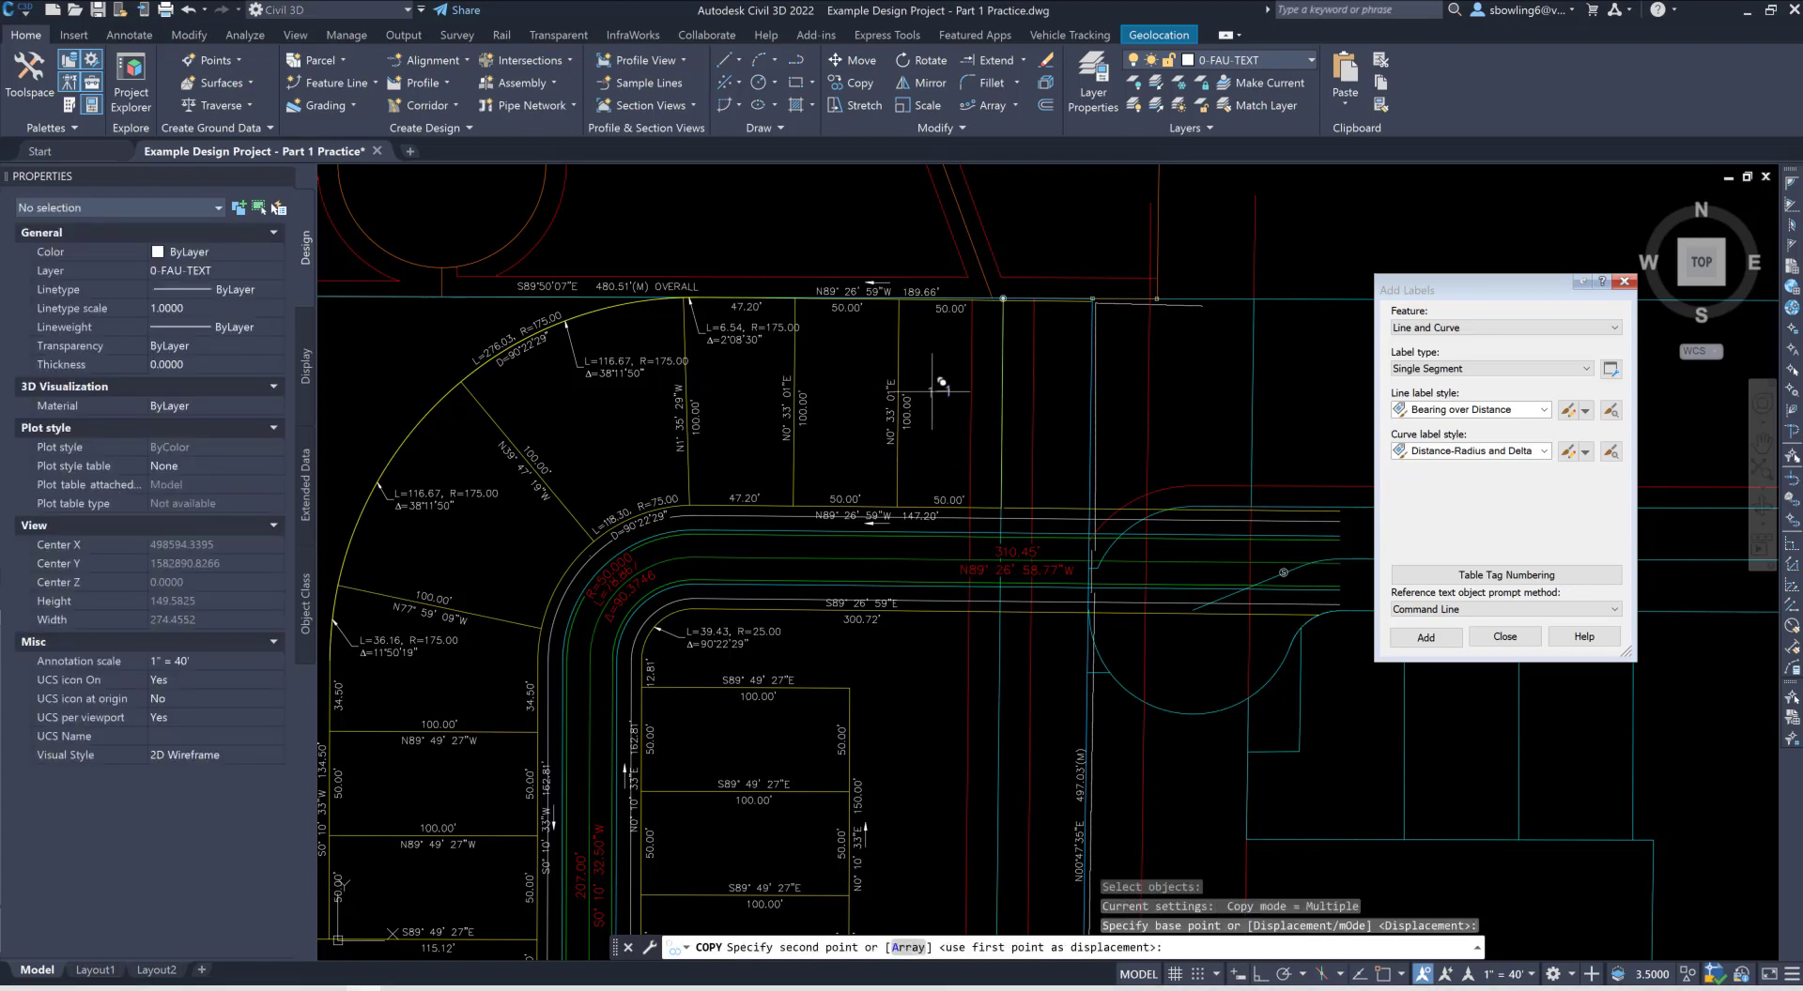
{"action": "left_click", "coordinate": [842, 387]}
{"action": "left_click", "coordinate": [747, 389]}
Step: Copy the lot number text into the two wedge-shaped L=116.67 corner lots and the 34.50' lot just south of them
{"action": "key", "text": "F8"}
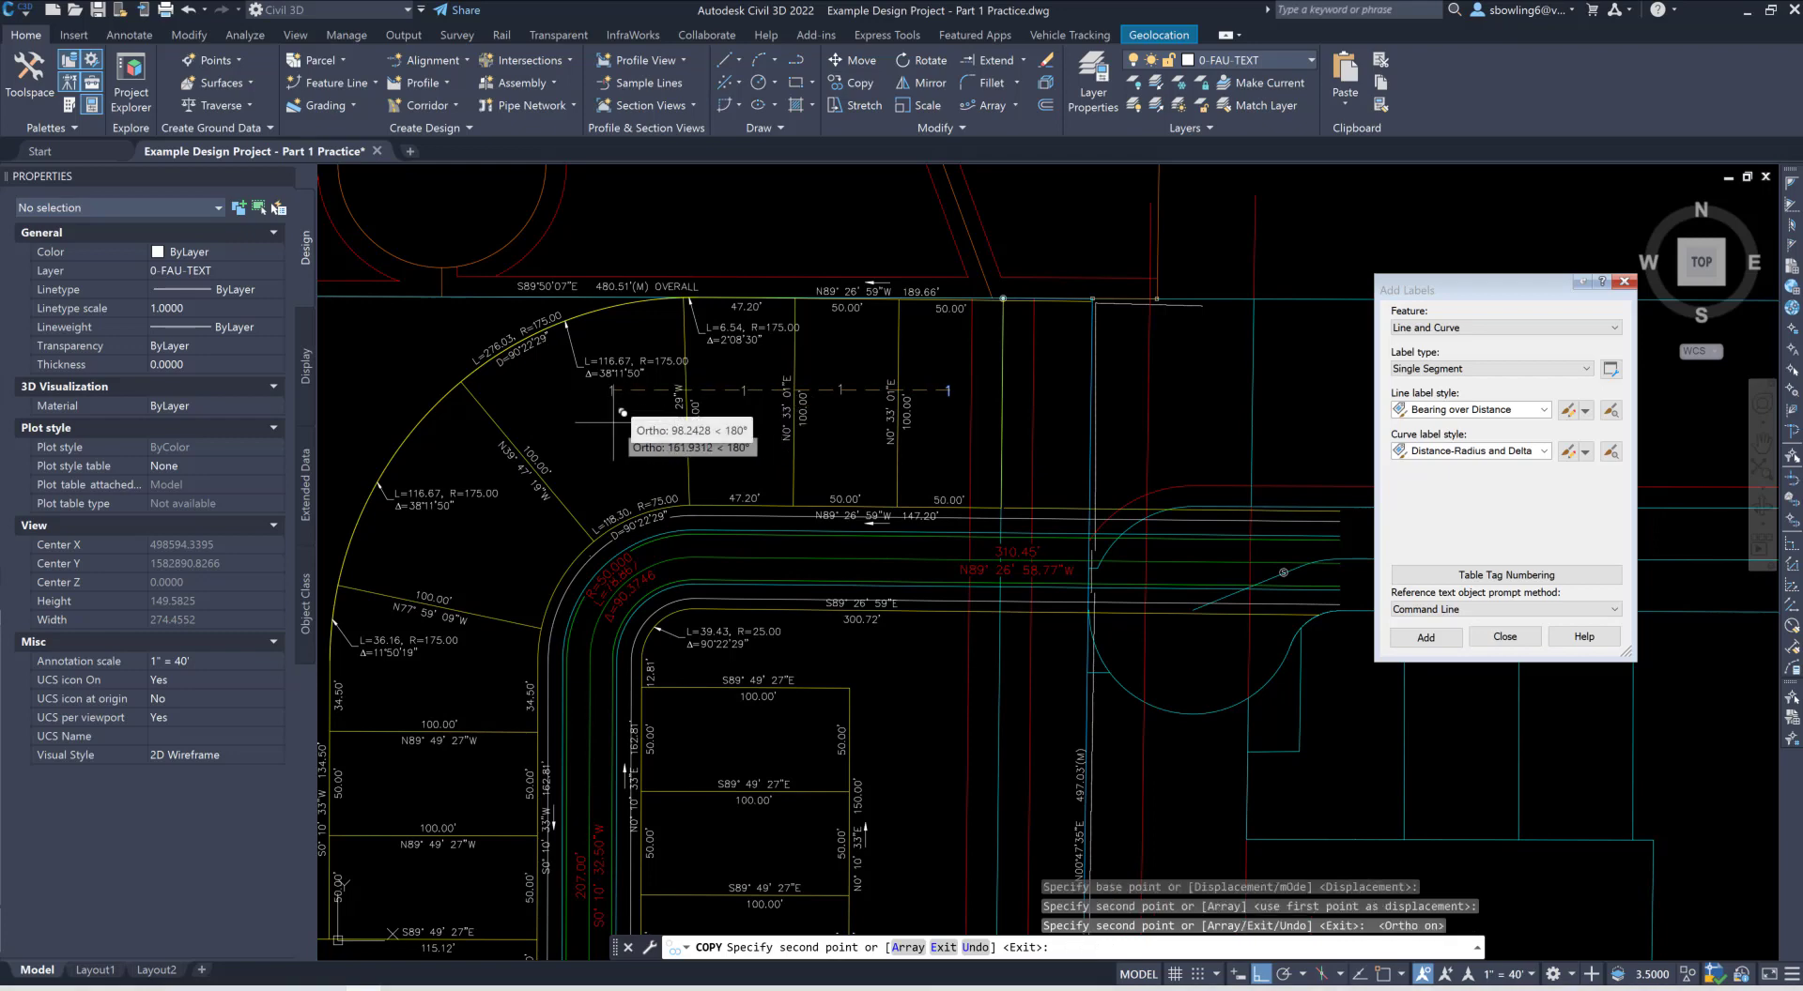
{"action": "key", "text": "F8"}
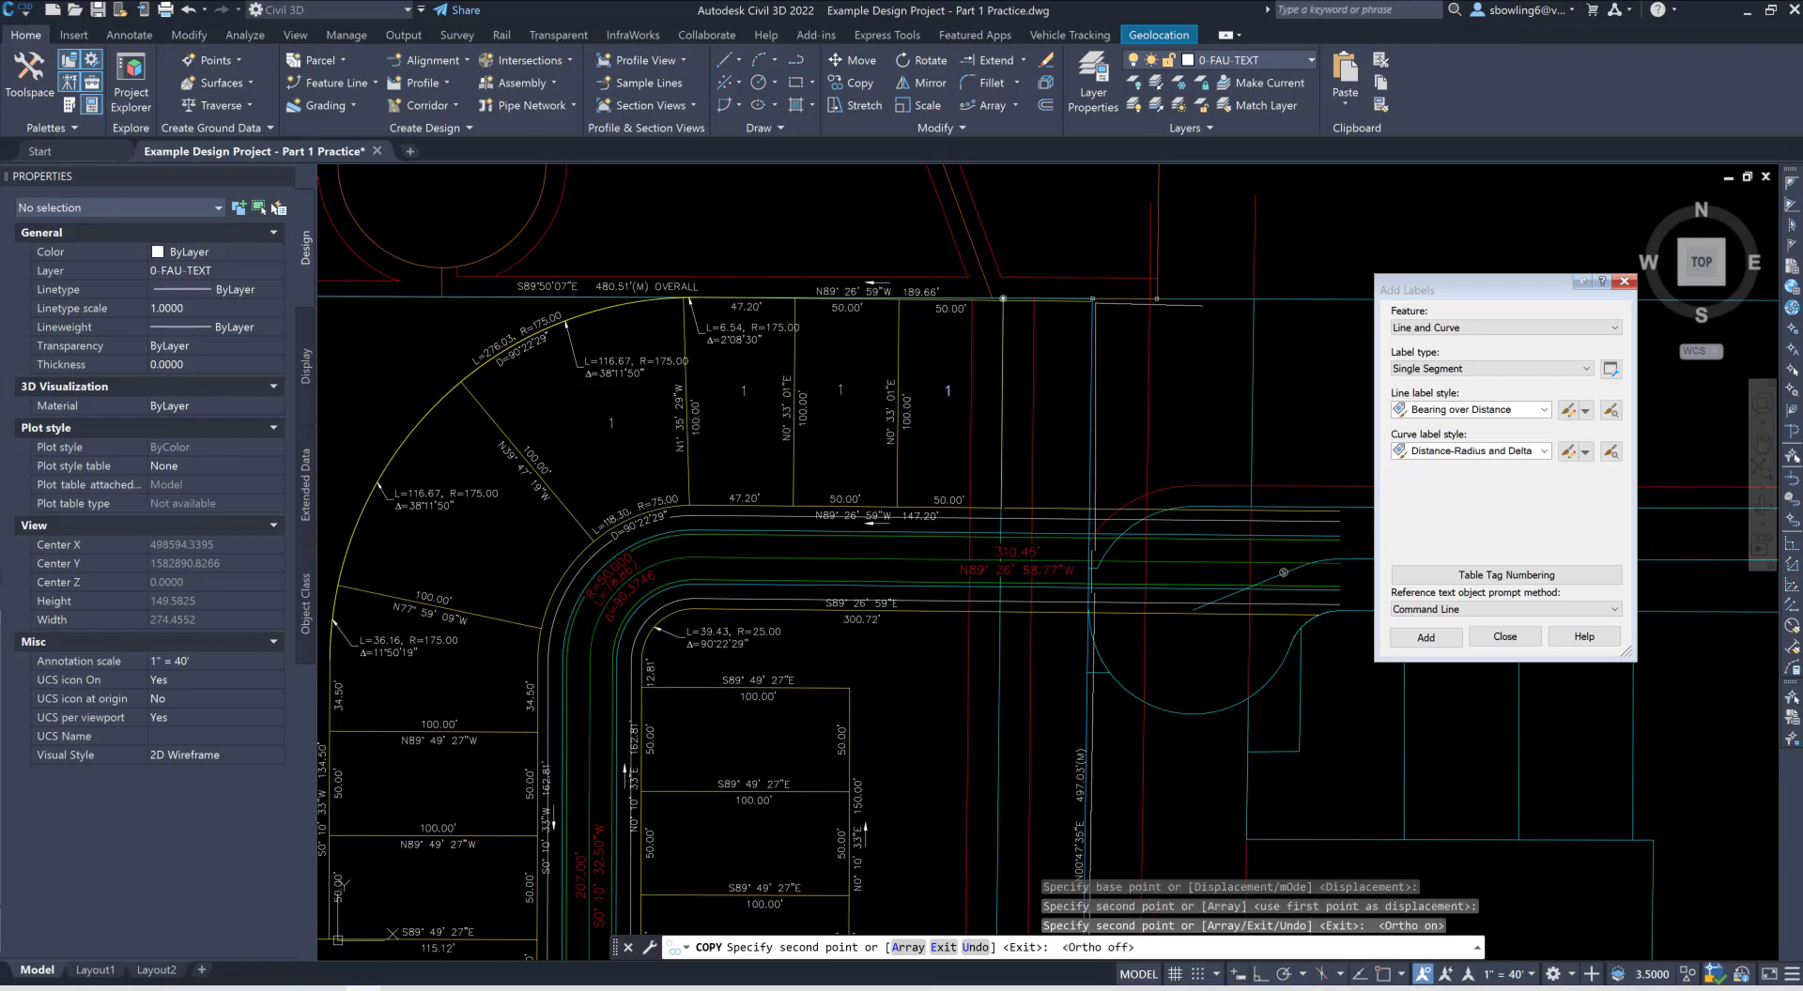
{"action": "left_click", "coordinate": [615, 432]}
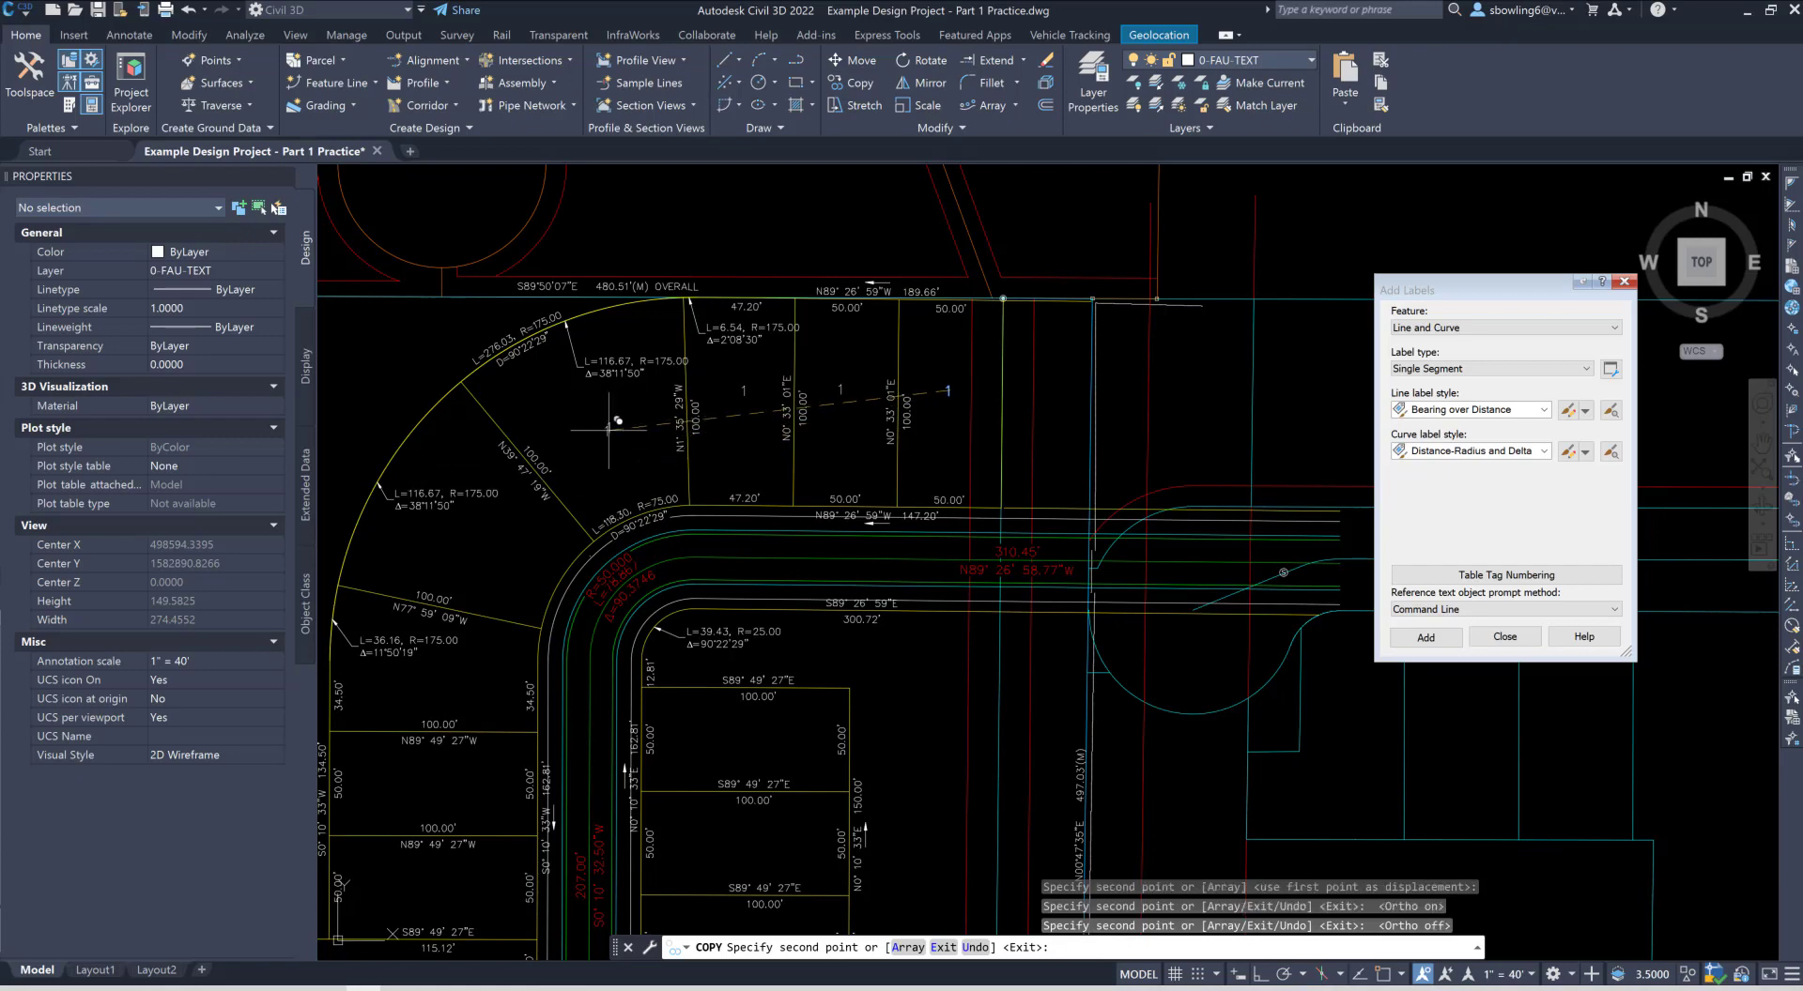
{"action": "left_click", "coordinate": [487, 543]}
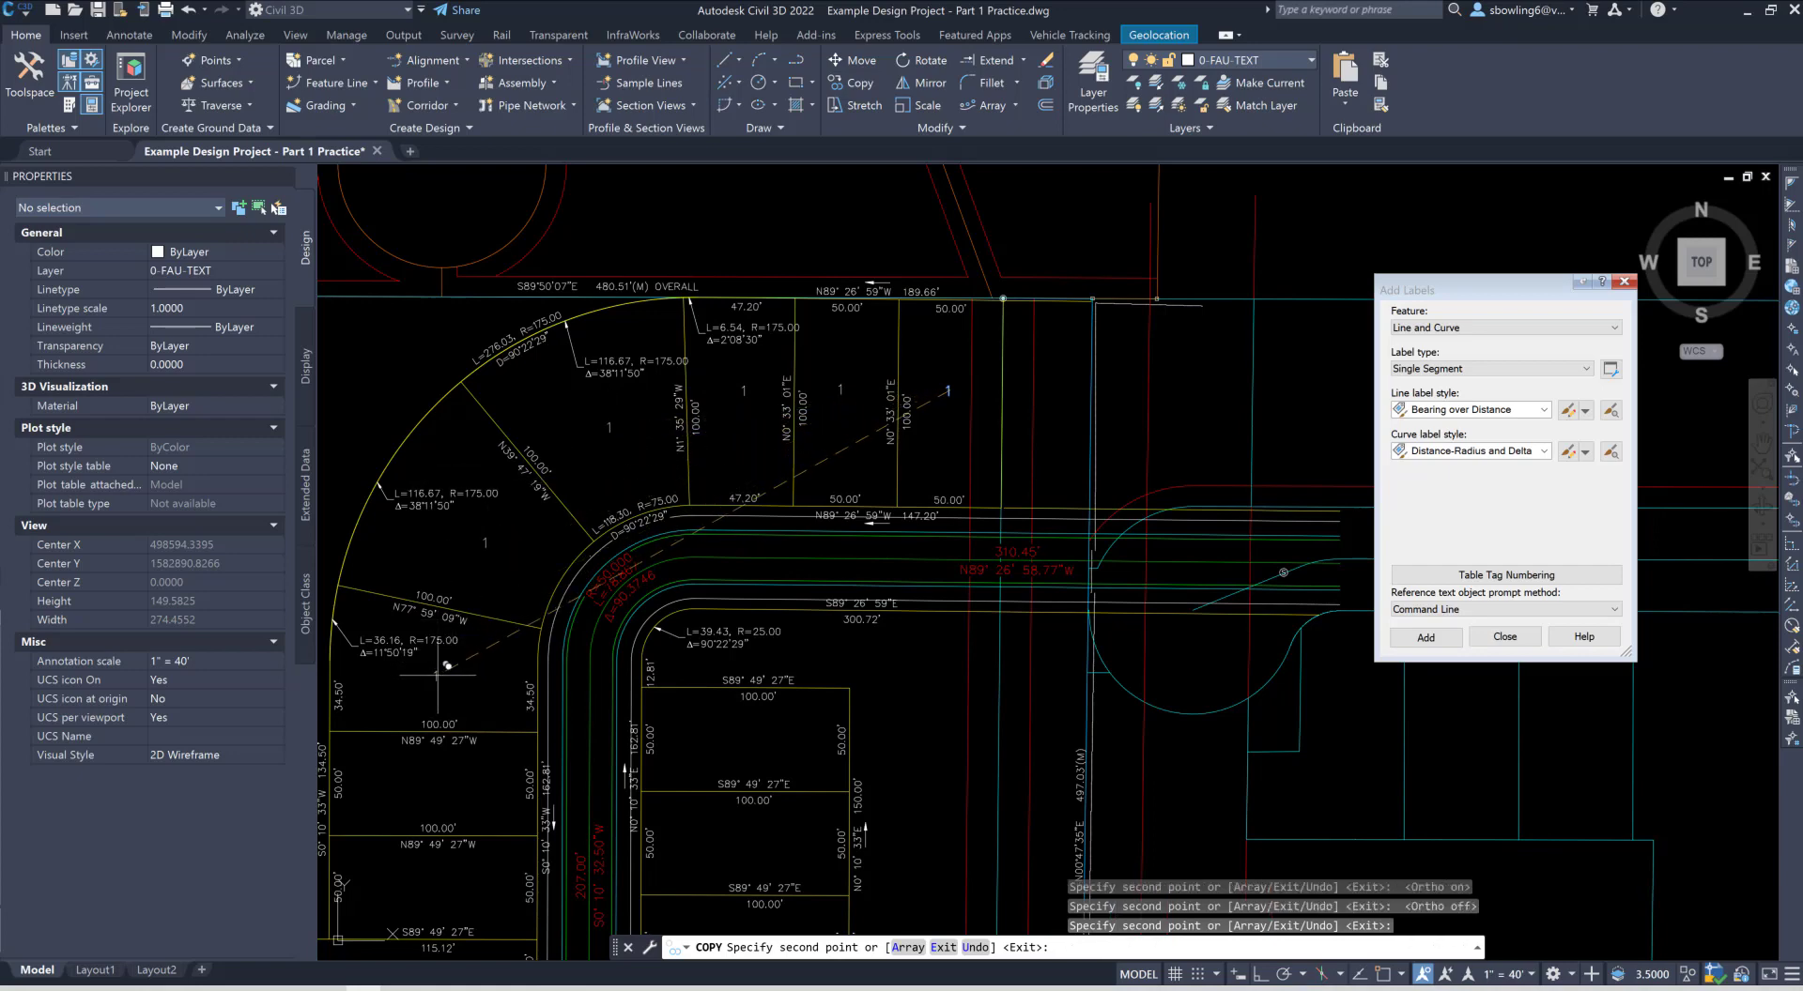
{"action": "left_click", "coordinate": [437, 674]}
{"action": "middle_click_drag", "start_coordinate": [665, 535], "coordinate": [870, 358]}
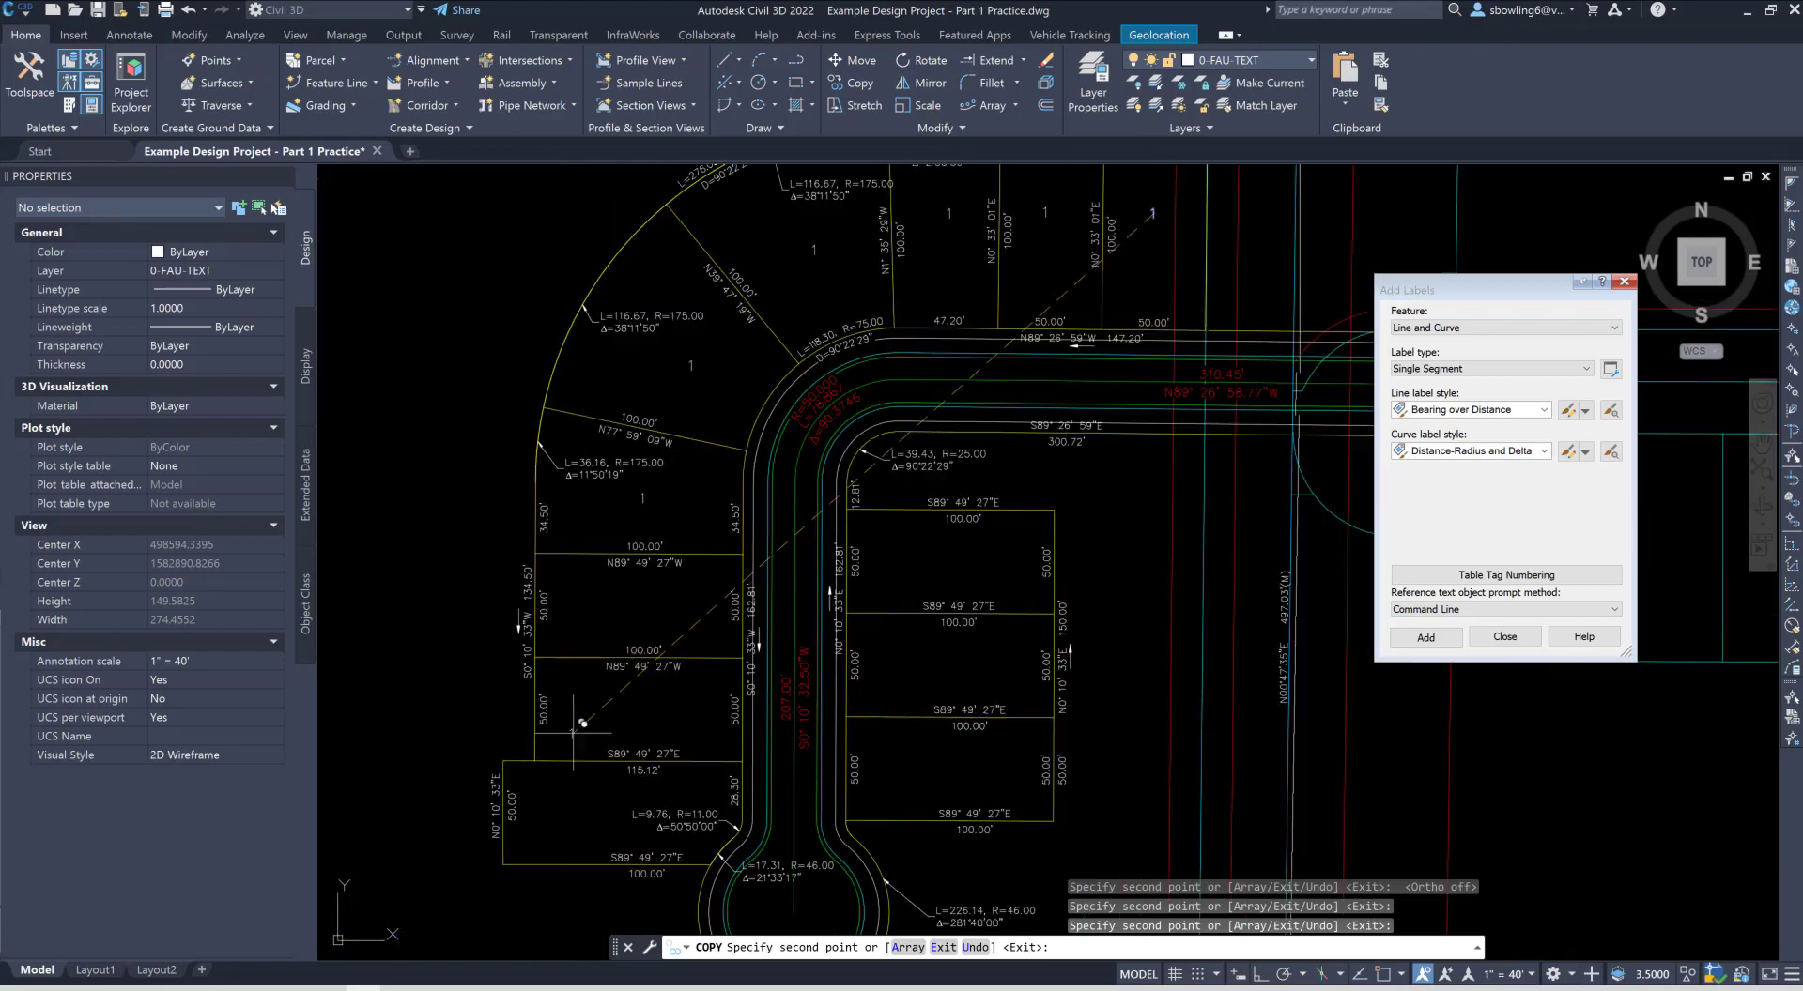
{"action": "key", "text": "Escape"}
Step: Copy the 34.50' lot's number text straight down into the two 50.00' lots and into the 115.12' lot beside the cul-de-sac
{"action": "left_click", "coordinate": [641, 499]}
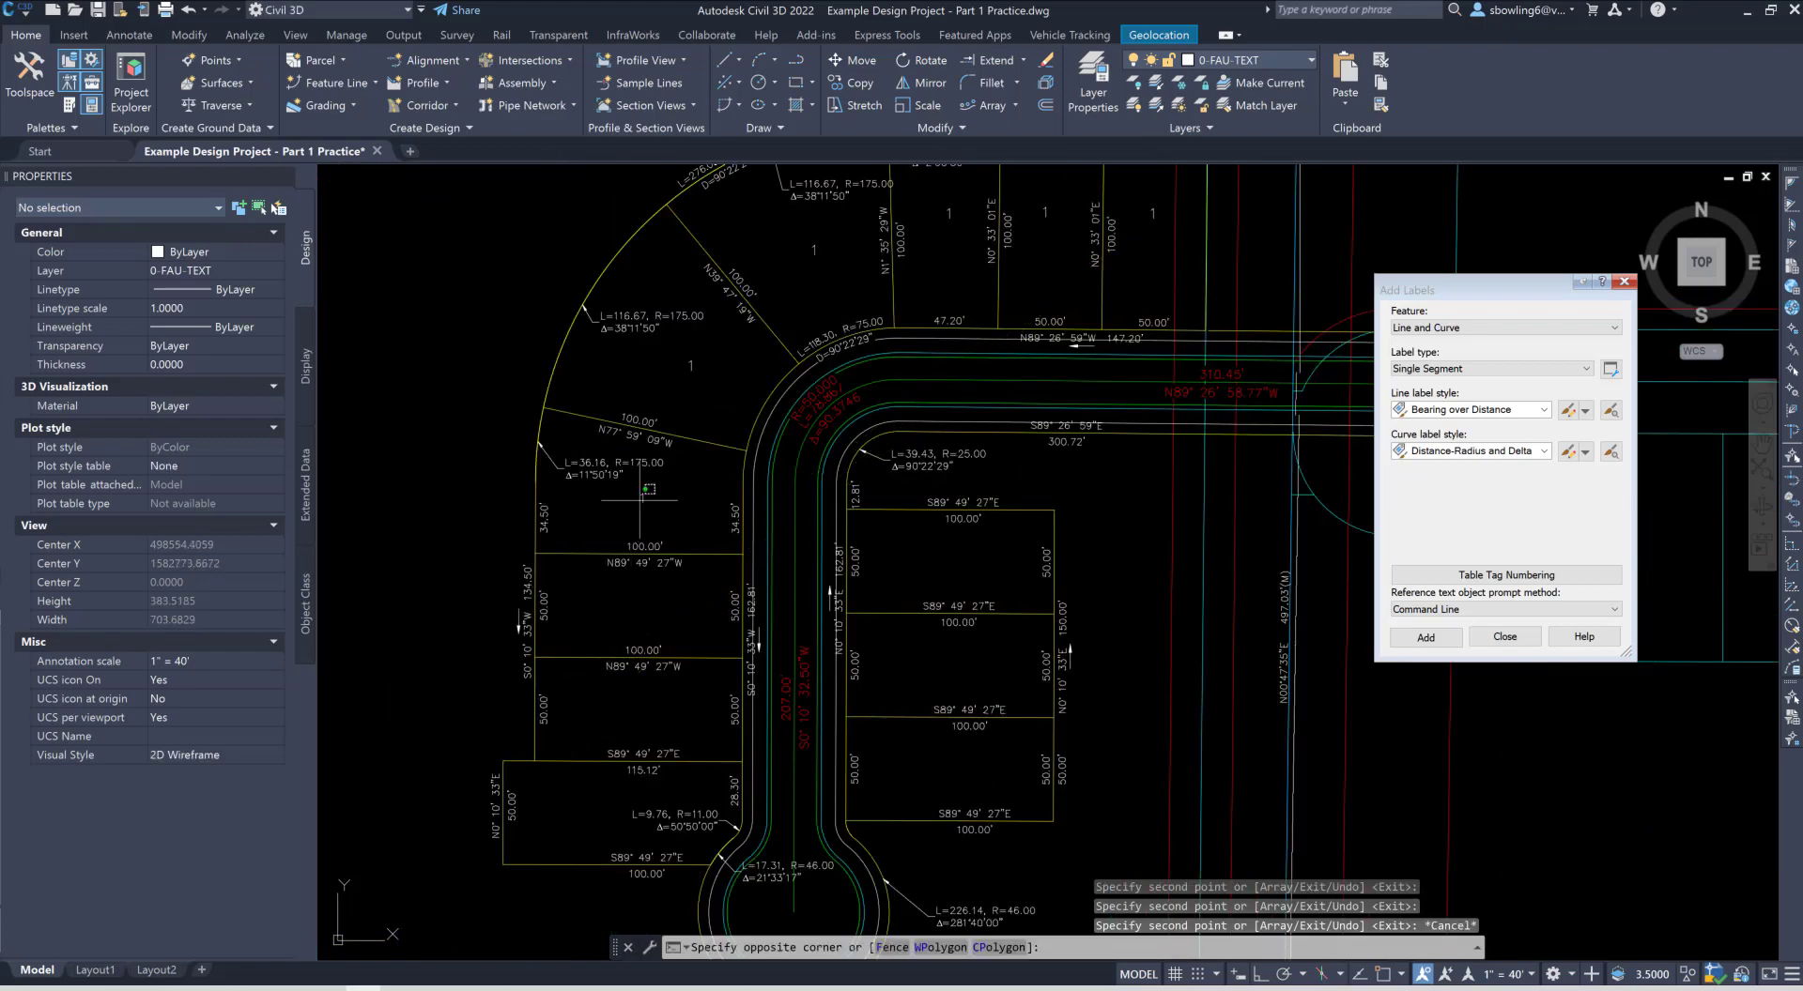
{"action": "key", "text": "Escape"}
{"action": "left_click", "coordinate": [639, 499]}
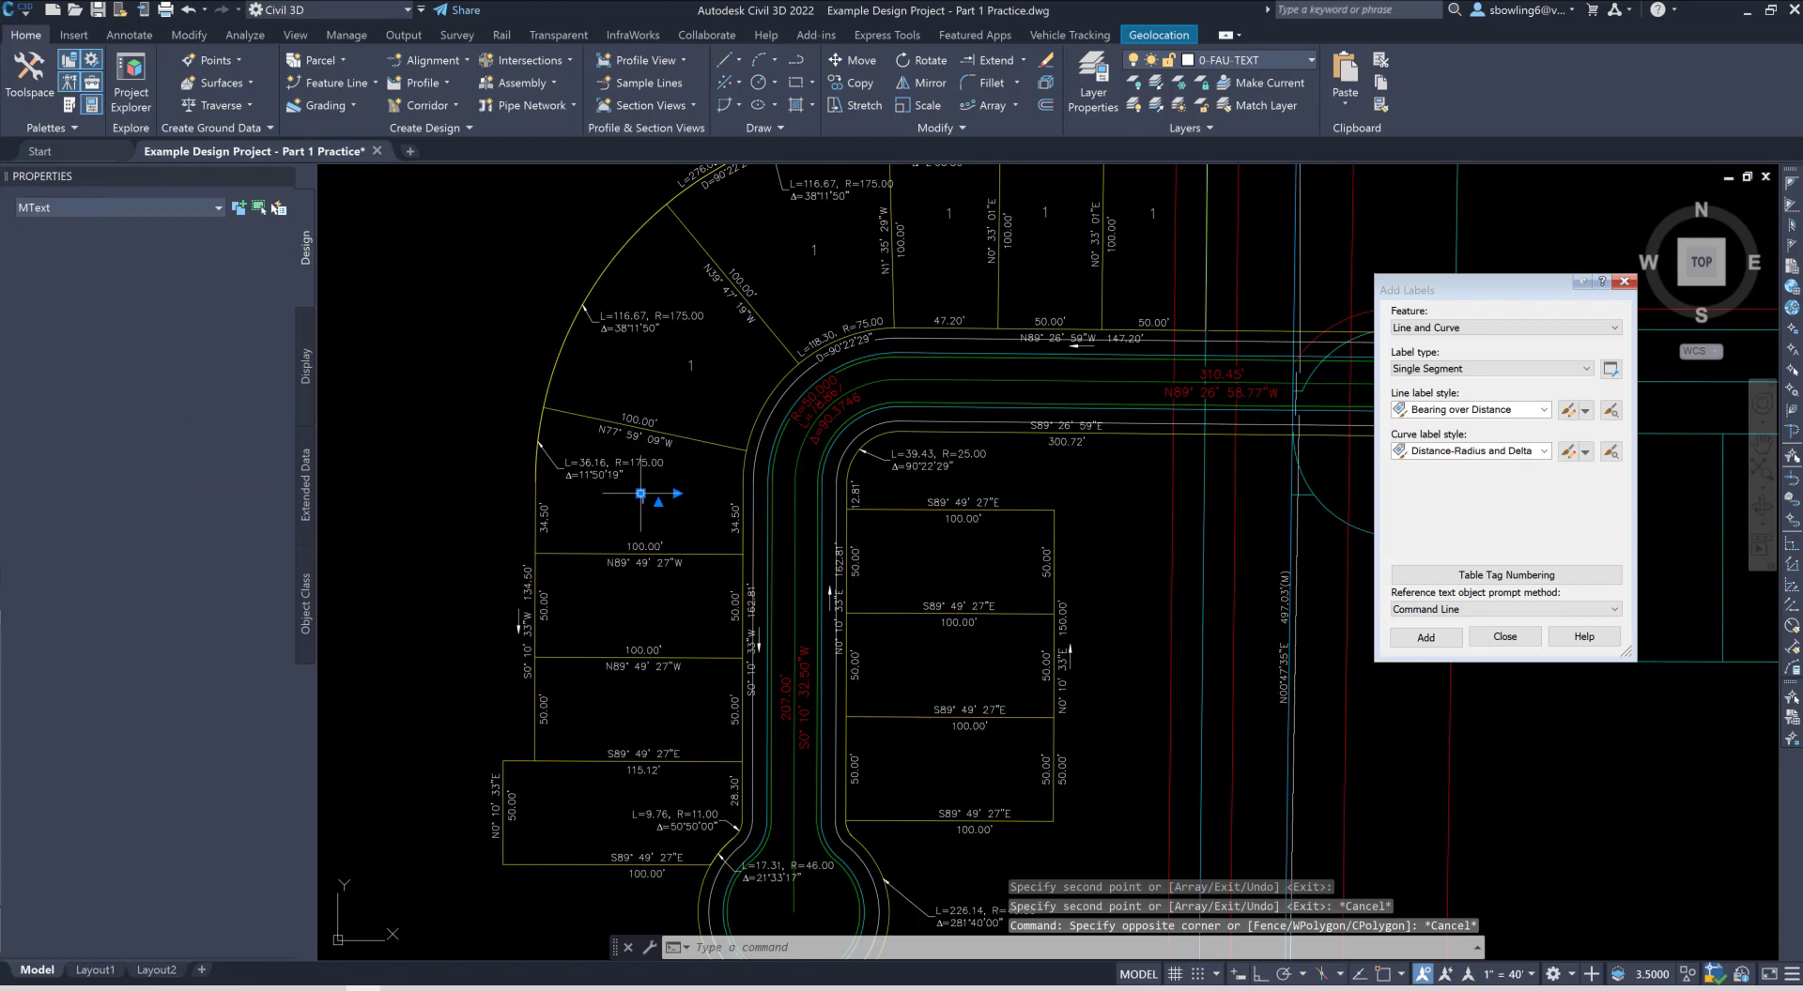
{"action": "type", "text": "co"}
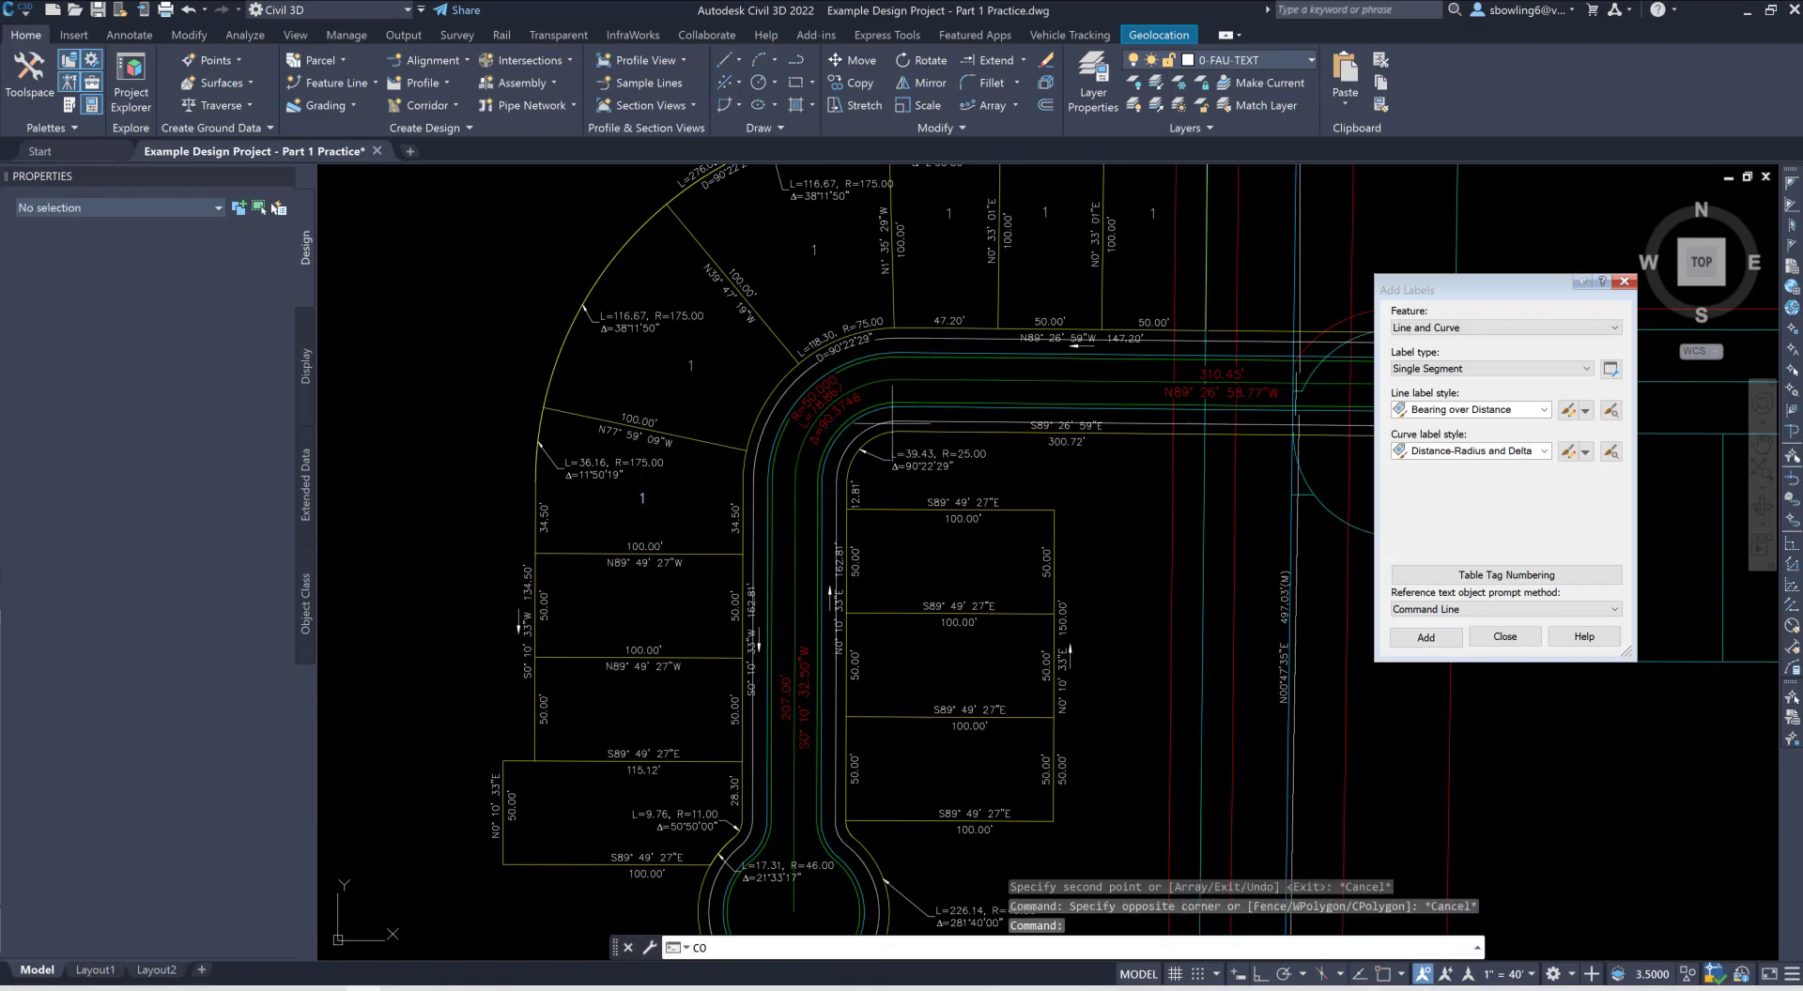
{"action": "key", "text": "Return"}
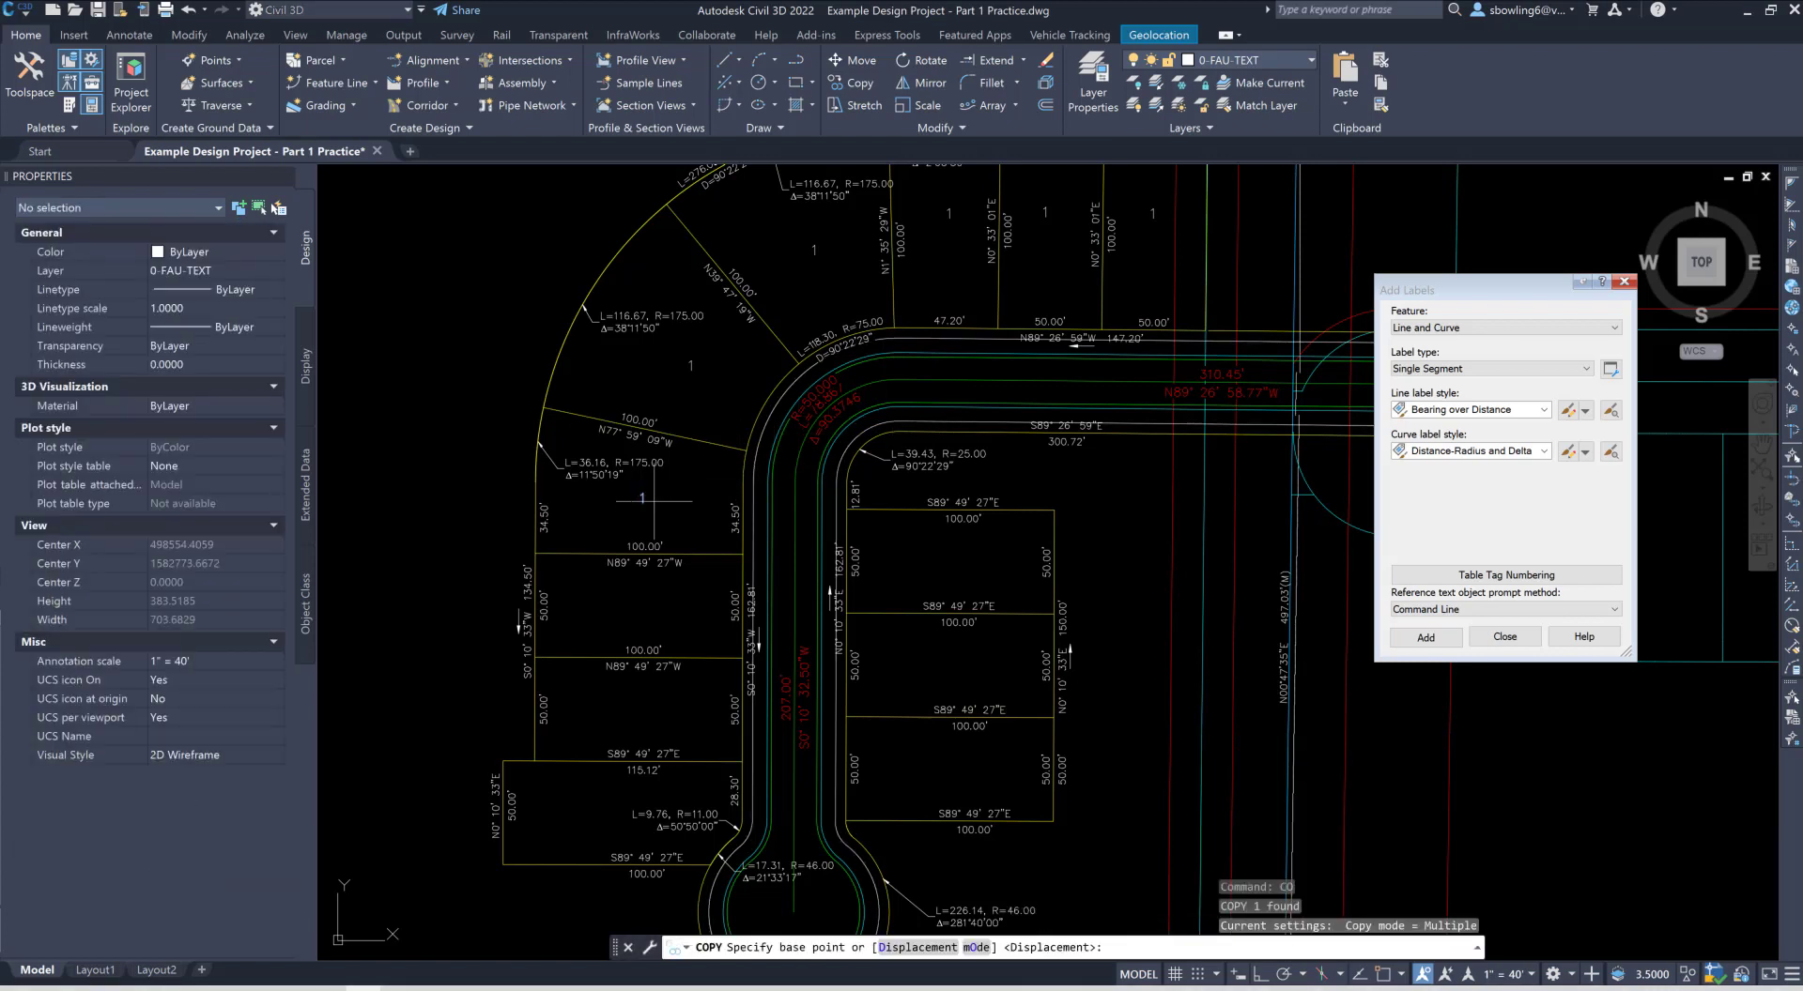
{"action": "left_click", "coordinate": [666, 547]}
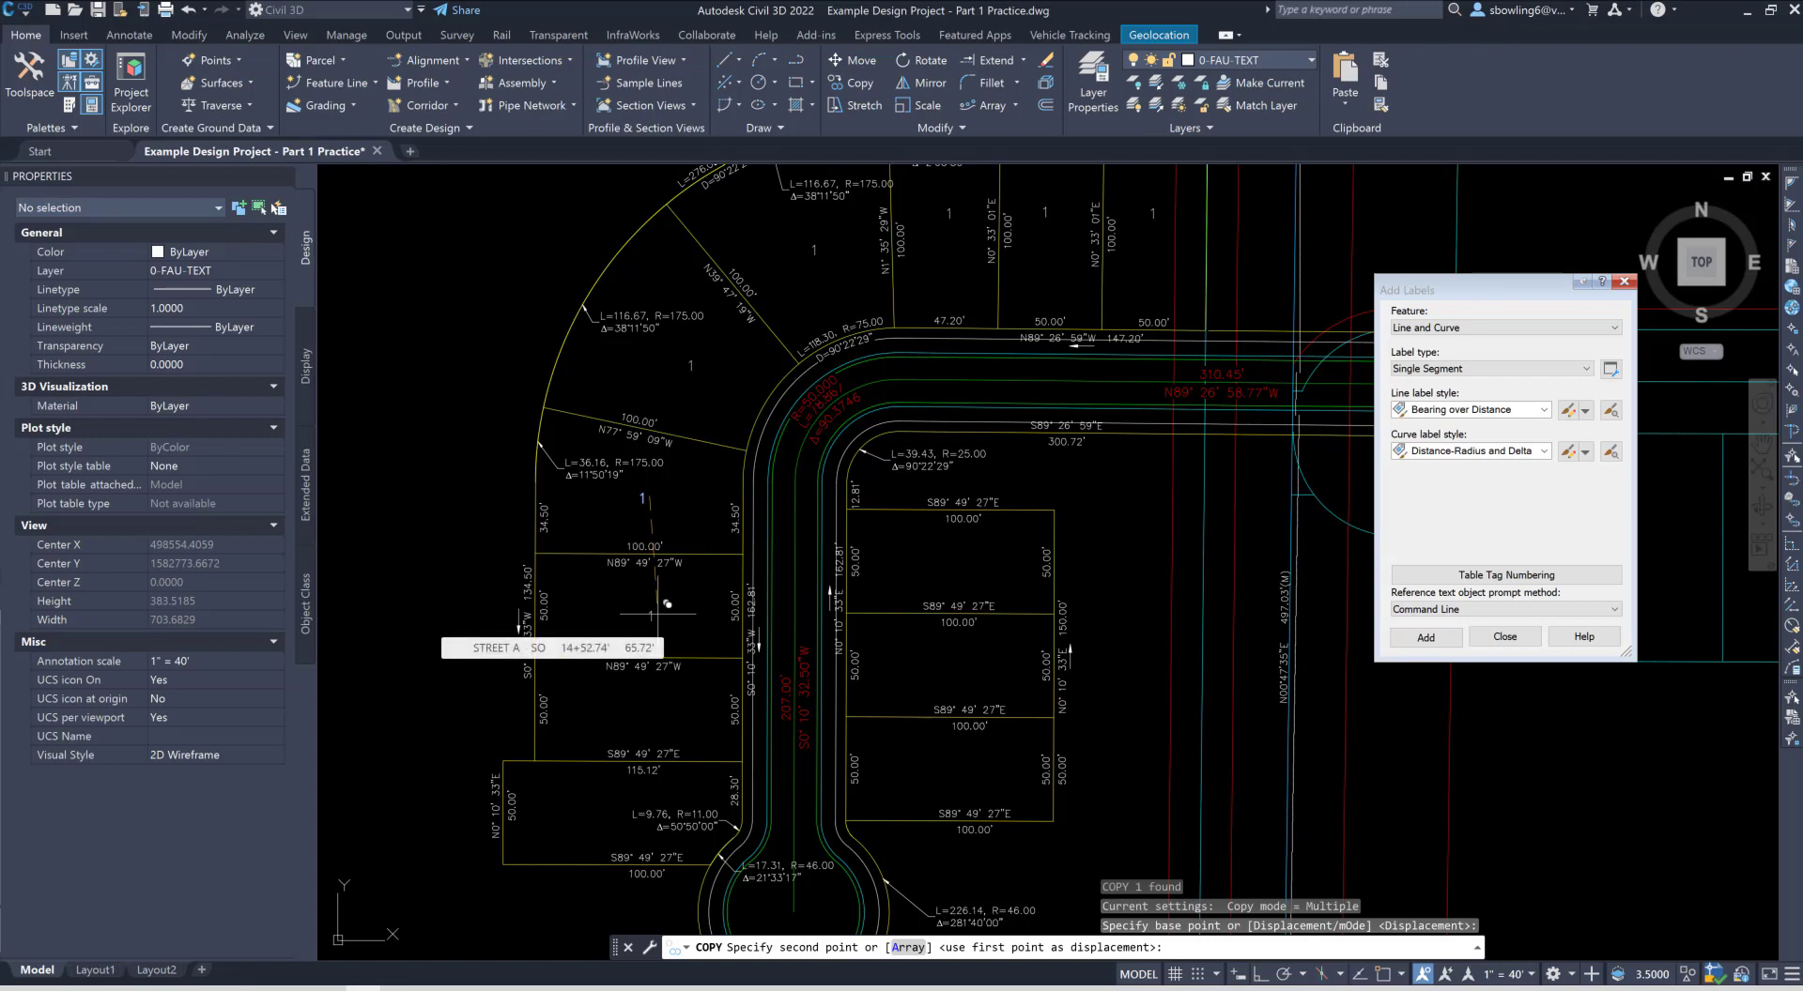
{"action": "key", "text": "F8"}
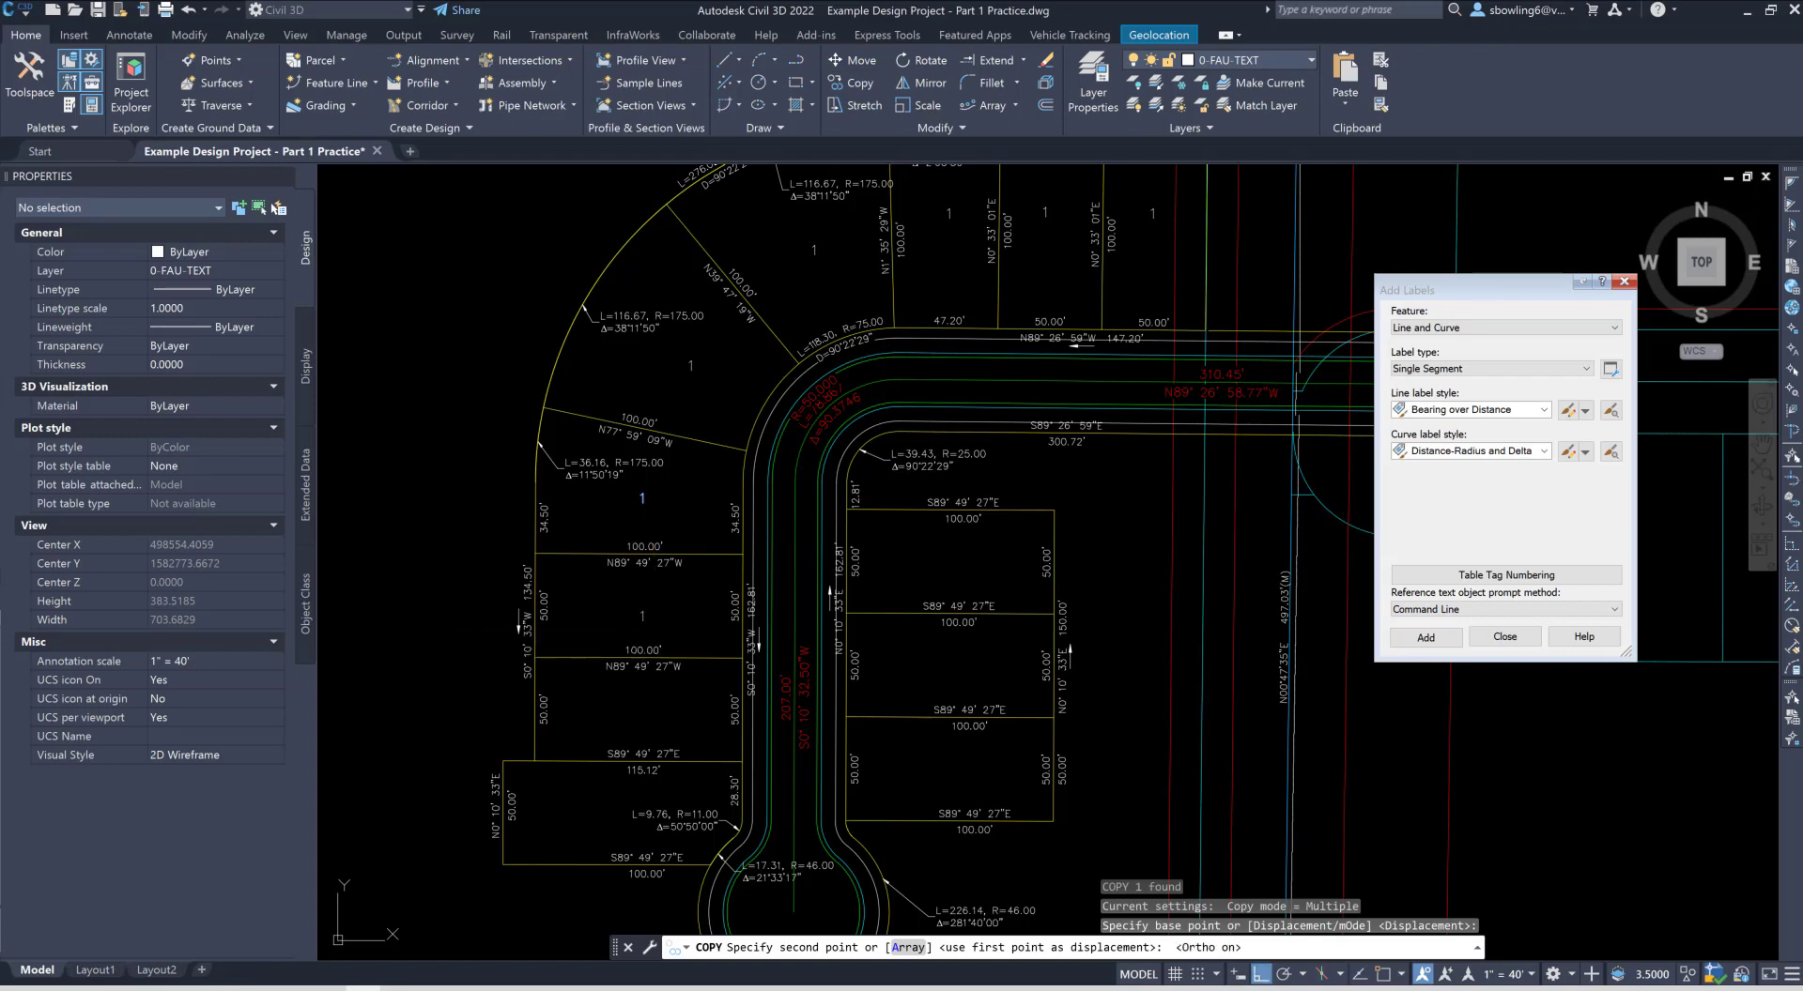
{"action": "left_click", "coordinate": [664, 594]}
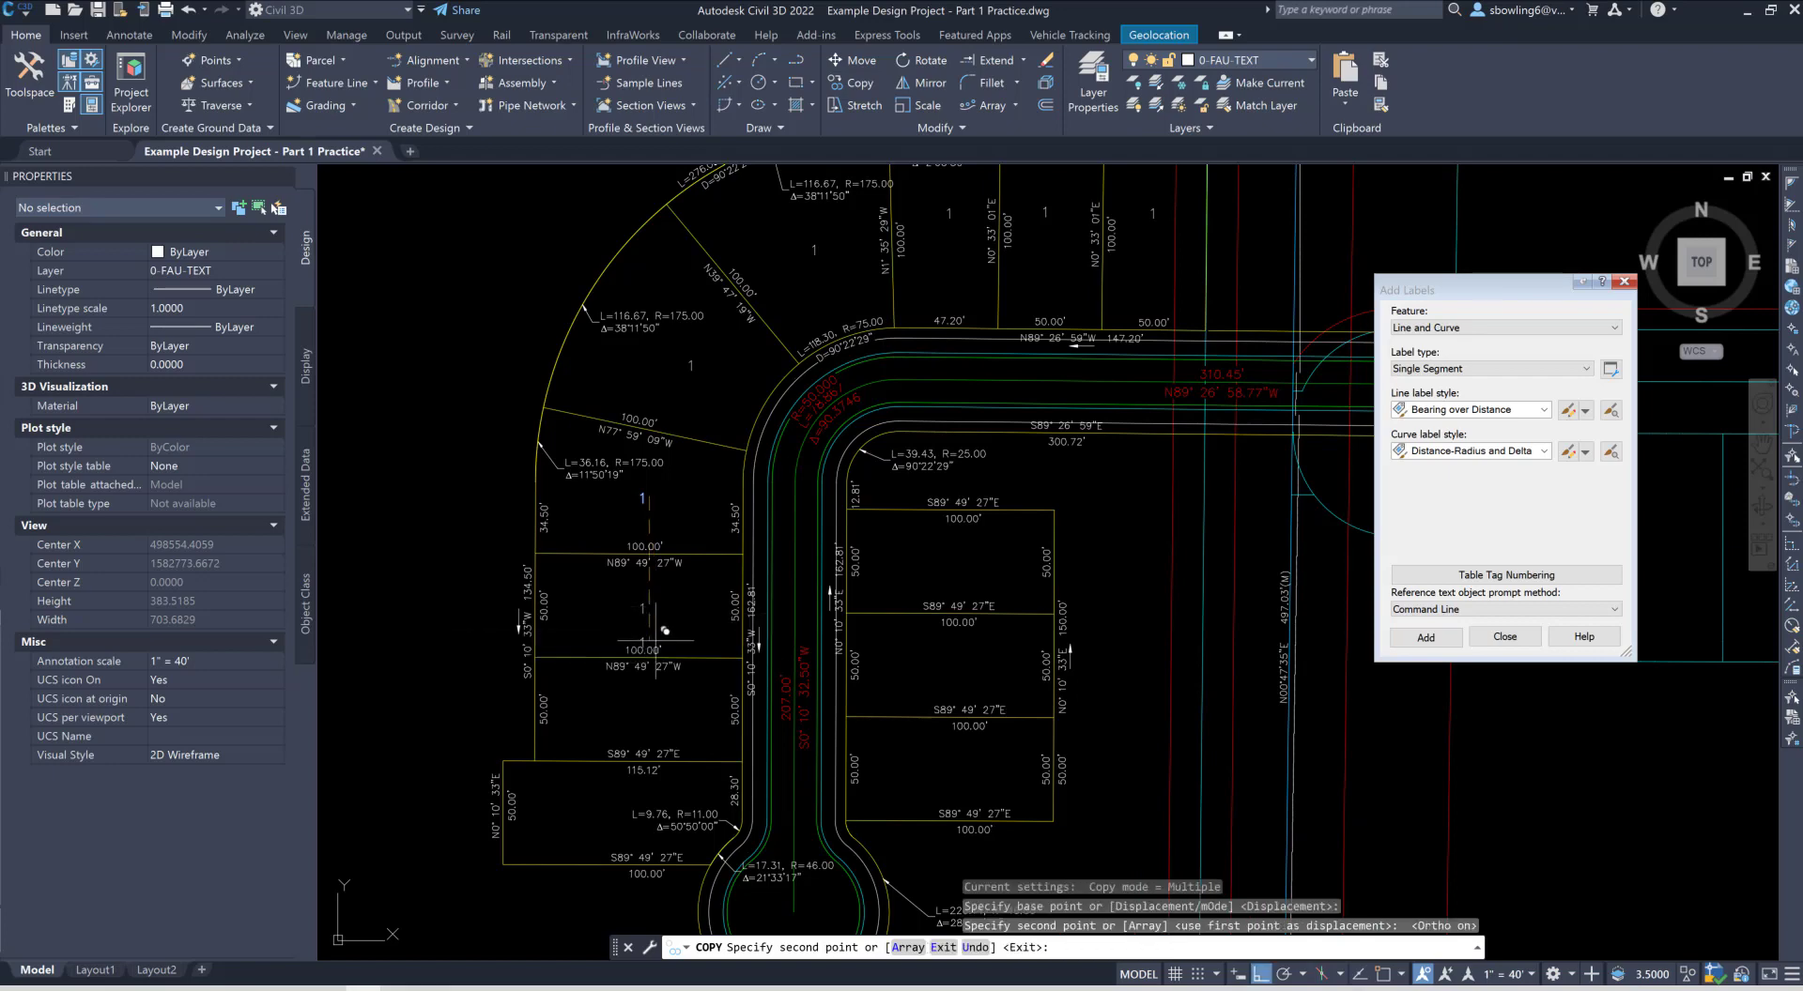
{"action": "left_click", "coordinate": [665, 698]}
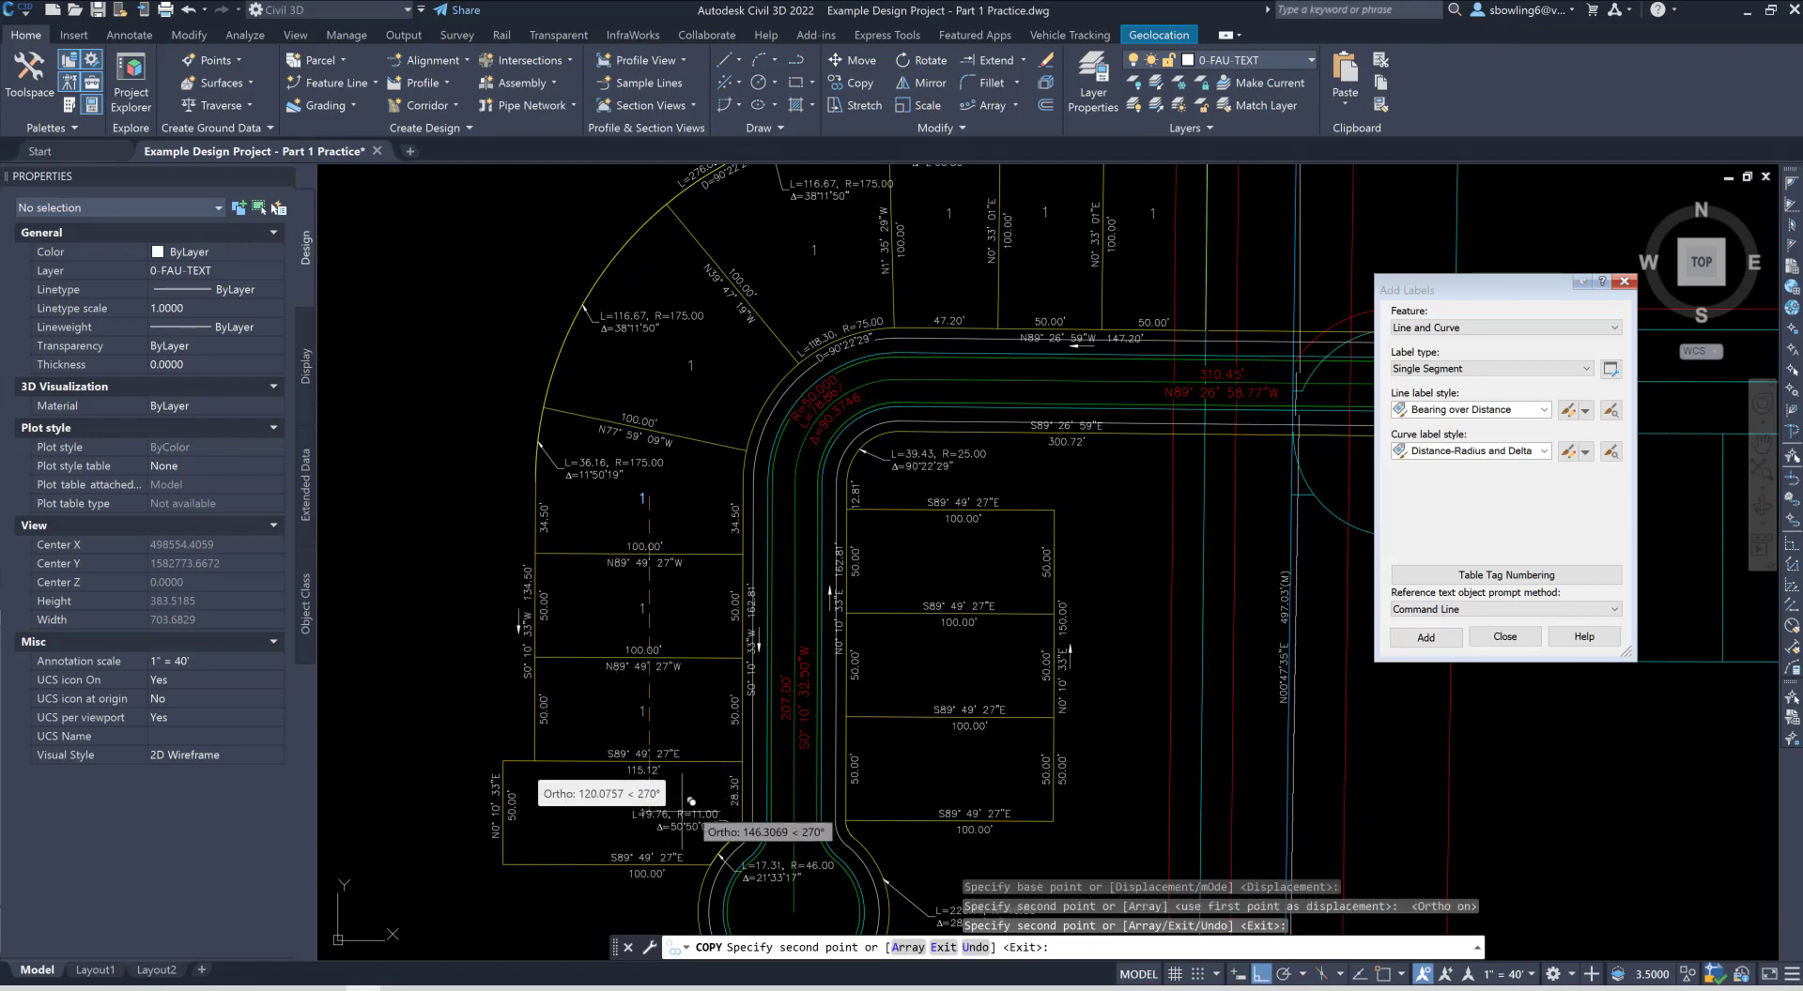
{"action": "key", "text": "F8"}
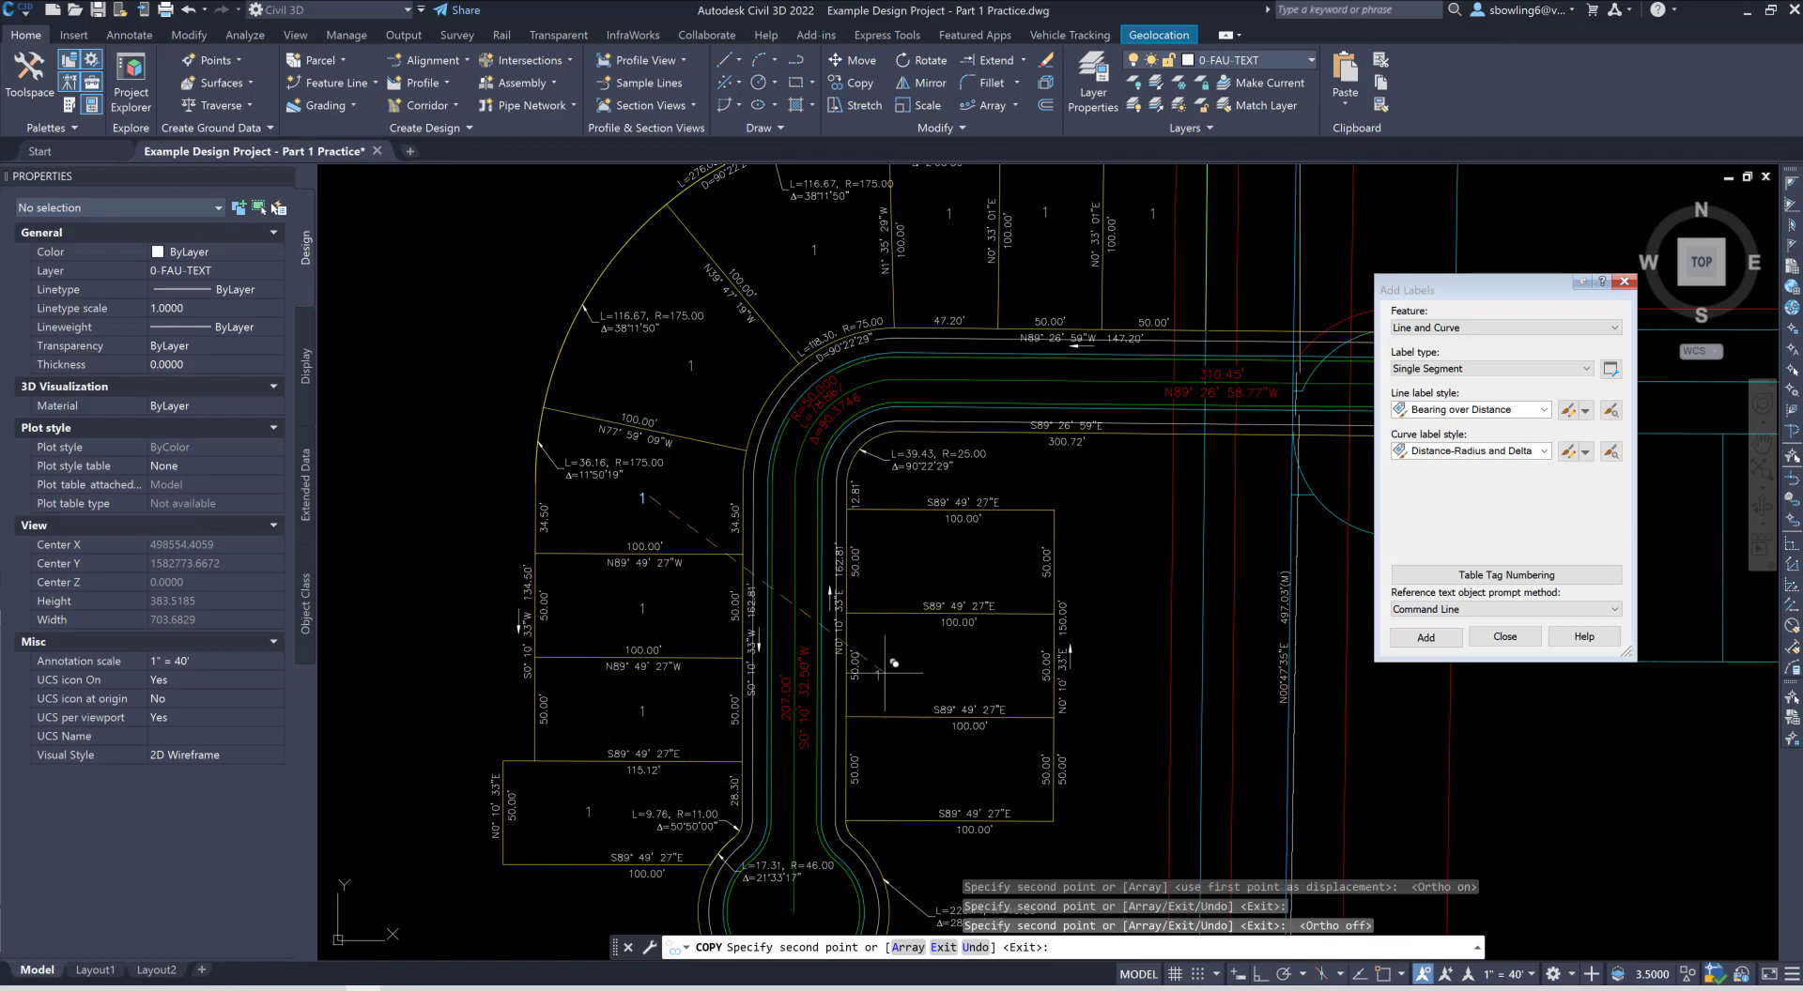
Step: Copy the lot number text into the three 100.00' deep lots east of STREET A, vertically aligned with one another
{"action": "left_click", "coordinate": [960, 564]}
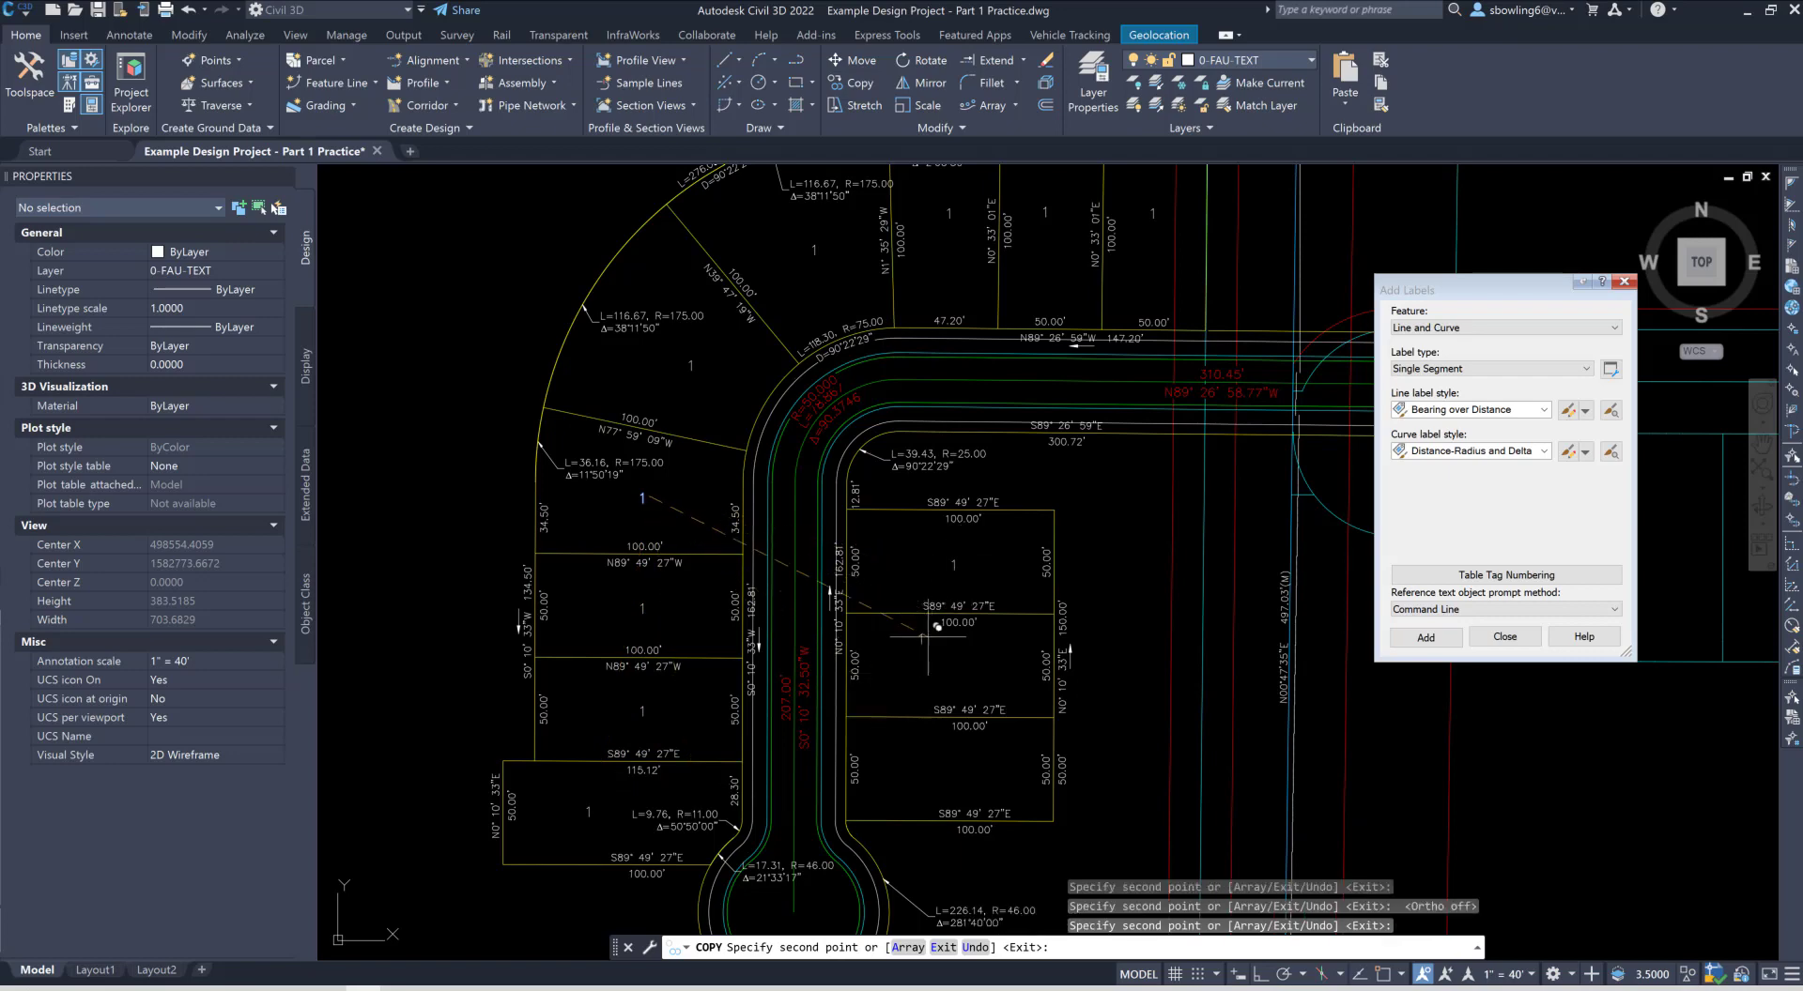
{"action": "key", "text": "Escape"}
{"action": "left_click", "coordinate": [950, 561]}
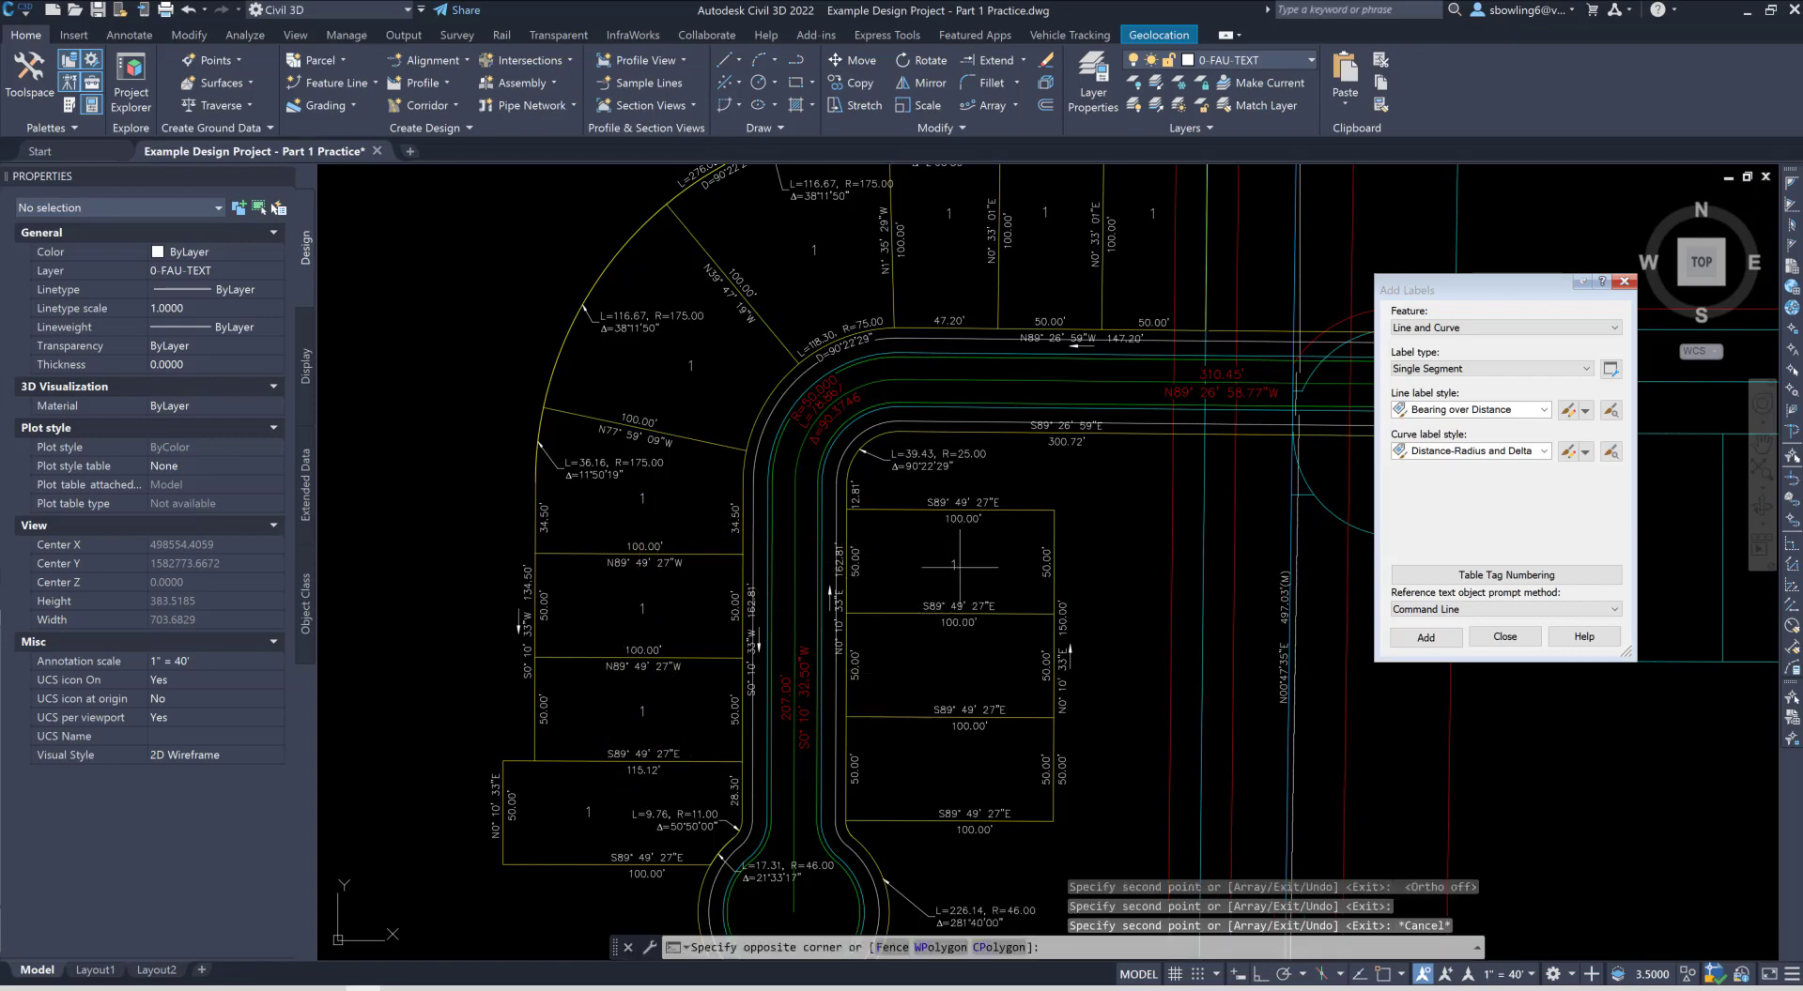
{"action": "left_click", "coordinate": [929, 560]}
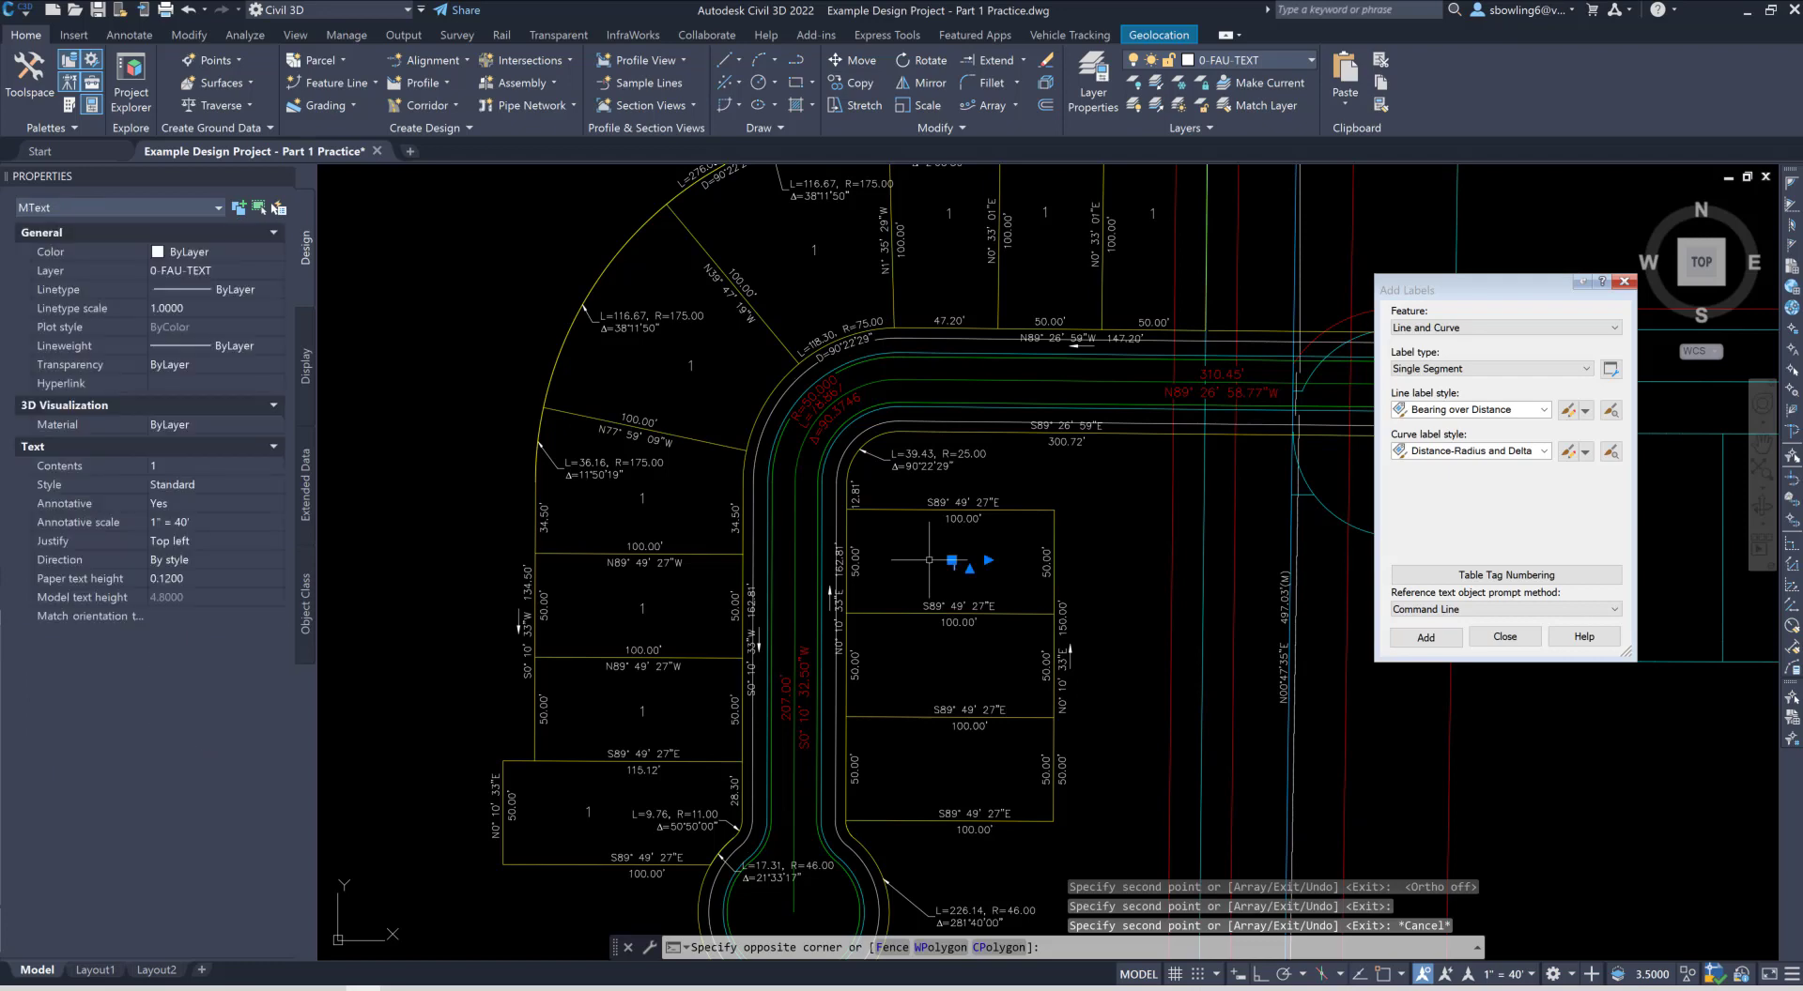
{"action": "type", "text": "CO"}
{"action": "key", "text": "Return"}
{"action": "left_click", "coordinate": [1002, 563]}
{"action": "left_click", "coordinate": [1010, 648]}
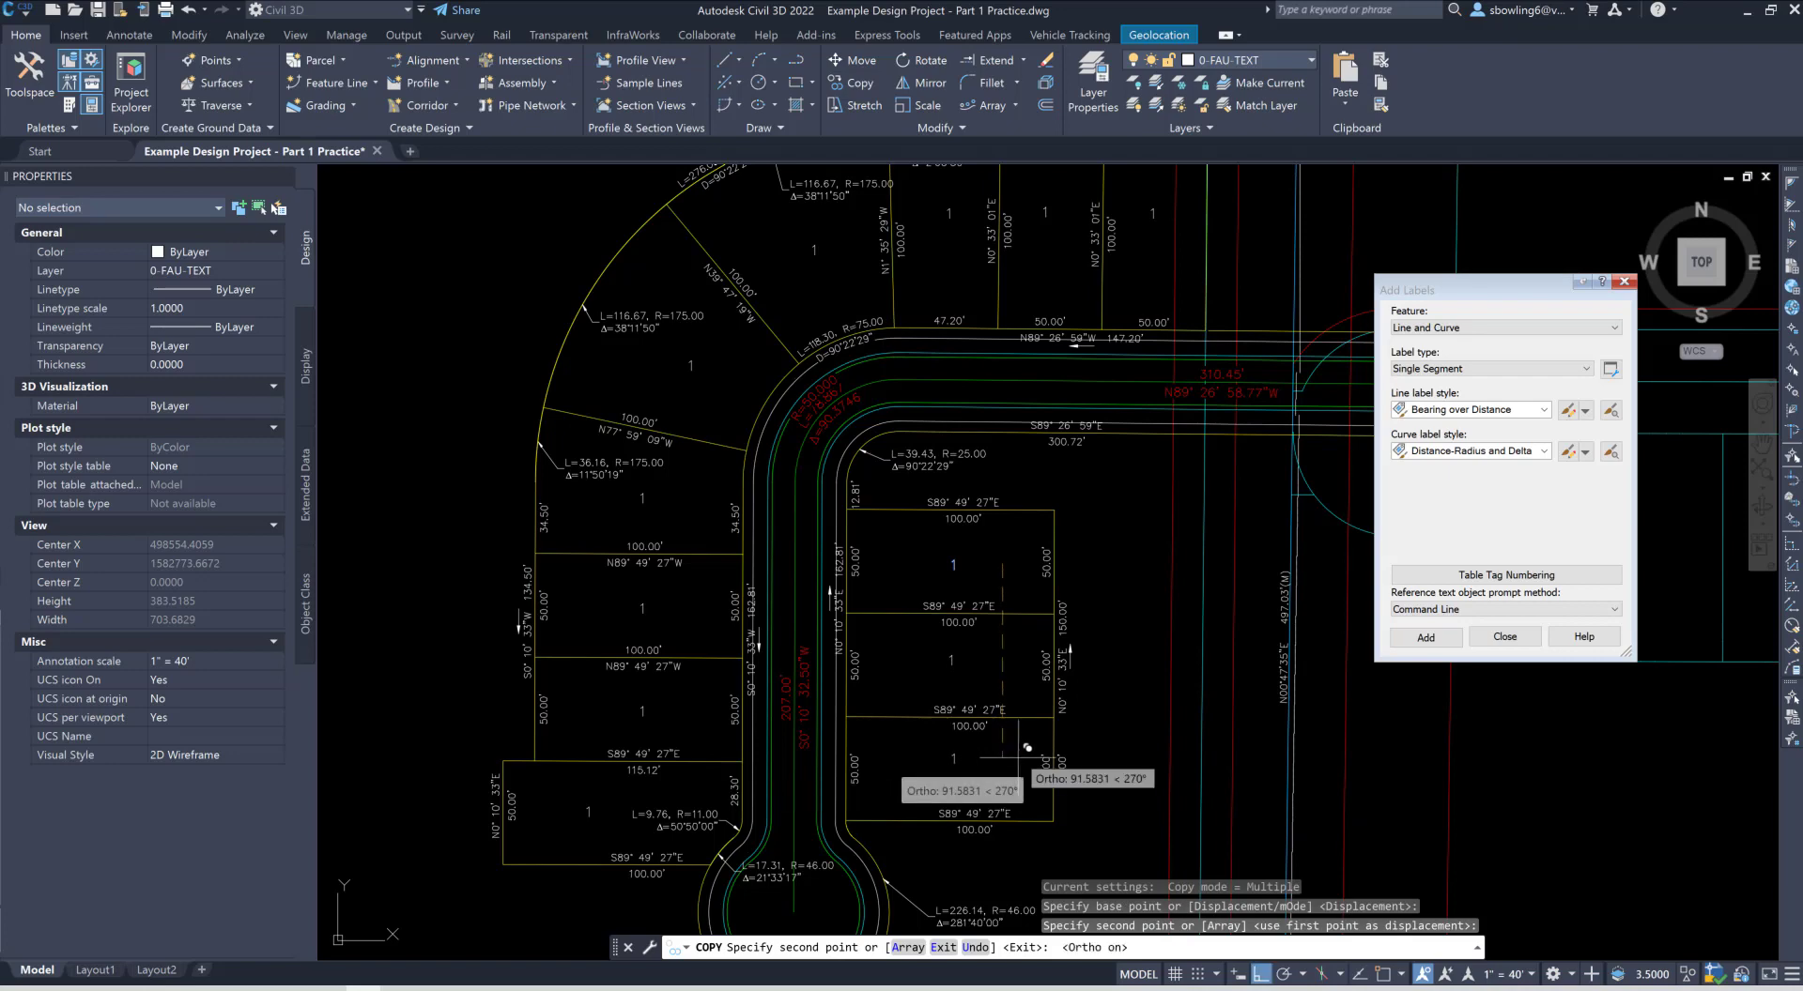
{"action": "key", "text": "Escape"}
{"action": "key", "text": "Escape"}
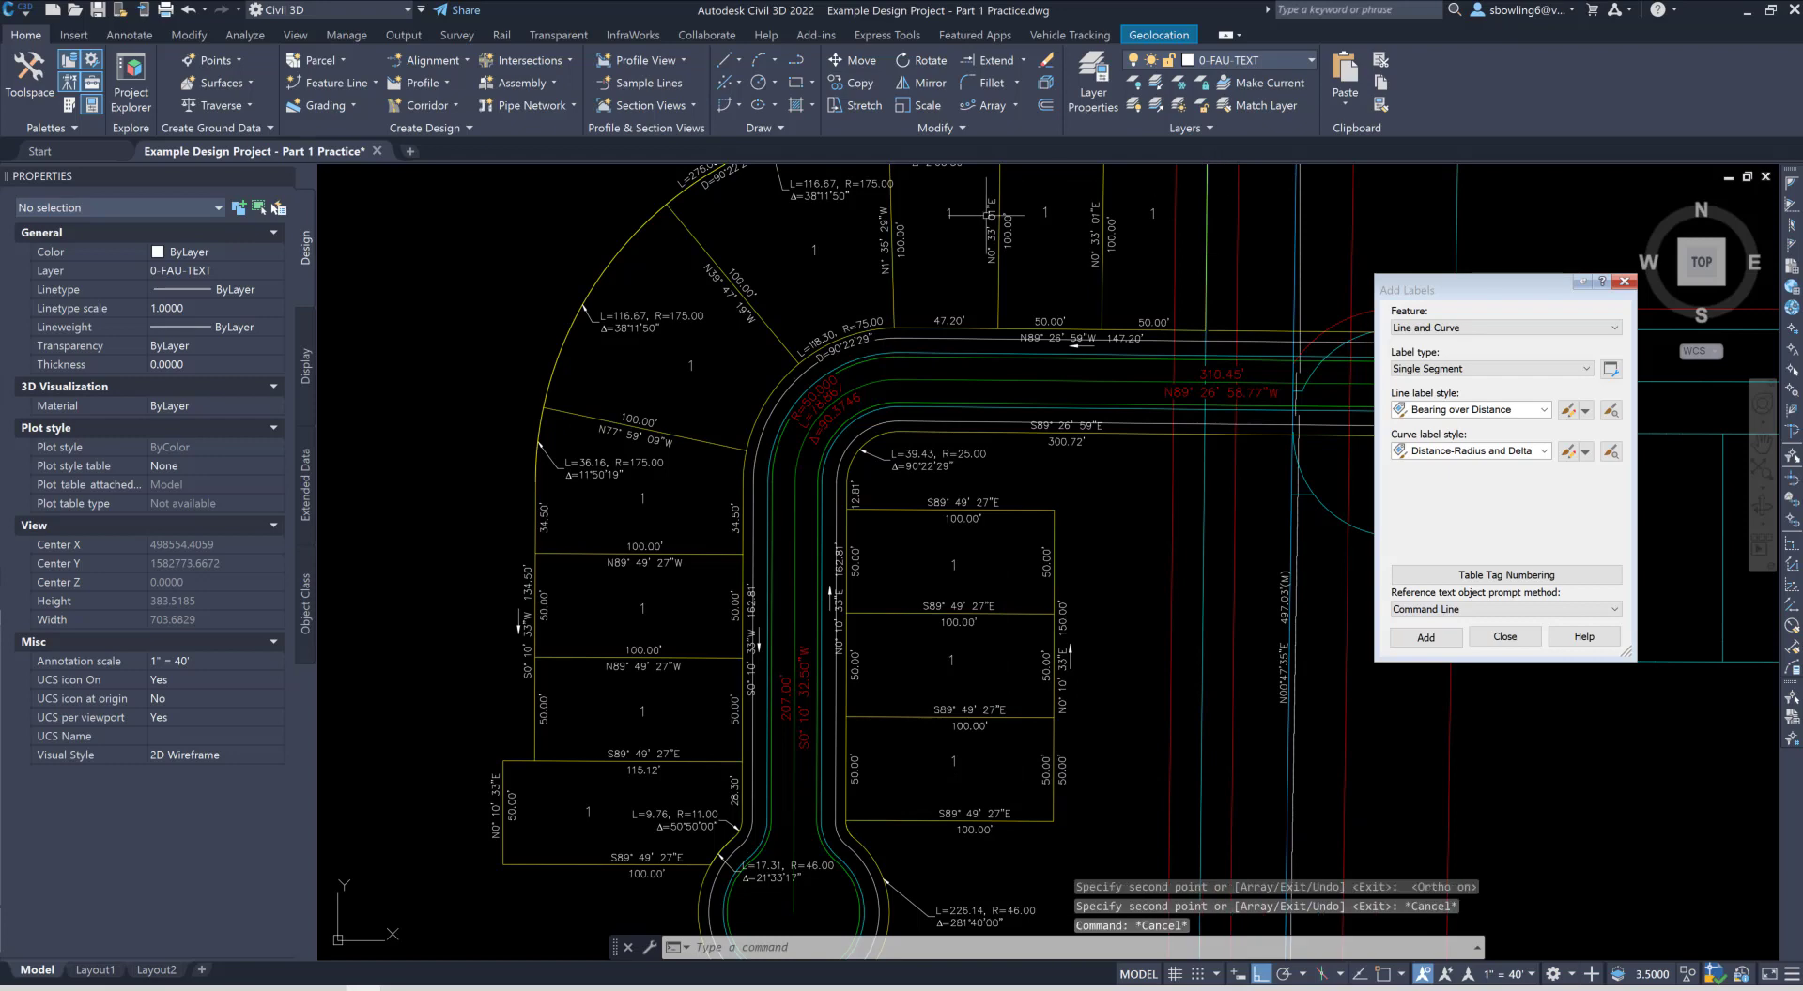
Step: Change the number text in the second 50.00' lot from the east, north of STREET A, to 2
{"action": "left_click", "coordinate": [1048, 212]}
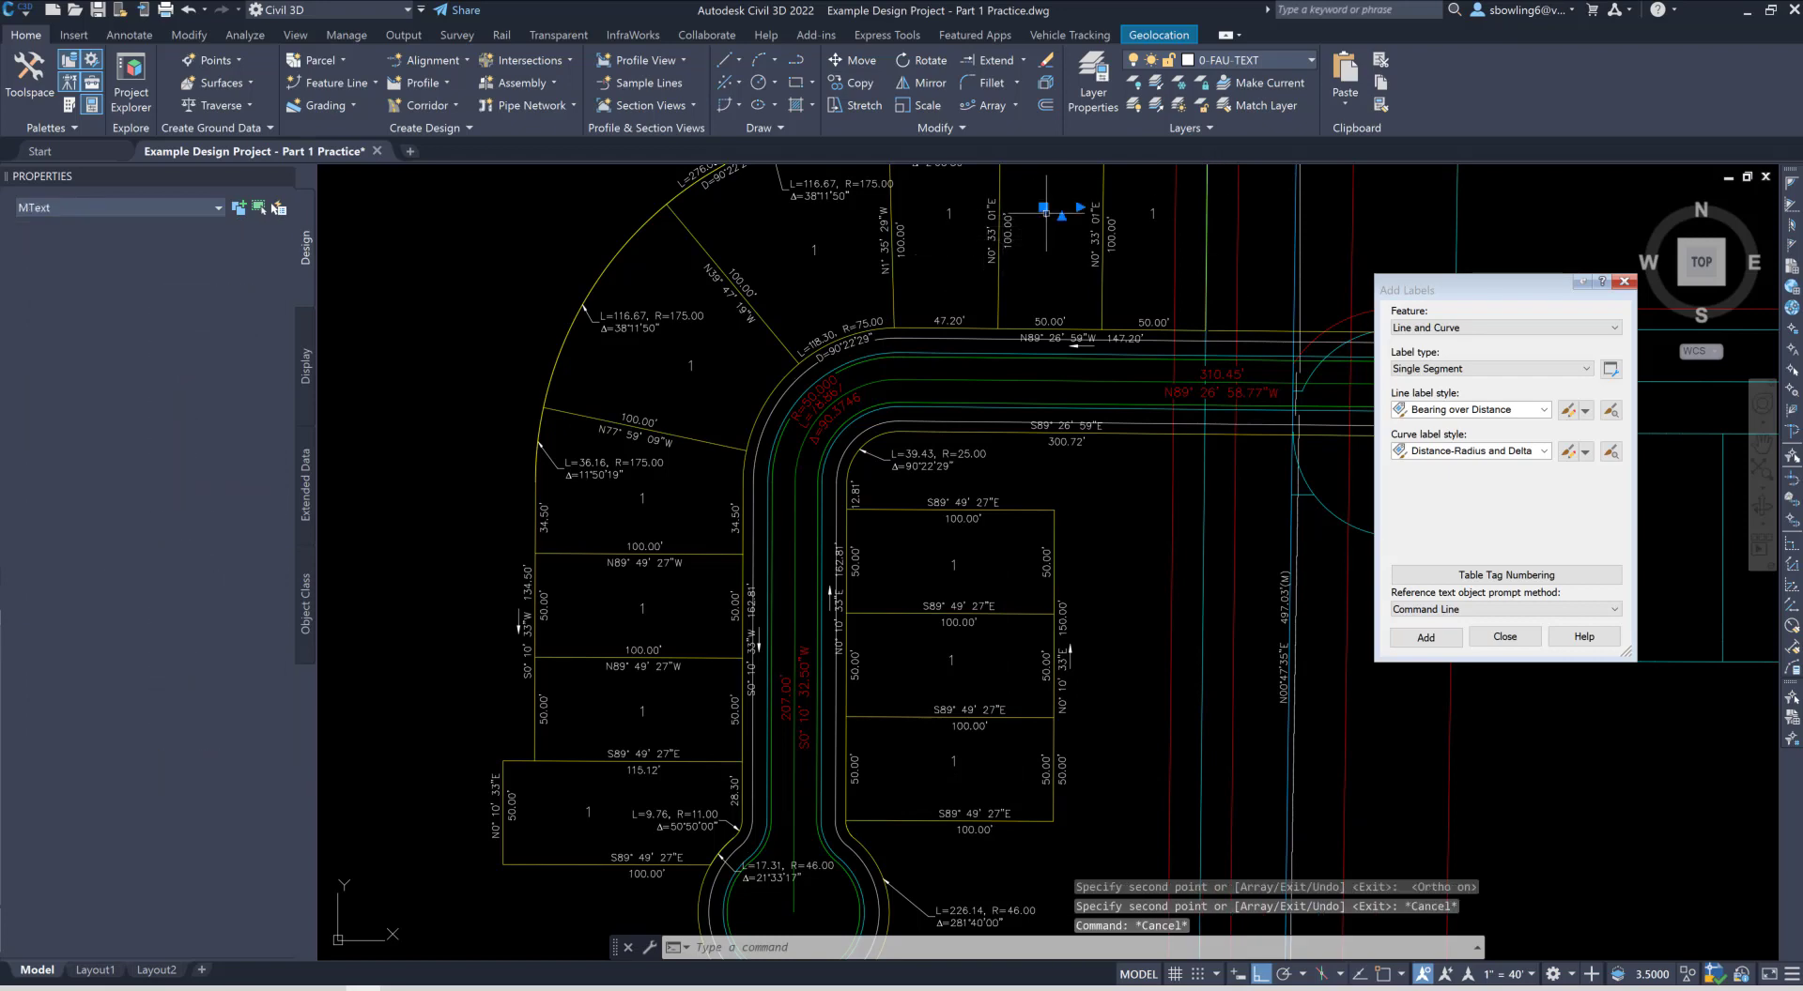
{"action": "left_click", "coordinate": [191, 469]}
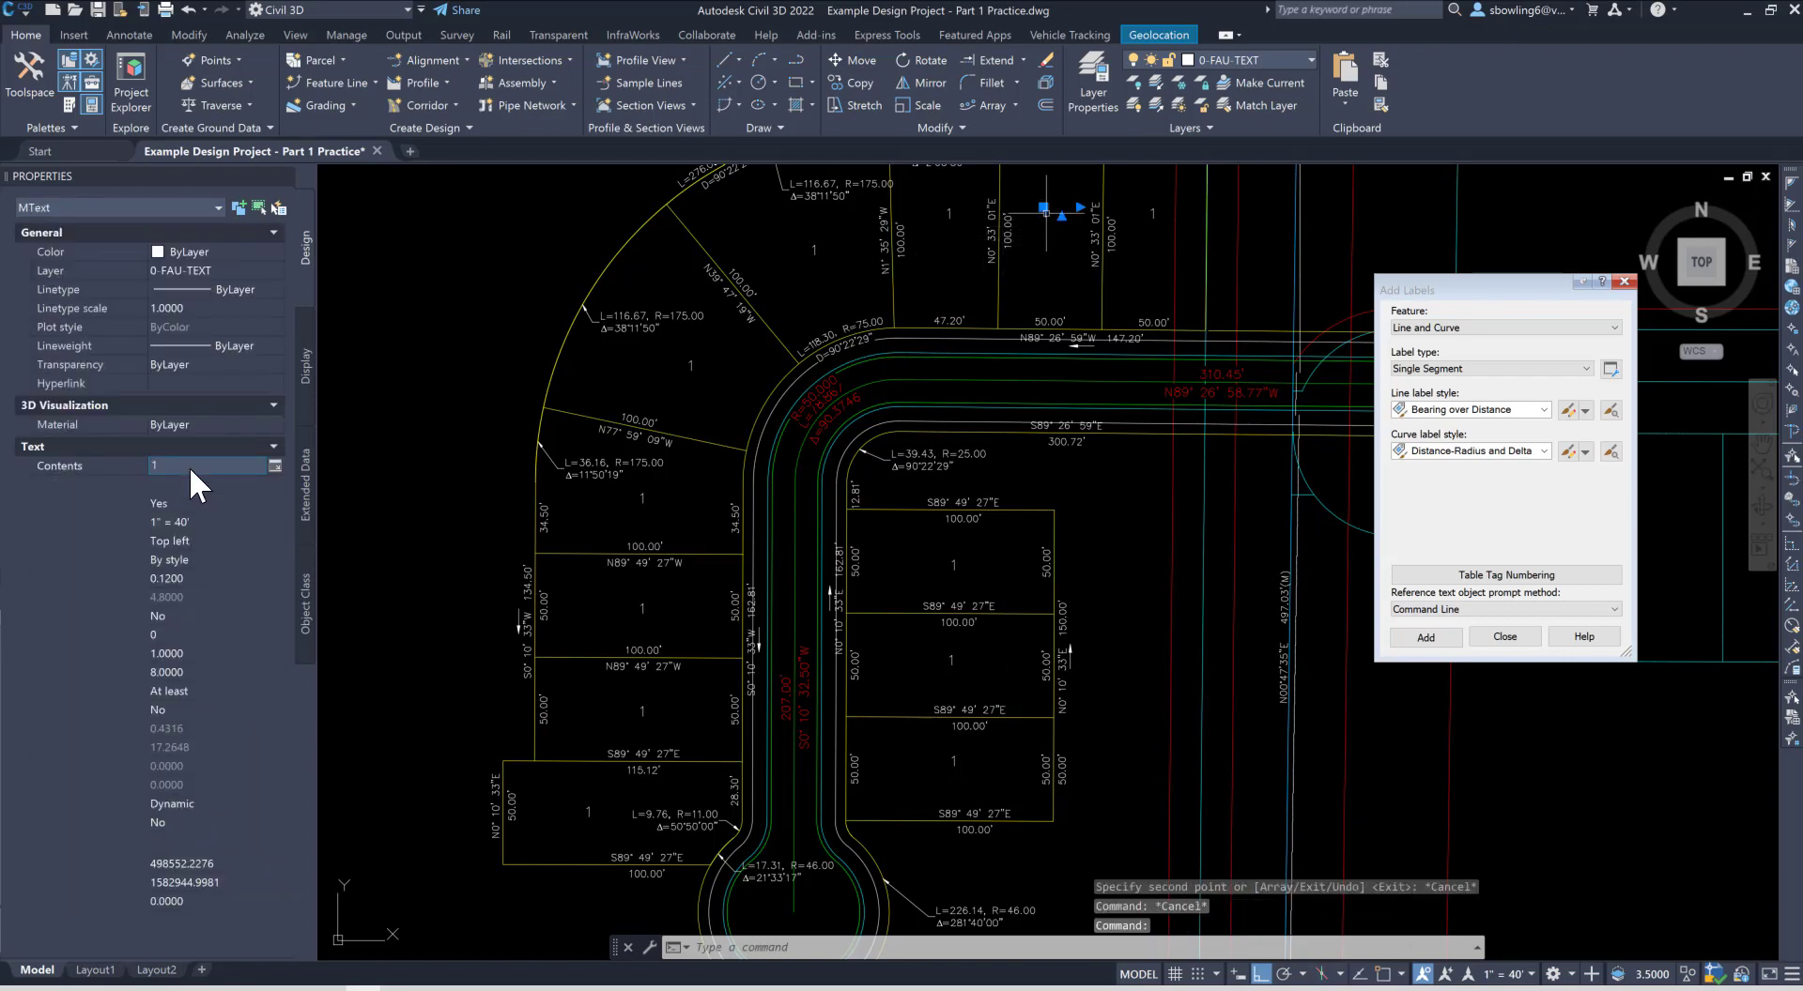
{"action": "left_click", "coordinate": [271, 466]}
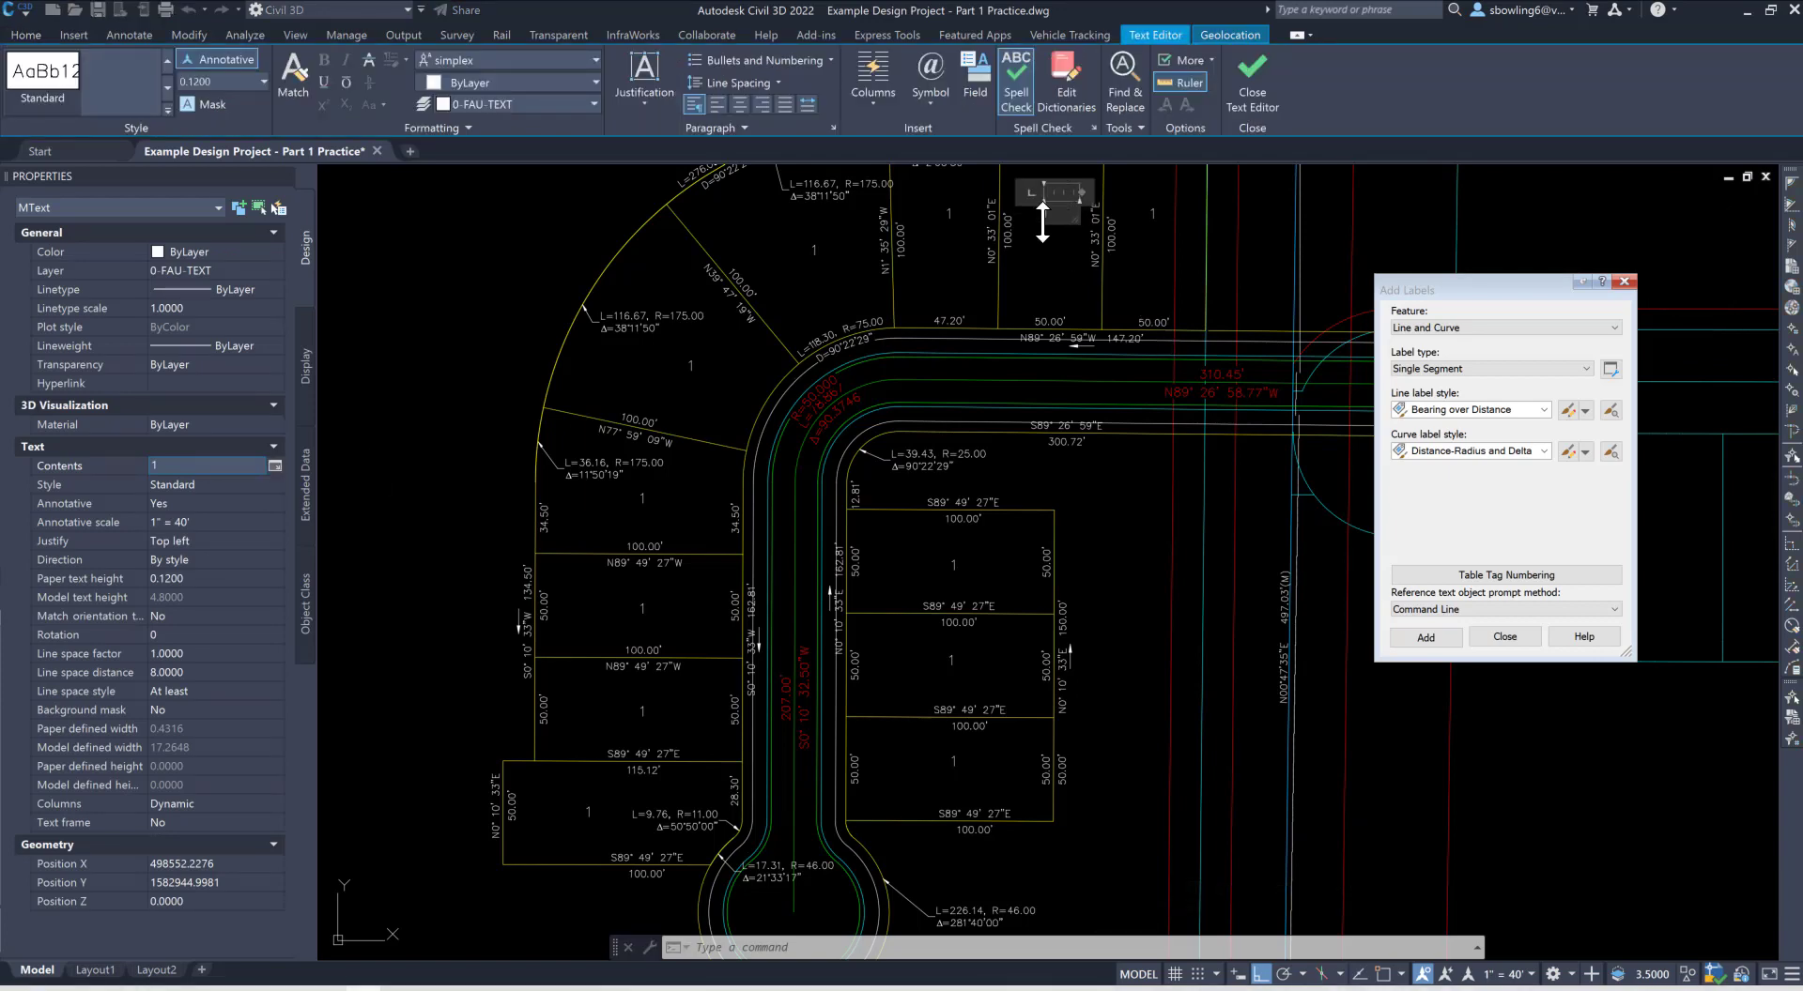
{"action": "type", "text": "2"}
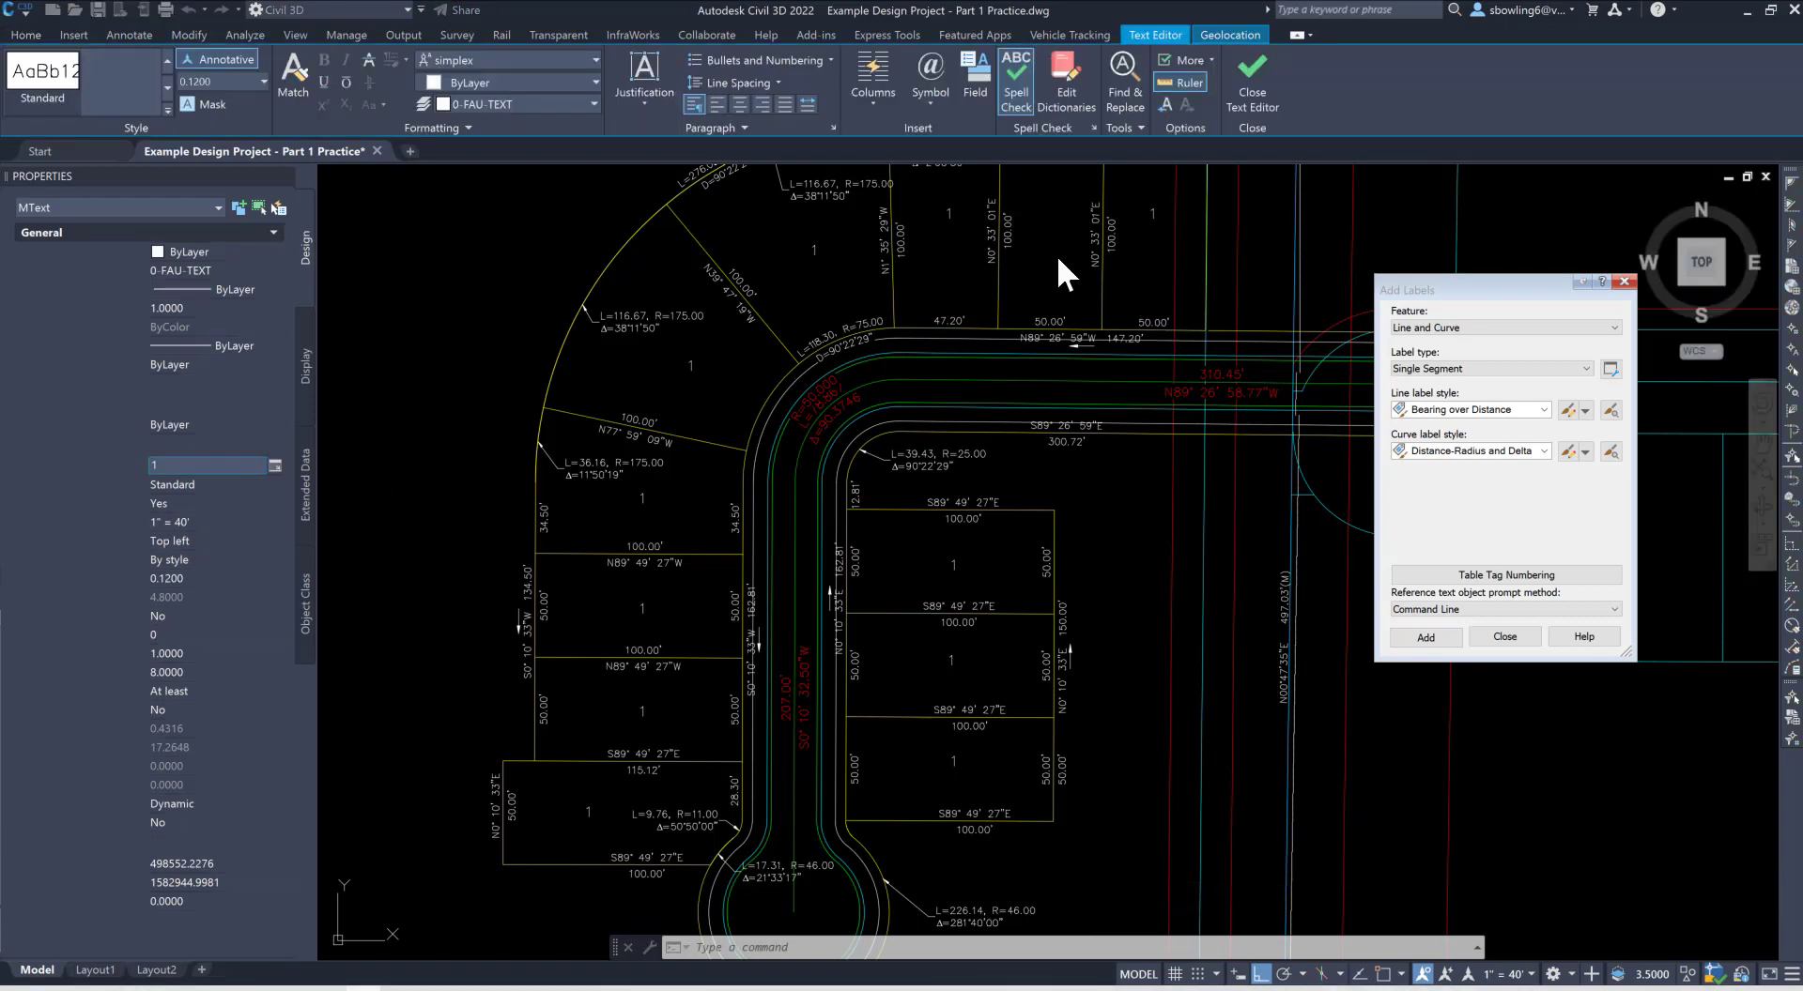
{"action": "left_click", "coordinate": [951, 223]}
{"action": "key", "text": "Escape"}
{"action": "key", "text": "Escape"}
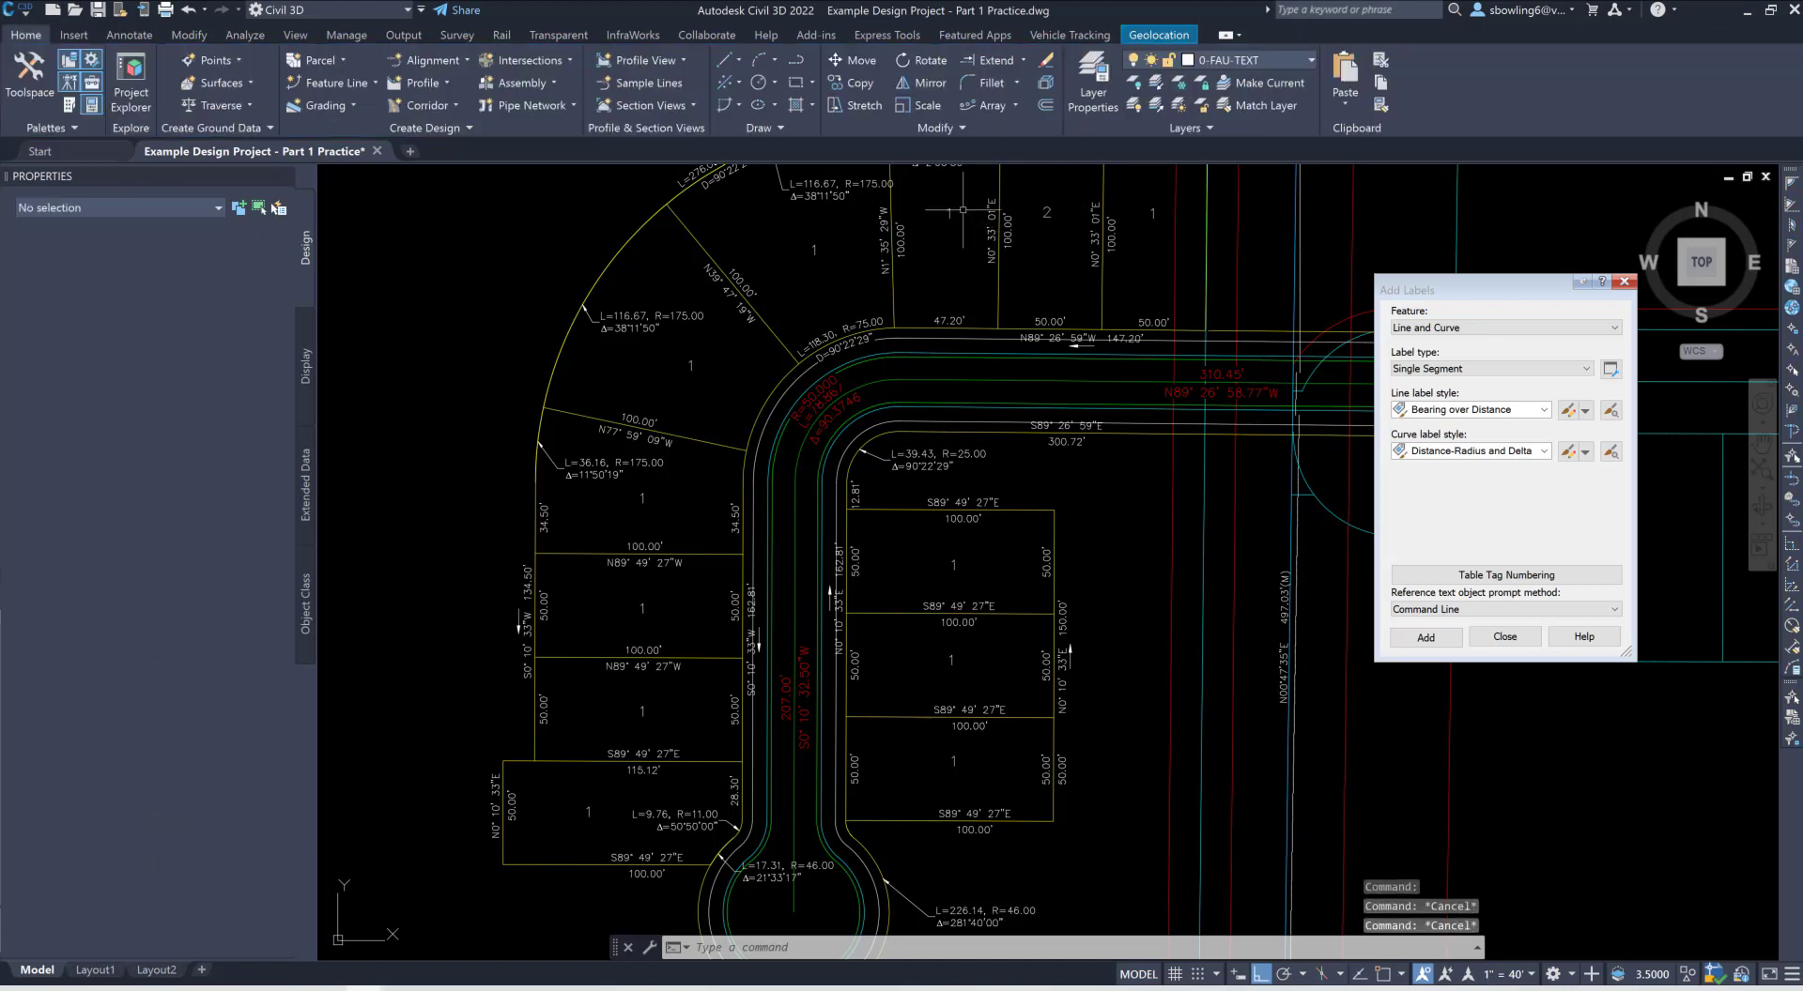
Step: Change the number text in the 47.20' lot north of STREET A to 3
{"action": "left_click", "coordinate": [950, 215]}
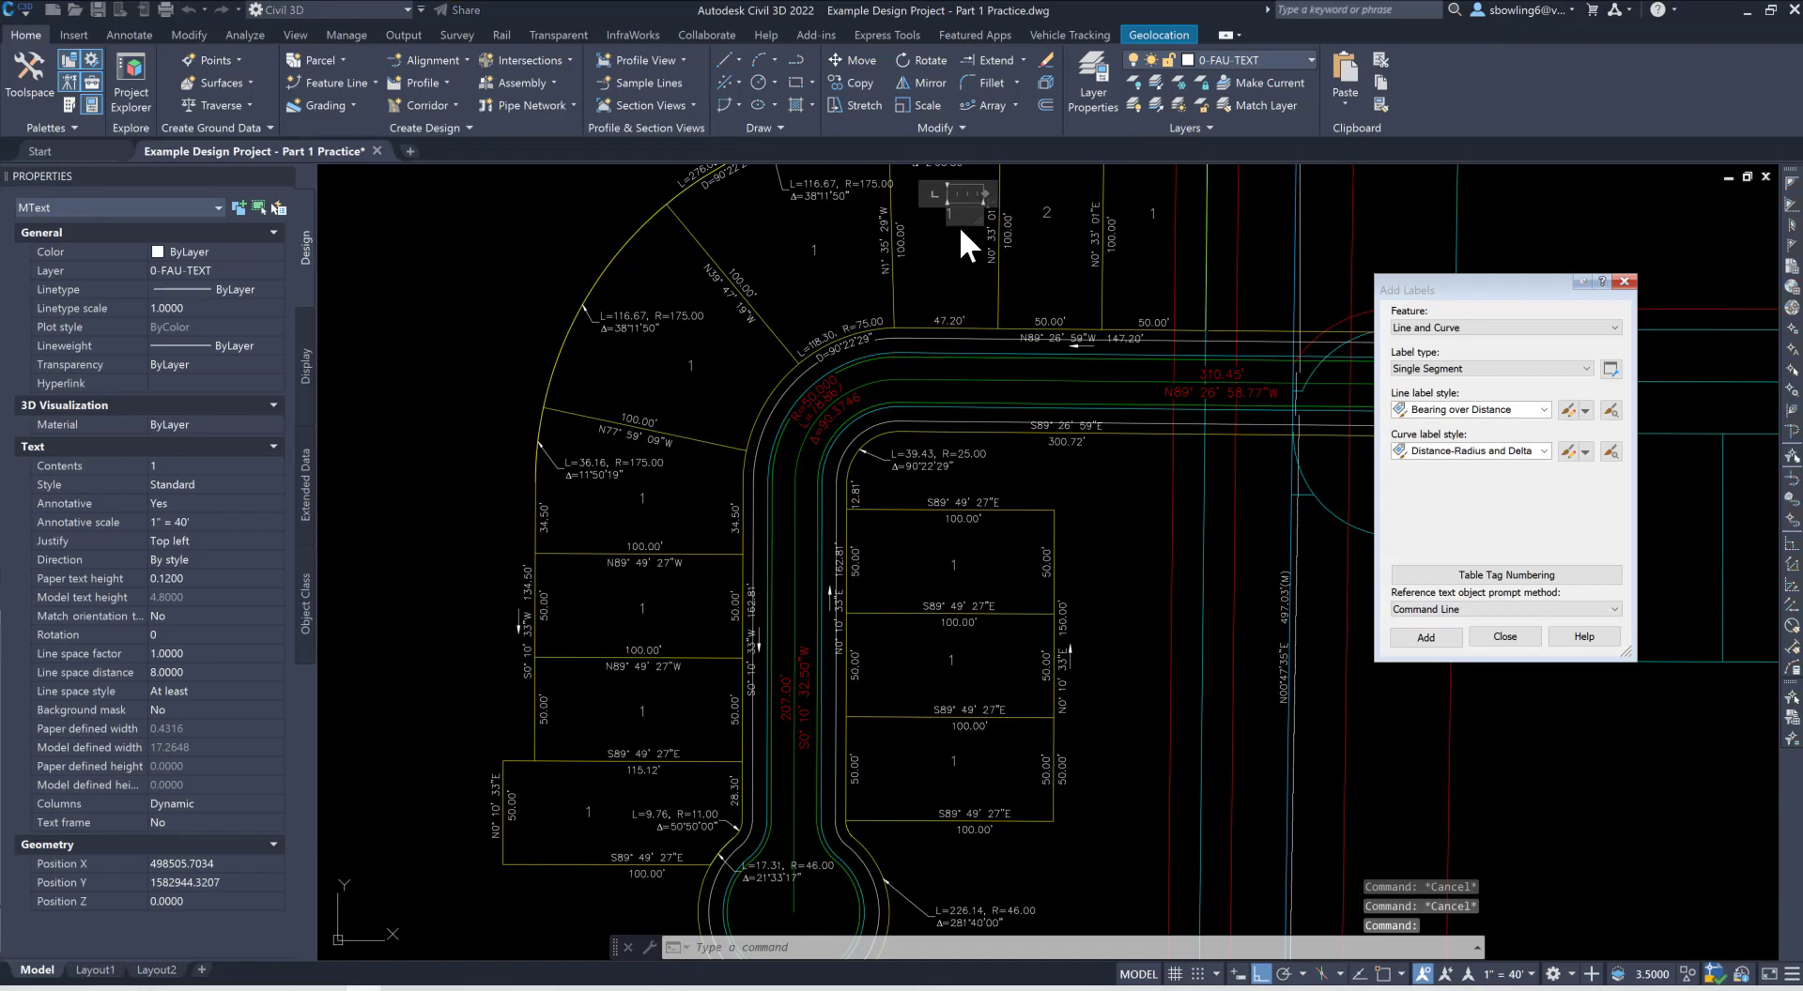
{"action": "double_click", "coordinate": [959, 225]}
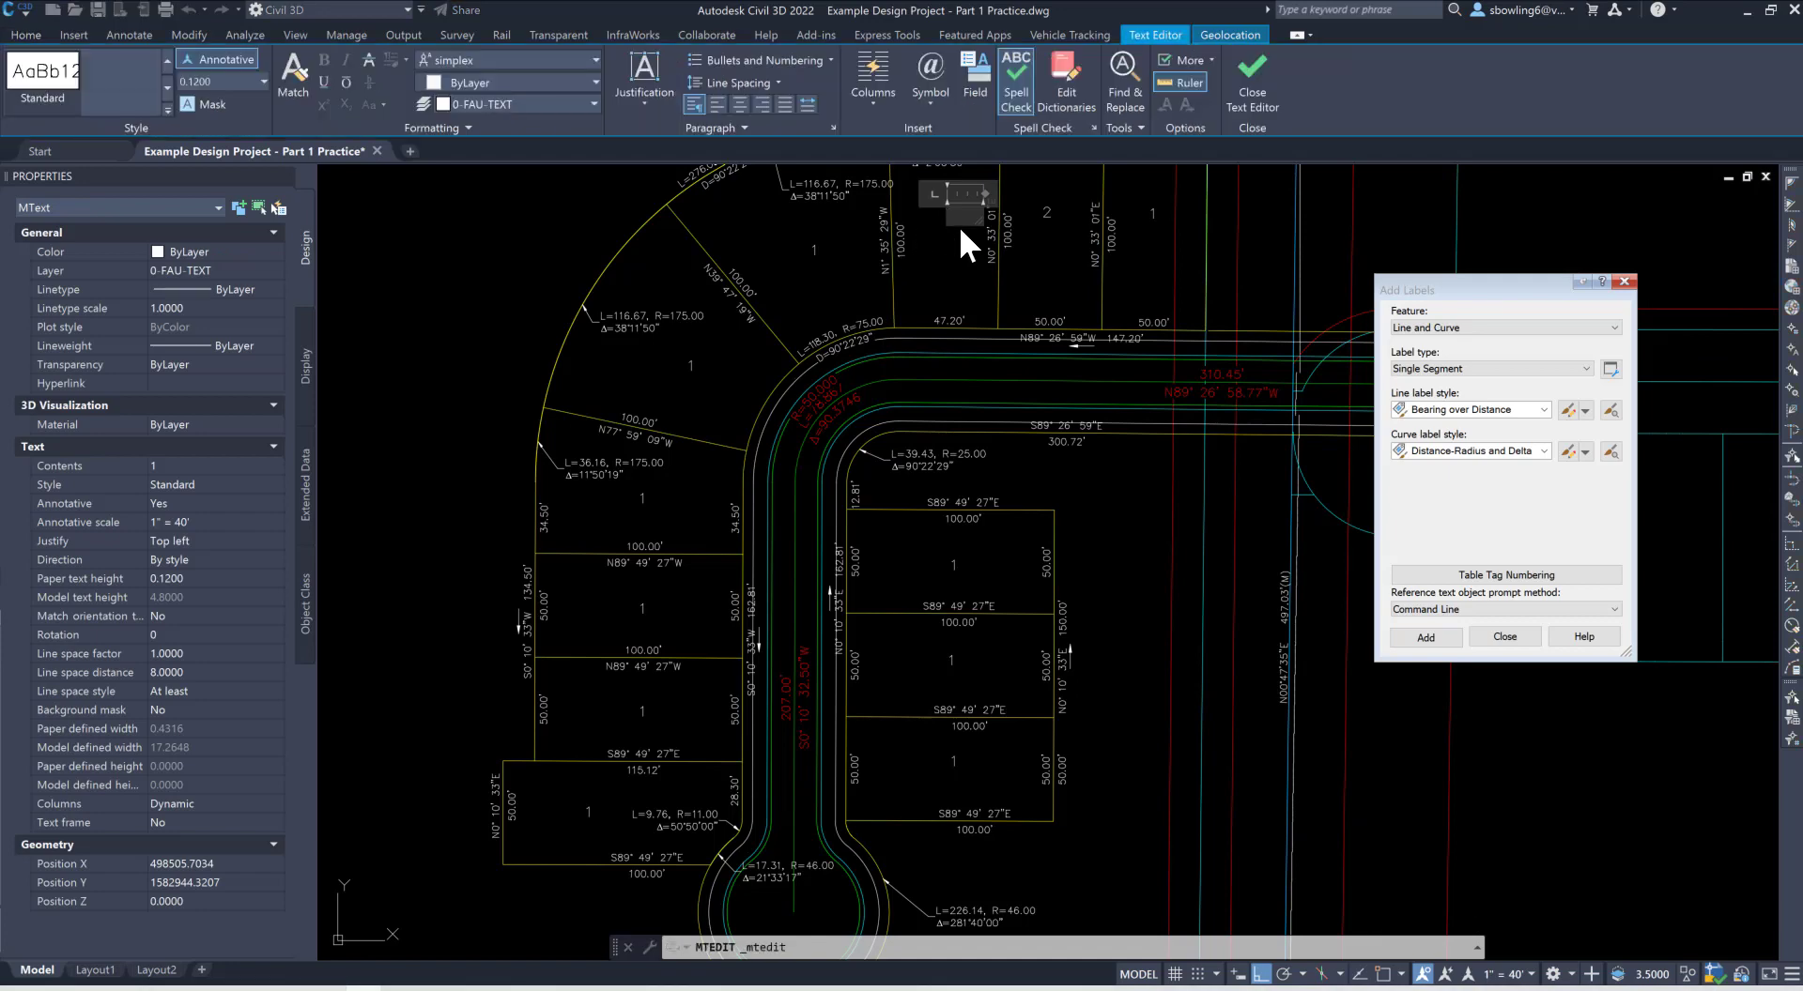
{"action": "left_click", "coordinate": [952, 301]}
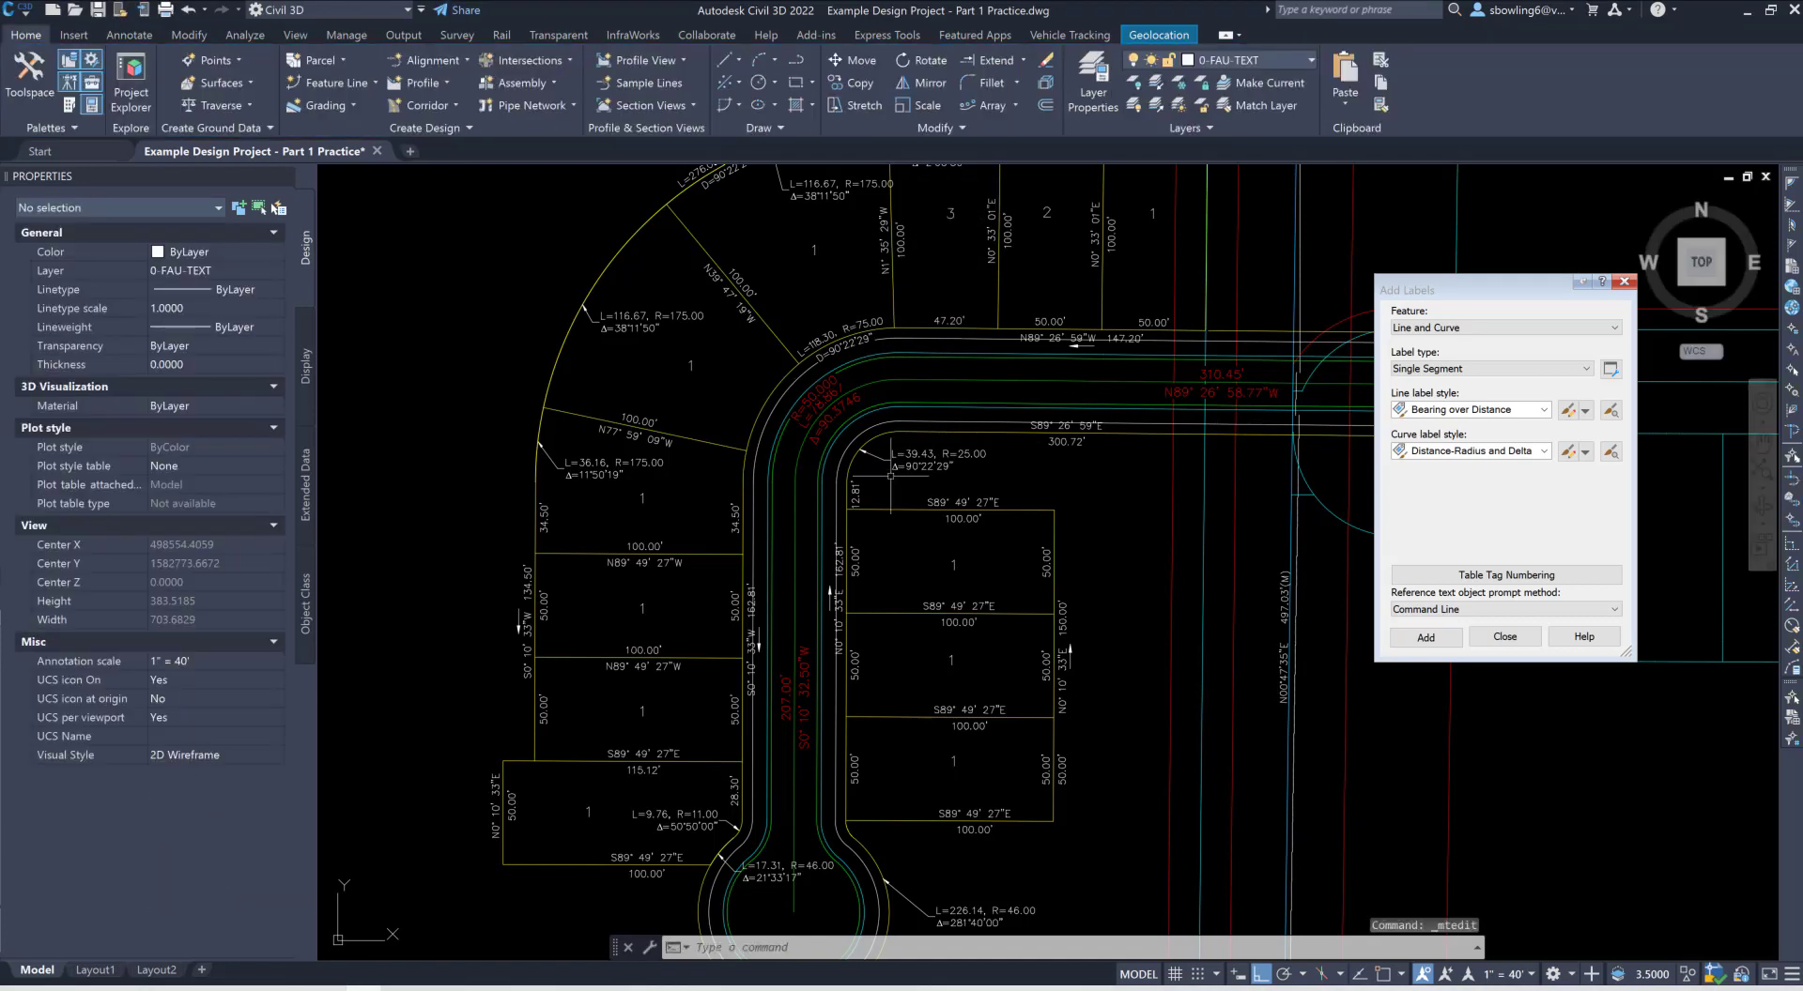
{"action": "key", "text": "Escape"}
Step: Freeze STREET A's curb, edge-of-pavement and sidewalk linework layers, 0-FAU-BOC, 0-FAU-EOP and 0-FAU-SW, by picking their lines
{"action": "left_click", "coordinate": [1180, 82]}
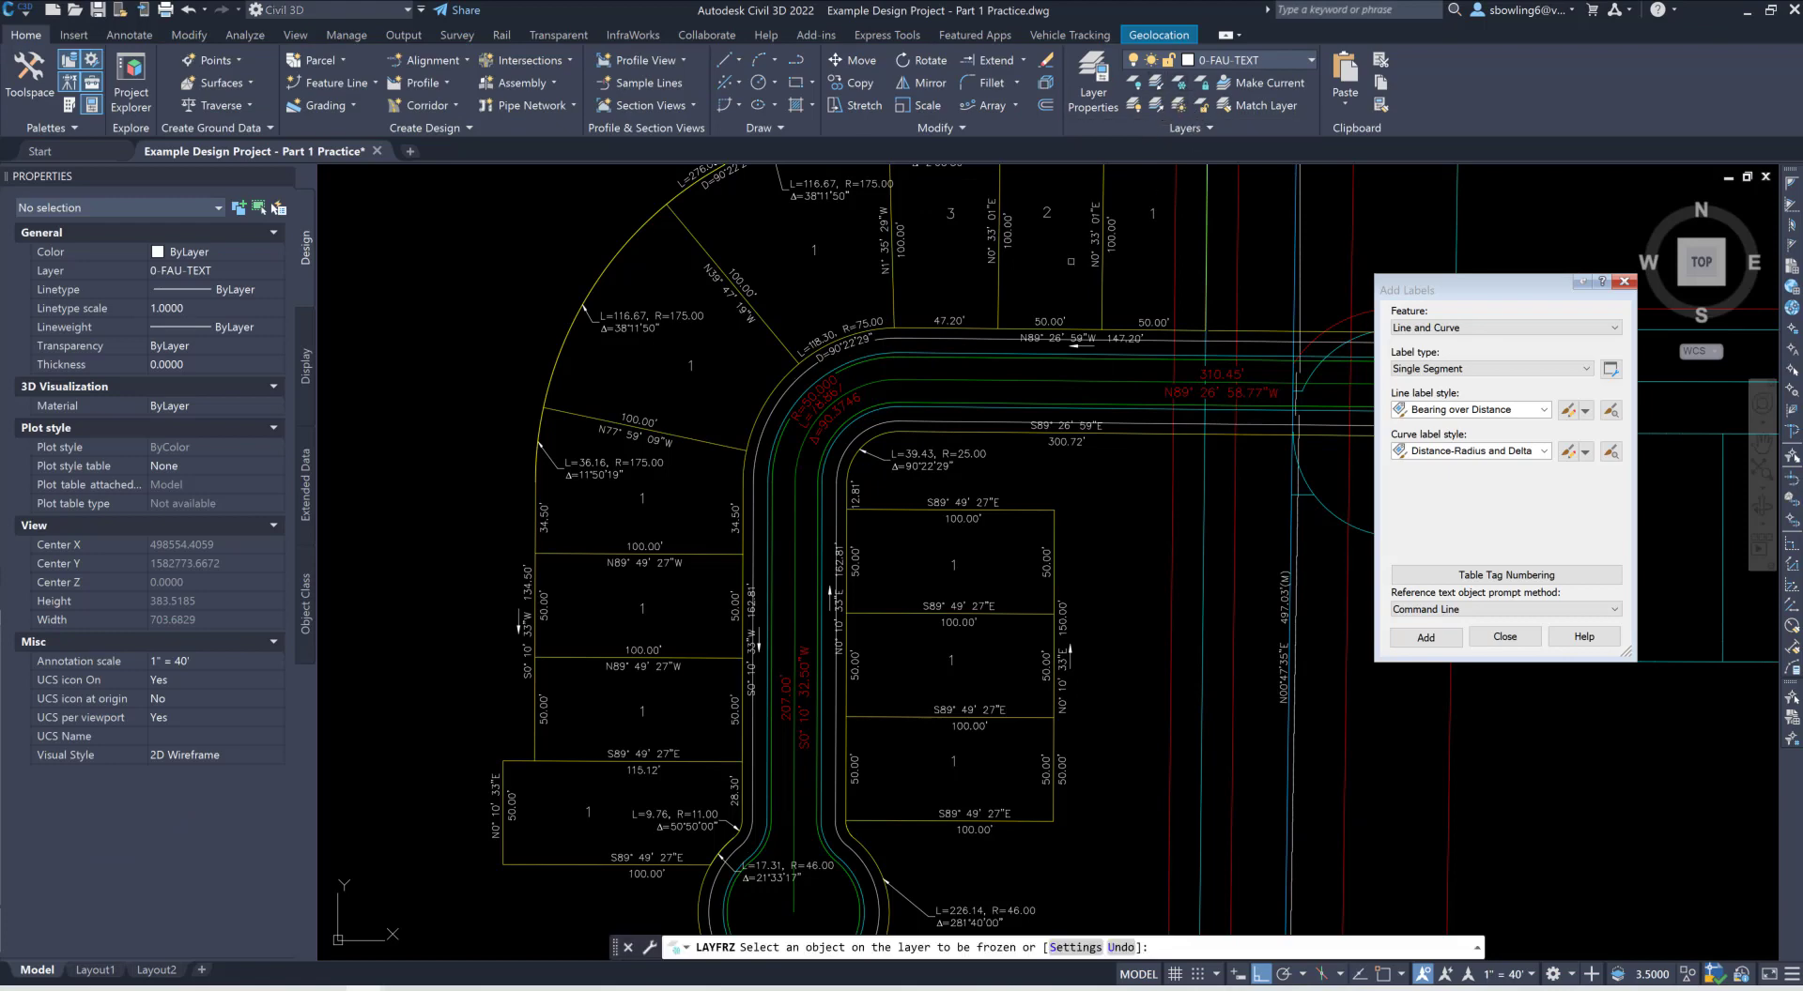
{"action": "left_click", "coordinate": [981, 355]}
{"action": "left_click", "coordinate": [980, 356]}
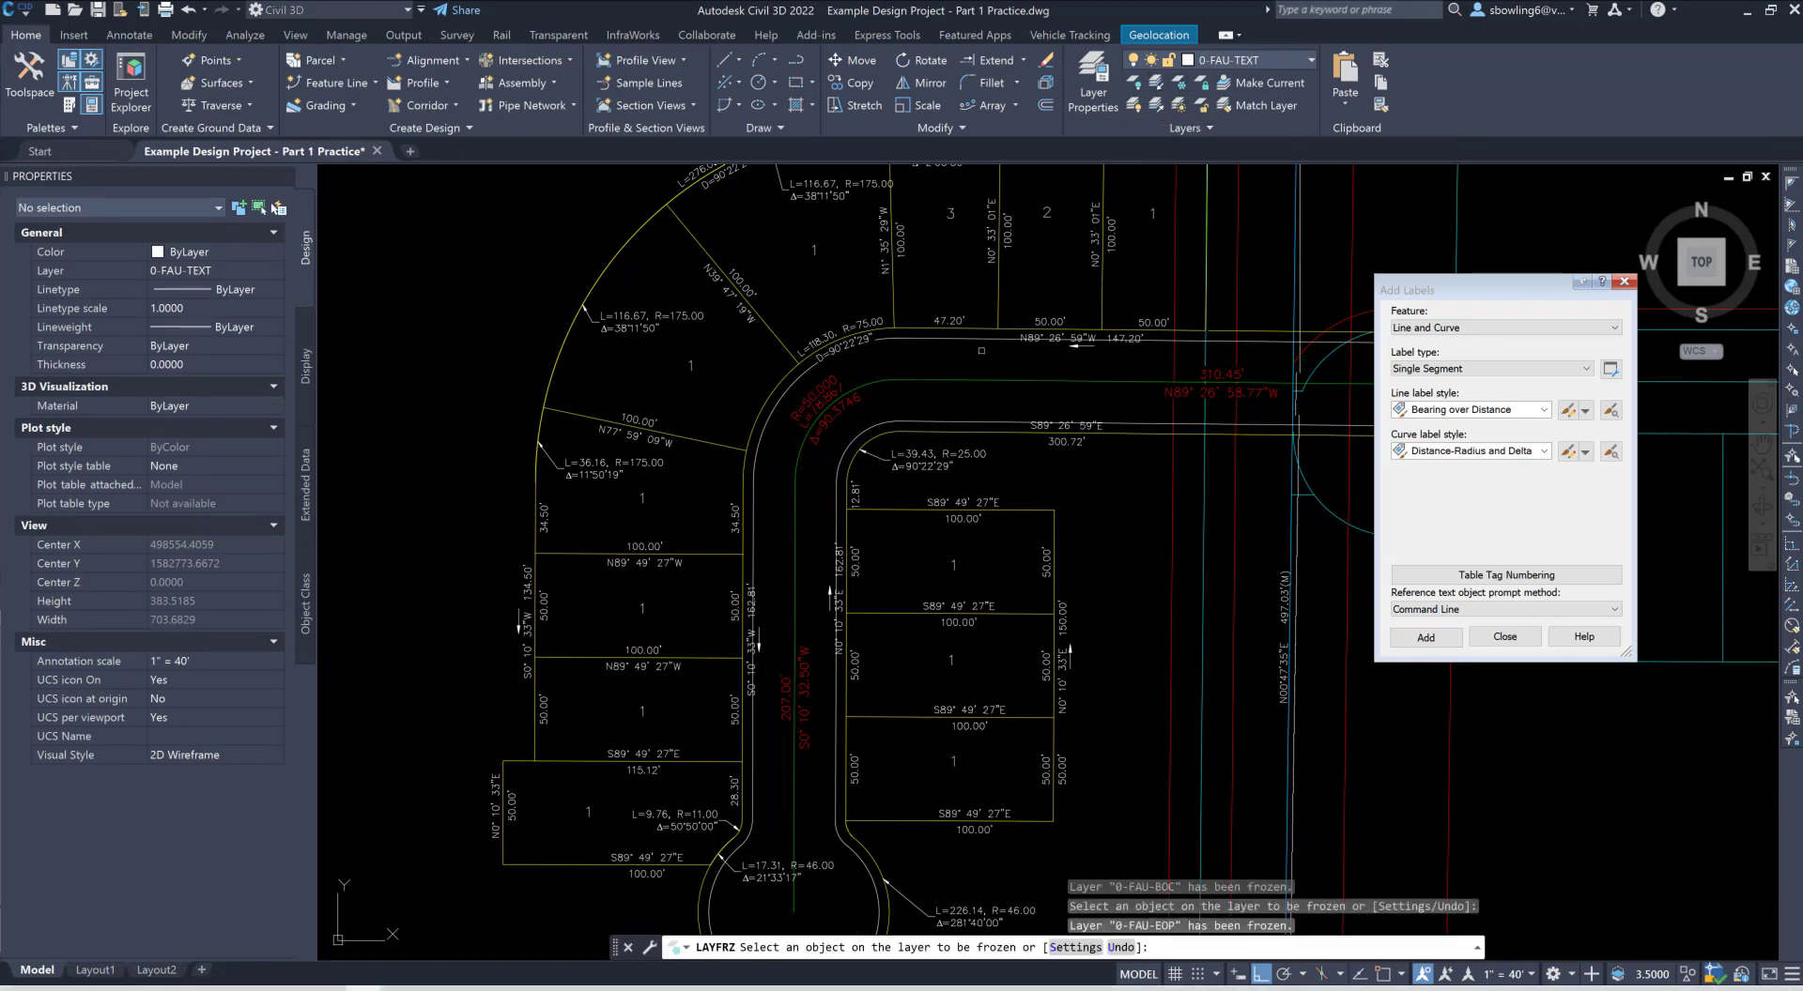
{"action": "scroll", "coordinate": [976, 391], "scroll_direction": "down", "scroll_amount": 2}
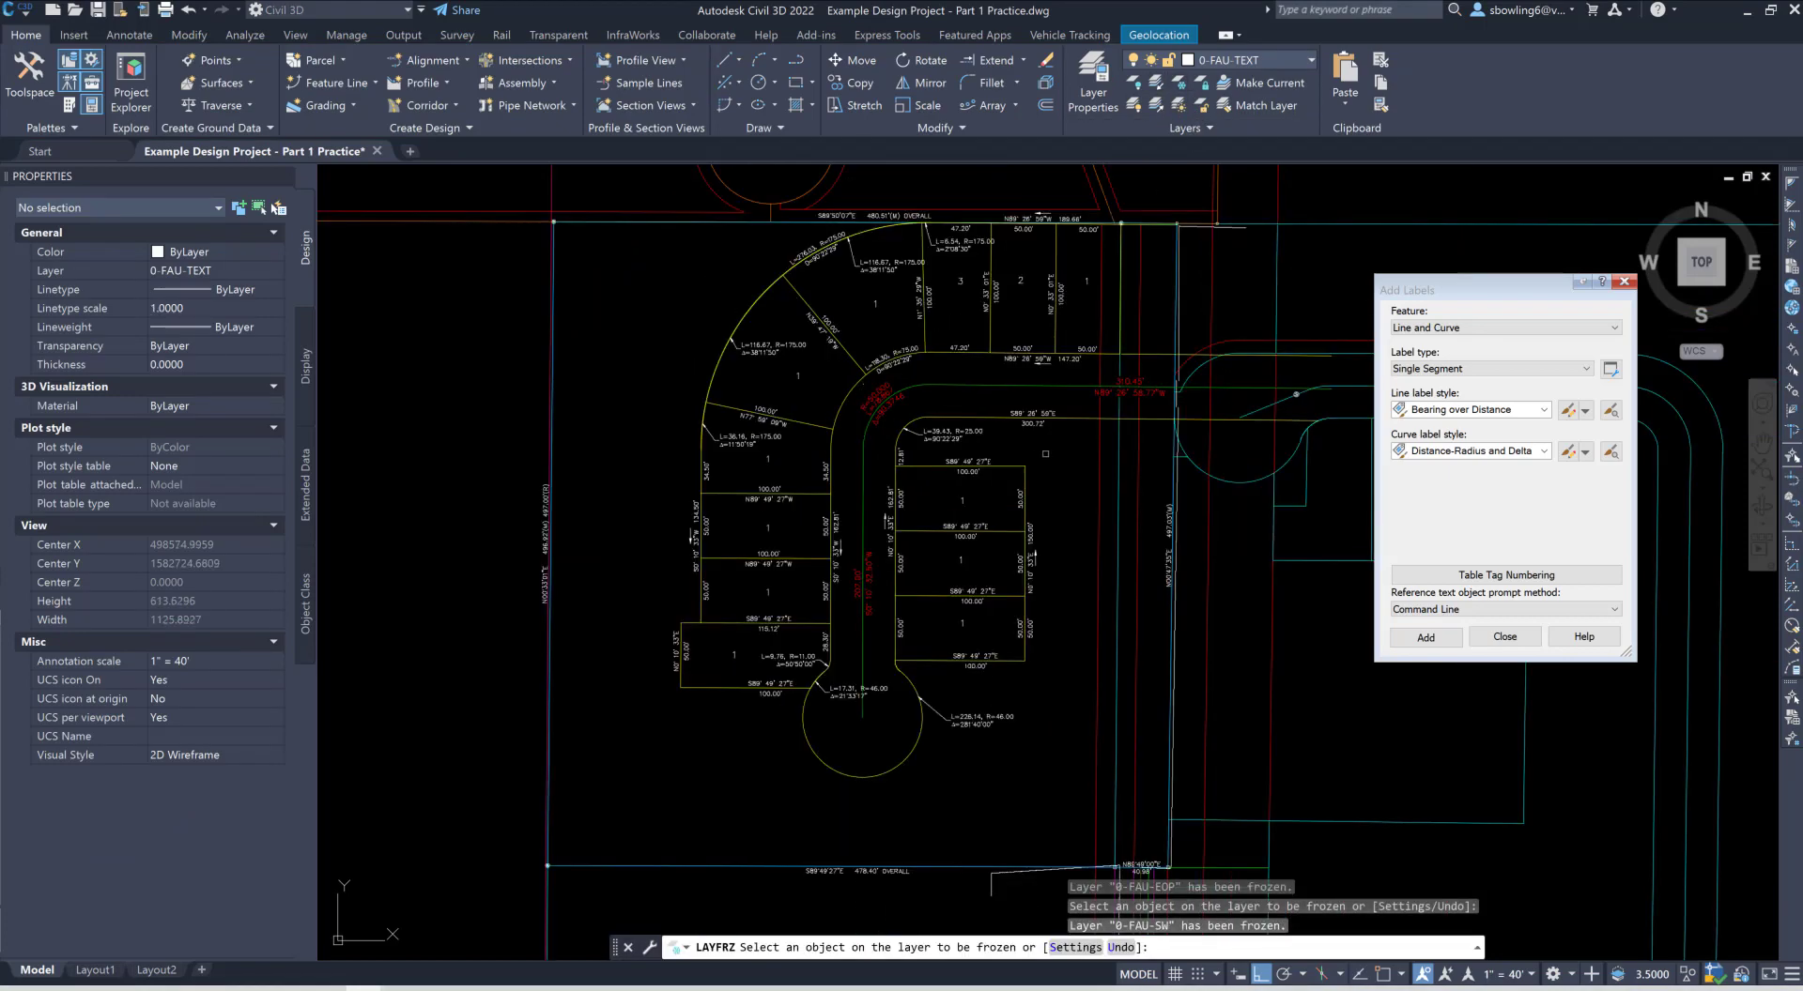
{"action": "key", "text": "Escape"}
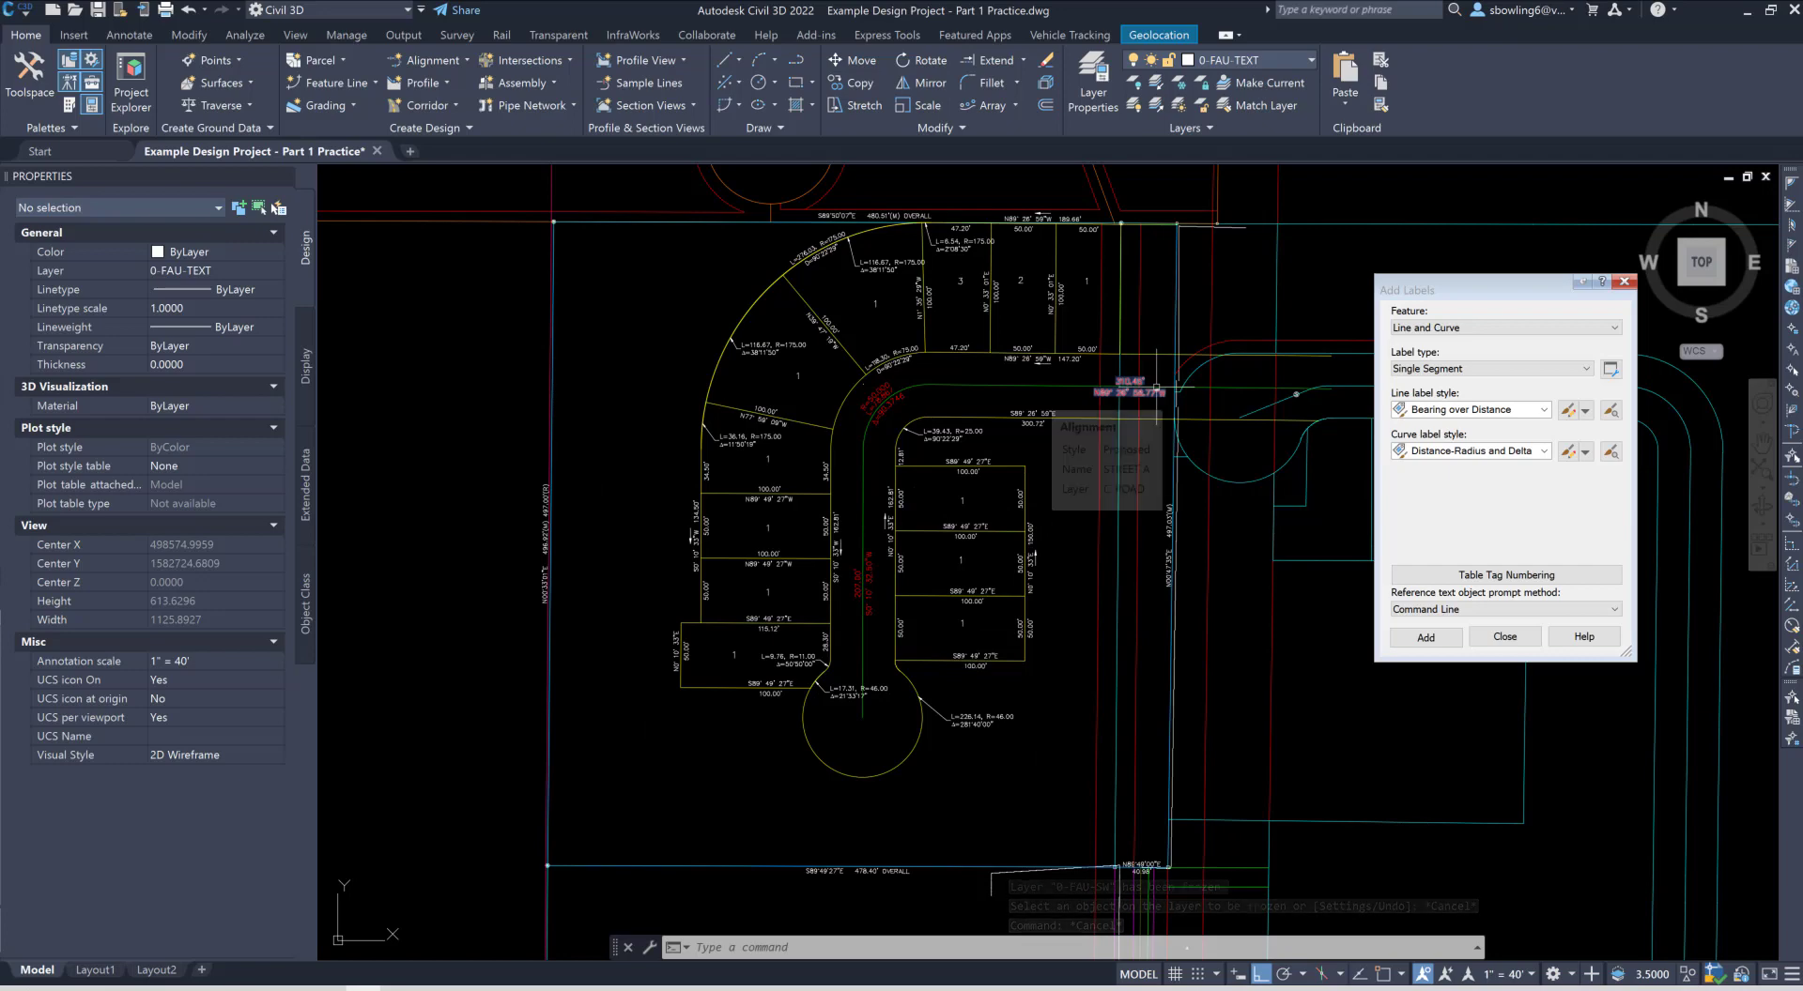
Step: Close the Add Labels dialog and switch to the Layout1 sheet
{"action": "scroll", "coordinate": [1163, 380], "scroll_direction": "up", "scroll_amount": 2}
{"action": "scroll", "coordinate": [1156, 386], "scroll_direction": "down", "scroll_amount": 2}
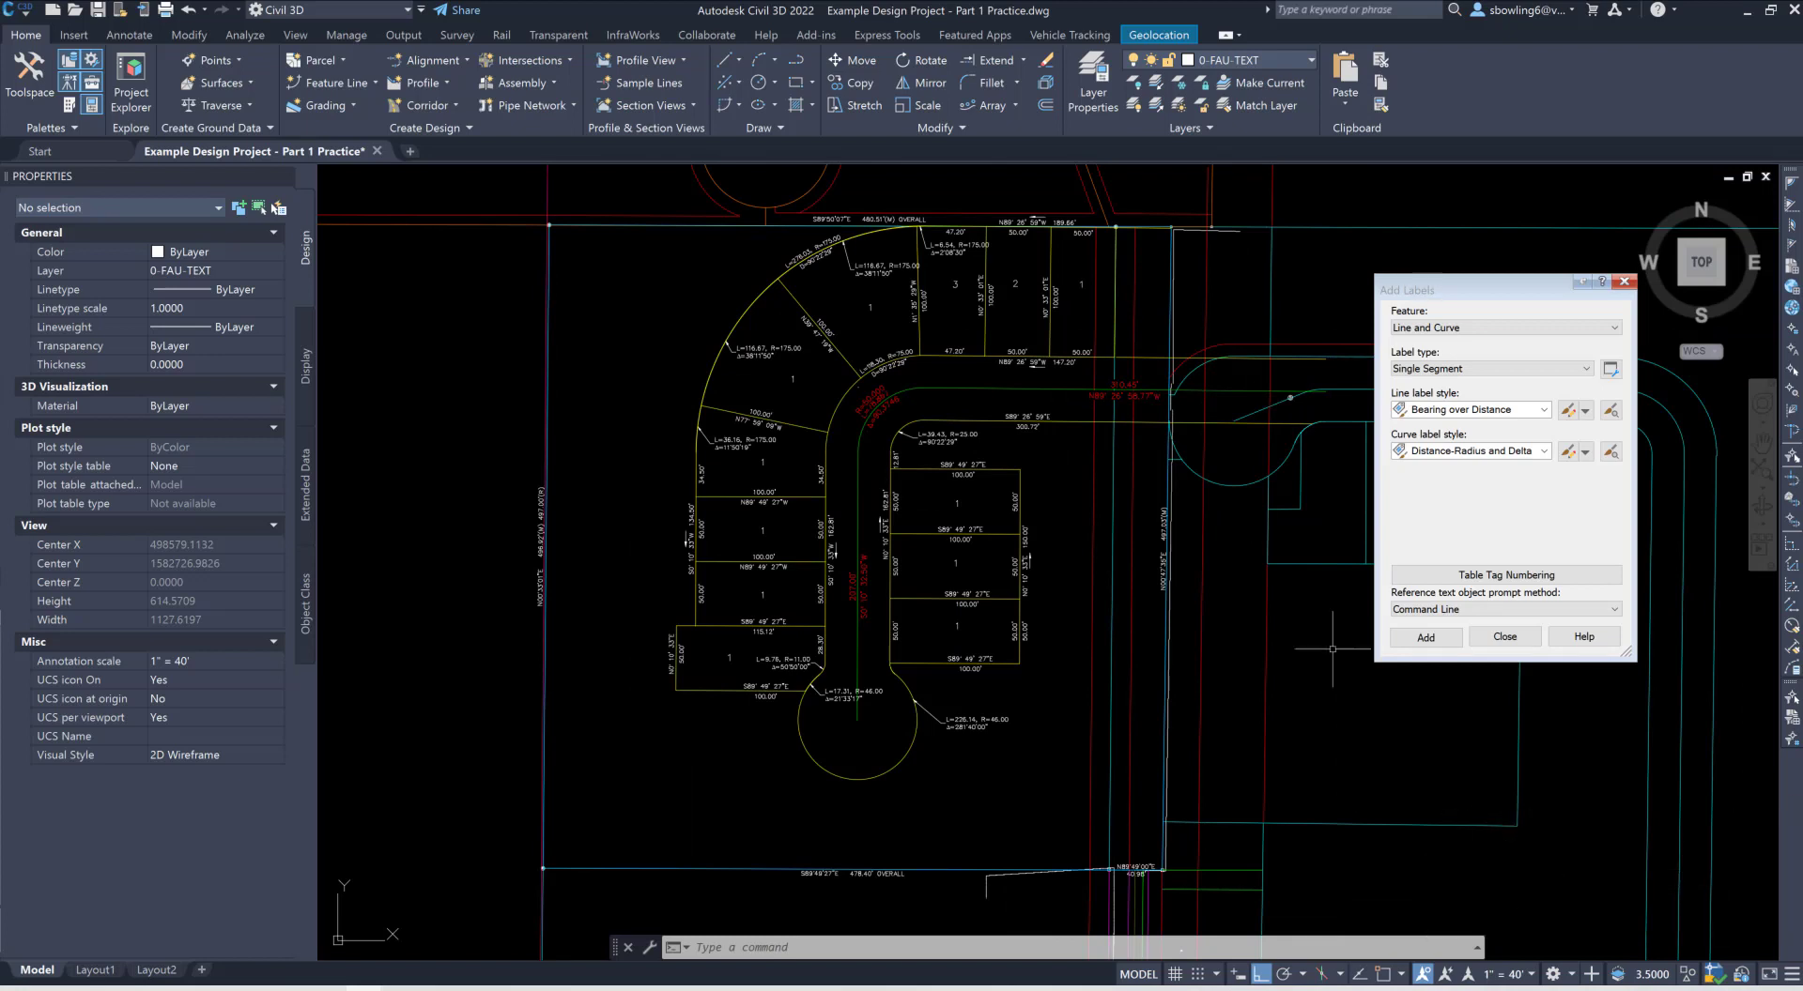
{"action": "mouse_move", "coordinate": [1496, 291]}
{"action": "left_mouse_down"}
{"action": "mouse_move", "coordinate": [1550, 327]}
{"action": "mouse_move", "coordinate": [1479, 184]}
{"action": "left_mouse_up"}
{"action": "key", "text": "Escape"}
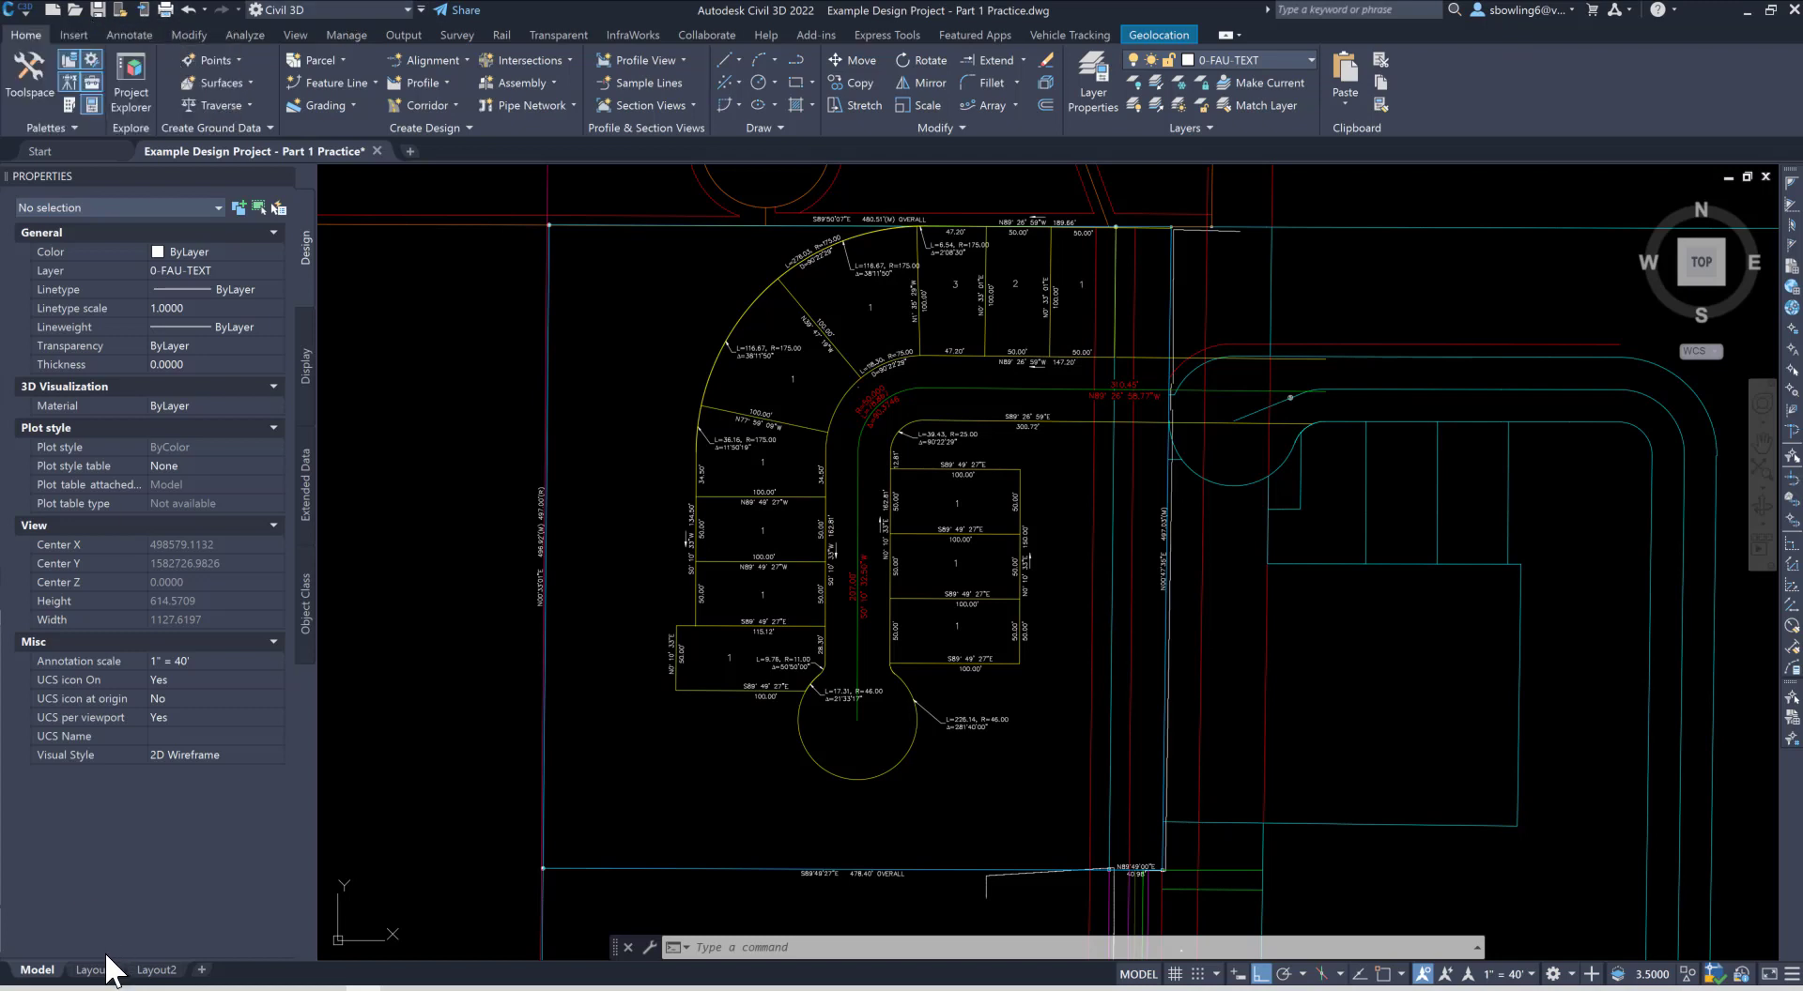
{"action": "mouse_move", "coordinate": [109, 976]}
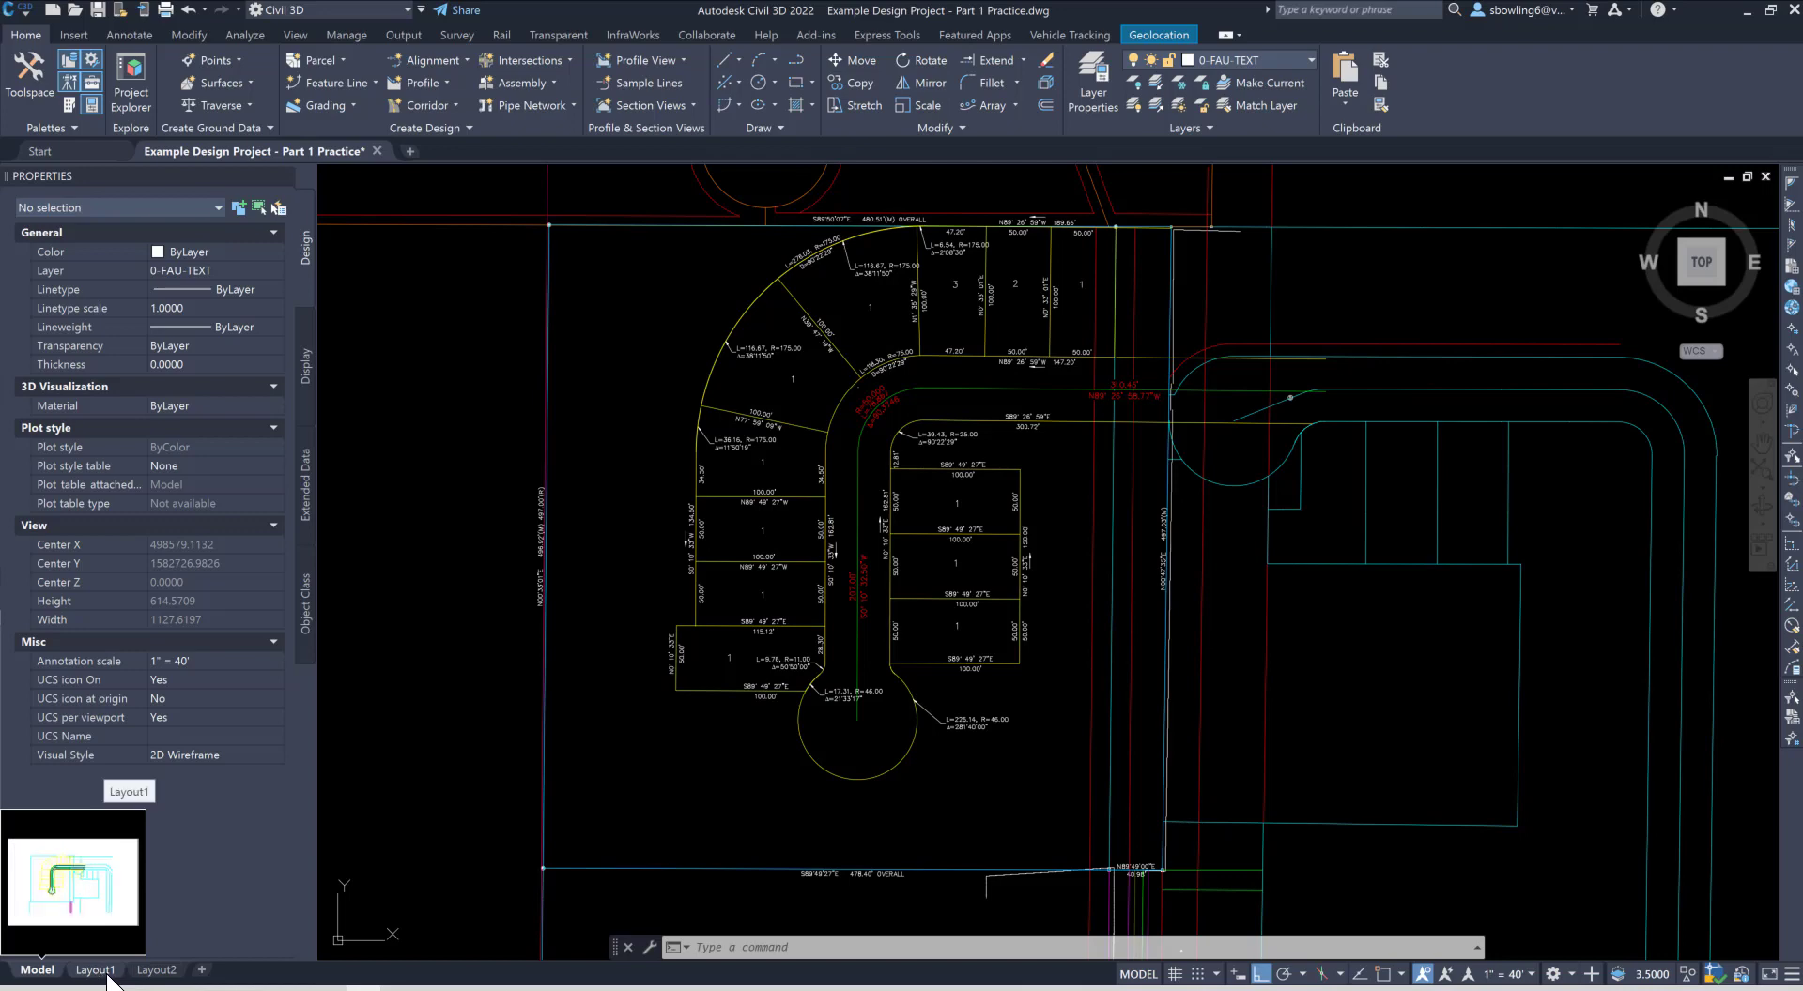
{"action": "left_click", "coordinate": [99, 970]}
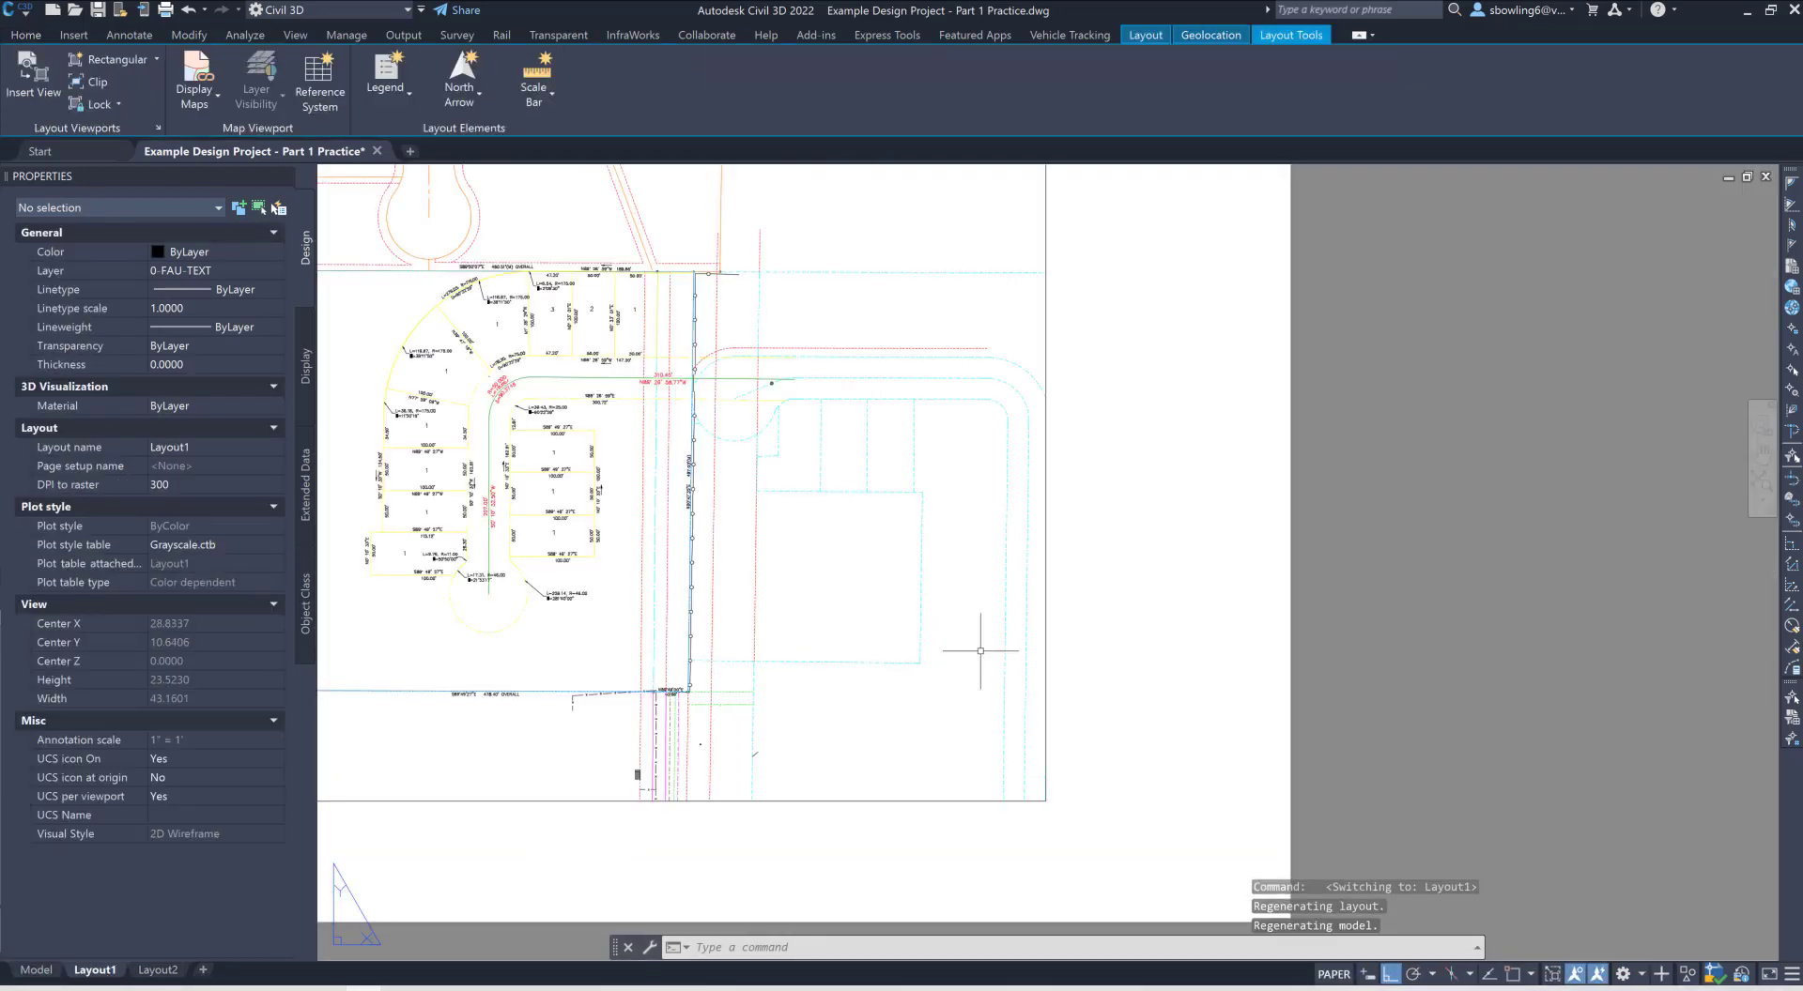
Step: Select the viewport on Layout1 to check its scale and display properties, and clear the selection
{"action": "scroll", "coordinate": [980, 649], "scroll_direction": "down", "scroll_amount": 2}
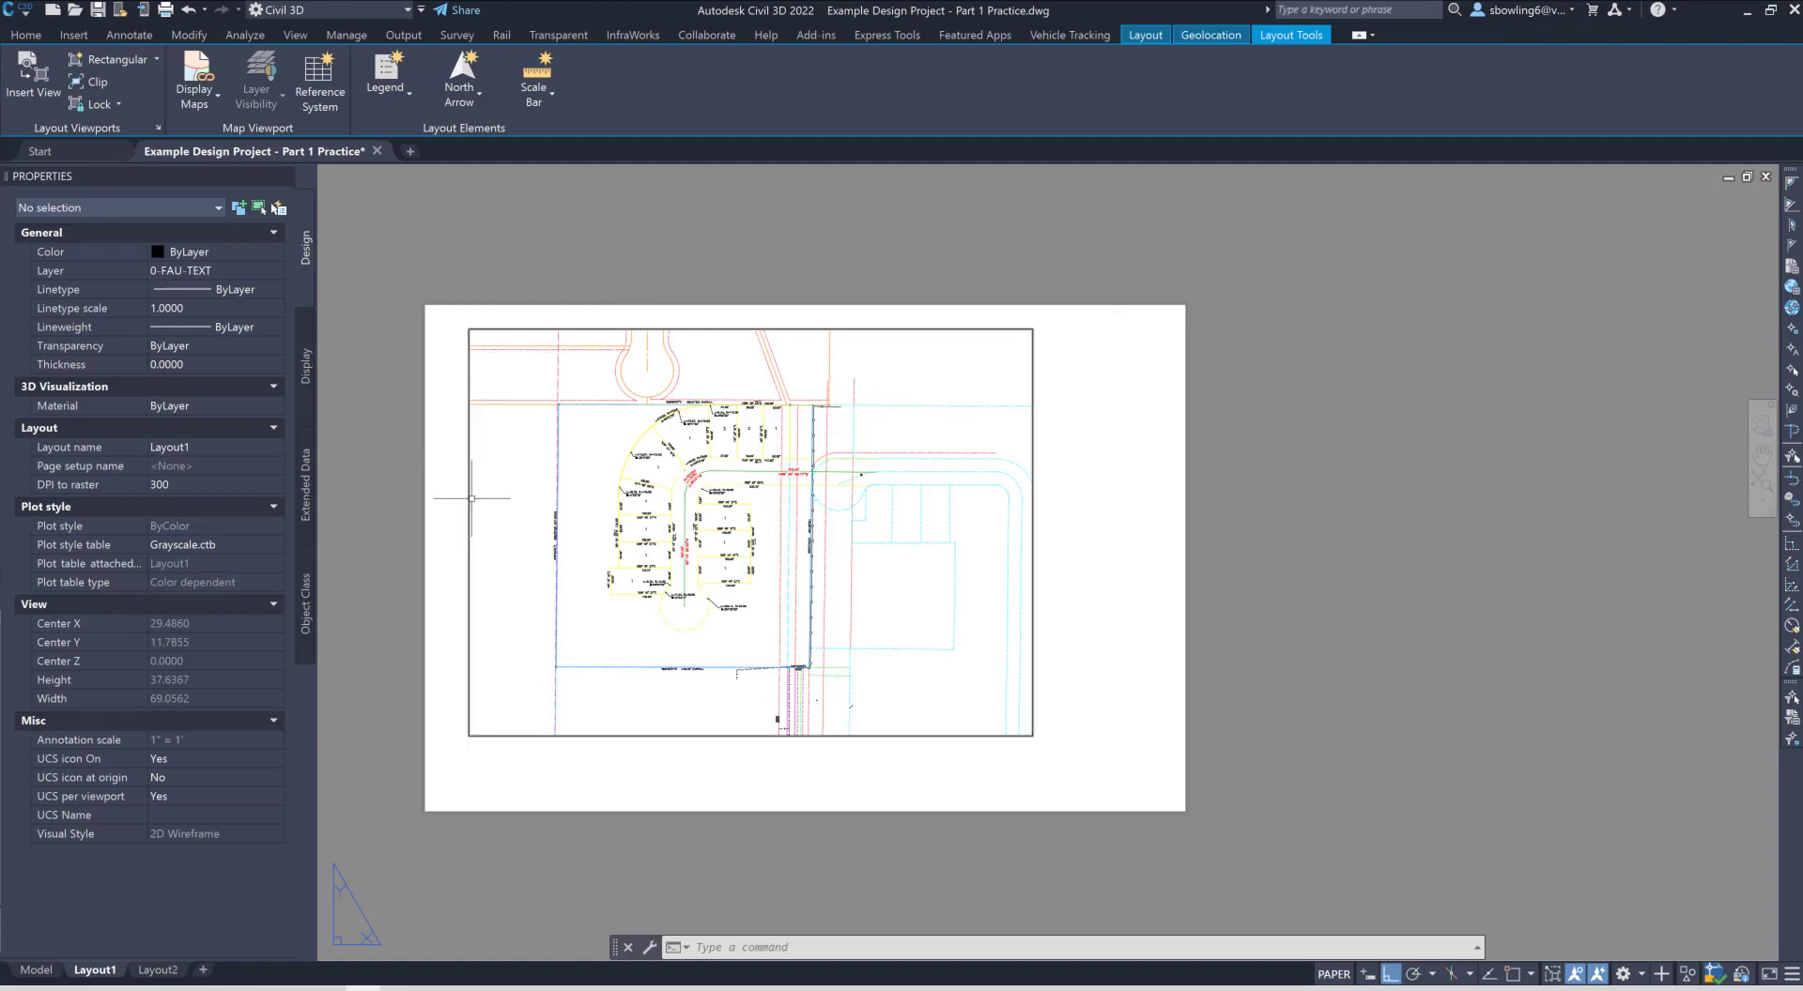
{"action": "left_click", "coordinate": [1028, 720]}
{"action": "left_click", "coordinate": [987, 759]}
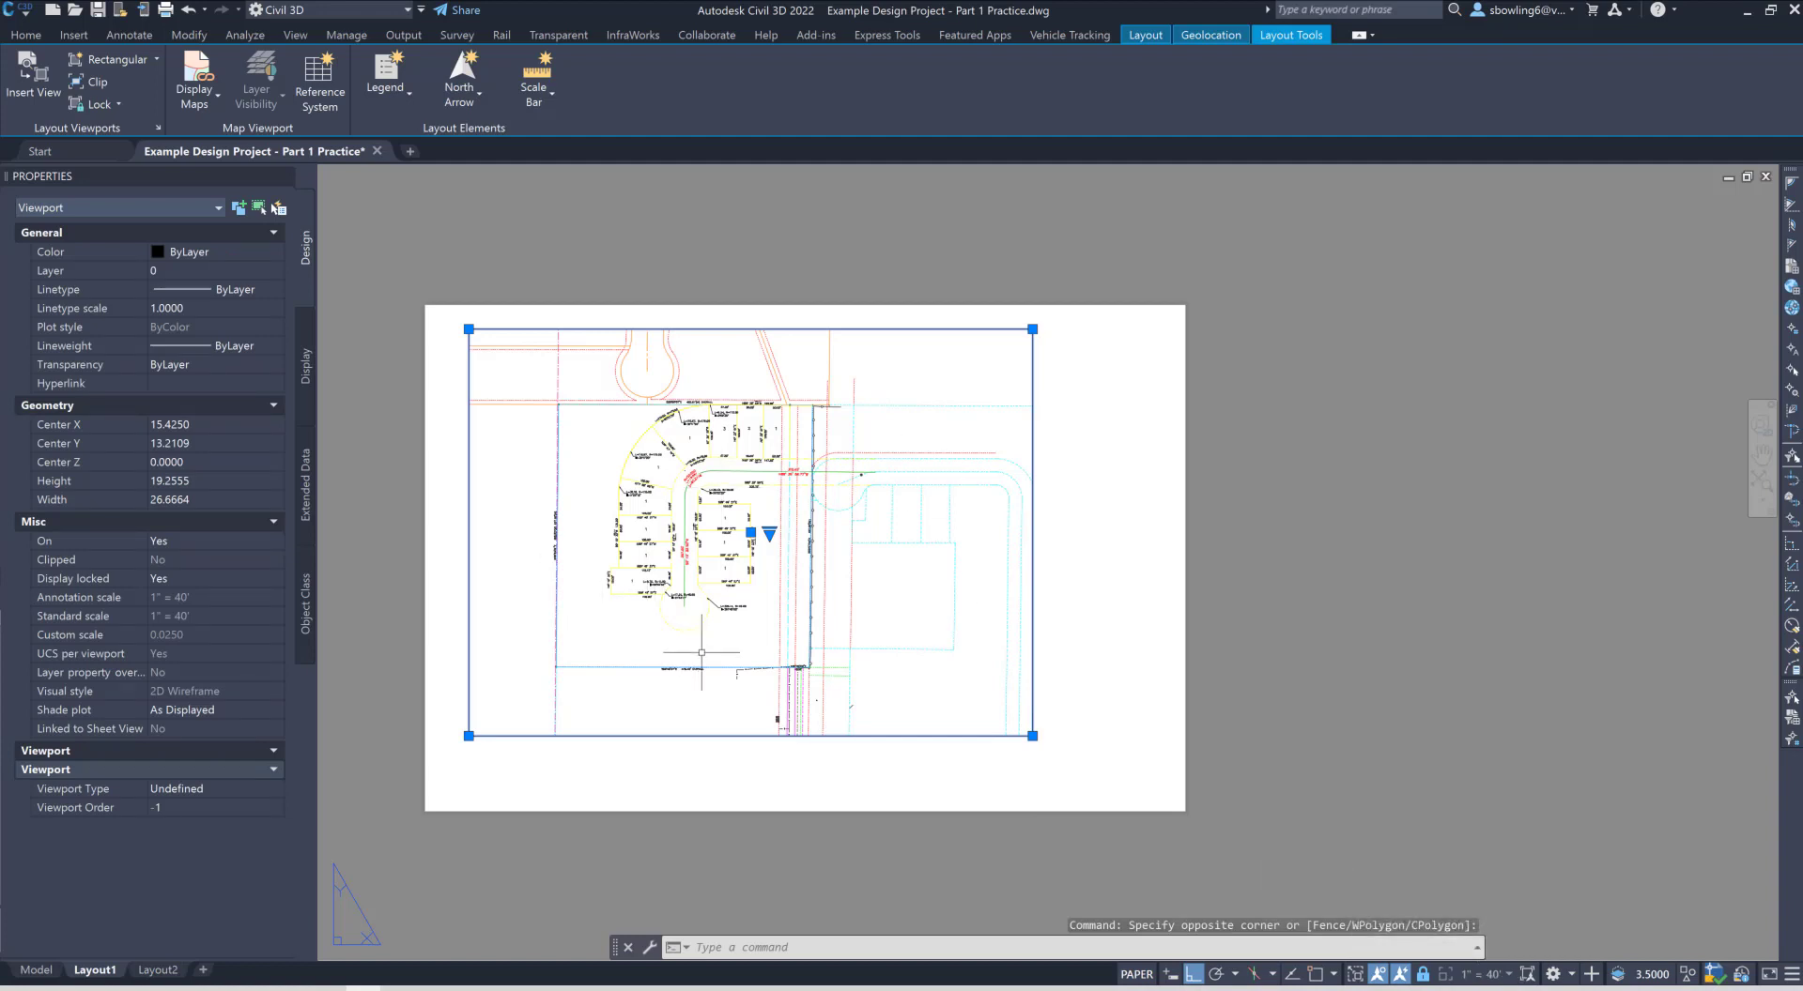
{"action": "key", "text": "Escape"}
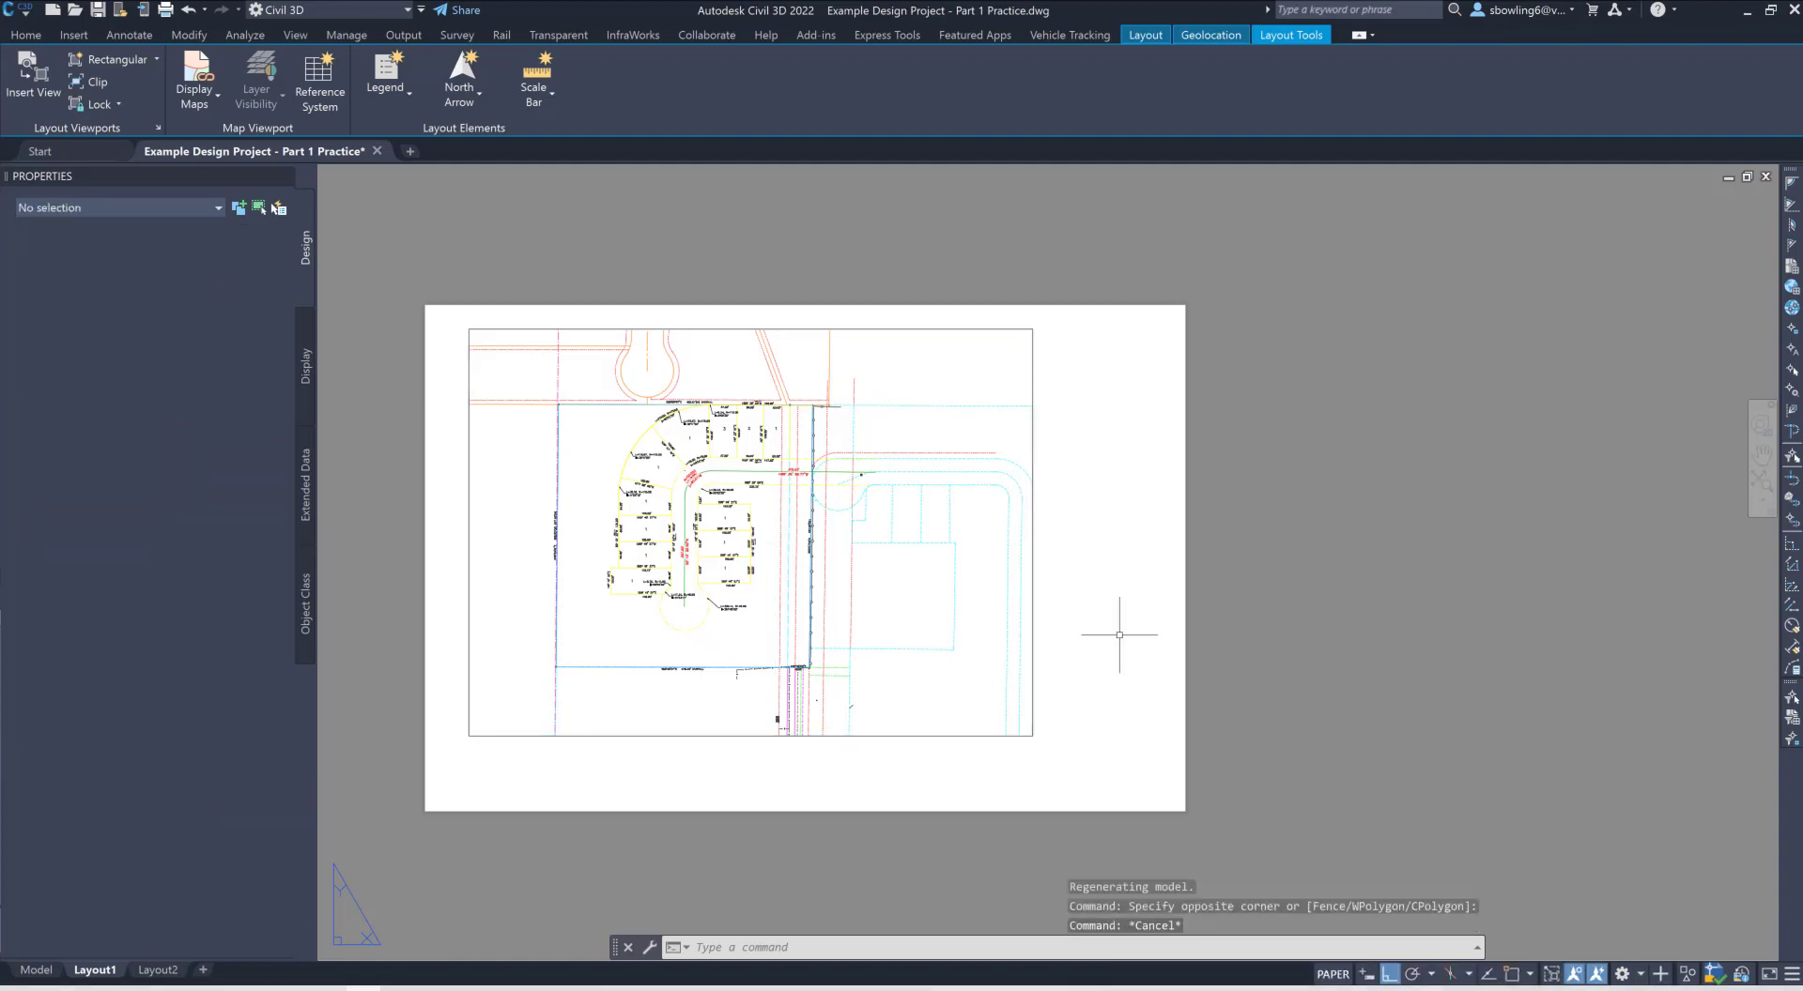
{"action": "key", "text": "Escape"}
{"action": "key", "text": "Escape"}
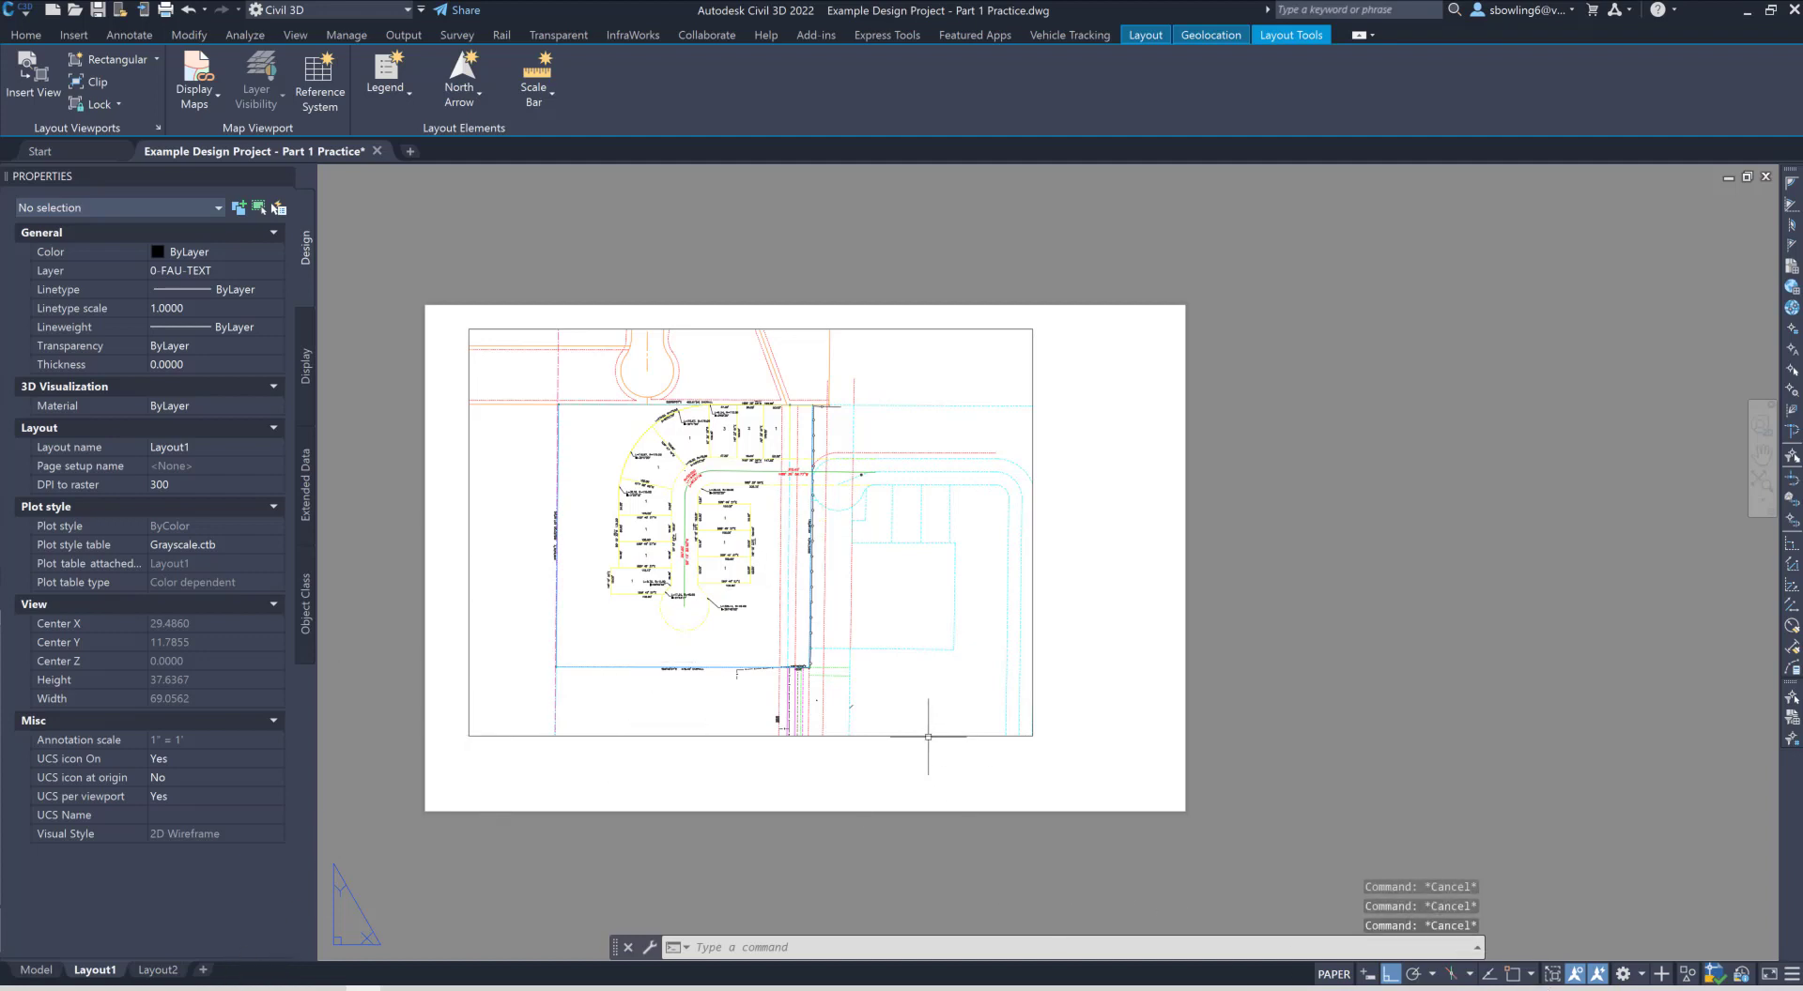
Step: Enter the viewport's model space, return to paper space, and check the viewport's lock status
{"action": "double_click", "coordinate": [925, 695]}
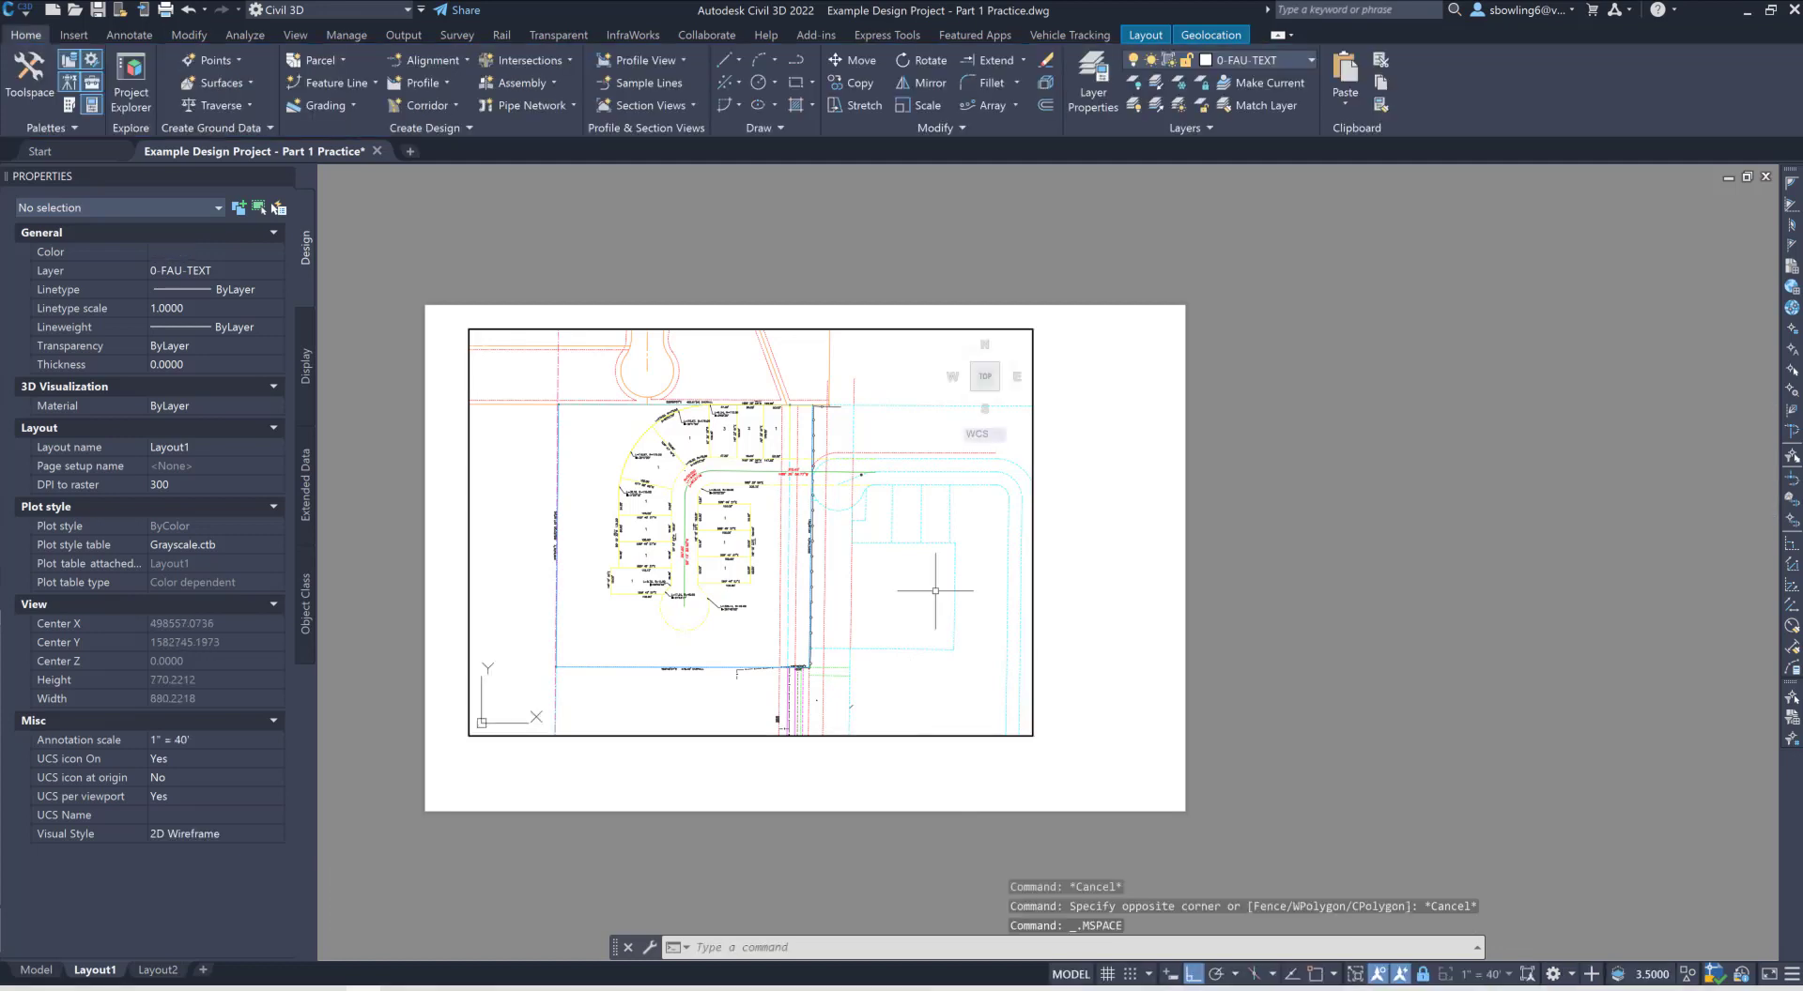
{"action": "double_click", "coordinate": [1069, 561]}
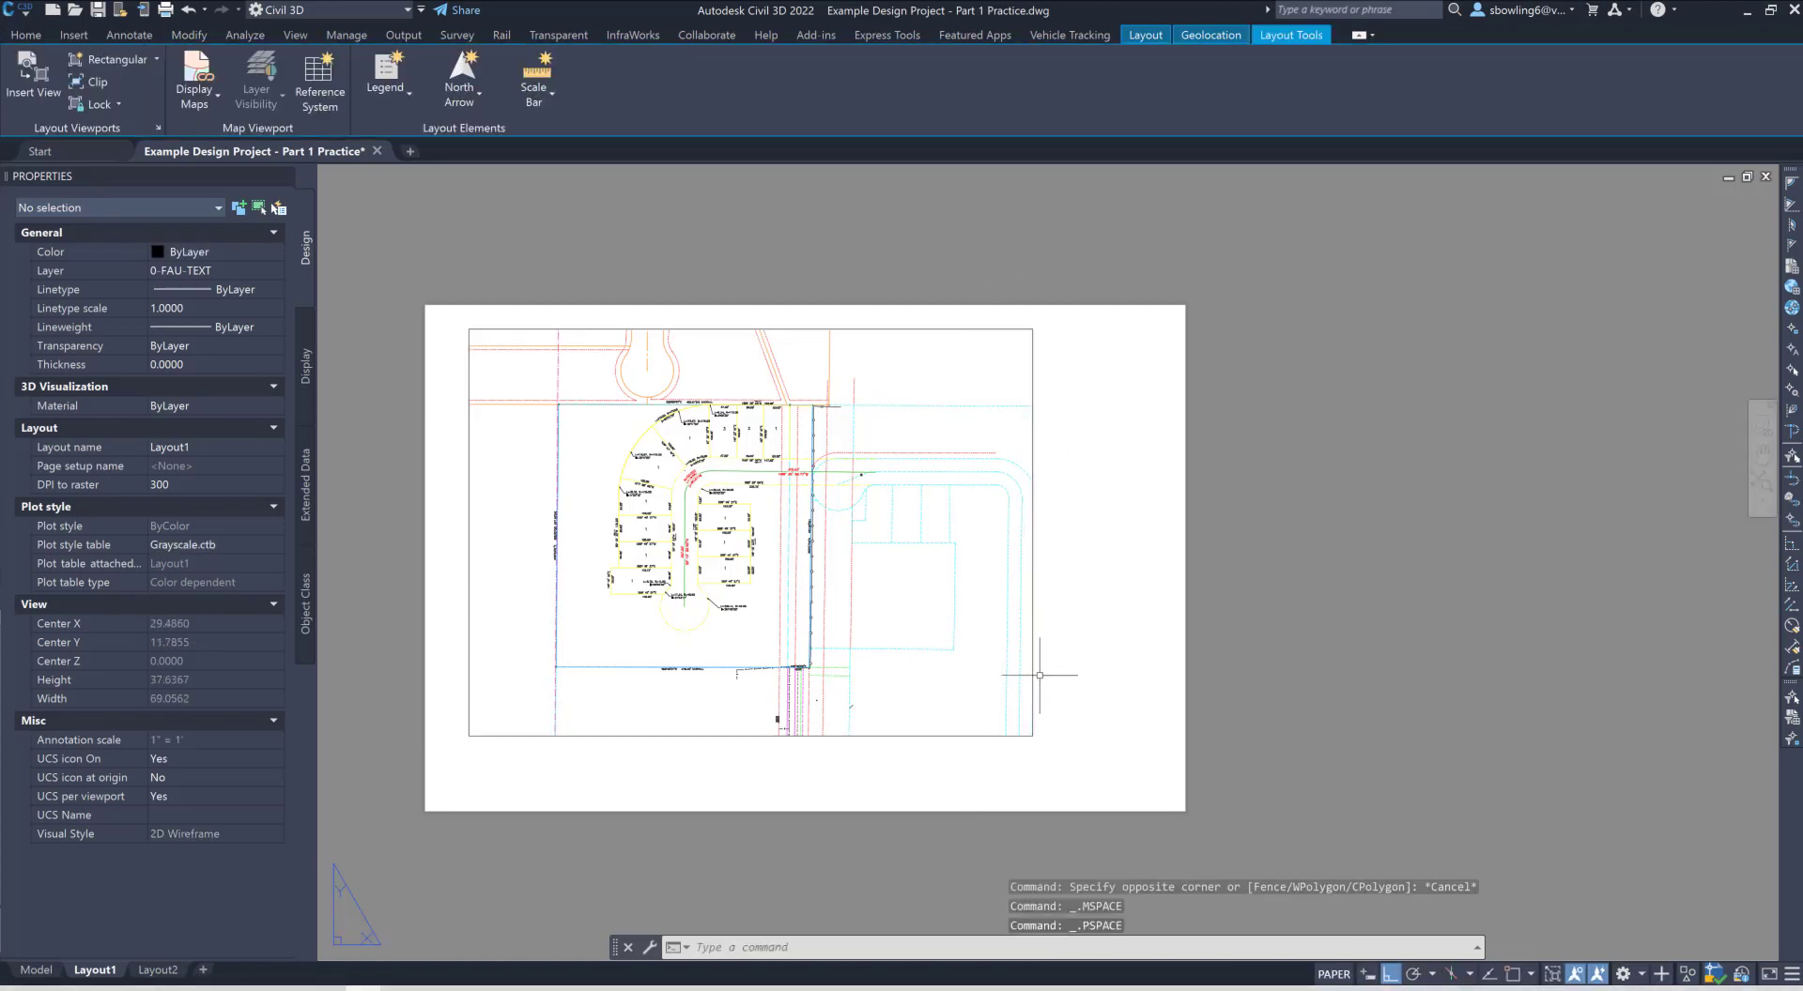
{"action": "key", "text": "Escape"}
{"action": "left_click", "coordinate": [993, 736]}
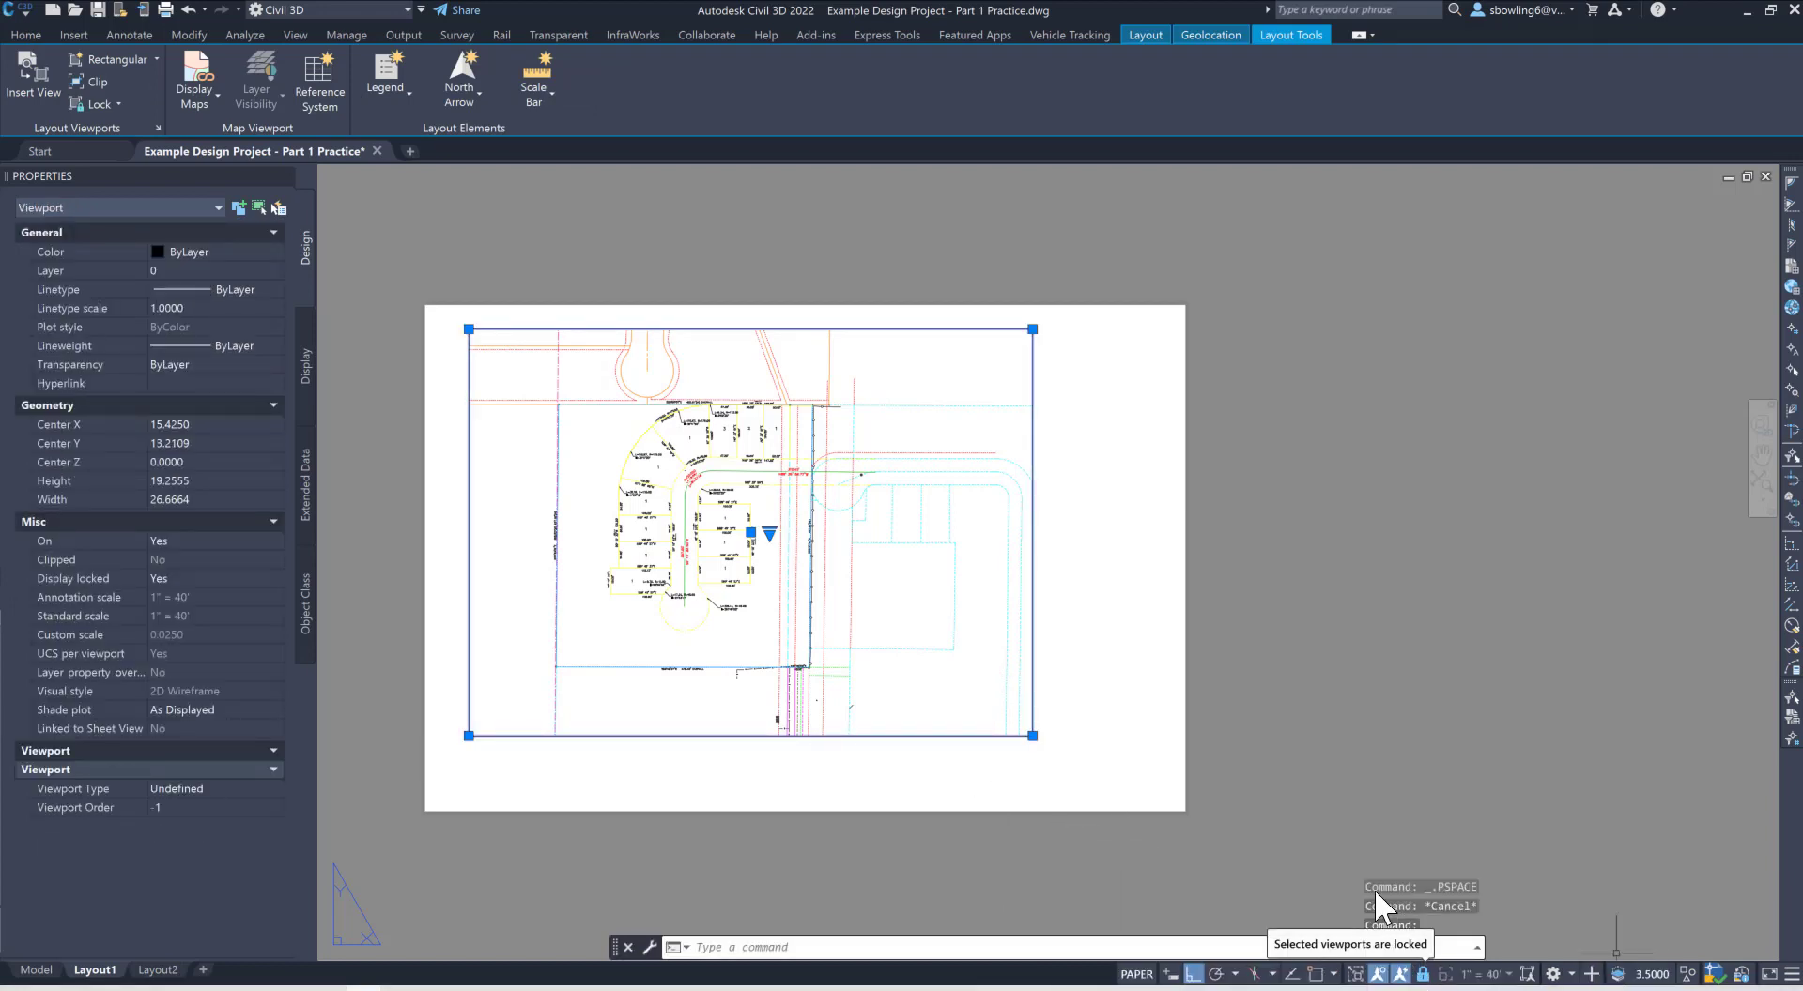
{"action": "key", "text": "Escape"}
Step: Check the lot number text in the western curved lot through the viewport's model space, and return to paper space
{"action": "left_click", "coordinate": [871, 684]}
{"action": "key", "text": "Escape"}
{"action": "left_click", "coordinate": [646, 585]}
{"action": "scroll", "coordinate": [648, 546], "scroll_direction": "up", "scroll_amount": 2}
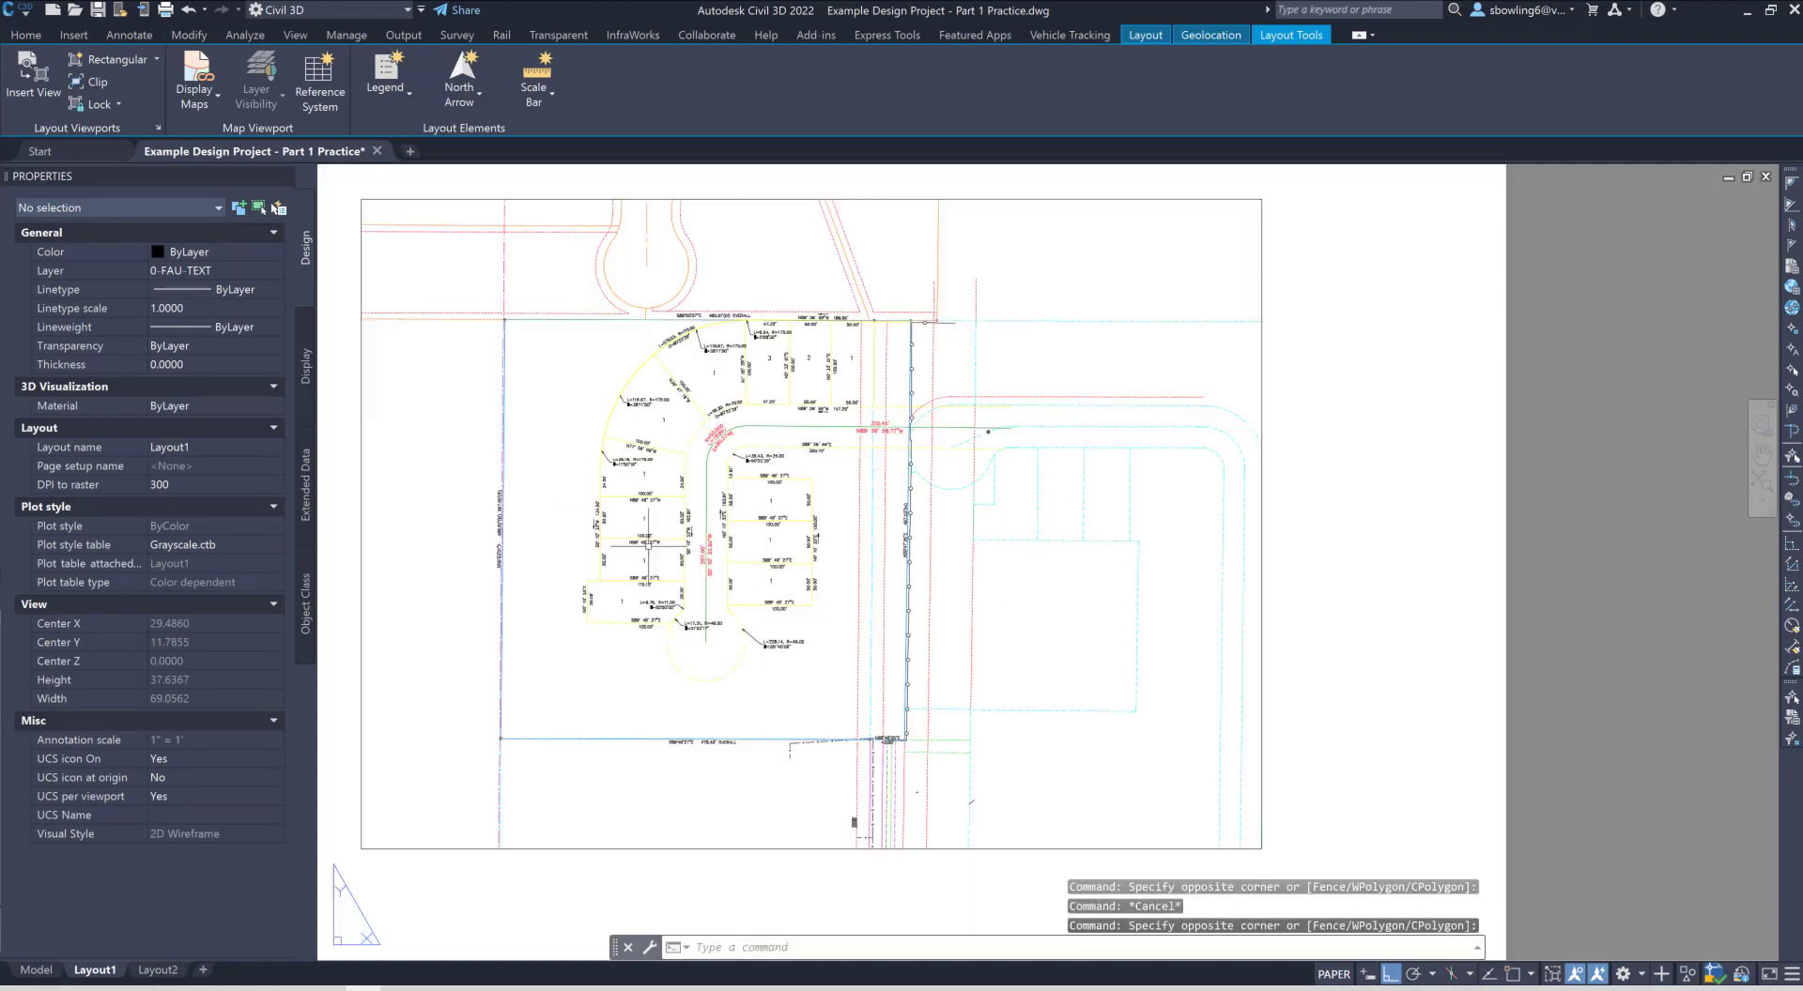
{"action": "double_click", "coordinate": [655, 551]}
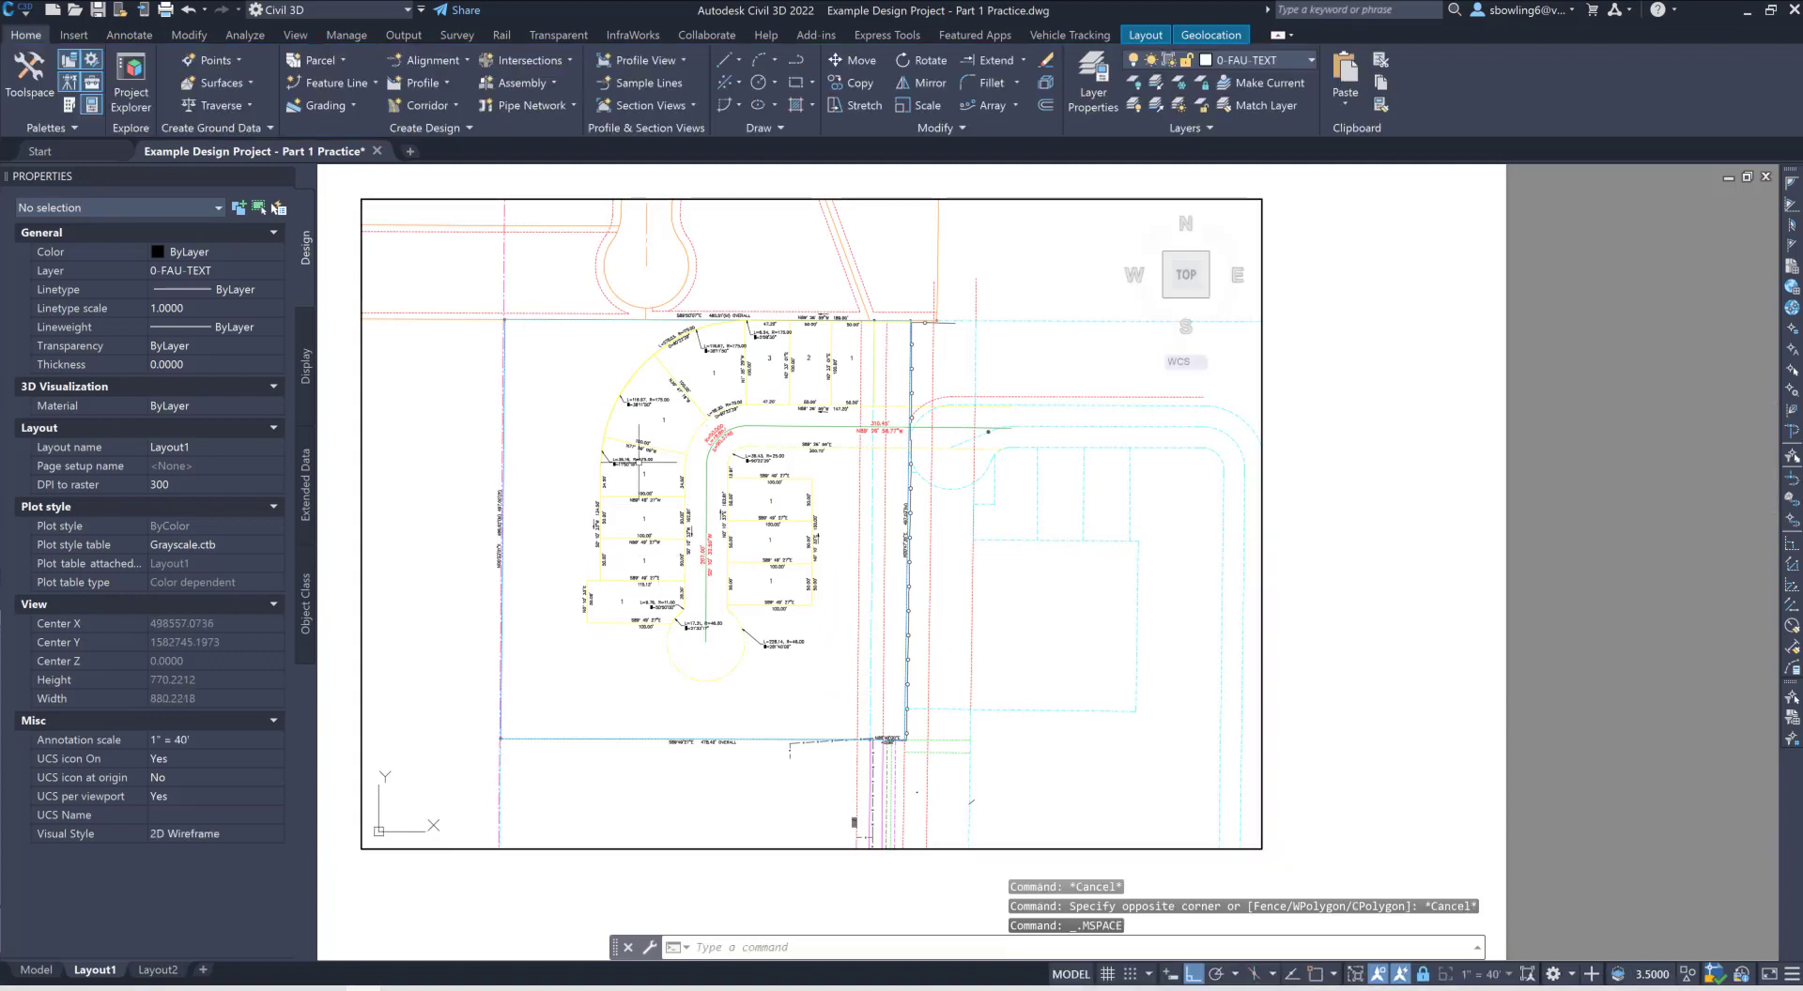
{"action": "left_click", "coordinate": [663, 418]}
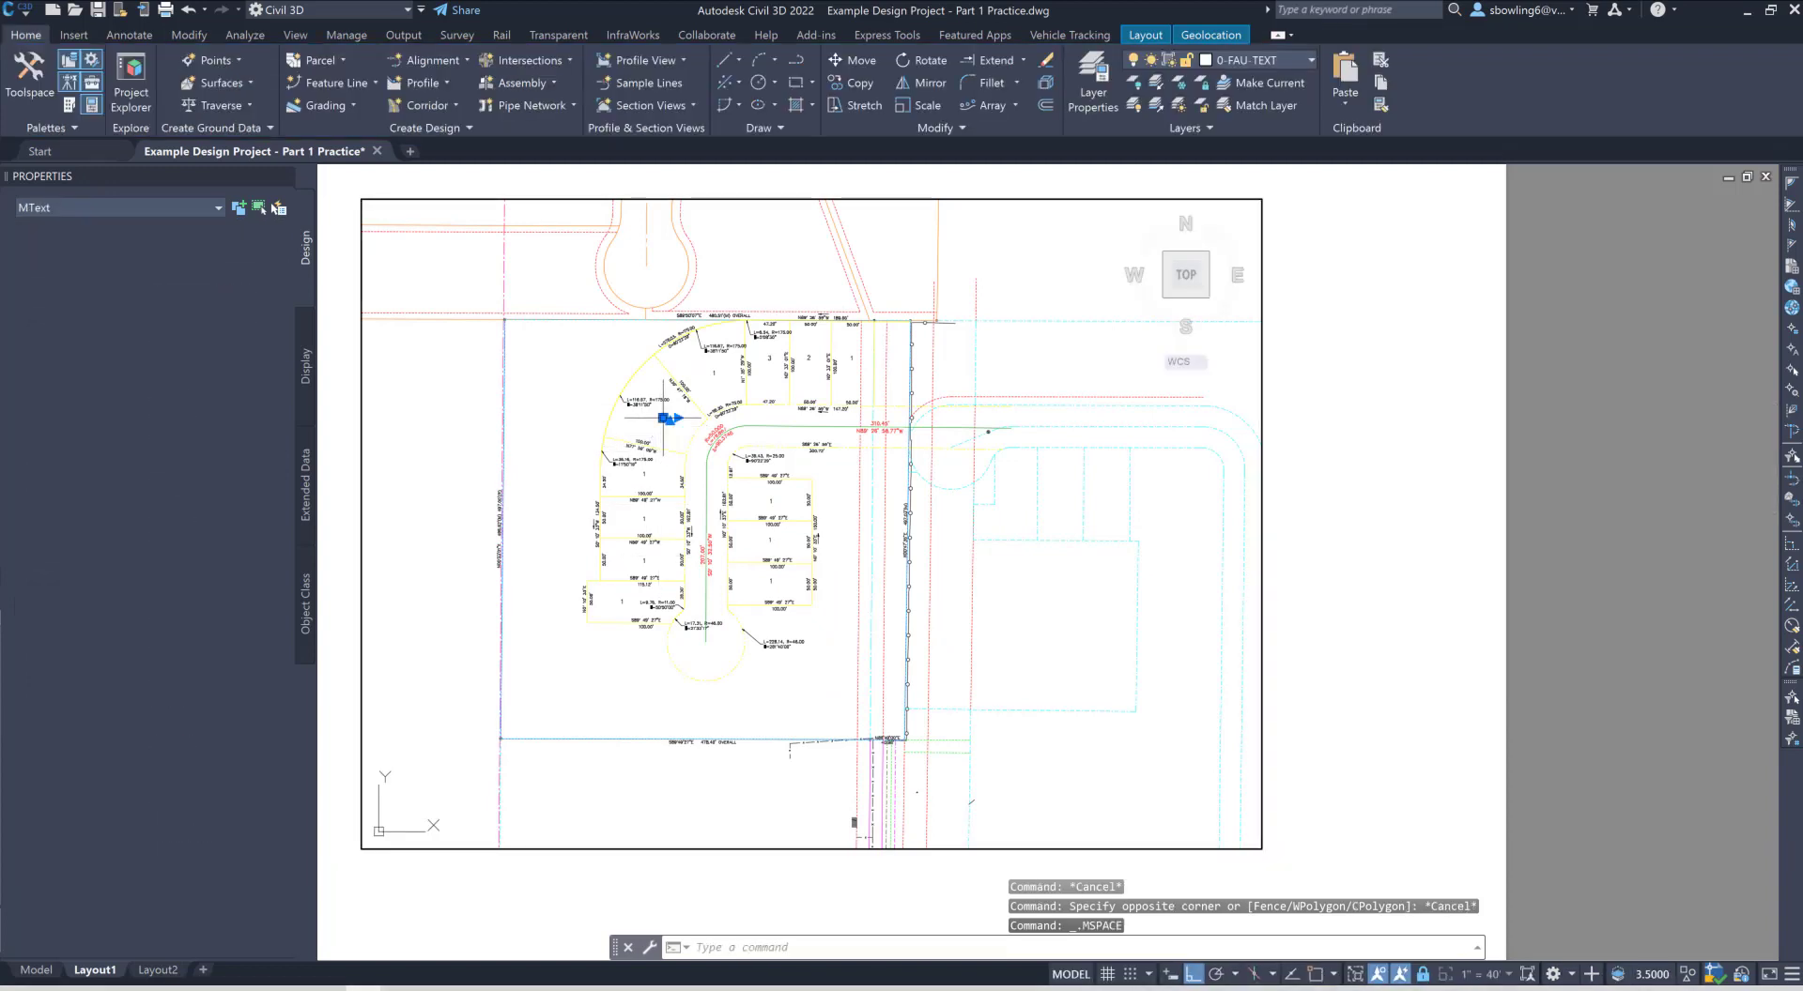
{"action": "key", "text": "Escape"}
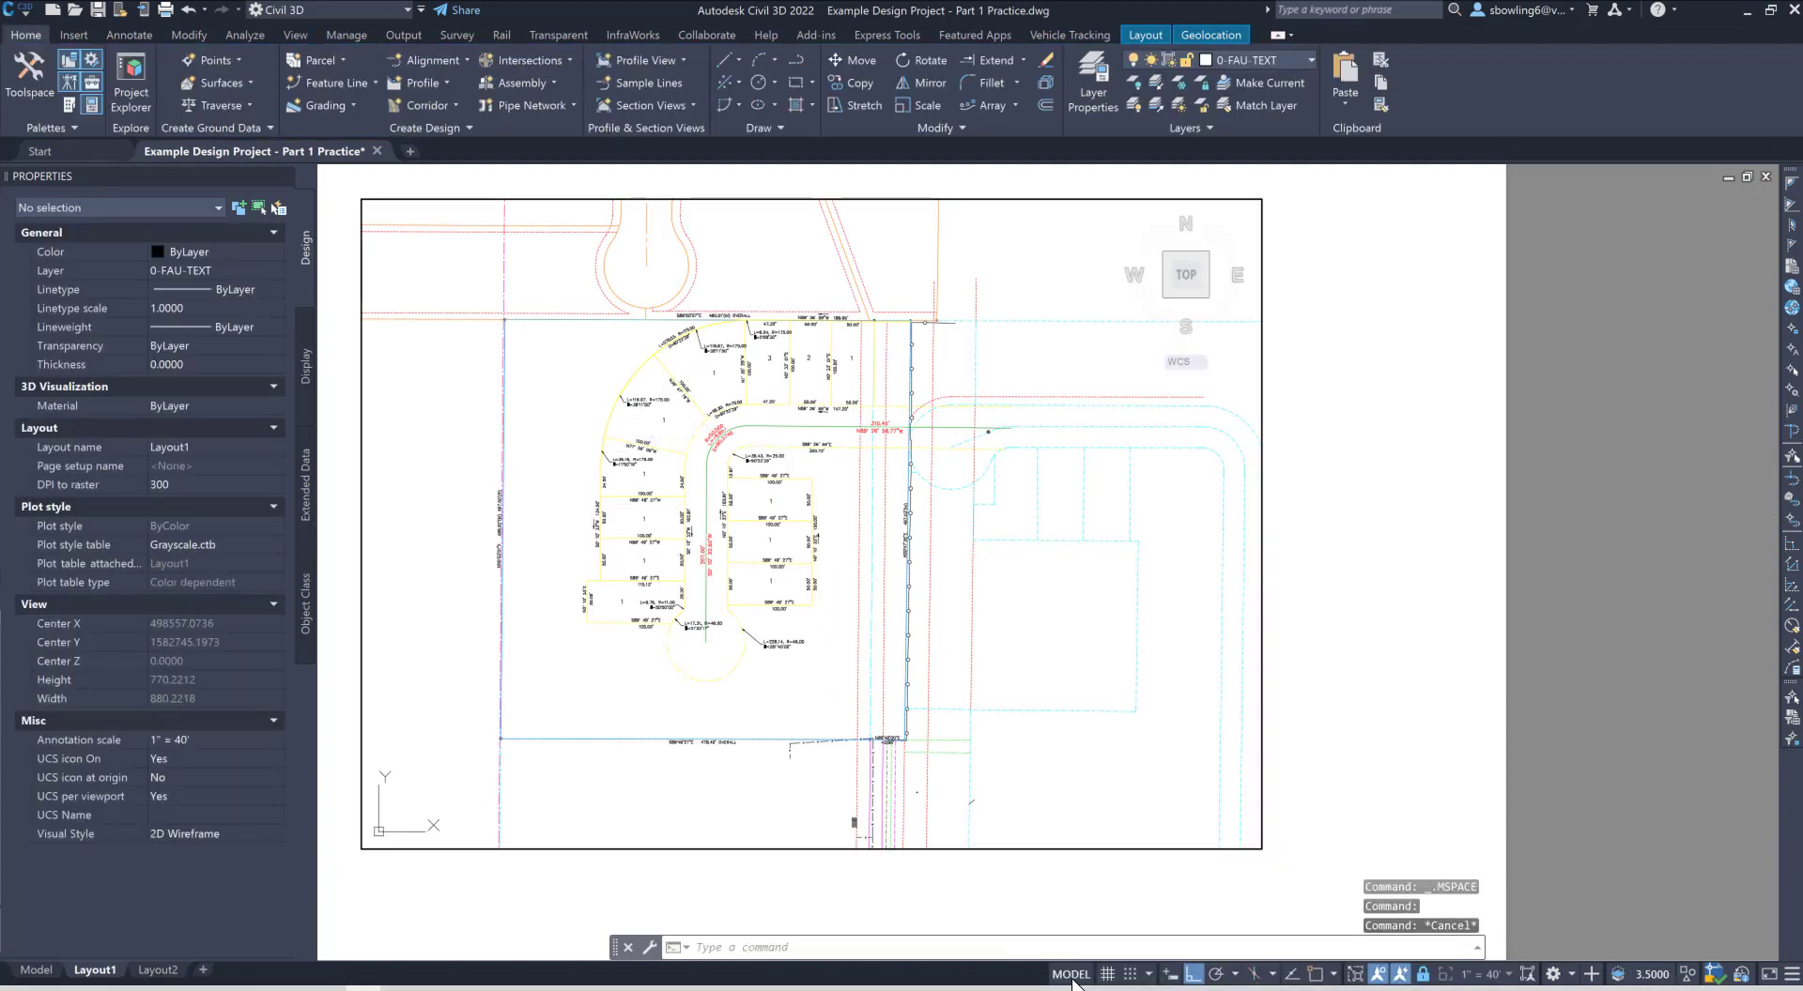
{"action": "left_click", "coordinate": [1071, 974]}
{"action": "left_click", "coordinate": [829, 522]}
{"action": "key", "text": "Escape"}
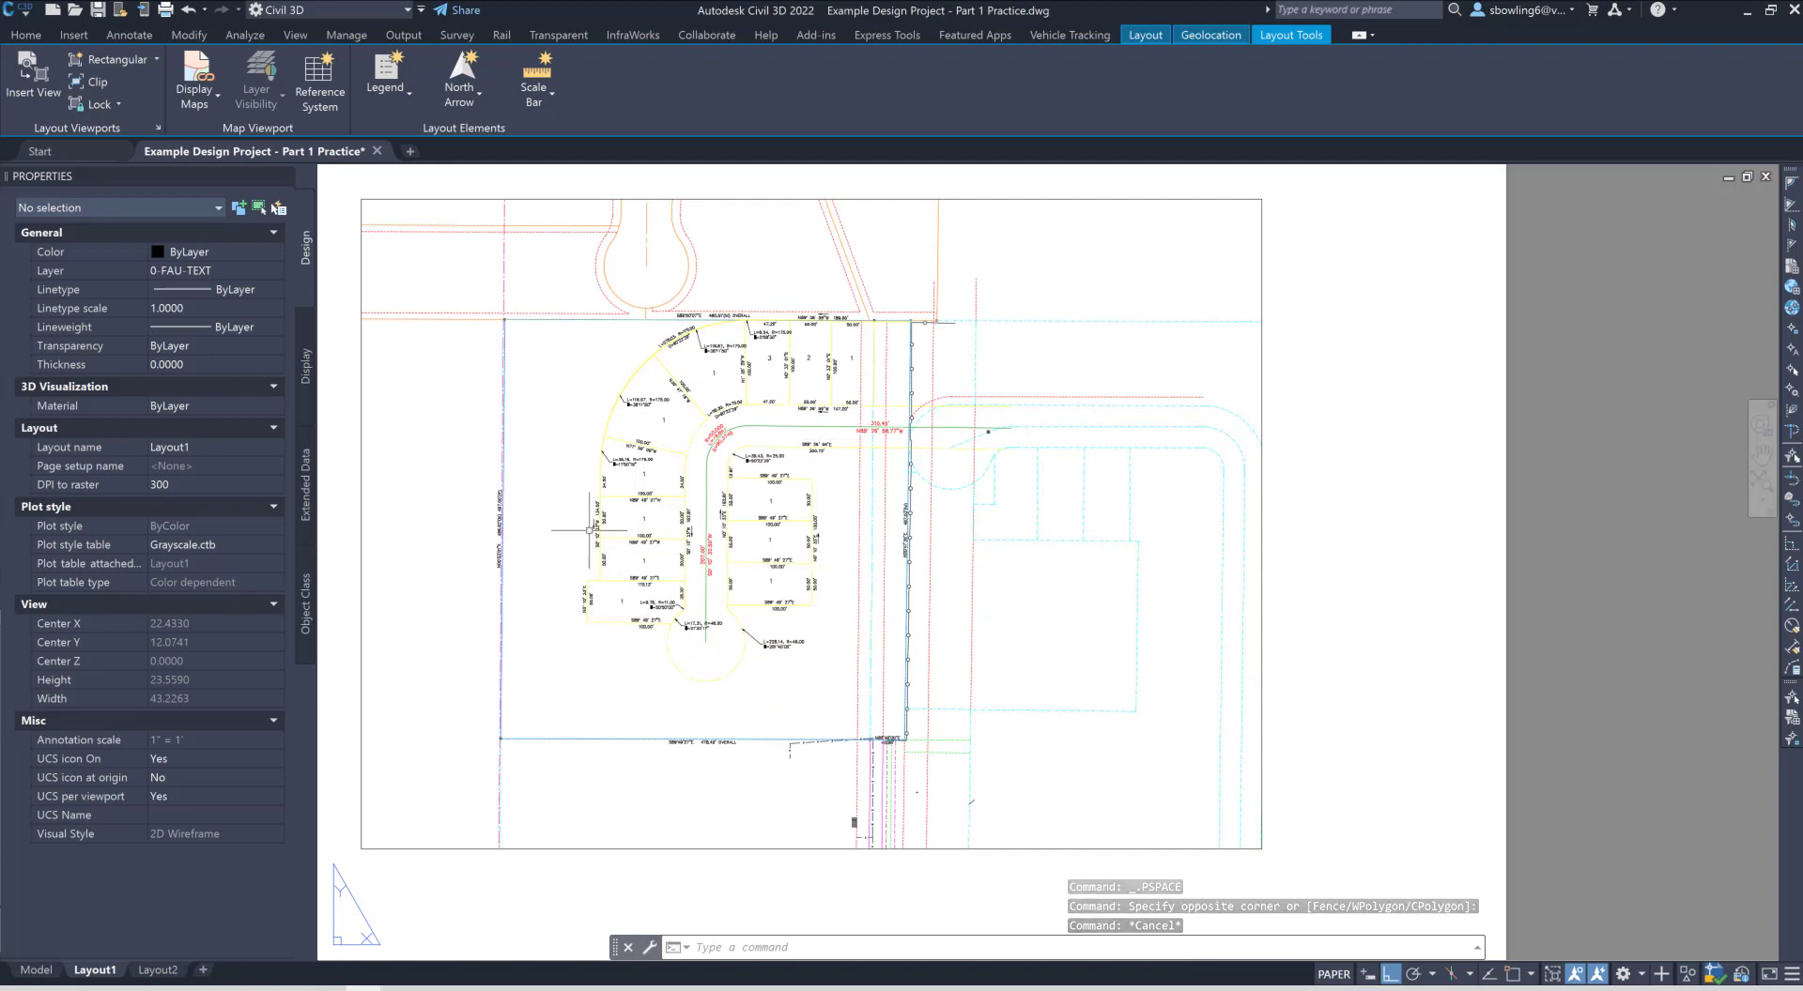
{"action": "key", "text": "Escape"}
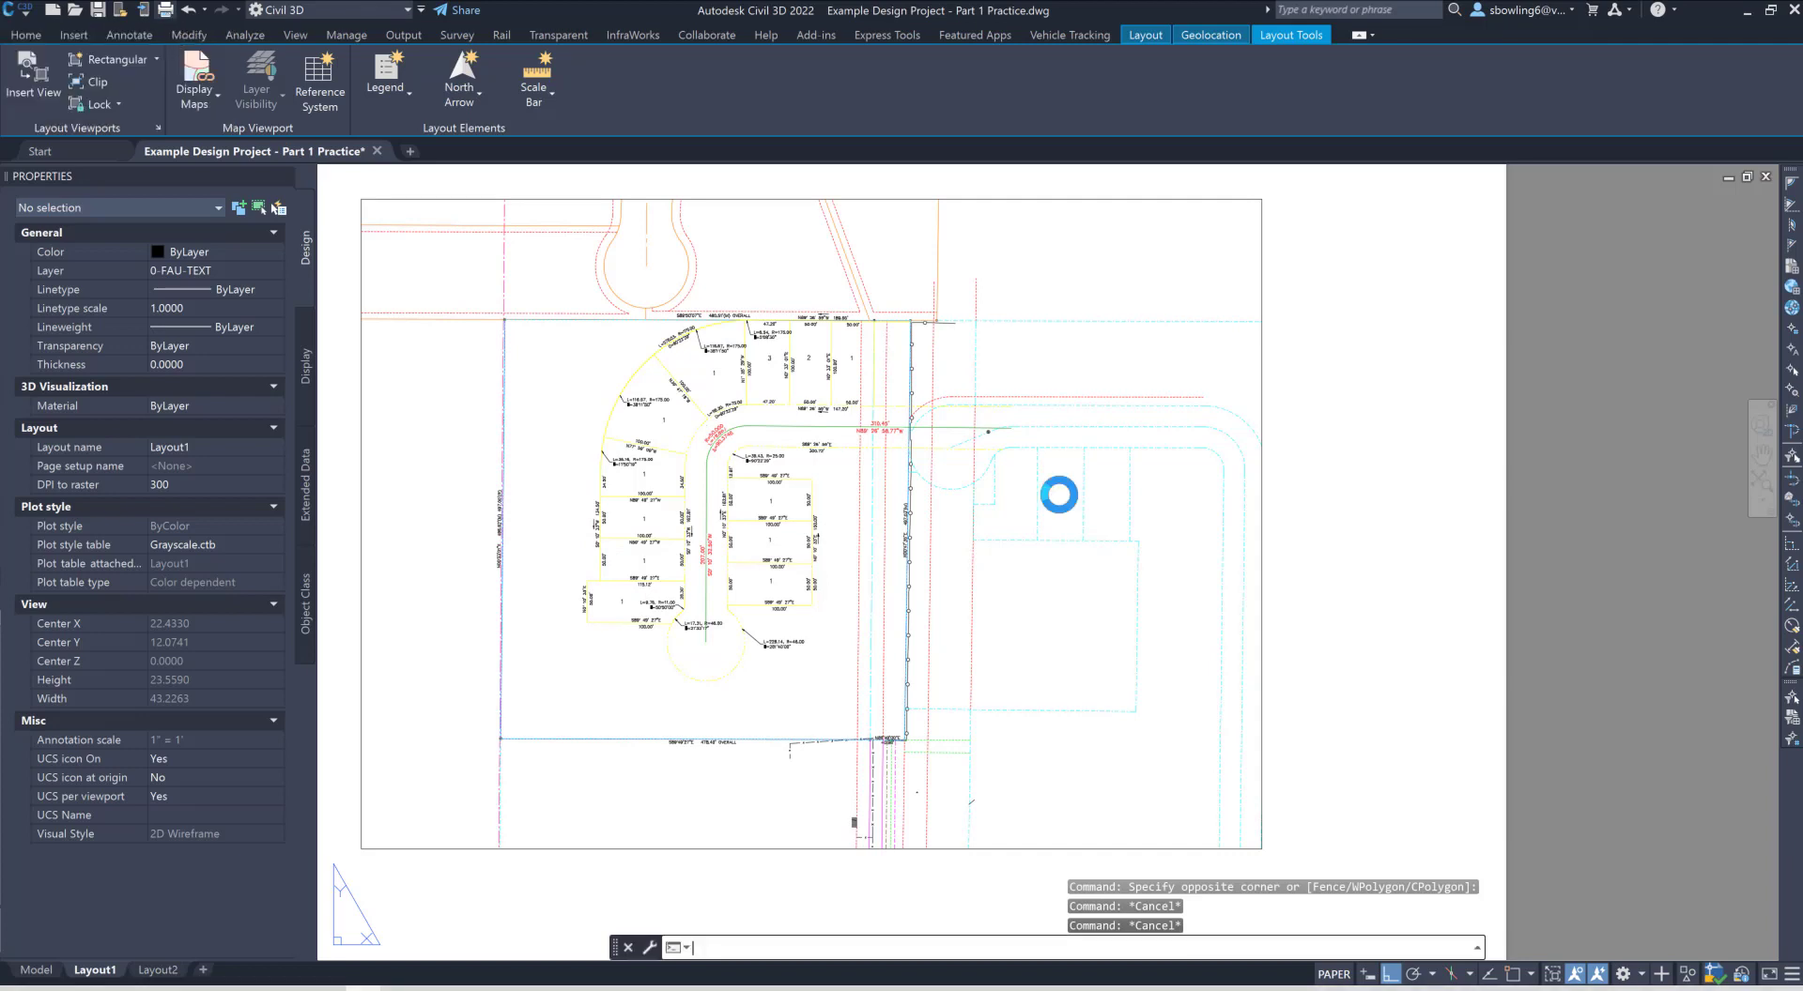
Step: Preview the Layout1 plot to check the lot lines and labels, and cancel the plot
{"action": "key", "text": "ctrl+p"}
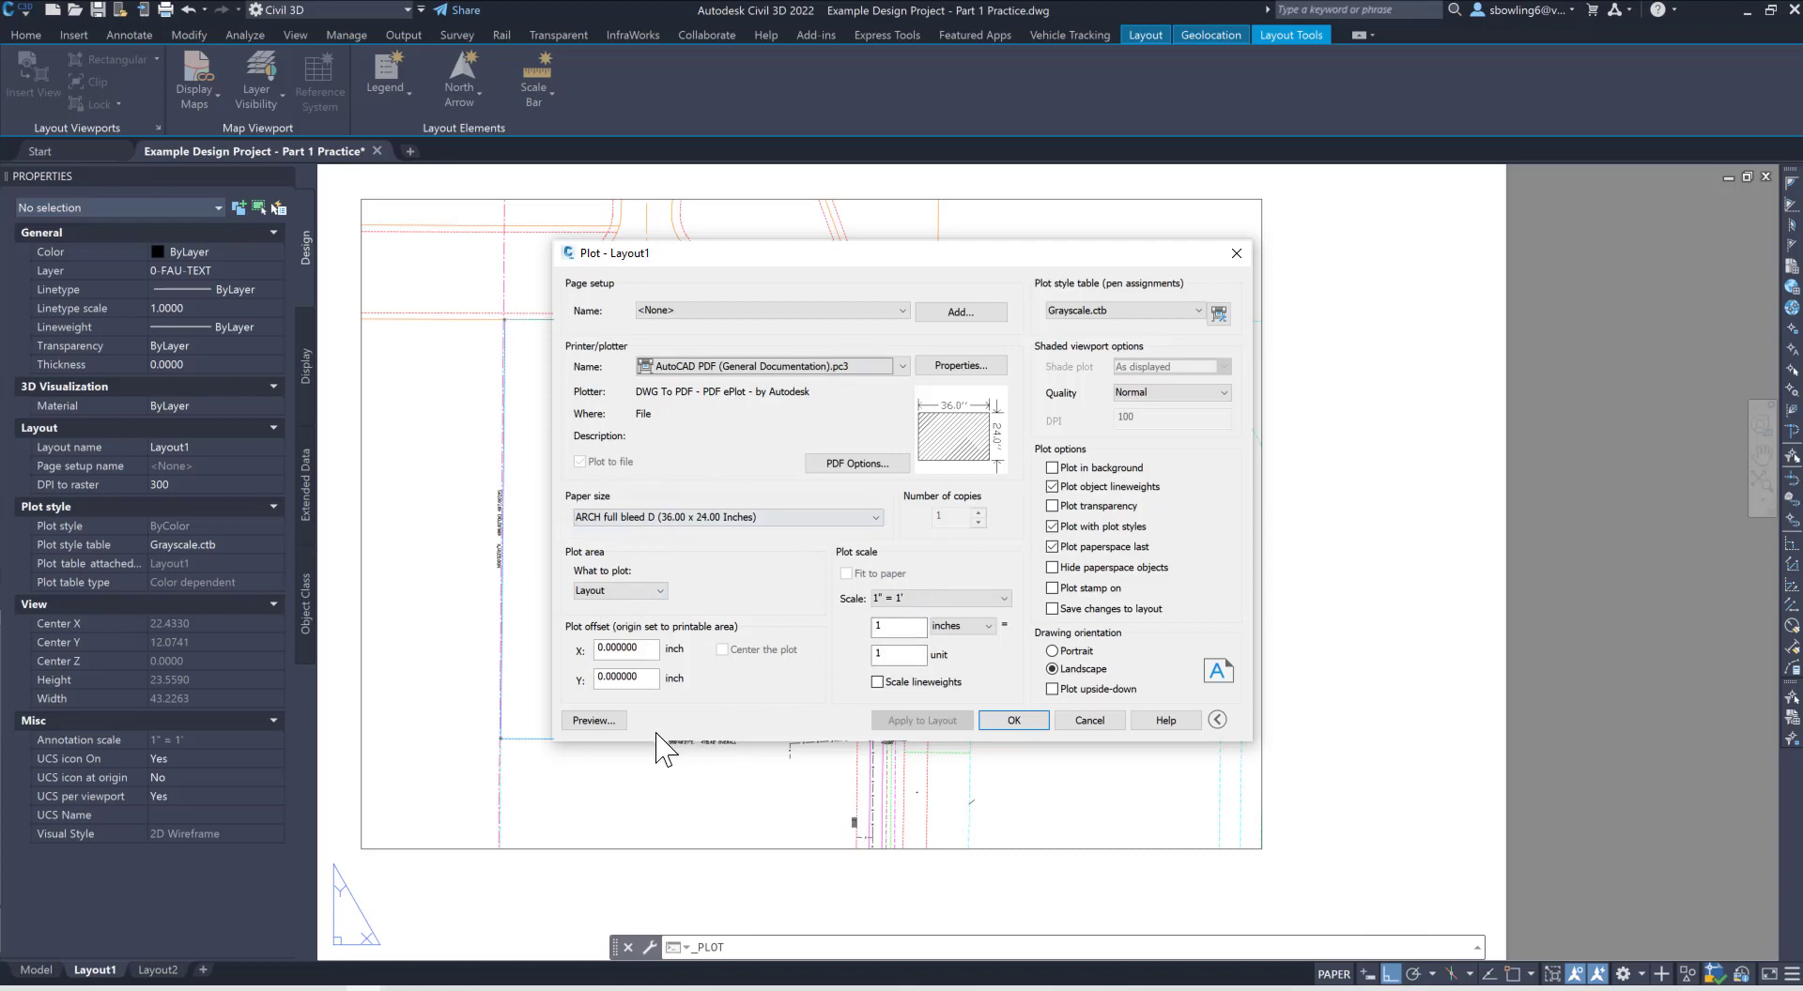
{"action": "left_click", "coordinate": [595, 720]}
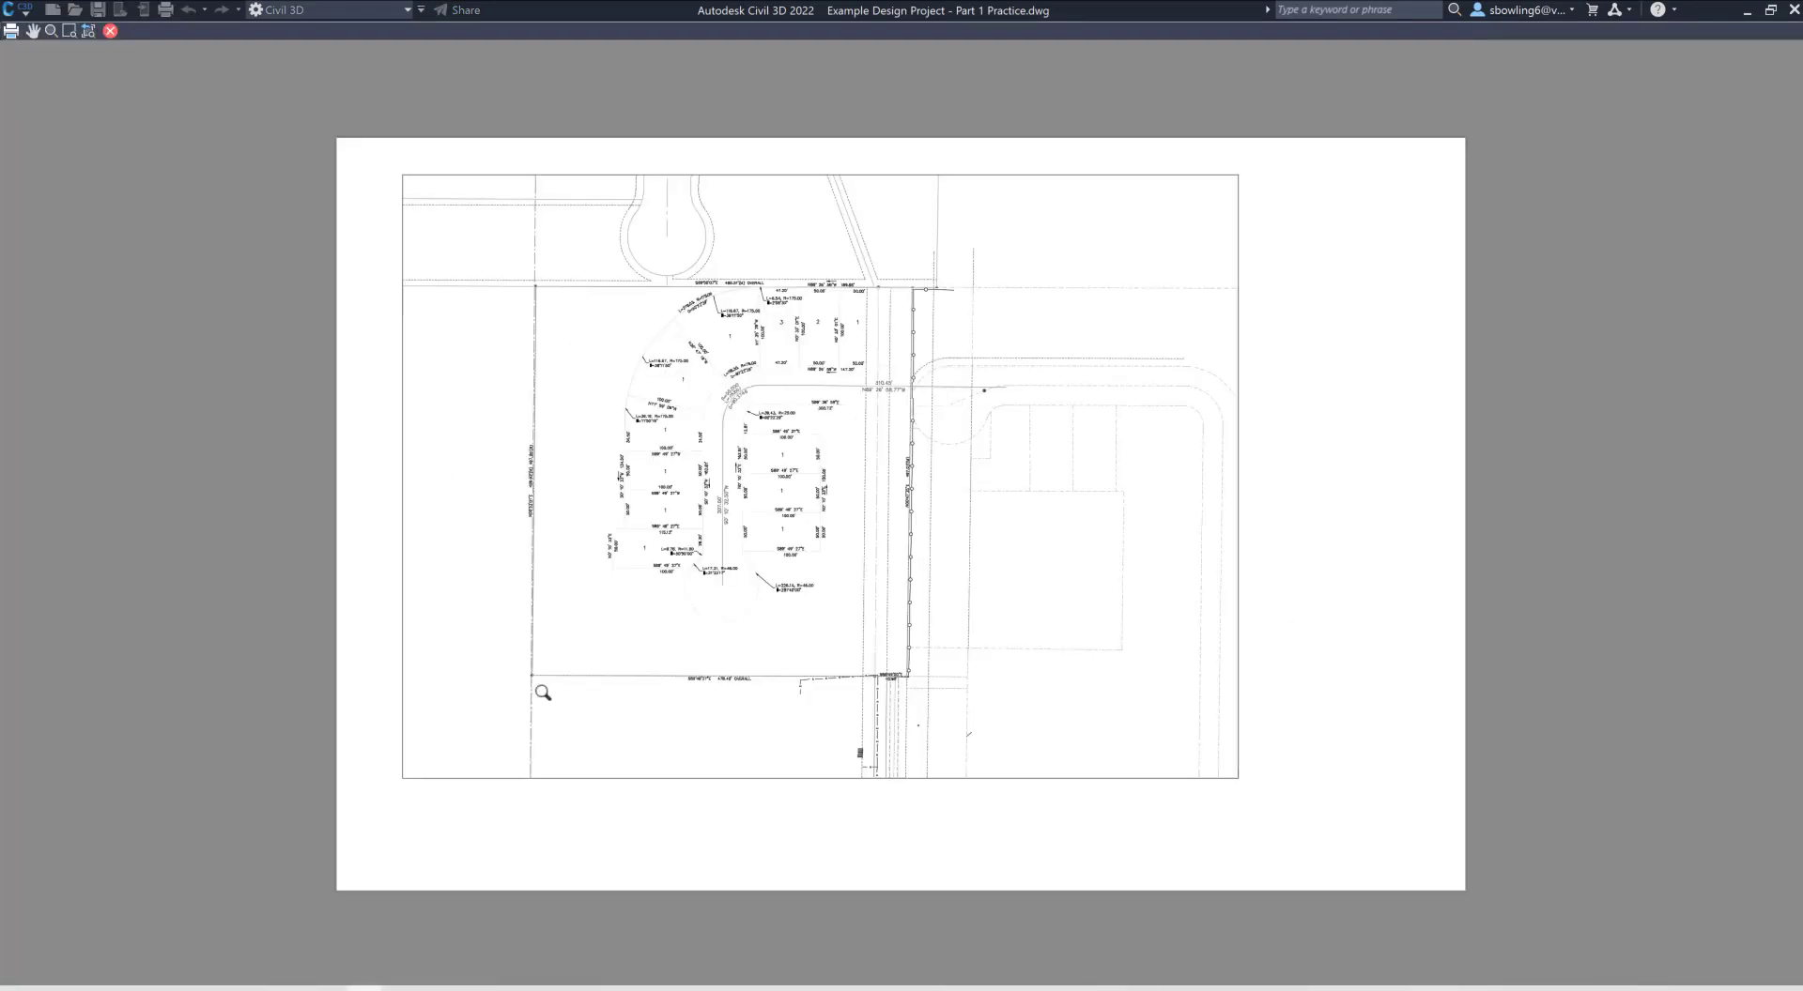
{"action": "scroll", "coordinate": [703, 417], "scroll_direction": "up", "scroll_amount": 4}
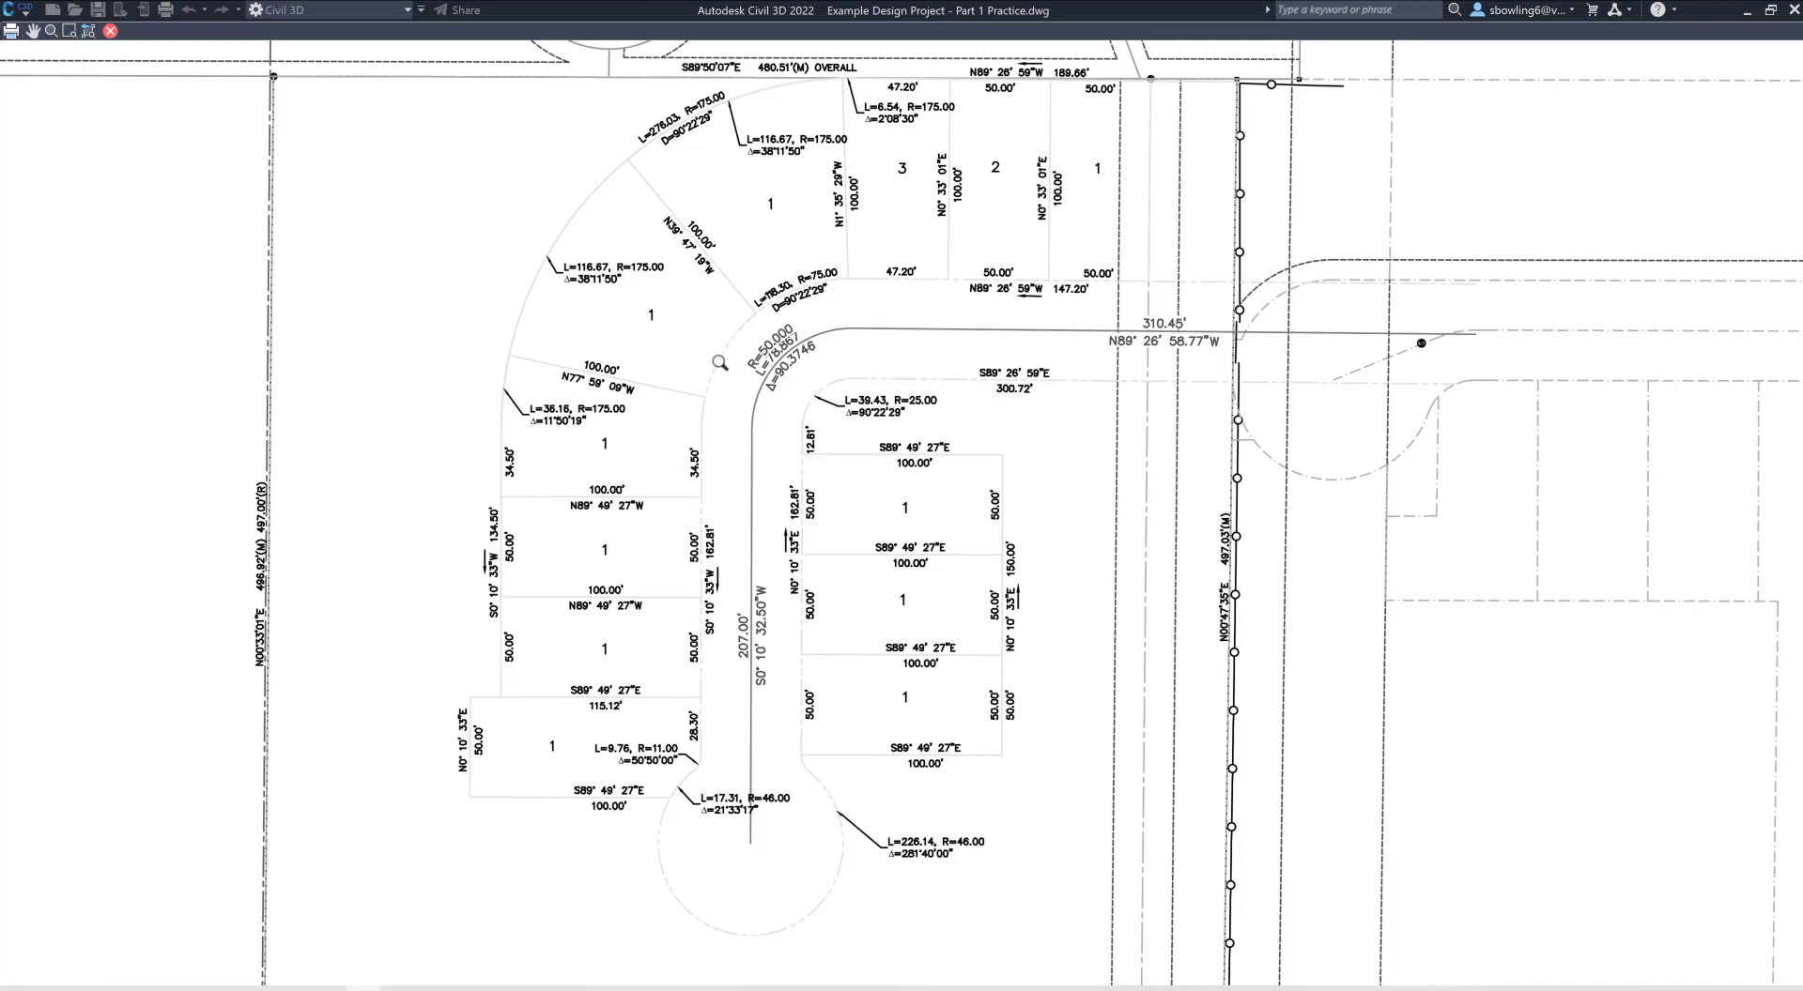
{"action": "key", "text": "Escape"}
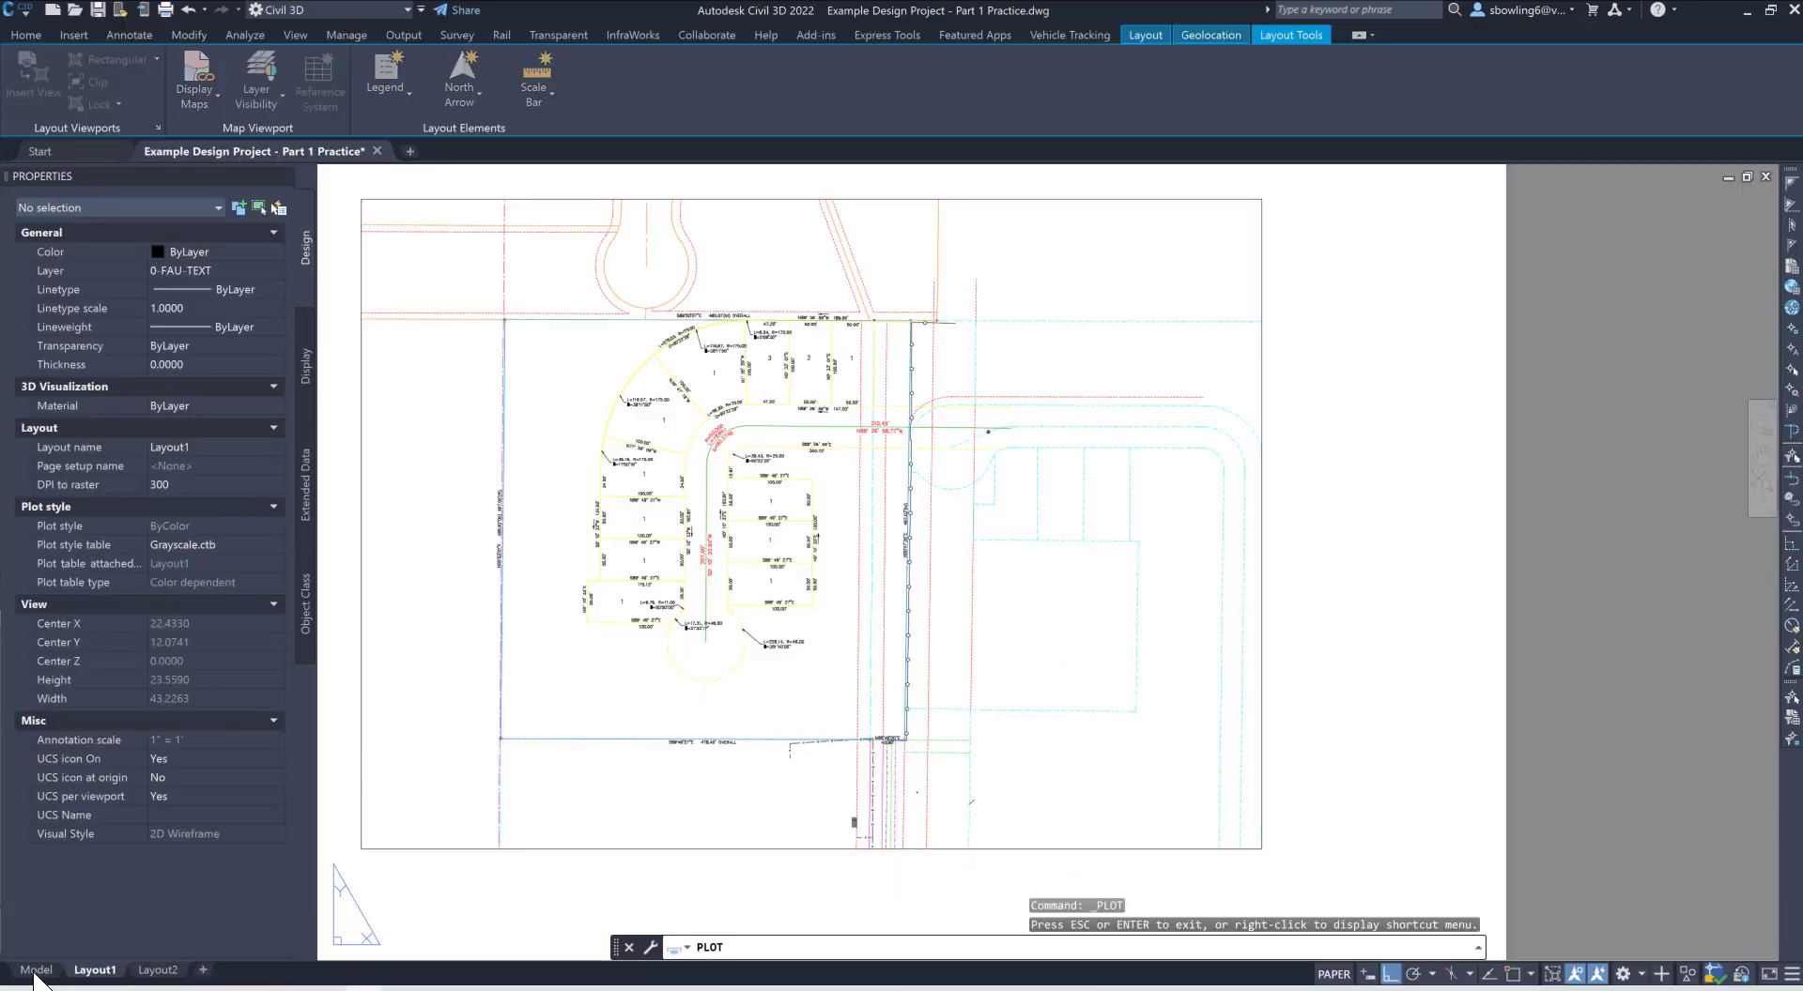
{"action": "key", "text": "Escape"}
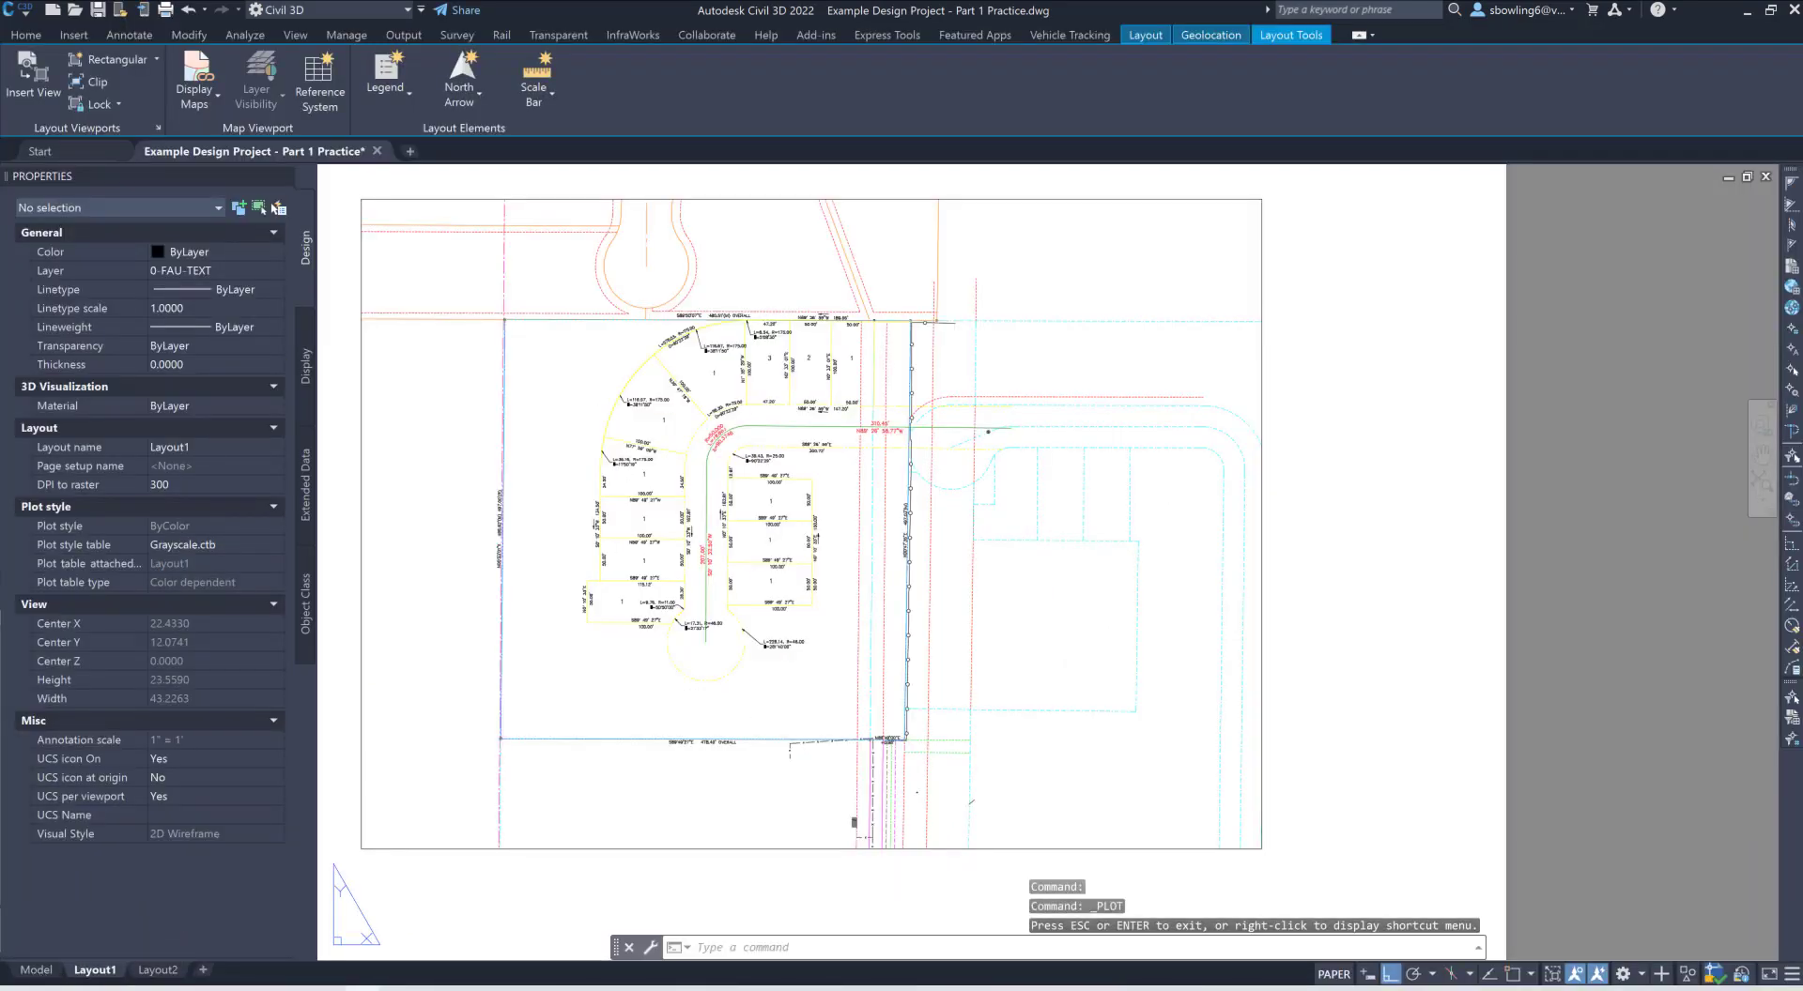
{"action": "key", "text": "Escape"}
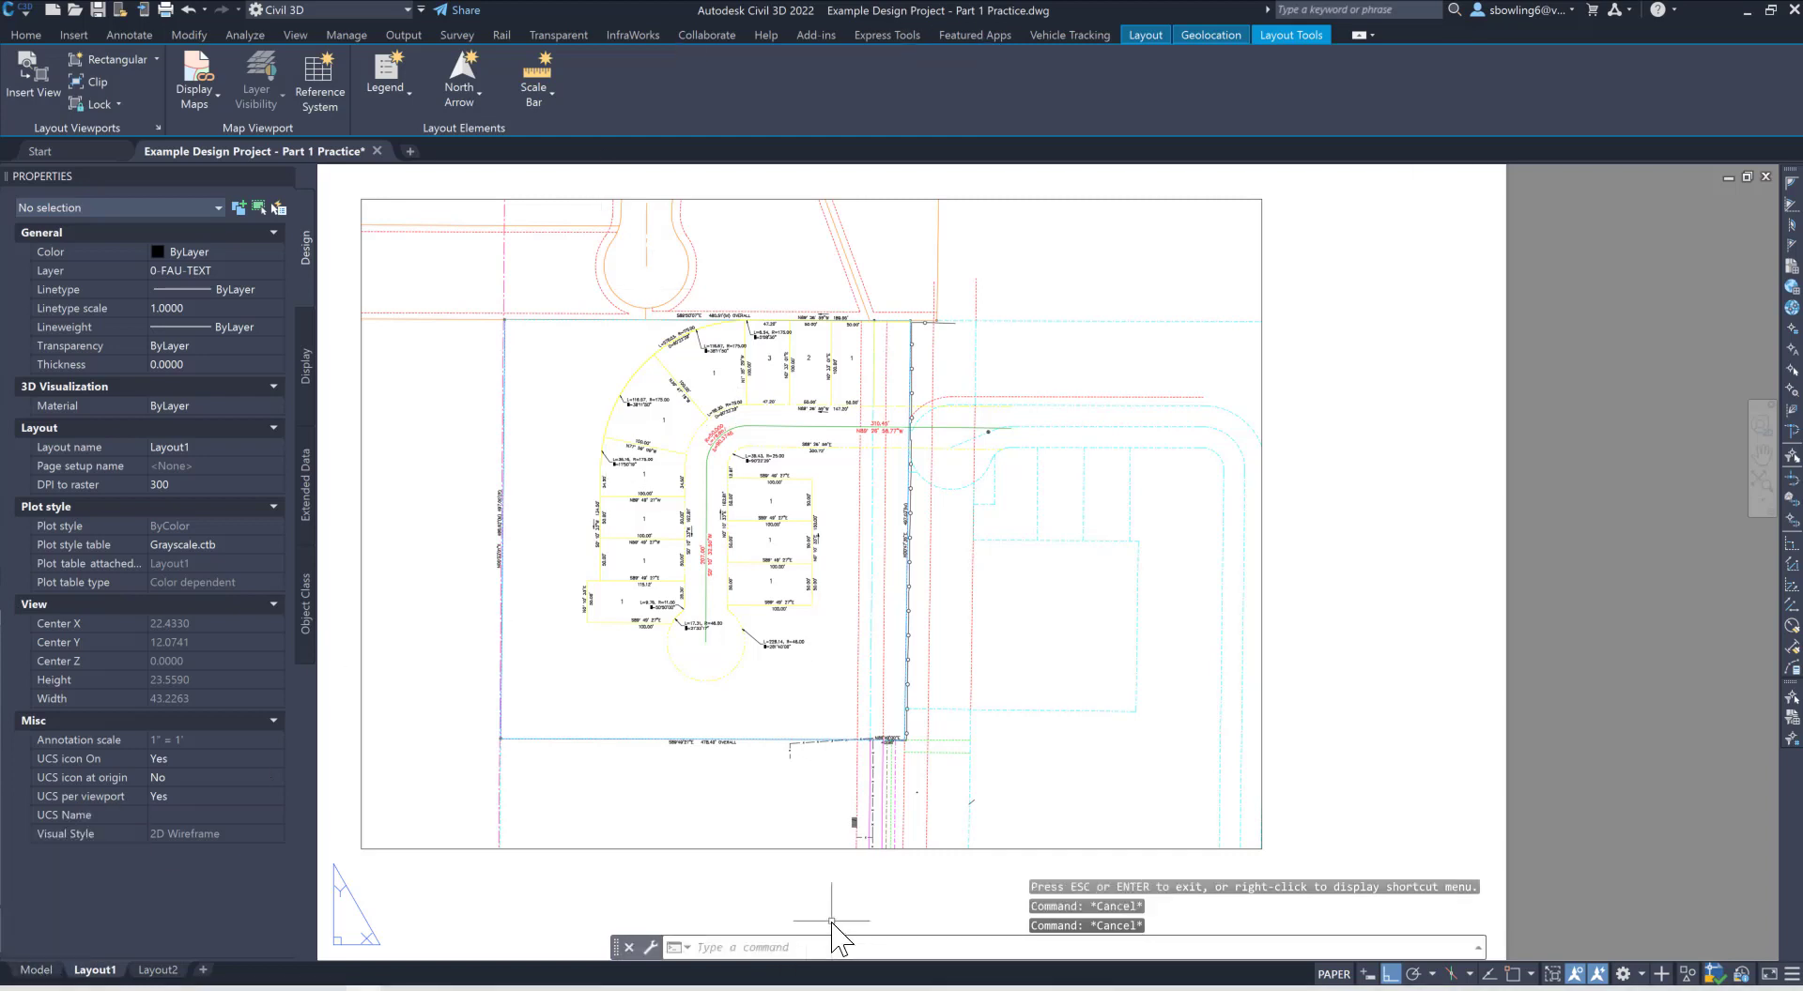
Step: Set the color of all layers to white (index color 7) and close the layer manager
{"action": "type", "text": "la"}
{"action": "key", "text": "Return"}
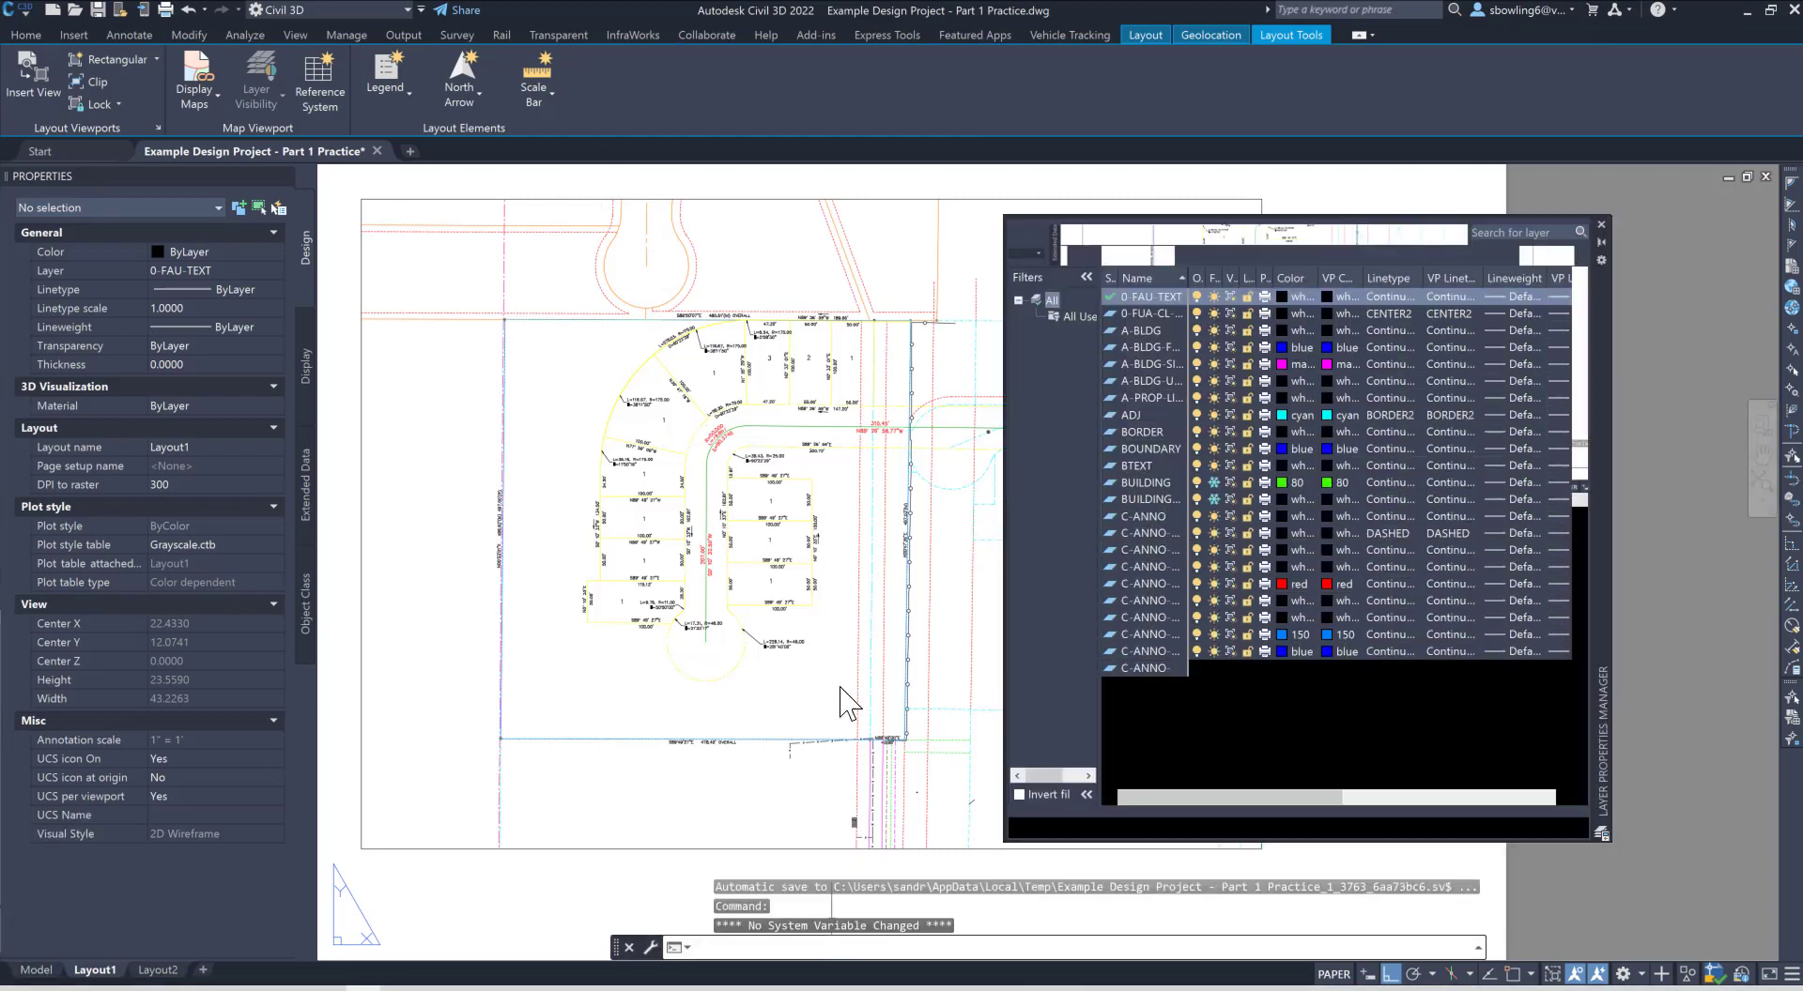
{"action": "right_click", "coordinate": [1140, 378]}
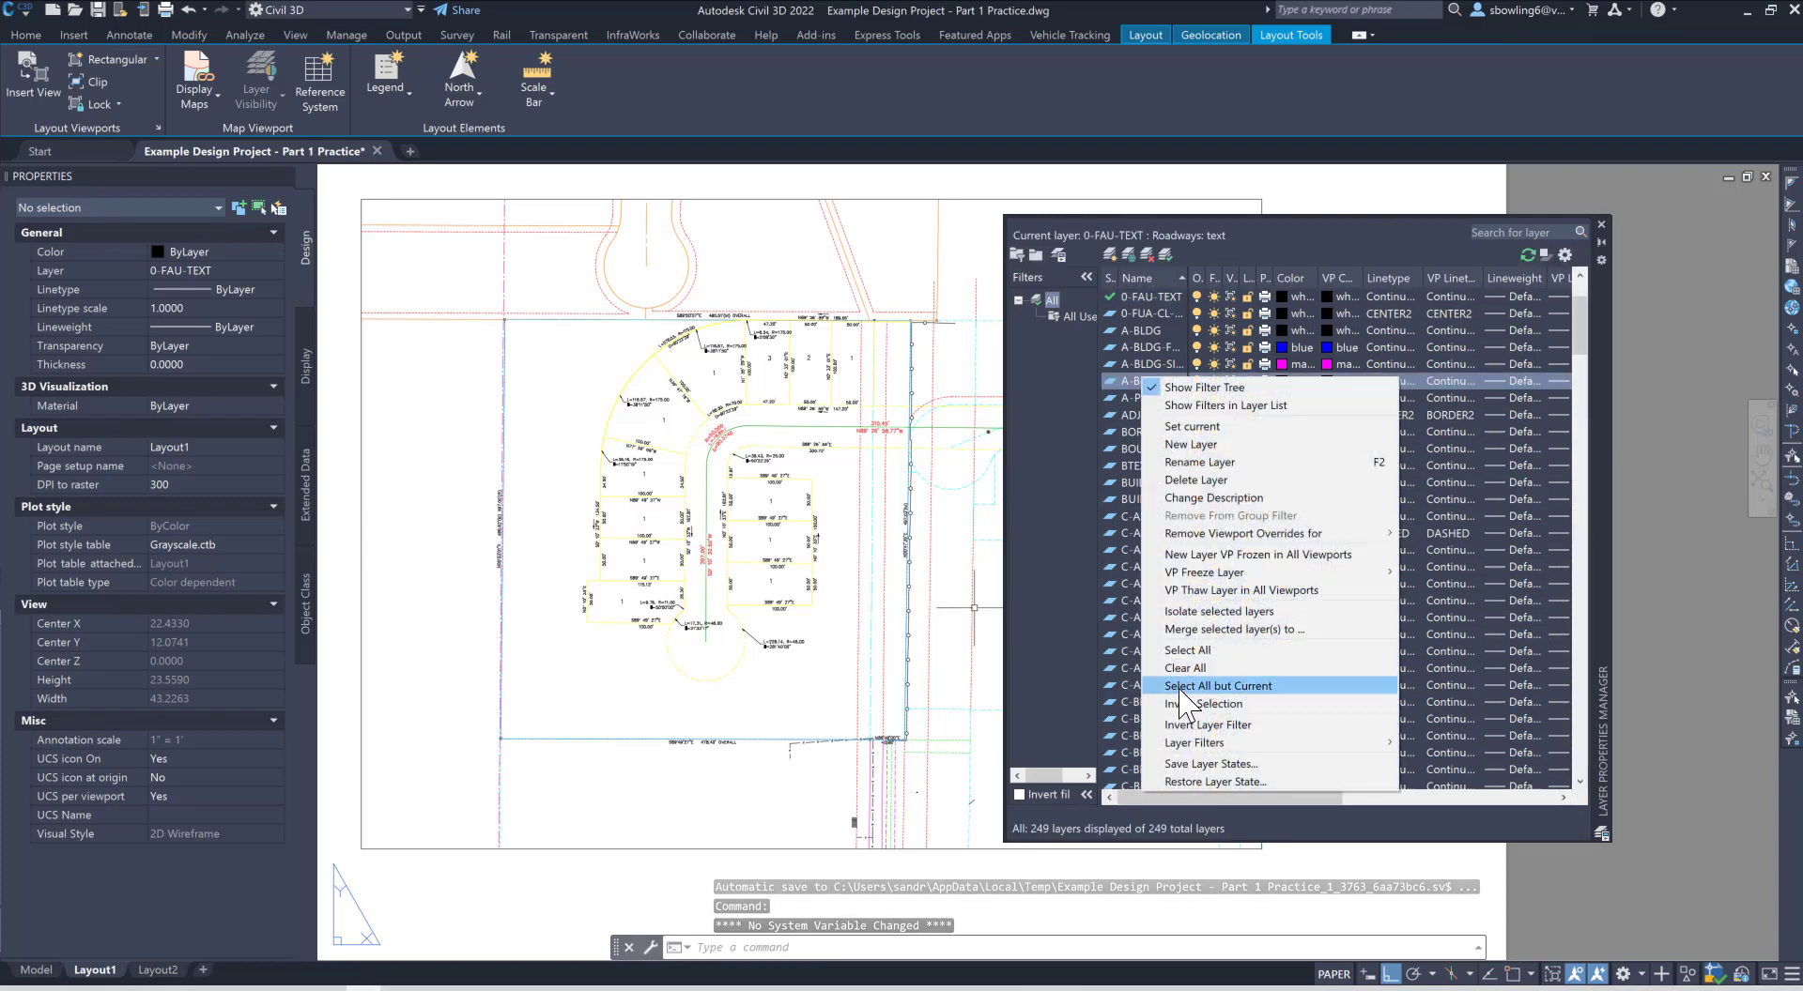
{"action": "left_click", "coordinate": [1177, 650]}
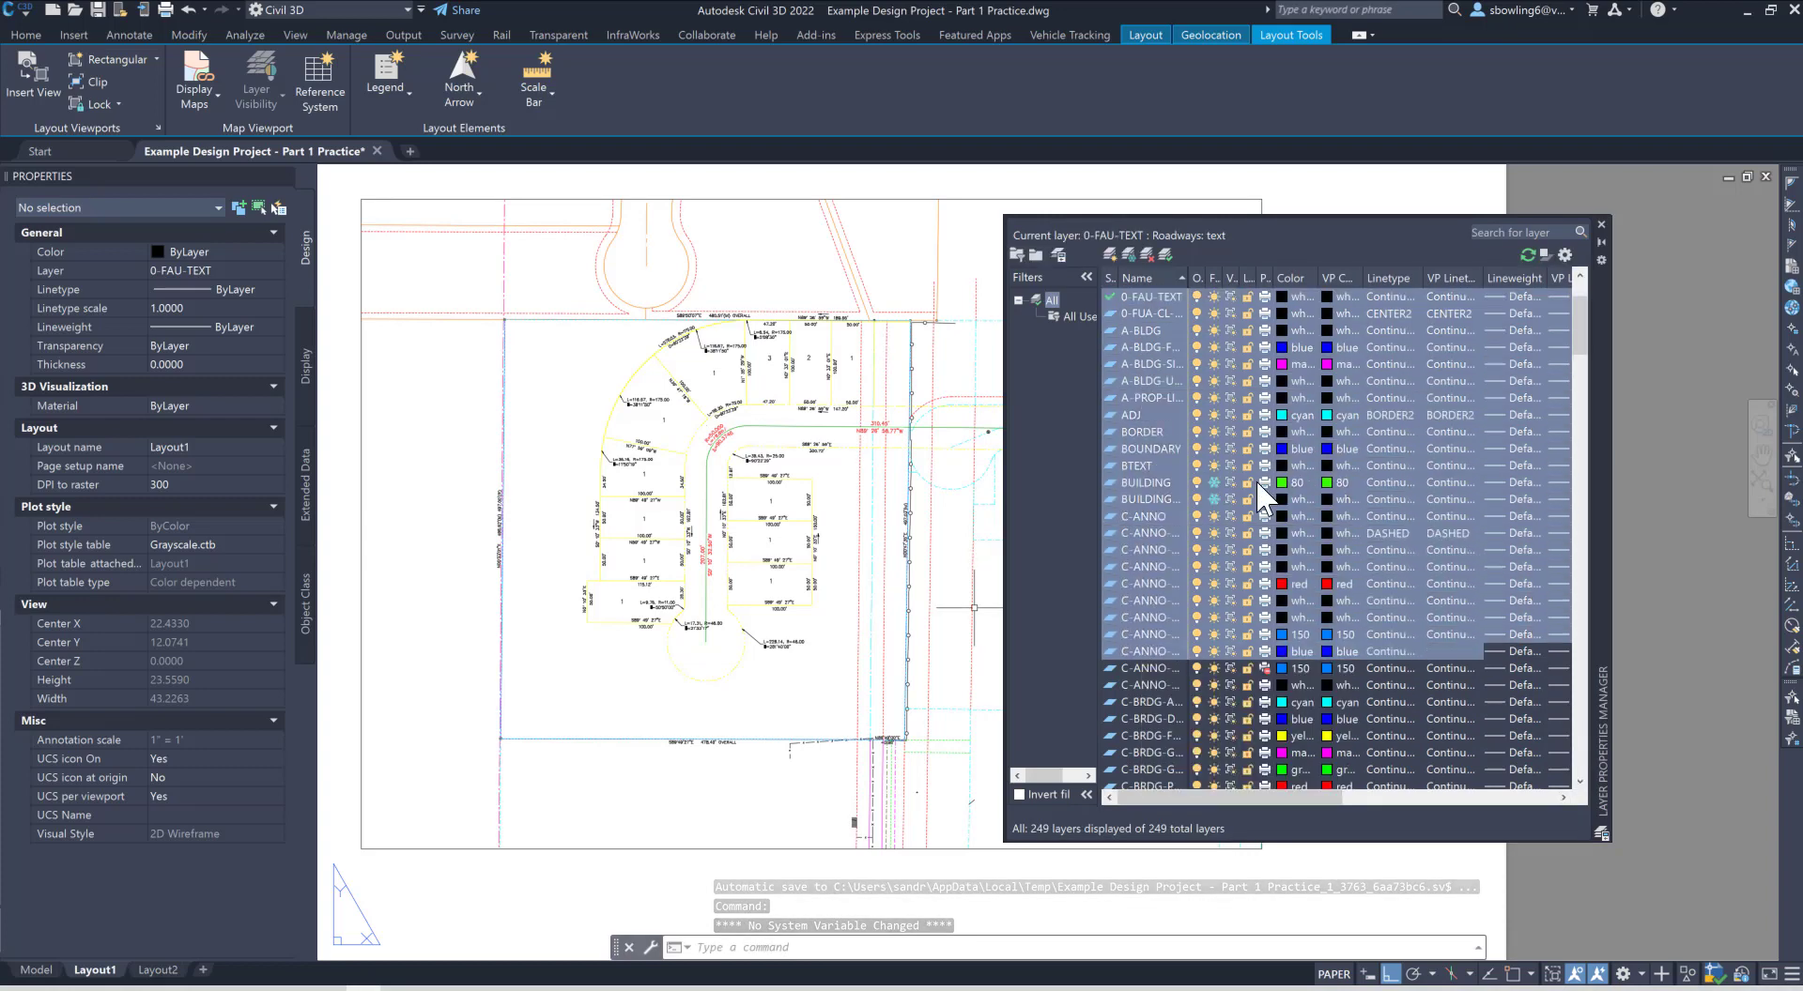
{"action": "left_click", "coordinate": [1281, 297]}
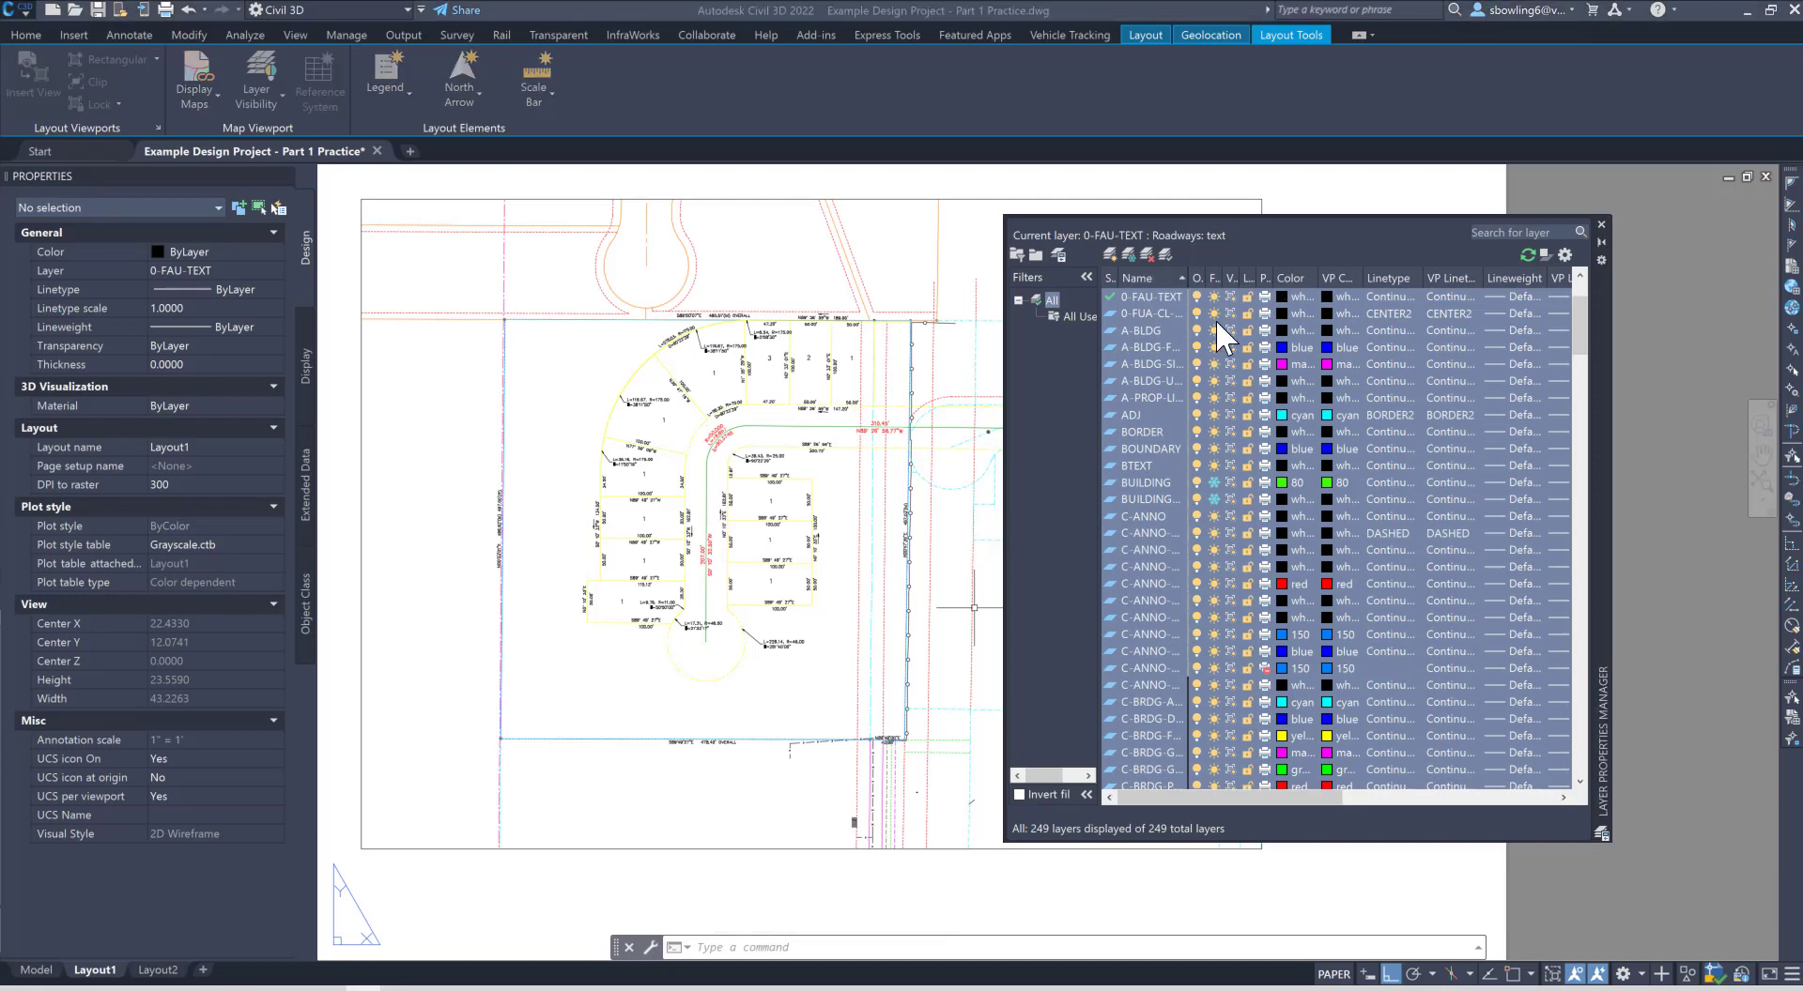
{"action": "left_click", "coordinate": [671, 530]}
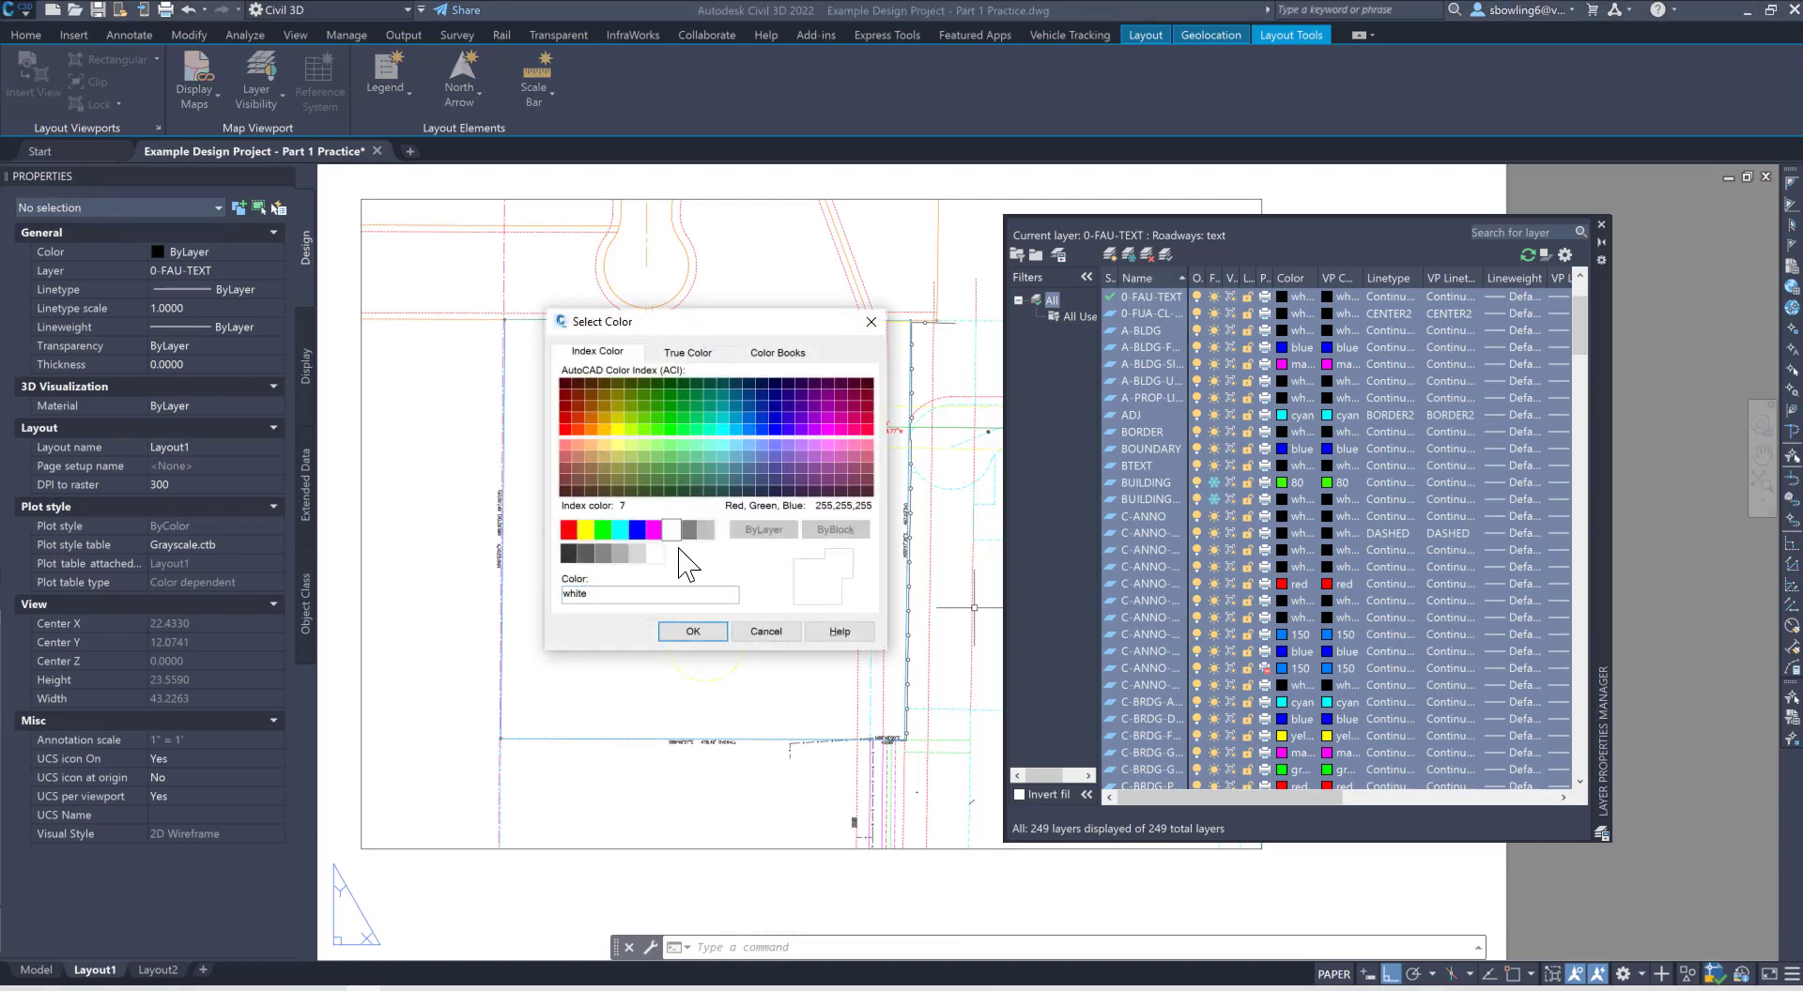
{"action": "left_click", "coordinate": [688, 632]}
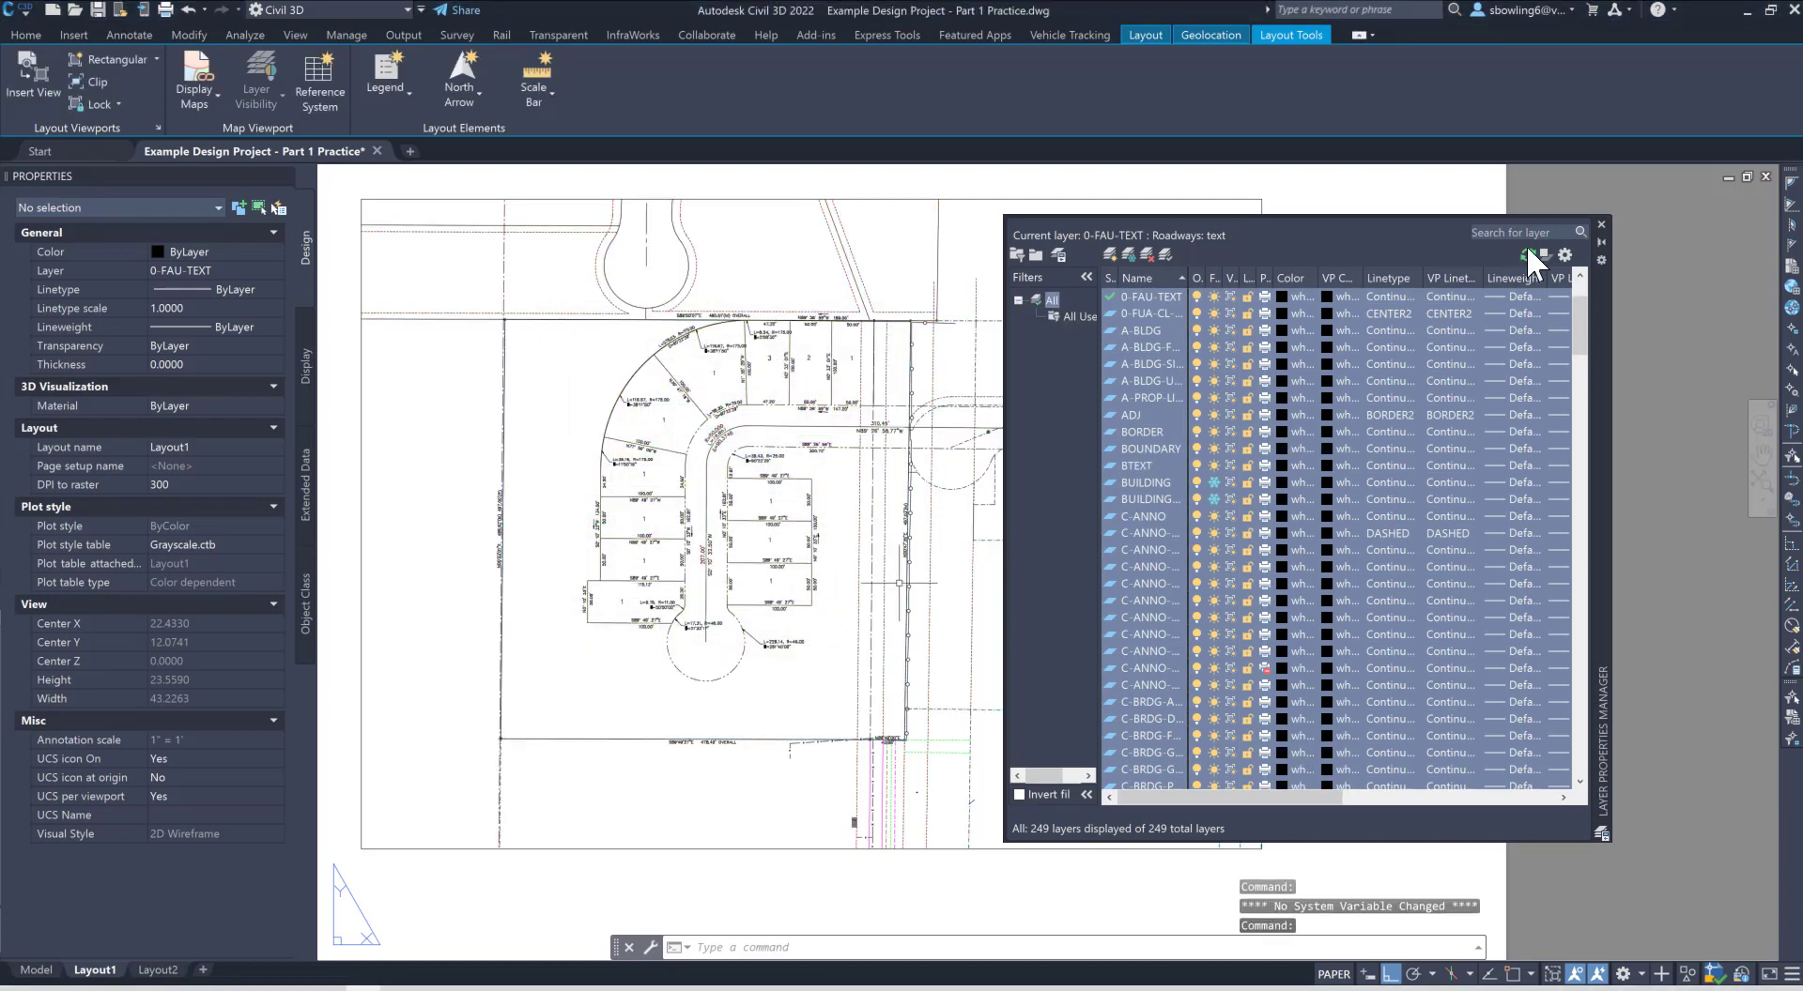
{"action": "left_click", "coordinate": [1601, 224]}
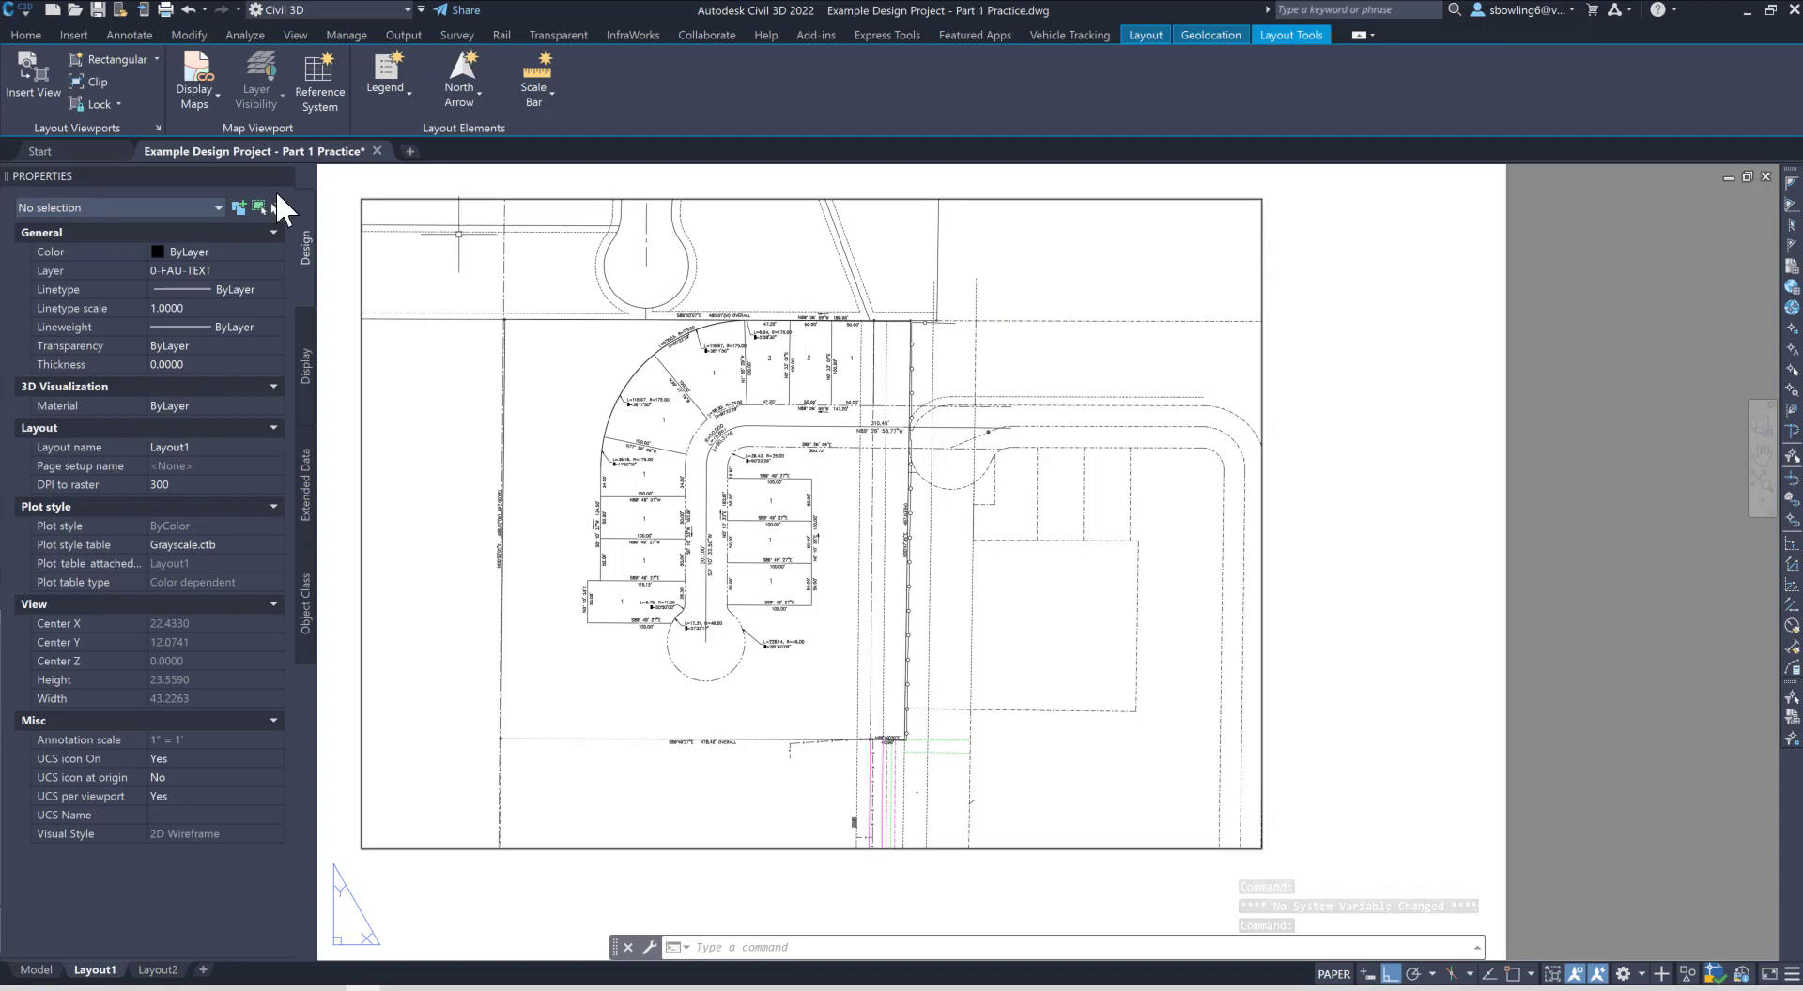
Step: Plot Layout1 to the PDF file Example Design Project - Part 1 Practice-Layout1.pdf and examine the lot labels in it
{"action": "left_click", "coordinate": [166, 10]}
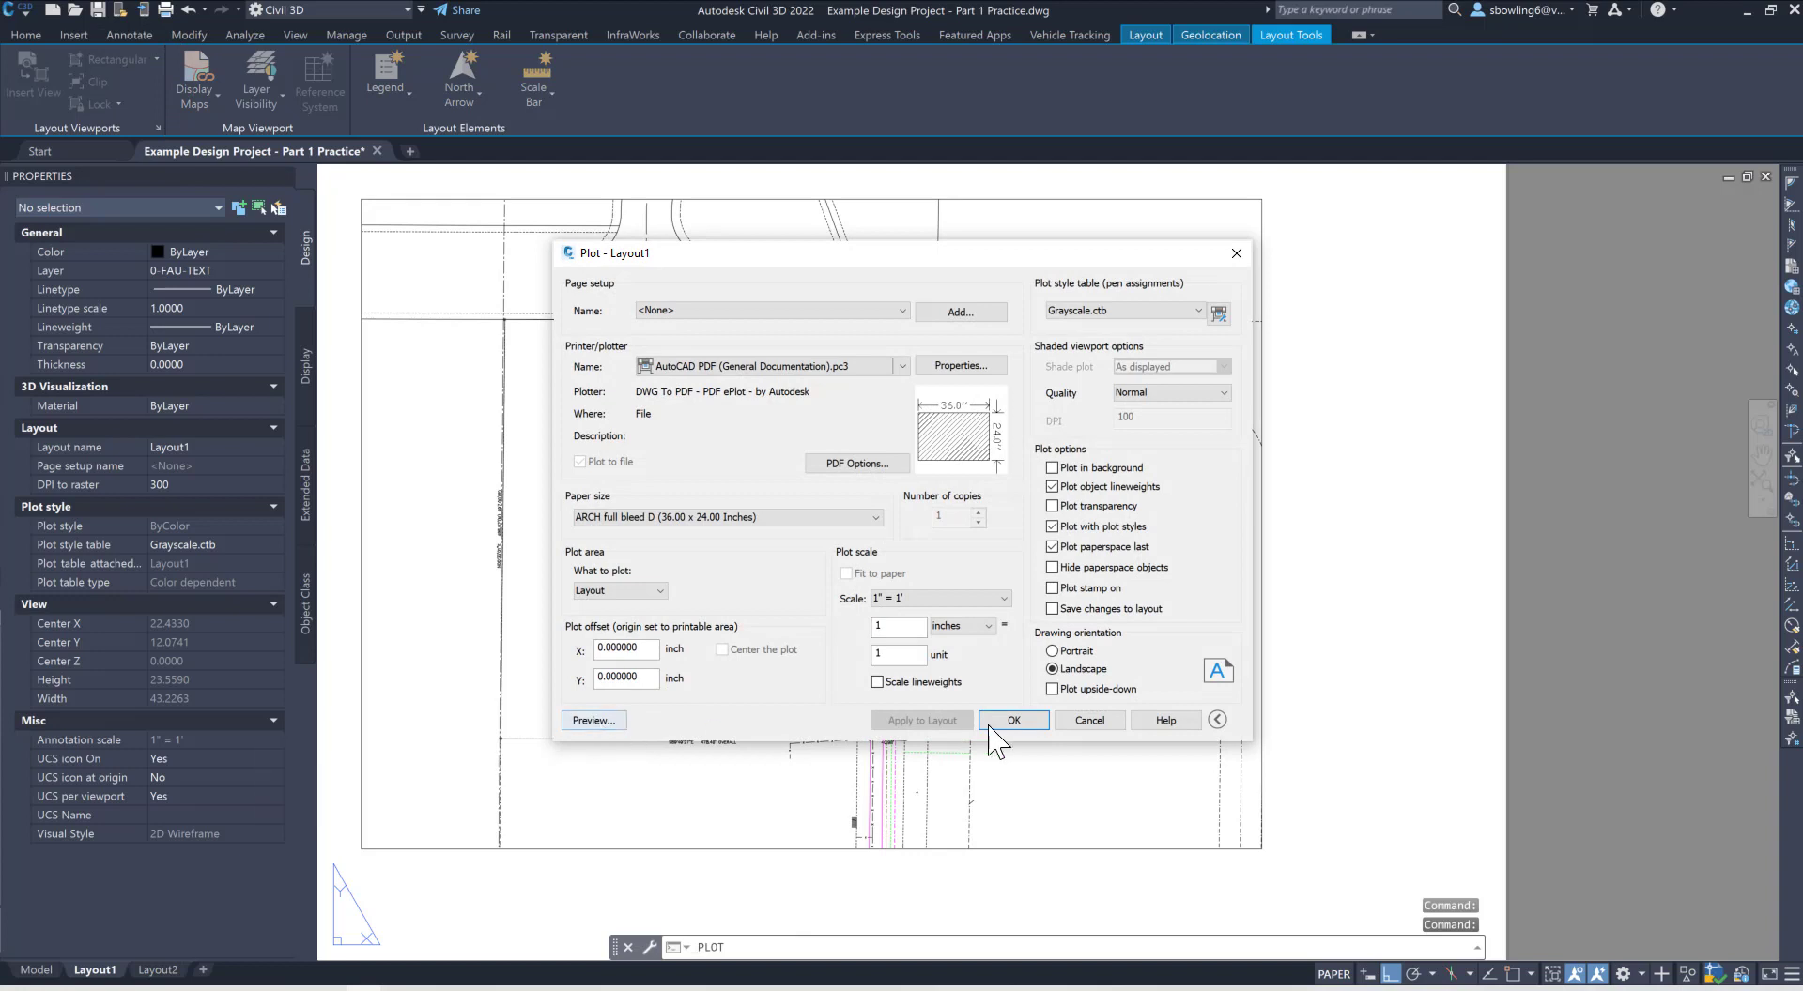
{"action": "left_click", "coordinate": [591, 720]}
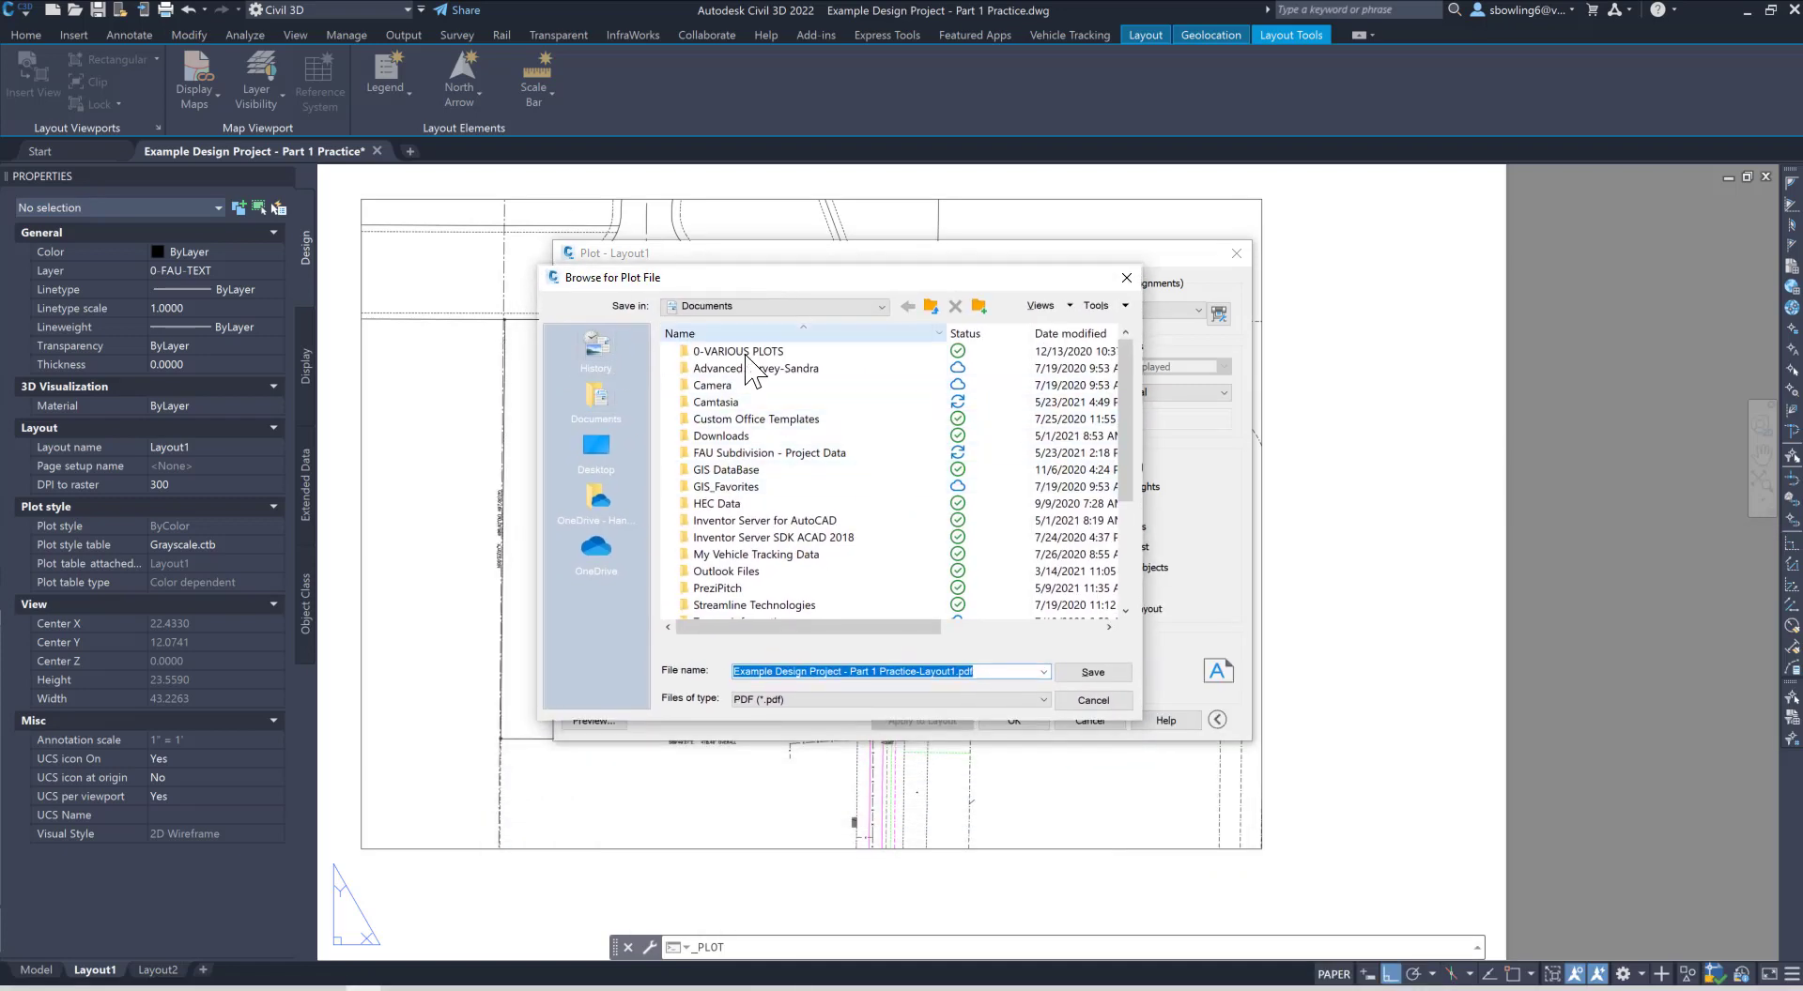
{"action": "left_click", "coordinate": [1095, 679]}
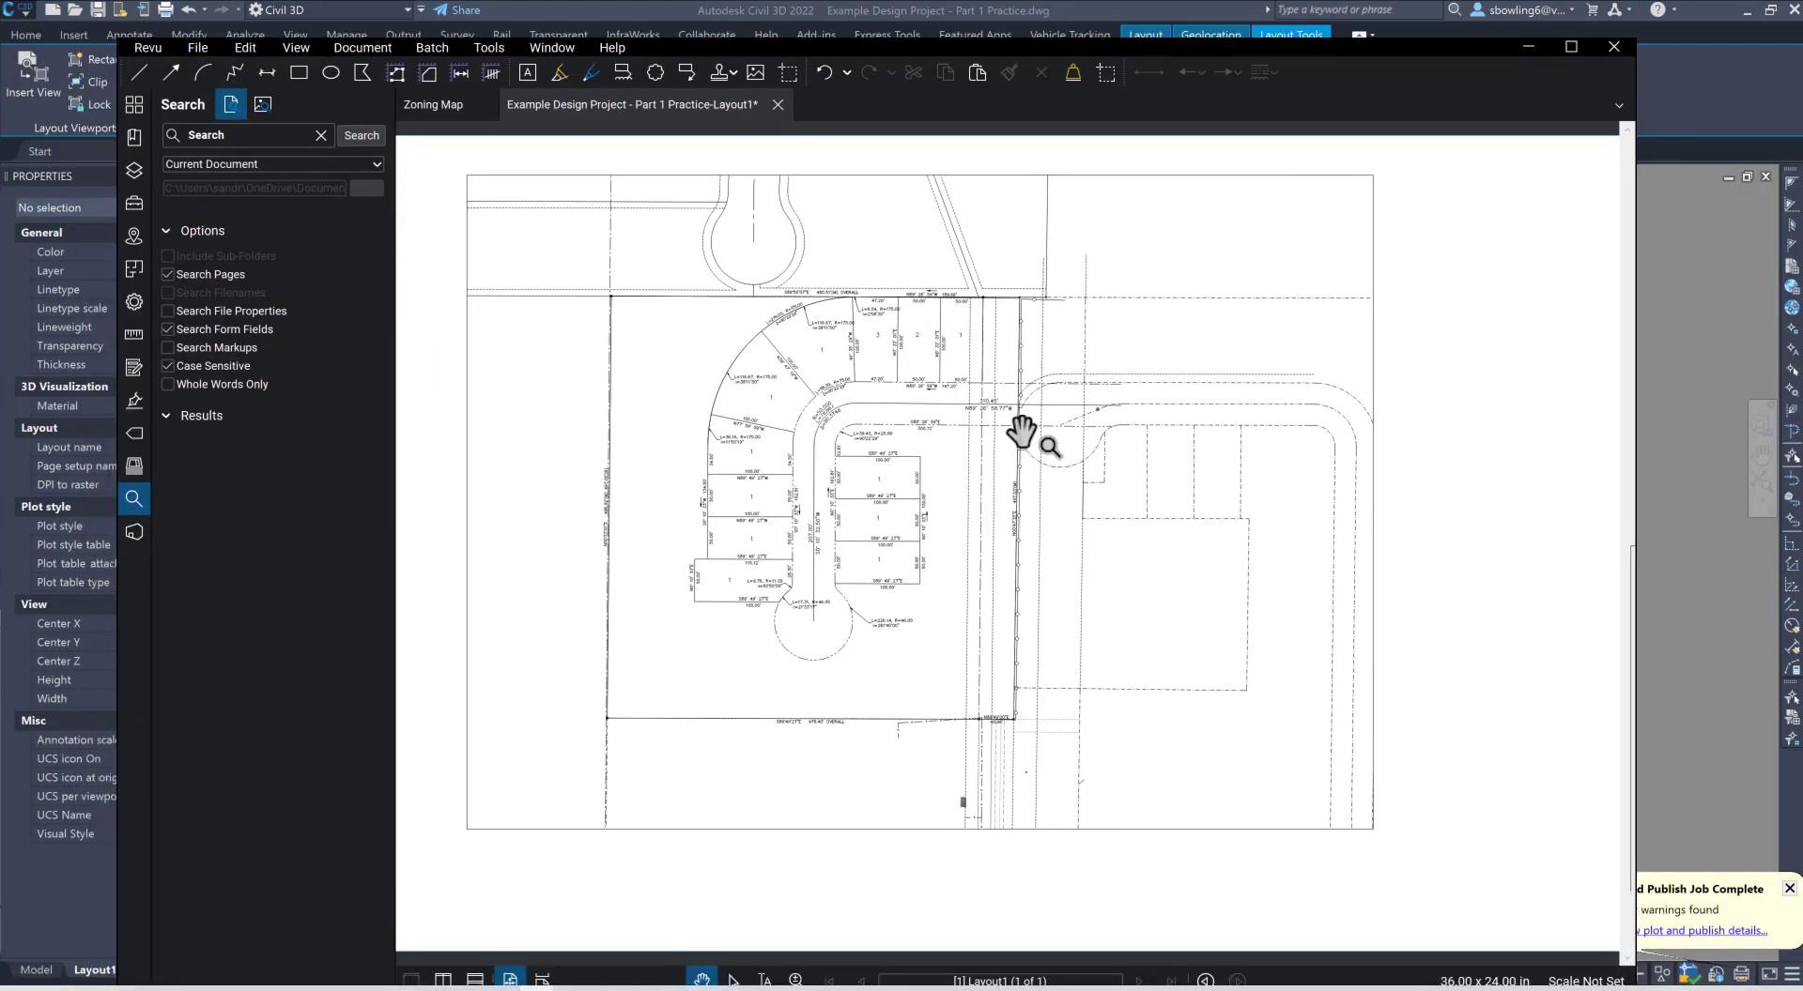
{"action": "scroll", "coordinate": [777, 536], "scroll_direction": "up", "scroll_amount": 2}
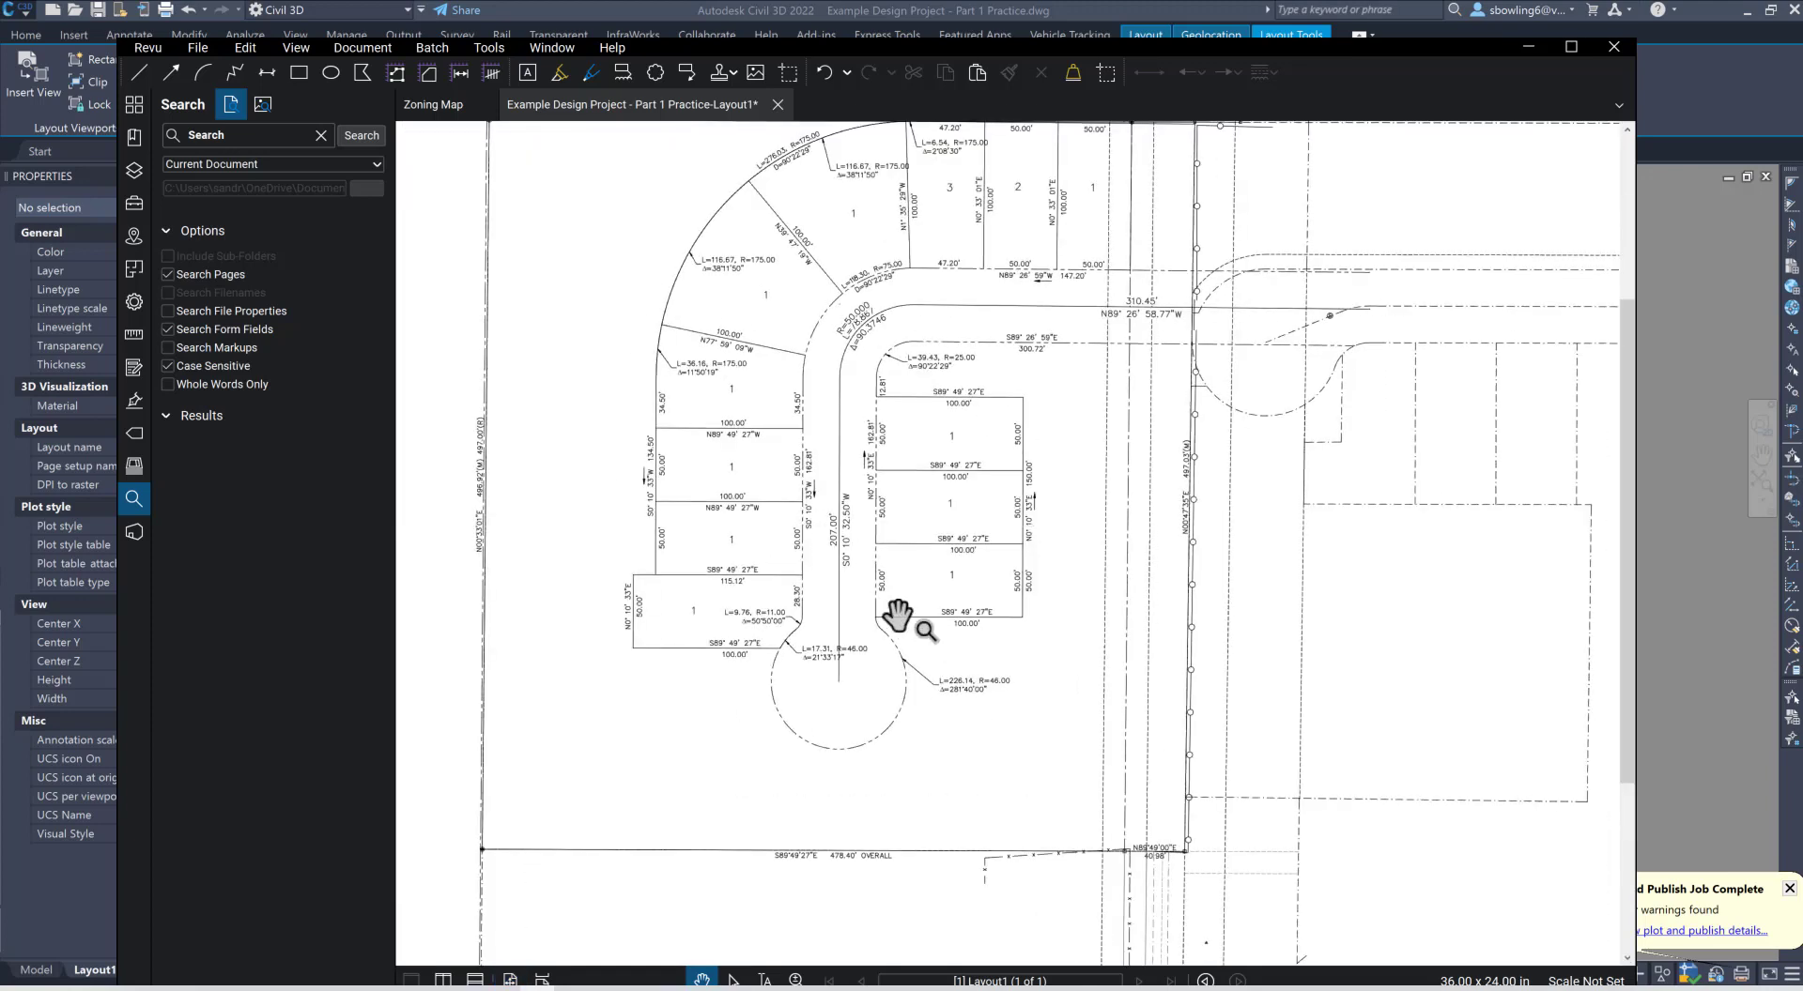